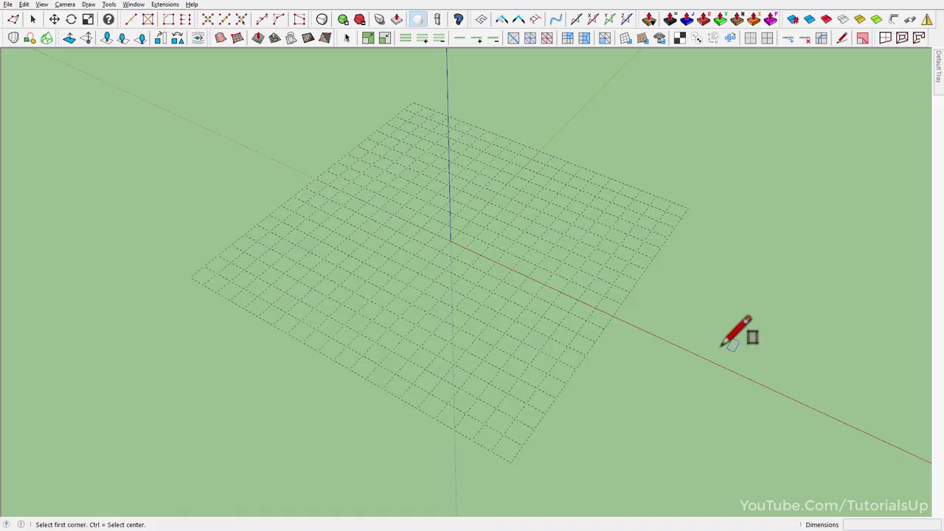
# Step: Draw a square face from the origin and reverse it so its white front faces up
pyautogui.click(450, 240)
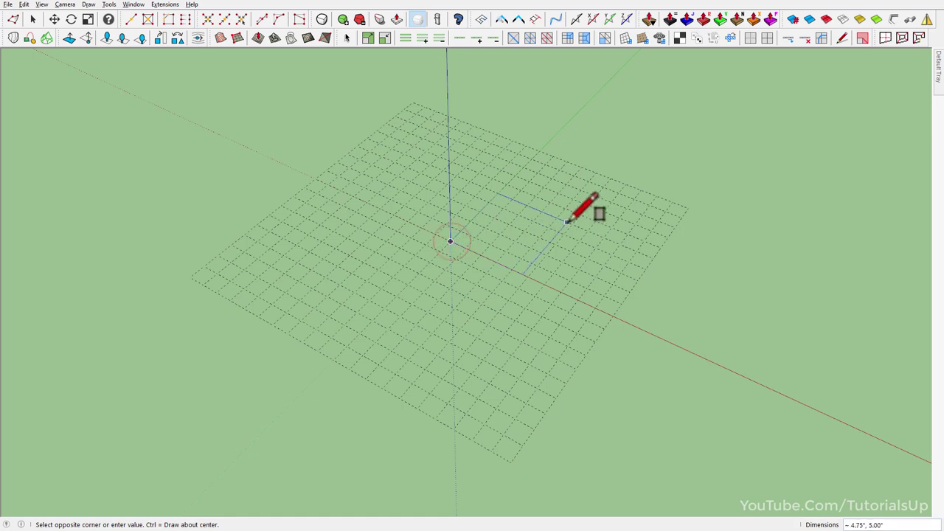
pyautogui.press('space')
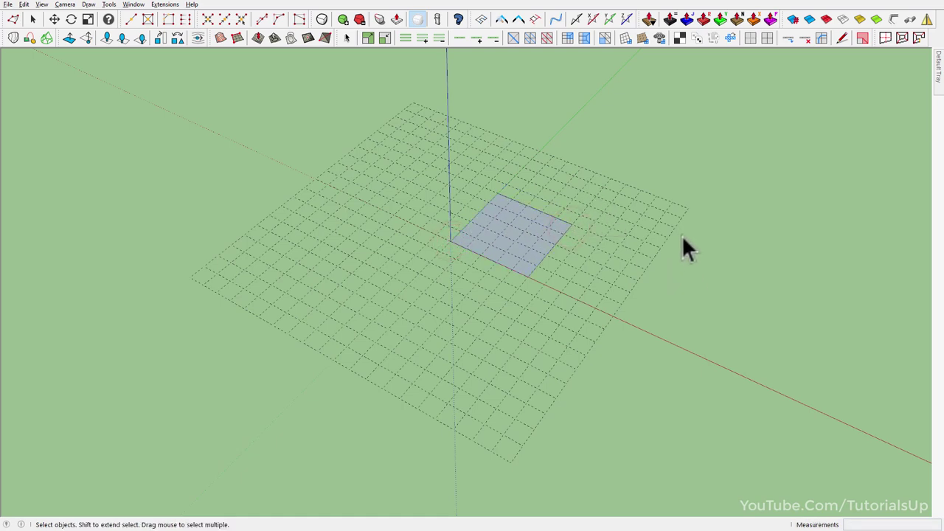
pyautogui.scroll(5, 556, 212)
pyautogui.scroll(2, 488, 252)
pyautogui.click(490, 325)
pyautogui.rightClick(491, 325)
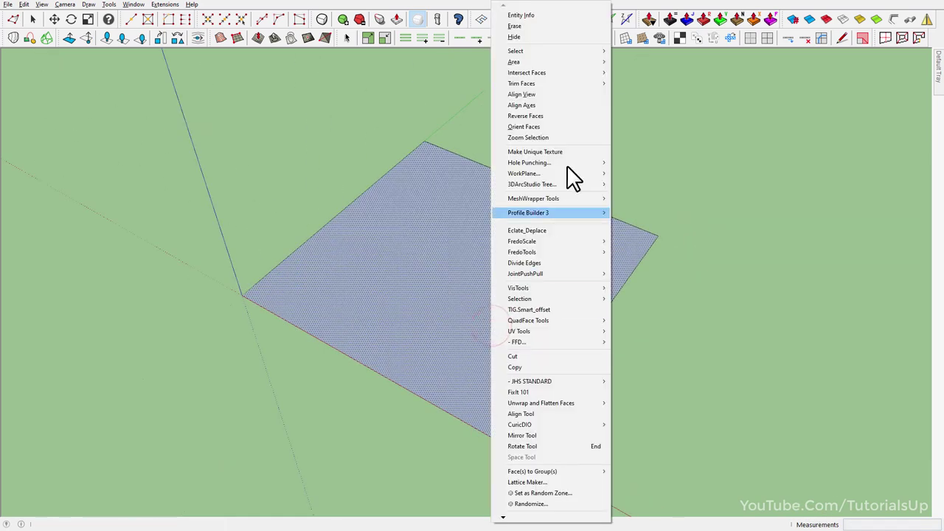
pyautogui.click(571, 118)
pyautogui.click(710, 213)
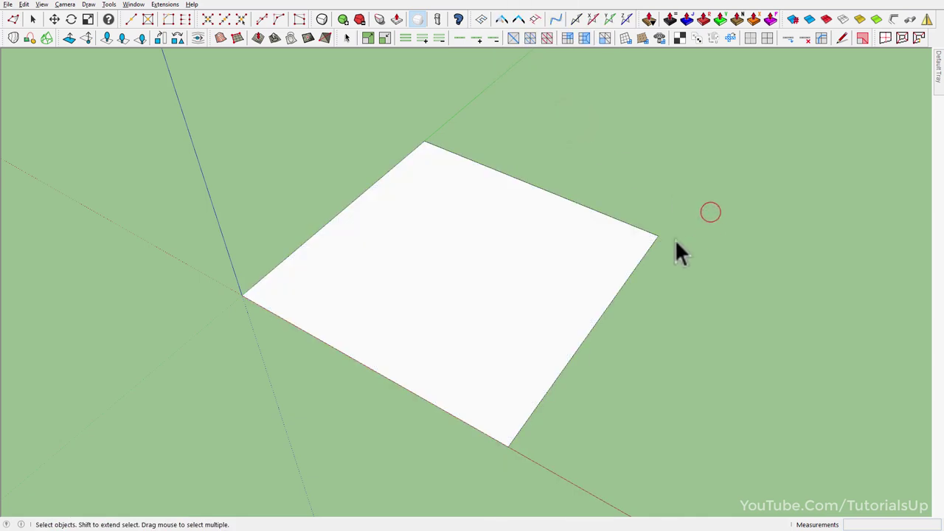
# Step: Offset three progressively smaller nested squares inside the face
pyautogui.press('f')
pyautogui.click(578, 325)
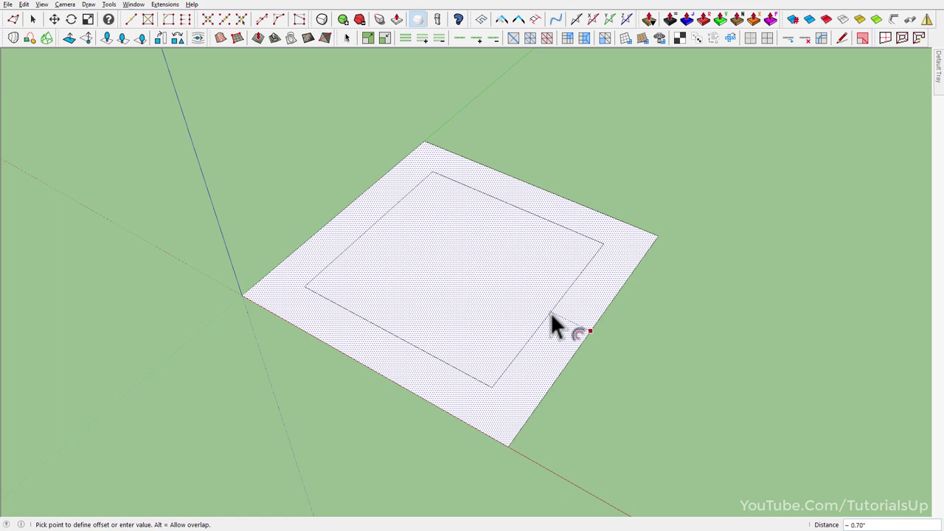
pyautogui.click(549, 312)
pyautogui.doubleClick(516, 279)
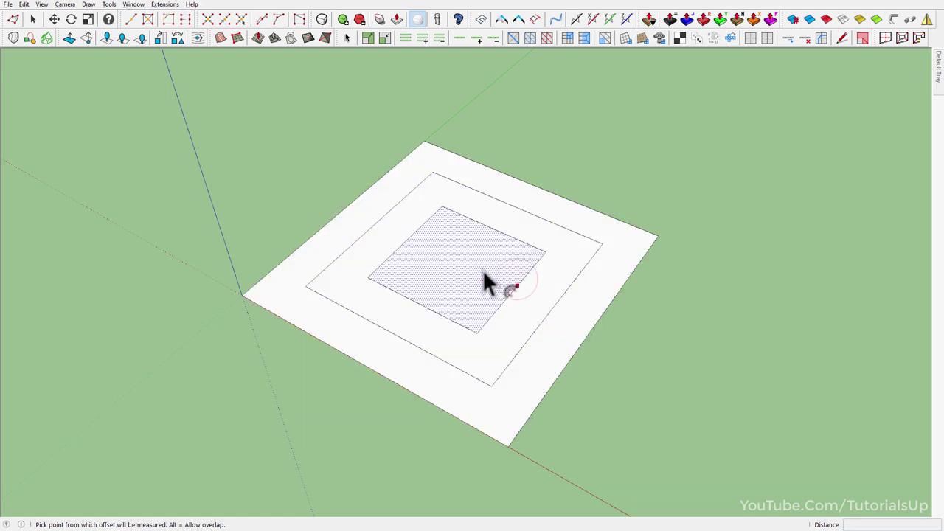
pyautogui.doubleClick(483, 269)
pyautogui.press('space')
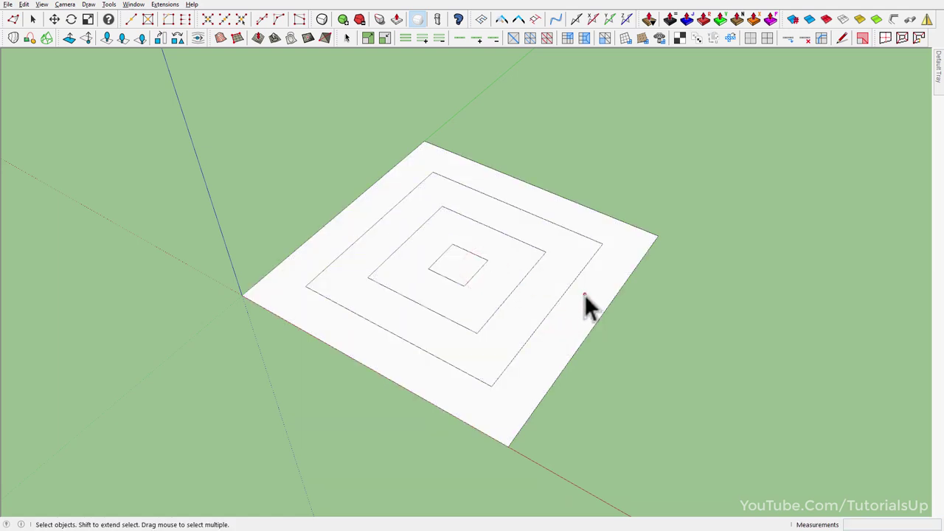
# Step: Split the ring faces into quads with SplitDonut and select the inner rings
pyautogui.tripleClick(584, 294)
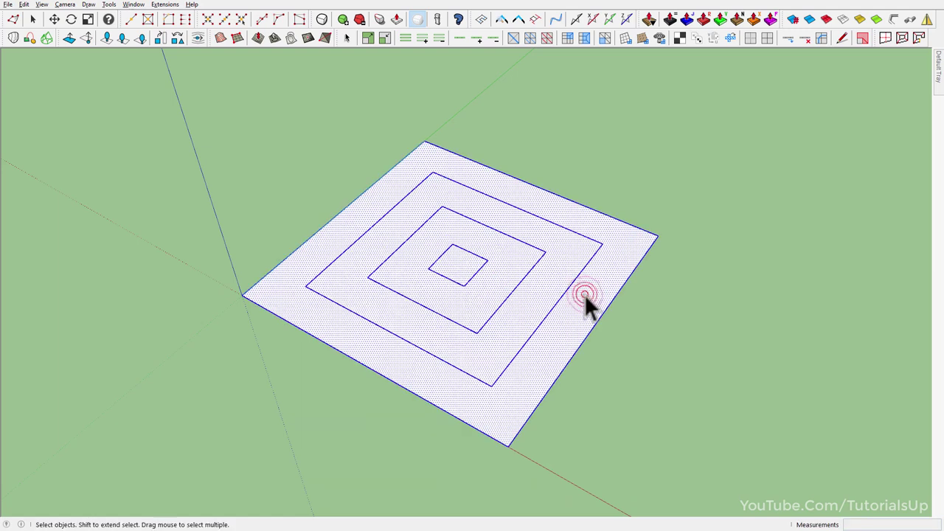
pyautogui.click(901, 39)
pyautogui.moveTo(594, 267); pyautogui.dragTo(730, 321, button='middle')
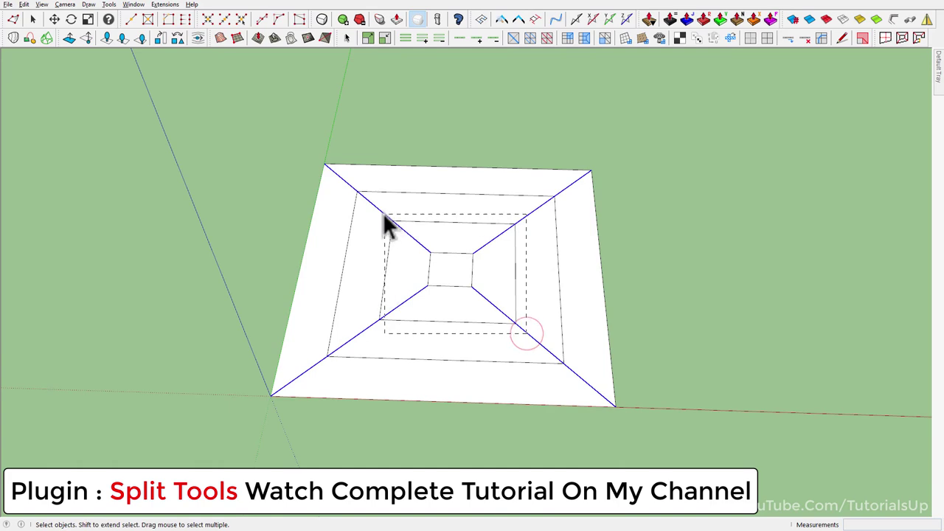
pyautogui.click(364, 204)
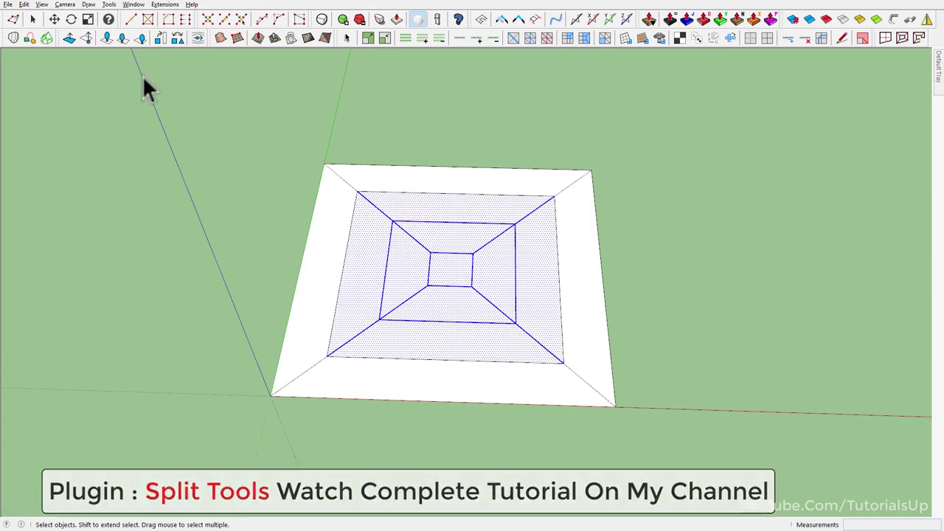
pyautogui.click(34, 21)
# Step: Drag the inner ring vertices down along the blue axis to sink a recess
pyautogui.moveTo(389, 204); pyautogui.dragTo(459, 140, button='middle')
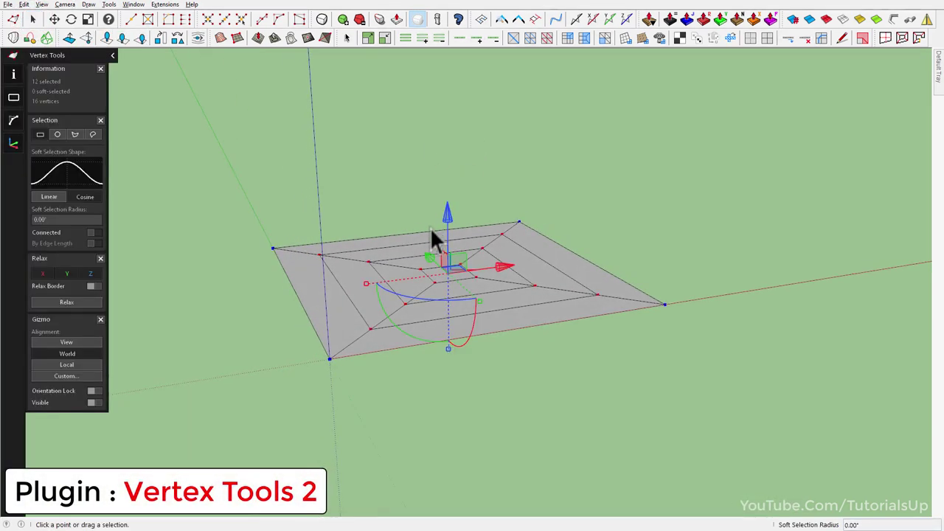
pyautogui.scroll(1, 430, 227)
pyautogui.moveTo(451, 224); pyautogui.dragTo(451, 244)
pyautogui.moveTo(451, 244); pyautogui.dragTo(445, 304, button='middle')
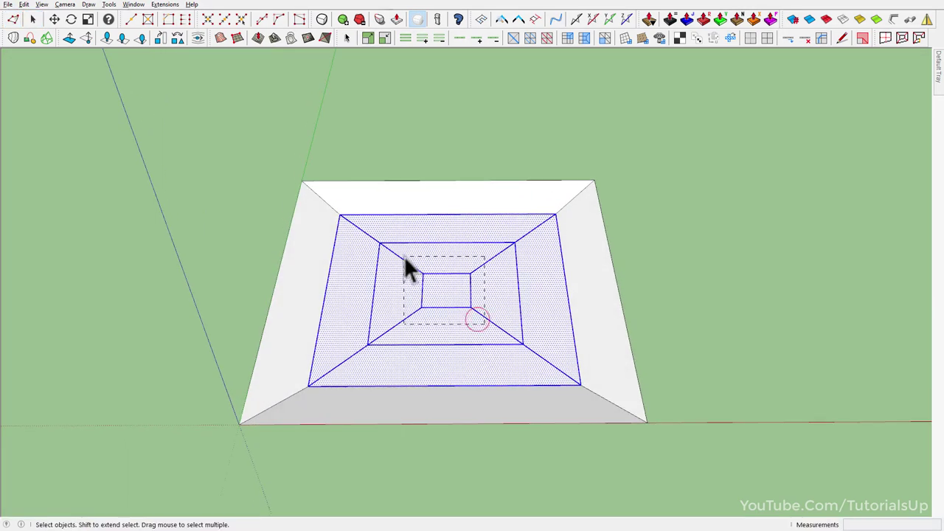
pyautogui.moveTo(406, 262); pyautogui.dragTo(558, 157, button='middle')
pyautogui.moveTo(449, 238); pyautogui.dragTo(450, 383)
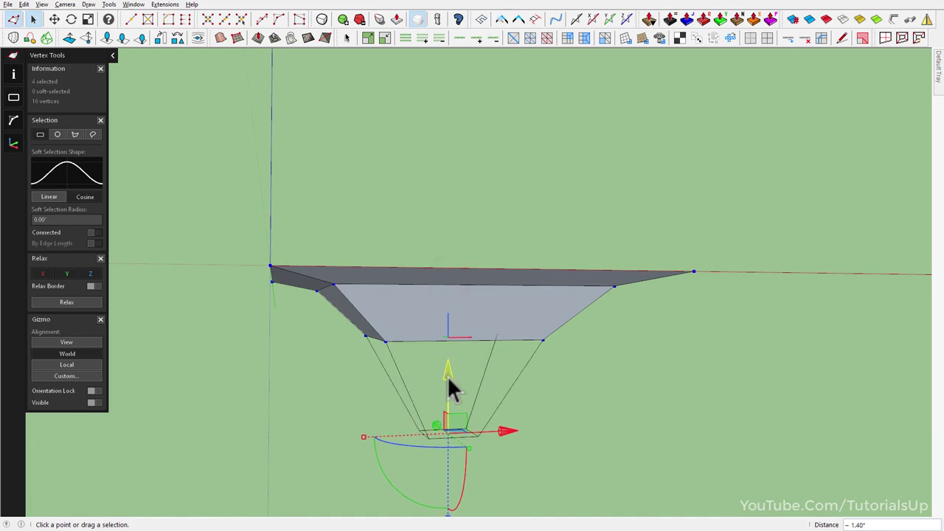
pyautogui.press('space')
# Step: Raise the bottom vertices slightly and adjust the middle ring to shape the stepped funnel
pyautogui.click(699, 280)
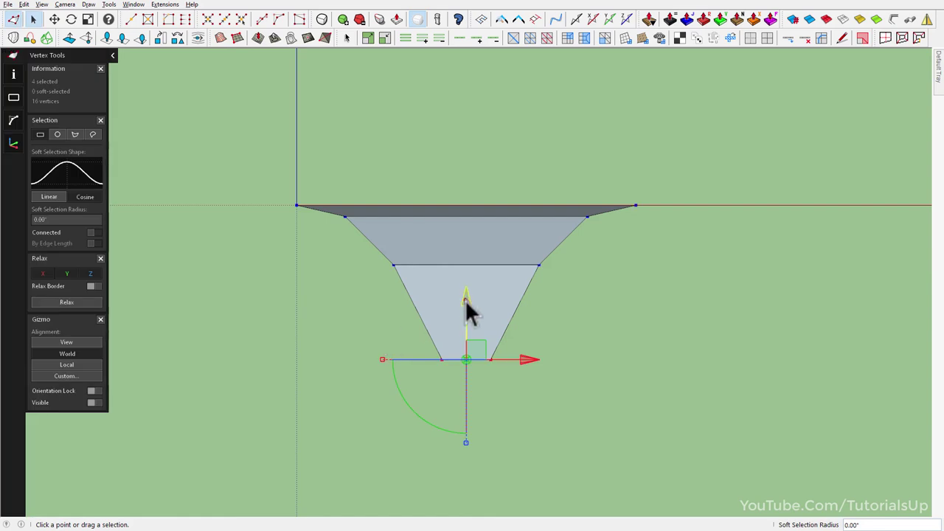
pyautogui.moveTo(464, 300); pyautogui.dragTo(447, 290)
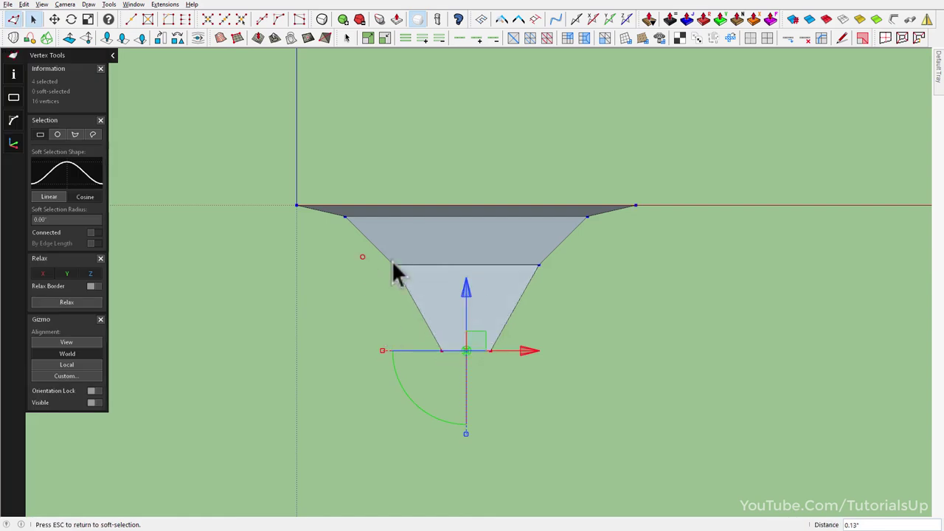
pyautogui.keyDown('shift'); pyautogui.moveTo(393, 262); pyautogui.dragTo(530, 323); pyautogui.keyUp('shift')
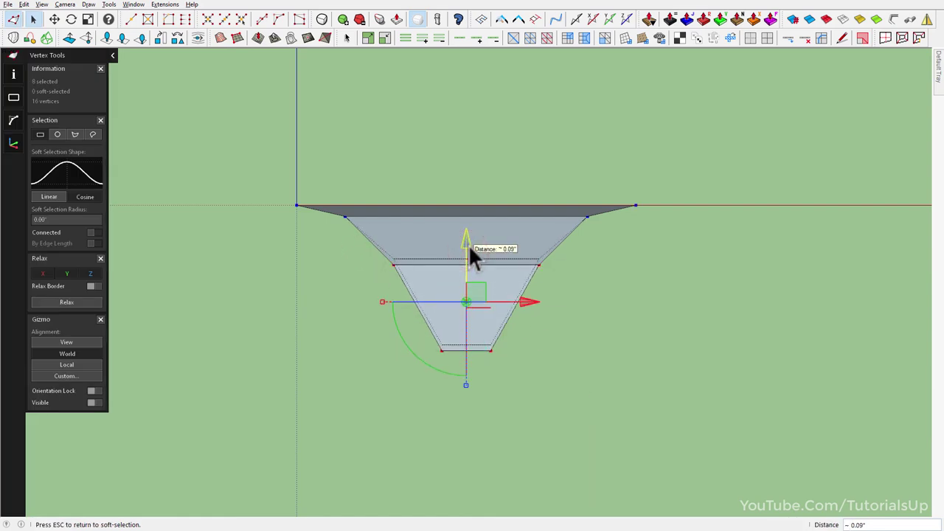
pyautogui.press('space')
pyautogui.moveTo(516, 268); pyautogui.dragTo(670, 214, button='middle')
pyautogui.press('l')
pyautogui.click(669, 215)
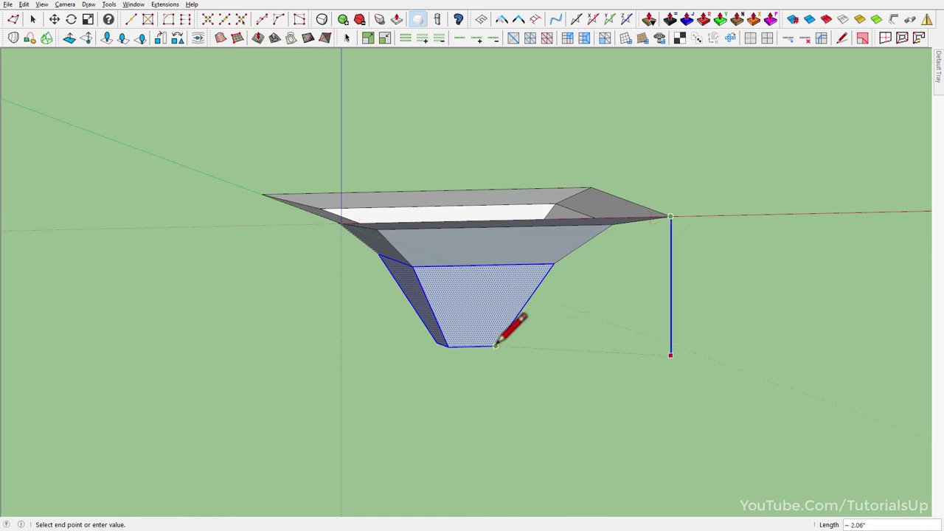
pyautogui.press('space')
pyautogui.moveTo(583, 312)
pyautogui.mouseDown(button='middle')
pyautogui.moveTo(506, 290)
pyautogui.moveTo(514, 387)
pyautogui.mouseUp(button='middle')
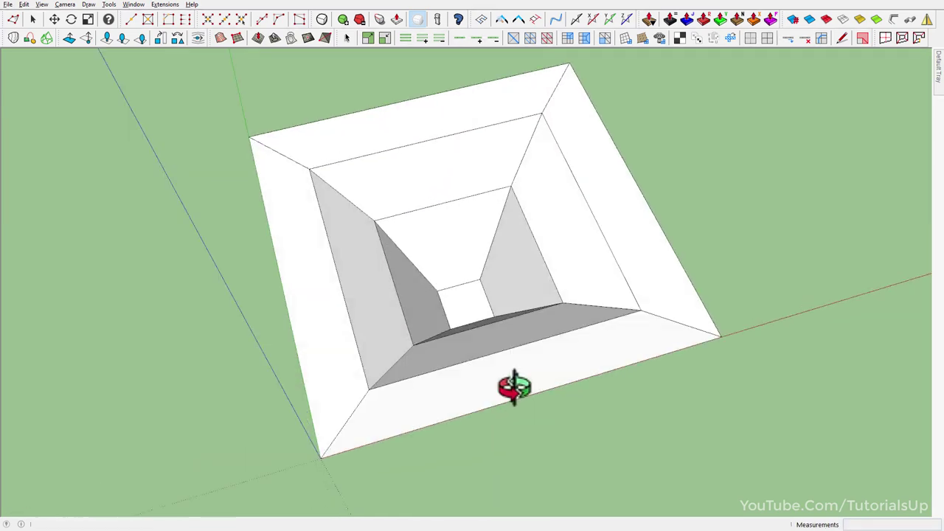
# Step: Insert an edge loop across the funnel and connect its edge ring with 2 segments at pinch 0
pyautogui.click(520, 400)
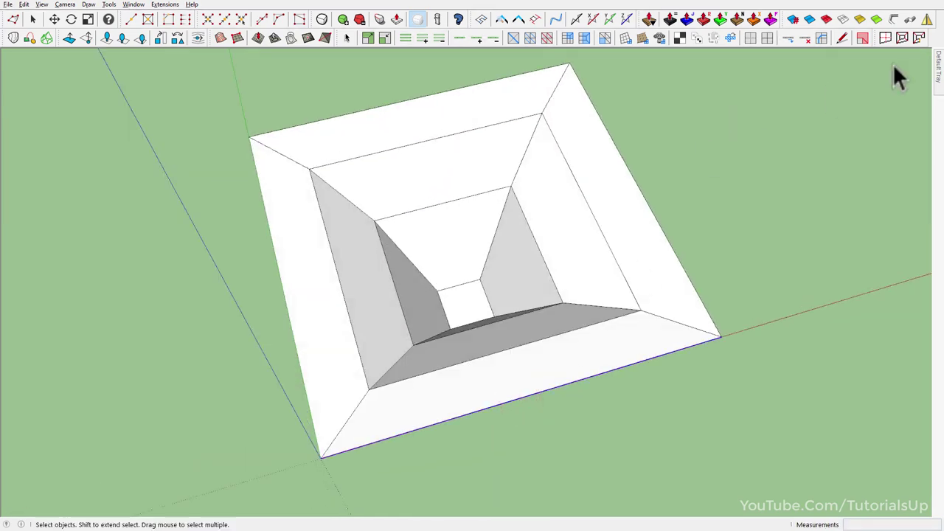
pyautogui.click(789, 40)
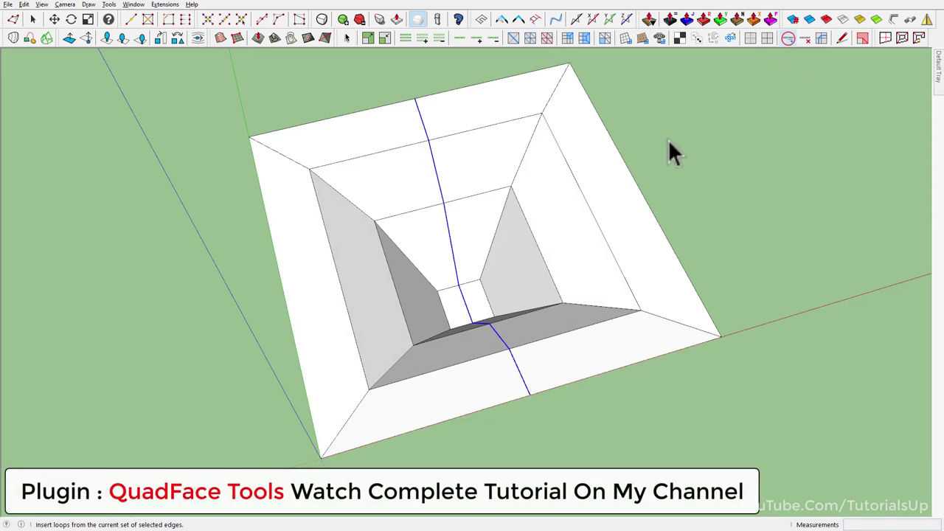
pyautogui.click(664, 234)
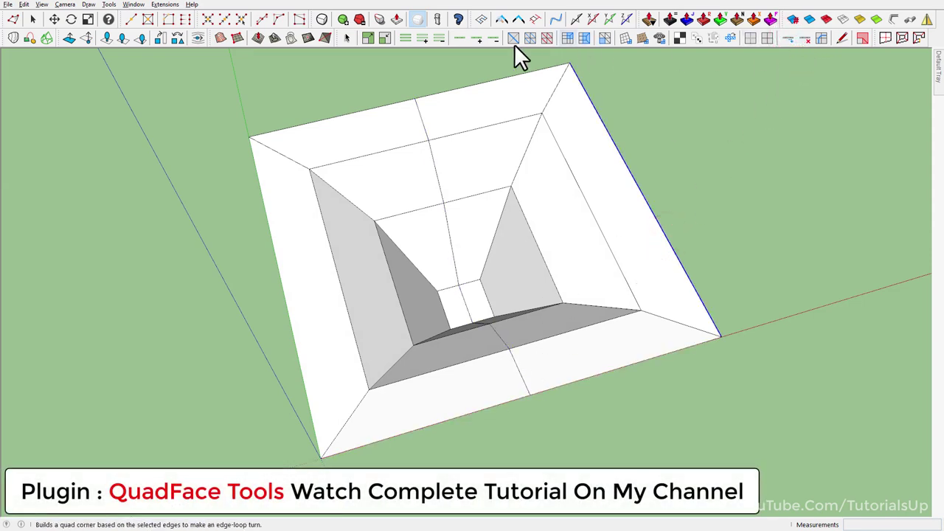
pyautogui.click(401, 40)
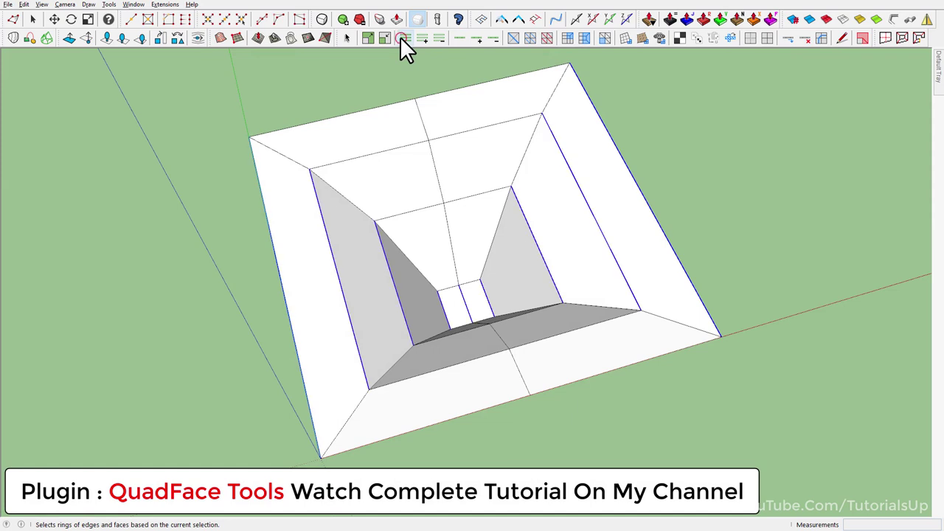
pyautogui.click(823, 40)
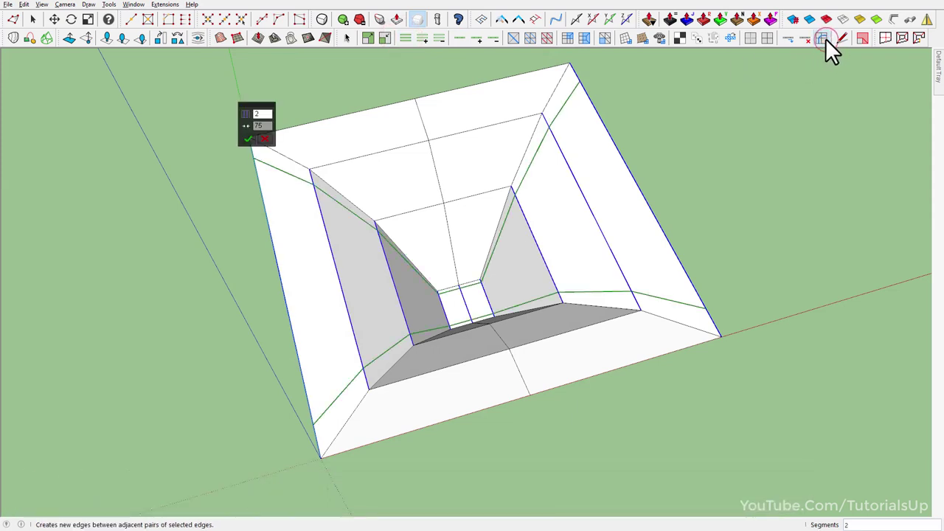
pyautogui.click(262, 125)
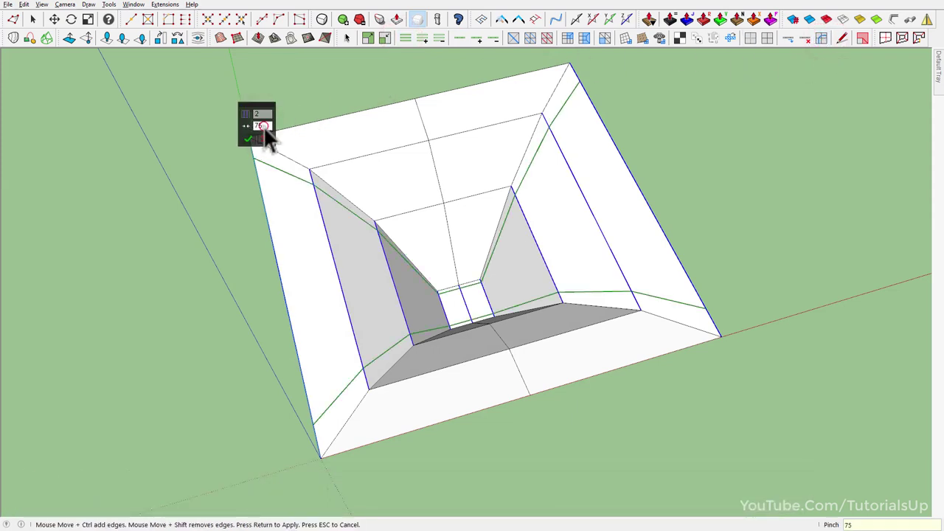
pyautogui.write('0')
pyautogui.click(249, 139)
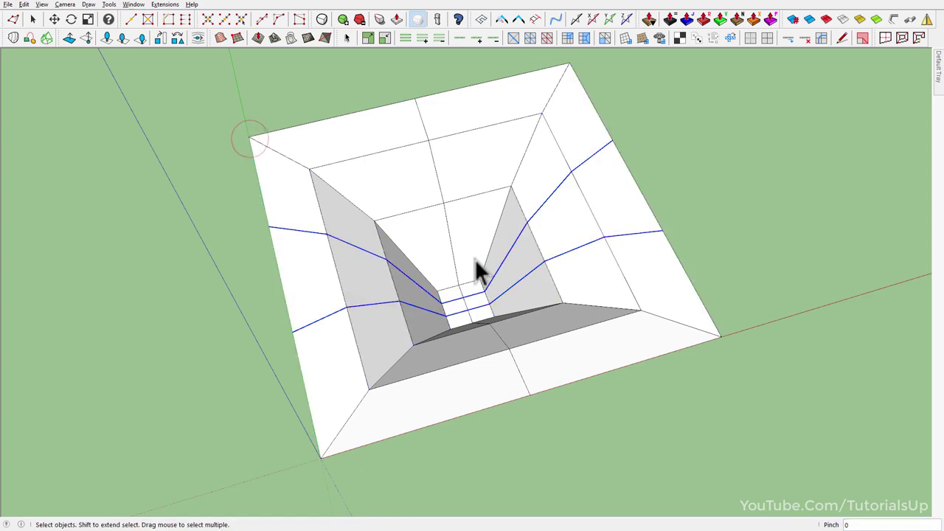
pyautogui.tripleClick(474, 258)
pyautogui.scroll(-3, 243, 397)
# Step: Copy the funnel cell twice so the copies sit beside and behind the original
pyautogui.press('m')
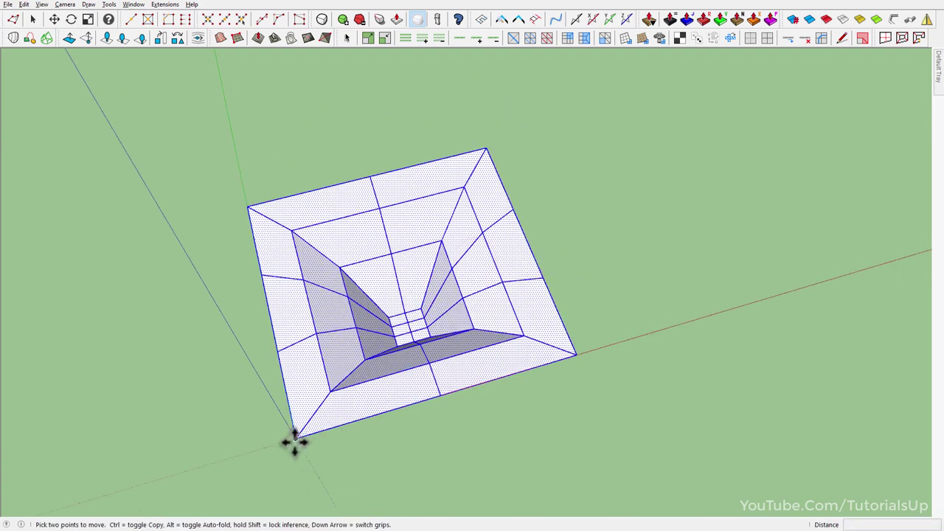
pyautogui.press('ctrl')
pyautogui.click(295, 439)
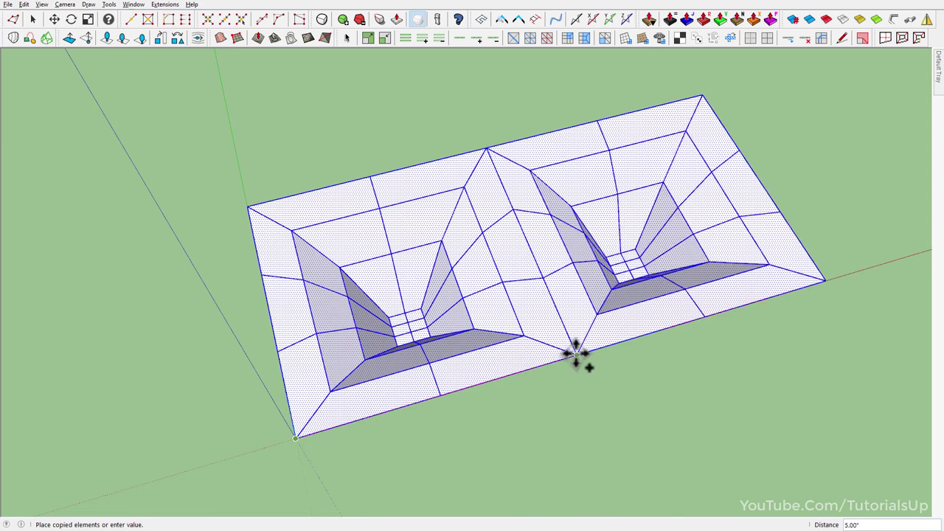
pyautogui.click(576, 353)
pyautogui.click(708, 315)
pyautogui.scroll(-3, 684, 409)
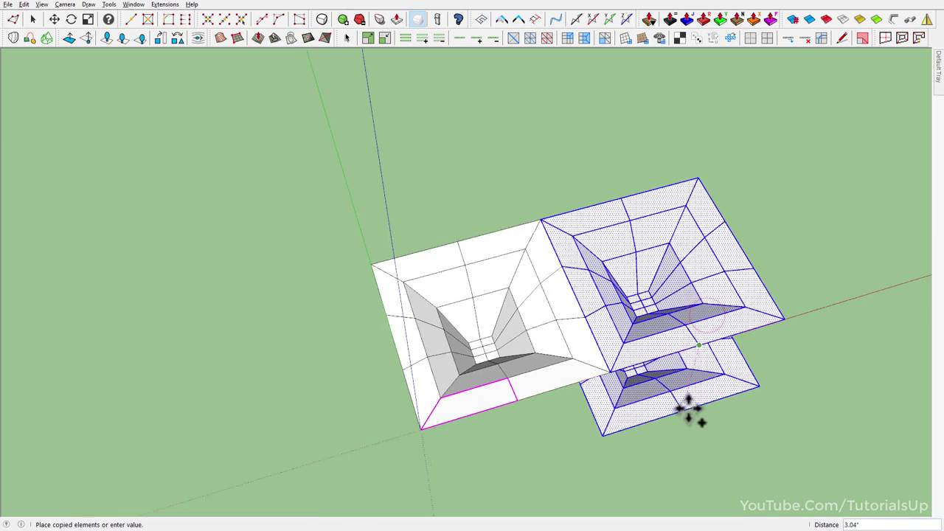
pyautogui.click(540, 222)
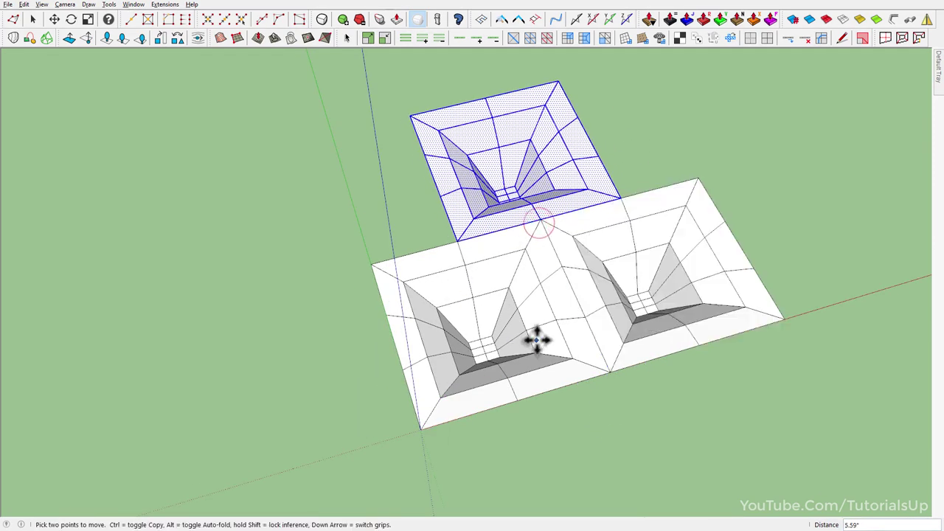
pyautogui.moveTo(537, 337)
pyautogui.mouseDown(button='middle')
pyautogui.moveTo(421, 280)
pyautogui.moveTo(447, 274)
pyautogui.moveTo(458, 388)
pyautogui.mouseUp(button='middle')
pyautogui.press('space')
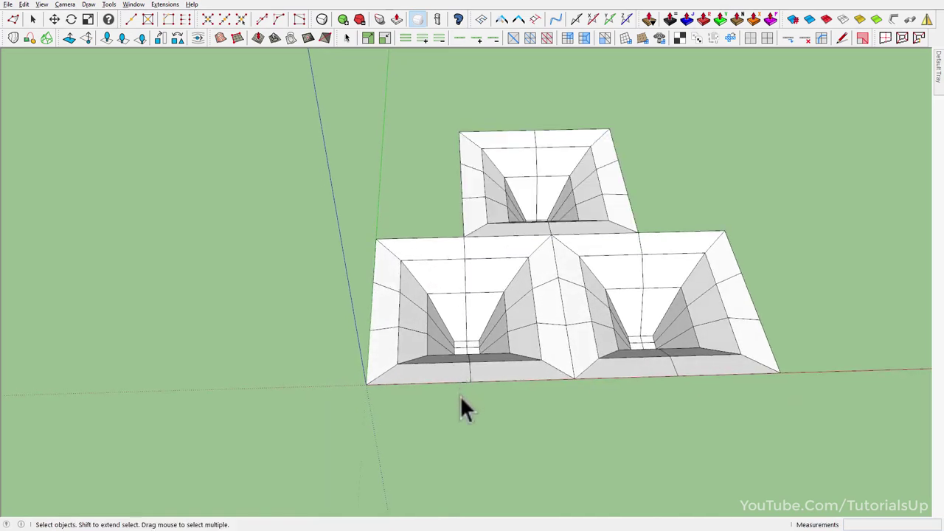
pyautogui.moveTo(459, 396); pyautogui.dragTo(242, 205)
pyautogui.scroll(3, 314, 288)
pyautogui.moveTo(314, 287); pyautogui.dragTo(689, 306, button='middle')
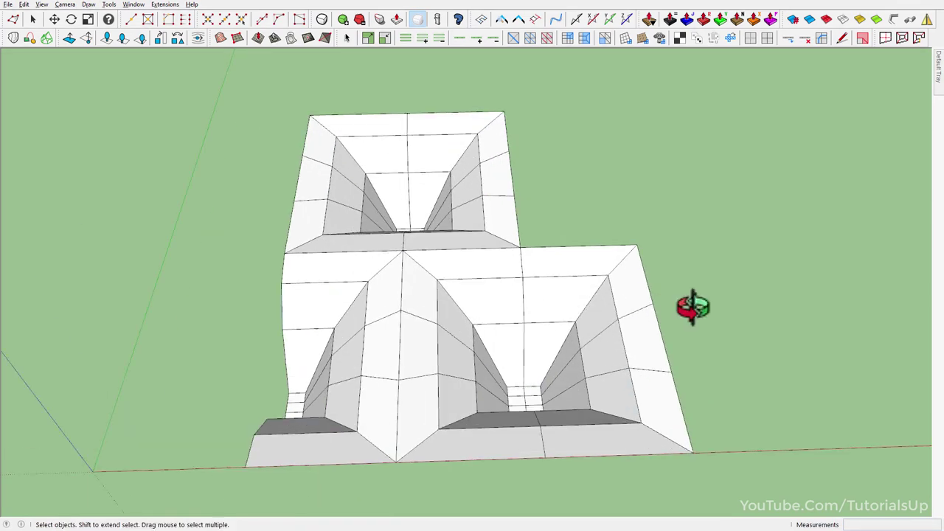
pyautogui.scroll(-3, 421, 316)
pyautogui.moveTo(695, 397); pyautogui.dragTo(704, 454, button='middle')
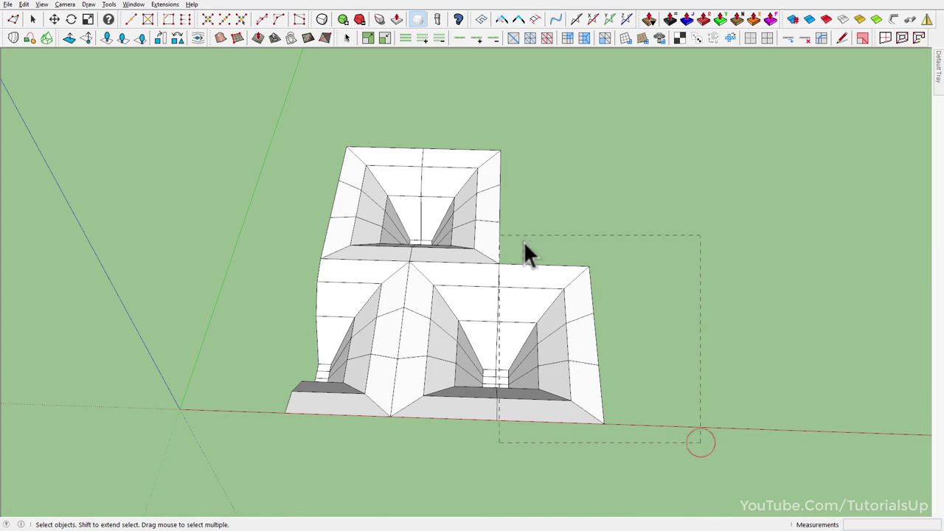
# Step: Copy the whole panel onto its end, making a strip of four joined modules
pyautogui.moveTo(515, 250); pyautogui.dragTo(507, 246)
pyautogui.moveTo(511, 258)
pyautogui.mouseDown(button='middle')
pyautogui.moveTo(604, 327)
pyautogui.moveTo(457, 404)
pyautogui.mouseUp(button='middle')
pyautogui.tripleClick(454, 398)
pyautogui.press('m')
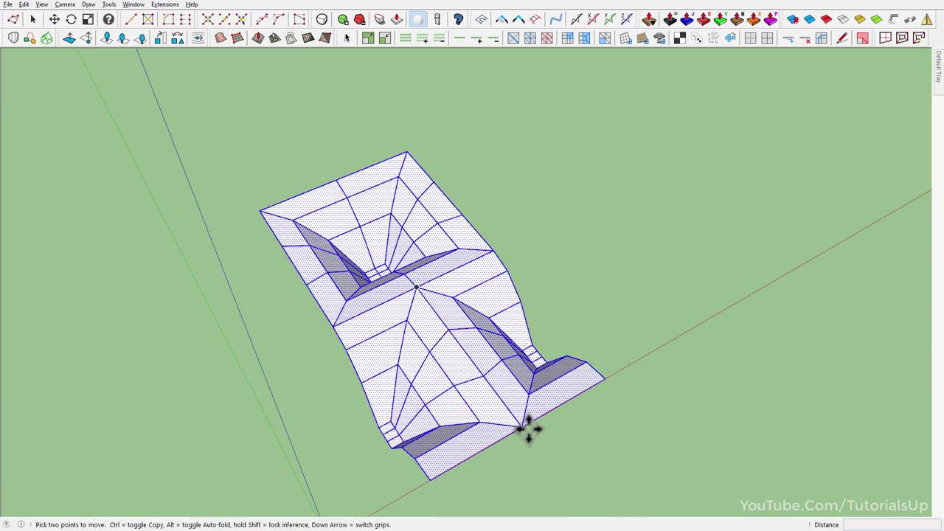
pyautogui.press('ctrl')
pyautogui.click(523, 427)
pyautogui.click(340, 182)
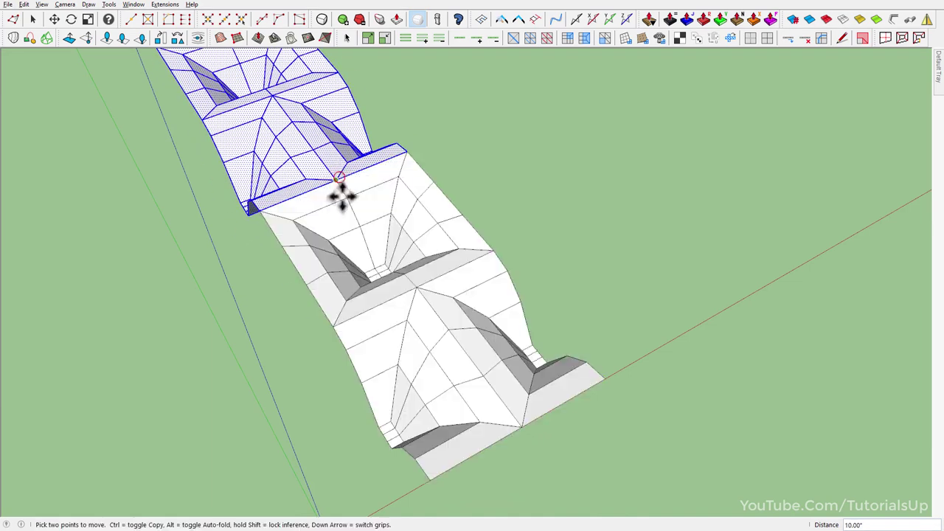
pyautogui.moveTo(337, 197); pyautogui.dragTo(361, 360, button='middle')
pyautogui.scroll(-2, 415, 445)
pyautogui.scroll(2, 410, 437)
pyautogui.click(411, 436)
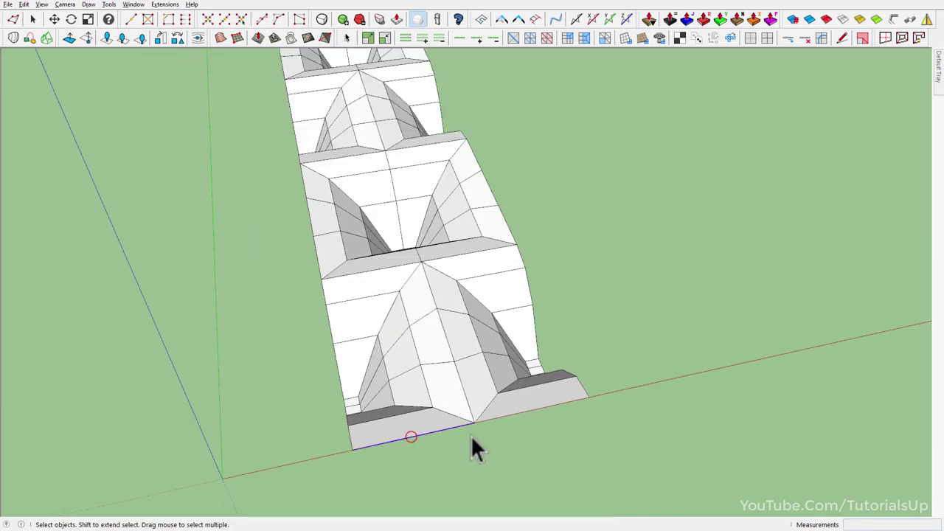
pyautogui.moveTo(472, 510); pyautogui.dragTo(385, 366, button='middle')
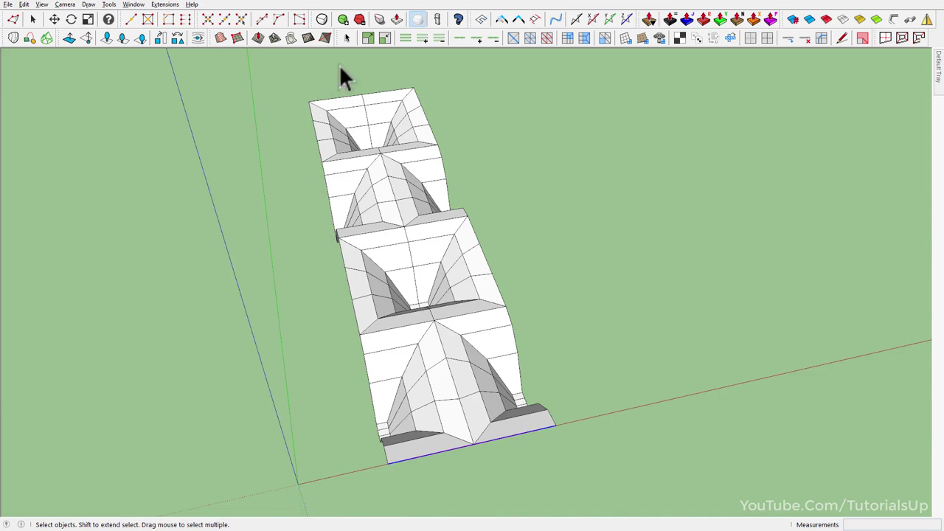
# Step: Connect the strip's edge rings with 2 segments at pinch -55, then select the ledge strips
pyautogui.click(404, 38)
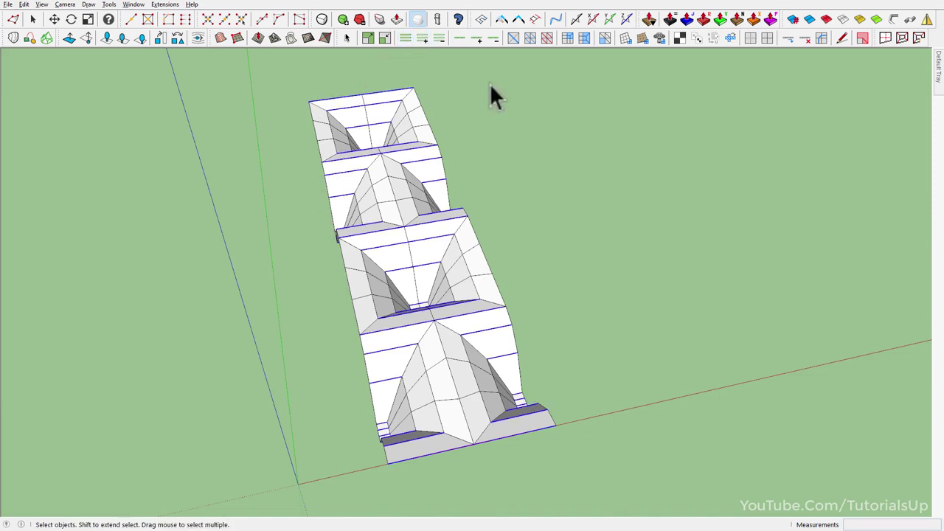
pyautogui.click(820, 39)
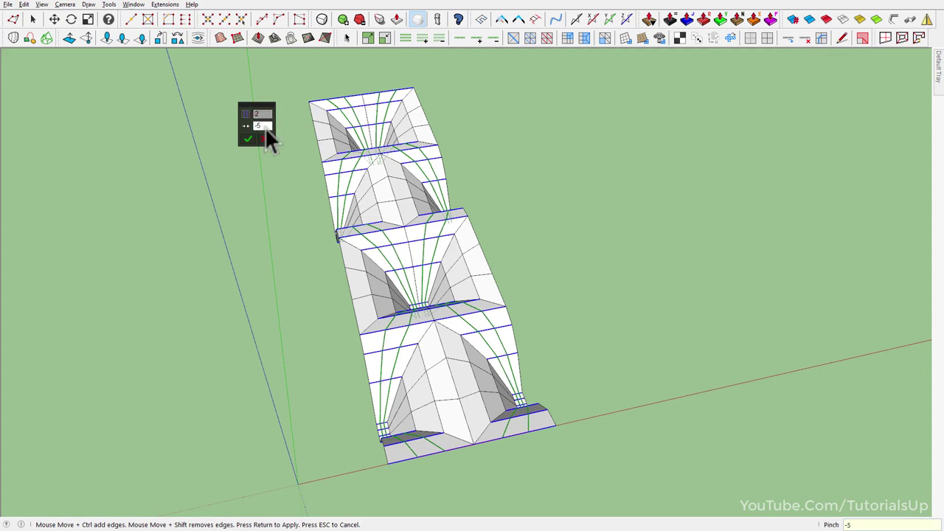
pyautogui.write('-55')
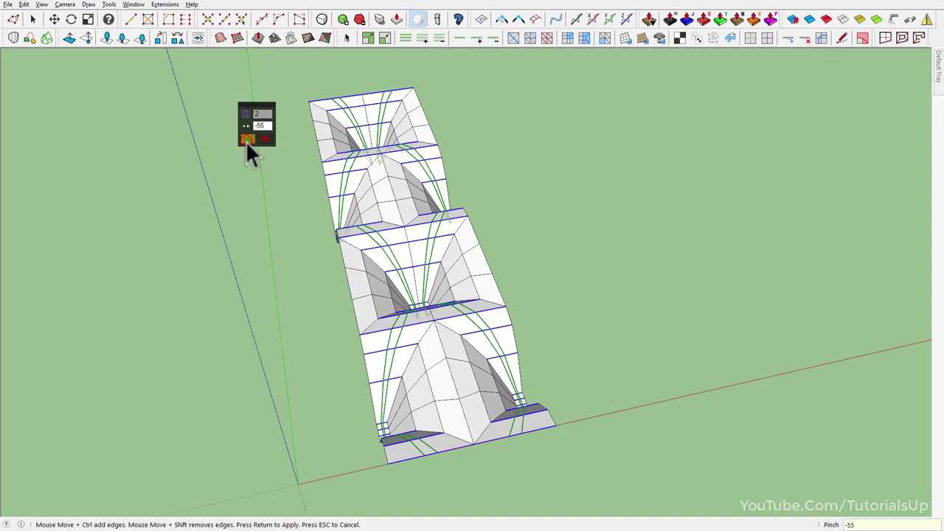
pyautogui.click(247, 139)
pyautogui.scroll(3, 433, 450)
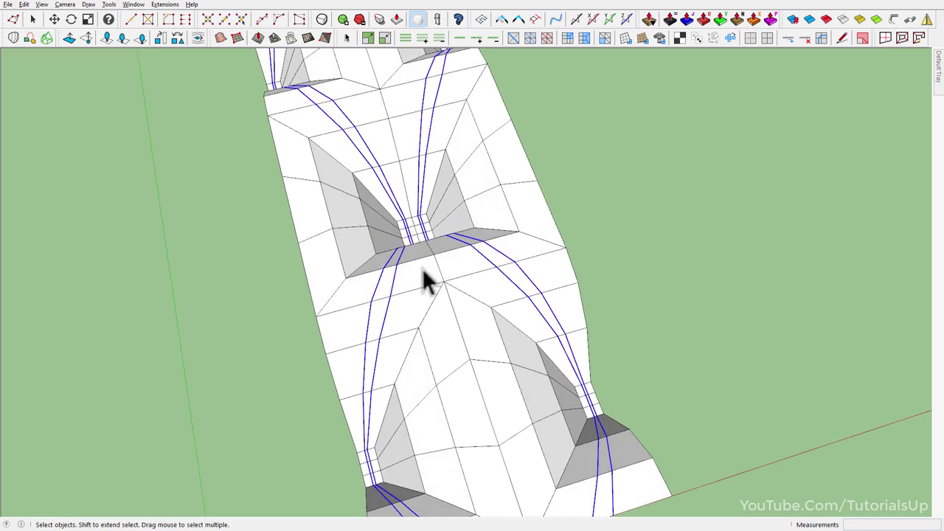
pyautogui.moveTo(421, 434); pyautogui.dragTo(489, 379, button='middle')
pyautogui.moveTo(397, 239); pyautogui.dragTo(404, 441, button='middle')
pyautogui.click(410, 437)
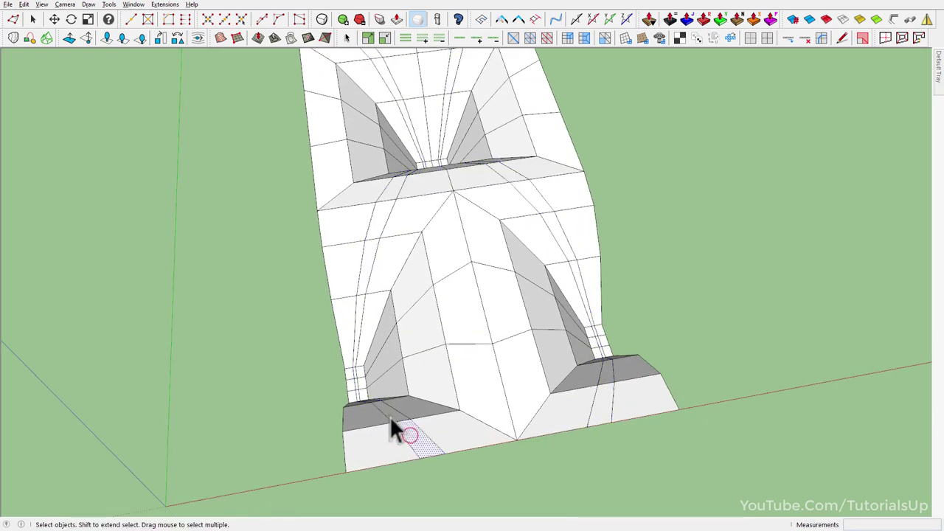
pyautogui.click(389, 414)
pyautogui.keyDown('ctrl'); pyautogui.click(609, 370); pyautogui.keyUp('ctrl')
# Step: Loop-select the curving strip faces and Joint Push Pull them 0.20" outward into ribs
pyautogui.click(461, 40)
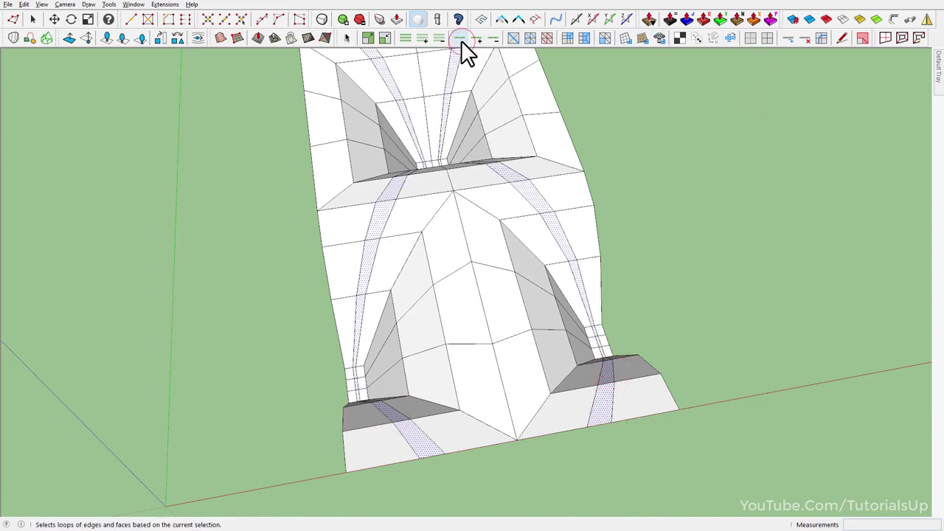
pyautogui.click(687, 18)
pyautogui.moveTo(506, 362)
pyautogui.mouseDown(button='middle')
pyautogui.moveTo(559, 321)
pyautogui.moveTo(670, 301)
pyautogui.mouseUp(button='middle')
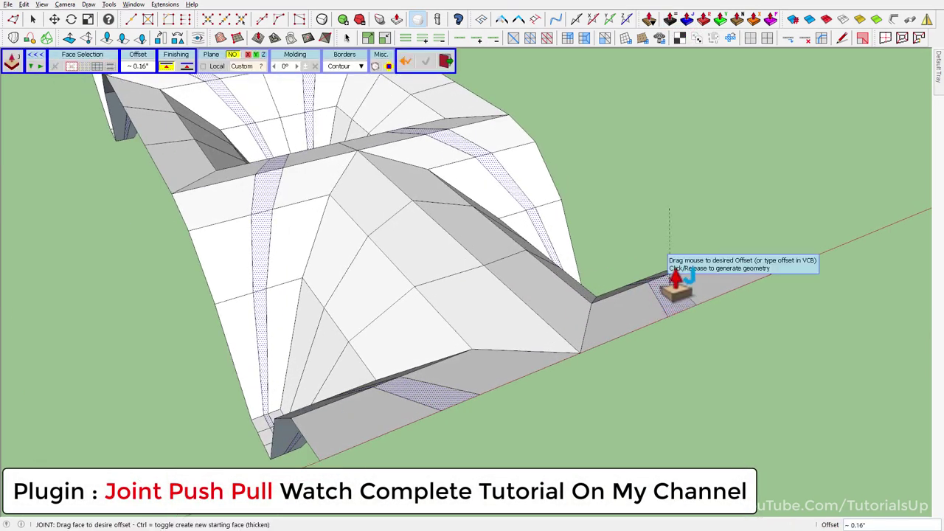
pyautogui.click(676, 280)
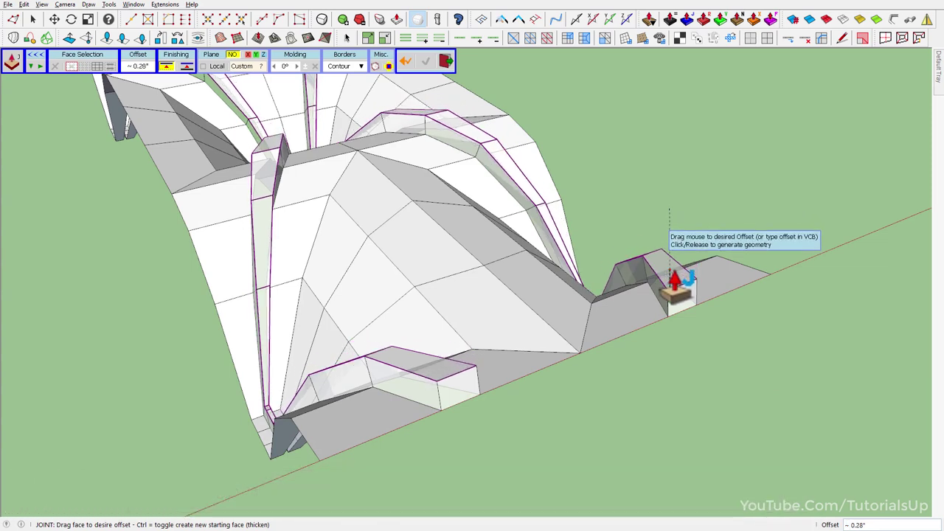
pyautogui.click(676, 280)
pyautogui.moveTo(659, 295); pyautogui.dragTo(643, 263, button='middle')
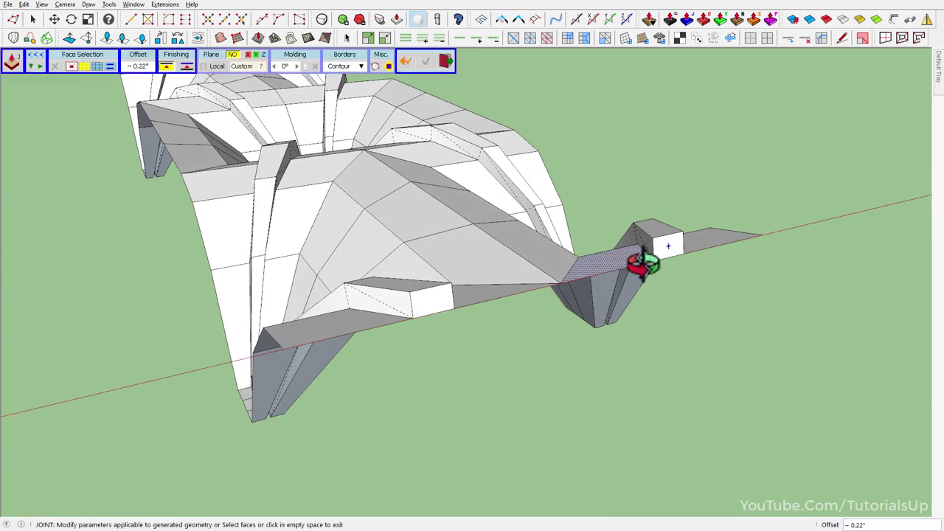
pyautogui.click(774, 303)
pyautogui.moveTo(774, 302)
pyautogui.mouseDown(button='middle')
pyautogui.moveTo(657, 203)
pyautogui.moveTo(742, 327)
pyautogui.mouseUp(button='middle')
# Step: Erase the stray box edges beside the front ledge, then select the entire model
pyautogui.press('e')
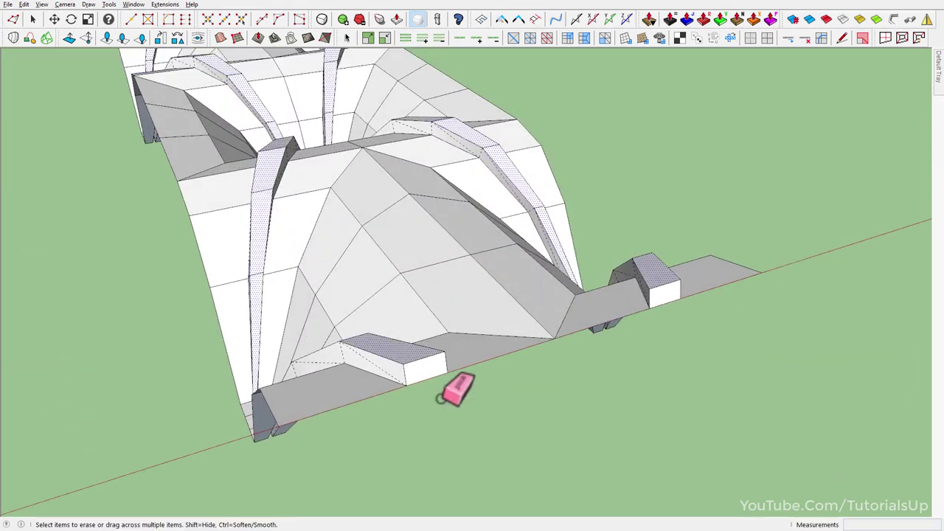
pyautogui.click(430, 382)
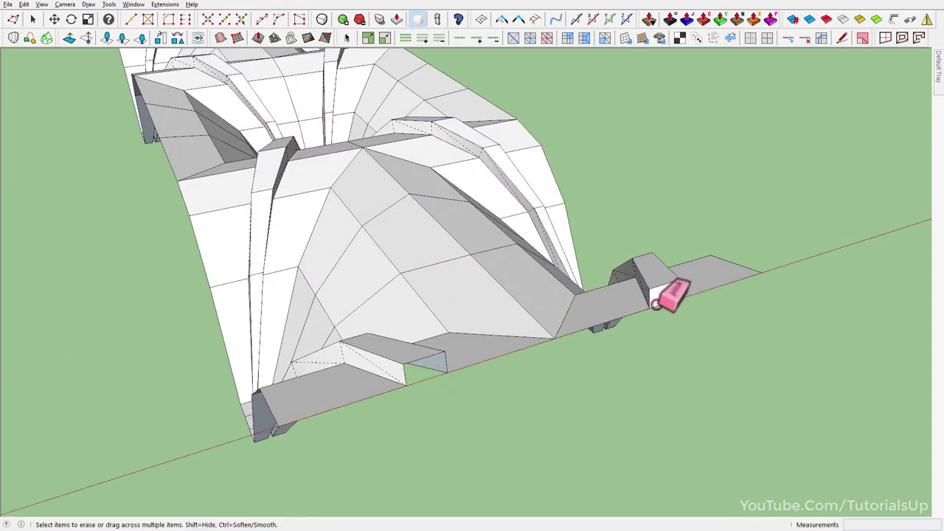
pyautogui.scroll(-5, 284, 196)
pyautogui.moveTo(285, 196); pyautogui.dragTo(537, 302, button='middle')
pyautogui.scroll(5, 181, 377)
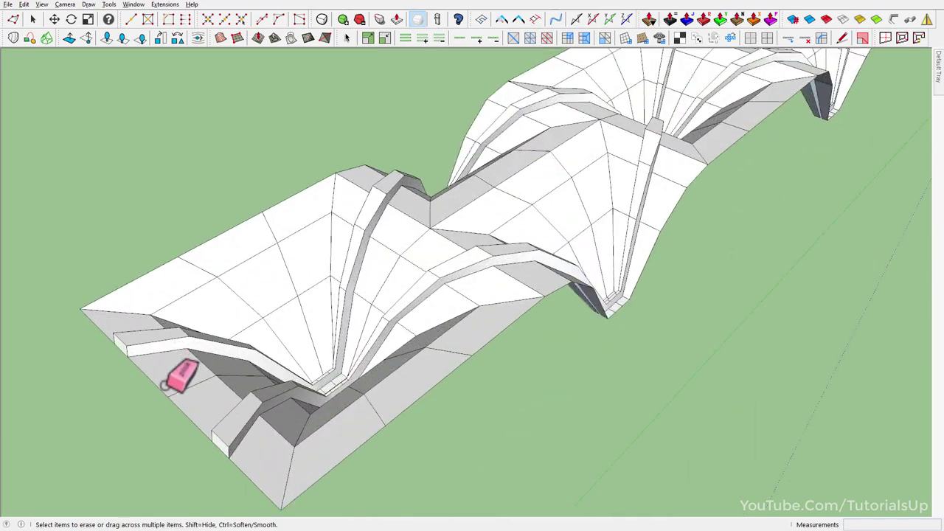
pyautogui.moveTo(164, 385); pyautogui.dragTo(236, 331, button='middle')
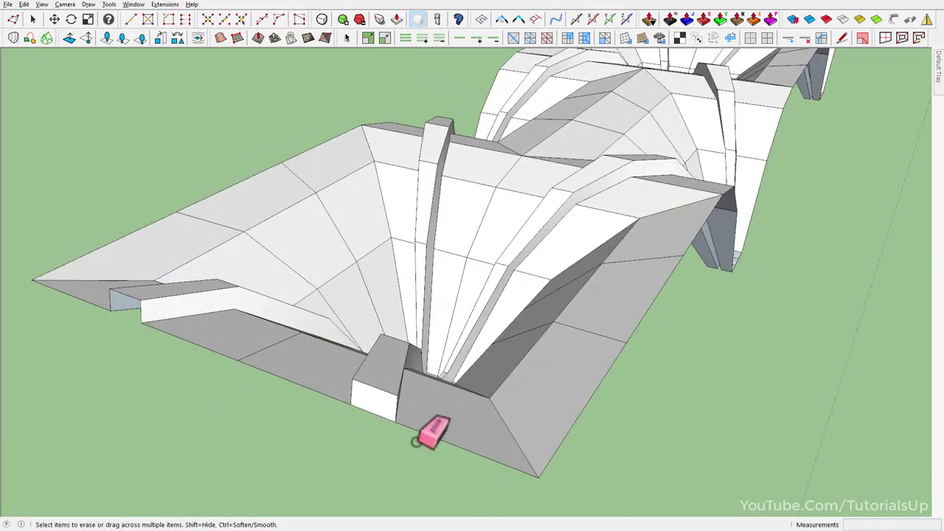
pyautogui.moveTo(384, 411)
pyautogui.mouseDown(button='middle')
pyautogui.moveTo(285, 432)
pyautogui.moveTo(9, 310)
pyautogui.mouseUp(button='middle')
pyautogui.scroll(-3, 347, 200)
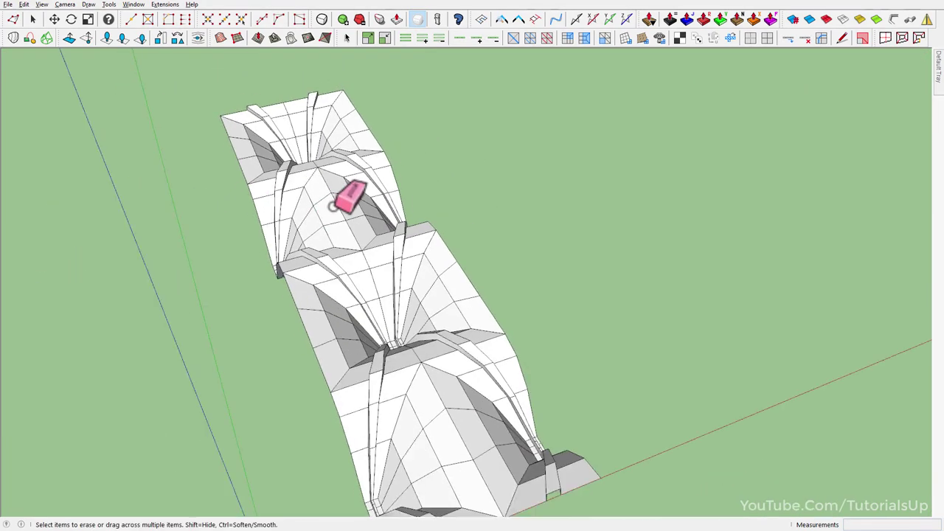
pyautogui.scroll(-3, 347, 199)
pyautogui.moveTo(348, 200); pyautogui.dragTo(362, 217, button='middle')
pyautogui.press('space')
pyautogui.hotkey('ctrl', 'a')
pyautogui.moveTo(362, 322)
pyautogui.mouseDown(button='middle')
pyautogui.moveTo(411, 330)
pyautogui.moveTo(386, 338)
pyautogui.moveTo(327, 507)
pyautogui.mouseUp(button='middle')
# Step: In top view, shift the lower-left rib's vertices 0.12" along X with Vertex Tools
pyautogui.press('t')
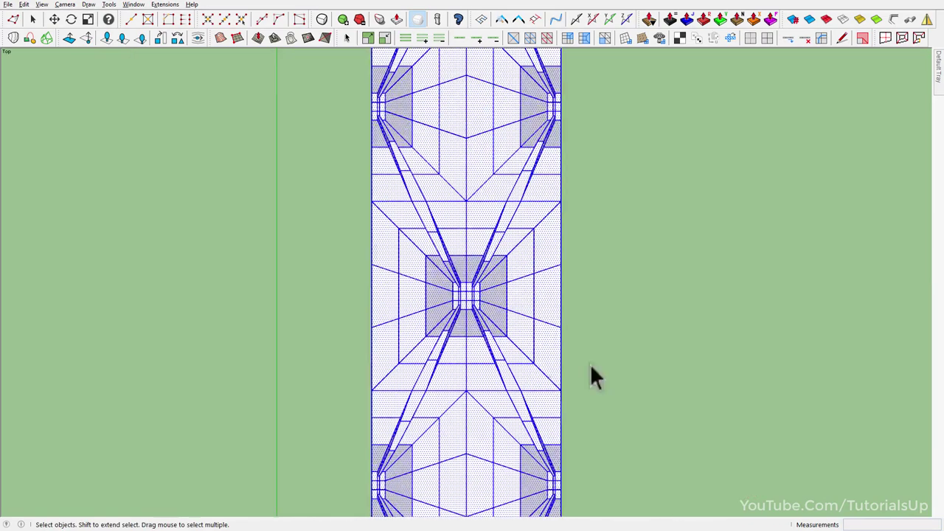
pyautogui.click(639, 356)
pyautogui.scroll(1, 440, 461)
pyautogui.click(411, 333)
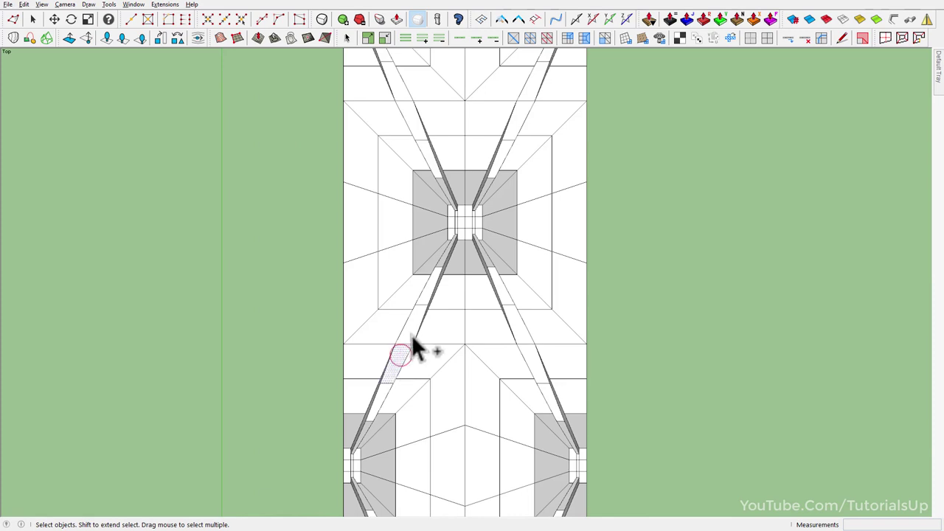
pyautogui.click(461, 38)
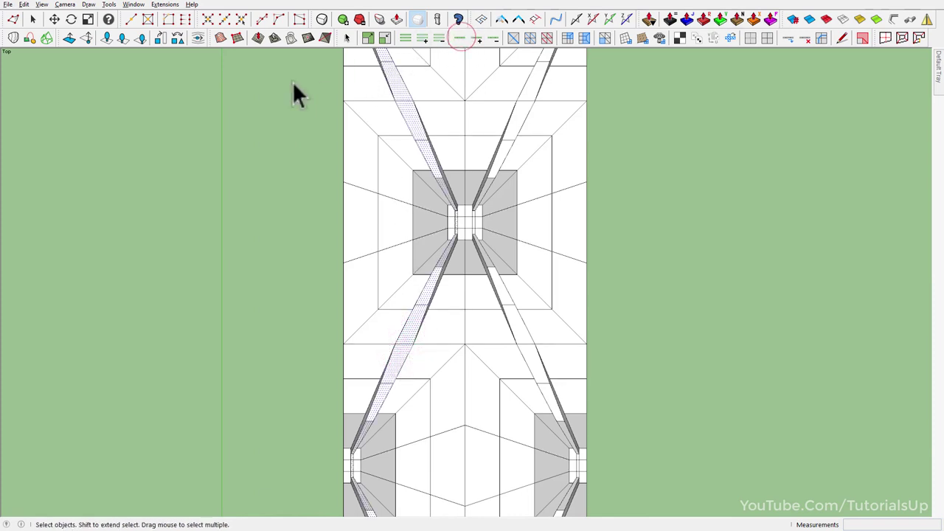
pyautogui.click(29, 18)
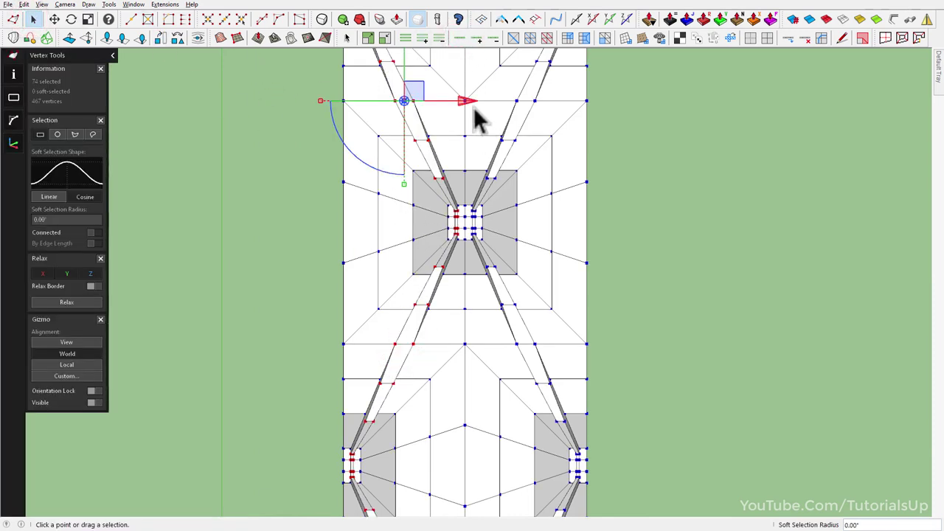
pyautogui.scroll(-1, 406, 263)
pyautogui.scroll(2, 468, 143)
pyautogui.scroll(1, 463, 184)
pyautogui.scroll(1, 417, 148)
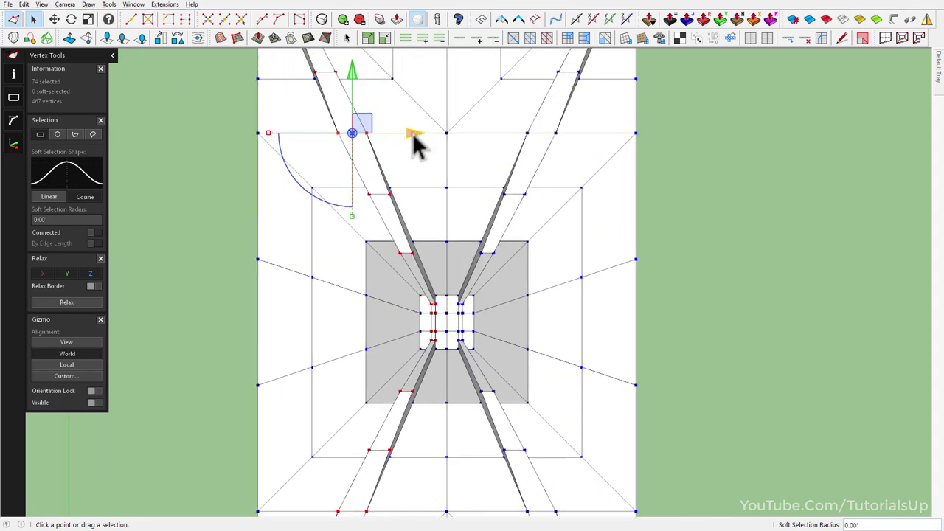
pyautogui.moveTo(413, 135); pyautogui.dragTo(420, 135)
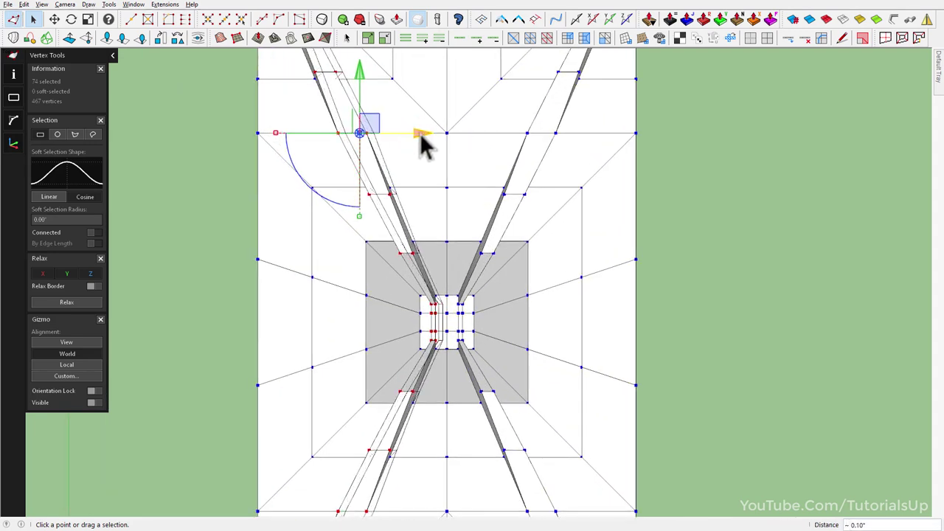
pyautogui.moveTo(421, 136); pyautogui.dragTo(424, 135)
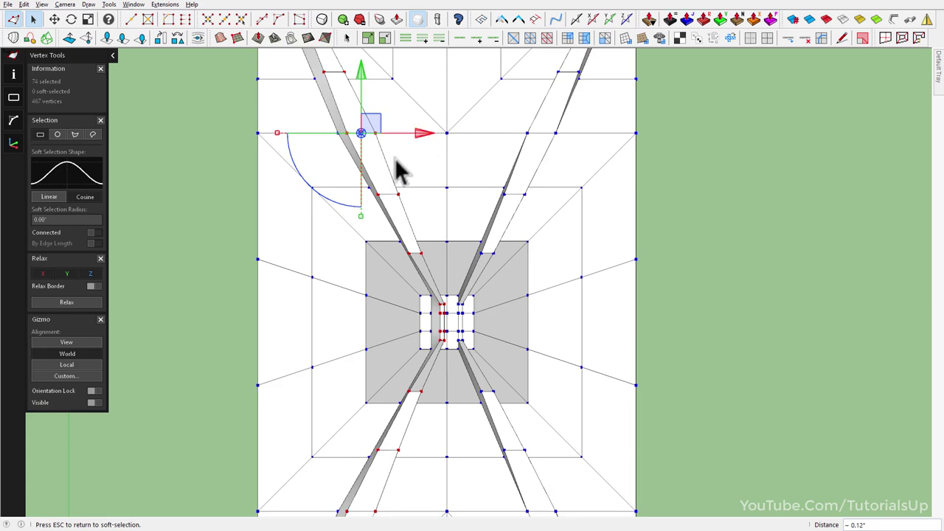
pyautogui.press('space')
pyautogui.scroll(-2, 408, 194)
pyautogui.scroll(2, 464, 416)
# Step: Shift the right-hand rib's vertices -0.11" along X
pyautogui.click(469, 377)
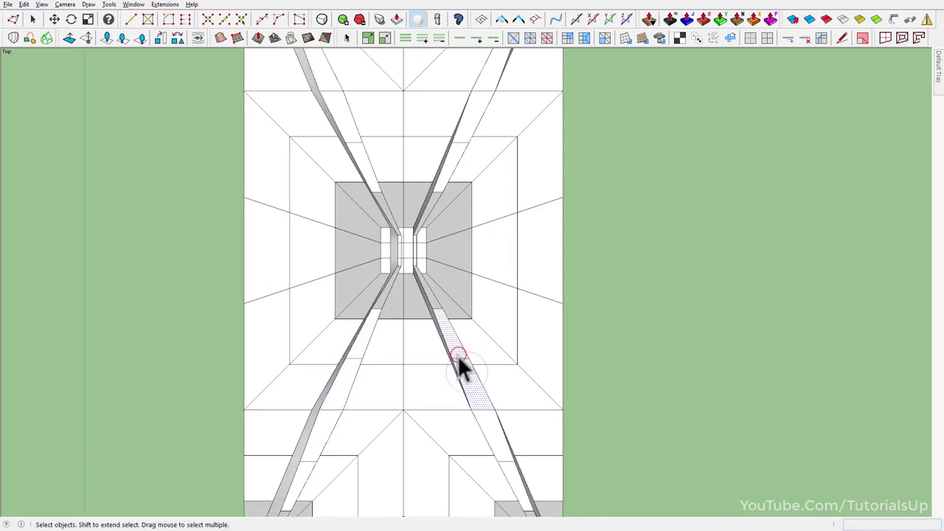
pyautogui.press('v')
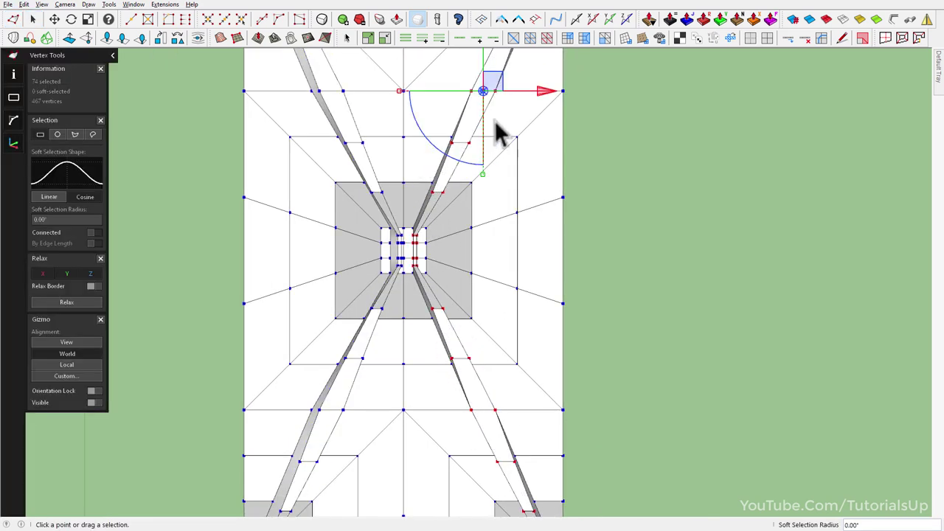
pyautogui.scroll(1, 405, 97)
pyautogui.moveTo(567, 96); pyautogui.dragTo(558, 96)
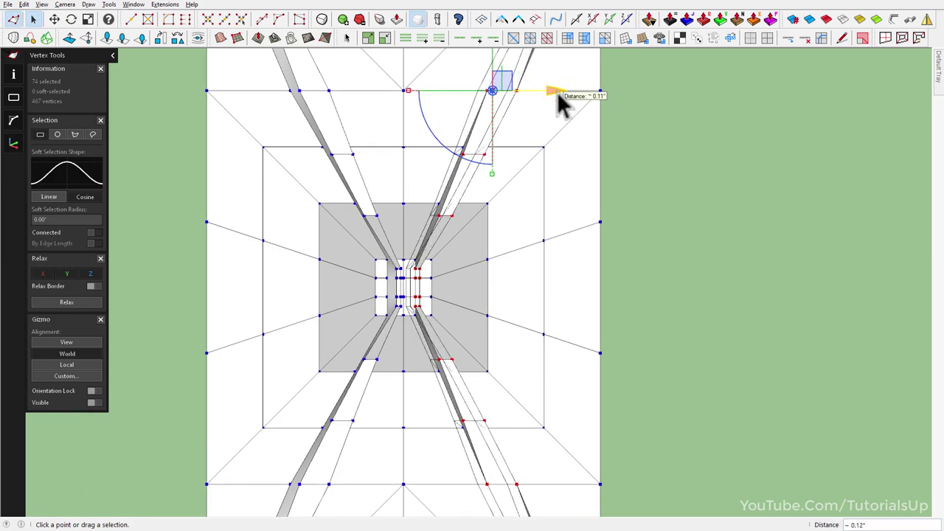
pyautogui.press('space')
pyautogui.scroll(1, 413, 362)
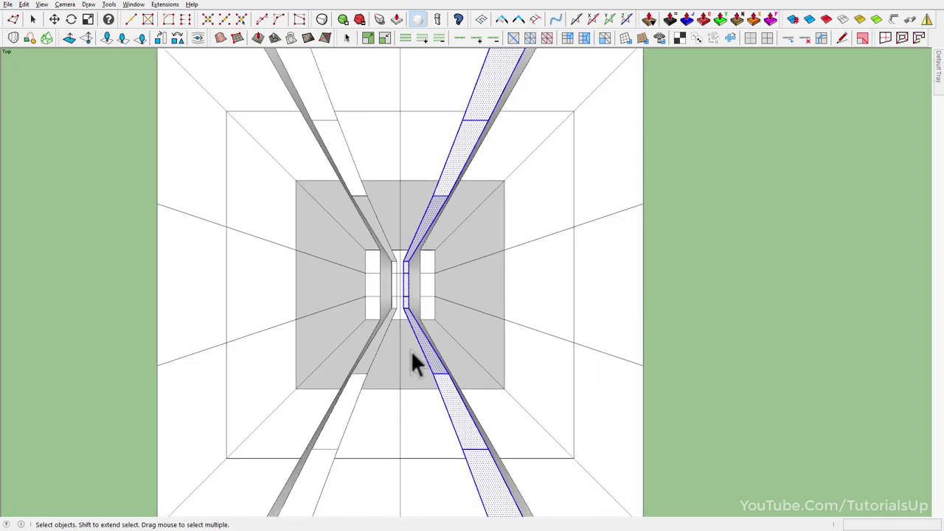
# Step: Unsmooth the edges of the whole connected model and return to top view
pyautogui.moveTo(413, 362); pyautogui.dragTo(507, 244, button='middle')
pyautogui.scroll(-3, 507, 246)
pyautogui.moveTo(480, 320)
pyautogui.mouseDown(button='middle')
pyautogui.moveTo(588, 243)
pyautogui.moveTo(679, 297)
pyautogui.mouseUp(button='middle')
pyautogui.scroll(3, 607, 516)
pyautogui.scroll(3, 480, 510)
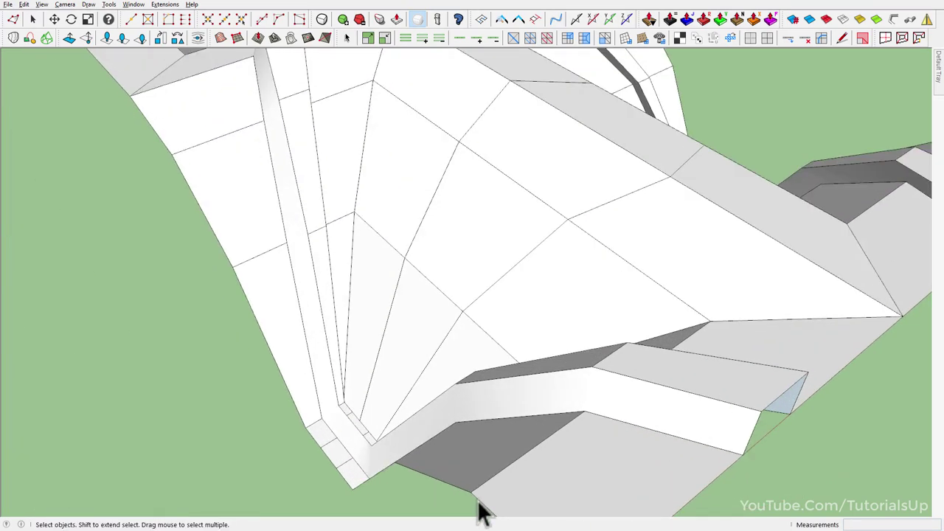
pyautogui.scroll(2, 518, 385)
pyautogui.tripleClick(525, 381)
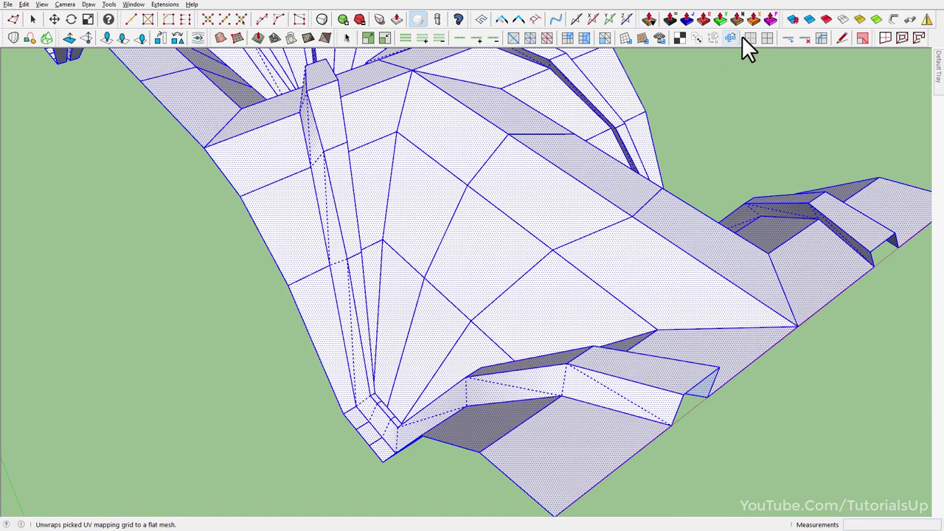
pyautogui.click(768, 36)
pyautogui.click(737, 116)
pyautogui.moveTo(632, 258)
pyautogui.mouseDown(button='middle')
pyautogui.moveTo(712, 210)
pyautogui.moveTo(492, 472)
pyautogui.mouseUp(button='middle')
pyautogui.press('F2')
pyautogui.scroll(4, 265, 413)
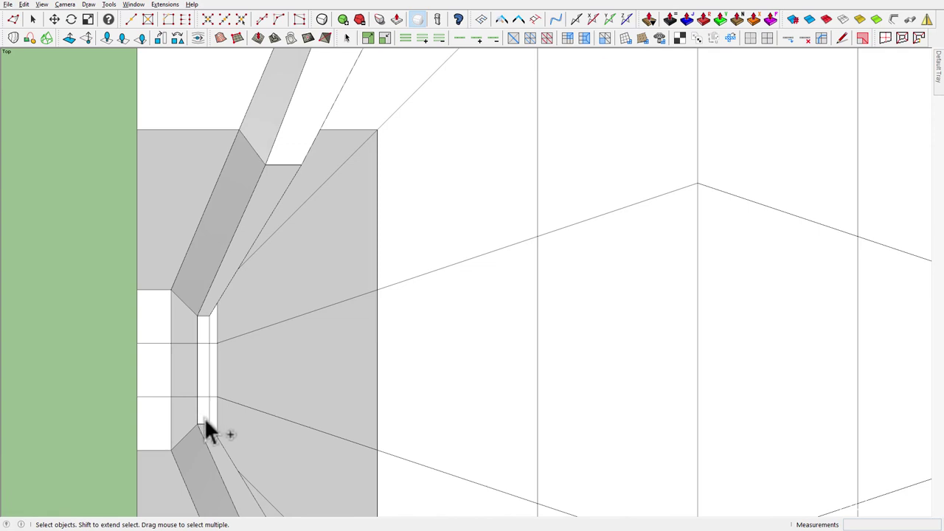
# Step: Select the narrow end faces of the left and right ridge strips in Top view
pyautogui.scroll(-3, 57, 359)
pyautogui.scroll(3, 506, 340)
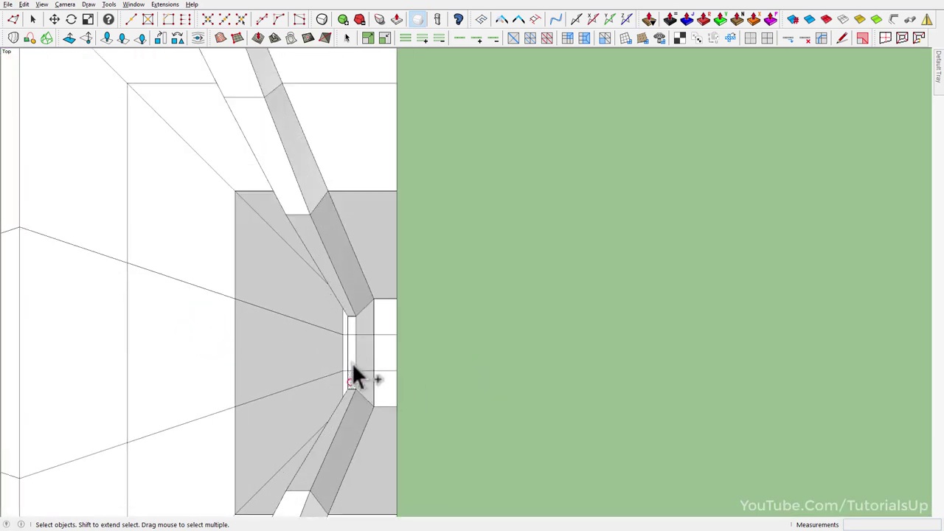
pyautogui.scroll(-4, 369, 472)
pyautogui.scroll(3, 261, 337)
pyautogui.scroll(2, 200, 390)
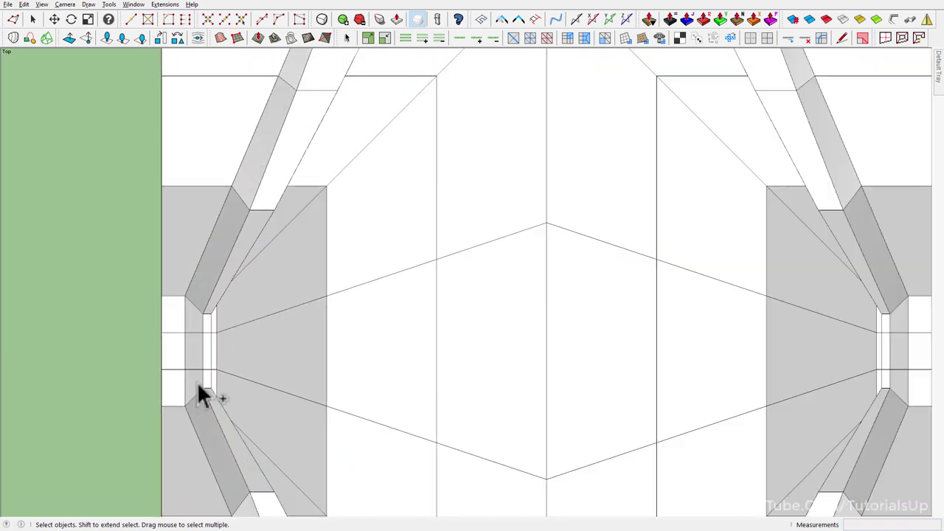
pyautogui.click(205, 354)
pyautogui.click(206, 321)
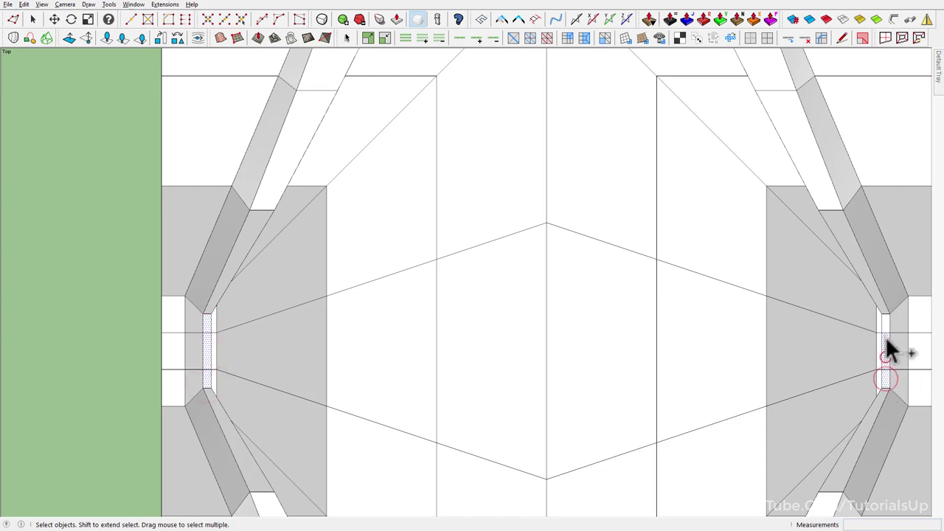
# Step: Scale the selected end-face vertices up by about 1.10 with Vertex Tools
pyautogui.scroll(-3, 349, 199)
pyautogui.scroll(-3, 350, 203)
pyautogui.press('v')
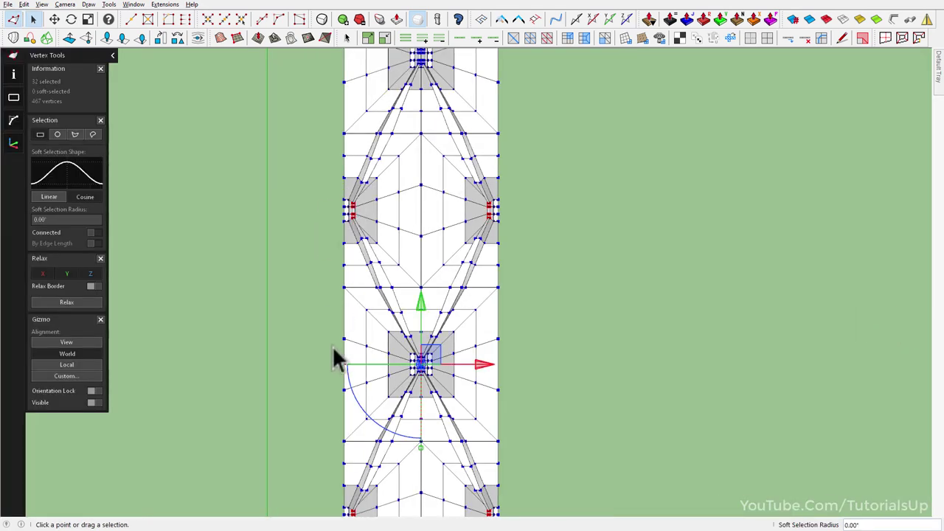
pyautogui.scroll(2, 334, 359)
pyautogui.scroll(1, 335, 358)
pyautogui.scroll(2, 413, 210)
pyautogui.scroll(-1, 424, 277)
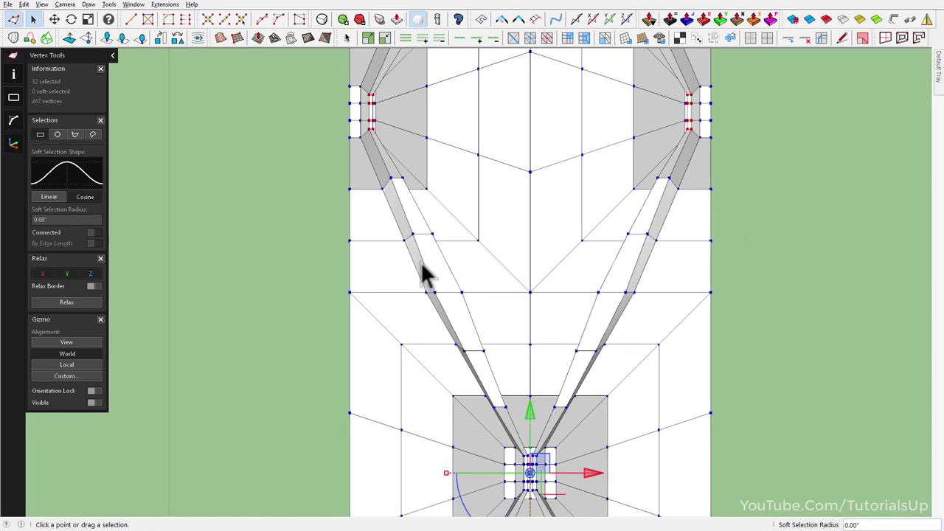
pyautogui.moveTo(447, 483); pyautogui.dragTo(440, 484)
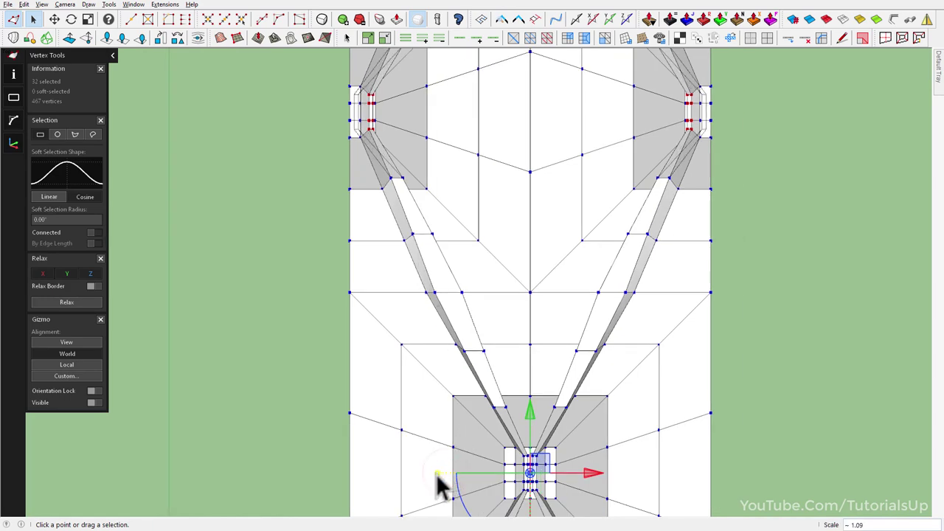
pyautogui.press('space')
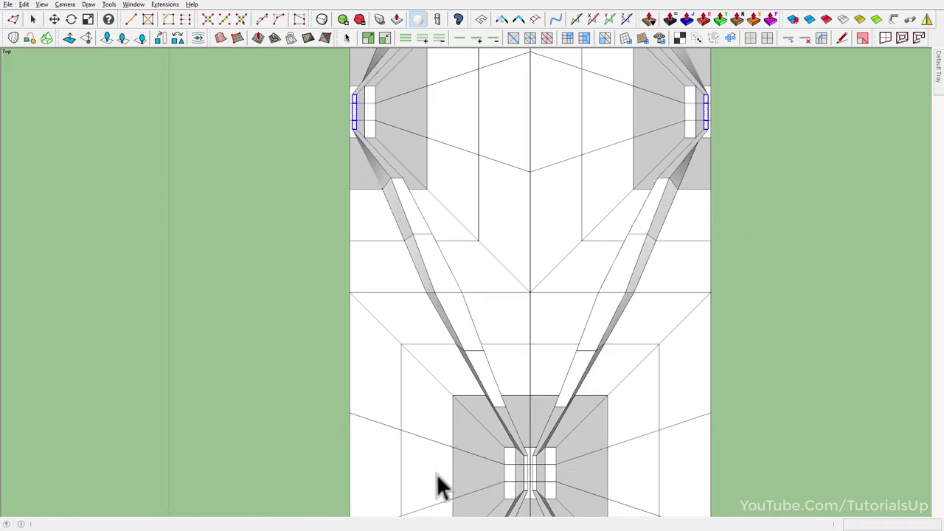
pyautogui.moveTo(436, 487)
pyautogui.mouseDown(button='middle')
pyautogui.moveTo(455, 379)
pyautogui.moveTo(373, 192)
pyautogui.mouseUp(button='middle')
pyautogui.scroll(-3, 434, 246)
# Step: Copy the whole funnel-cell module once, placing it right beside the original
pyautogui.scroll(-2, 430, 198)
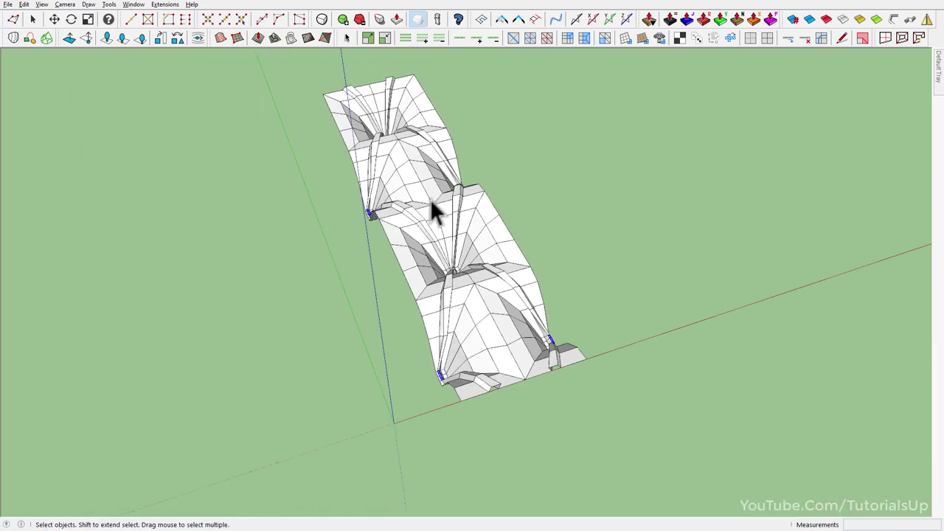
pyautogui.scroll(-1, 472, 245)
pyautogui.tripleClick(502, 282)
pyautogui.scroll(3, 516, 317)
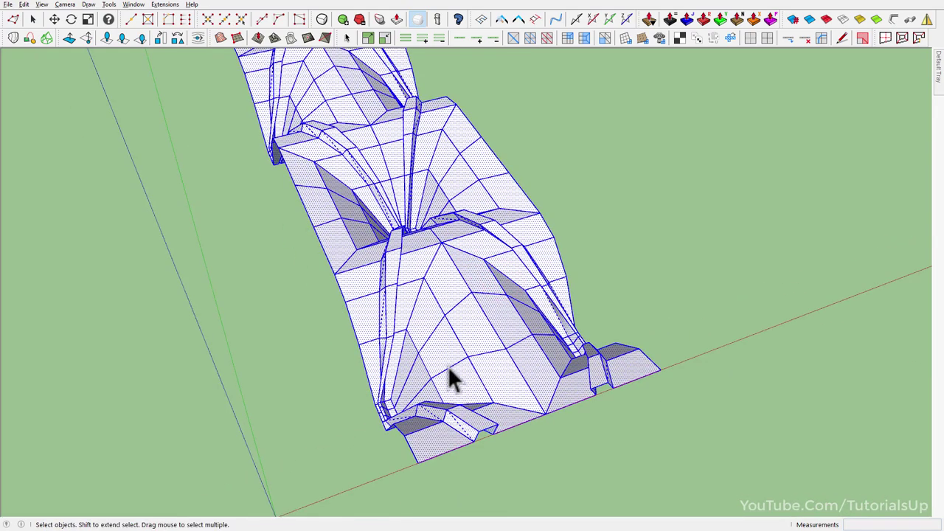
pyautogui.press('m')
pyautogui.press('ctrl')
pyautogui.click(418, 465)
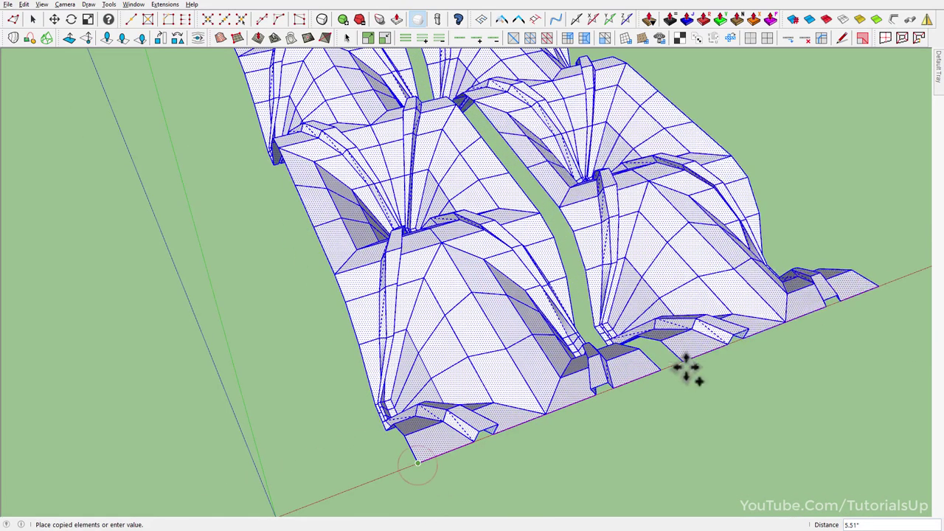
pyautogui.click(659, 367)
# Step: Repeat the copy five times into a six-strip lattice panel, then select the whole panel
pyautogui.scroll(-2, 281, 419)
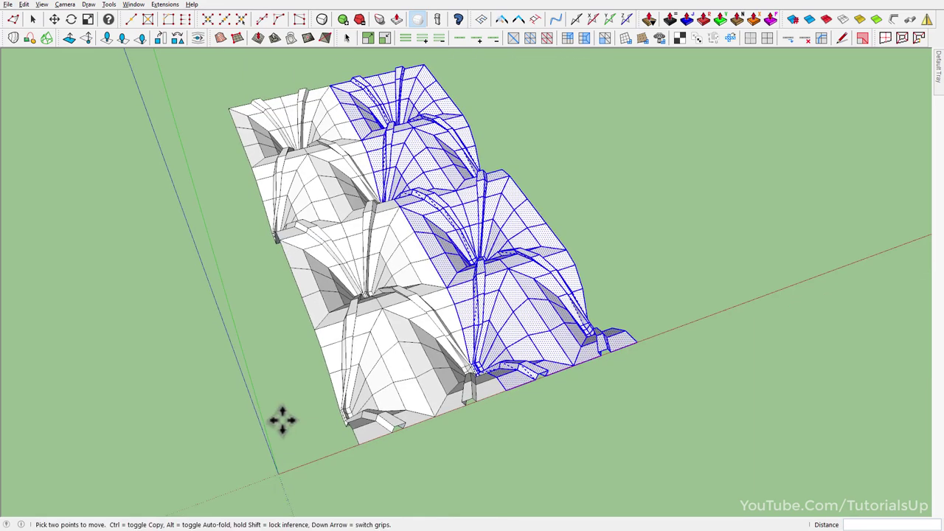
pyautogui.scroll(-1, 281, 419)
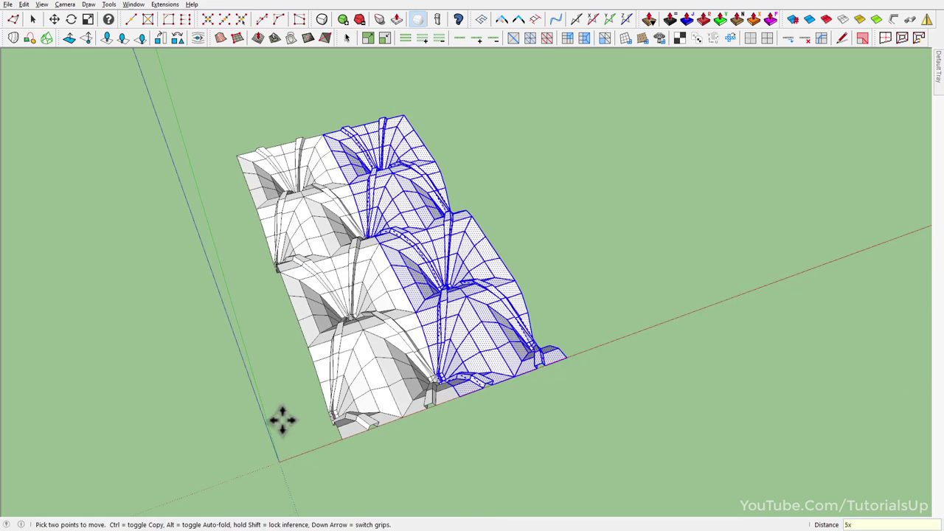
pyautogui.press('Return')
pyautogui.press('space')
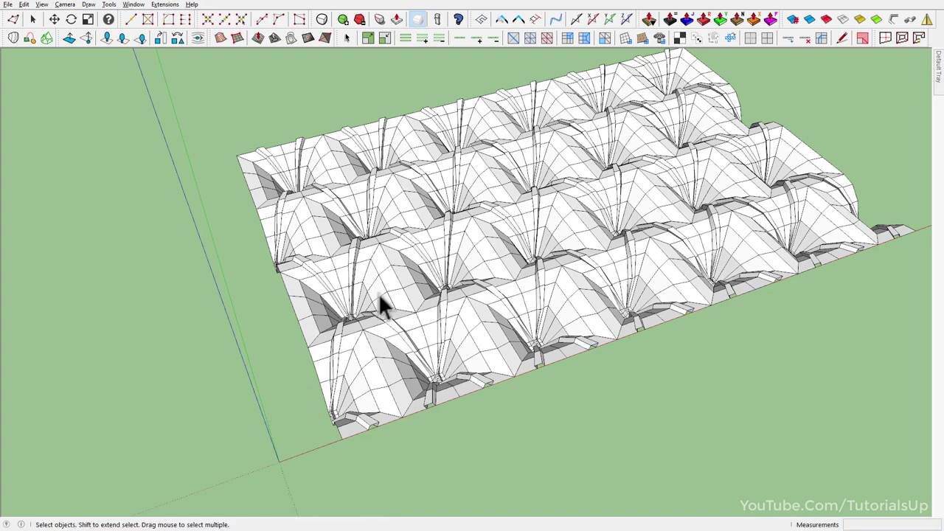
pyautogui.moveTo(379, 305); pyautogui.dragTo(255, 341, button='middle')
pyautogui.scroll(2, 508, 256)
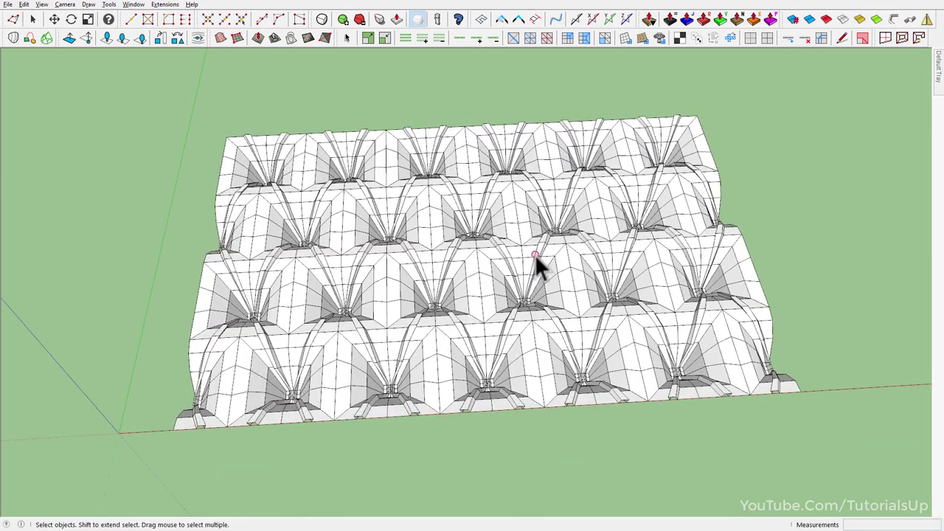
pyautogui.tripleClick(534, 254)
# Step: Make the selected lattice panel a group and open it for editing
pyautogui.rightClick(534, 255)
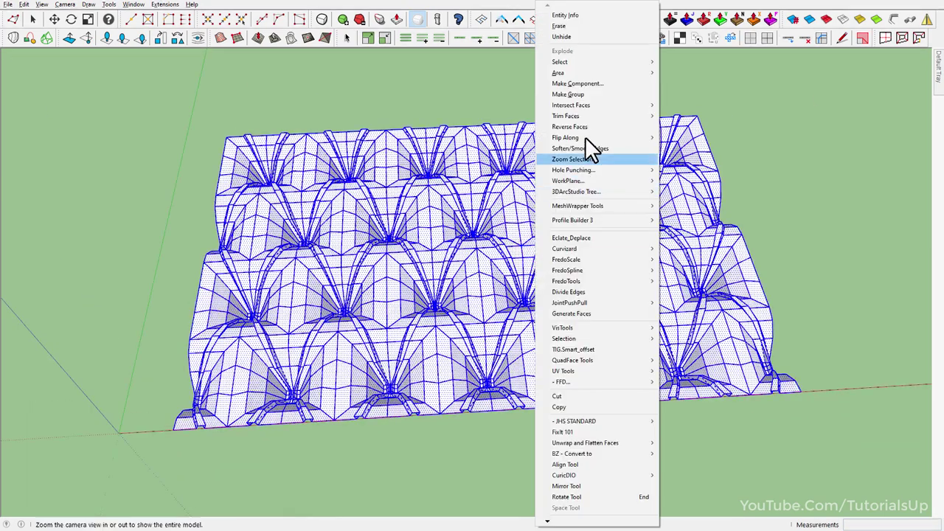
pyautogui.click(598, 96)
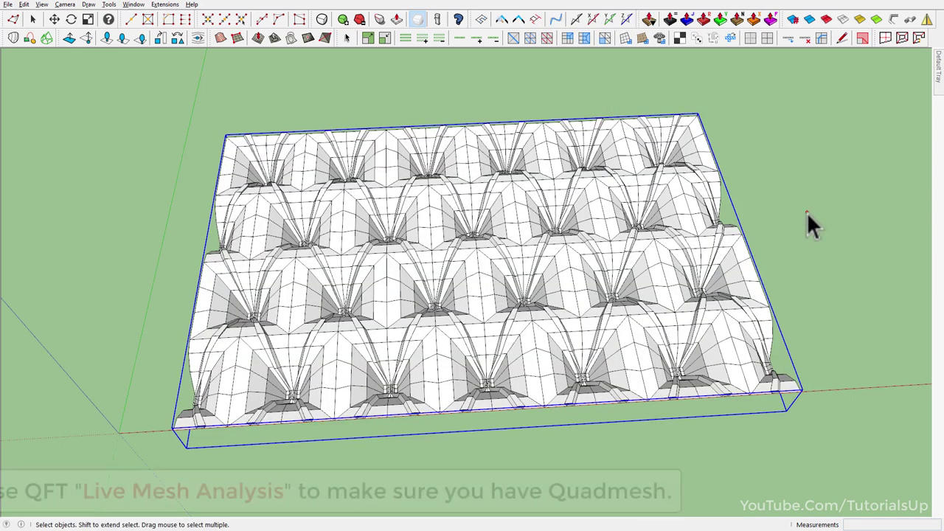
pyautogui.doubleClick(669, 239)
pyautogui.moveTo(639, 282); pyautogui.dragTo(712, 243, button='middle')
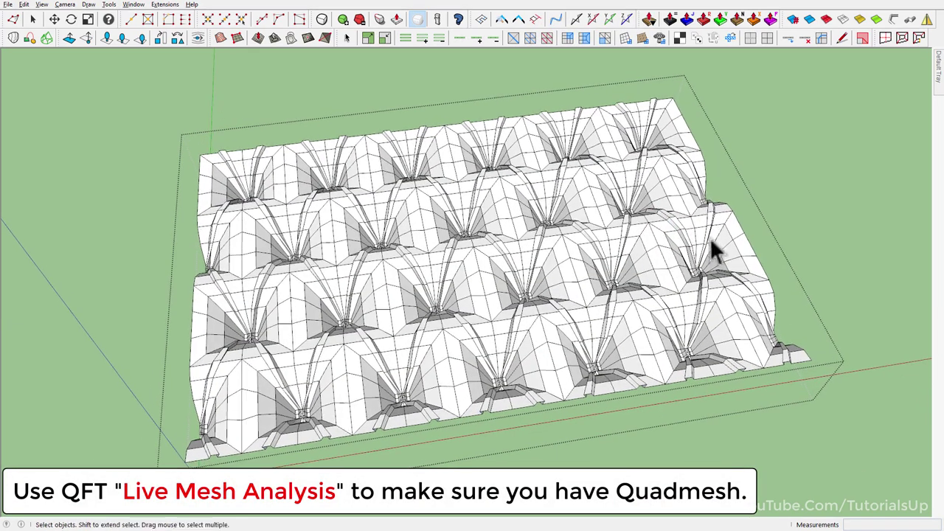
# Step: Confirm with QFT Live Mesh Analysis that the panel shows all green quads, then switch it off
pyautogui.click(863, 38)
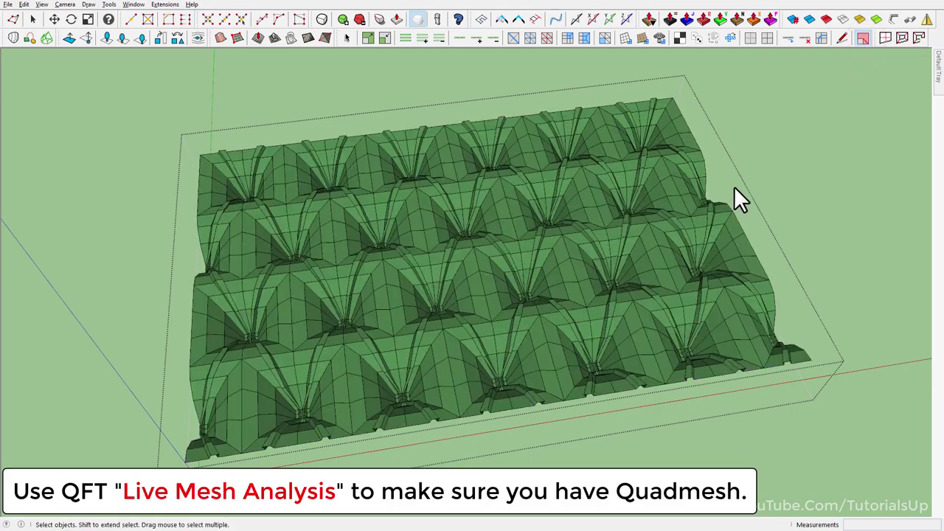
pyautogui.moveTo(734, 195)
pyautogui.mouseDown(button='middle')
pyautogui.moveTo(605, 365)
pyautogui.moveTo(626, 164)
pyautogui.moveTo(608, 265)
pyautogui.moveTo(482, 343)
pyautogui.mouseUp(button='middle')
pyautogui.scroll(5, 407, 248)
pyautogui.moveTo(442, 232); pyautogui.dragTo(667, 26, button='middle')
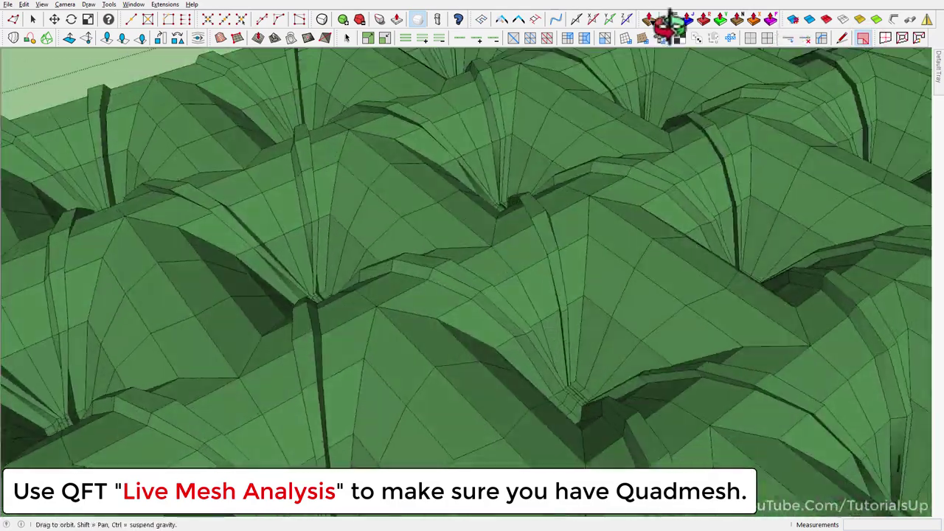
pyautogui.scroll(-5, 626, 143)
pyautogui.moveTo(626, 143)
pyautogui.mouseDown(button='middle')
pyautogui.moveTo(580, 206)
pyautogui.moveTo(359, 6)
pyautogui.moveTo(544, 123)
pyautogui.moveTo(354, 431)
pyautogui.mouseUp(button='middle')
pyautogui.scroll(-3, 640, 213)
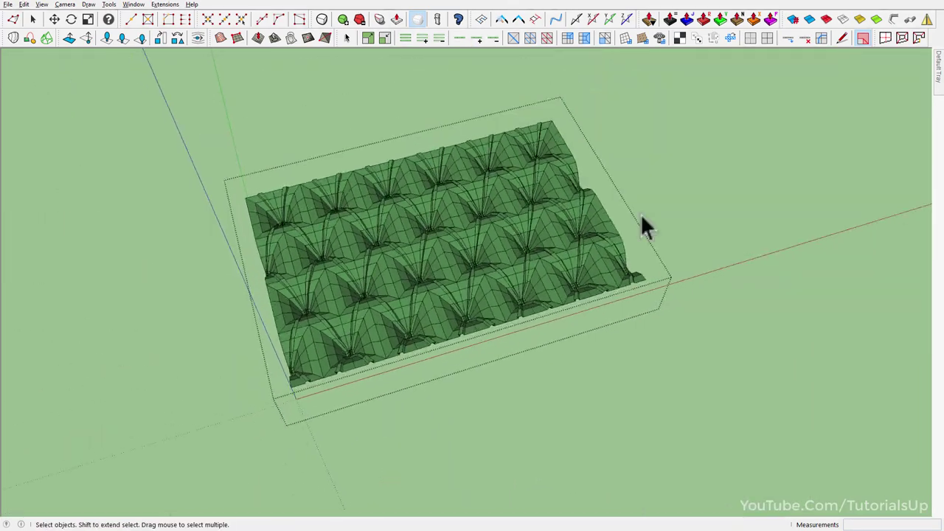
pyautogui.click(859, 43)
pyautogui.scroll(3, 474, 247)
pyautogui.moveTo(474, 247); pyautogui.dragTo(474, 236, button='middle')
pyautogui.scroll(-3, 474, 236)
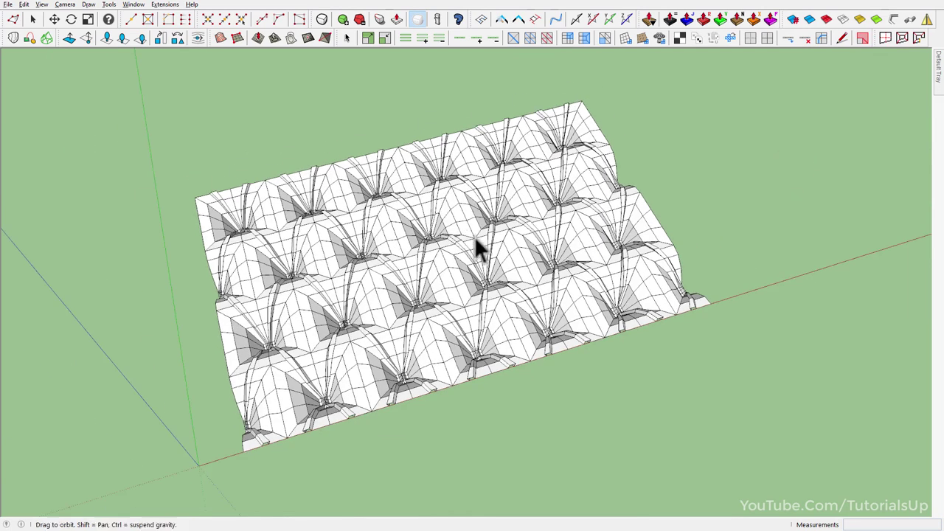
pyautogui.click(432, 251)
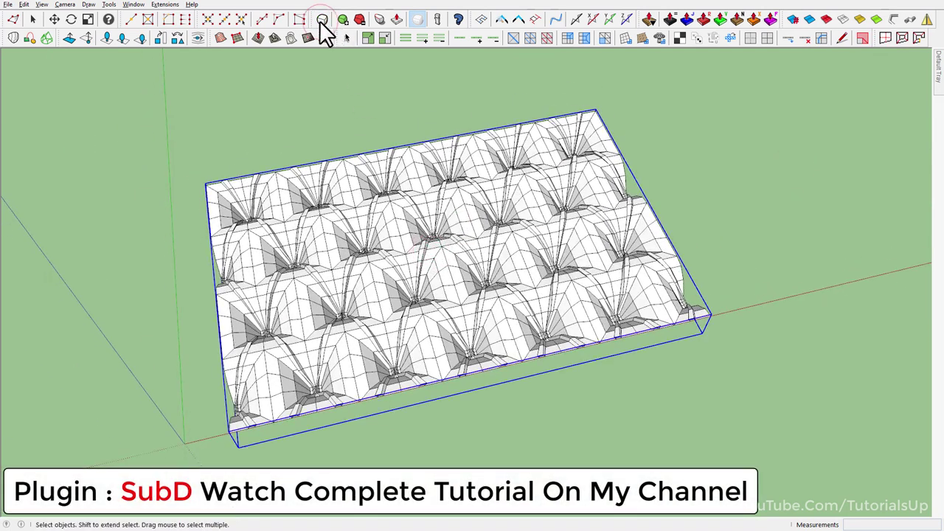
pyautogui.click(324, 19)
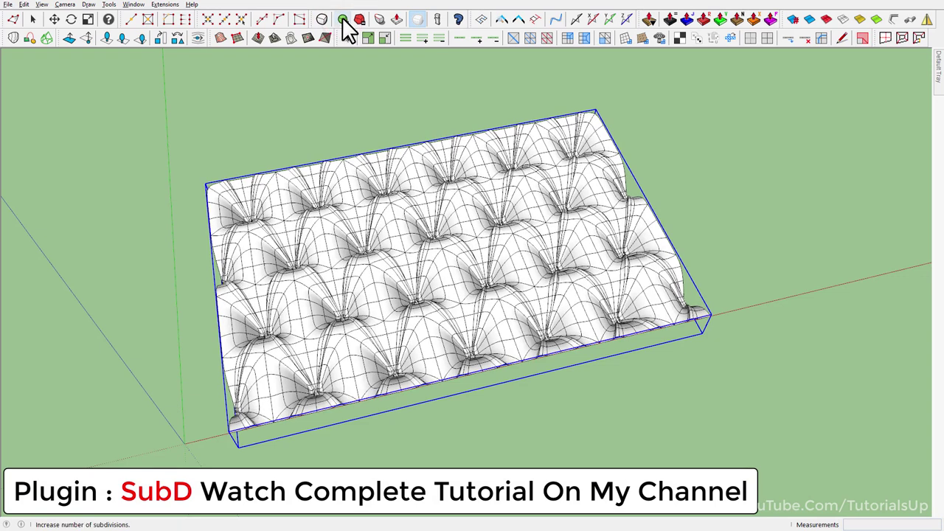
pyautogui.click(678, 195)
pyautogui.scroll(3, 402, 270)
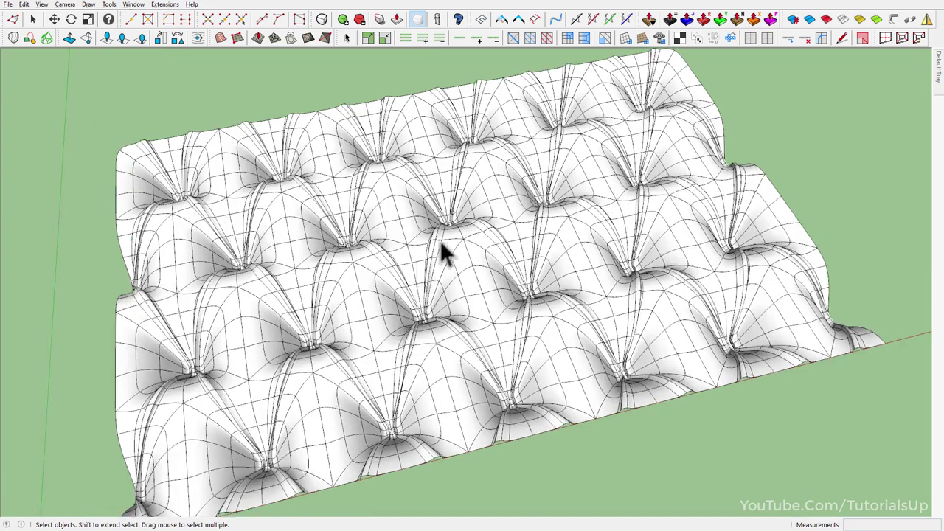
pyautogui.click(420, 22)
pyautogui.scroll(3, 491, 314)
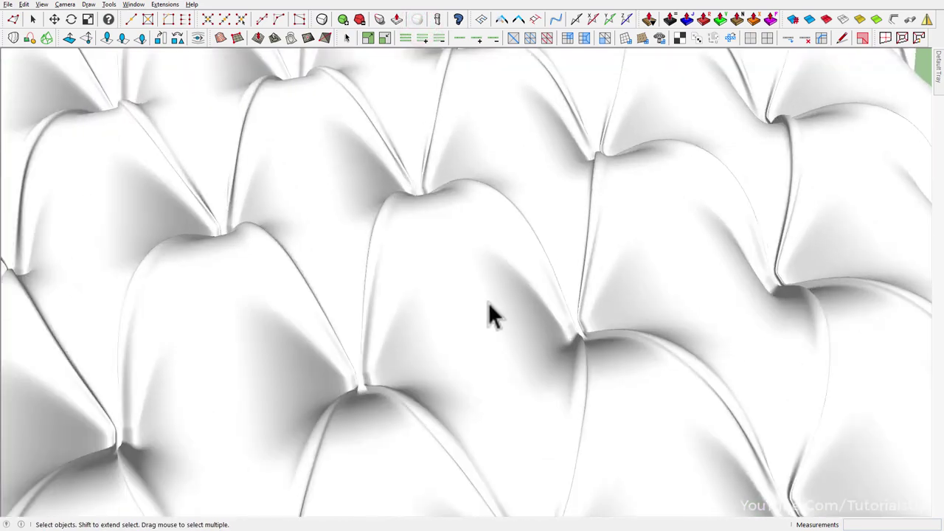
pyautogui.moveTo(491, 313)
pyautogui.mouseDown(button='middle')
pyautogui.moveTo(373, 179)
pyautogui.moveTo(260, 194)
pyautogui.mouseUp(button='middle')
pyautogui.scroll(-2, 251, 185)
pyautogui.scroll(-3, 497, 316)
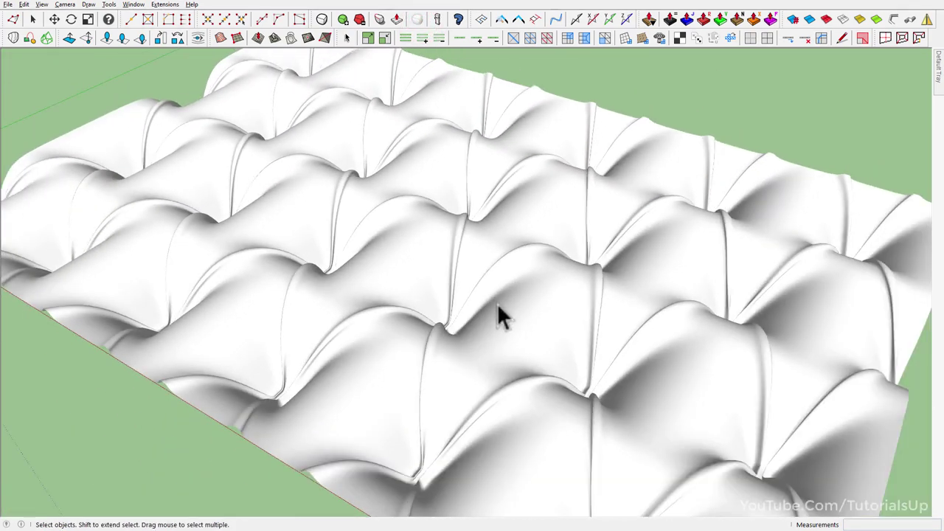
pyautogui.moveTo(497, 317)
pyautogui.mouseDown(button='middle')
pyautogui.moveTo(347, 217)
pyautogui.moveTo(270, 224)
pyautogui.moveTo(555, 438)
pyautogui.moveTo(285, 259)
pyautogui.mouseUp(button='middle')
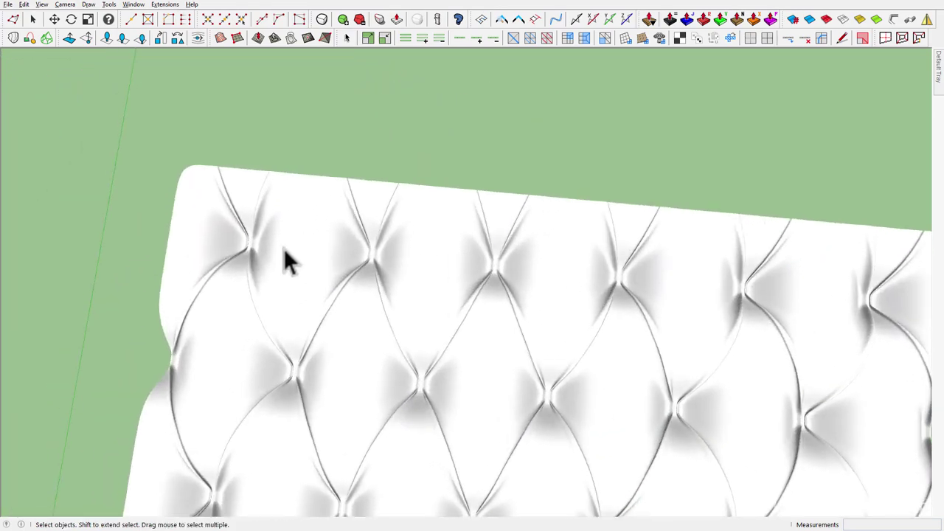
pyautogui.scroll(-2, 489, 360)
pyautogui.scroll(2, 457, 395)
pyautogui.moveTo(391, 436)
pyautogui.mouseDown(button='middle')
pyautogui.moveTo(435, 358)
pyautogui.moveTo(495, 295)
pyautogui.moveTo(558, 411)
pyautogui.moveTo(390, 406)
pyautogui.moveTo(421, 337)
pyautogui.moveTo(312, 388)
pyautogui.moveTo(370, 354)
pyautogui.moveTo(348, 401)
pyautogui.moveTo(436, 243)
pyautogui.mouseUp(button='middle')
pyautogui.scroll(2, 426, 398)
pyautogui.click(430, 300)
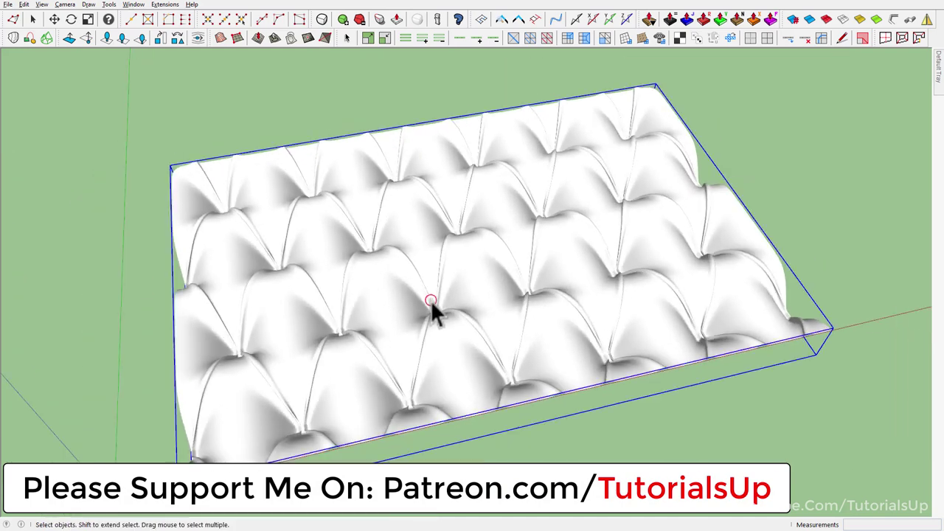
pyautogui.click(323, 20)
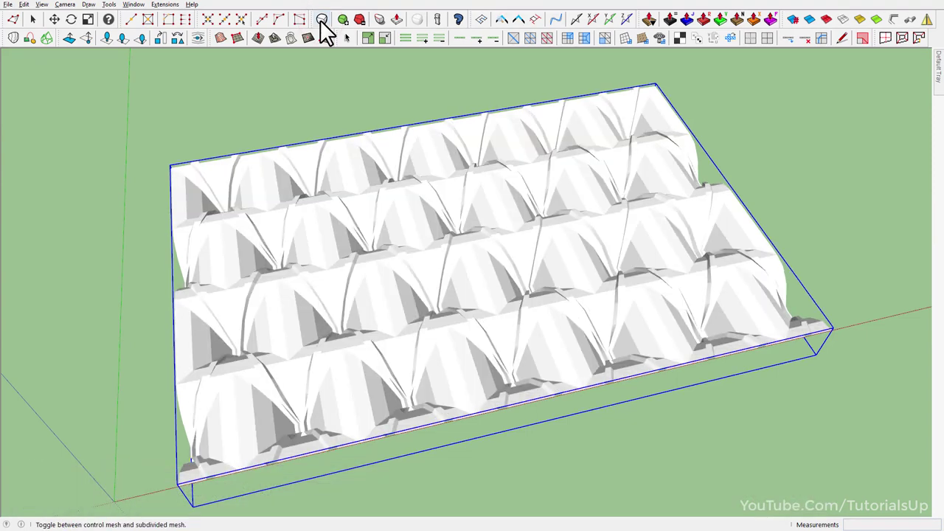
pyautogui.click(418, 22)
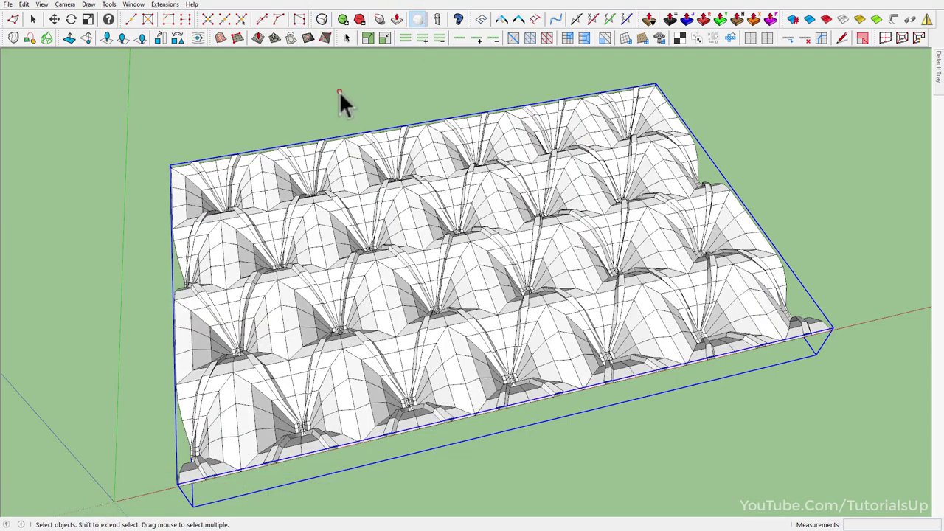
# Step: Draw a 10.5 by 30.5 upright rectangle in Front view
pyautogui.moveTo(339, 92)
pyautogui.mouseDown(button='middle')
pyautogui.moveTo(178, 414)
pyautogui.moveTo(341, 274)
pyautogui.moveTo(126, 335)
pyautogui.mouseUp(button='middle')
pyautogui.press('f')
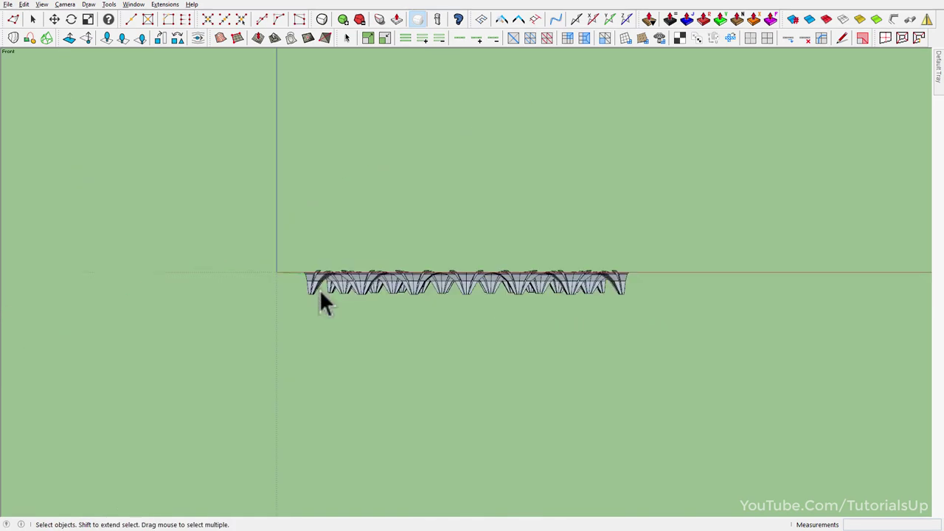
pyautogui.press('r')
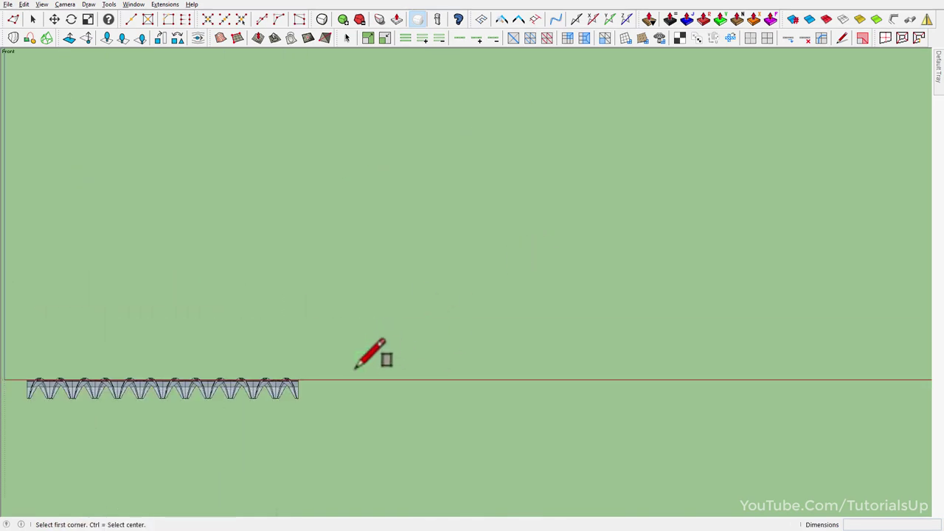
pyautogui.click(392, 370)
pyautogui.write('10.5,30.5')
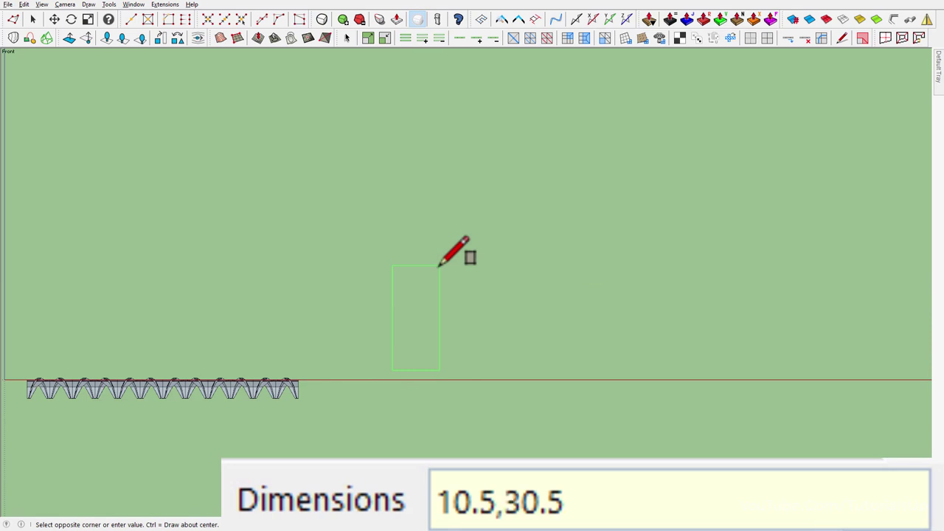
pyautogui.press('Return')
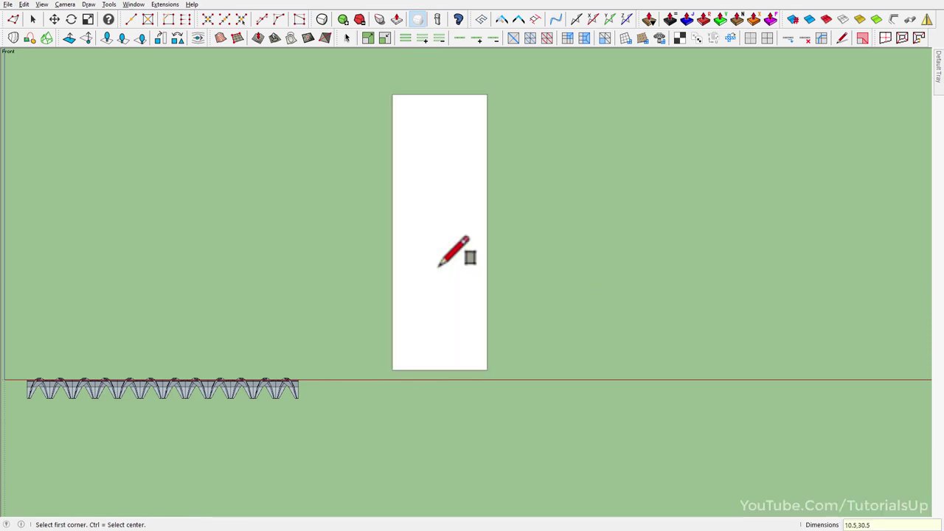
pyautogui.scroll(-1, 442, 266)
pyautogui.scroll(1, 482, 231)
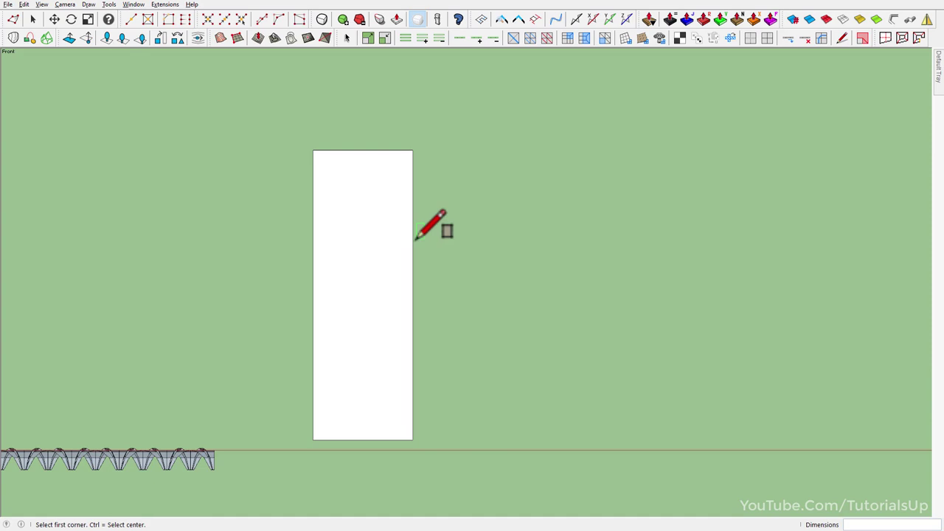
# Step: Make the rectangle face a group
pyautogui.press('c')
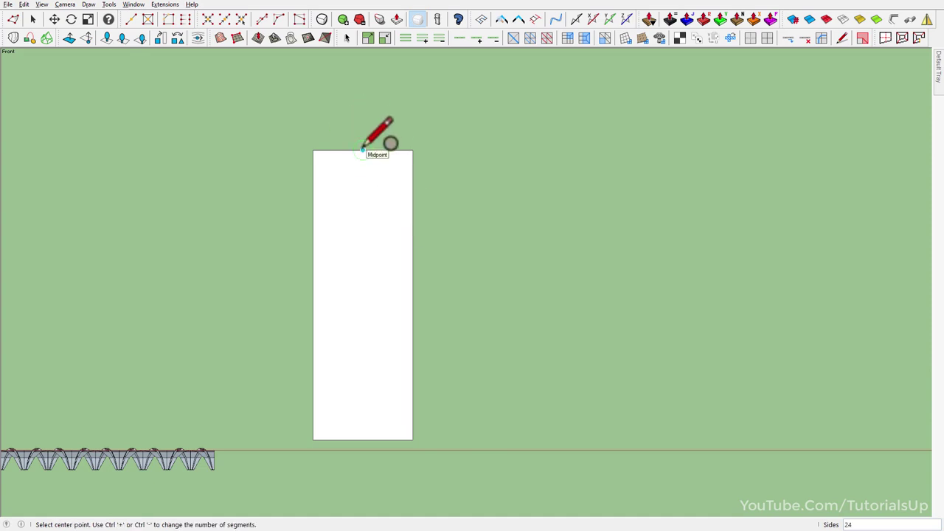
pyautogui.press('space')
pyautogui.click(367, 194)
pyautogui.rightClick(366, 195)
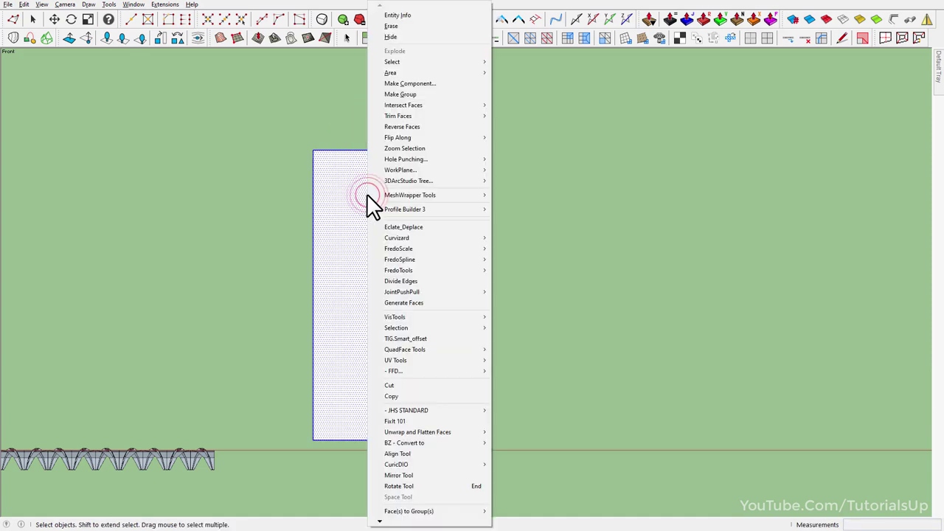
pyautogui.click(416, 94)
# Step: Draw a circle from the rectangle's top-edge midpoint to its corner and reverse its faces
pyautogui.press('c')
pyautogui.click(363, 151)
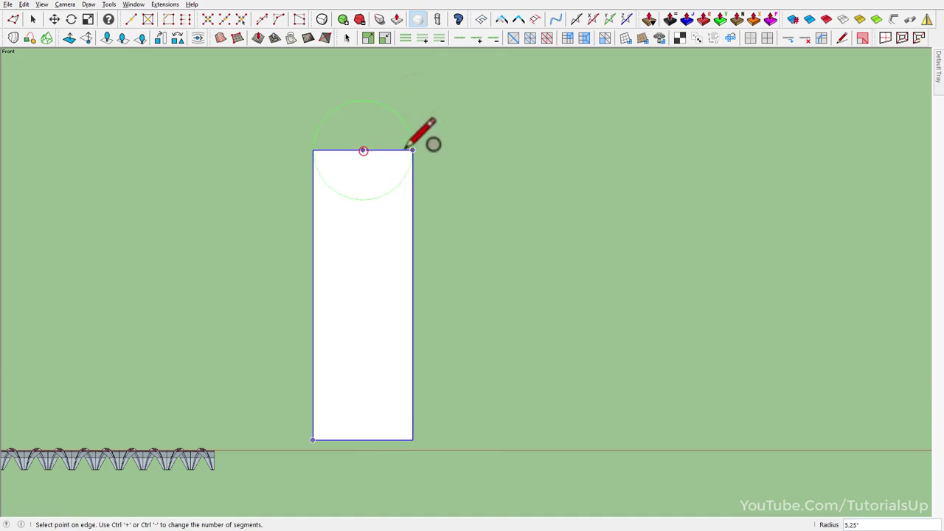
pyautogui.click(412, 150)
pyautogui.press('space')
pyautogui.click(388, 143)
pyautogui.rightClick(384, 125)
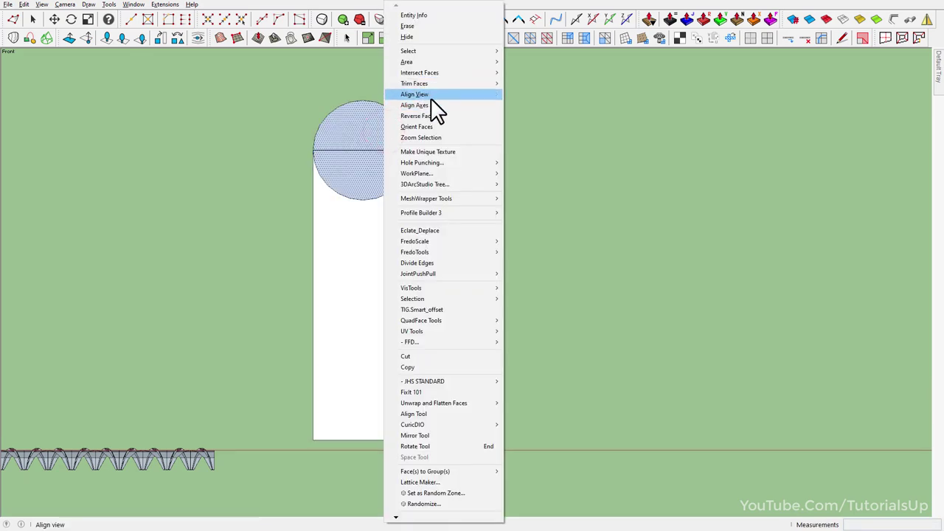
pyautogui.click(435, 116)
# Step: Move the circle down so its top sits on the rectangle's top edge
pyautogui.press('m')
pyautogui.click(364, 101)
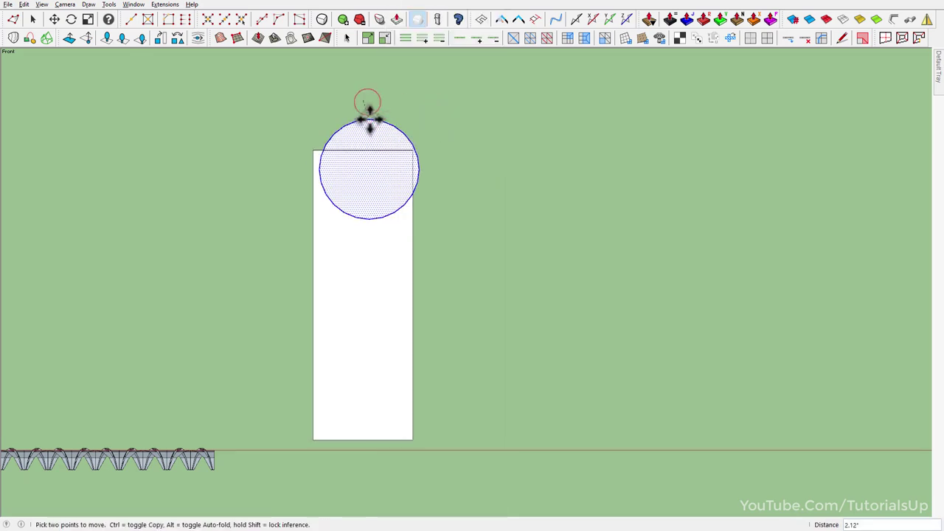
pyautogui.click(415, 150)
pyautogui.scroll(3, 388, 165)
# Step: Erase the rectangle's top corner outside the circle, its left side and its face
pyautogui.press('space')
pyautogui.click(321, 135)
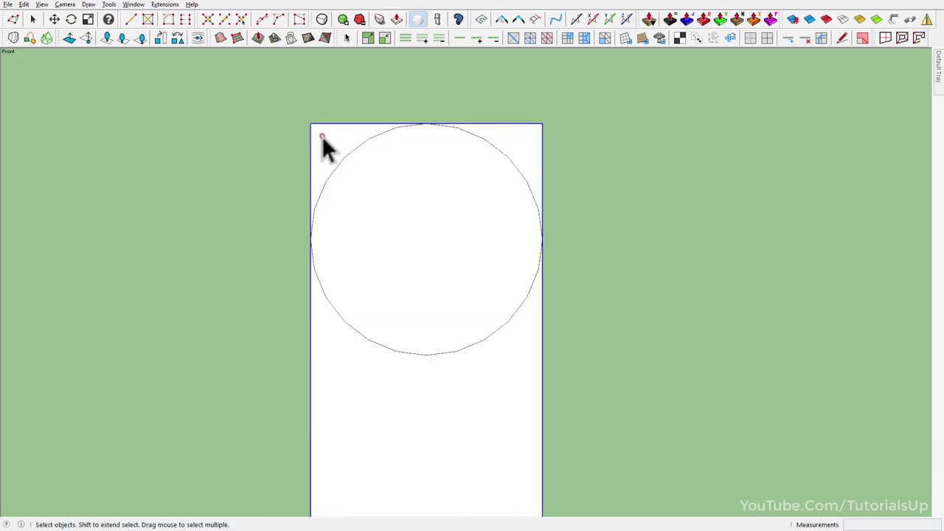
pyautogui.rightClick(321, 135)
pyautogui.click(402, 78)
pyautogui.press('e')
pyautogui.moveTo(301, 137)
pyautogui.mouseDown()
pyautogui.moveTo(553, 140)
pyautogui.moveTo(427, 110)
pyautogui.mouseUp()
pyautogui.scroll(-2, 427, 111)
pyautogui.scroll(-1, 360, 221)
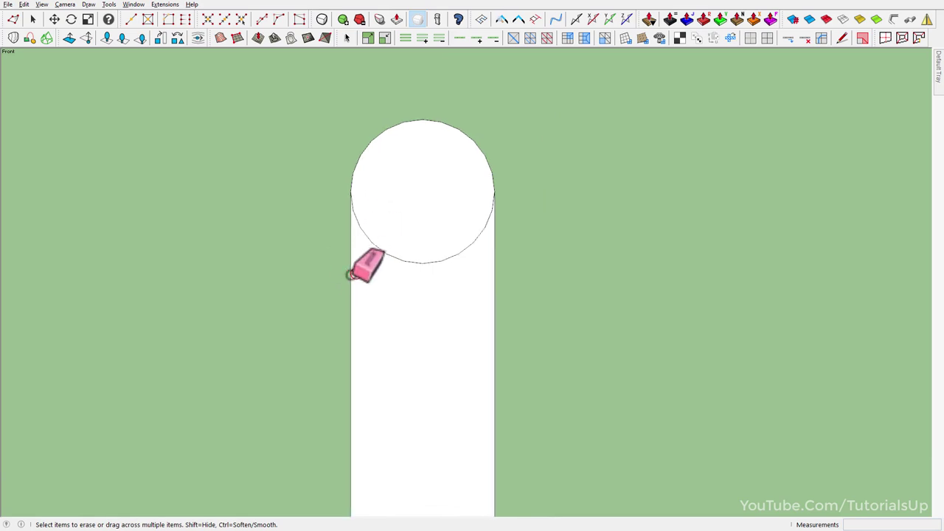
pyautogui.click(349, 274)
pyautogui.scroll(-2, 395, 221)
pyautogui.scroll(3, 443, 196)
# Step: Explode the circle's curve and erase its face and lower-right arc, leaving a hook path
pyautogui.press('space')
pyautogui.click(458, 246)
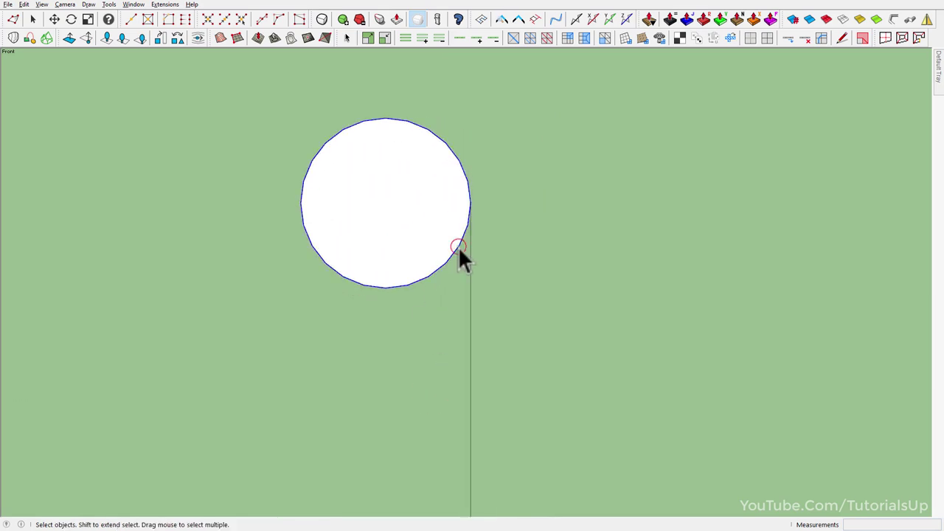
pyautogui.rightClick(458, 246)
pyautogui.click(524, 83)
pyautogui.press('e')
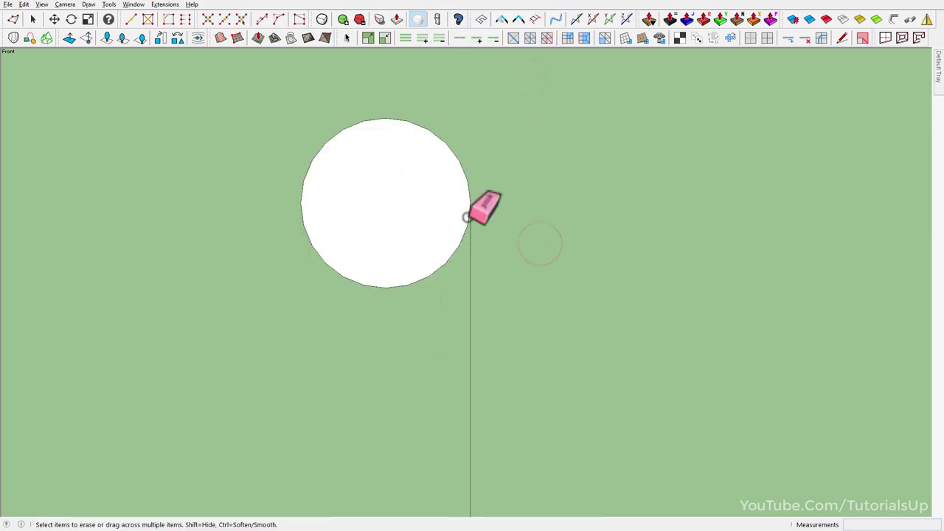
pyautogui.click(465, 217)
pyautogui.moveTo(464, 229)
pyautogui.mouseDown()
pyautogui.moveTo(394, 286)
pyautogui.moveTo(382, 283)
pyautogui.mouseUp()
pyautogui.scroll(-3, 361, 188)
pyautogui.scroll(-2, 365, 192)
pyautogui.press('space')
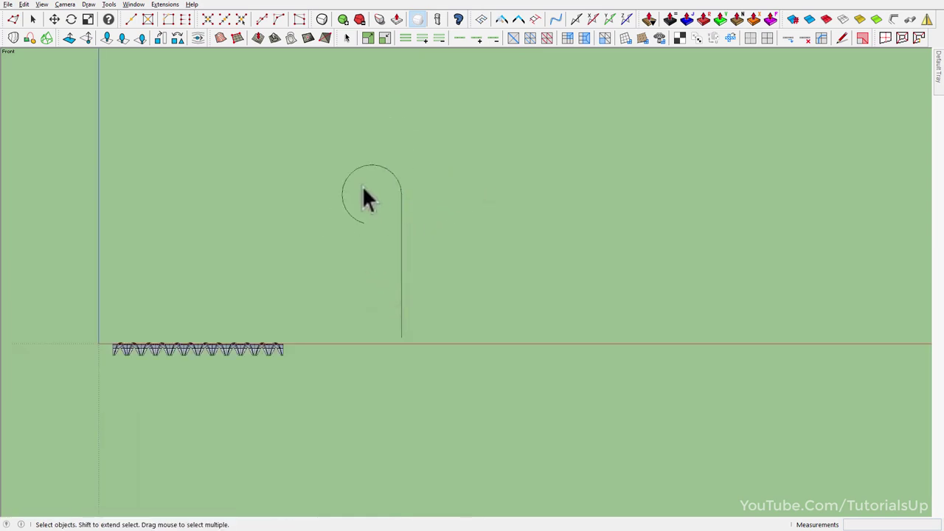
pyautogui.moveTo(366, 198); pyautogui.dragTo(392, 295, button='middle')
# Step: Resegment the whole hook curve into 25 equal segments with BZ Polyline Segmentor
pyautogui.click(428, 297)
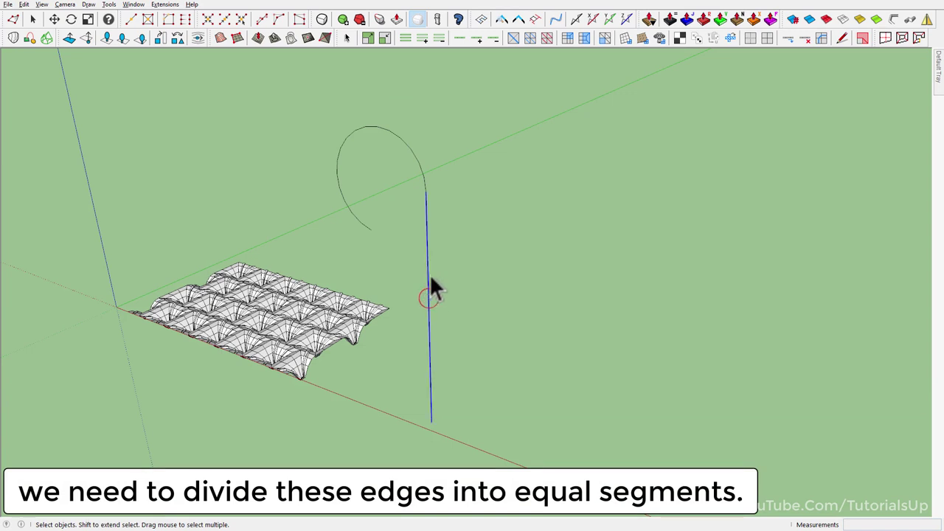
pyautogui.tripleClick(416, 160)
pyautogui.rightClick(417, 161)
pyautogui.moveTo(476, 399)
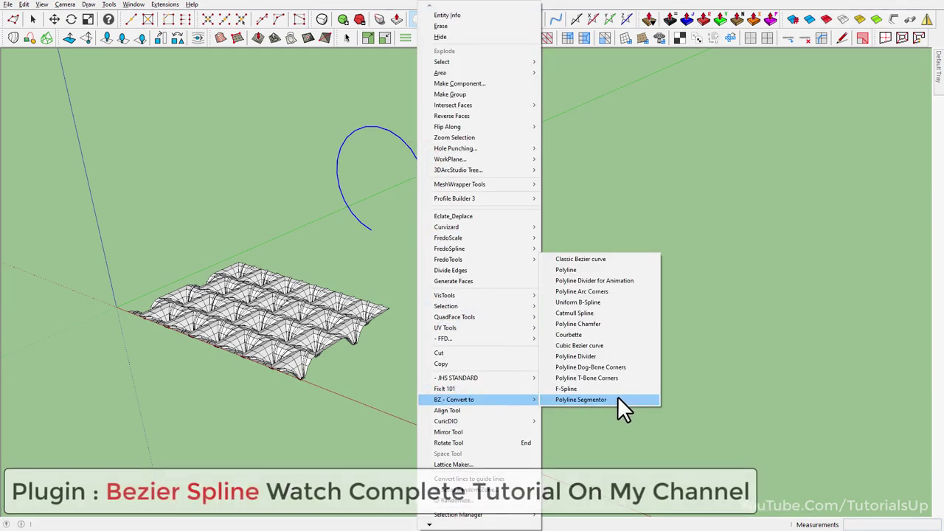
pyautogui.click(623, 399)
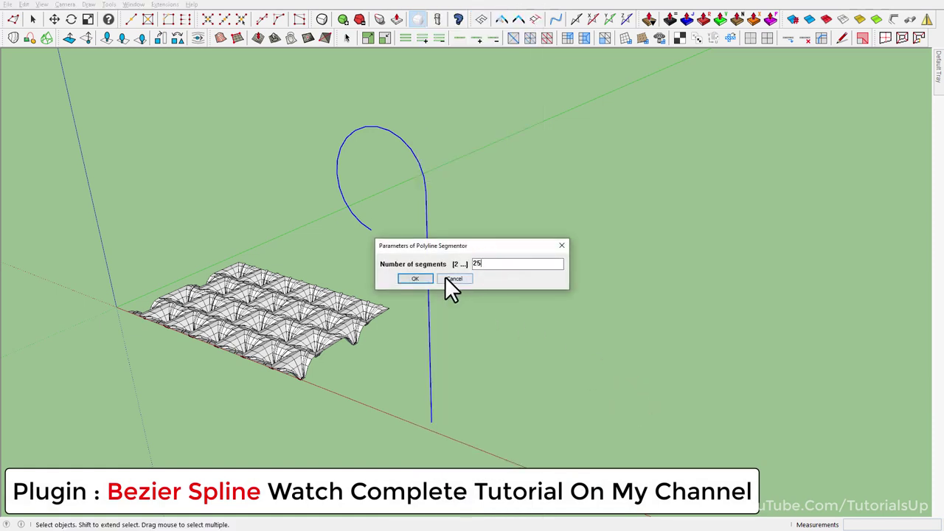
pyautogui.click(426, 278)
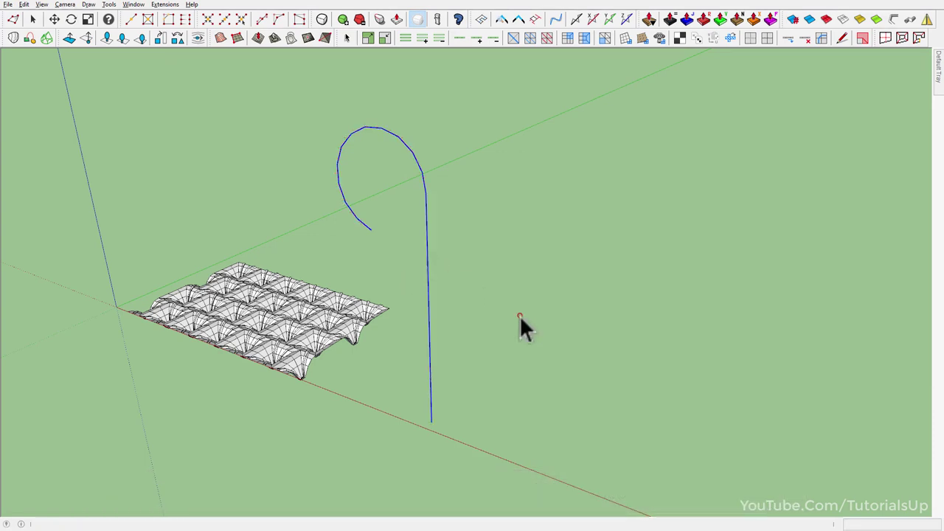
# Step: Bring the hook curve into view and select it to check its 25 segments
pyautogui.moveTo(520, 317)
pyautogui.mouseDown(button='middle')
pyautogui.moveTo(540, 333)
pyautogui.moveTo(429, 390)
pyautogui.mouseUp(button='middle')
pyautogui.scroll(-3, 437, 413)
pyautogui.press('m')
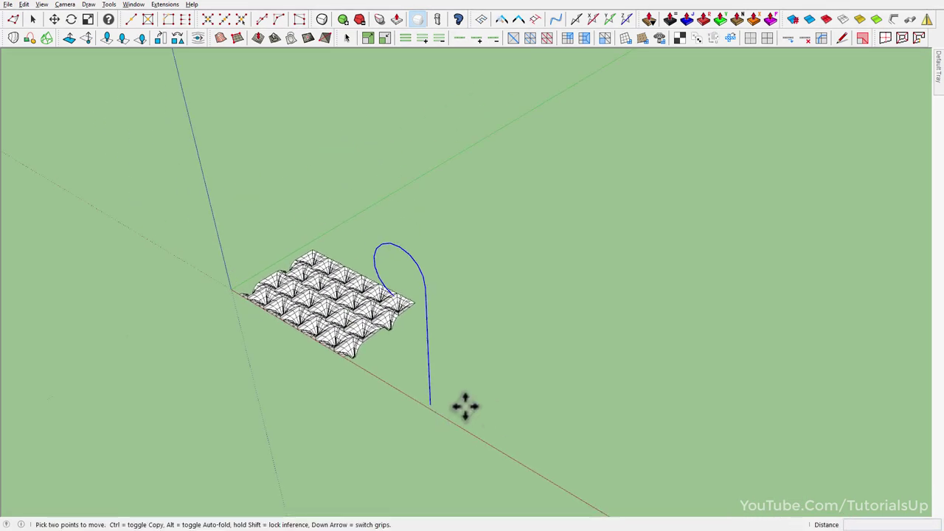
pyautogui.click(463, 406)
pyautogui.moveTo(637, 320)
pyautogui.mouseDown(button='middle')
pyautogui.moveTo(680, 295)
pyautogui.moveTo(573, 299)
pyautogui.moveTo(371, 379)
pyautogui.mouseUp(button='middle')
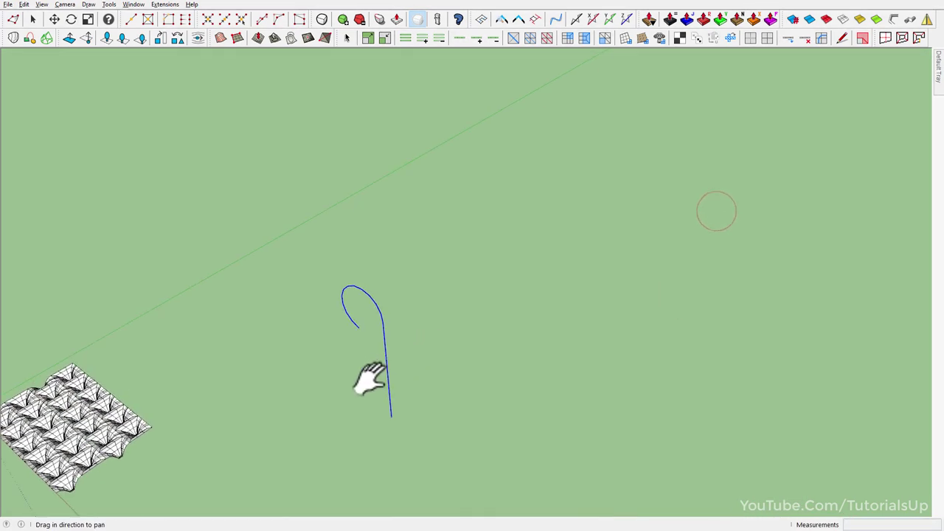
pyautogui.scroll(3, 415, 399)
pyautogui.press('space')
pyautogui.click(399, 410)
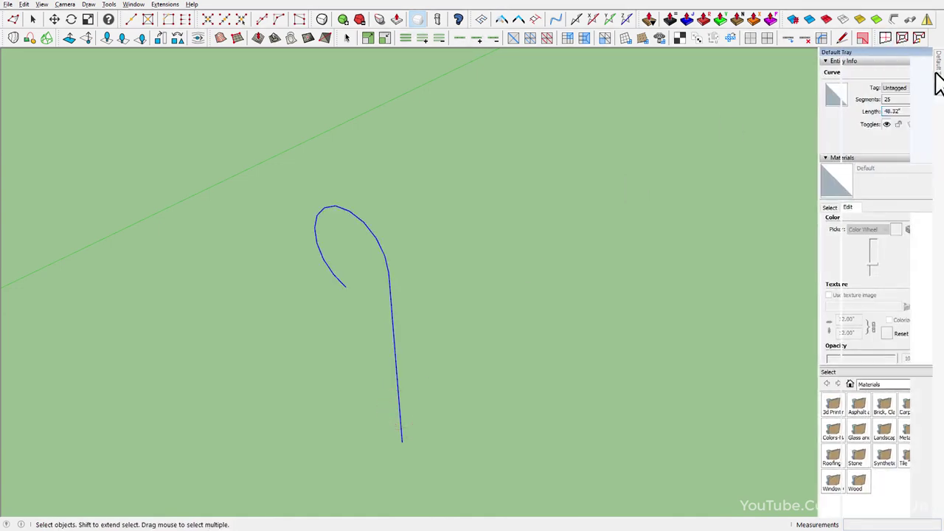
pyautogui.click(580, 317)
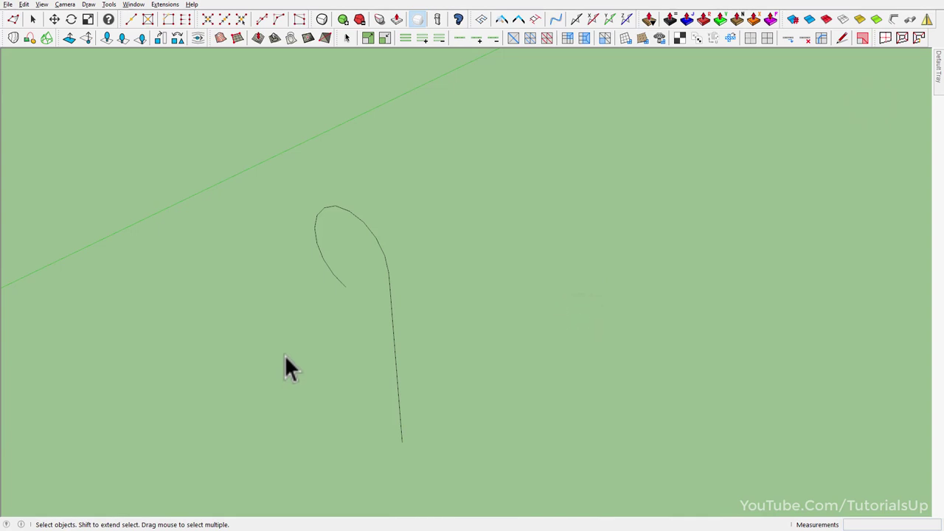
# Step: Draw two lines from the hook's lower end forming a V-shaped bend
pyautogui.scroll(-1, 285, 354)
pyautogui.press('l')
pyautogui.click(391, 433)
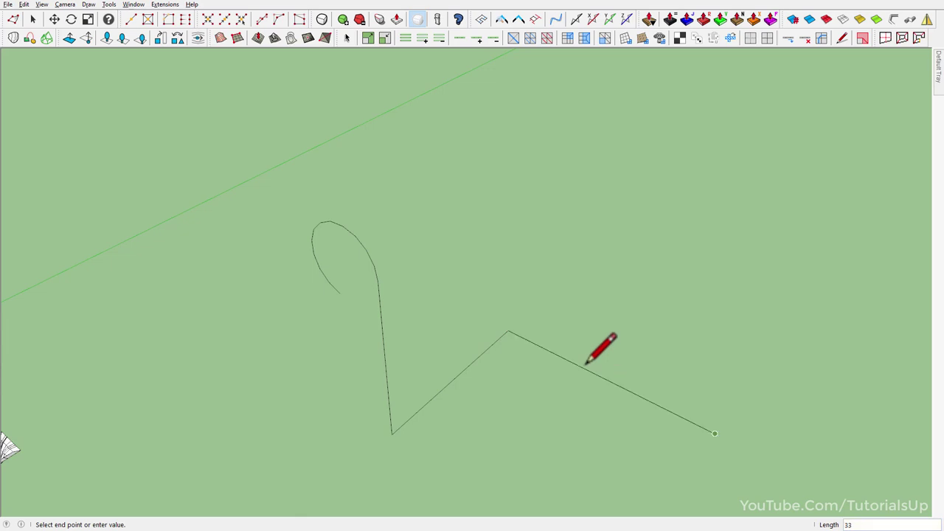
pyautogui.press('space')
pyautogui.scroll(3, 516, 354)
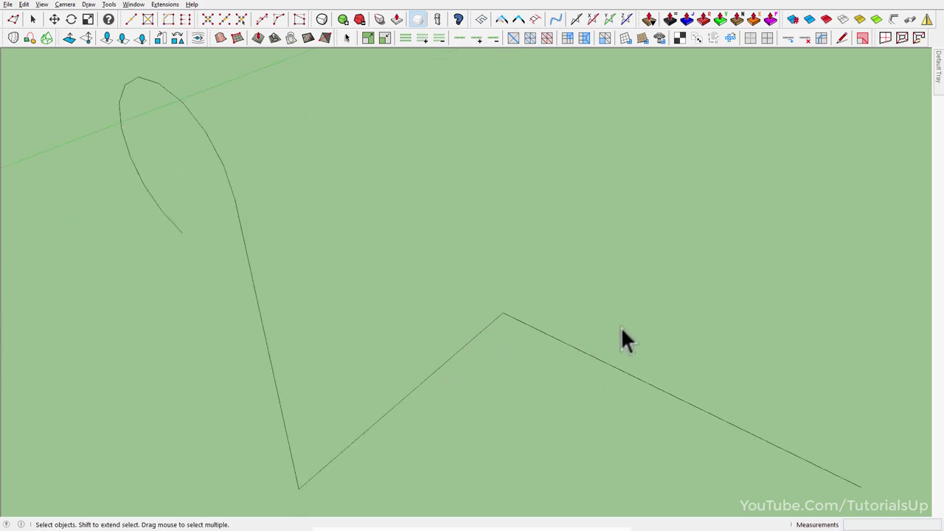
pyautogui.moveTo(620, 326); pyautogui.dragTo(504, 389, button='middle')
# Step: Round the corner between the two lines with an arc fillet
pyautogui.press('a')
pyautogui.click(465, 246)
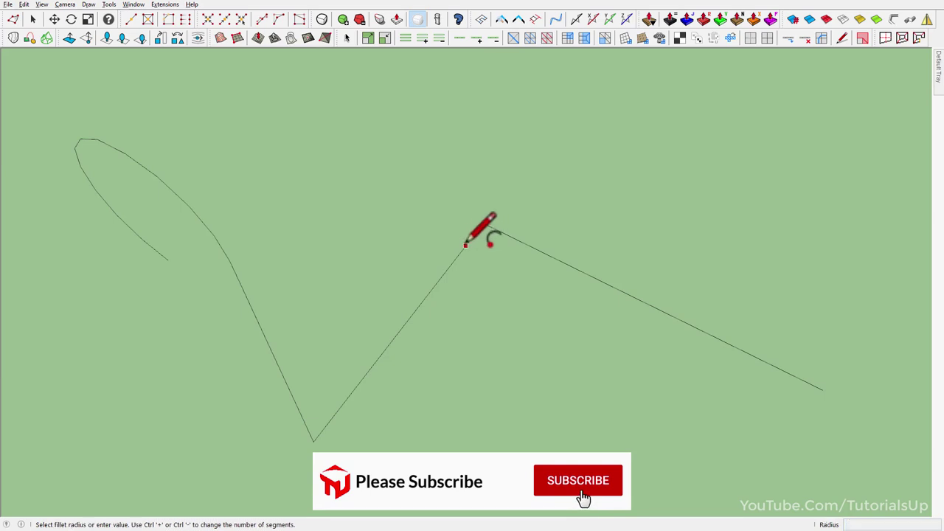
pyautogui.click(511, 236)
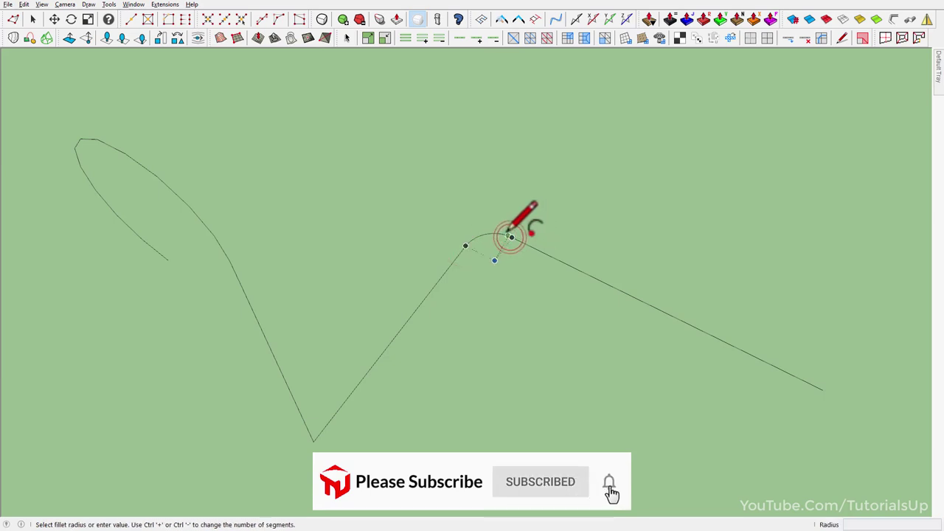
pyautogui.click(501, 236)
pyautogui.press('space')
pyautogui.scroll(-2, 405, 251)
# Step: Resegment the arc and both adjacent lines into 50 equal segments with Polyline Segmentor
pyautogui.moveTo(612, 286); pyautogui.dragTo(472, 182)
pyautogui.moveTo(561, 299)
pyautogui.mouseDown(button='middle')
pyautogui.moveTo(386, 258)
pyautogui.moveTo(686, 309)
pyautogui.mouseUp(button='middle')
pyautogui.rightClick(496, 283)
pyautogui.moveTo(561, 442)
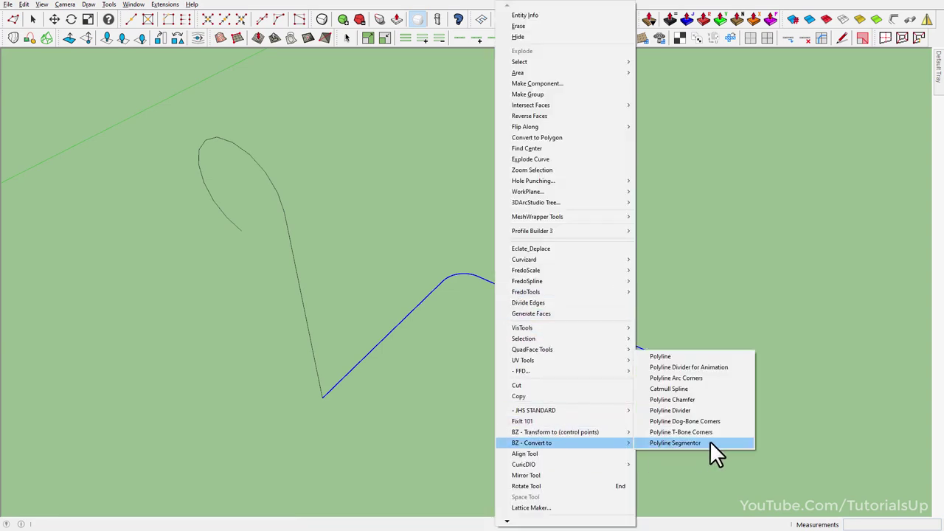
pyautogui.click(712, 441)
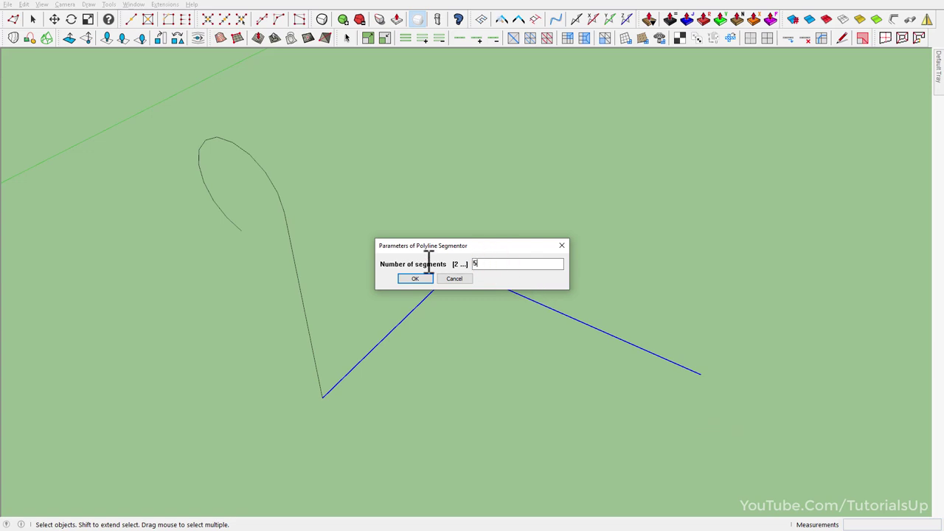
pyautogui.click(411, 279)
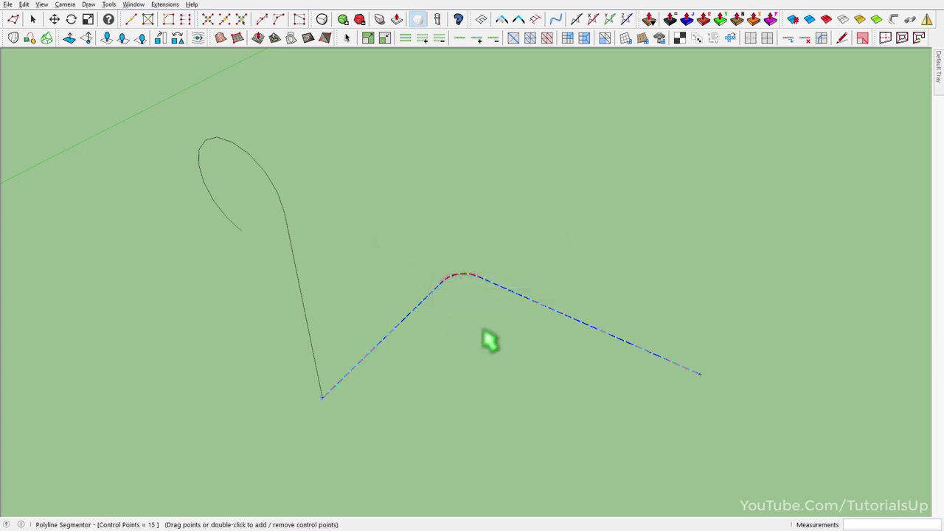
# Step: Verify the bent path's segment count, then clear the selection
pyautogui.click(501, 287)
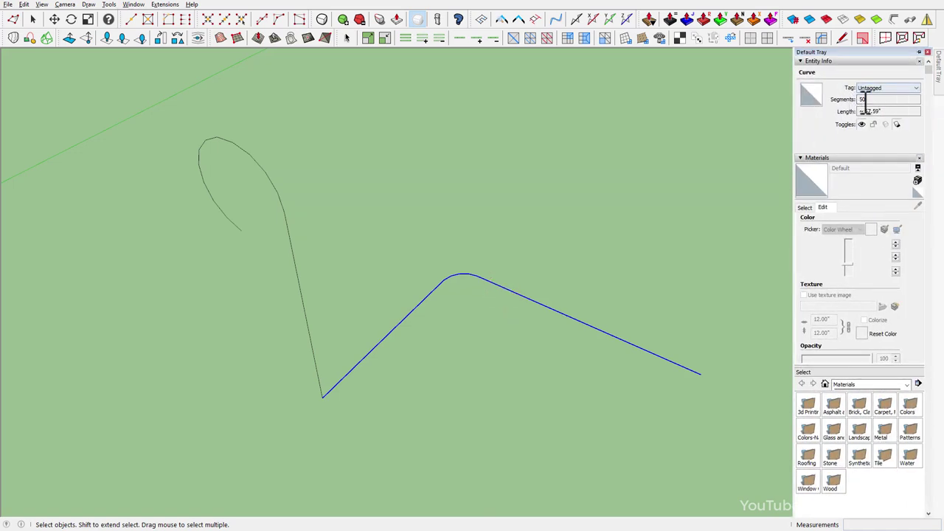
pyautogui.click(867, 99)
pyautogui.click(514, 299)
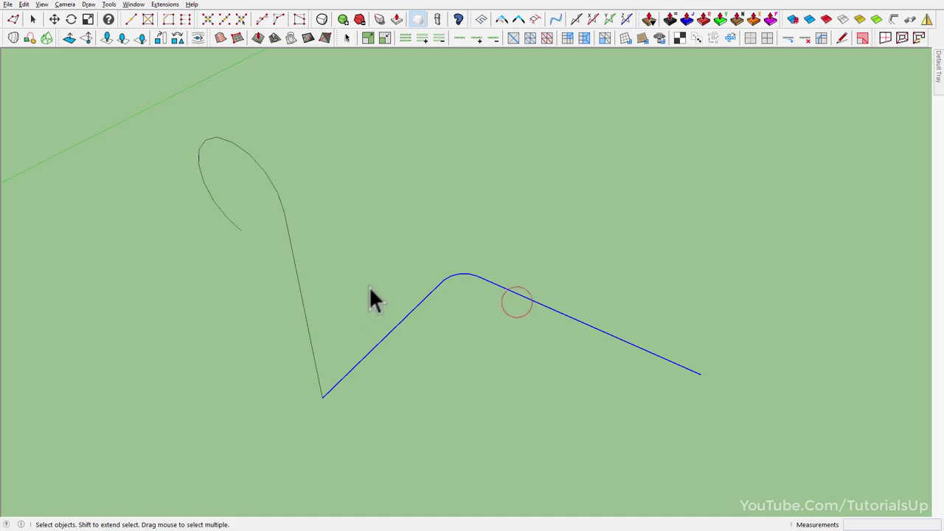
pyautogui.click(311, 291)
pyautogui.click(418, 347)
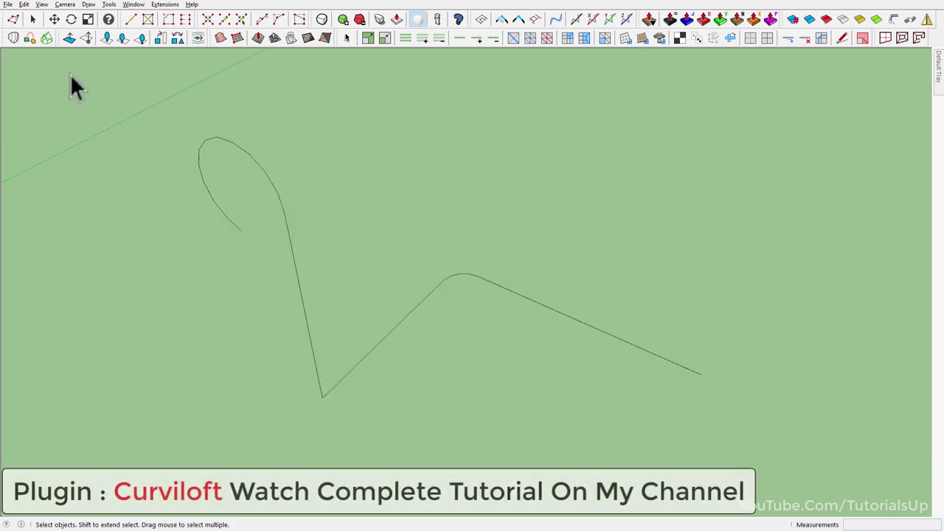
# Step: Loft the curved contour along the bent rail with Curviloft Loft along Path and preview it
pyautogui.click(30, 38)
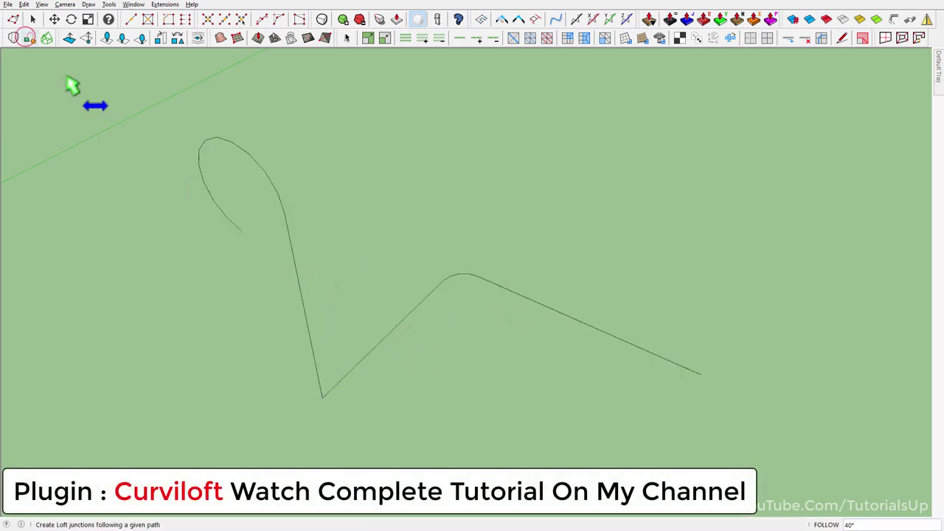
pyautogui.click(398, 309)
pyautogui.click(399, 304)
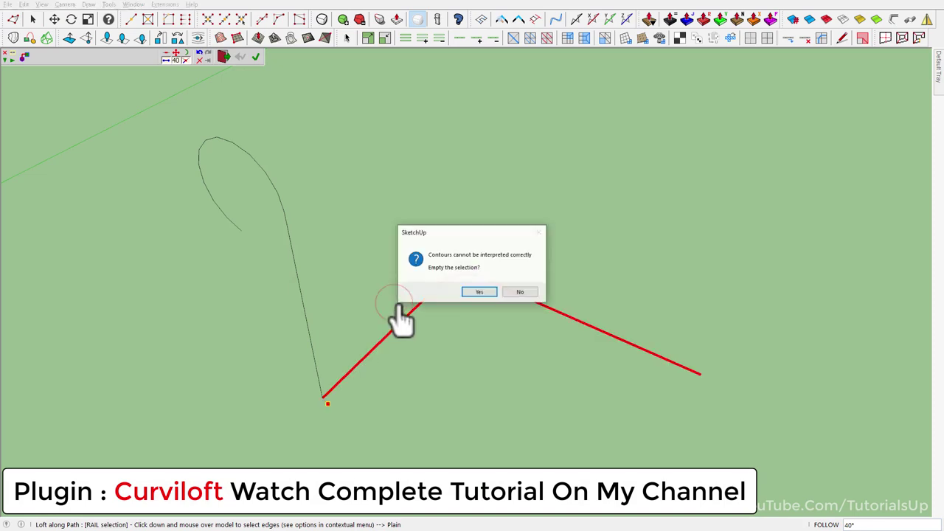
pyautogui.click(531, 294)
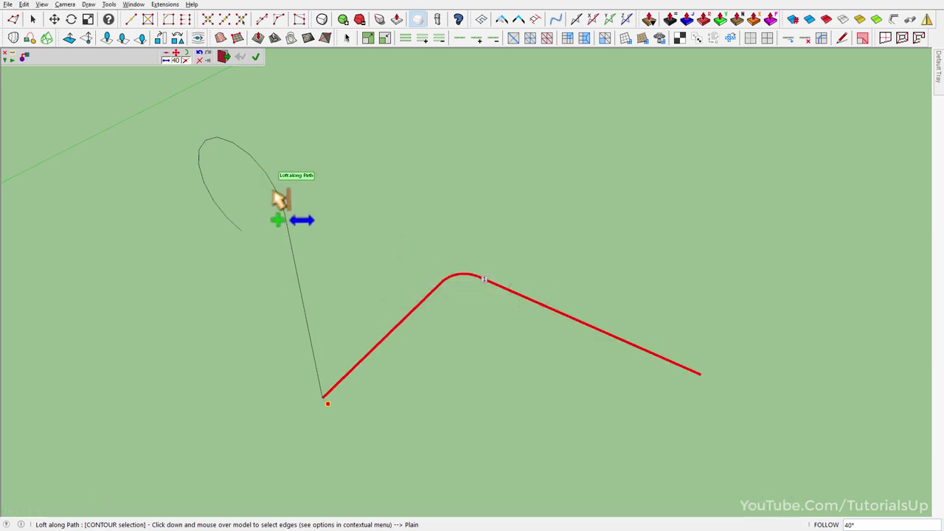
pyautogui.click(278, 193)
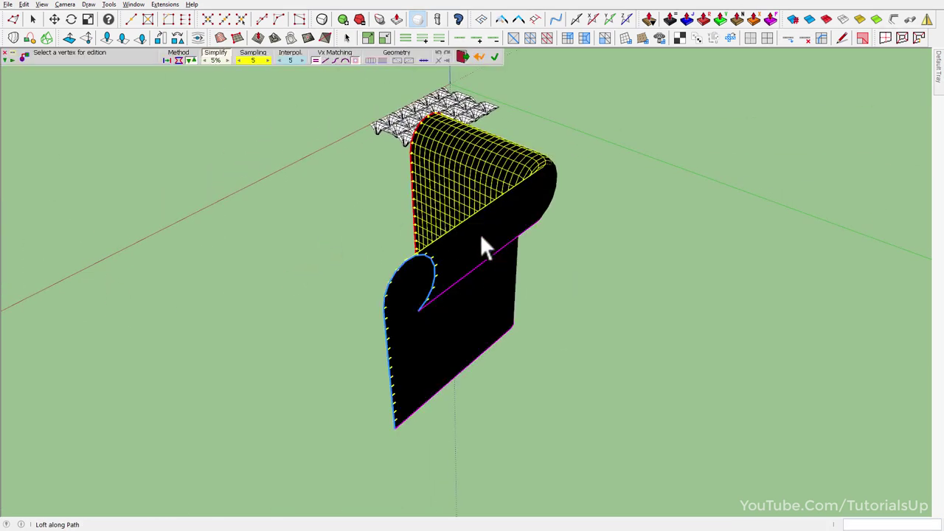
pyautogui.click(480, 233)
# Step: Switch the loft method to the rounded shape, validate it, and select the finished surface
pyautogui.click(181, 62)
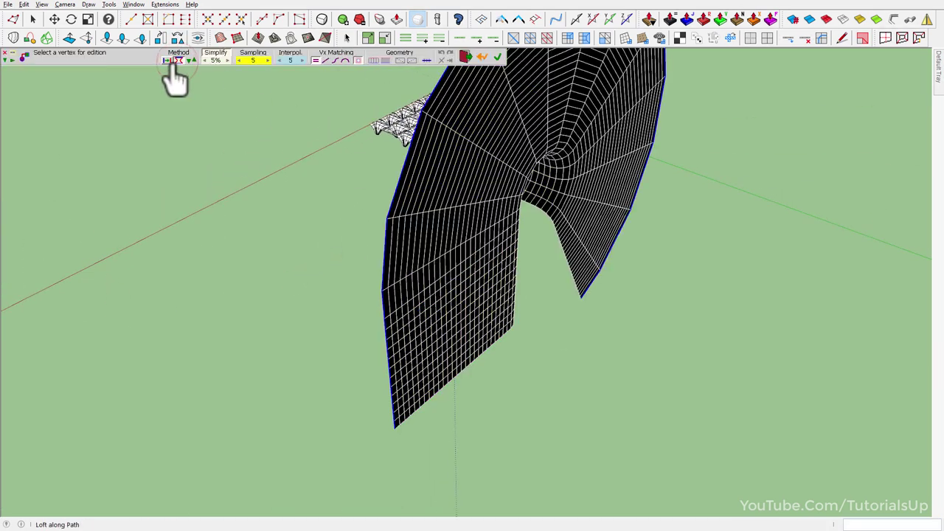
pyautogui.click(172, 63)
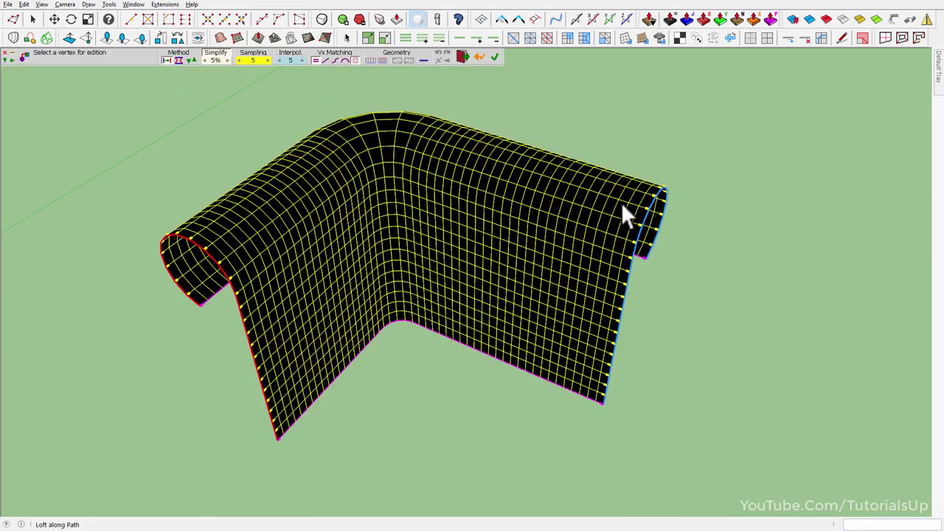
pyautogui.click(751, 221)
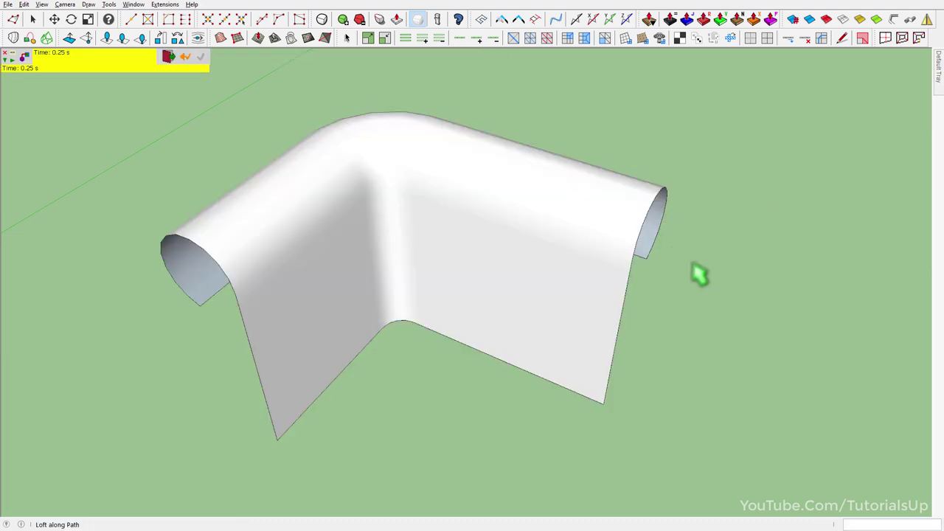
pyautogui.click(489, 234)
pyautogui.doubleClick(490, 235)
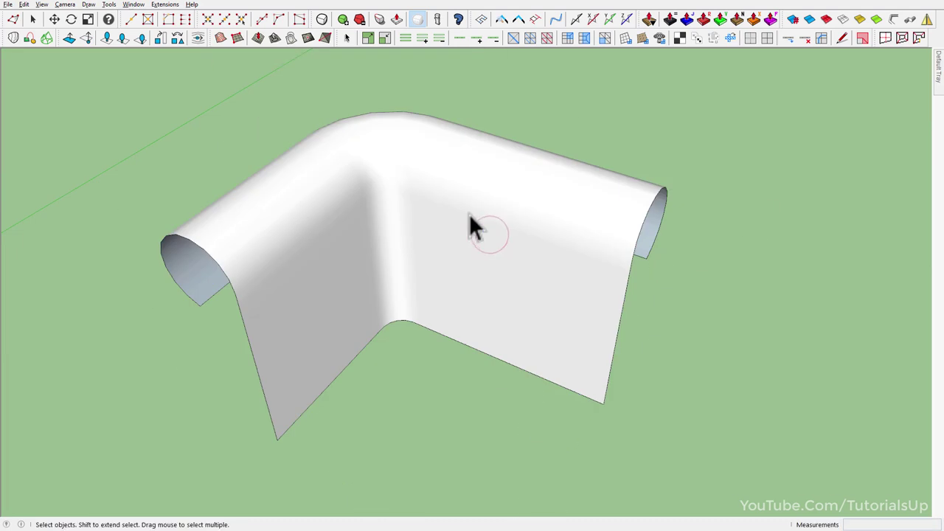
# Step: Explode the loft group and apply QuadFace Smooth Quads, toggling Colorize on and off
pyautogui.rightClick(469, 215)
pyautogui.click(523, 84)
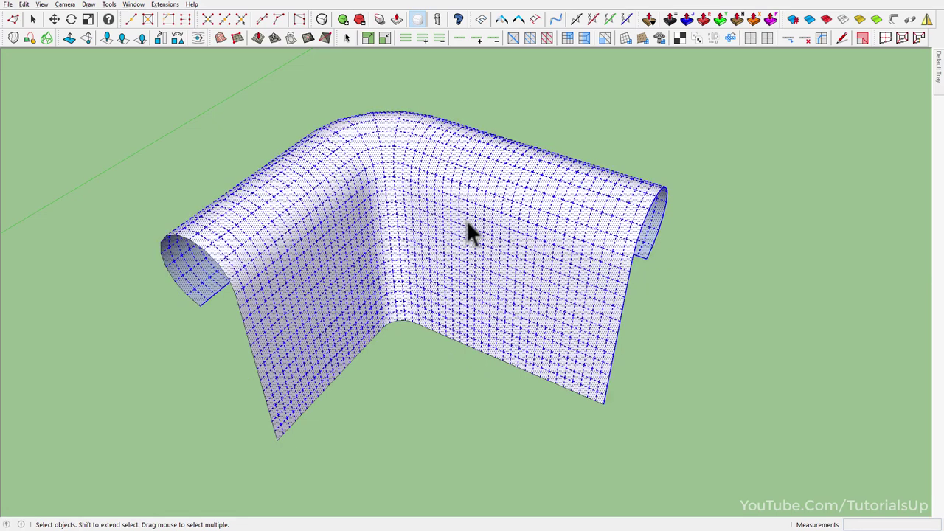
pyautogui.click(771, 42)
pyautogui.click(727, 220)
pyautogui.click(862, 38)
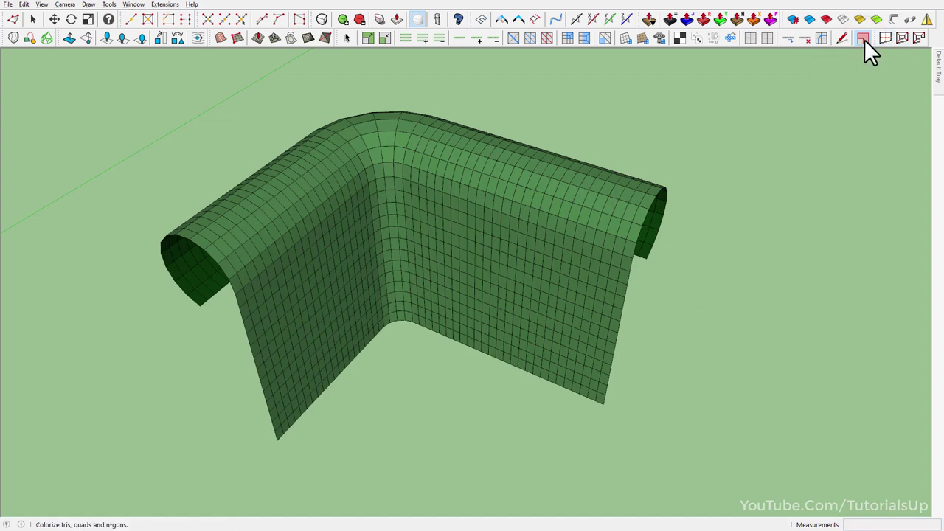
pyautogui.click(863, 38)
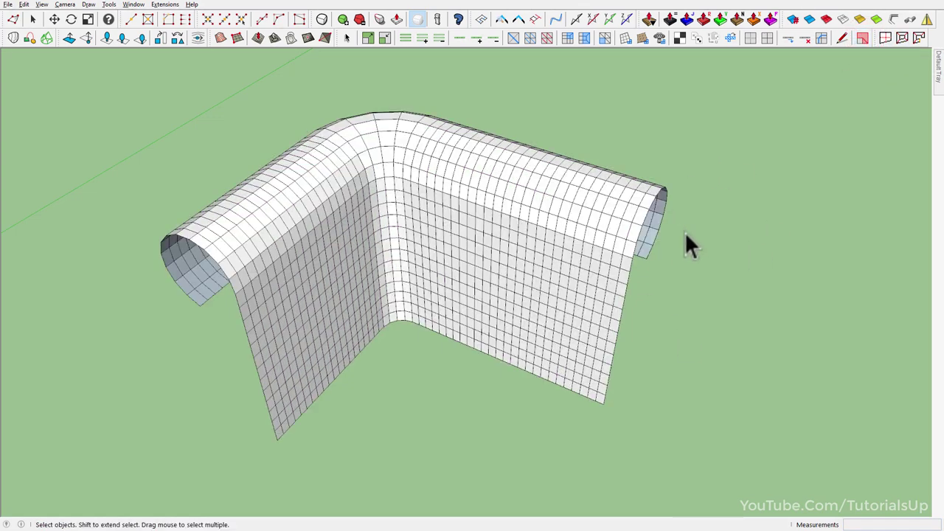
# Step: Select the mesh's bottom edge and read its 57.59-inch length in Entity Info
pyautogui.moveTo(292, 225); pyautogui.dragTo(330, 391, button='middle')
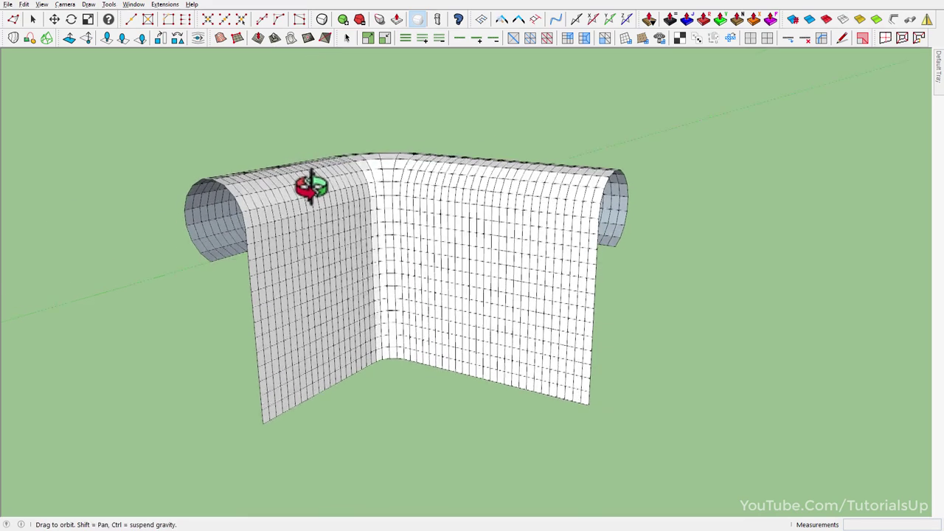
pyautogui.click(329, 387)
pyautogui.moveTo(317, 256)
pyautogui.mouseDown(button='middle')
pyautogui.moveTo(180, 135)
pyautogui.moveTo(514, 311)
pyautogui.mouseUp(button='middle')
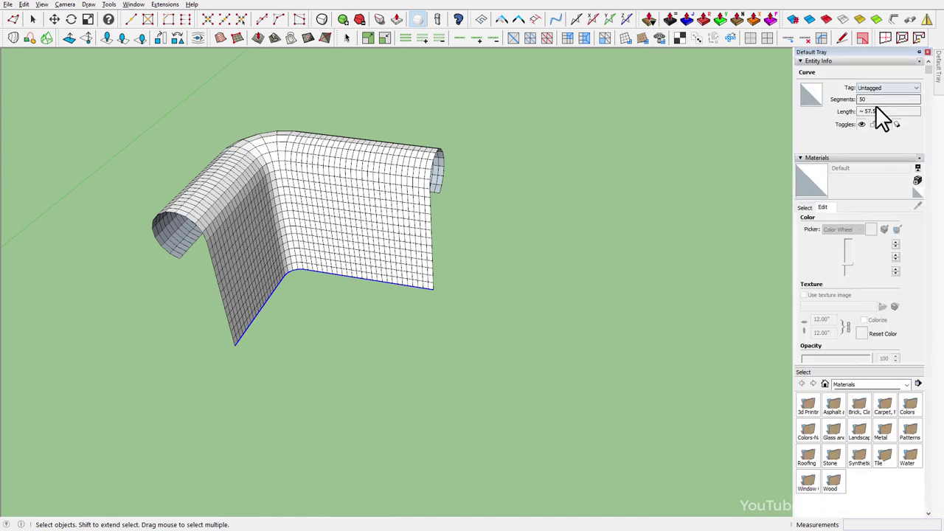
pyautogui.moveTo(891, 111); pyautogui.dragTo(865, 112)
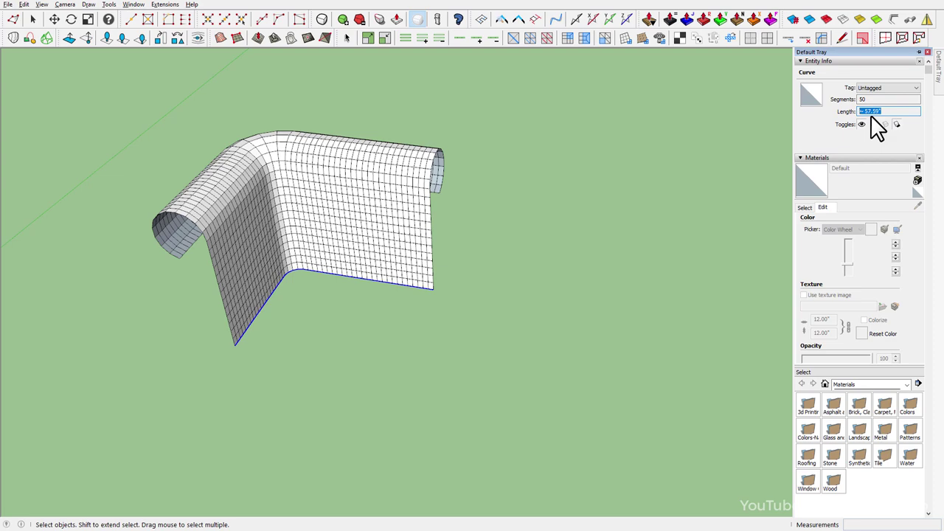
pyautogui.scroll(-2, 209, 166)
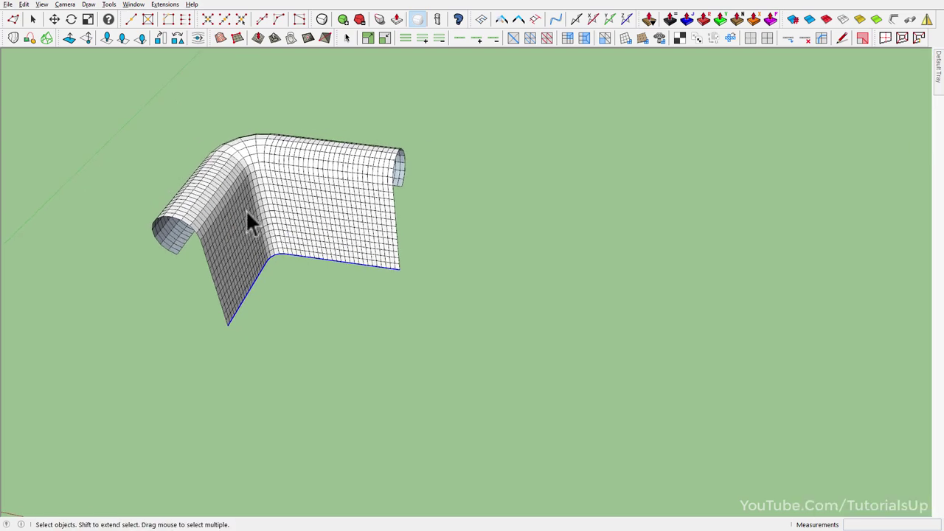
pyautogui.scroll(-2, 245, 209)
pyautogui.press('l')
pyautogui.scroll(-2, 417, 355)
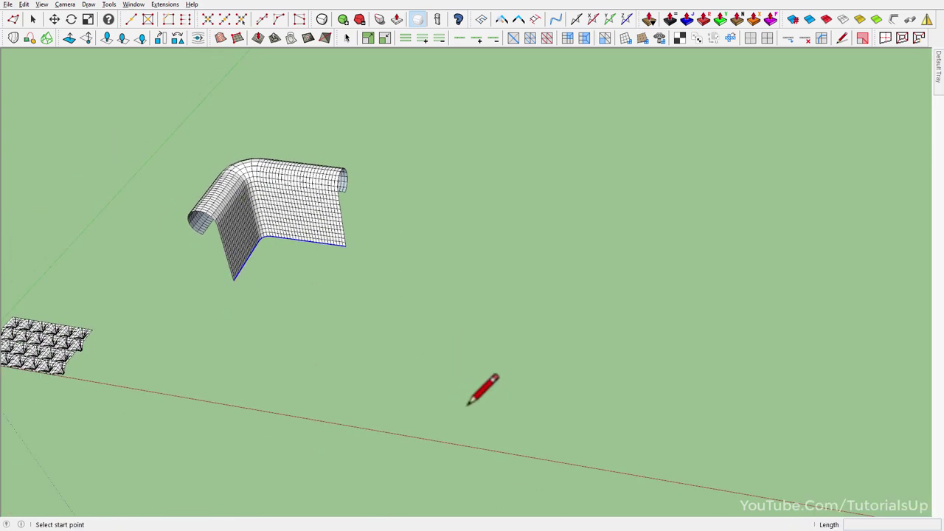
# Step: Draw a 57.5-inch line along the red axis starting from a point on the ground
pyautogui.click(495, 416)
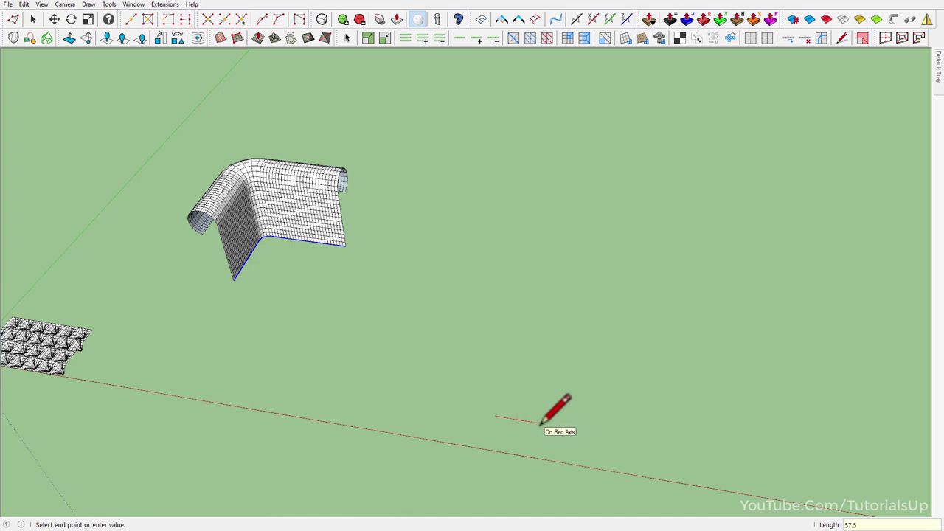
pyautogui.scroll(3, 323, 267)
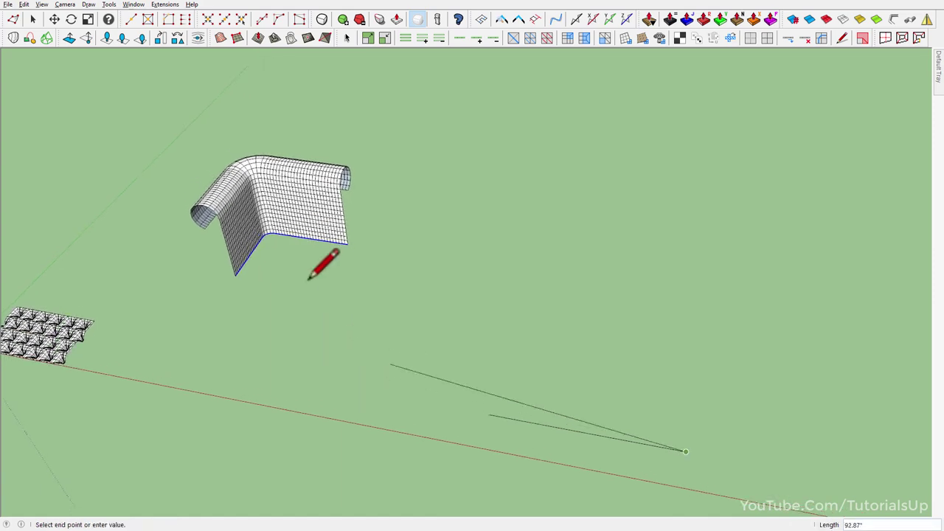
pyautogui.press('space')
pyautogui.scroll(3, 337, 210)
pyautogui.scroll(2, 502, 214)
pyautogui.scroll(-2, 503, 204)
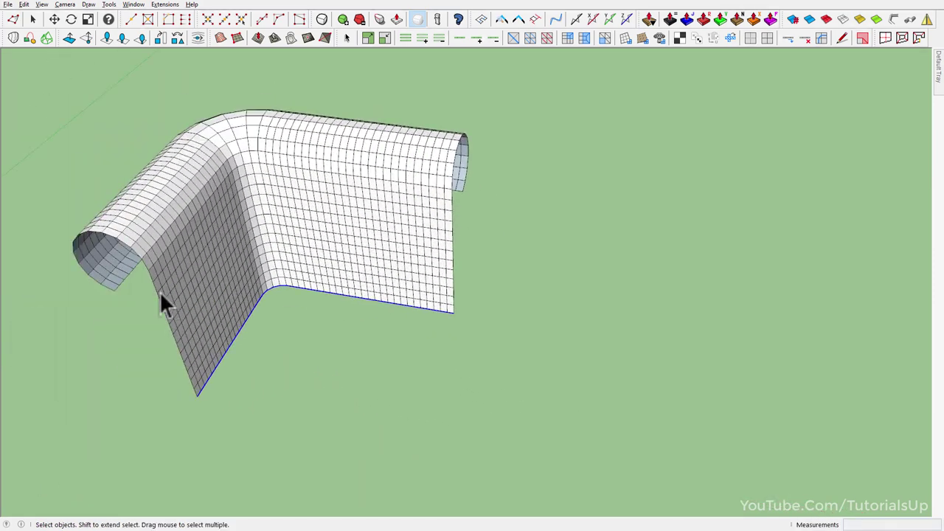
# Step: Select the tube-end profile and read its 48.32-inch length in Entity Info
pyautogui.click(156, 289)
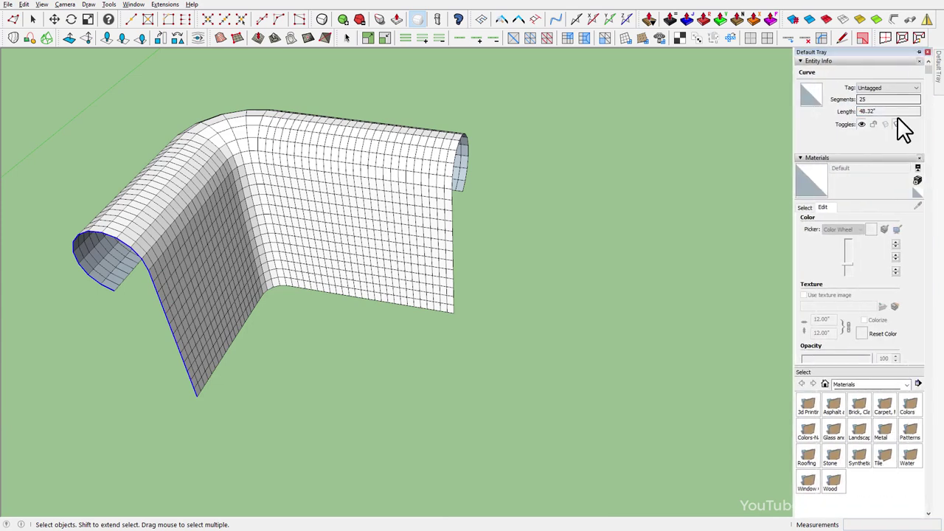
pyautogui.moveTo(896, 110); pyautogui.dragTo(849, 111)
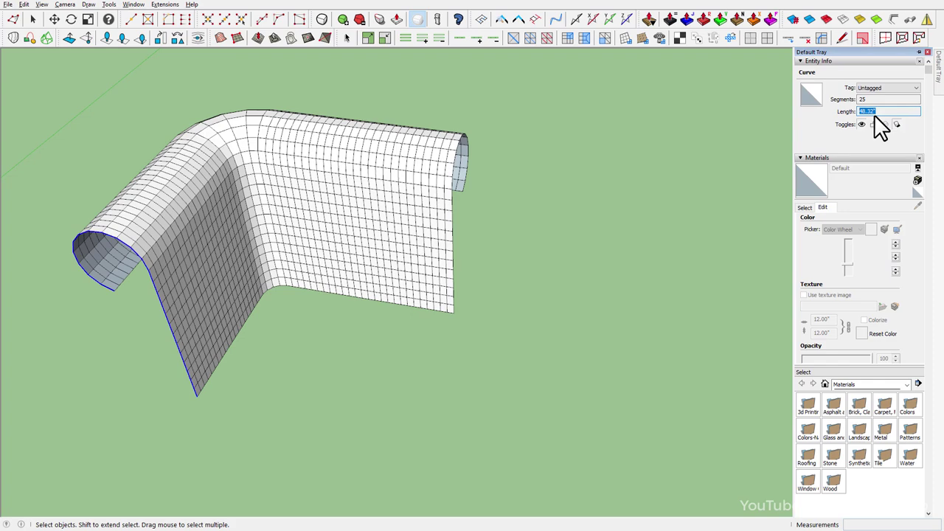
pyautogui.scroll(-3, 478, 120)
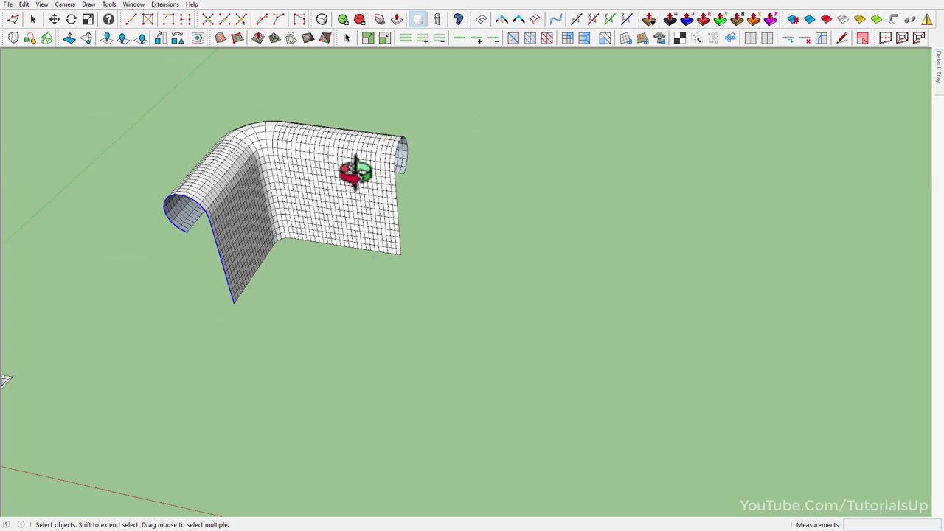
pyautogui.moveTo(362, 169); pyautogui.dragTo(411, 271, button='middle')
# Step: Draw a 48.3-inch vertical edge and close the outline into a 57.5 by 48.3 rectangular face
pyautogui.press('l')
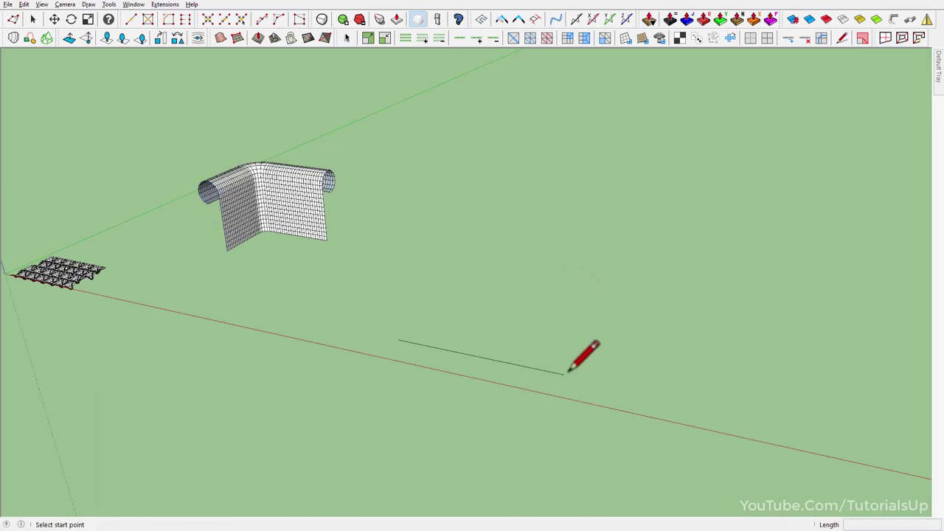
pyautogui.click(565, 373)
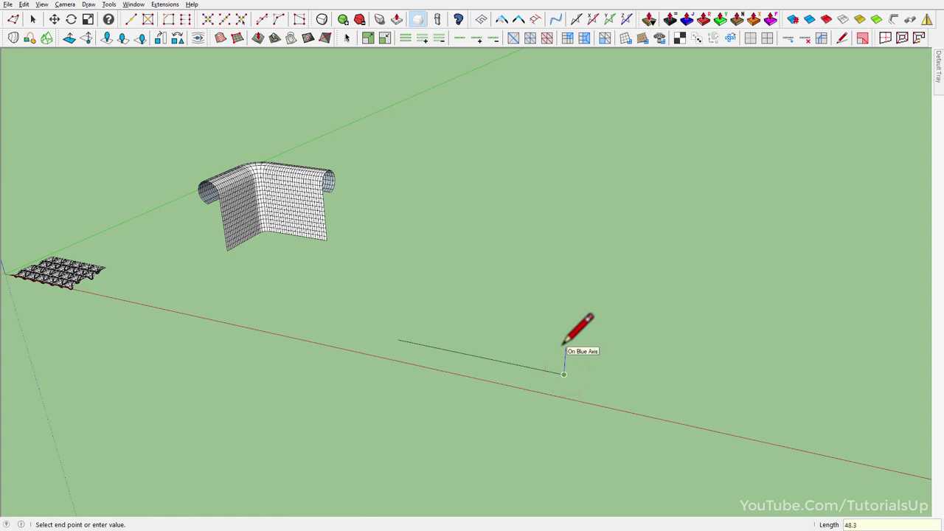
pyautogui.press('space')
pyautogui.moveTo(383, 183); pyautogui.dragTo(452, 278, button='middle')
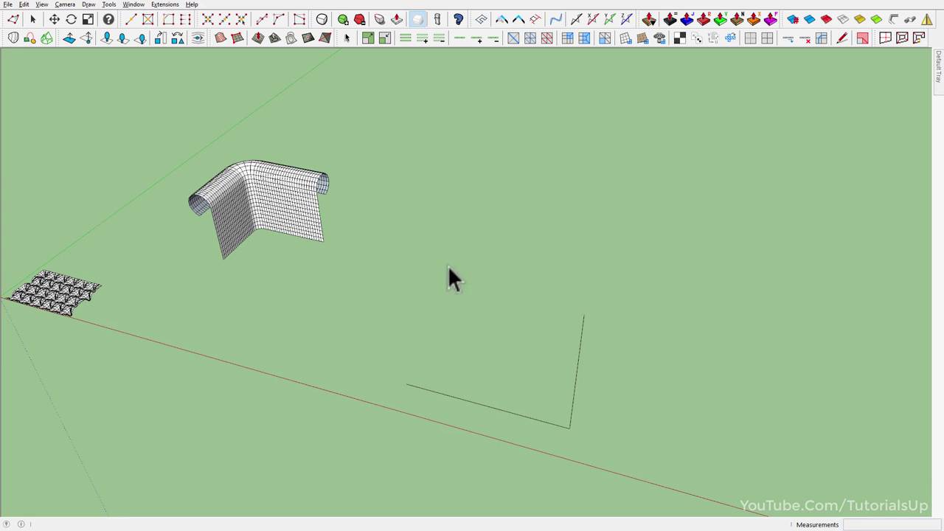
pyautogui.click(584, 315)
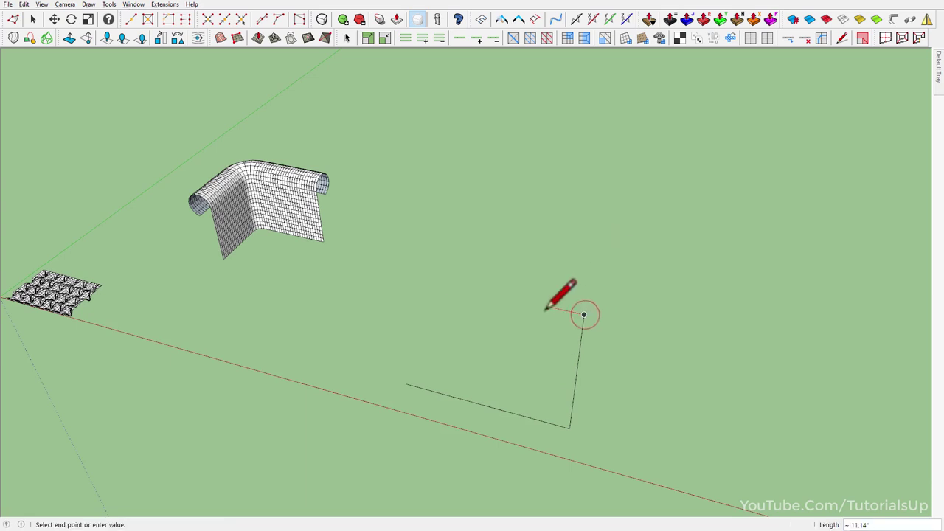
pyautogui.click(407, 382)
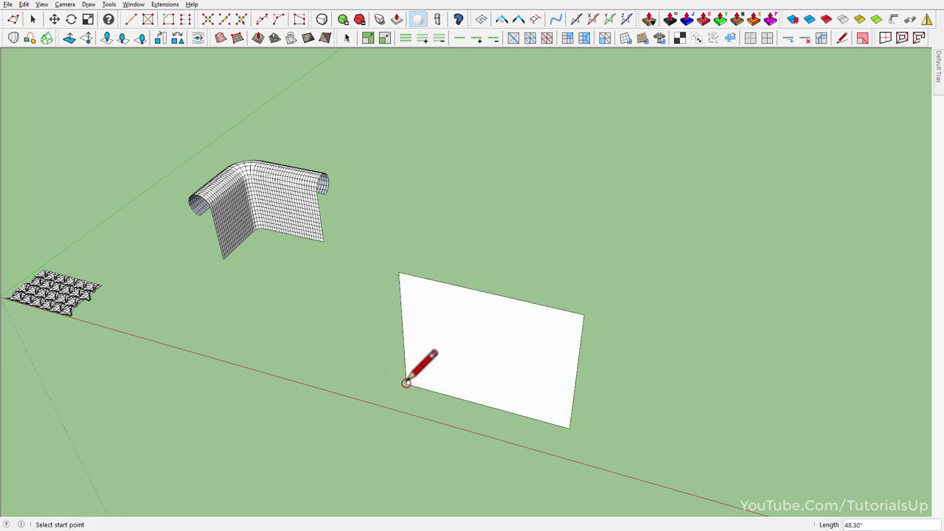
pyautogui.press('space')
pyautogui.doubleClick(444, 350)
pyautogui.click(296, 212)
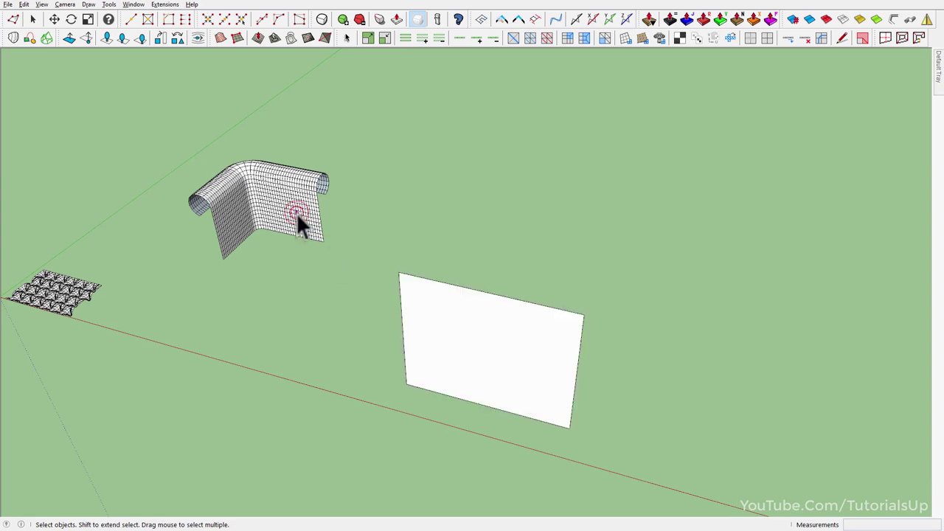
pyautogui.moveTo(514, 364)
pyautogui.mouseDown(button='middle')
pyautogui.moveTo(326, 258)
pyautogui.moveTo(409, 262)
pyautogui.mouseUp(button='middle')
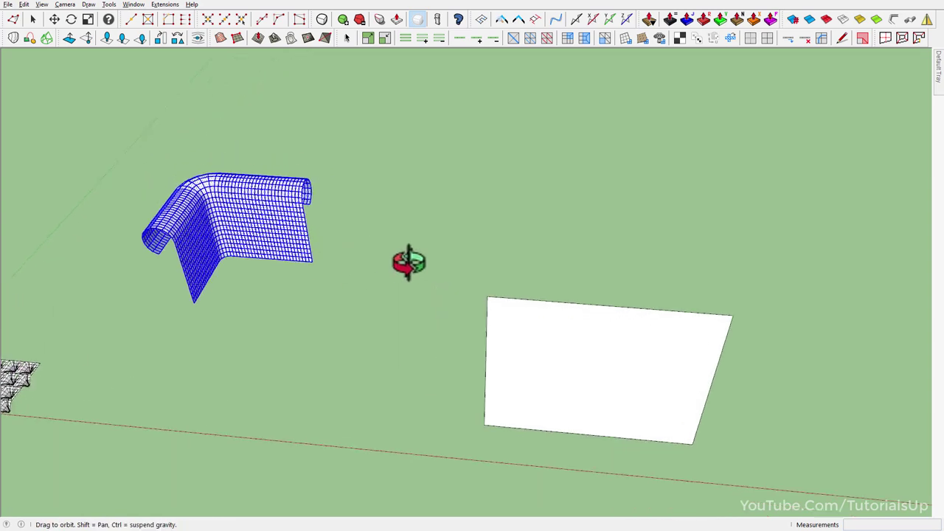
# Step: Make the rectangle face and the curved mesh each into its own group
pyautogui.doubleClick(635, 380)
pyautogui.rightClick(635, 379)
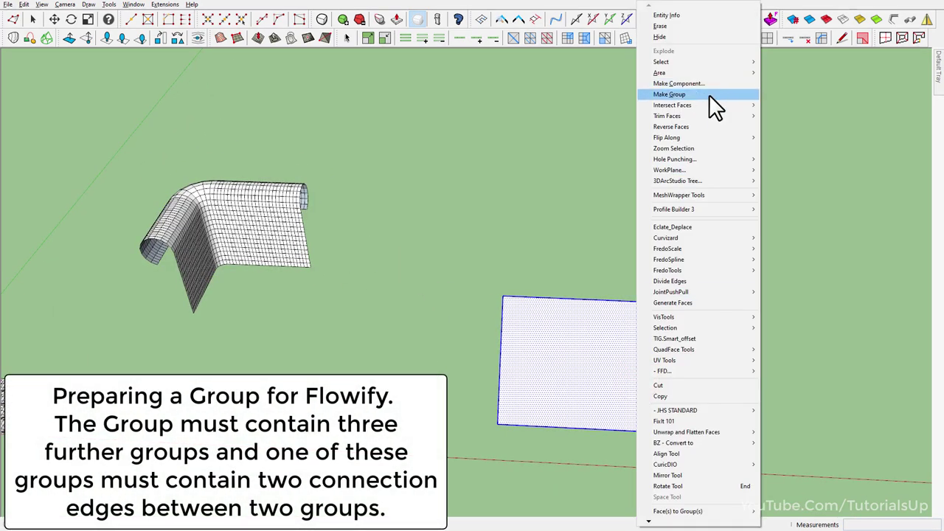
pyautogui.click(710, 96)
pyautogui.click(252, 233)
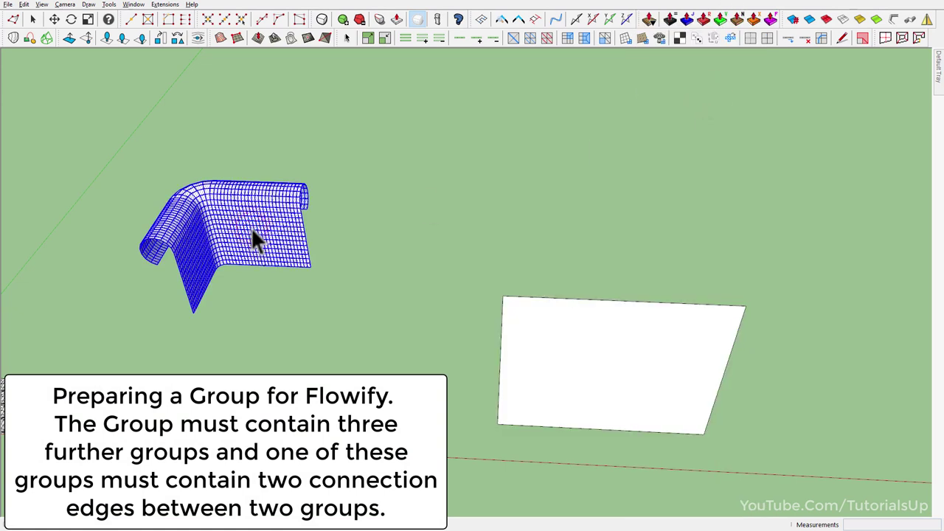
pyautogui.rightClick(252, 233)
pyautogui.click(322, 93)
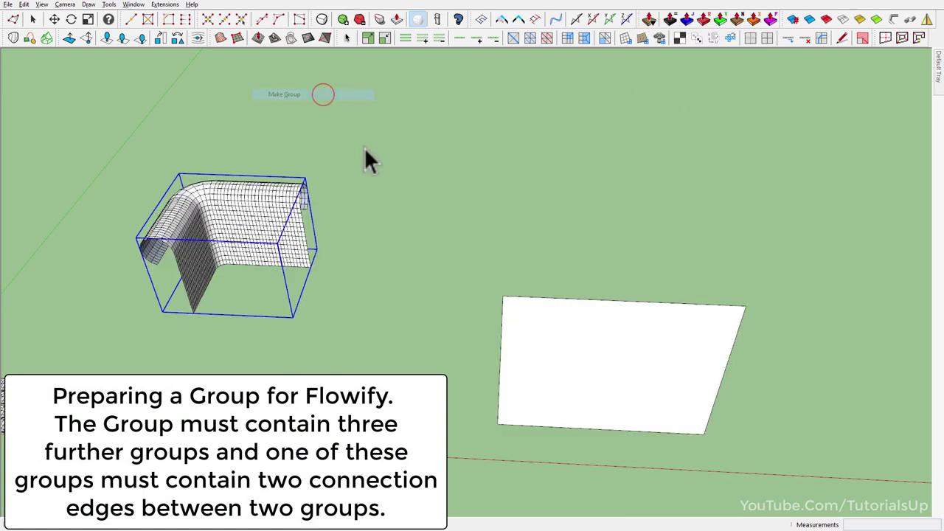
pyautogui.click(460, 250)
# Step: Draw the connection edges from the rectangle corner to the mesh corner and group them
pyautogui.press('l')
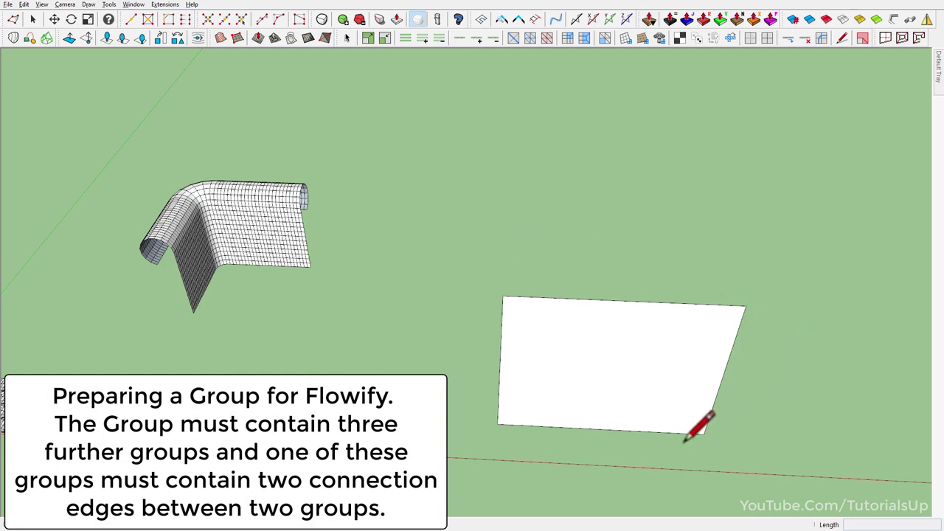
pyautogui.click(702, 434)
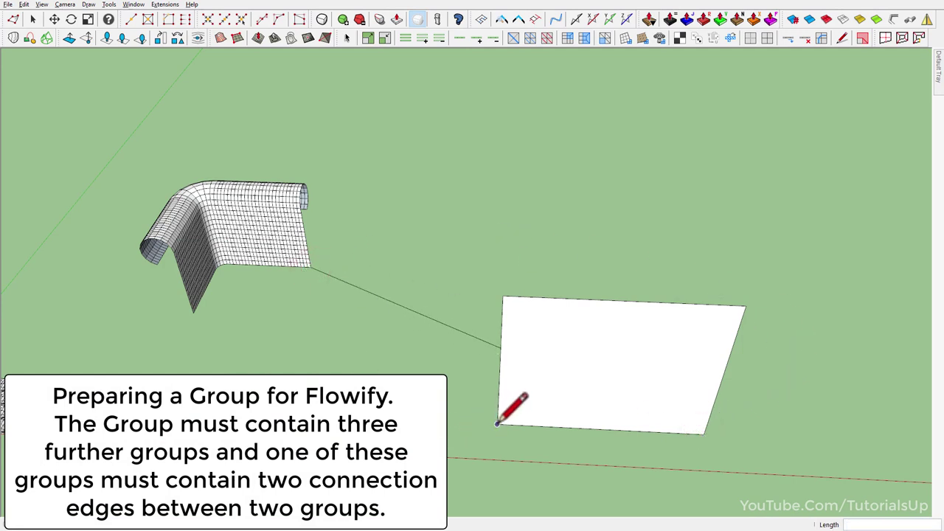
pyautogui.moveTo(315, 343)
pyautogui.mouseDown(button='middle')
pyautogui.moveTo(174, 295)
pyautogui.moveTo(149, 255)
pyautogui.mouseUp(button='middle')
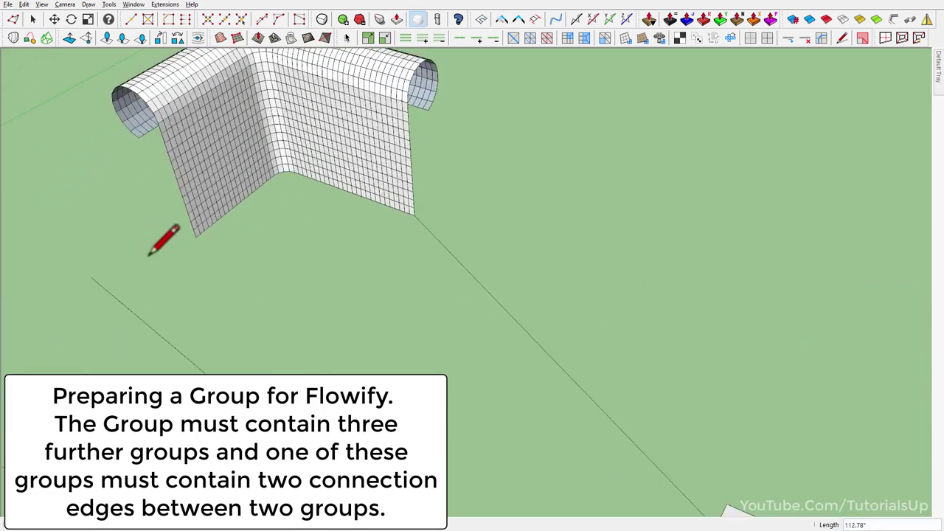
pyautogui.click(196, 235)
pyautogui.press('space')
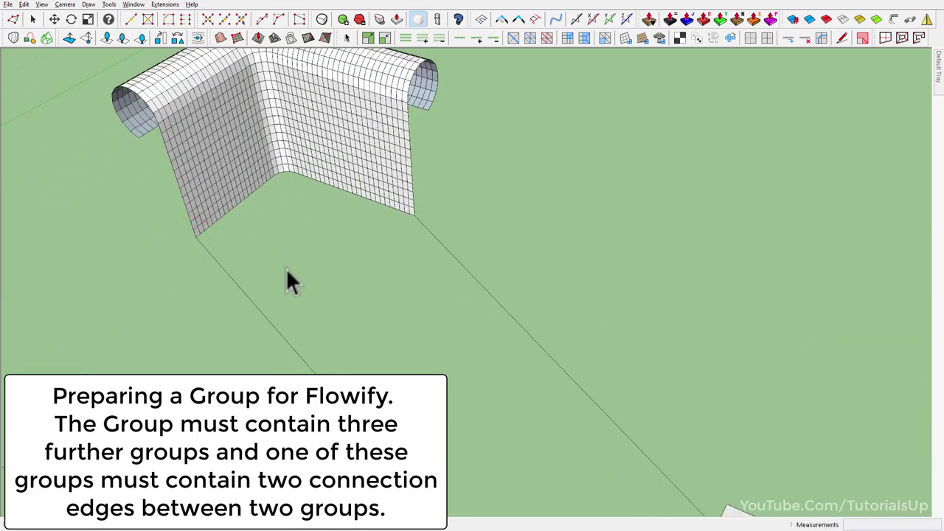
pyautogui.moveTo(285, 267)
pyautogui.mouseDown(button='middle')
pyautogui.moveTo(270, 274)
pyautogui.moveTo(573, 232)
pyautogui.moveTo(505, 291)
pyautogui.moveTo(453, 270)
pyautogui.moveTo(539, 421)
pyautogui.mouseUp(button='middle')
pyautogui.rightClick(506, 302)
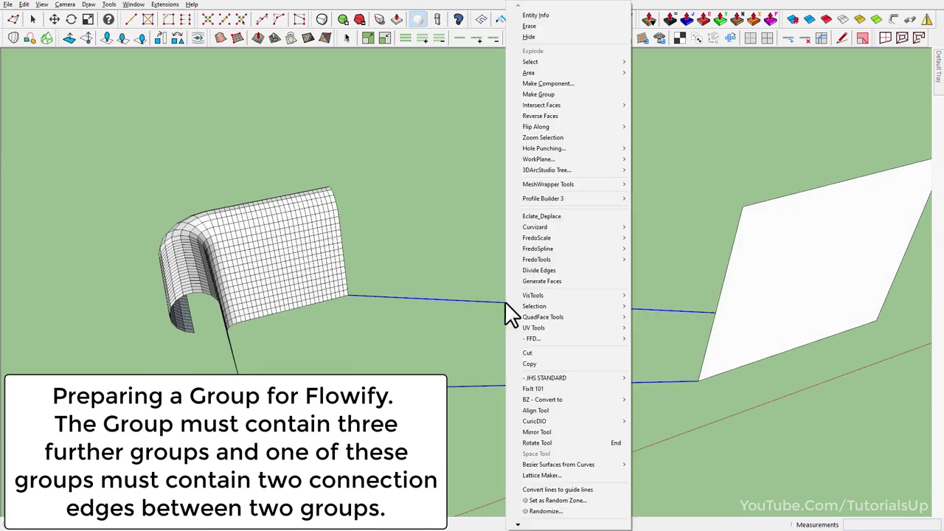
pyautogui.click(567, 99)
# Step: Group the mesh, rectangle face and connection edges together into one parent group
pyautogui.moveTo(566, 98)
pyautogui.mouseDown(button='middle')
pyautogui.moveTo(368, 310)
pyautogui.moveTo(449, 394)
pyautogui.moveTo(255, 205)
pyautogui.mouseUp(button='middle')
pyautogui.moveTo(210, 137); pyautogui.dragTo(853, 468)
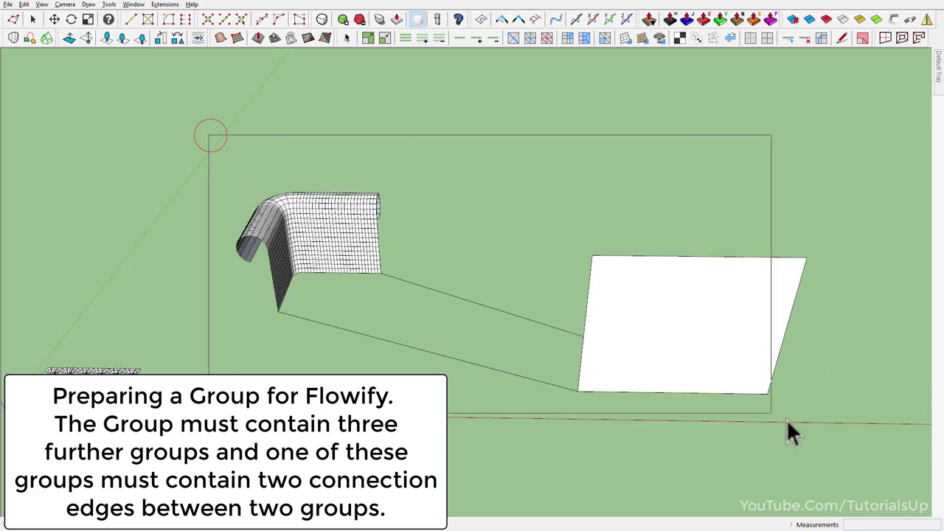
pyautogui.moveTo(852, 468)
pyautogui.mouseDown(button='middle')
pyautogui.moveTo(259, 311)
pyautogui.moveTo(630, 376)
pyautogui.moveTo(478, 329)
pyautogui.mouseUp(button='middle')
pyautogui.rightClick(478, 329)
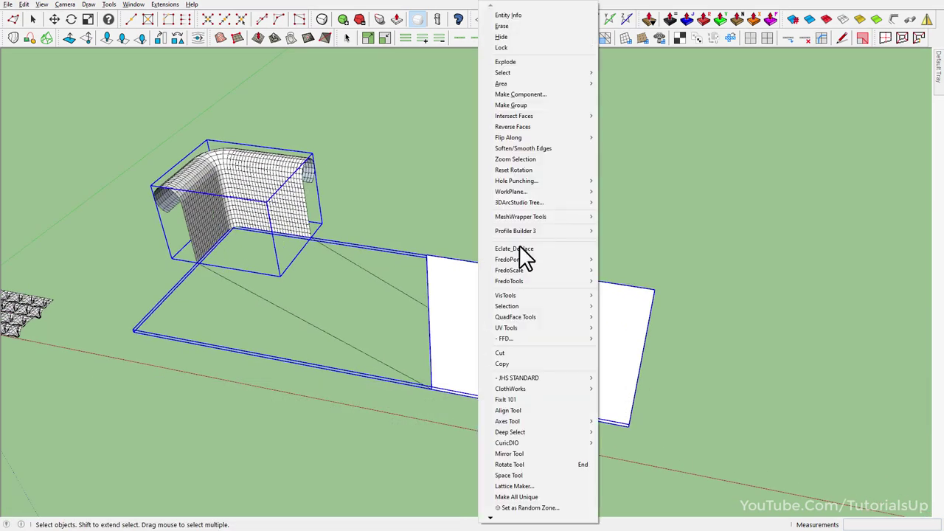
pyautogui.click(564, 107)
pyautogui.click(801, 269)
pyautogui.moveTo(801, 269)
pyautogui.mouseDown(button='middle')
pyautogui.moveTo(747, 361)
pyautogui.moveTo(716, 359)
pyautogui.moveTo(521, 427)
pyautogui.mouseUp(button='middle')
pyautogui.click(520, 426)
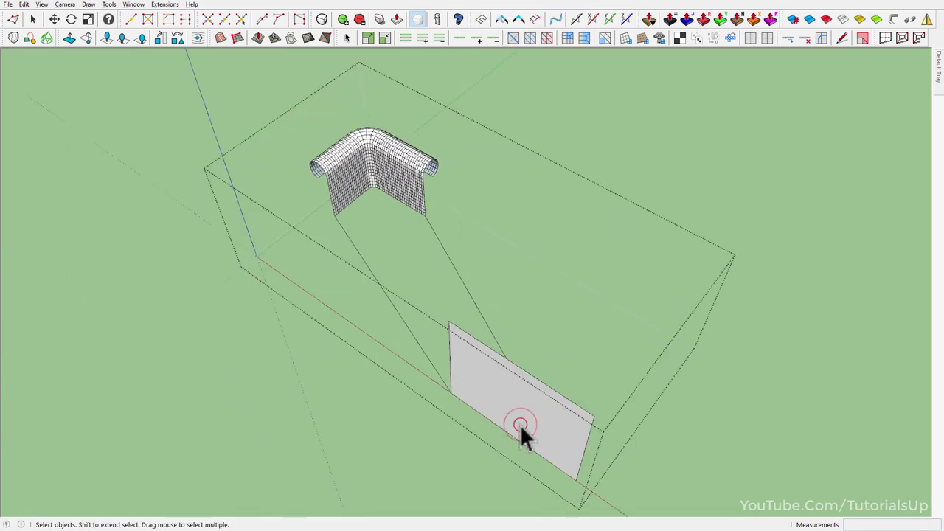
pyautogui.moveTo(521, 432); pyautogui.dragTo(327, 154)
pyautogui.moveTo(327, 154)
pyautogui.mouseDown(button='middle')
pyautogui.moveTo(727, 366)
pyautogui.moveTo(322, 274)
pyautogui.moveTo(85, 251)
pyautogui.mouseUp(button='middle')
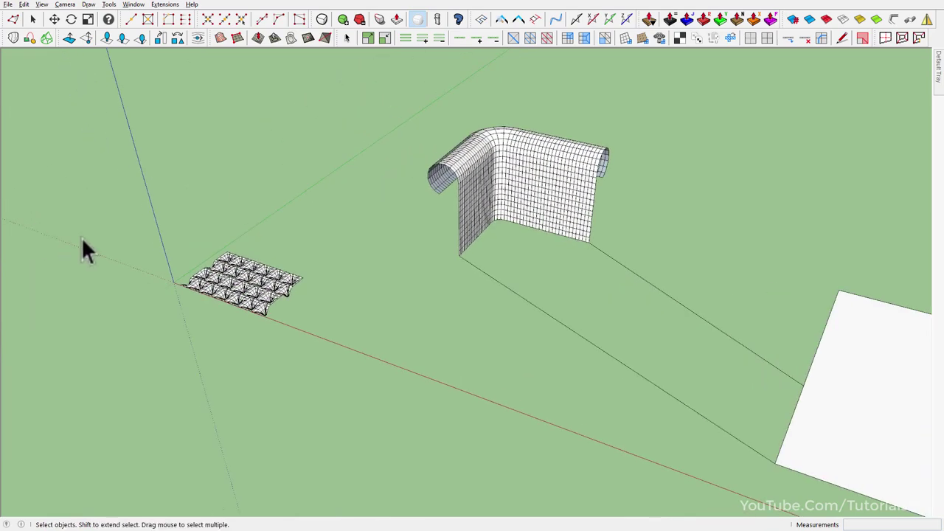
# Step: Rotate the lattice panel group about 90° so it stands upright
pyautogui.scroll(3, 85, 251)
pyautogui.scroll(3, 354, 324)
pyautogui.click(374, 331)
pyautogui.press('q')
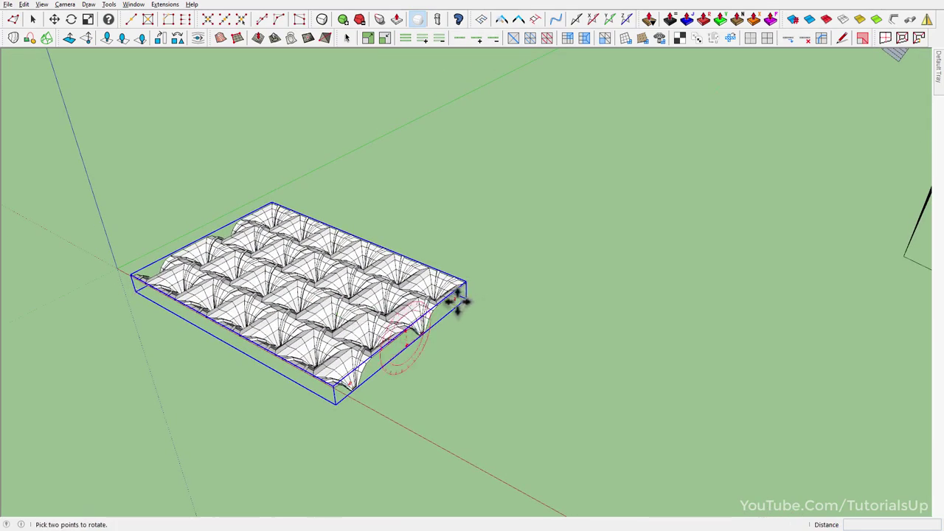
pyautogui.click(452, 300)
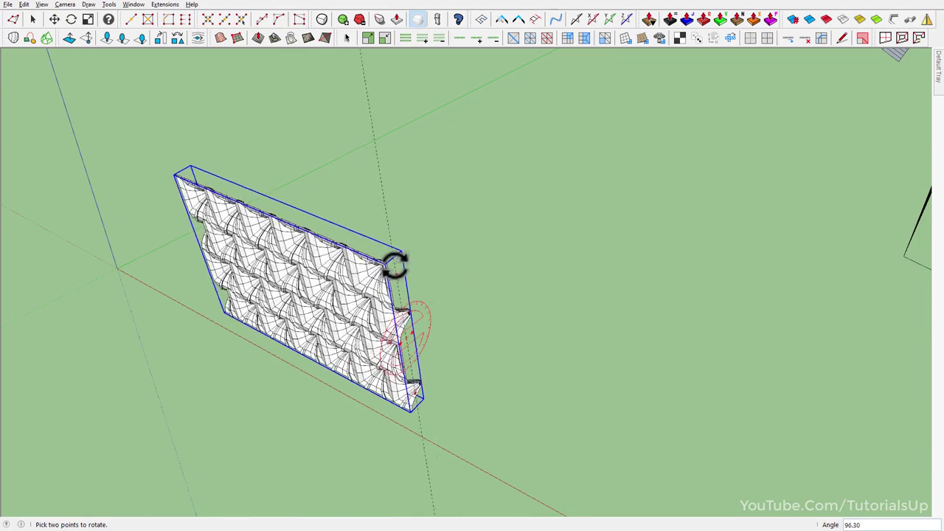
pyautogui.click(400, 261)
pyautogui.moveTo(401, 262); pyautogui.dragTo(457, 261, button='middle')
# Step: Move the upright lattice panel flush against the white face
pyautogui.press('m')
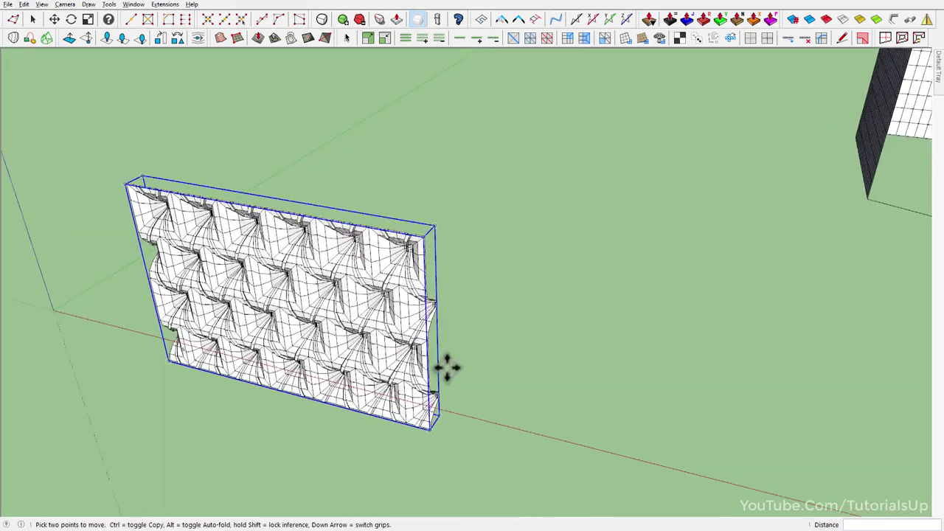
pyautogui.scroll(2, 423, 448)
pyautogui.scroll(2, 430, 456)
pyautogui.click(429, 456)
pyautogui.scroll(-3, 429, 456)
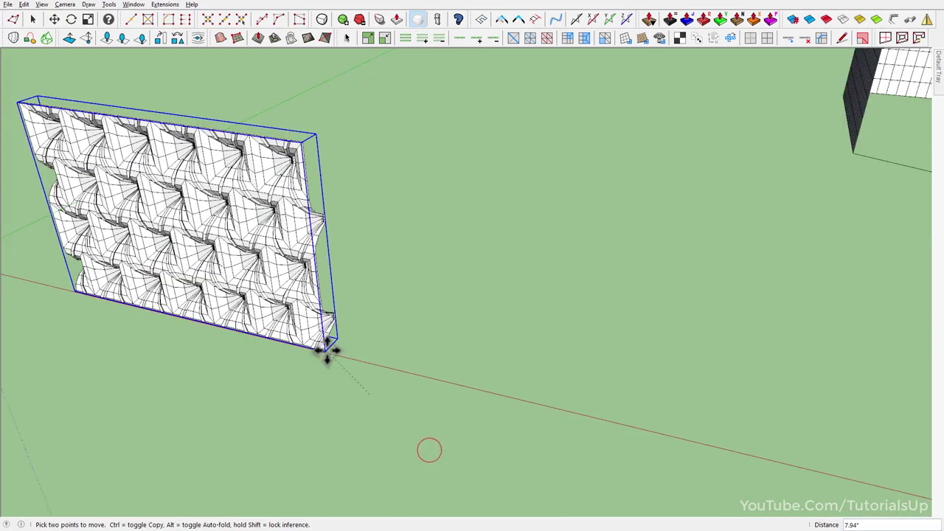
pyautogui.scroll(-3, 326, 347)
pyautogui.scroll(4, 575, 416)
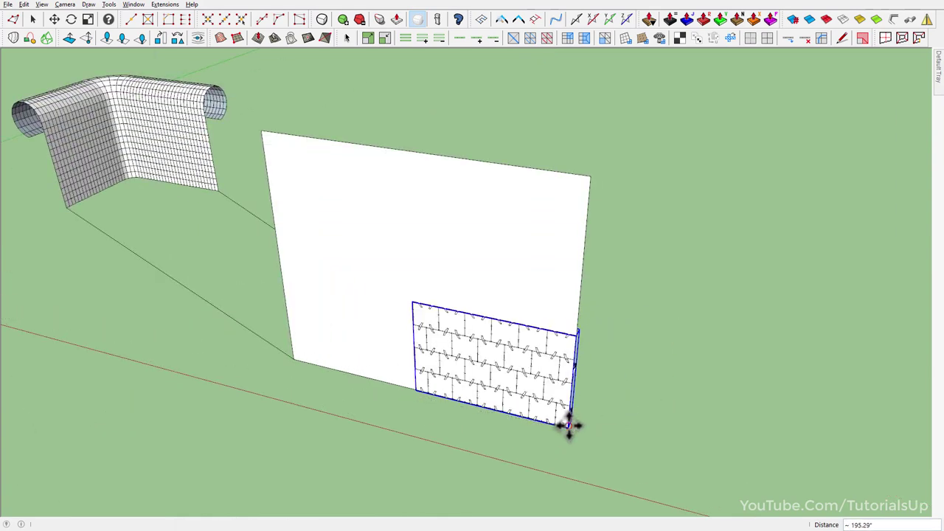
pyautogui.moveTo(569, 426); pyautogui.dragTo(472, 397, button='middle')
pyautogui.moveTo(577, 410)
pyautogui.mouseDown(button='middle')
pyautogui.moveTo(512, 416)
pyautogui.moveTo(543, 463)
pyautogui.moveTo(554, 447)
pyautogui.moveTo(544, 454)
pyautogui.mouseUp(button='middle')
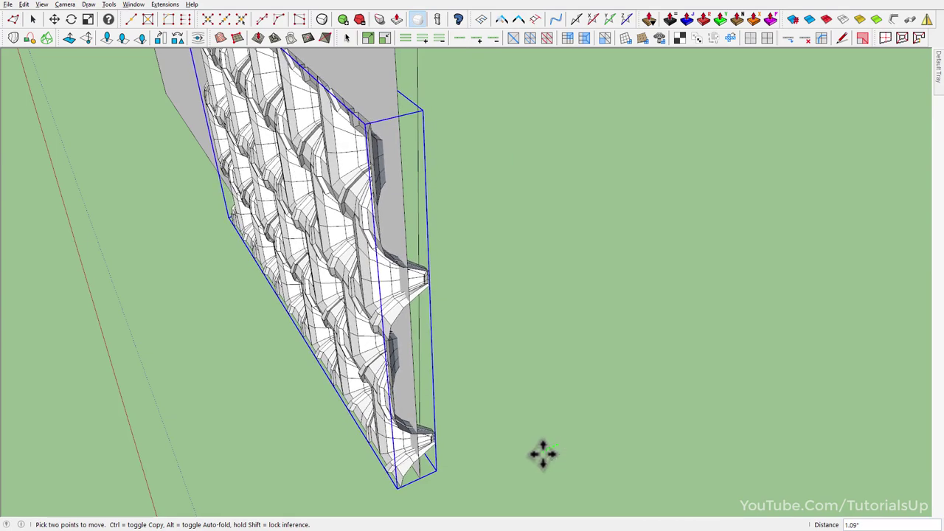
pyautogui.click(542, 453)
pyautogui.press('space')
# Step: Raise the lattice panel 16 units up the blue axis on the white face
pyautogui.moveTo(497, 415)
pyautogui.mouseDown(button='middle')
pyautogui.moveTo(331, 258)
pyautogui.moveTo(681, 408)
pyautogui.moveTo(494, 405)
pyautogui.moveTo(654, 406)
pyautogui.moveTo(315, 362)
pyautogui.moveTo(568, 322)
pyautogui.mouseUp(button='middle')
pyautogui.moveTo(360, 317)
pyautogui.mouseDown(button='middle')
pyautogui.moveTo(476, 308)
pyautogui.moveTo(465, 297)
pyautogui.moveTo(483, 397)
pyautogui.mouseUp(button='middle')
pyautogui.click(481, 398)
pyautogui.press('m')
pyautogui.click(480, 392)
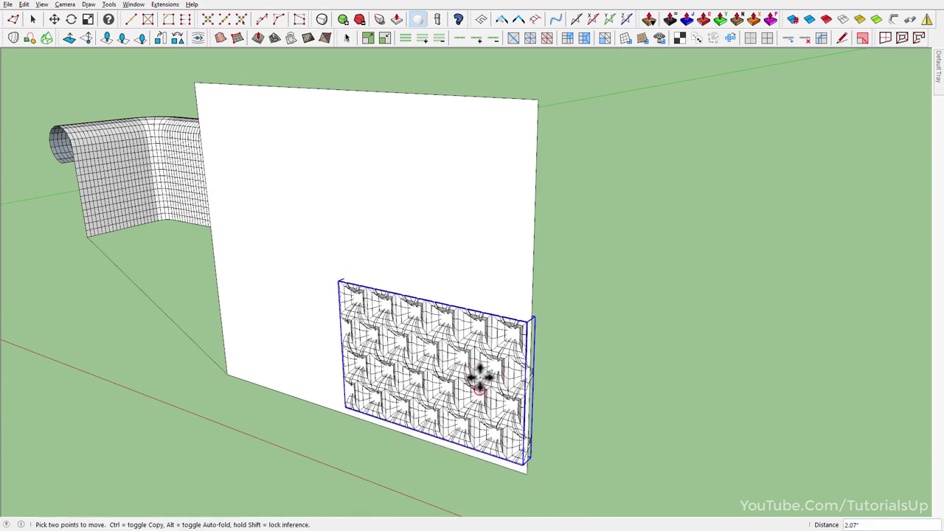
pyautogui.click(480, 337)
pyautogui.press('space')
pyautogui.click(585, 352)
pyautogui.moveTo(517, 311); pyautogui.dragTo(428, 238, button='middle')
# Step: Inside the lattice group, switch to Front view and select the leftmost column of cells
pyautogui.doubleClick(419, 258)
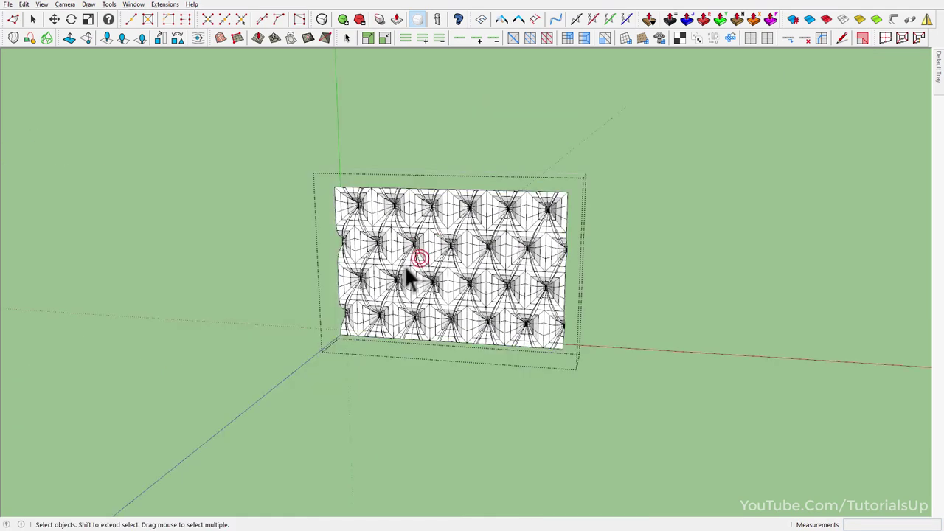
pyautogui.press('f')
pyautogui.scroll(5, 443, 301)
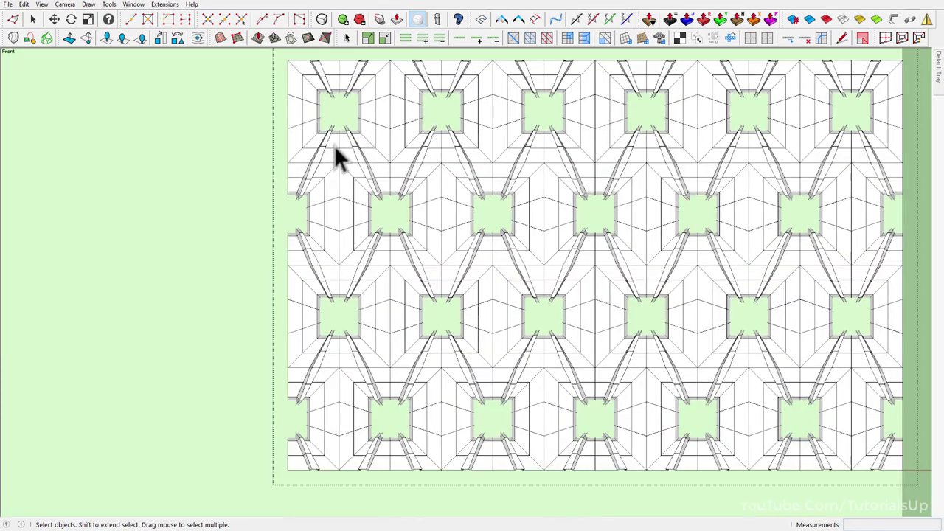
pyautogui.scroll(-1, 378, 479)
pyautogui.moveTo(389, 474); pyautogui.dragTo(257, 70)
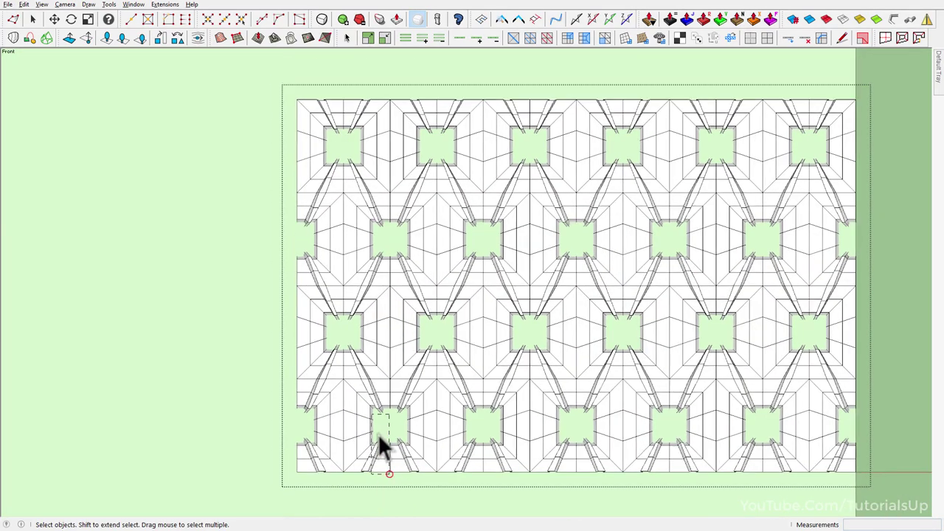
pyautogui.scroll(6, 371, 255)
pyautogui.scroll(3, 379, 255)
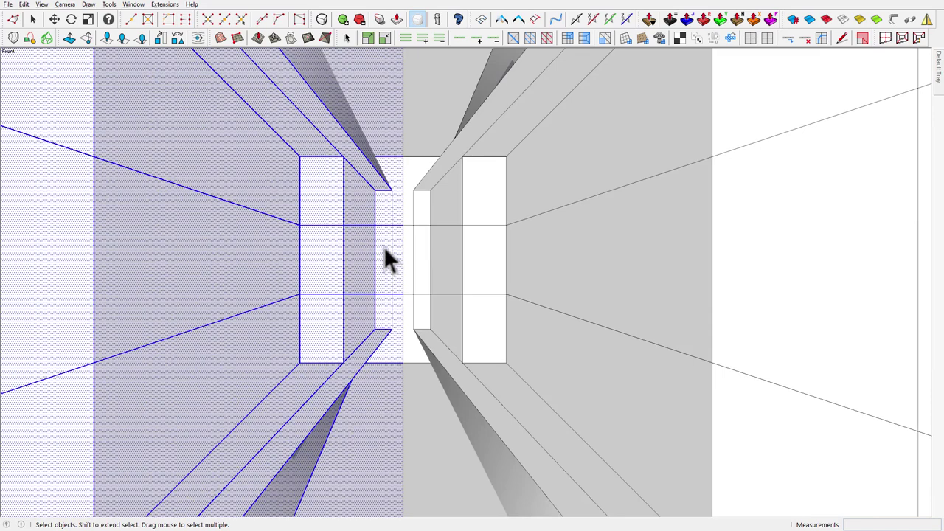
pyautogui.scroll(-4, 386, 192)
pyautogui.scroll(-4, 386, 181)
pyautogui.scroll(-3, 391, 186)
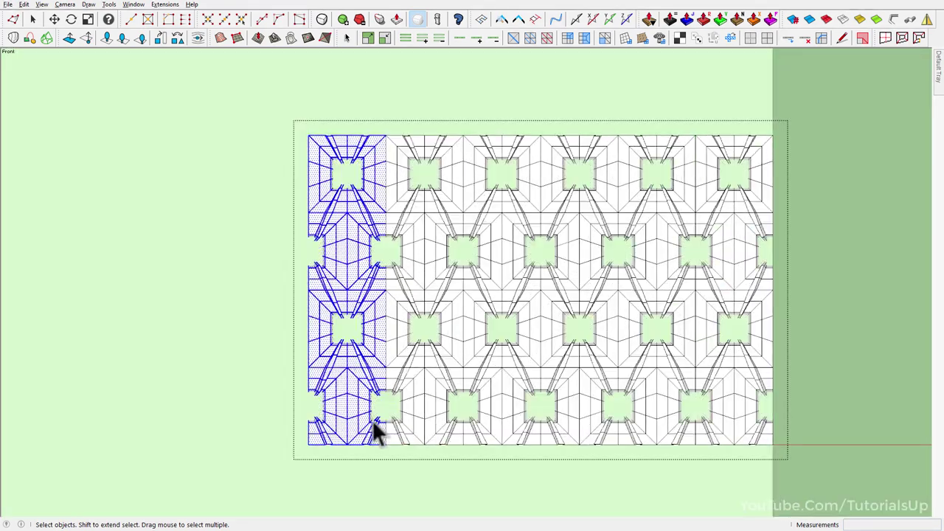
# Step: Copy the column leftward with Move+Ctrl and array the copies with a 6x multiplier
pyautogui.press('m')
pyautogui.press('ctrl')
pyautogui.click(385, 444)
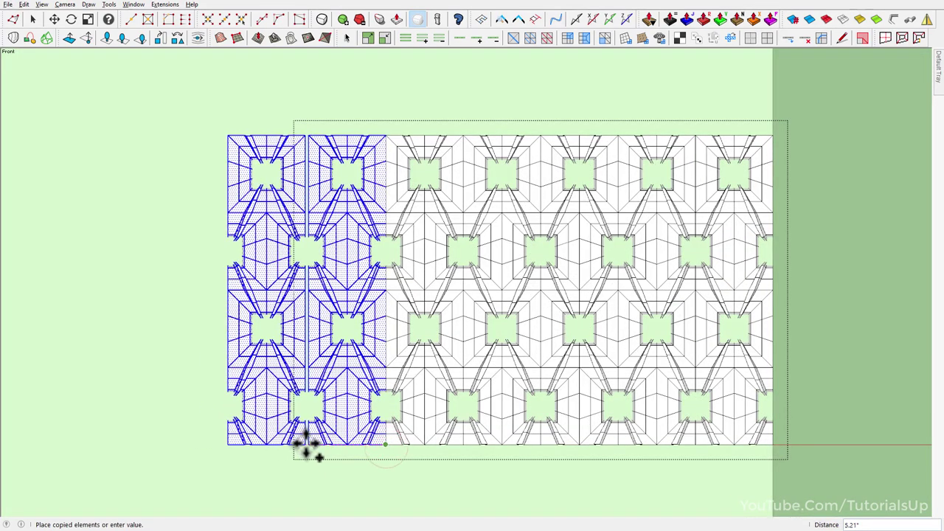
pyautogui.click(308, 444)
pyautogui.scroll(-2, 667, 411)
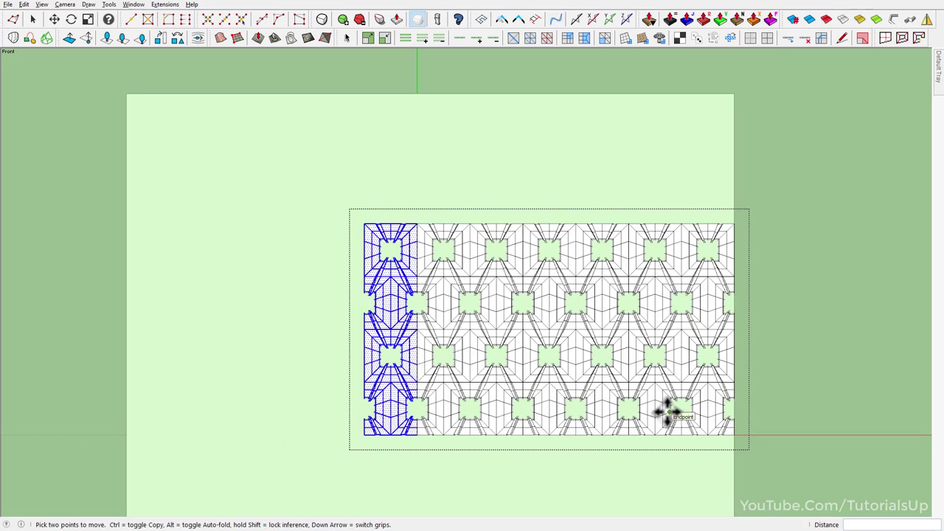
pyautogui.write('4')
pyautogui.press('Return')
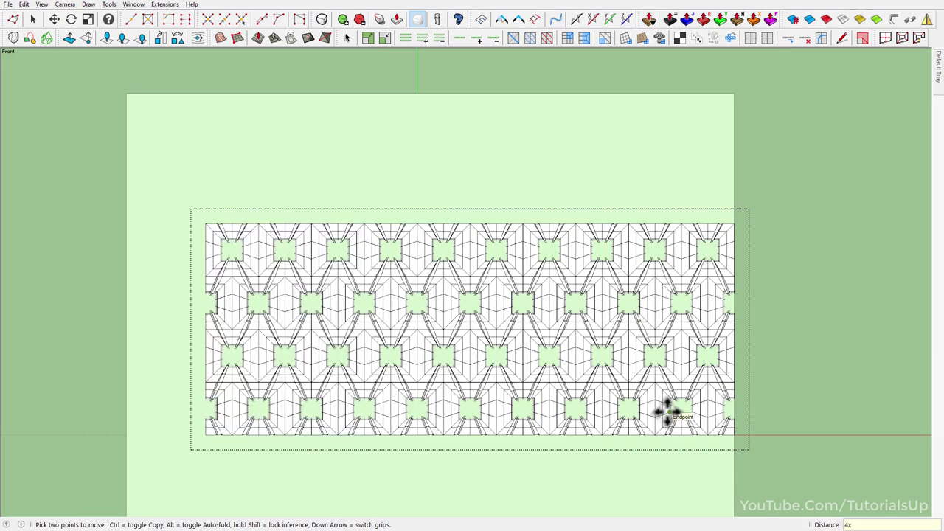
pyautogui.write('56x')
pyautogui.press('Return')
pyautogui.press('space')
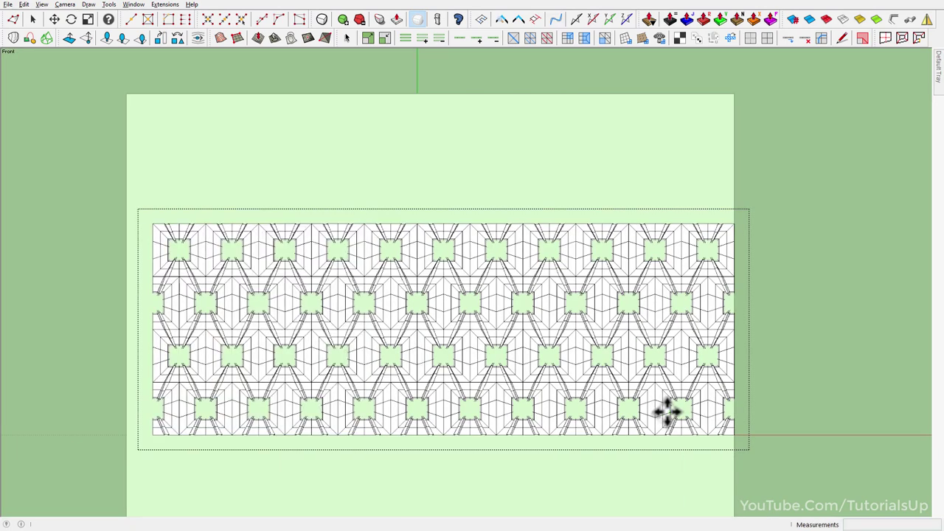
pyautogui.click(123, 327)
pyautogui.moveTo(355, 284)
pyautogui.mouseDown(button='middle')
pyautogui.moveTo(474, 295)
pyautogui.moveTo(470, 329)
pyautogui.mouseUp(button='middle')
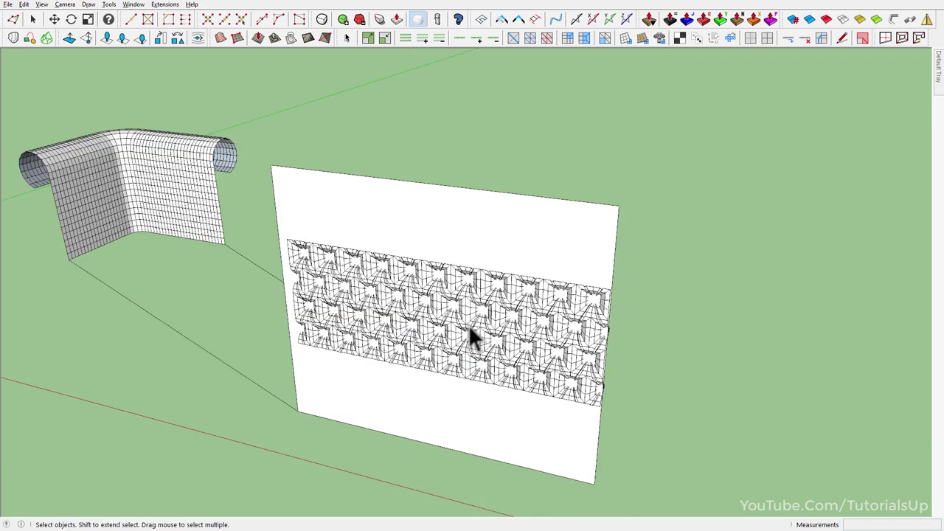
pyautogui.moveTo(350, 281)
pyautogui.mouseDown(button='middle')
pyautogui.moveTo(420, 312)
pyautogui.moveTo(472, 312)
pyautogui.moveTo(432, 362)
pyautogui.mouseUp(button='middle')
pyautogui.click(420, 312)
# Step: Mirror the panel's cells to a scale of -1 along the green axis
pyautogui.doubleClick(420, 312)
pyautogui.click(475, 315)
pyautogui.press('s')
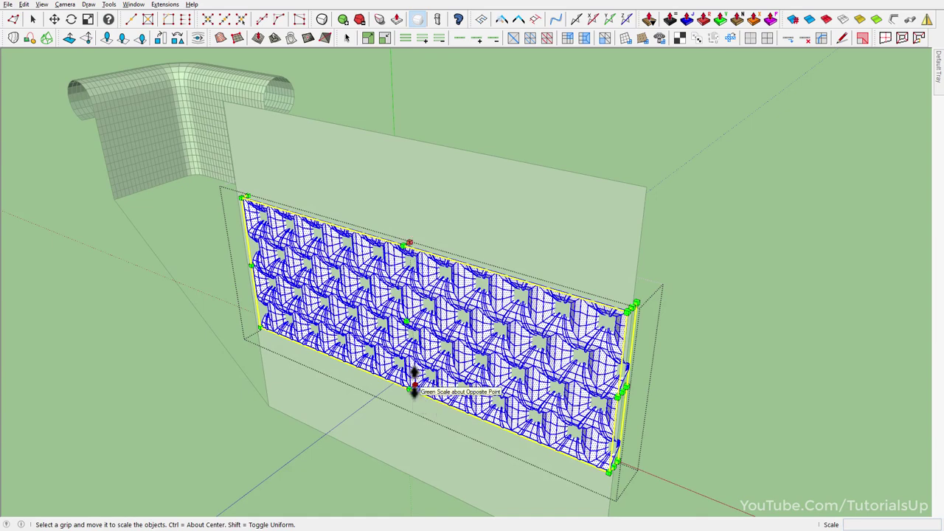
pyautogui.moveTo(413, 385); pyautogui.dragTo(410, 284)
pyautogui.moveTo(410, 249); pyautogui.dragTo(412, 241)
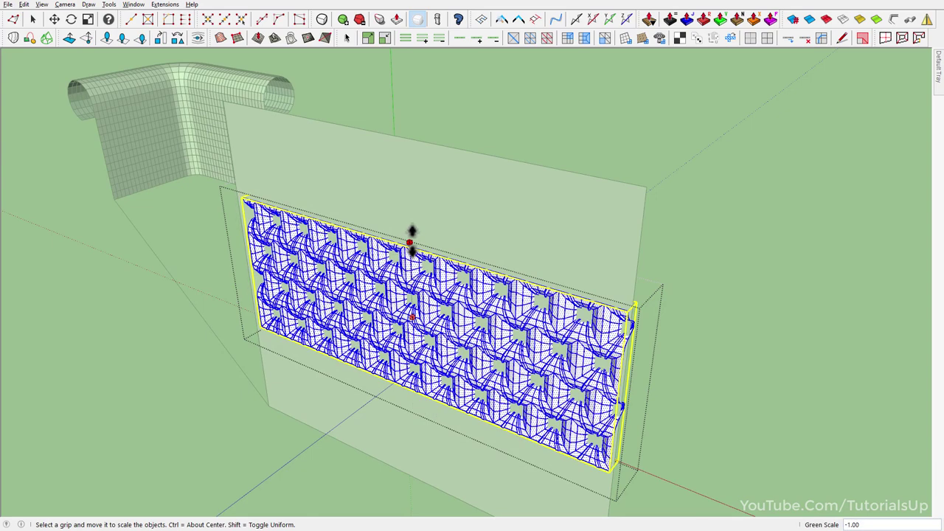
pyautogui.press('space')
pyautogui.click(731, 296)
# Step: Select the lattice panel with the combined target group and apply Flowify without Cut
pyautogui.scroll(5, 638, 310)
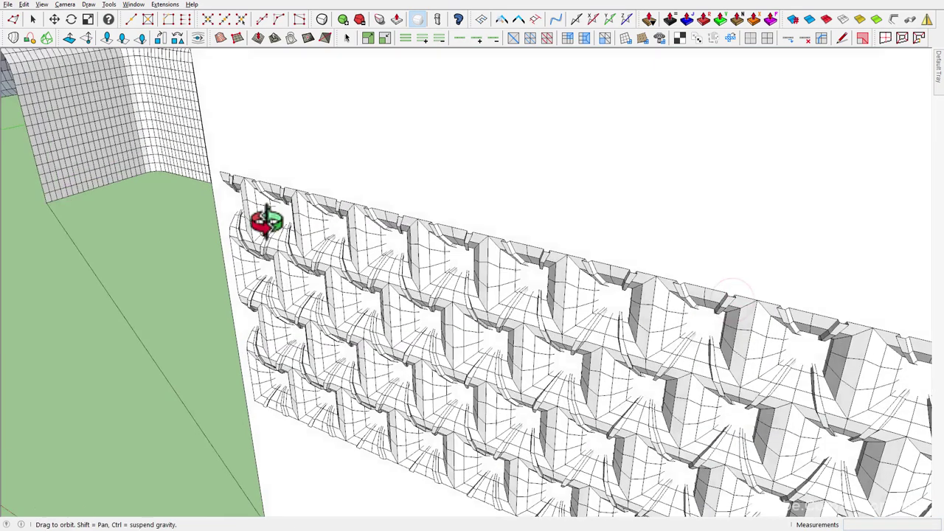
pyautogui.moveTo(263, 222); pyautogui.dragTo(511, 207, button='middle')
pyautogui.scroll(-3, 268, 238)
pyautogui.scroll(-2, 401, 265)
pyautogui.moveTo(401, 265); pyautogui.dragTo(211, 274, button='middle')
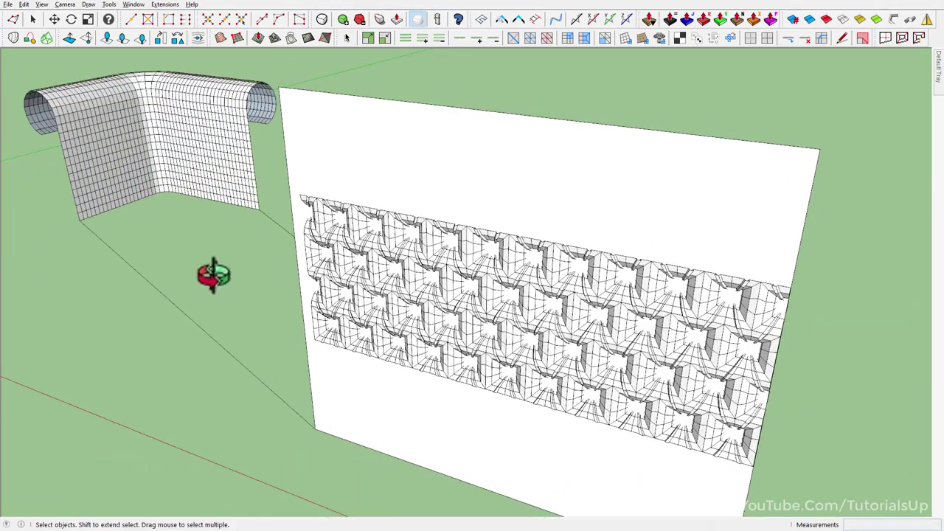
pyautogui.click(487, 326)
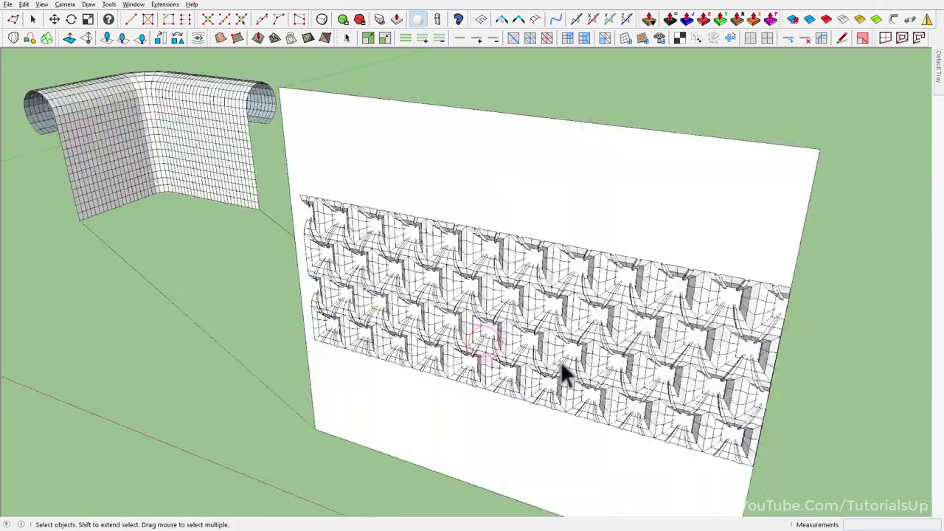
pyautogui.moveTo(559, 360)
pyautogui.mouseDown(button='middle')
pyautogui.moveTo(522, 367)
pyautogui.moveTo(612, 390)
pyautogui.mouseUp(button='middle')
pyautogui.click(611, 389)
pyautogui.scroll(-1, 631, 415)
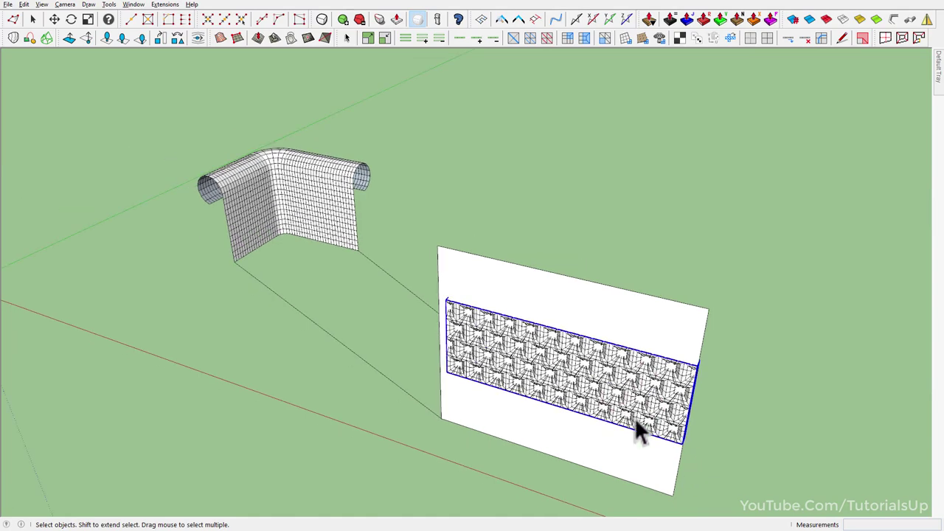
pyautogui.click(316, 175)
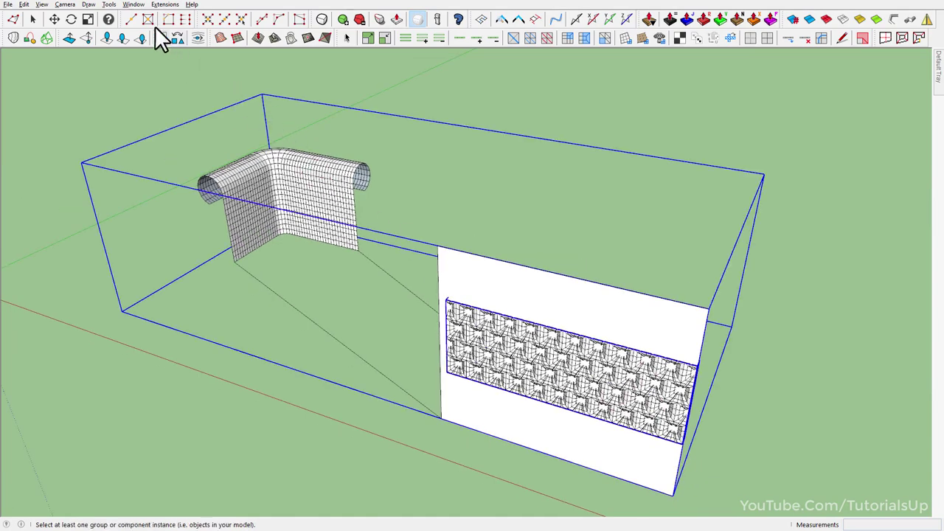
pyautogui.click(163, 4)
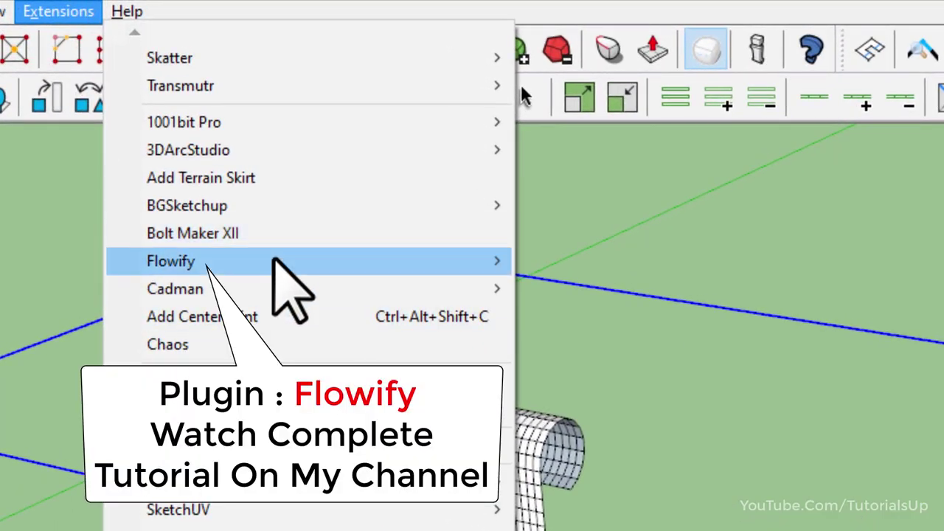
pyautogui.moveTo(170, 262)
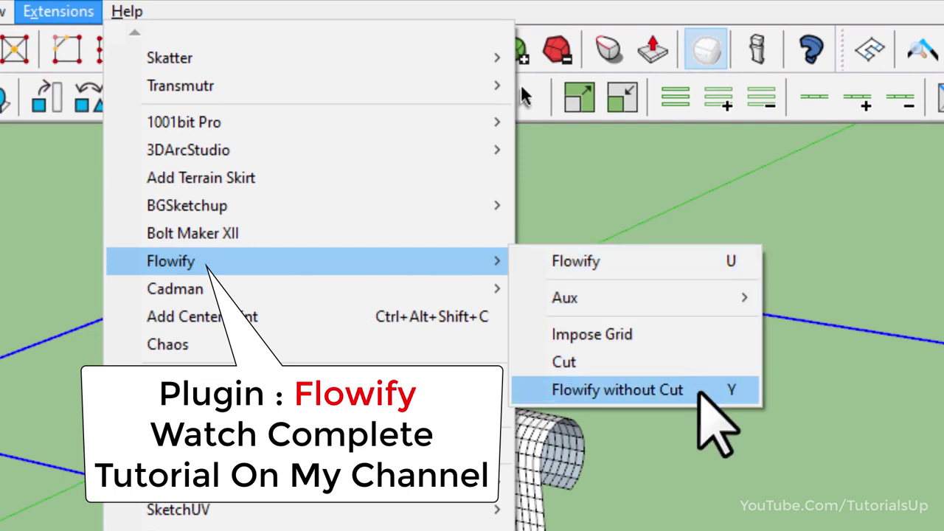
pyautogui.click(699, 390)
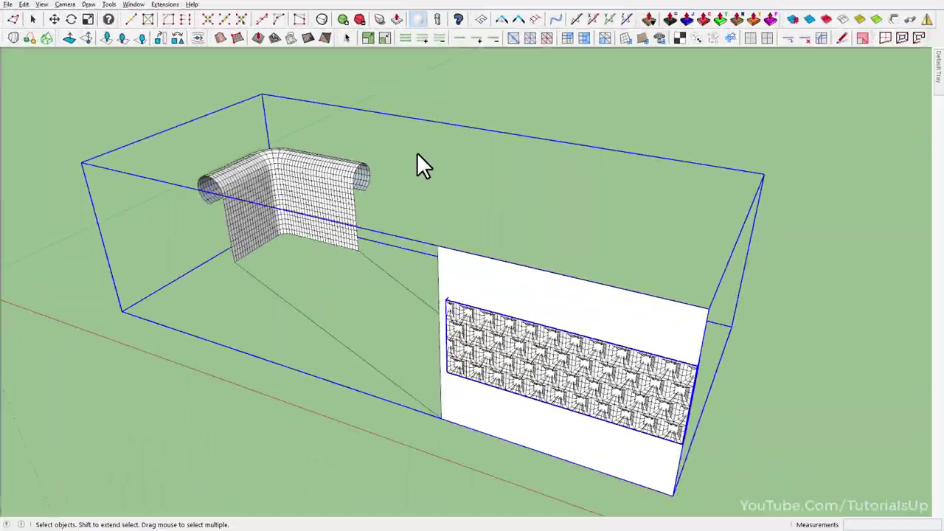
# Step: Inspect the funnel lattice wrapped over the curved arch, then select the lattice-covered arch
pyautogui.click(493, 213)
pyautogui.scroll(3, 214, 149)
pyautogui.scroll(3, 262, 146)
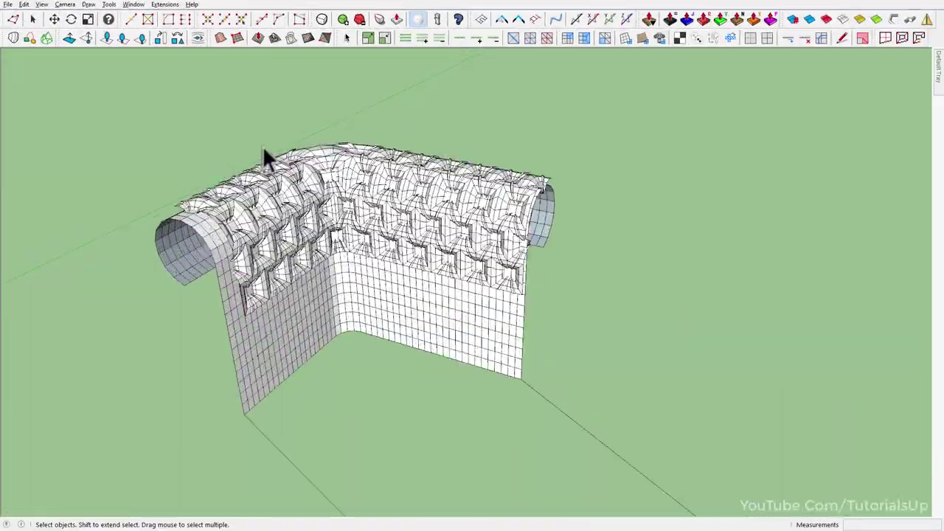
pyautogui.scroll(3, 310, 187)
pyautogui.moveTo(310, 186)
pyautogui.mouseDown(button='middle')
pyautogui.moveTo(232, 165)
pyautogui.moveTo(202, 140)
pyautogui.moveTo(258, 52)
pyautogui.moveTo(617, 144)
pyautogui.moveTo(727, 148)
pyautogui.moveTo(859, 127)
pyautogui.moveTo(772, 130)
pyautogui.moveTo(312, 221)
pyautogui.mouseUp(button='middle')
pyautogui.click(403, 225)
pyautogui.scroll(-2, 77, 221)
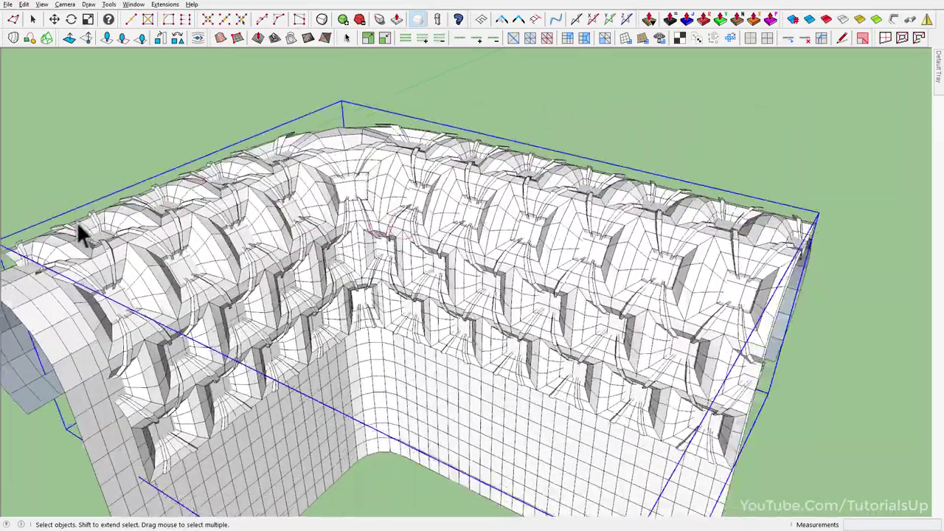
pyautogui.scroll(-3, 320, 269)
pyautogui.scroll(-2, 324, 282)
# Step: Copy the lattice arch off to the side with Ctrl+Move
pyautogui.press('m')
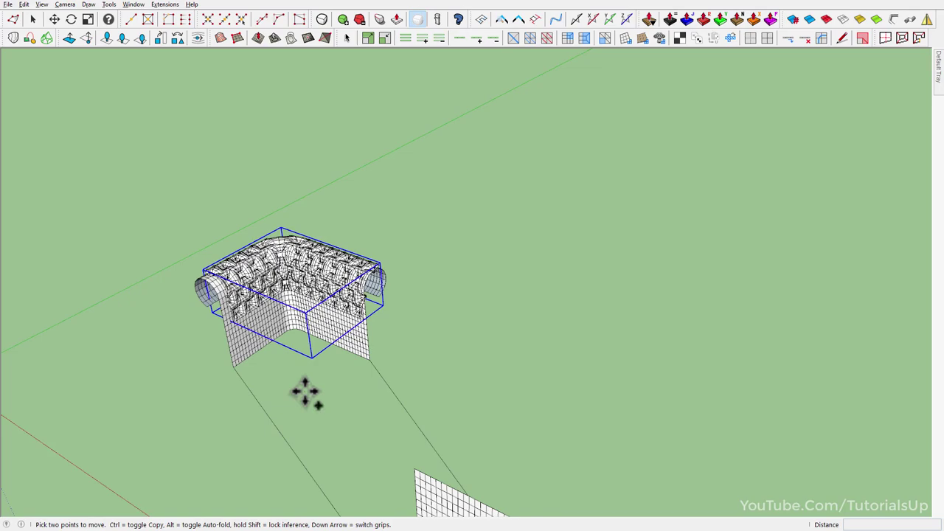
pyautogui.press('ctrl')
pyautogui.click(305, 390)
pyautogui.click(726, 384)
pyautogui.keyDown('shift'); pyautogui.moveTo(741, 295); pyautogui.dragTo(383, 376, button='middle'); pyautogui.keyUp('shift')
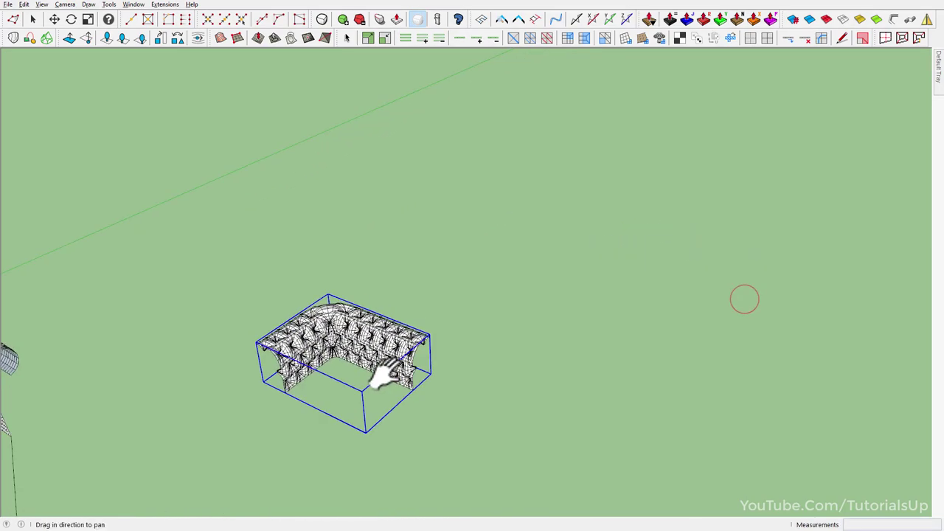
pyautogui.scroll(3, 320, 413)
pyautogui.click(390, 413)
pyautogui.scroll(3, 534, 295)
pyautogui.scroll(2, 472, 265)
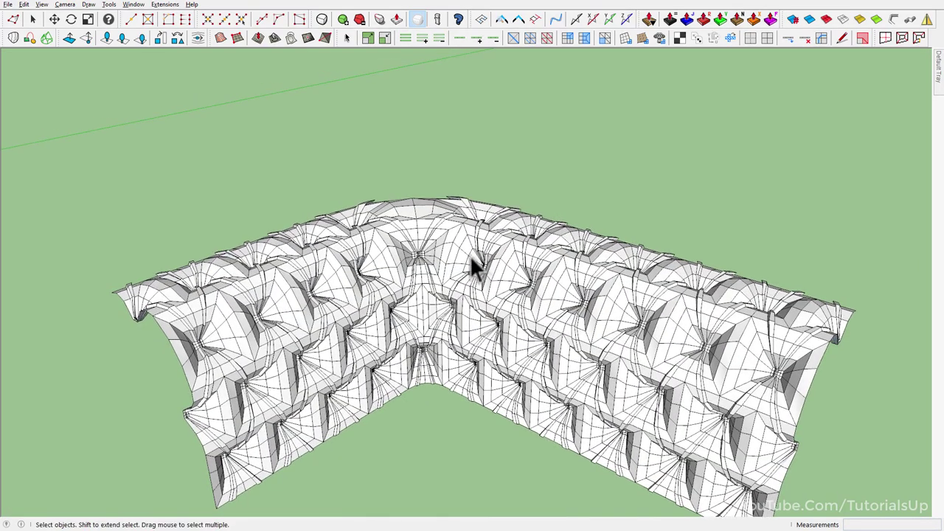
# Step: Enter the copied arch, confirm with Colorize quads that it is all quads, and select the mesh
pyautogui.click(467, 255)
pyautogui.doubleClick(408, 236)
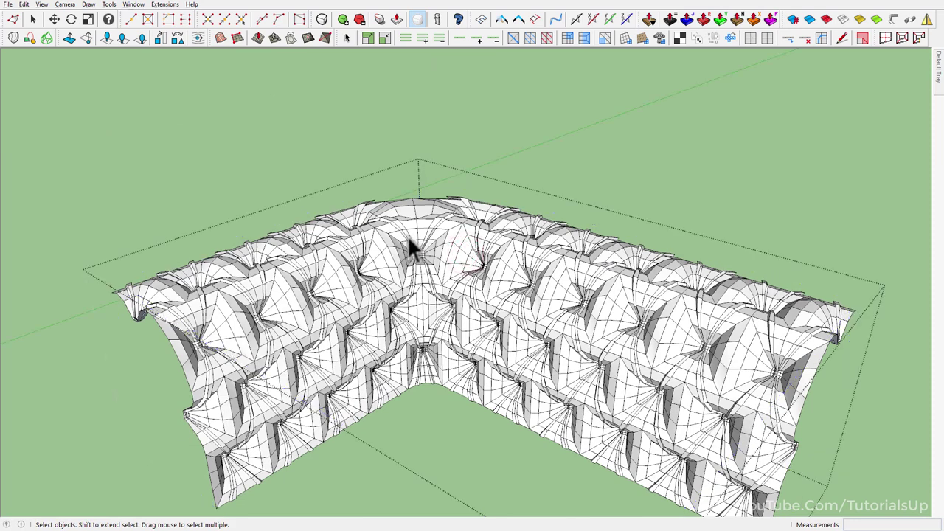
pyautogui.scroll(-2, 409, 240)
pyautogui.scroll(-1, 377, 267)
pyautogui.click(859, 40)
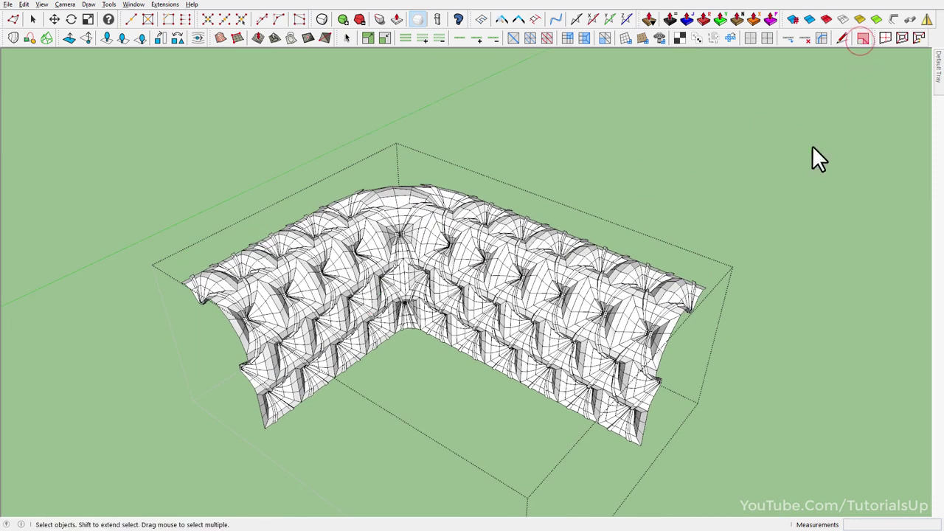
pyautogui.moveTo(582, 310)
pyautogui.mouseDown(button='middle')
pyautogui.moveTo(578, 193)
pyautogui.moveTo(561, 227)
pyautogui.moveTo(537, 467)
pyautogui.moveTo(413, 312)
pyautogui.moveTo(739, 168)
pyautogui.mouseUp(button='middle')
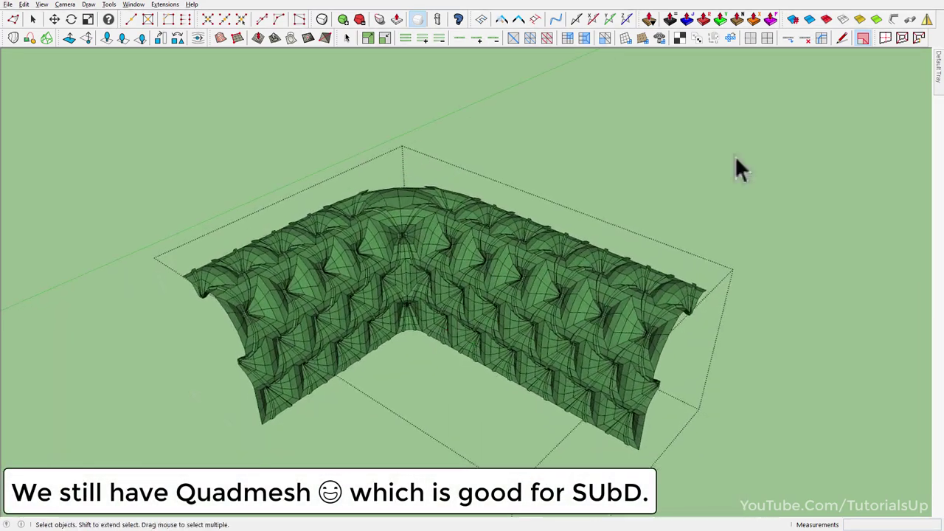
pyautogui.click(862, 38)
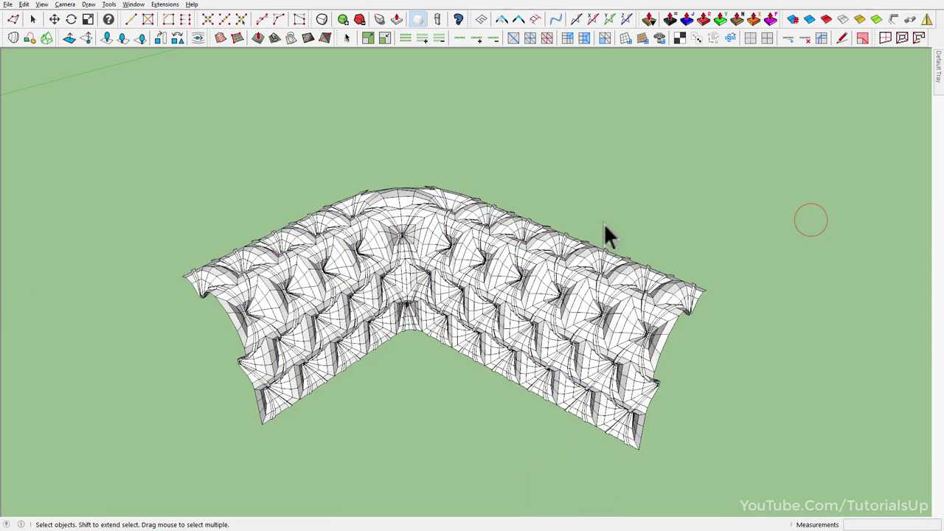
pyautogui.click(498, 291)
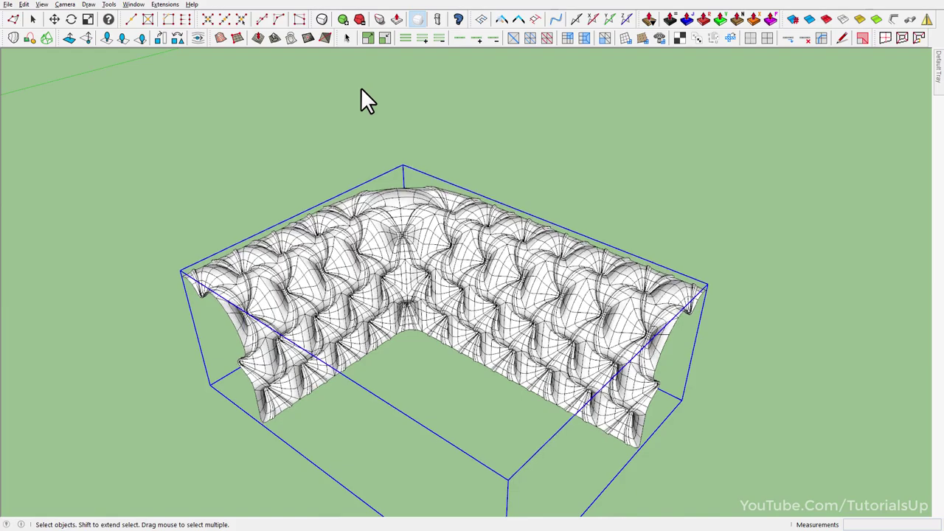
pyautogui.click(367, 95)
pyautogui.scroll(5, 392, 245)
pyautogui.moveTo(392, 245); pyautogui.dragTo(390, 189, button='middle')
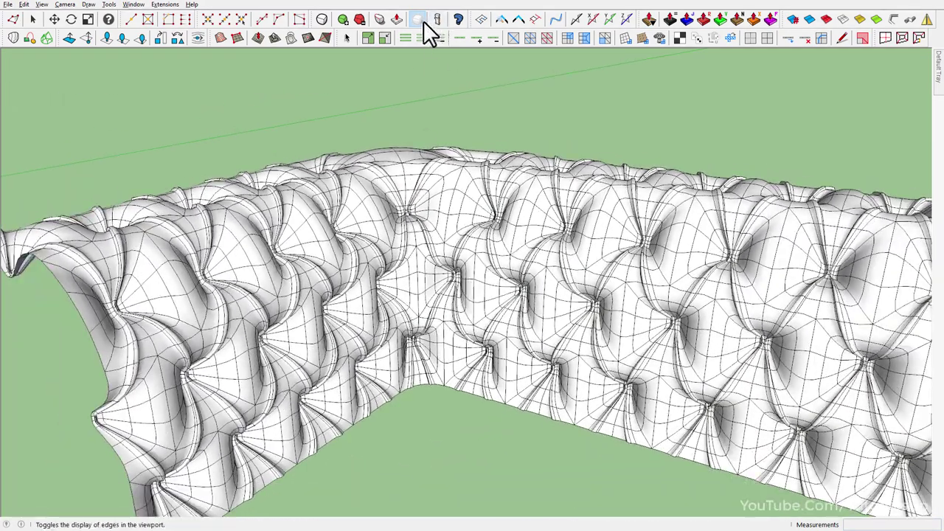
pyautogui.click(423, 20)
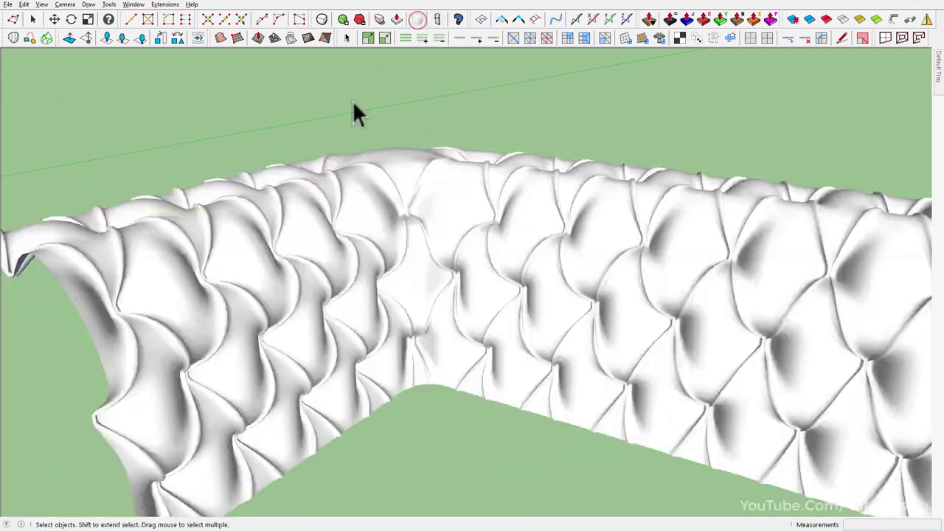
pyautogui.scroll(-3, 339, 196)
pyautogui.moveTo(340, 196)
pyautogui.mouseDown(button='middle')
pyautogui.moveTo(575, 243)
pyautogui.moveTo(678, 118)
pyautogui.moveTo(927, 152)
pyautogui.moveTo(916, 258)
pyautogui.moveTo(305, 244)
pyautogui.moveTo(436, 243)
pyautogui.mouseUp(button='middle')
pyautogui.scroll(2, 638, 312)
pyautogui.moveTo(639, 312)
pyautogui.mouseDown(button='middle')
pyautogui.moveTo(483, 216)
pyautogui.moveTo(138, 217)
pyautogui.moveTo(365, 217)
pyautogui.moveTo(570, 295)
pyautogui.moveTo(423, 362)
pyautogui.mouseUp(button='middle')
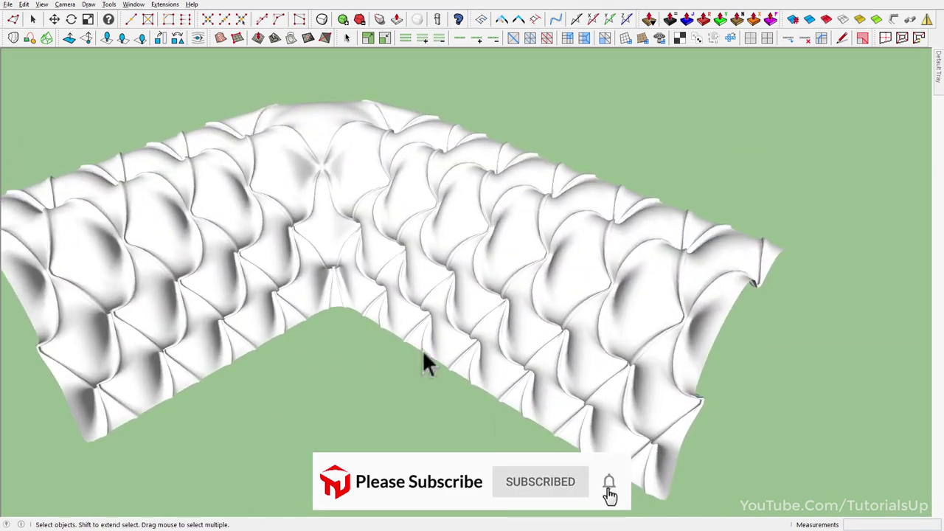
pyautogui.scroll(-2, 396, 320)
pyautogui.moveTo(396, 320)
pyautogui.mouseDown(button='middle')
pyautogui.moveTo(261, 211)
pyautogui.moveTo(390, 150)
pyautogui.moveTo(217, 246)
pyautogui.mouseUp(button='middle')
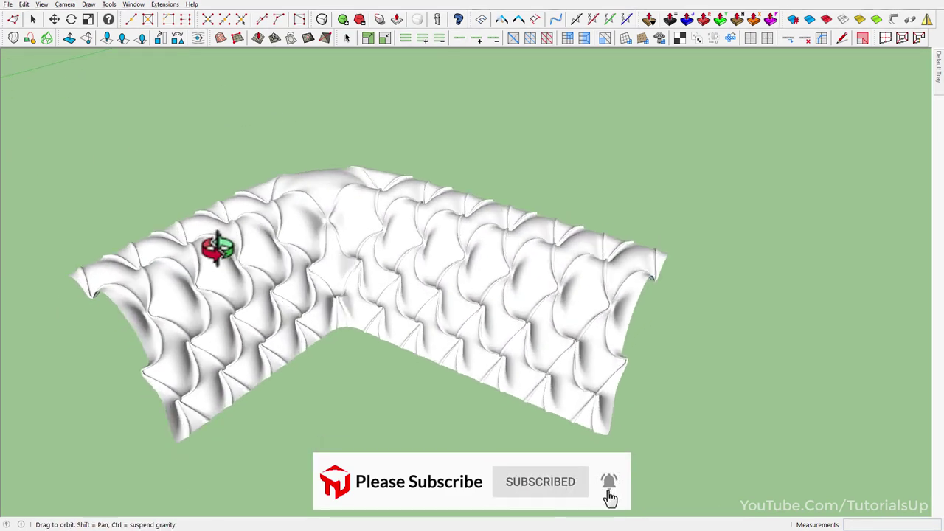
pyautogui.click(417, 19)
pyautogui.press('space')
pyautogui.moveTo(409, 77); pyautogui.dragTo(493, 270, button='middle')
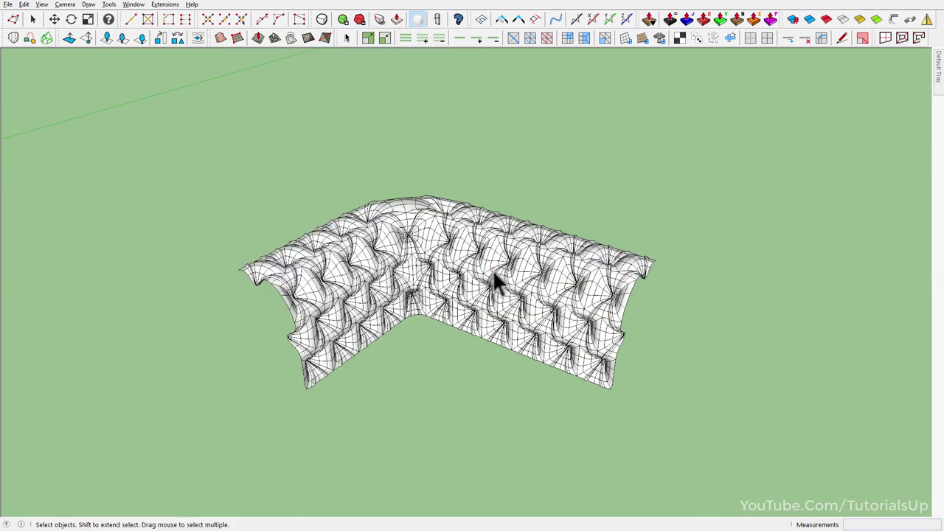
pyautogui.click(492, 270)
pyautogui.scroll(1, 486, 239)
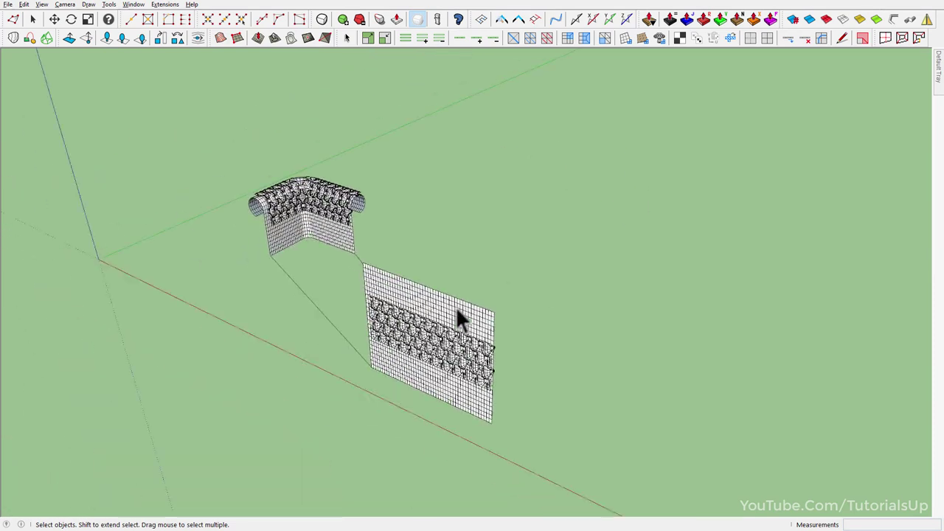
# Step: Enter the flat lattice panel, view it from the front edge-on, and launch Vertex Tools
pyautogui.moveTo(456, 306); pyautogui.dragTo(421, 327, button='middle')
pyautogui.scroll(3, 473, 292)
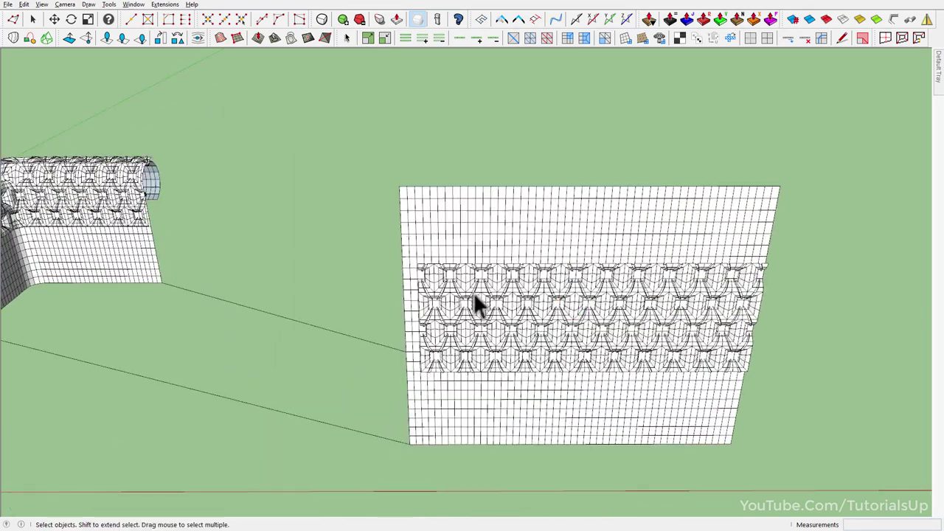
pyautogui.scroll(3, 425, 288)
pyautogui.doubleClick(409, 295)
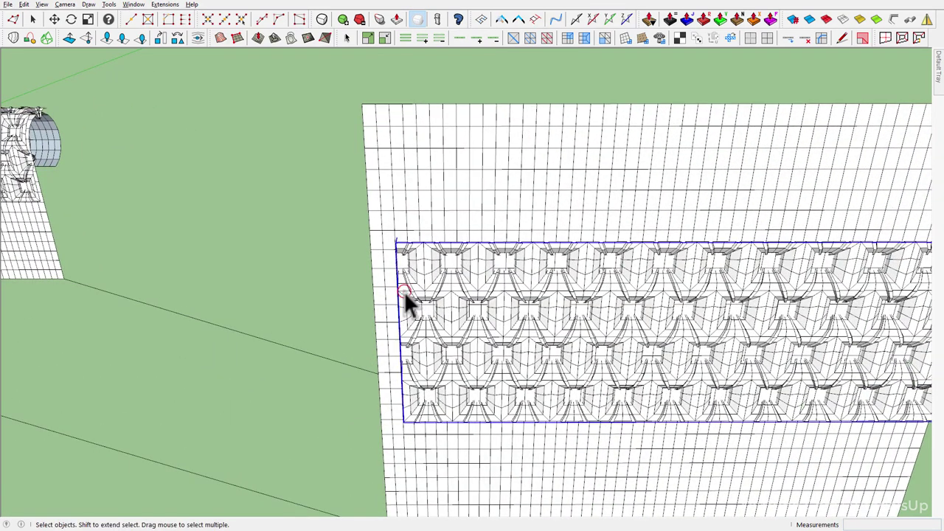
pyautogui.scroll(2, 405, 238)
pyautogui.scroll(3, 424, 266)
pyautogui.press('f')
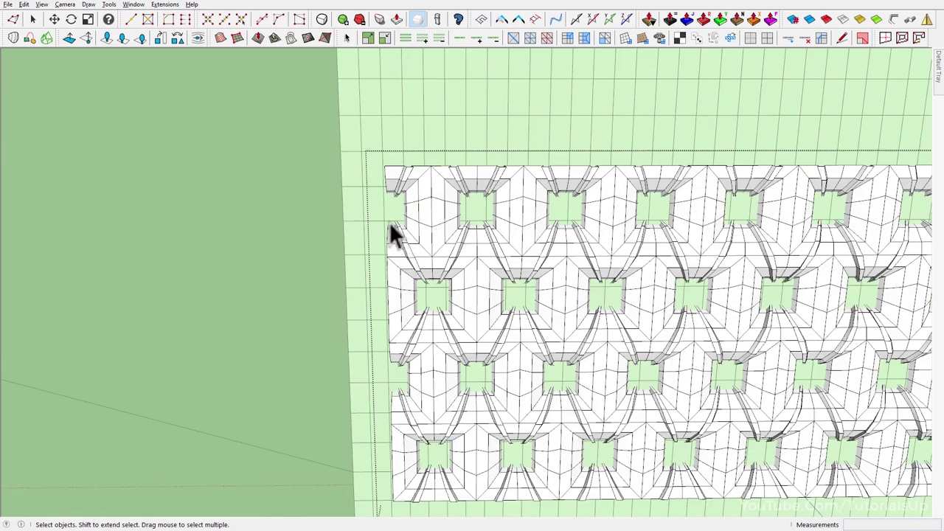
pyautogui.scroll(3, 391, 210)
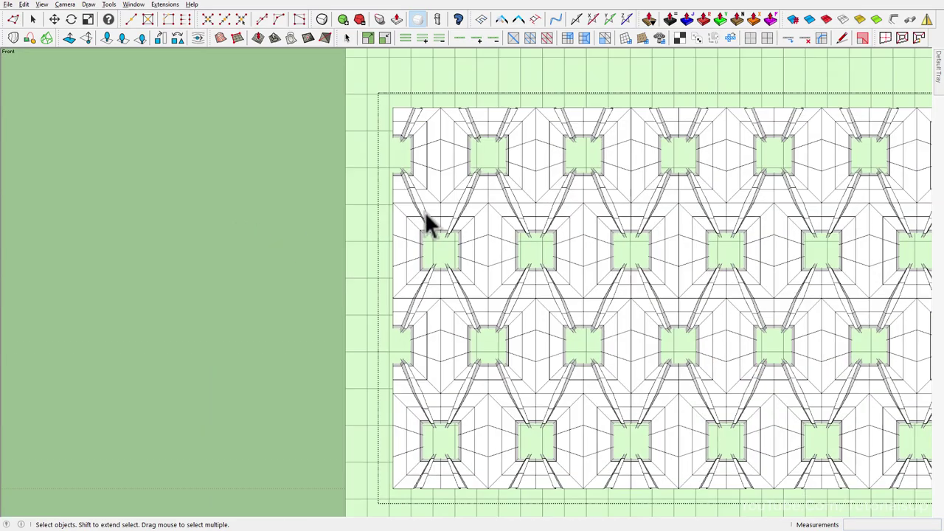
pyautogui.moveTo(428, 221)
pyautogui.mouseDown(button='middle')
pyautogui.moveTo(874, 421)
pyautogui.moveTo(859, 447)
pyautogui.moveTo(449, 316)
pyautogui.moveTo(843, 438)
pyautogui.moveTo(146, 382)
pyautogui.mouseUp(button='middle')
pyautogui.press('f')
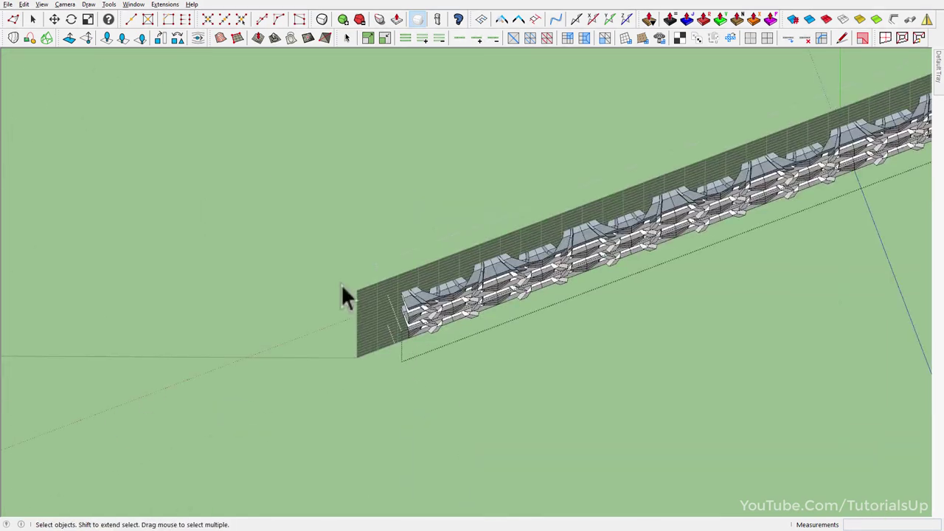
pyautogui.scroll(2, 422, 260)
pyautogui.press('v')
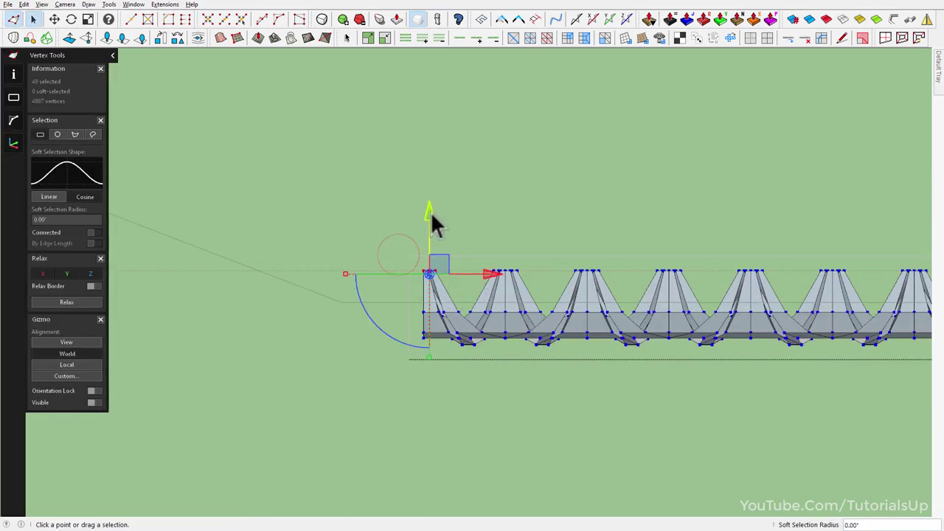
pyautogui.moveTo(431, 226); pyautogui.dragTo(476, 288)
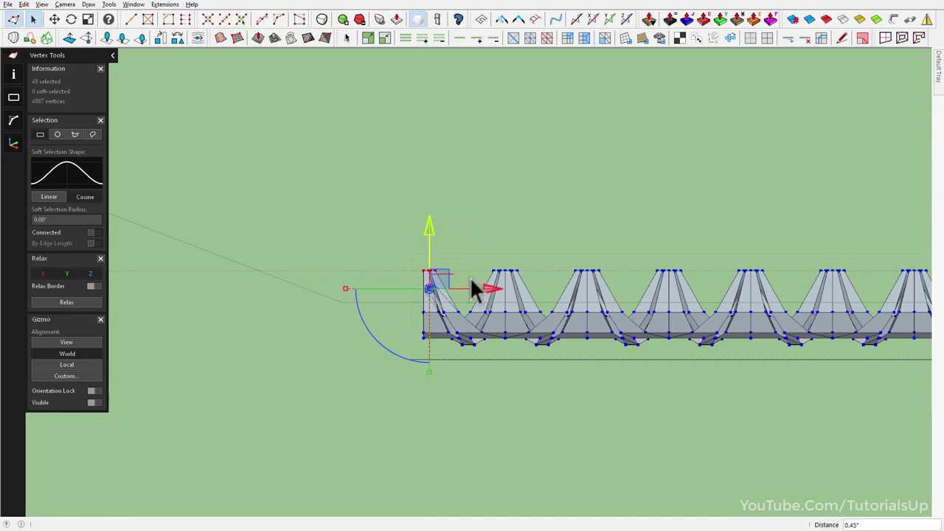
pyautogui.press('space')
pyautogui.moveTo(445, 326); pyautogui.dragTo(486, 97, button='middle')
pyautogui.scroll(2, 435, 321)
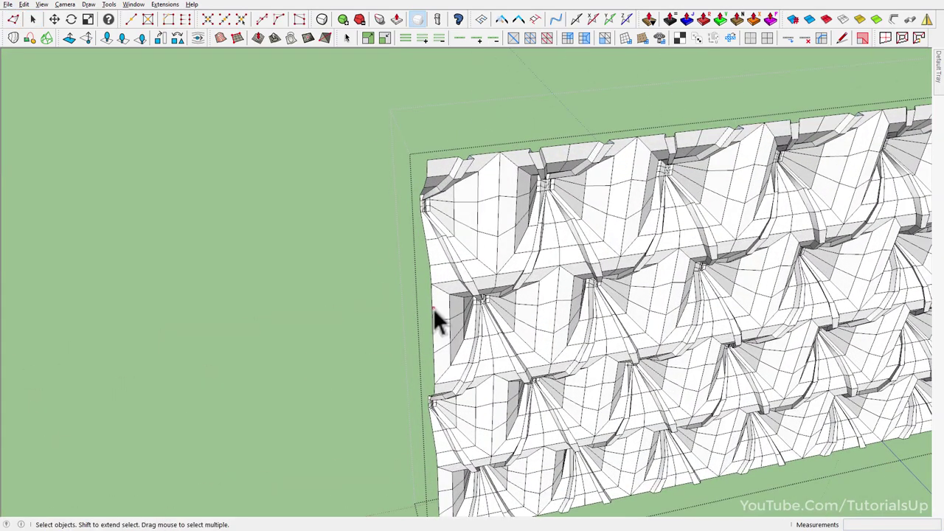
pyautogui.press('f')
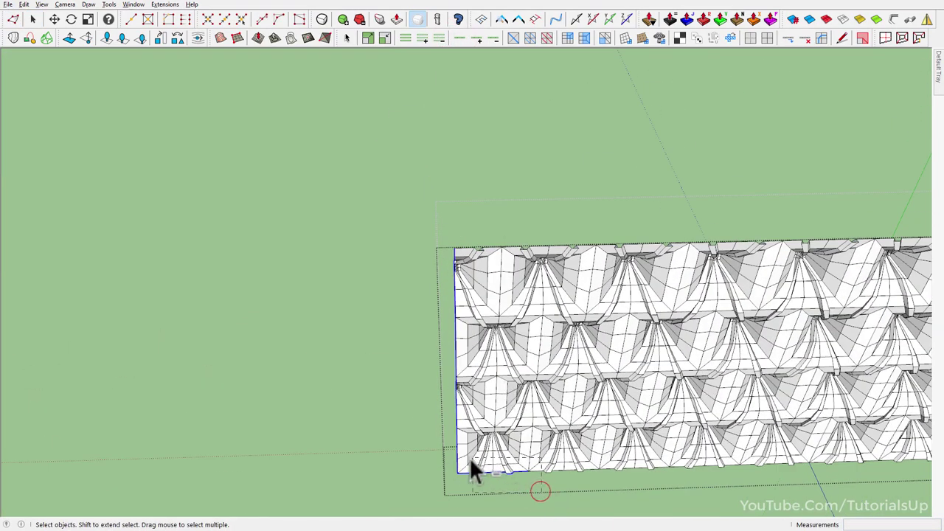
pyautogui.moveTo(523, 375)
pyautogui.mouseDown(button='middle')
pyautogui.moveTo(552, 341)
pyautogui.moveTo(474, 316)
pyautogui.mouseUp(button='middle')
pyautogui.press('v')
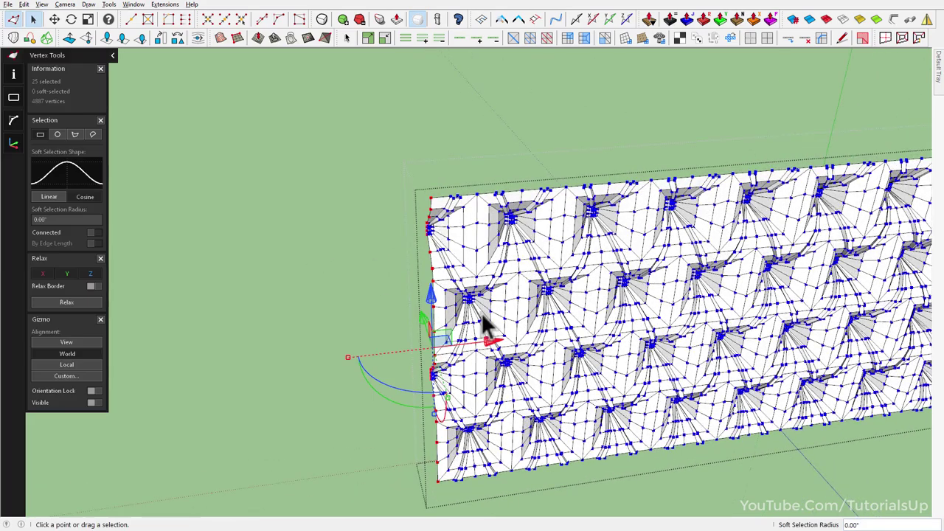
pyautogui.press('space')
pyautogui.press('f')
pyautogui.press('v')
pyautogui.scroll(3, 670, 236)
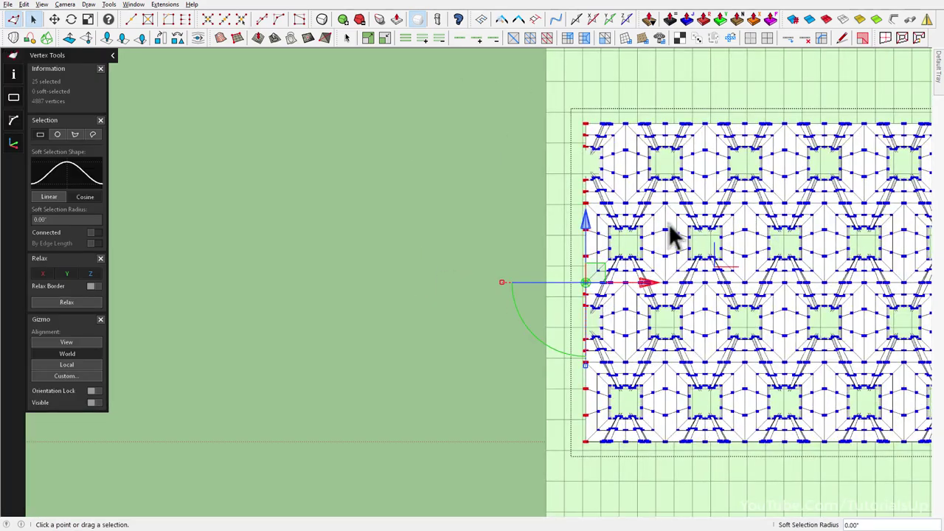
pyautogui.scroll(2, 642, 328)
pyautogui.keyDown('ctrl'); pyautogui.moveTo(594, 338); pyautogui.dragTo(571, 341); pyautogui.keyUp('ctrl')
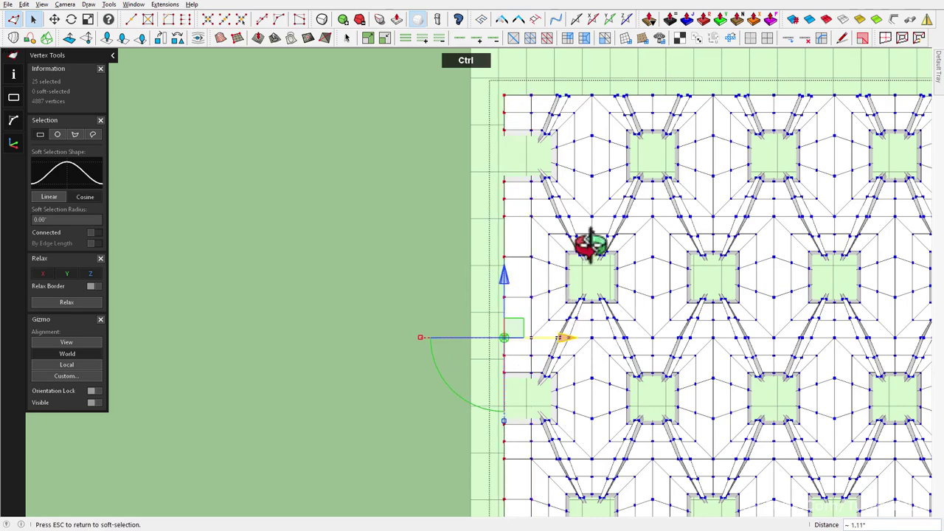
pyautogui.moveTo(590, 246)
pyautogui.mouseDown(button='middle')
pyautogui.moveTo(600, 362)
pyautogui.moveTo(552, 390)
pyautogui.moveTo(528, 372)
pyautogui.mouseUp(button='middle')
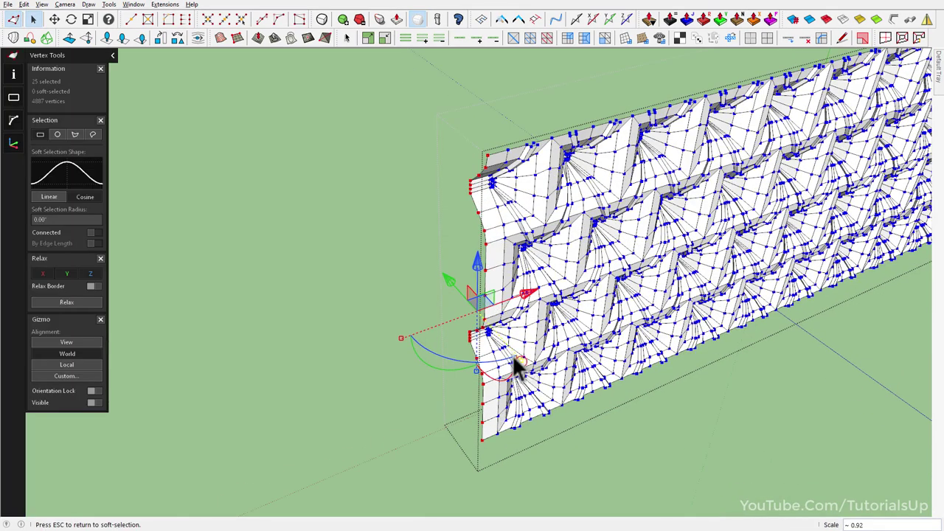
pyautogui.moveTo(518, 366); pyautogui.dragTo(466, 313)
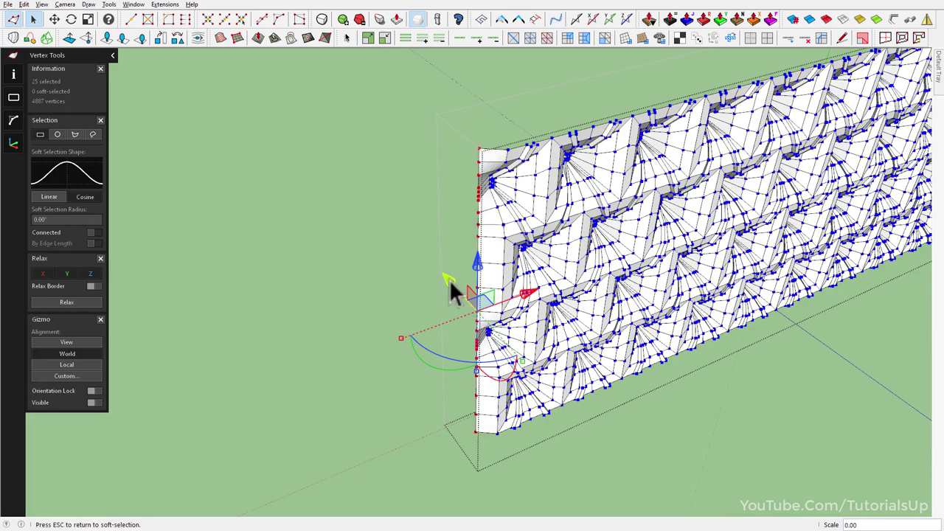
pyautogui.moveTo(452, 284)
pyautogui.mouseDown(button='middle')
pyautogui.moveTo(573, 338)
pyautogui.moveTo(552, 393)
pyautogui.mouseUp(button='middle')
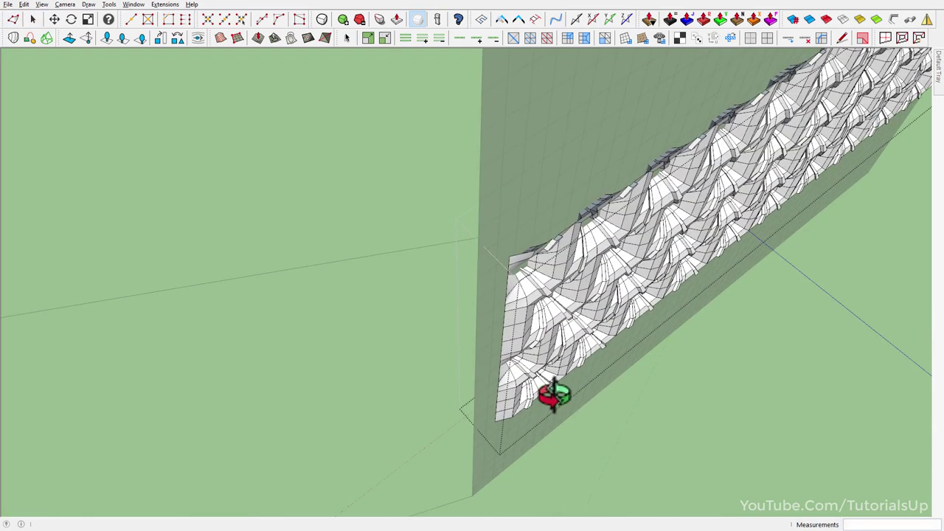
pyautogui.moveTo(489, 328)
pyautogui.mouseDown(button='middle')
pyautogui.moveTo(506, 359)
pyautogui.moveTo(622, 333)
pyautogui.mouseUp(button='middle')
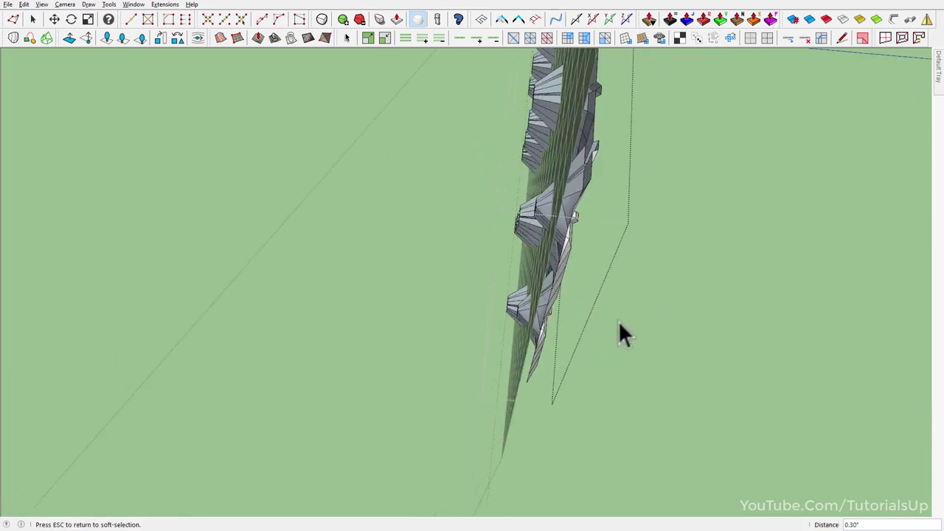
pyautogui.moveTo(506, 288)
pyautogui.mouseDown(button='middle')
pyautogui.moveTo(428, 306)
pyautogui.moveTo(446, 336)
pyautogui.moveTo(477, 337)
pyautogui.mouseUp(button='middle')
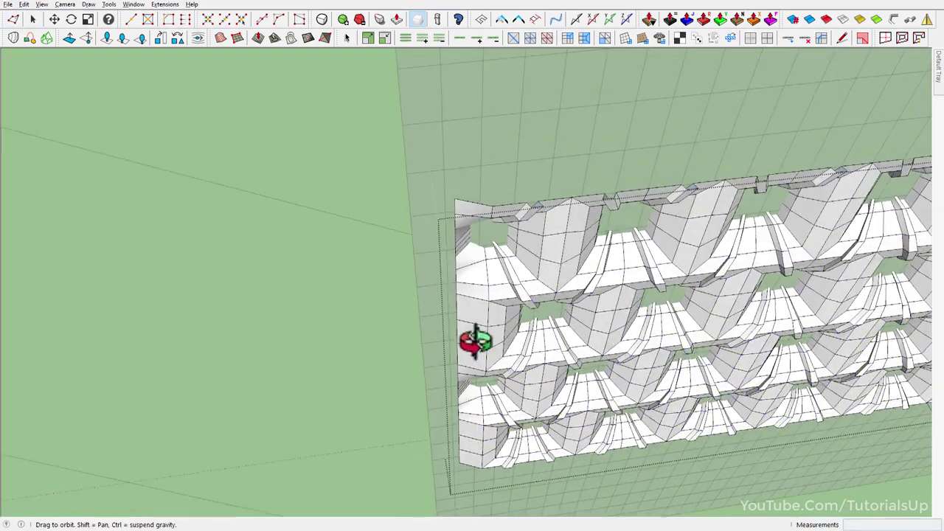
# Step: Move the lattice panel's left-edge vertex column to a new position with Vertex Tools
pyautogui.doubleClick(505, 362)
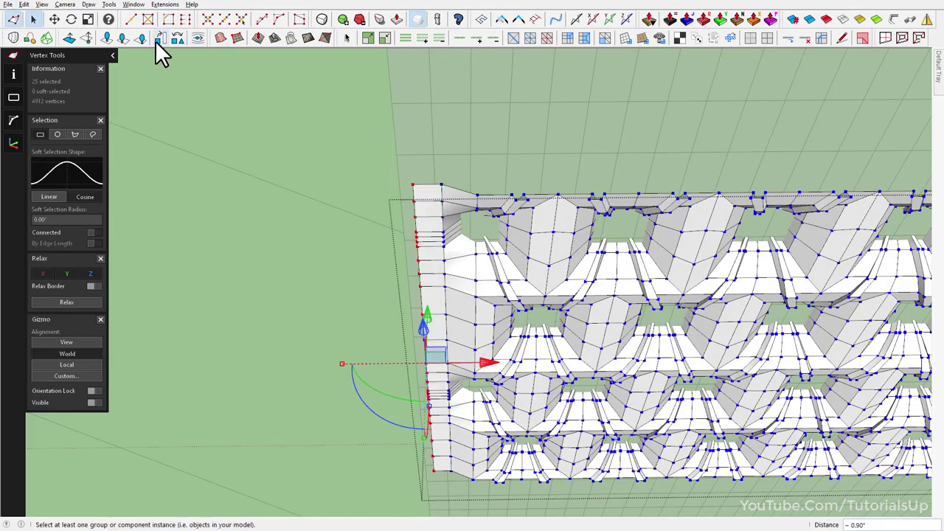
pyautogui.click(54, 18)
pyautogui.click(411, 185)
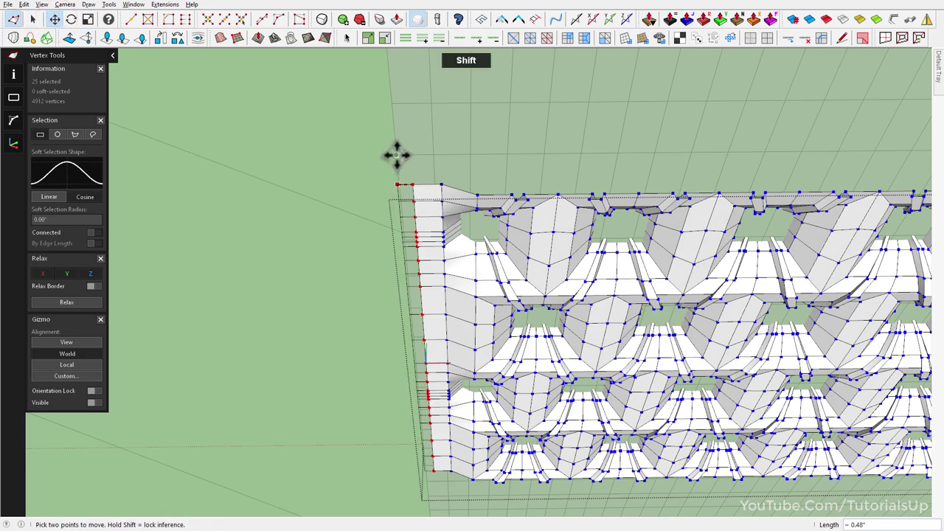
pyautogui.click(396, 155)
pyautogui.scroll(3, 445, 236)
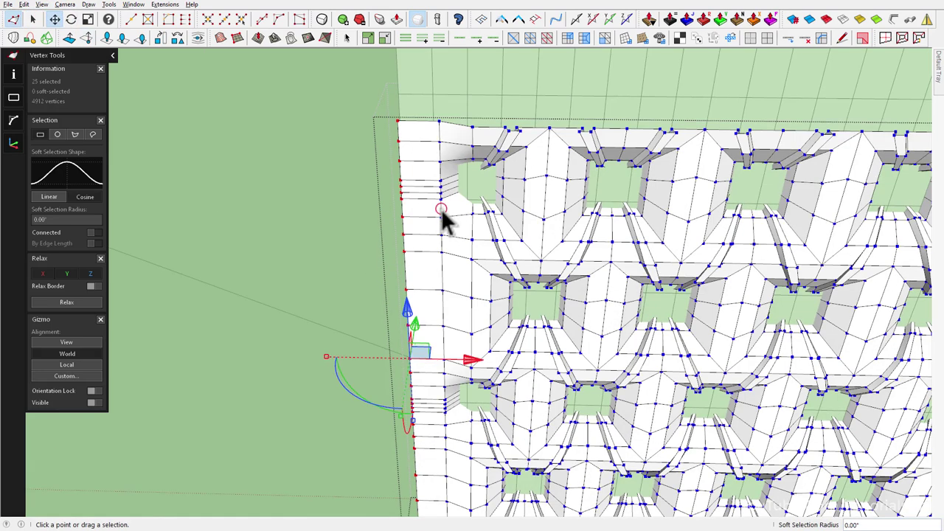
pyautogui.press('space')
pyautogui.doubleClick(476, 251)
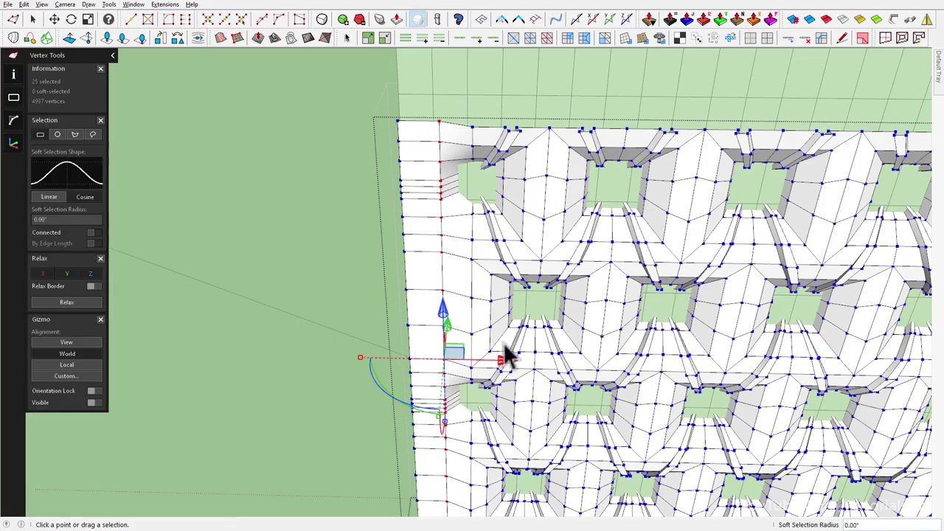
pyautogui.moveTo(501, 272); pyautogui.dragTo(508, 320, button='middle')
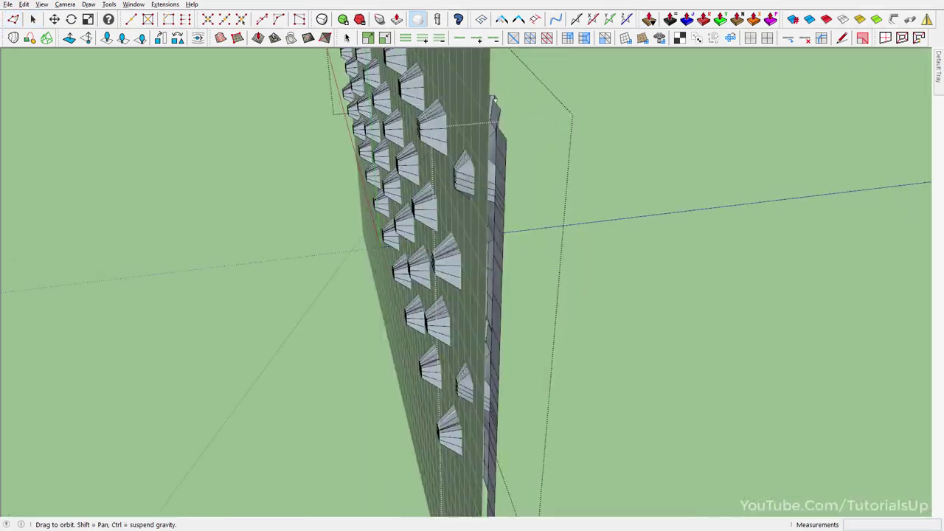
pyautogui.press('space')
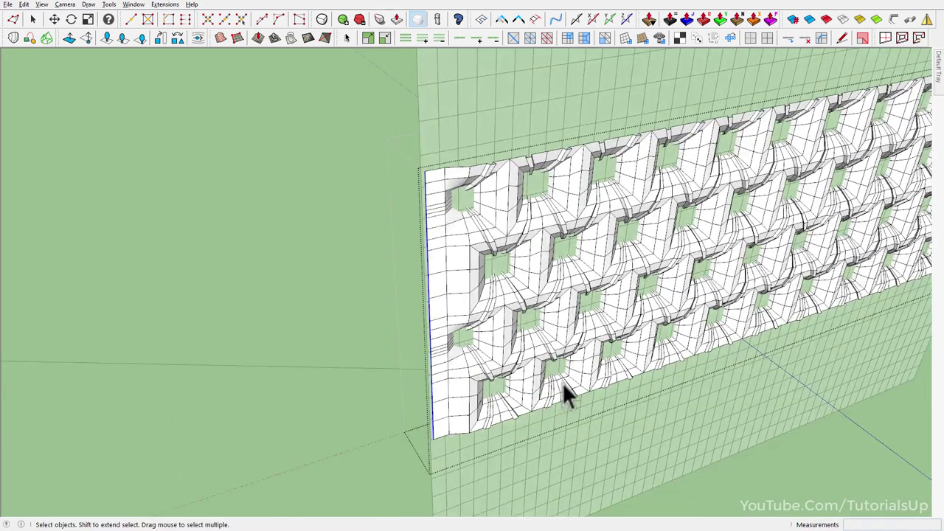
pyautogui.press('v')
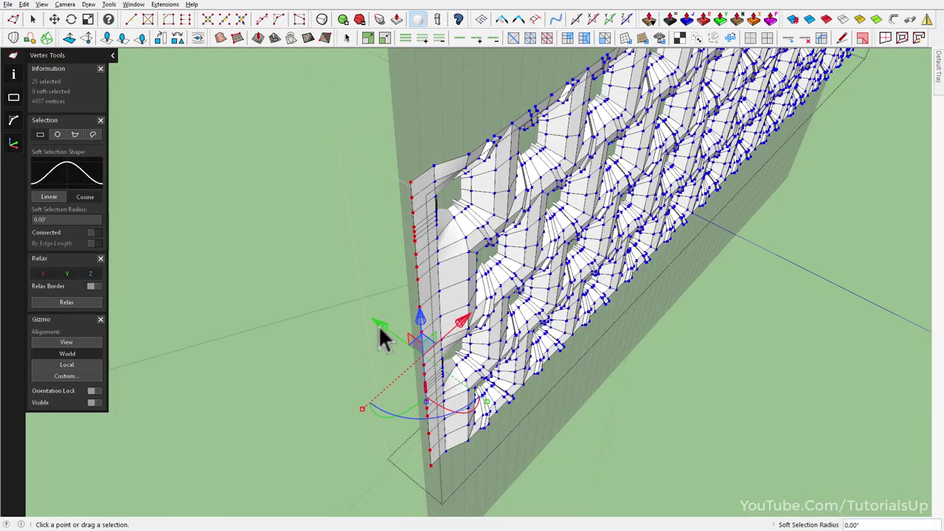
pyautogui.moveTo(378, 327); pyautogui.dragTo(361, 321)
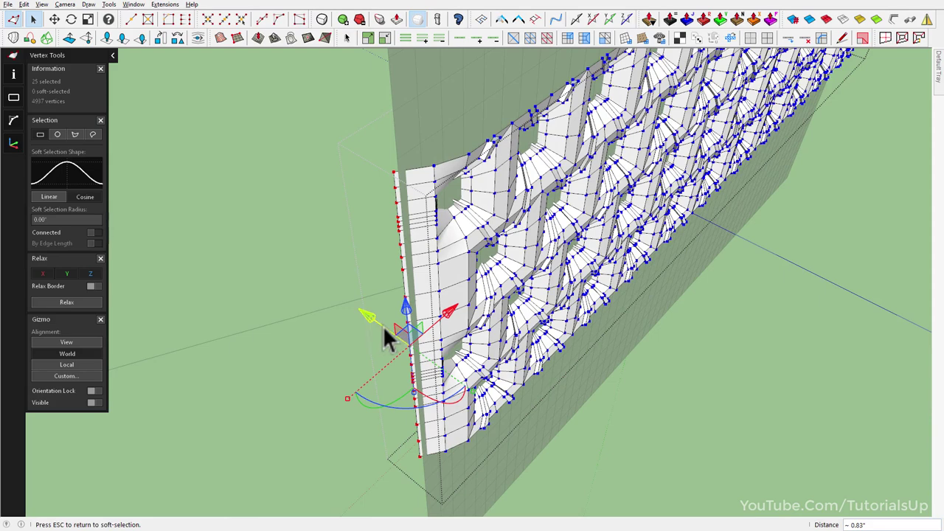
pyautogui.press('space')
# Step: Extrude the left edge outward into a 2.00" strip of faces using the green gizmo arrow
pyautogui.moveTo(393, 302); pyautogui.dragTo(381, 277, button='middle')
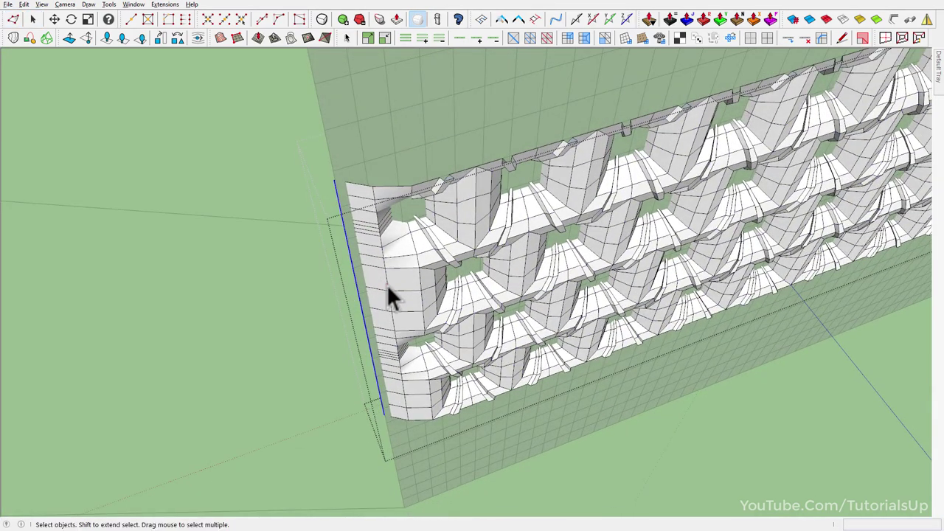
pyautogui.click(388, 286)
pyautogui.press('v')
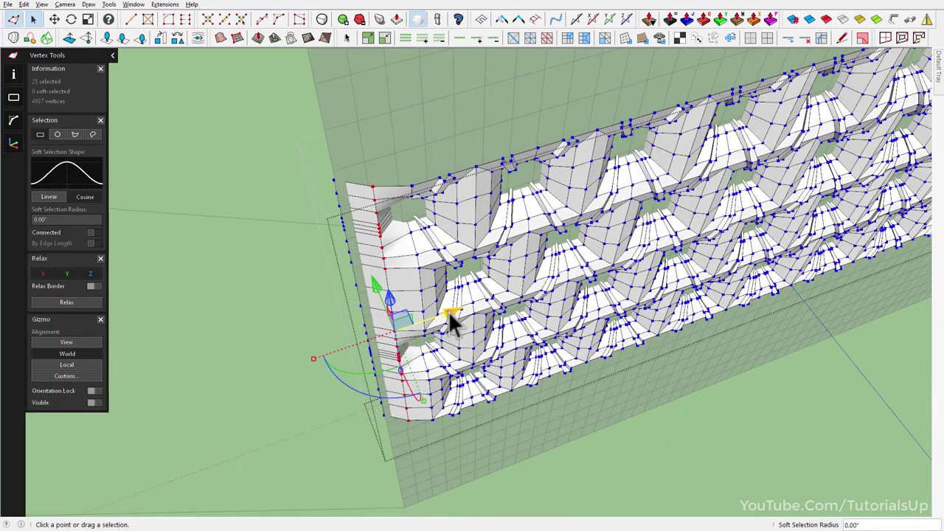
pyautogui.press('space')
pyautogui.moveTo(448, 316)
pyautogui.mouseDown(button='middle')
pyautogui.moveTo(525, 273)
pyautogui.moveTo(693, 317)
pyautogui.mouseUp(button='middle')
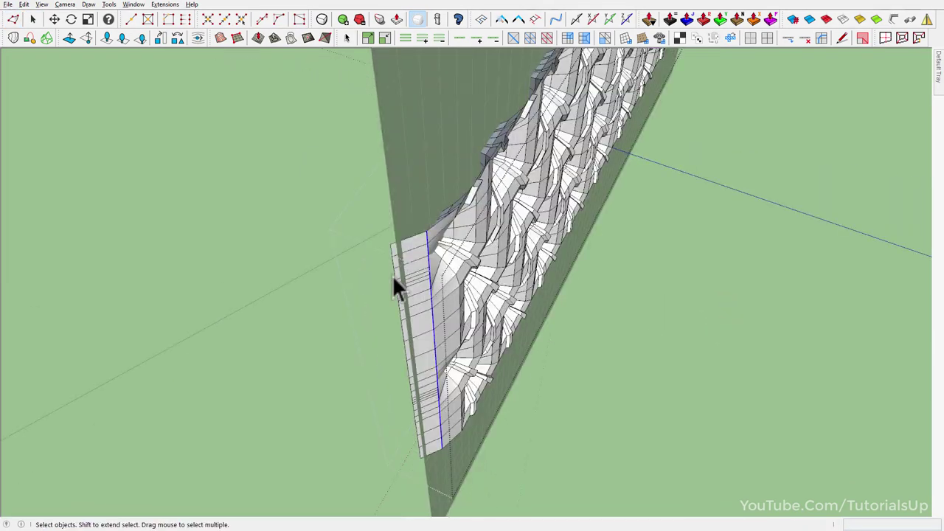
pyautogui.click(395, 275)
pyautogui.press('v')
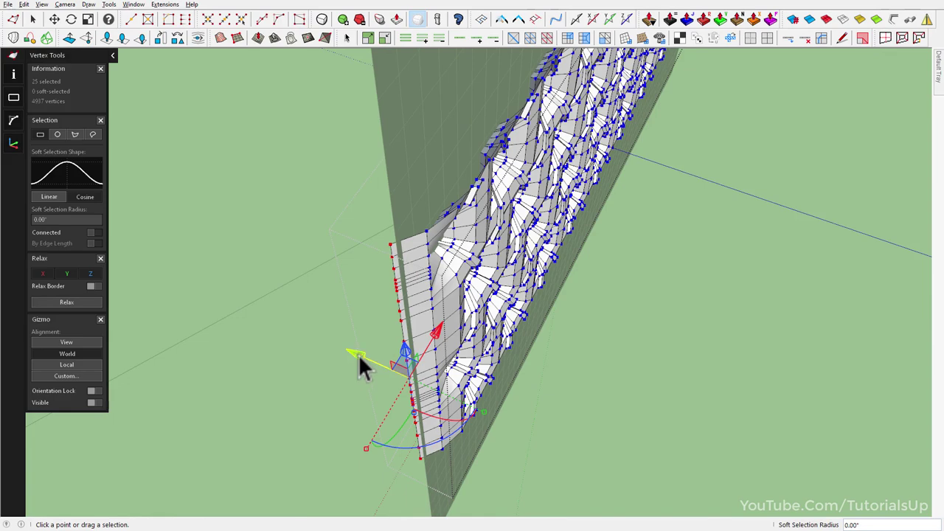
pyautogui.moveTo(357, 355); pyautogui.dragTo(398, 354)
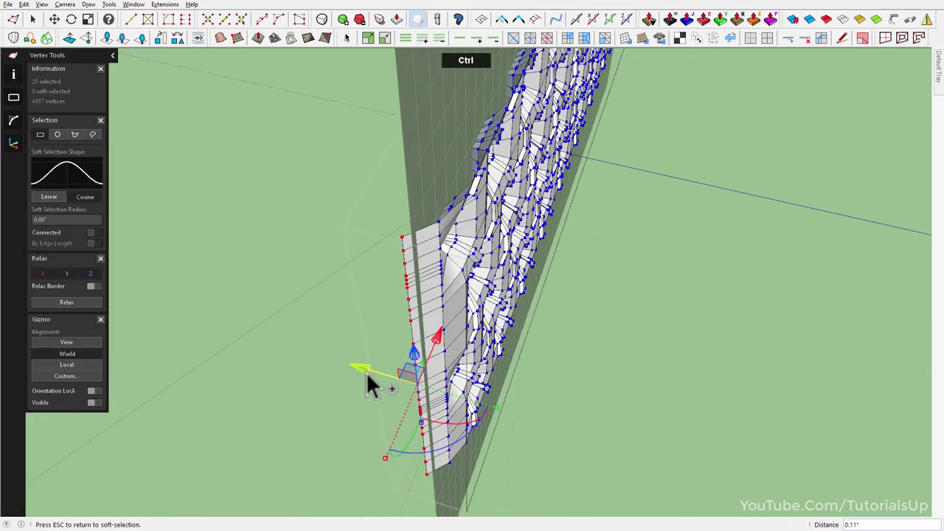
pyautogui.keyDown('ctrl'); pyautogui.moveTo(370, 383); pyautogui.dragTo(351, 382); pyautogui.keyUp('ctrl')
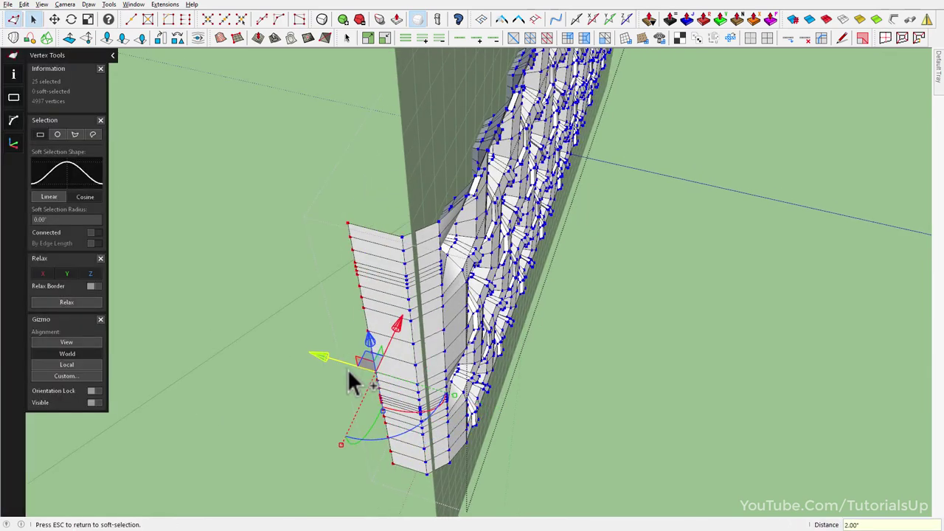
pyautogui.press('space')
pyautogui.moveTo(351, 382)
pyautogui.mouseDown(button='middle')
pyautogui.moveTo(493, 347)
pyautogui.moveTo(295, 74)
pyautogui.mouseUp(button='middle')
pyautogui.scroll(3, 394, 173)
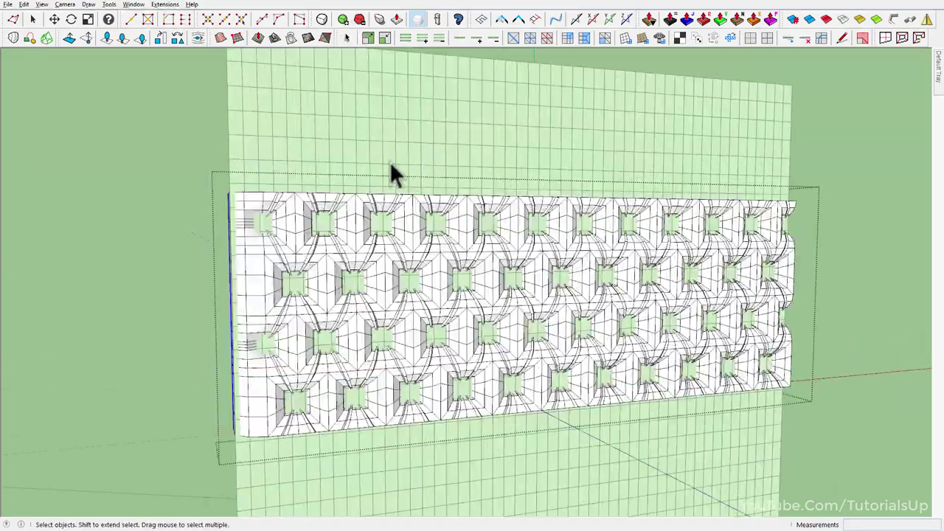
pyautogui.moveTo(394, 174)
pyautogui.mouseDown(button='middle')
pyautogui.moveTo(564, 253)
pyautogui.moveTo(449, 453)
pyautogui.moveTo(243, 258)
pyautogui.moveTo(373, 253)
pyautogui.moveTo(333, 206)
pyautogui.moveTo(372, 235)
pyautogui.mouseUp(button='middle')
pyautogui.click(702, 183)
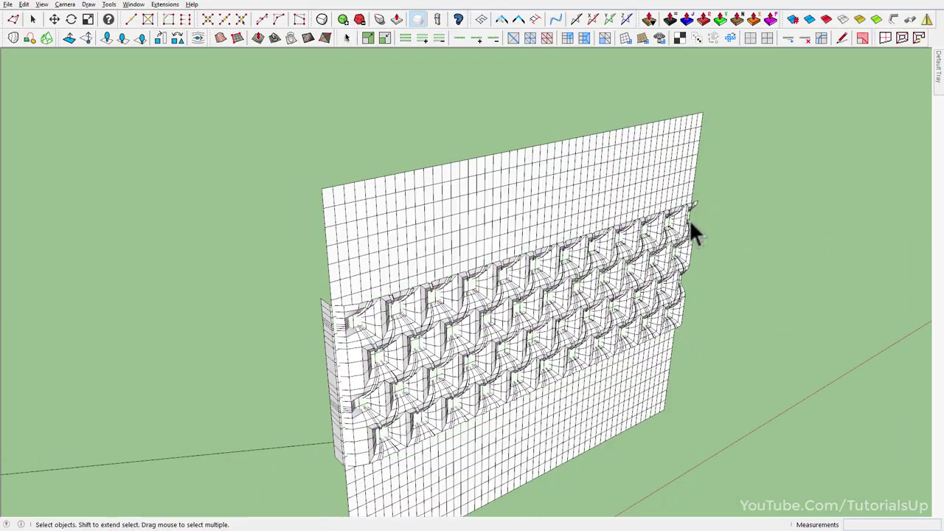
pyautogui.click(681, 223)
pyautogui.doubleClick(681, 224)
pyautogui.scroll(3, 689, 195)
pyautogui.scroll(2, 693, 207)
pyautogui.press('l')
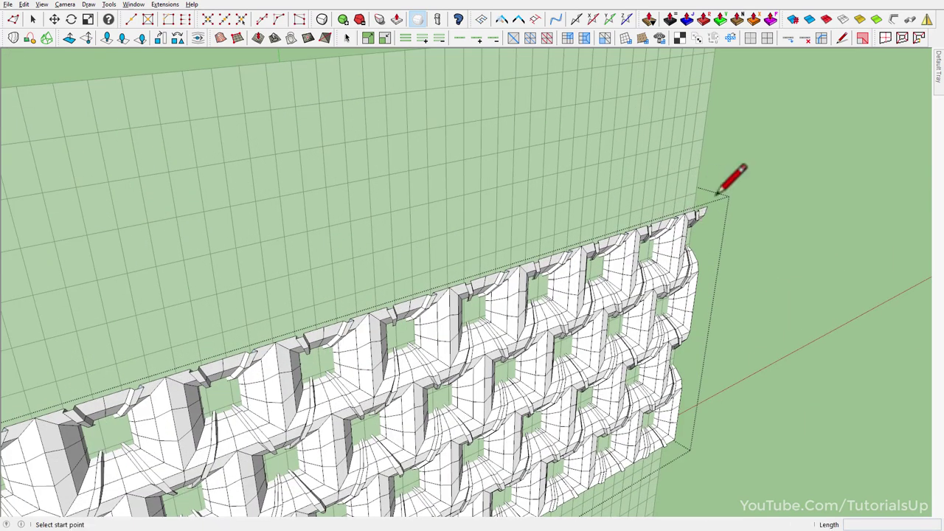
pyautogui.scroll(-1, 714, 188)
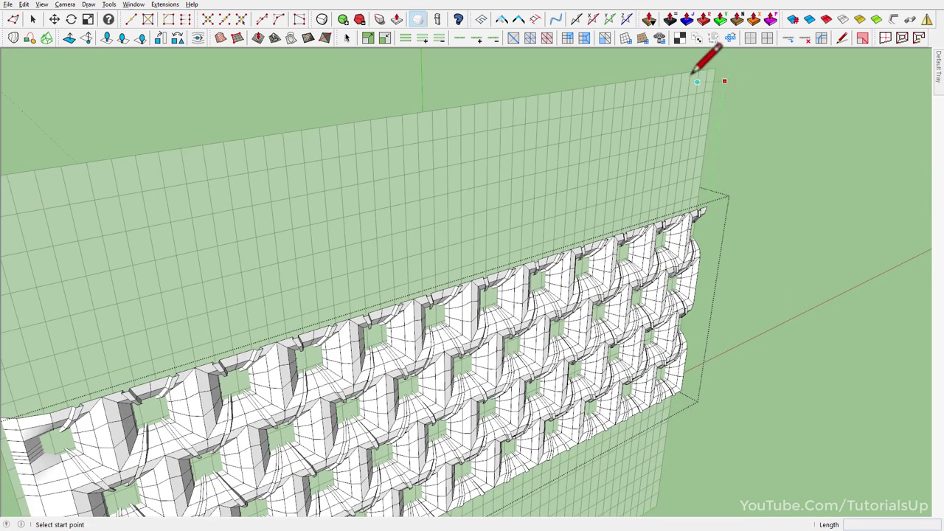
pyautogui.click(671, 74)
pyautogui.scroll(-3, 649, 89)
pyautogui.moveTo(624, 101)
pyautogui.mouseDown(button='middle')
pyautogui.moveTo(403, 152)
pyautogui.moveTo(221, 118)
pyautogui.mouseUp(button='middle')
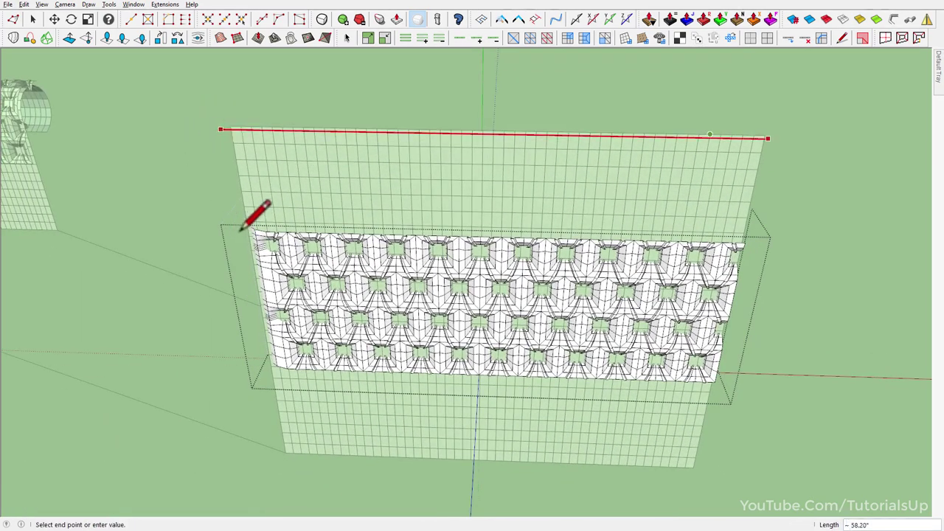
pyautogui.scroll(3, 244, 228)
pyautogui.keyDown('shift'); pyautogui.moveTo(248, 211); pyautogui.dragTo(326, 396, button='middle'); pyautogui.keyUp('shift')
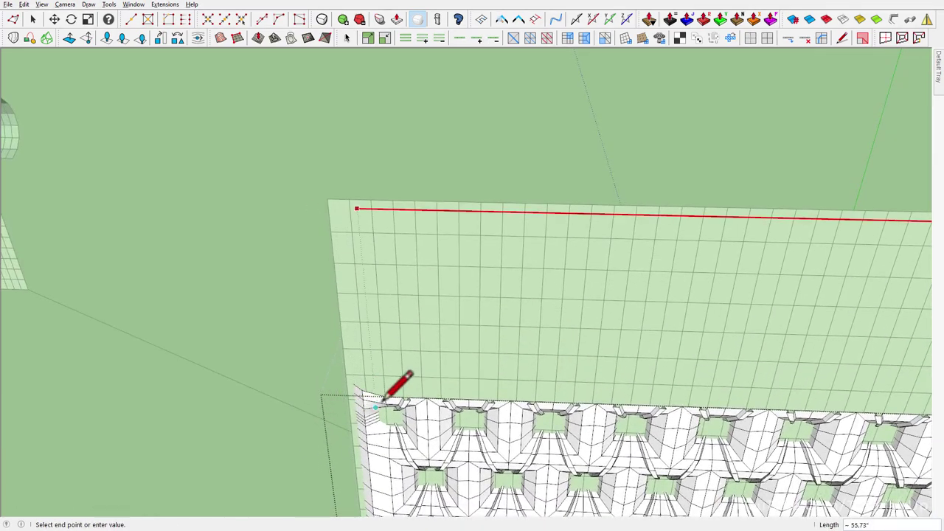
pyautogui.scroll(-2, 385, 396)
pyautogui.scroll(-2, 326, 259)
pyautogui.moveTo(327, 258)
pyautogui.mouseDown(button='middle')
pyautogui.moveTo(483, 299)
pyautogui.moveTo(411, 316)
pyautogui.moveTo(381, 433)
pyautogui.mouseUp(button='middle')
pyautogui.press('space')
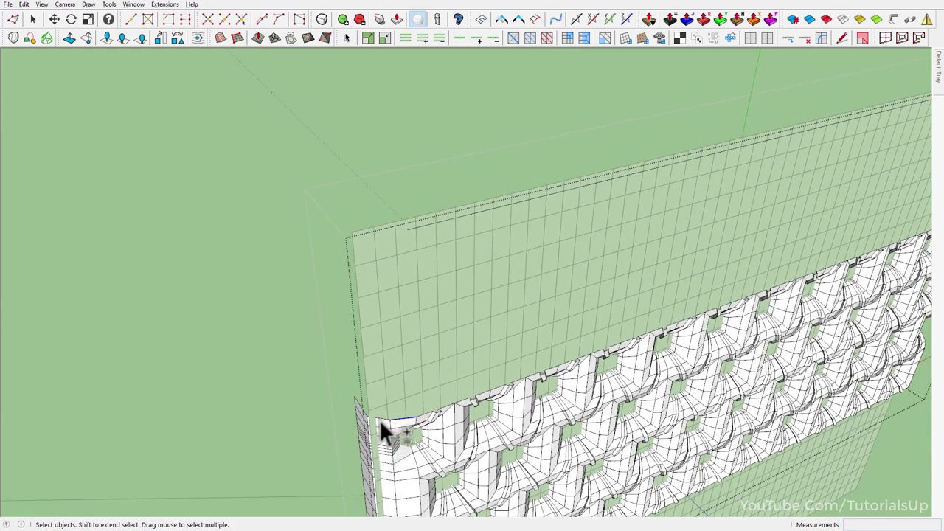
# Step: Copy the lattice's short top-left edge to the grid surface's top-left corner
pyautogui.click(381, 418)
pyautogui.press('m')
pyautogui.press('ctrl')
pyautogui.click(415, 418)
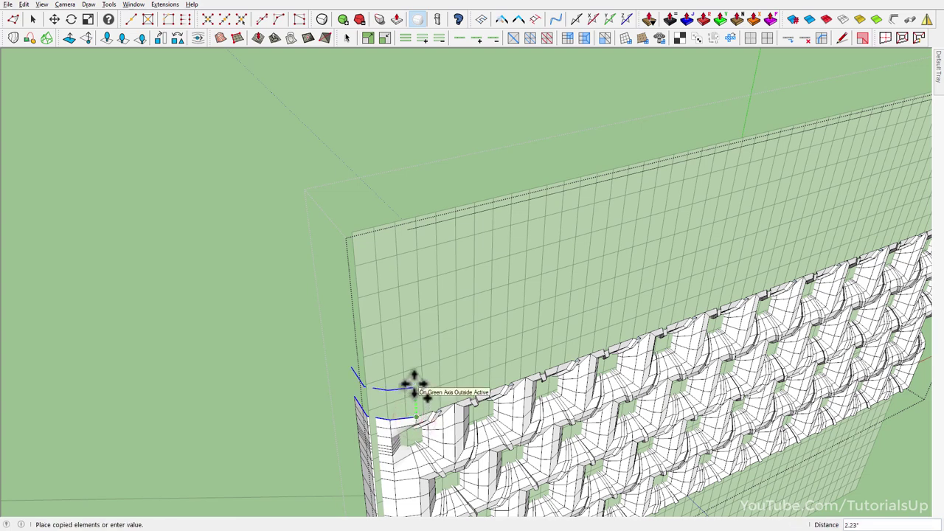
pyautogui.click(409, 230)
pyautogui.press('space')
# Step: Window-select the lattice's whole top edge from a frontal view
pyautogui.moveTo(327, 250)
pyautogui.mouseDown(button='middle')
pyautogui.moveTo(506, 297)
pyautogui.moveTo(628, 213)
pyautogui.moveTo(350, 259)
pyautogui.moveTo(432, 295)
pyautogui.moveTo(440, 313)
pyautogui.moveTo(347, 243)
pyautogui.moveTo(344, 263)
pyautogui.mouseUp(button='middle')
pyautogui.scroll(3, 590, 181)
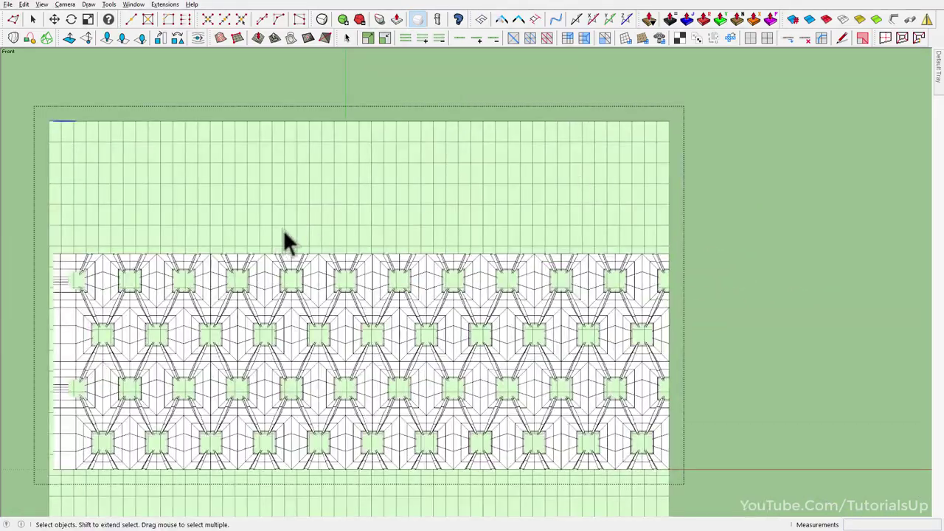
pyautogui.moveTo(36, 237); pyautogui.dragTo(754, 254)
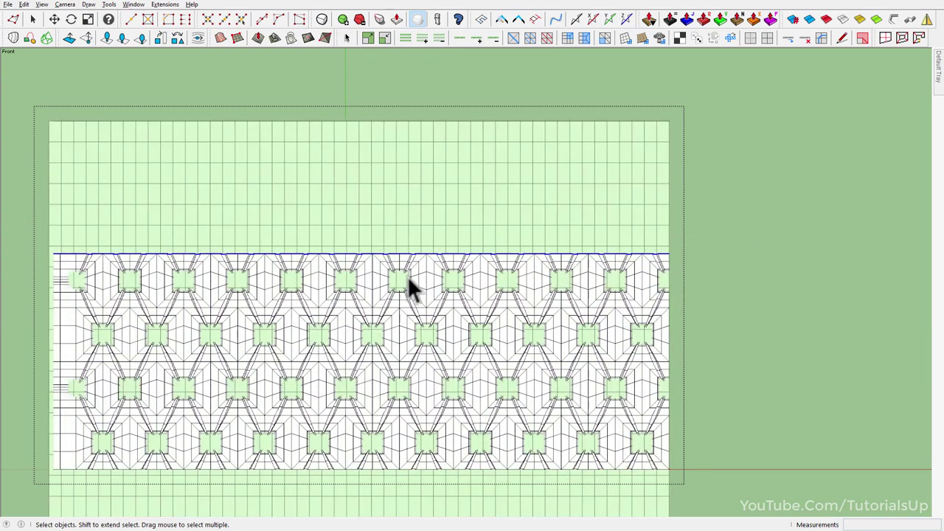
pyautogui.moveTo(409, 280)
pyautogui.mouseDown(button='middle')
pyautogui.moveTo(620, 431)
pyautogui.moveTo(166, 426)
pyautogui.mouseUp(button='middle')
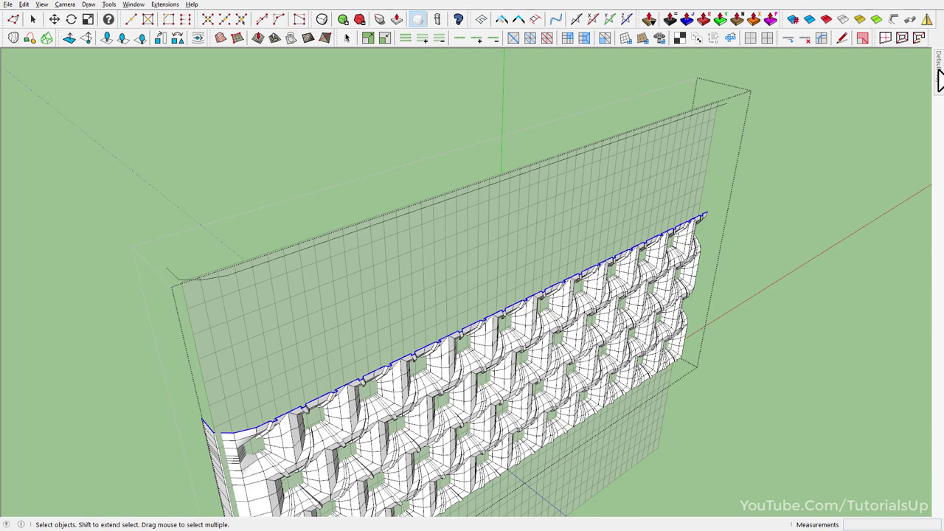
# Step: Divide the grid surface's top edge into 110 segments and add the corner segment to the selection
pyautogui.click(938, 71)
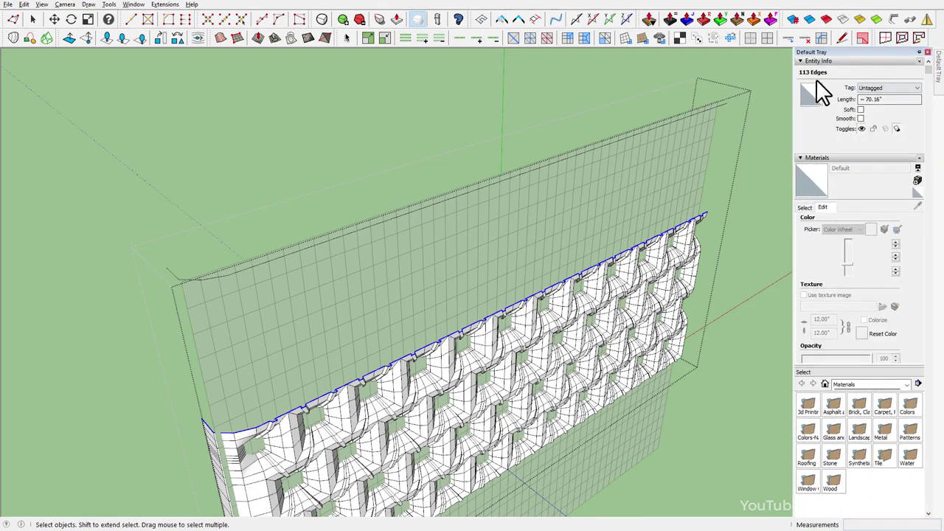
pyautogui.moveTo(455, 262); pyautogui.dragTo(452, 254, button='middle')
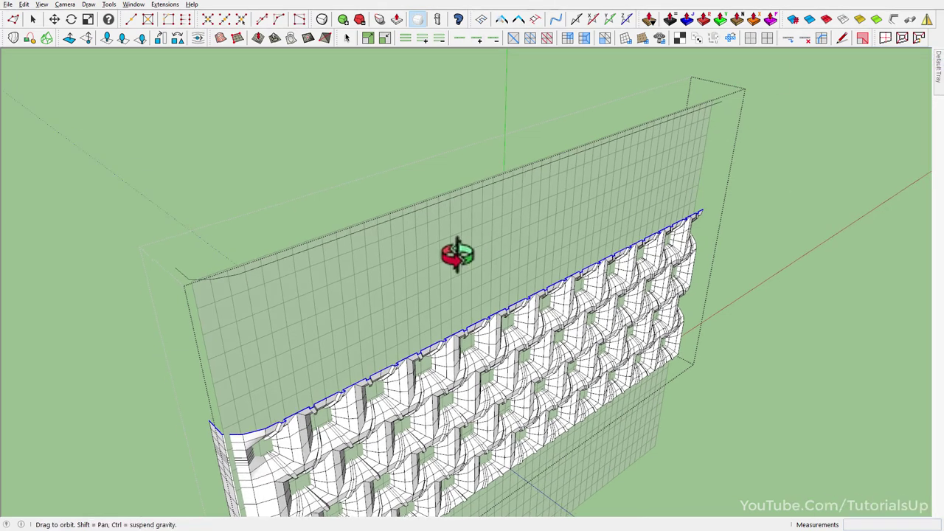
pyautogui.click(251, 265)
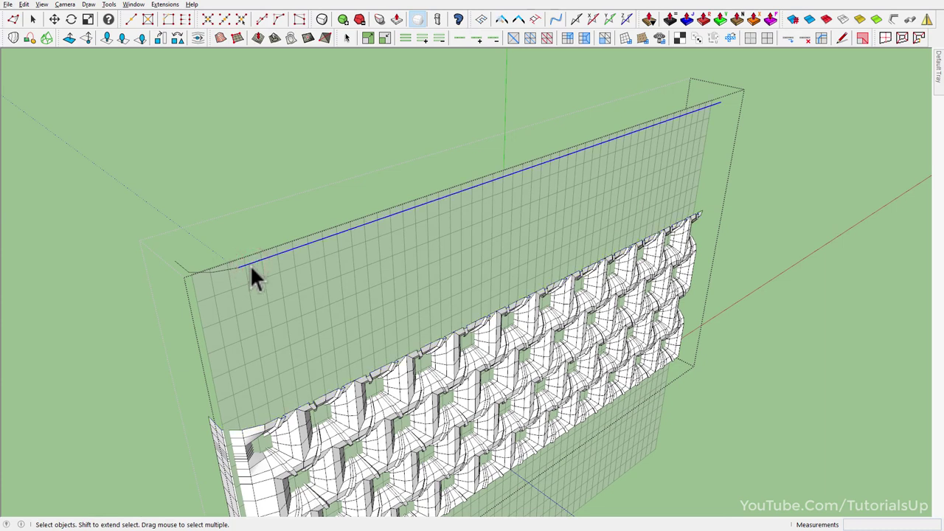
pyautogui.click(207, 273)
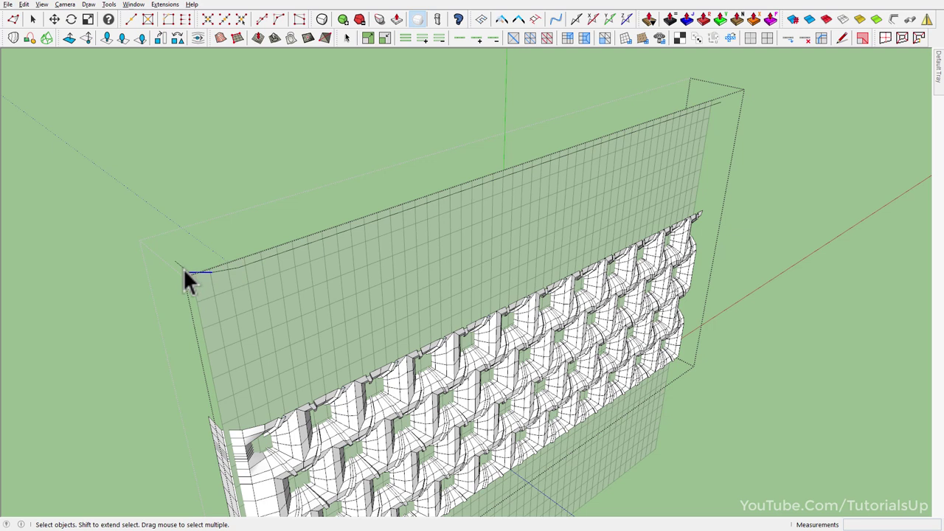
pyautogui.click(243, 266)
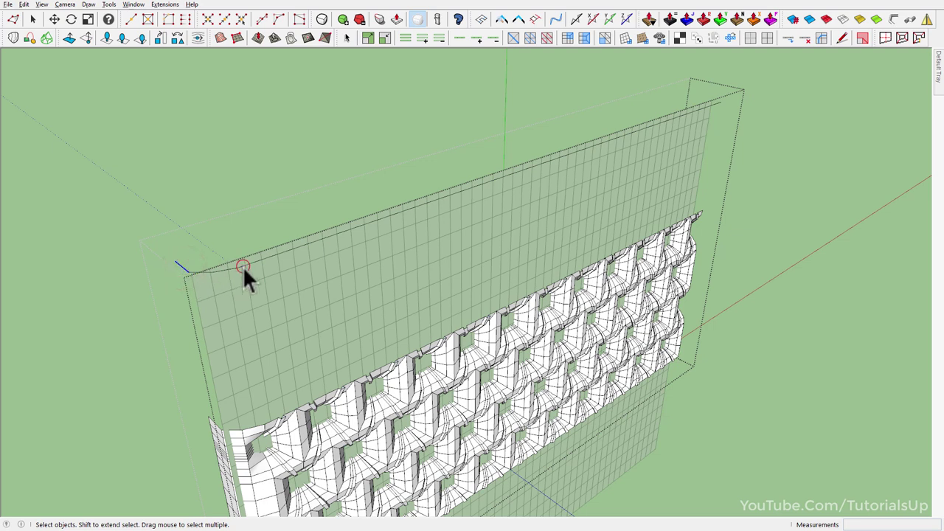
pyautogui.rightClick(606, 146)
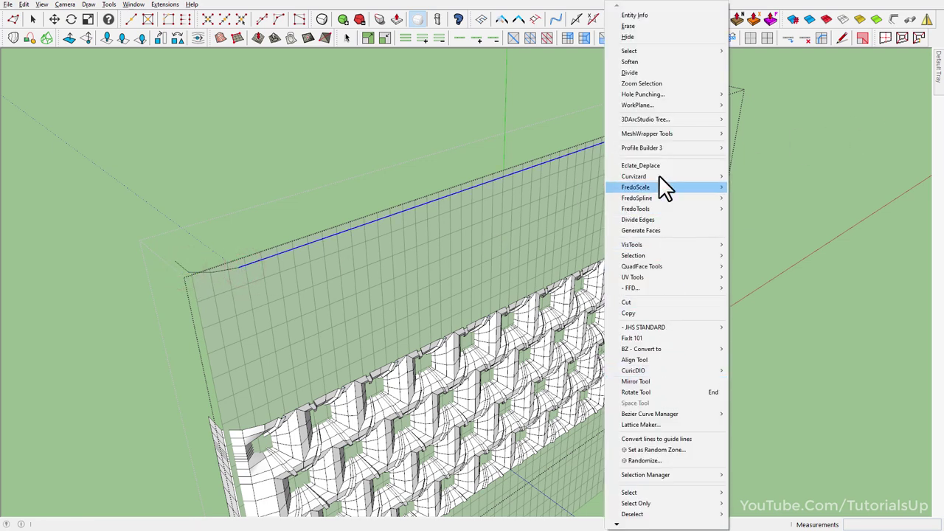
pyautogui.click(656, 74)
pyautogui.write('11')
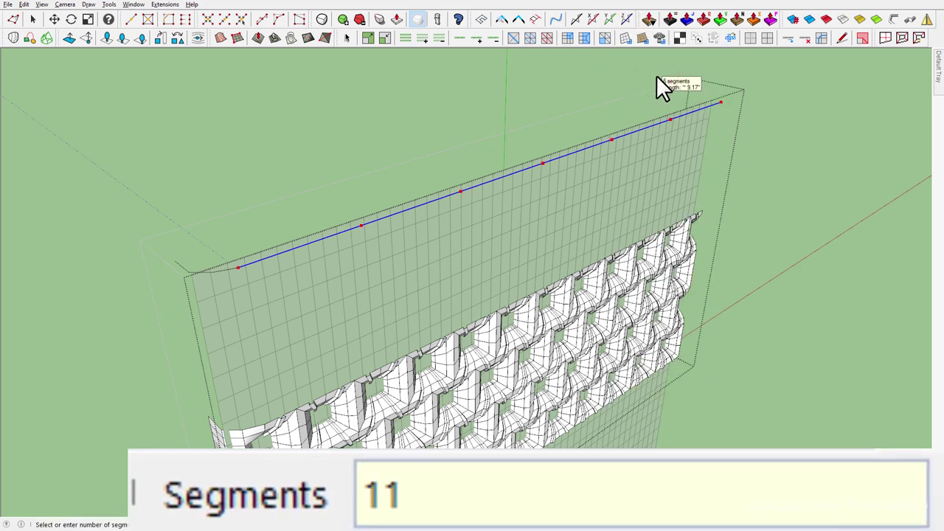
pyautogui.write('0')
pyautogui.press('Return')
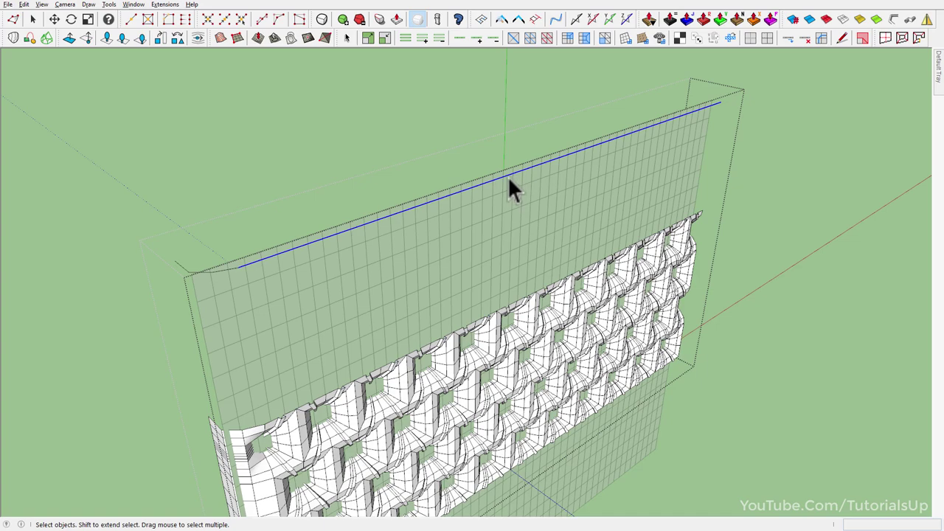
pyautogui.click(507, 176)
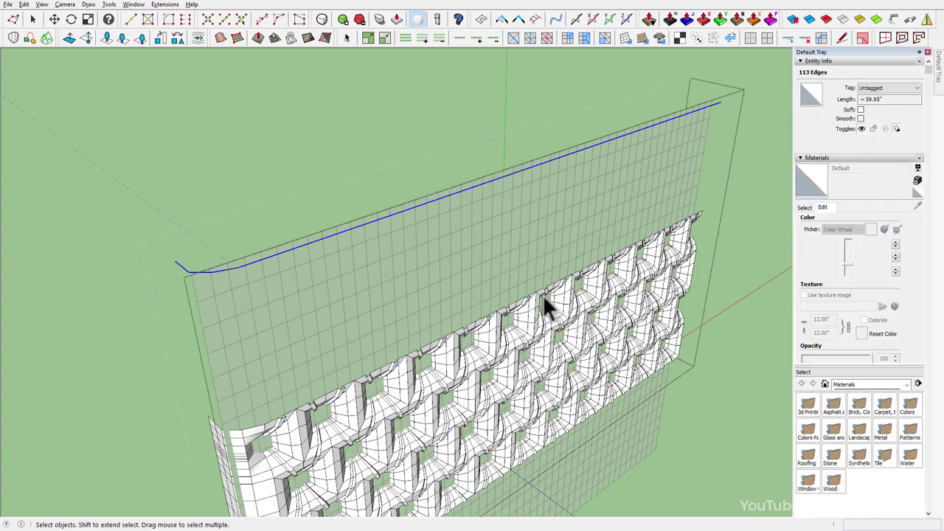
# Step: Window-select the lattice panel's top edge in a flat front view
pyautogui.moveTo(545, 306); pyautogui.dragTo(316, 168, button='middle')
pyautogui.scroll(2, 473, 92)
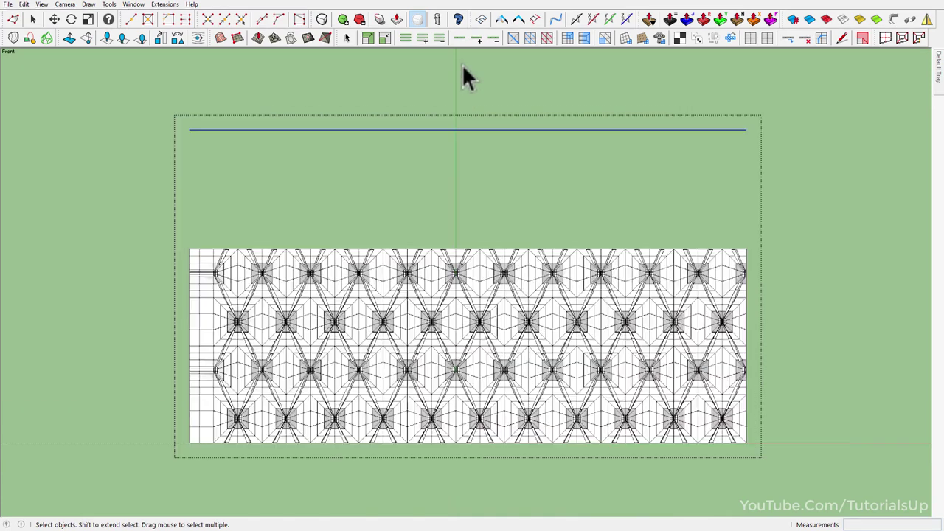
pyautogui.scroll(1, 464, 65)
pyautogui.moveTo(27, 138); pyautogui.dragTo(890, 336)
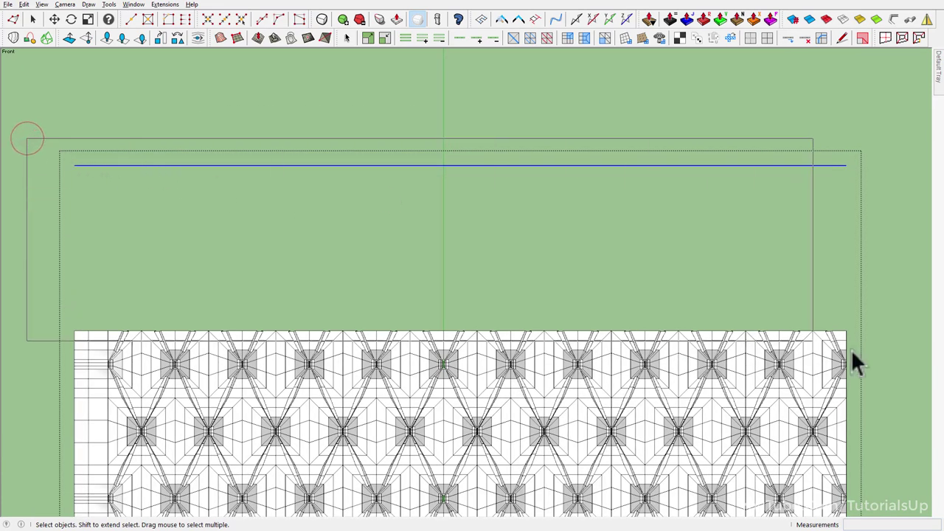
pyautogui.moveTo(538, 250)
pyautogui.mouseDown(button='middle')
pyautogui.moveTo(401, 396)
pyautogui.moveTo(376, 302)
pyautogui.moveTo(91, 258)
pyautogui.mouseUp(button='middle')
pyautogui.scroll(1, 91, 249)
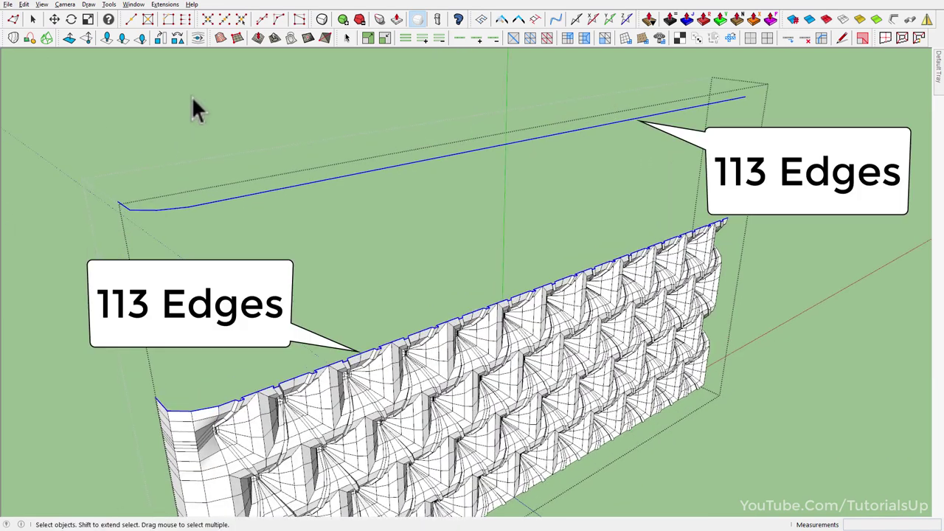
# Step: Loft a band from the lattice's top edge to the upper curve with Curviloft, 8 segments
pyautogui.click(12, 40)
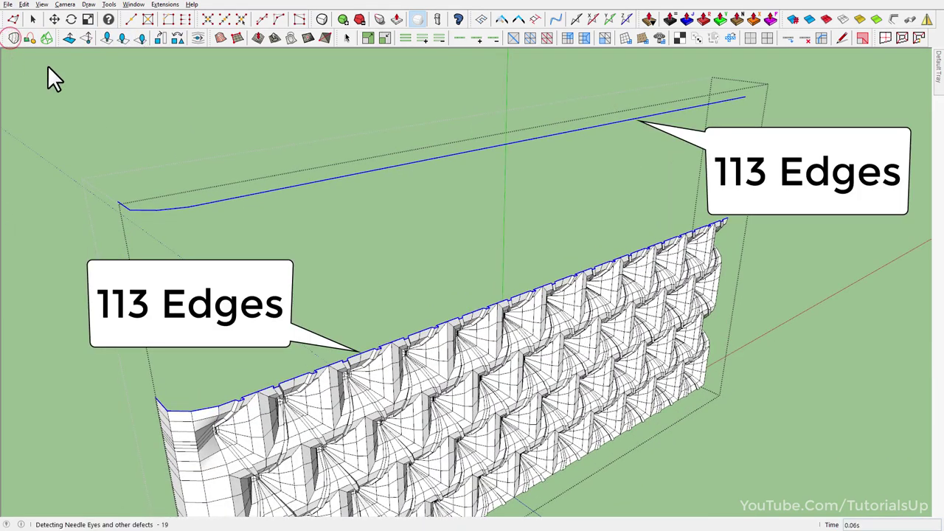
pyautogui.press('Return')
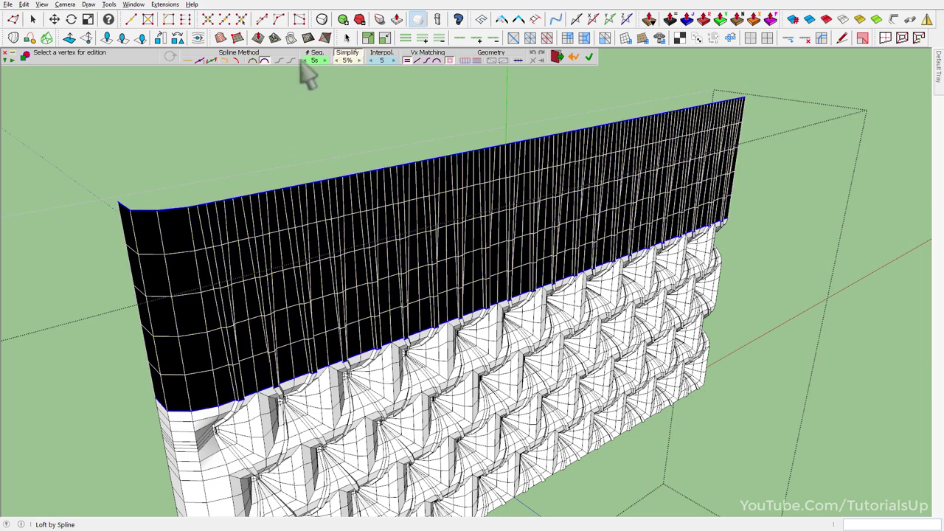
pyautogui.click(317, 62)
pyautogui.write('8')
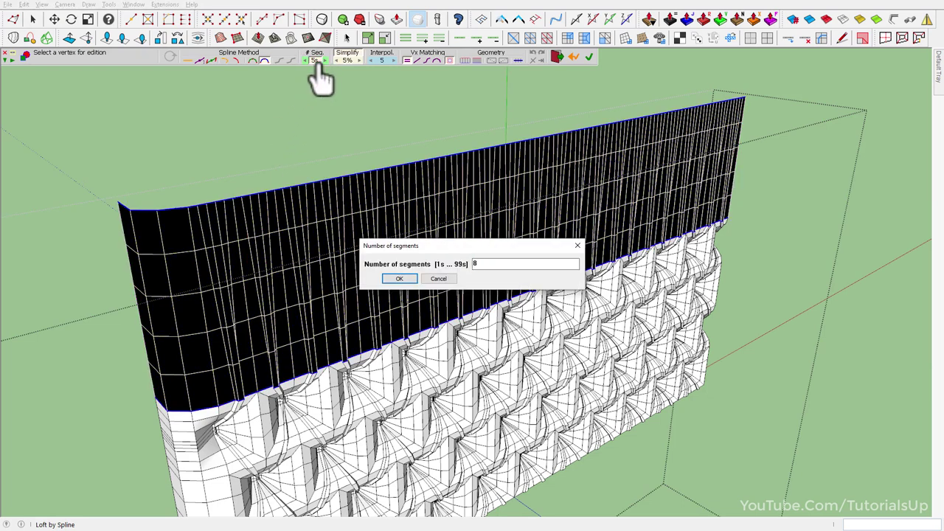
pyautogui.press('Return')
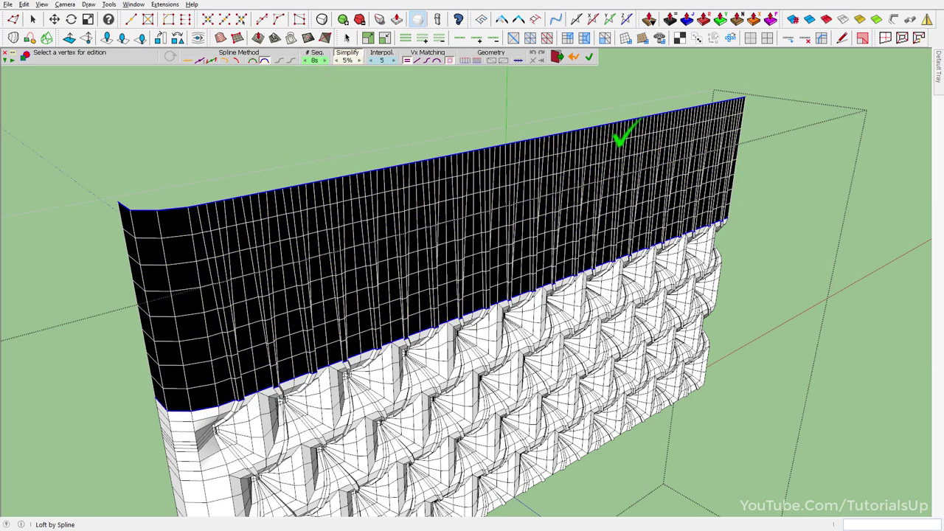
pyautogui.scroll(-2, 590, 111)
pyautogui.scroll(2, 573, 93)
pyautogui.click(568, 90)
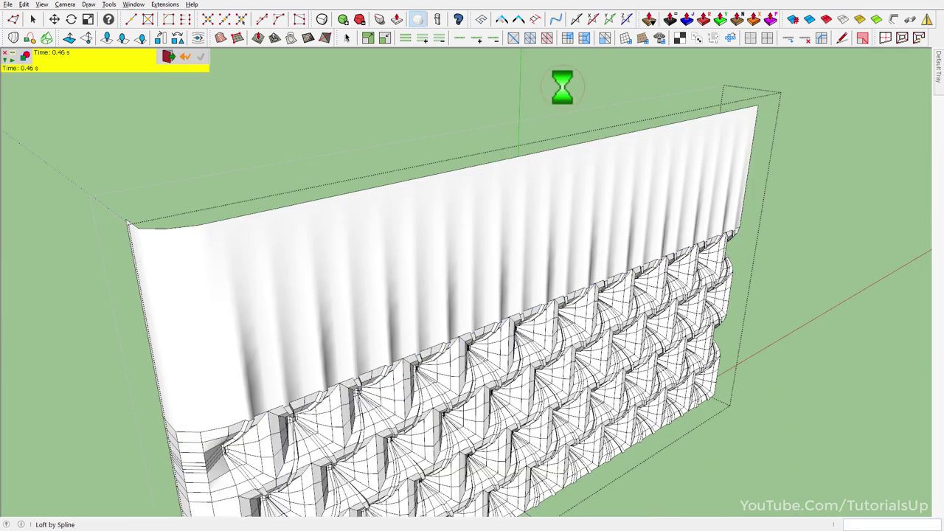
pyautogui.click(576, 194)
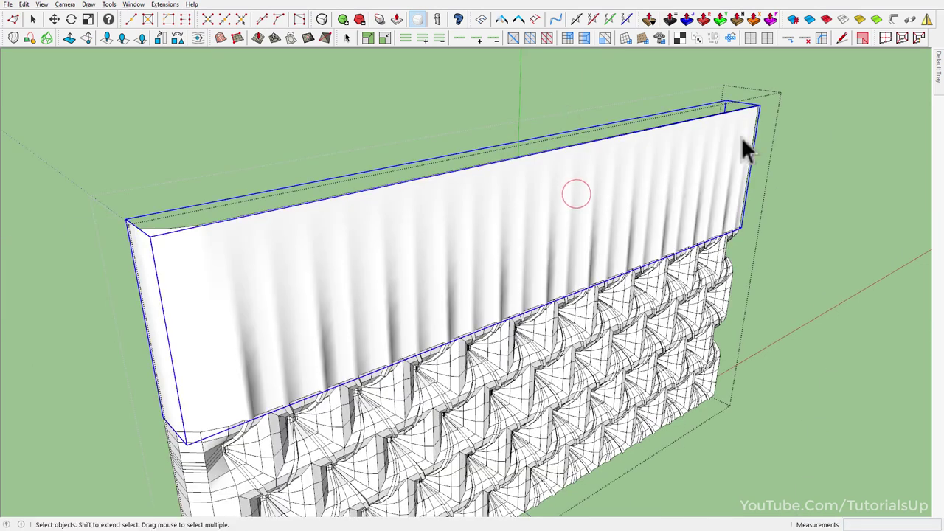
# Step: Unsmooth the loft band's quad edges, inspect it, and explode it into the wall
pyautogui.click(765, 39)
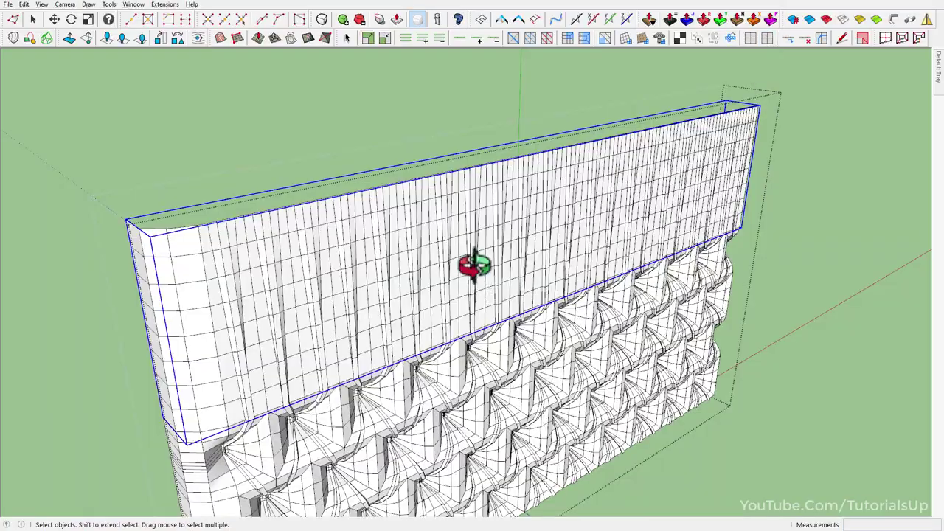
pyautogui.moveTo(475, 266)
pyautogui.mouseDown(button='middle')
pyautogui.moveTo(632, 258)
pyautogui.moveTo(552, 289)
pyautogui.mouseUp(button='middle')
pyautogui.scroll(3, 545, 258)
pyautogui.moveTo(538, 236)
pyautogui.mouseDown(button='middle')
pyautogui.moveTo(438, 410)
pyautogui.moveTo(556, 273)
pyautogui.moveTo(258, 177)
pyautogui.mouseUp(button='middle')
pyautogui.scroll(2, 544, 358)
pyautogui.scroll(3, 451, 372)
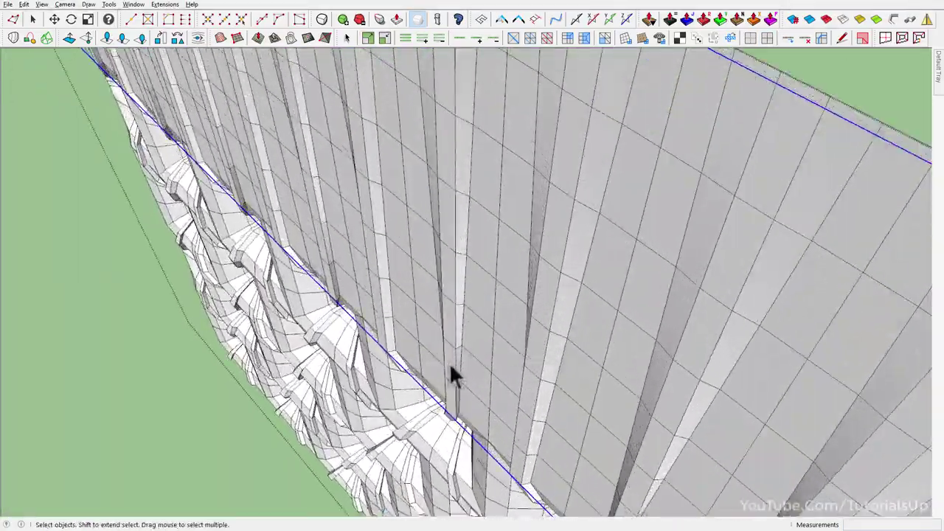
pyautogui.moveTo(450, 368)
pyautogui.mouseDown(button='middle')
pyautogui.moveTo(472, 274)
pyautogui.moveTo(574, 418)
pyautogui.moveTo(660, 251)
pyautogui.moveTo(550, 236)
pyautogui.mouseUp(button='middle')
pyautogui.scroll(-3, 574, 418)
pyautogui.rightClick(548, 204)
pyautogui.click(576, 86)
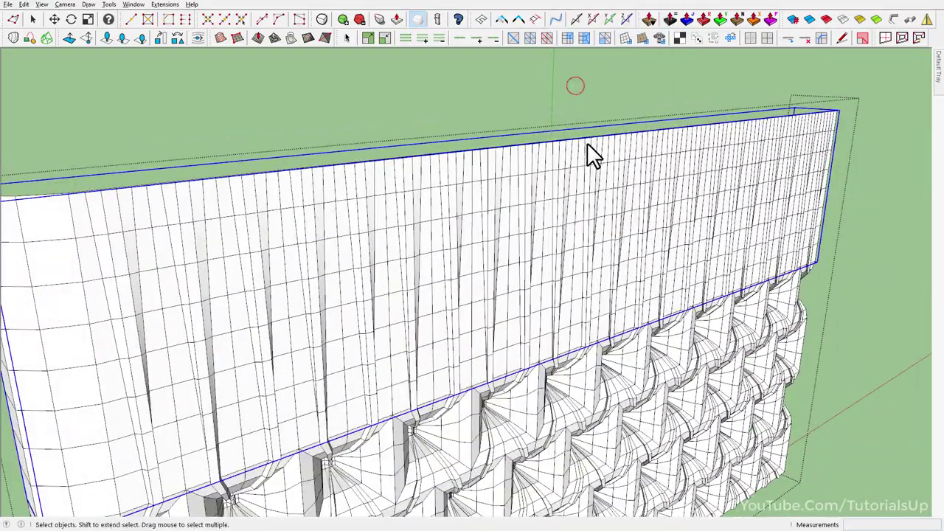
pyautogui.scroll(-3, 590, 166)
pyautogui.scroll(-2, 565, 225)
# Step: Select the connected wall and orbit down toward its bottom edge
pyautogui.tripleClick(561, 218)
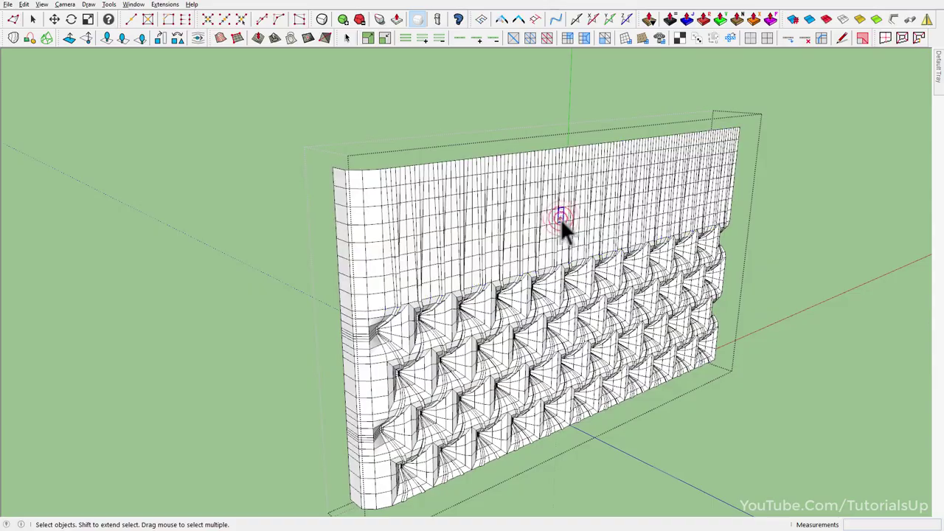
pyautogui.moveTo(514, 220)
pyautogui.mouseDown(button='middle')
pyautogui.moveTo(502, 295)
pyautogui.moveTo(375, 210)
pyautogui.moveTo(474, 474)
pyautogui.moveTo(424, 413)
pyautogui.moveTo(432, 312)
pyautogui.moveTo(432, 362)
pyautogui.moveTo(323, 349)
pyautogui.moveTo(633, 343)
pyautogui.mouseUp(button='middle')
pyautogui.click(374, 211)
pyautogui.press('t')
pyautogui.scroll(3, 738, 371)
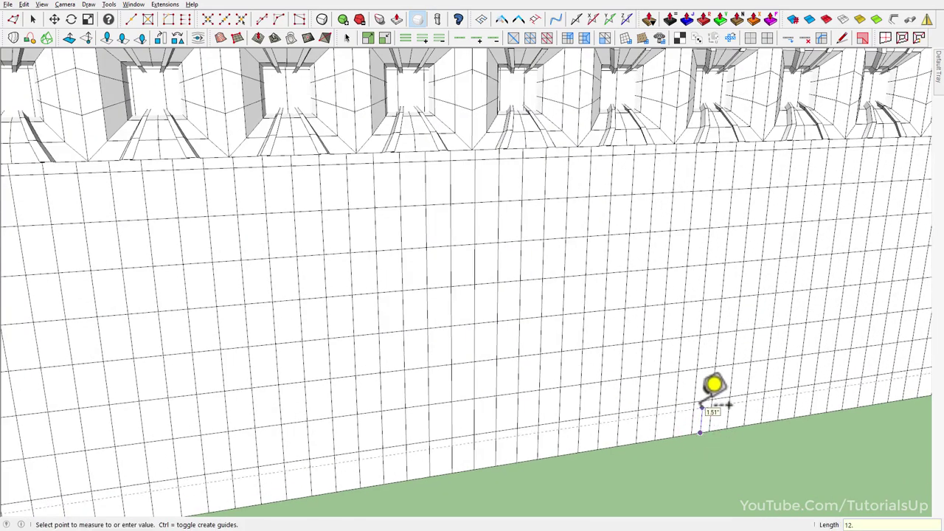
pyautogui.scroll(-5, 714, 391)
pyautogui.moveTo(714, 390)
pyautogui.mouseDown(button='middle')
pyautogui.moveTo(626, 337)
pyautogui.moveTo(680, 418)
pyautogui.mouseUp(button='middle')
pyautogui.press('space')
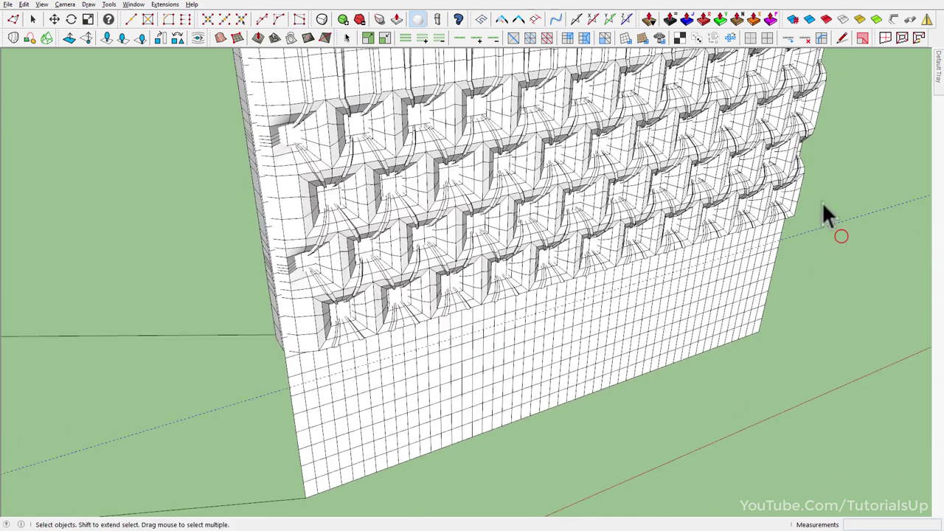
pyautogui.scroll(3, 804, 244)
pyautogui.press('m')
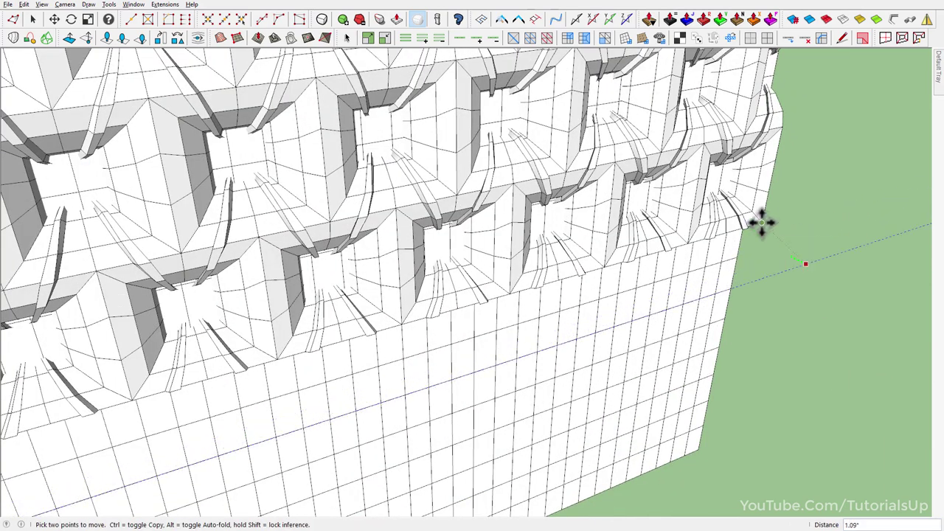
pyautogui.press('space')
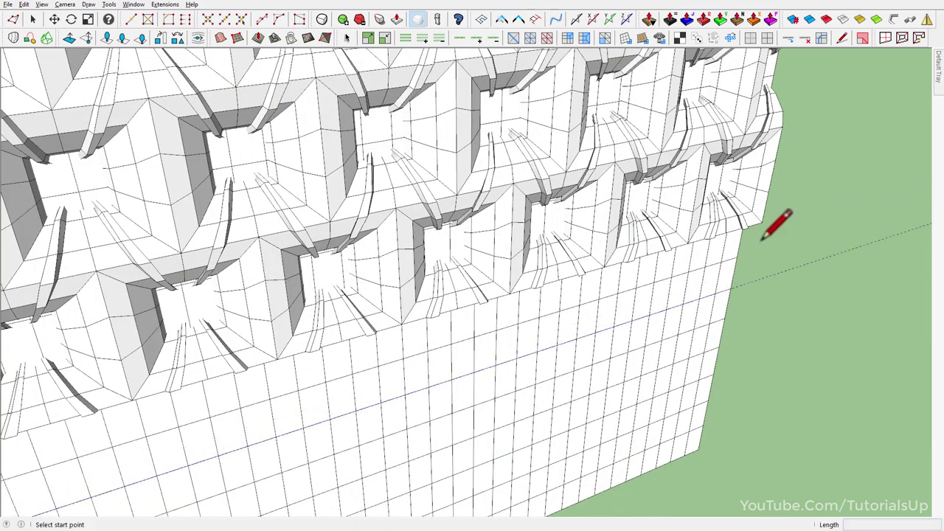
# Step: Open the wall group and start the lower guide line at its bottom corner
pyautogui.doubleClick(759, 212)
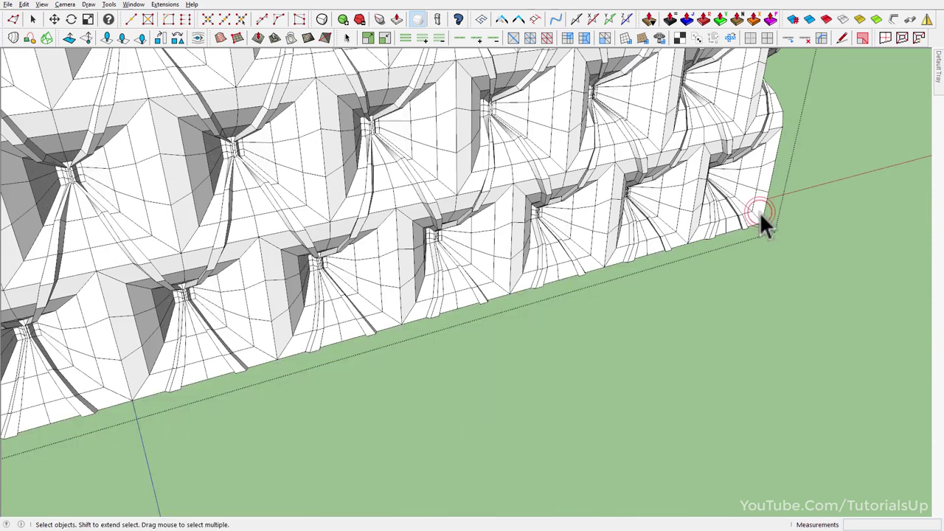
pyautogui.press('l')
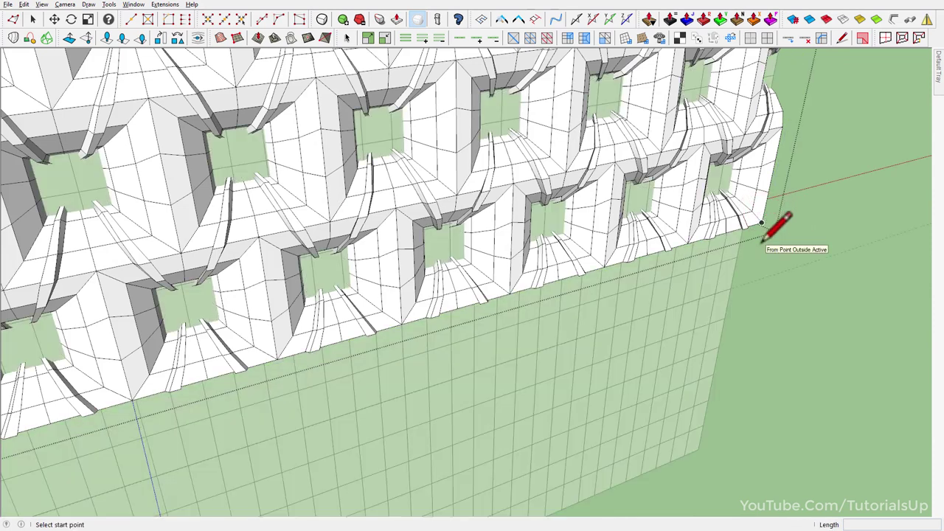
pyautogui.click(748, 282)
pyautogui.moveTo(790, 268)
pyautogui.mouseDown(button='middle')
pyautogui.moveTo(817, 252)
pyautogui.moveTo(312, 443)
pyautogui.moveTo(331, 426)
pyautogui.mouseUp(button='middle')
pyautogui.scroll(3, 396, 385)
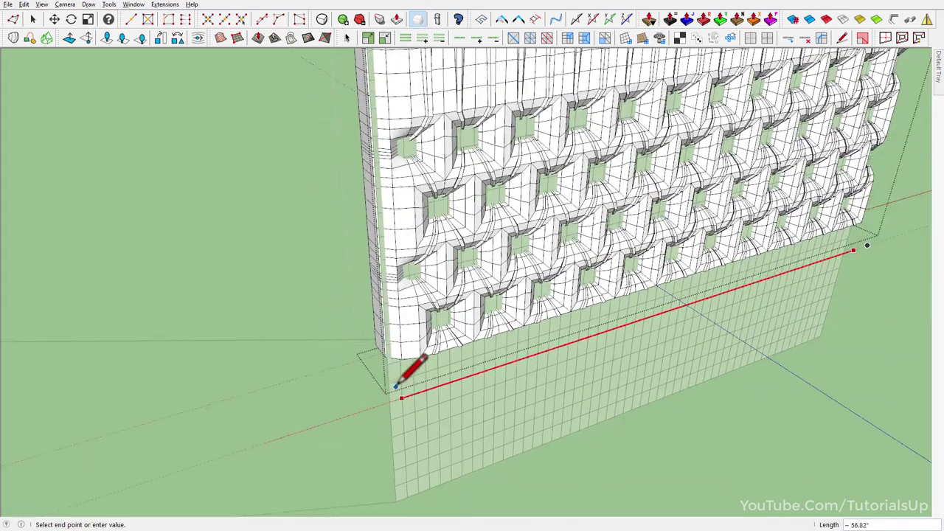
pyautogui.scroll(2, 396, 385)
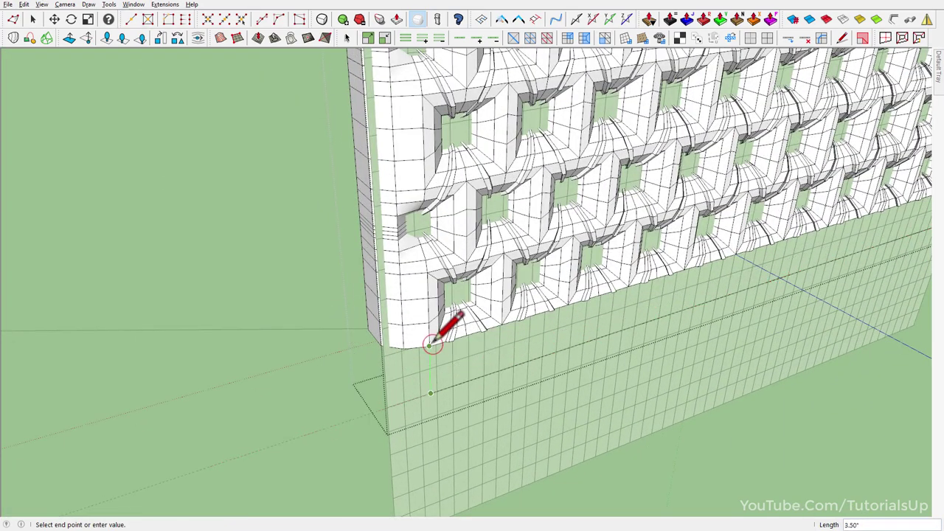
pyautogui.moveTo(430, 346); pyautogui.dragTo(375, 352, button='middle')
pyautogui.press('space')
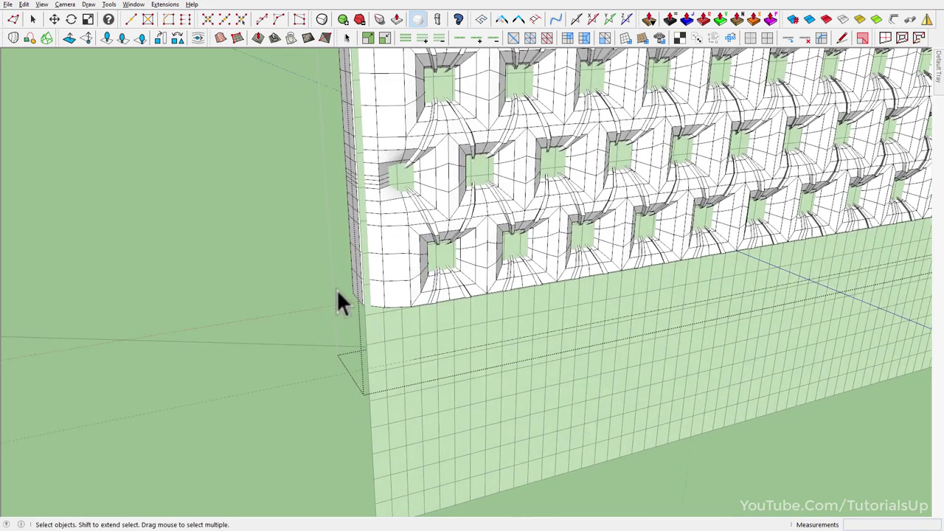
# Step: Copy the bottom-left corner curve 3.50" down and select the lattice's bottom edge in front view
pyautogui.moveTo(337, 302); pyautogui.dragTo(391, 325, button='middle')
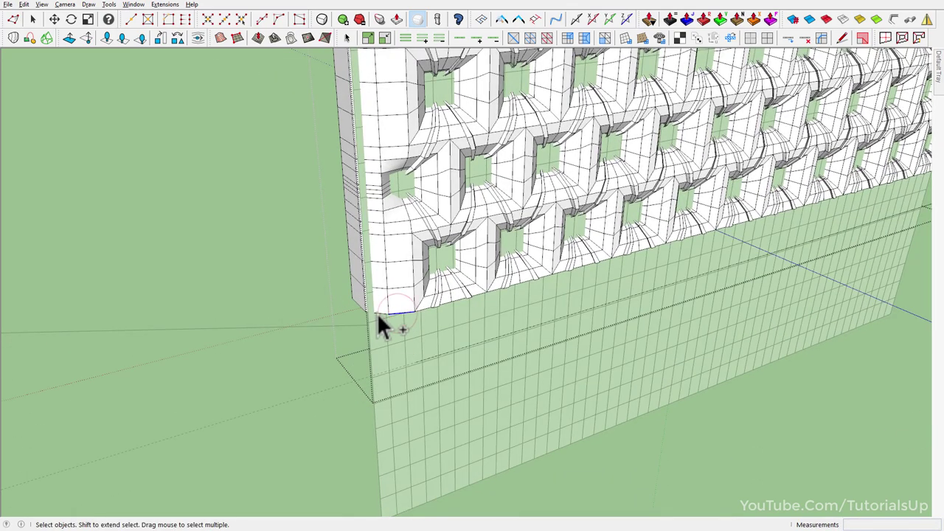
pyautogui.click(360, 308)
pyautogui.hotkey('ctrl', 'z')
pyautogui.press('l')
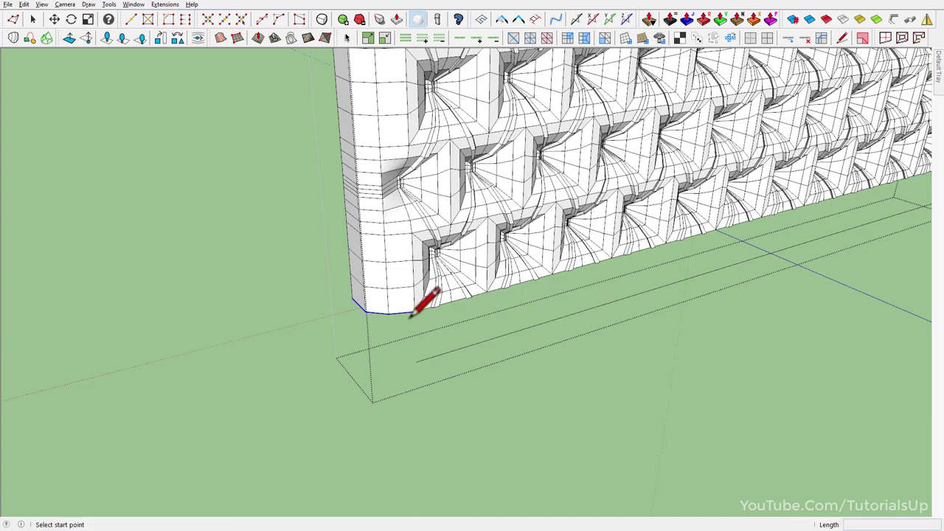
pyautogui.press('m')
pyautogui.press('ctrl')
pyautogui.click(414, 310)
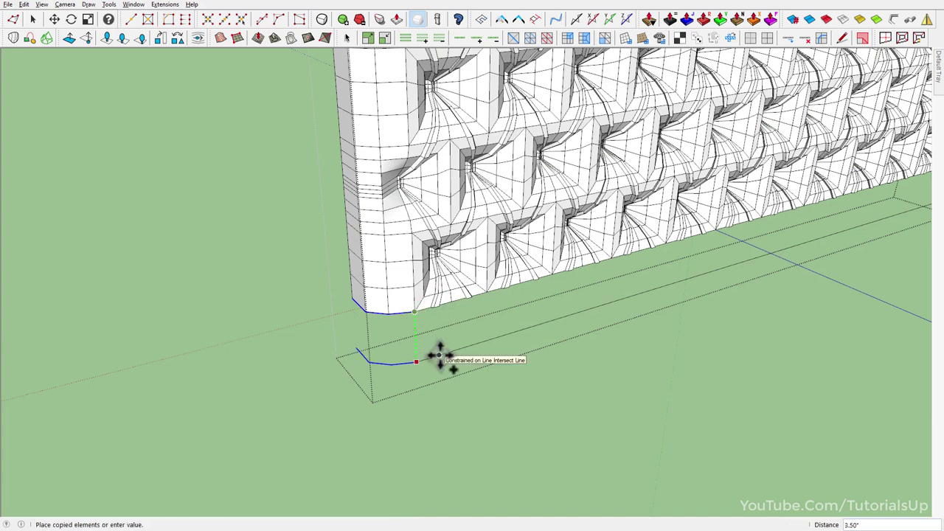
pyautogui.moveTo(441, 355); pyautogui.dragTo(405, 263, button='middle')
pyautogui.press('space')
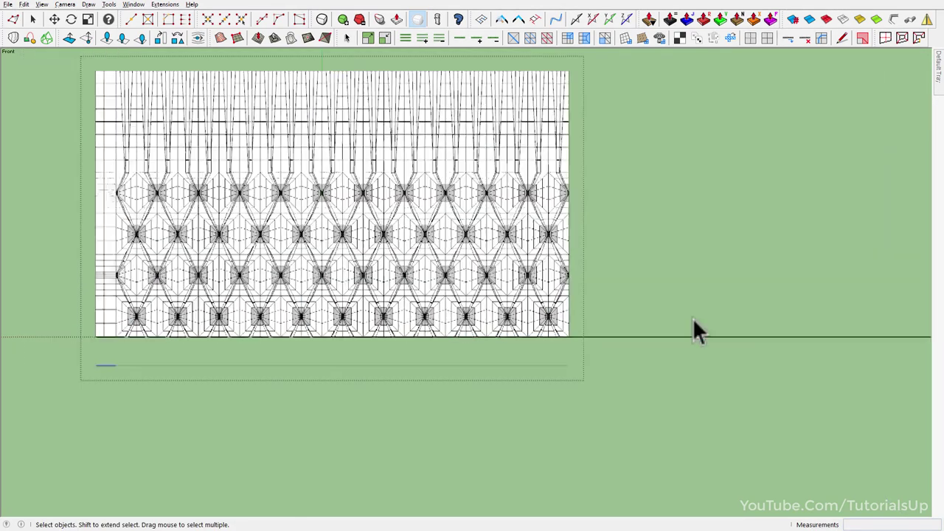
pyautogui.moveTo(143, 332); pyautogui.dragTo(701, 360)
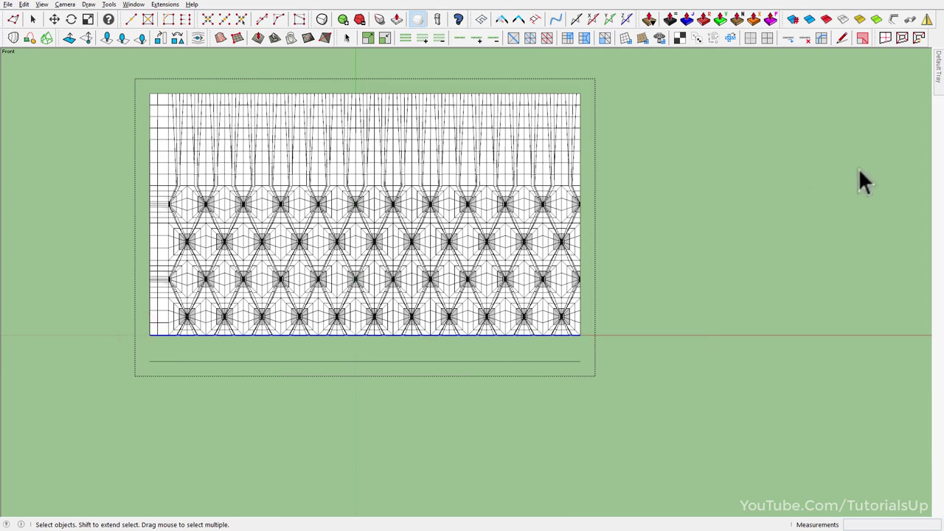
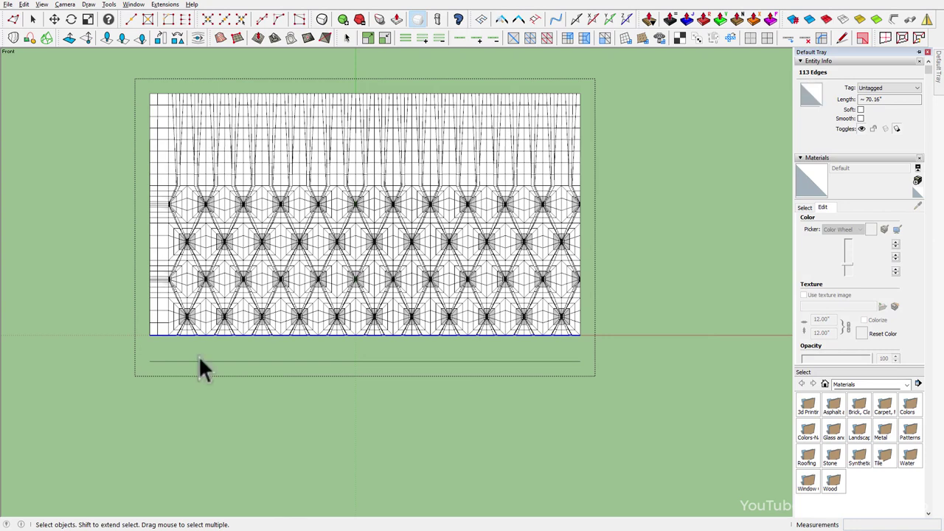
# Step: Divide the blue guide curve under the tufted panel into 5 equal segments
pyautogui.moveTo(200, 369); pyautogui.dragTo(337, 512, button='middle')
pyautogui.scroll(3, 273, 438)
pyautogui.scroll(2, 274, 435)
pyautogui.rightClick(496, 372)
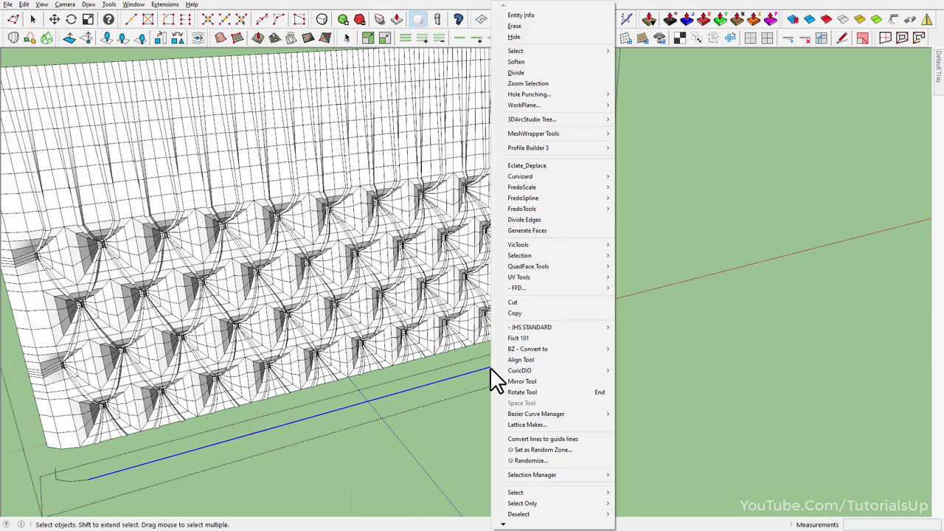
pyautogui.click(549, 73)
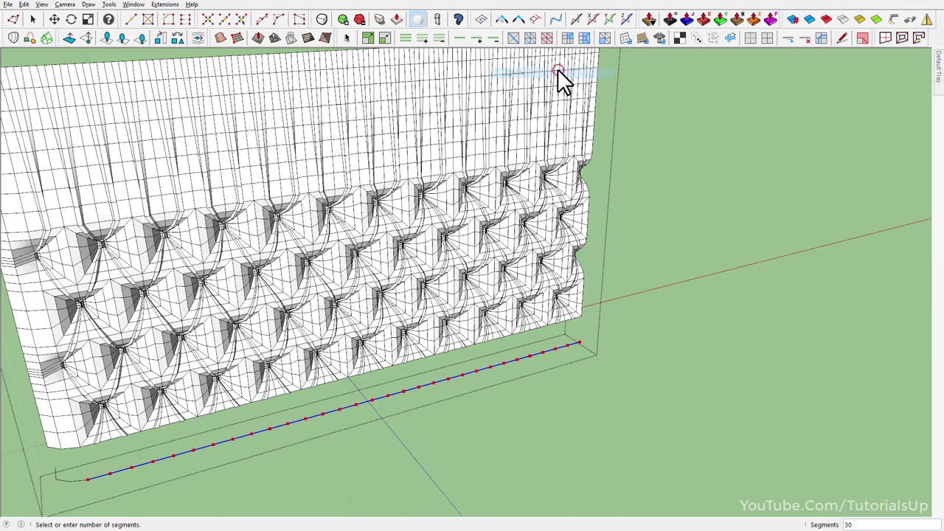
pyautogui.click(506, 404)
# Step: Window-select the divided curve and orbit to a perspective view of the panel bottom
pyautogui.press('2')
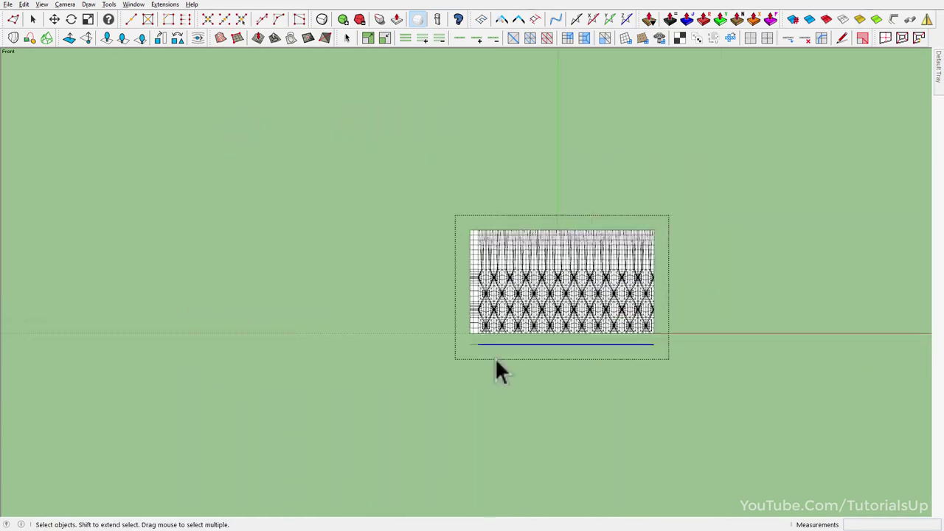
pyautogui.scroll(3, 498, 369)
pyautogui.moveTo(122, 320); pyautogui.dragTo(815, 438)
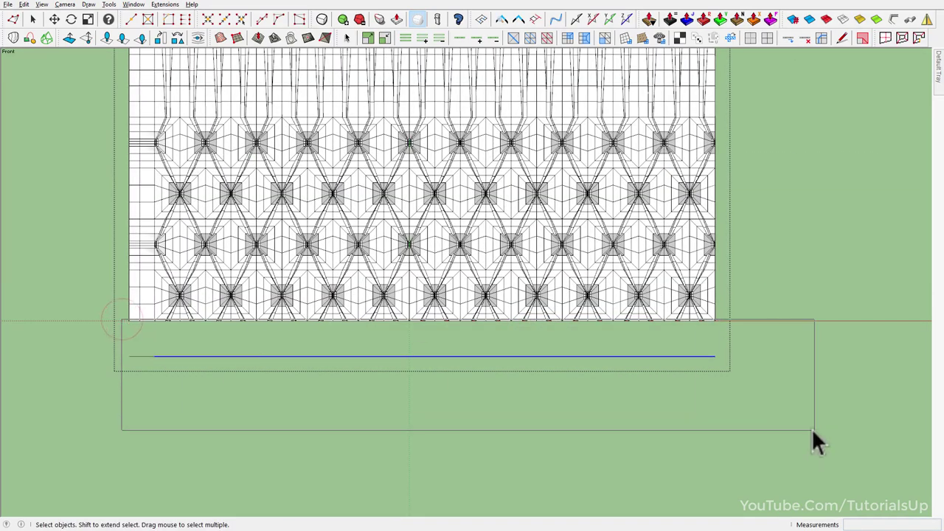
pyautogui.moveTo(816, 438)
pyautogui.mouseDown(button='middle')
pyautogui.moveTo(609, 411)
pyautogui.moveTo(367, 417)
pyautogui.mouseUp(button='middle')
pyautogui.scroll(1, 366, 417)
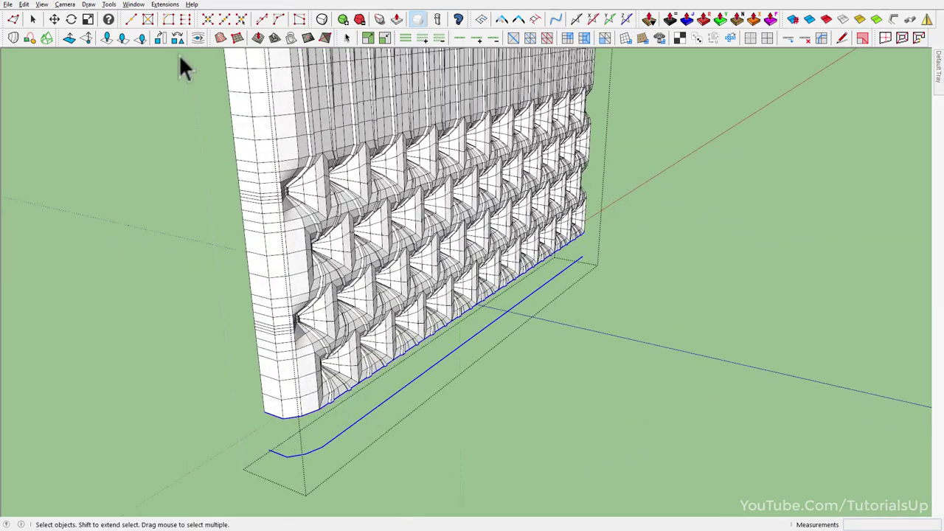
# Step: Loft a skirt between the panel's bottom edge and the curve with Curviloft, 3 segments across
pyautogui.click(11, 40)
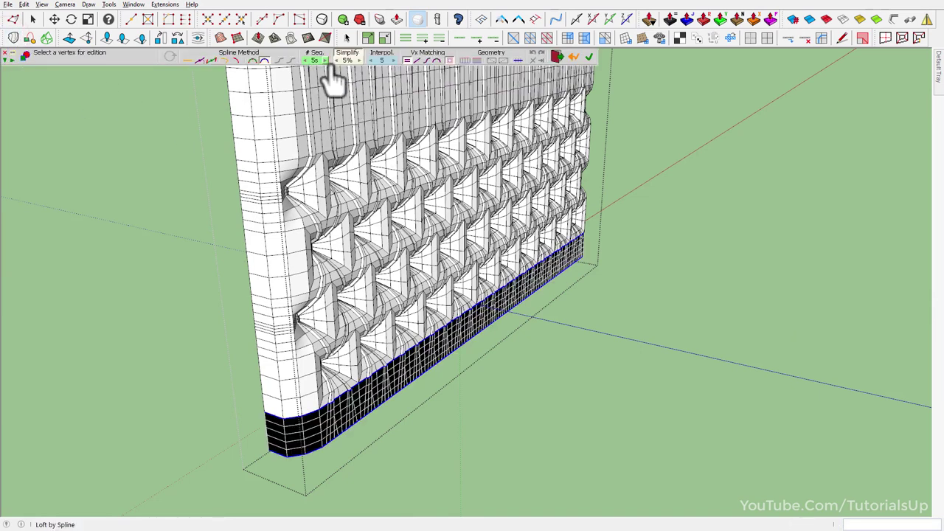
pyautogui.click(314, 61)
pyautogui.write('3')
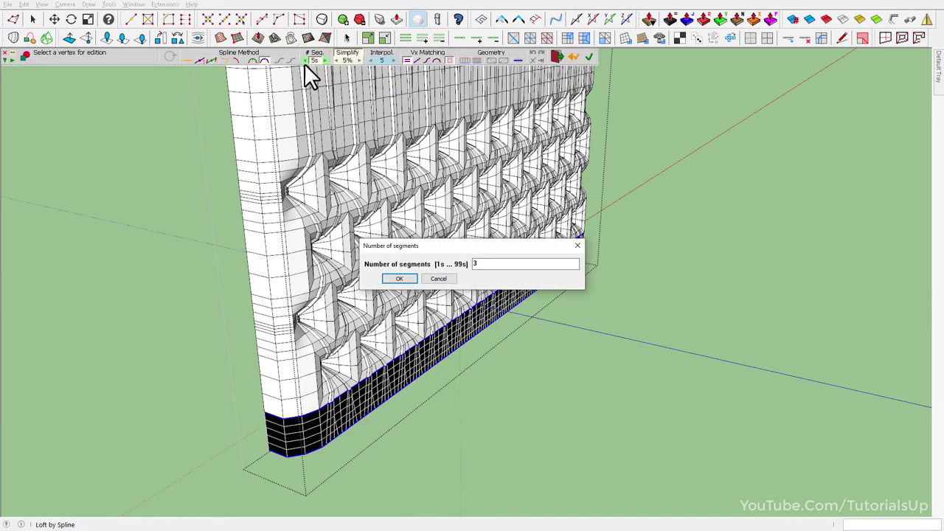
pyautogui.click(396, 284)
pyautogui.moveTo(396, 284)
pyautogui.mouseDown(button='middle')
pyautogui.moveTo(312, 422)
pyautogui.moveTo(600, 394)
pyautogui.mouseUp(button='middle')
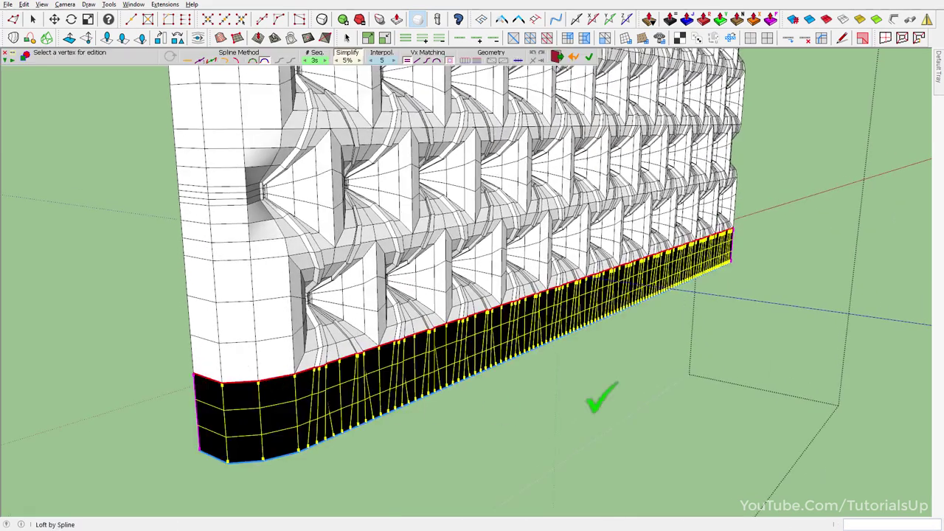
pyautogui.click(600, 394)
# Step: Unsmooth the skirt band to show its grid edges and explode it into loose geometry
pyautogui.moveTo(531, 312); pyautogui.dragTo(640, 144, button='middle')
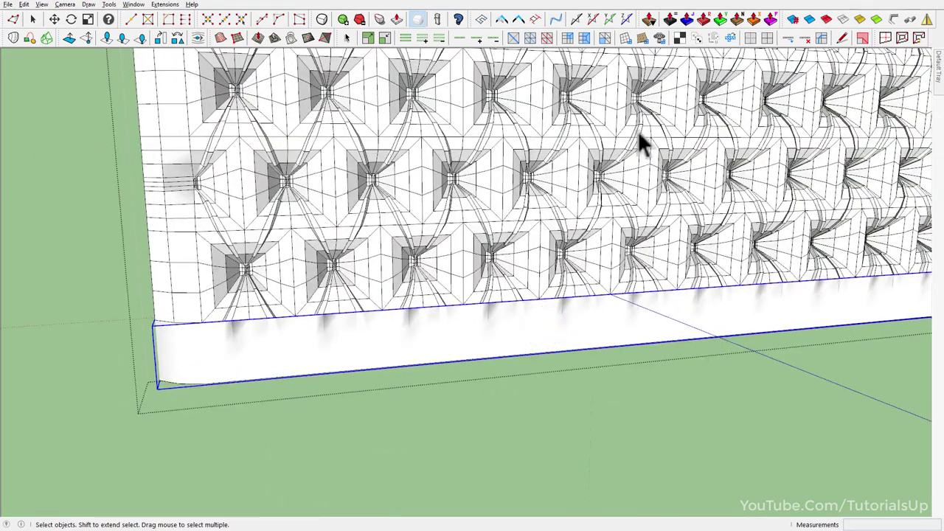
pyautogui.click(766, 38)
pyautogui.rightClick(520, 337)
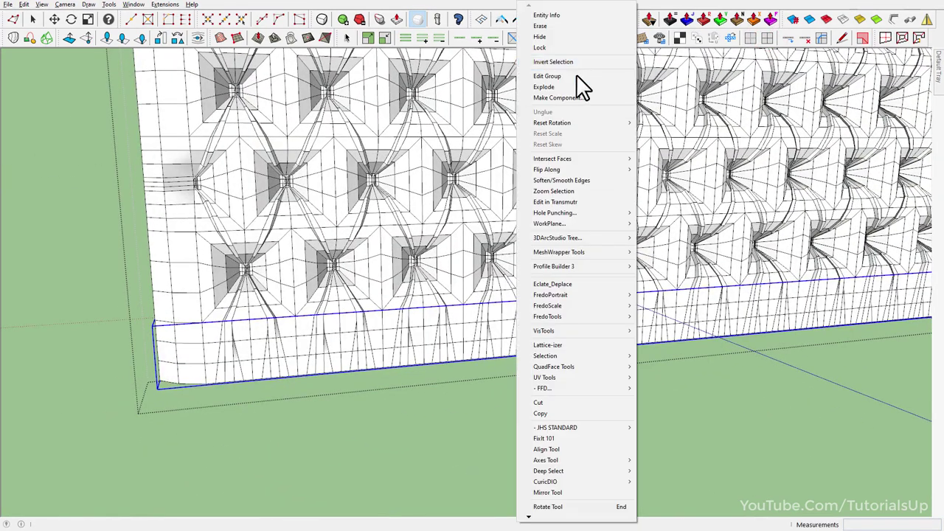
pyautogui.click(583, 90)
pyautogui.moveTo(607, 266)
pyautogui.mouseDown(button='middle')
pyautogui.moveTo(229, 276)
pyautogui.moveTo(685, 379)
pyautogui.mouseUp(button='middle')
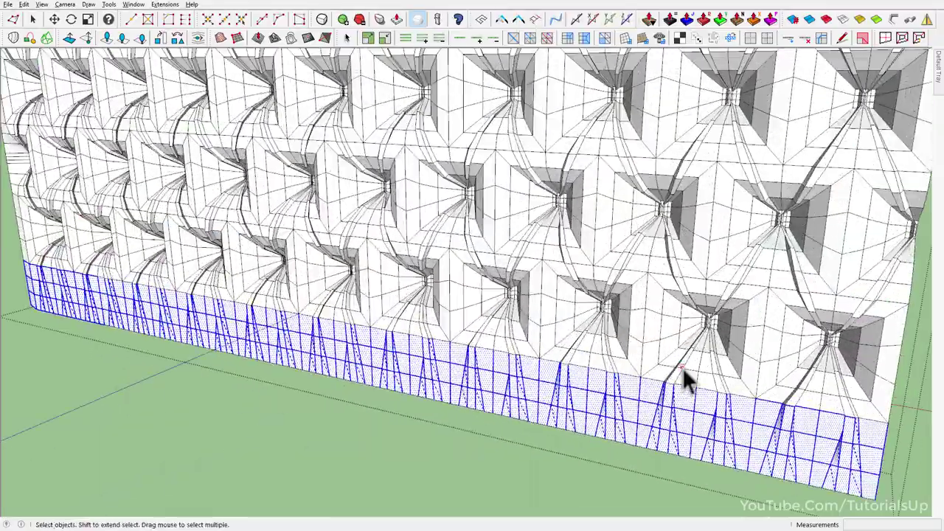
pyautogui.tripleClick(523, 337)
pyautogui.moveTo(523, 337)
pyautogui.mouseDown(button='middle')
pyautogui.moveTo(647, 421)
pyautogui.moveTo(660, 365)
pyautogui.moveTo(407, 393)
pyautogui.moveTo(412, 404)
pyautogui.moveTo(412, 368)
pyautogui.moveTo(382, 425)
pyautogui.moveTo(433, 295)
pyautogui.moveTo(404, 283)
pyautogui.moveTo(410, 239)
pyautogui.mouseUp(button='middle')
pyautogui.click(647, 421)
pyautogui.scroll(2, 404, 283)
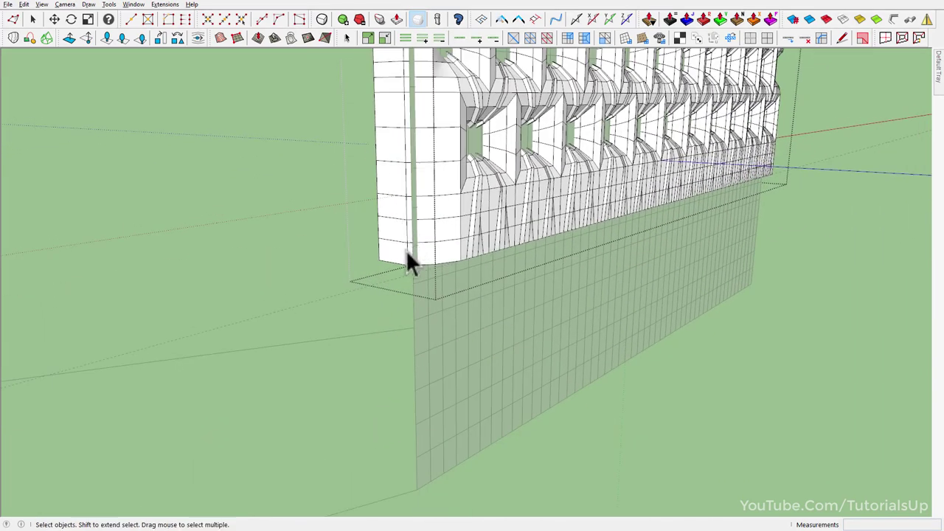
# Step: With Vertex Tools, move the left column's bottom vertices straight down to the skirt bottom
pyautogui.press('v')
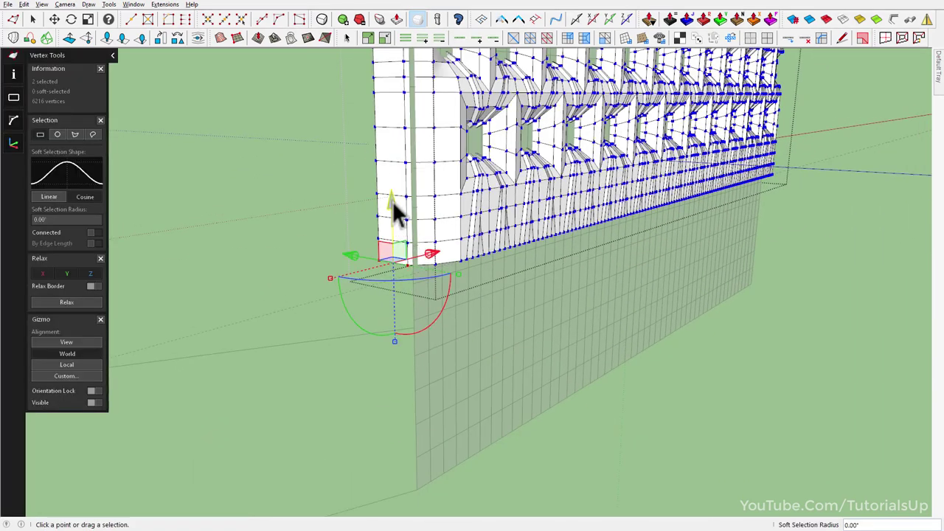
pyautogui.moveTo(393, 211)
pyautogui.keyDown('ctrl'); pyautogui.mouseDown()
pyautogui.moveTo(392, 333)
pyautogui.moveTo(408, 373)
pyautogui.mouseUp(); pyautogui.keyUp('ctrl')
pyautogui.press('m')
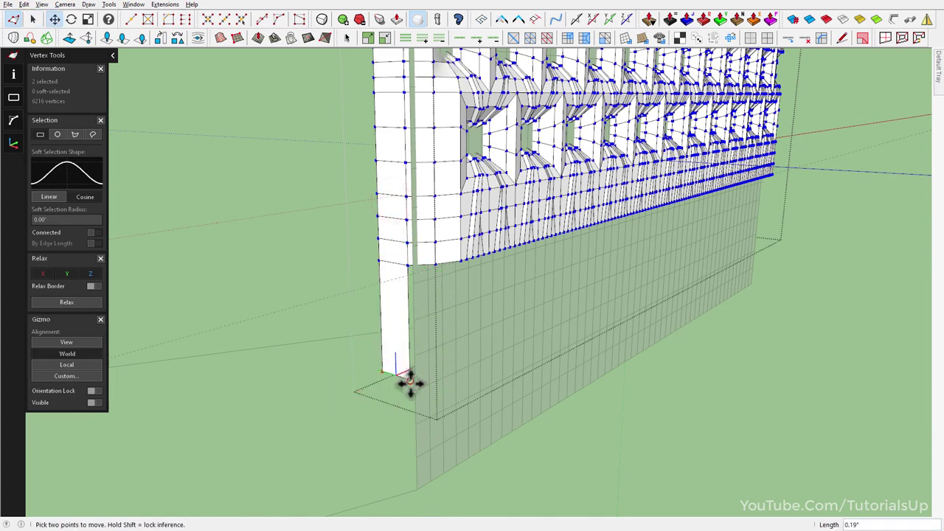
pyautogui.click(409, 377)
pyautogui.press('shift')
pyautogui.click(442, 474)
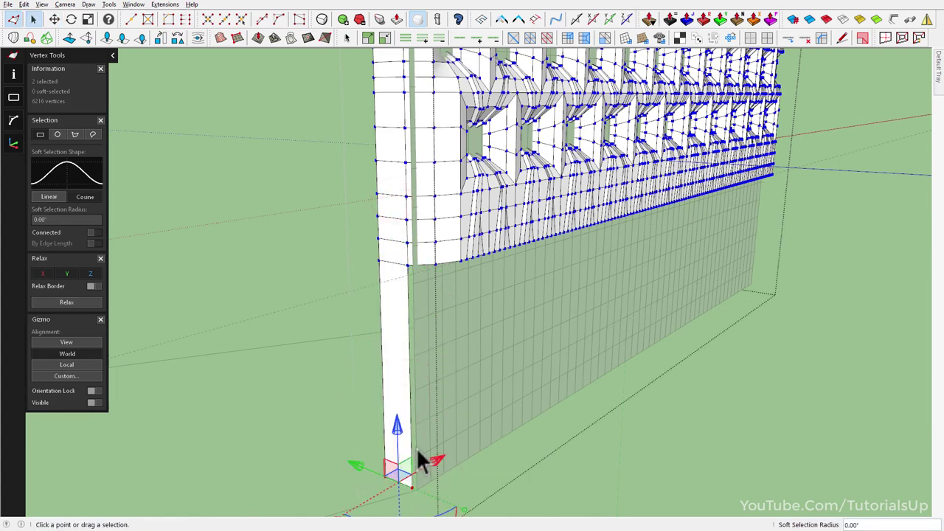
pyautogui.press('space')
# Step: Divide the left column's edge into 9 segments
pyautogui.keyDown('shift'); pyautogui.click(382, 393); pyautogui.keyUp('shift')
pyautogui.click(821, 38)
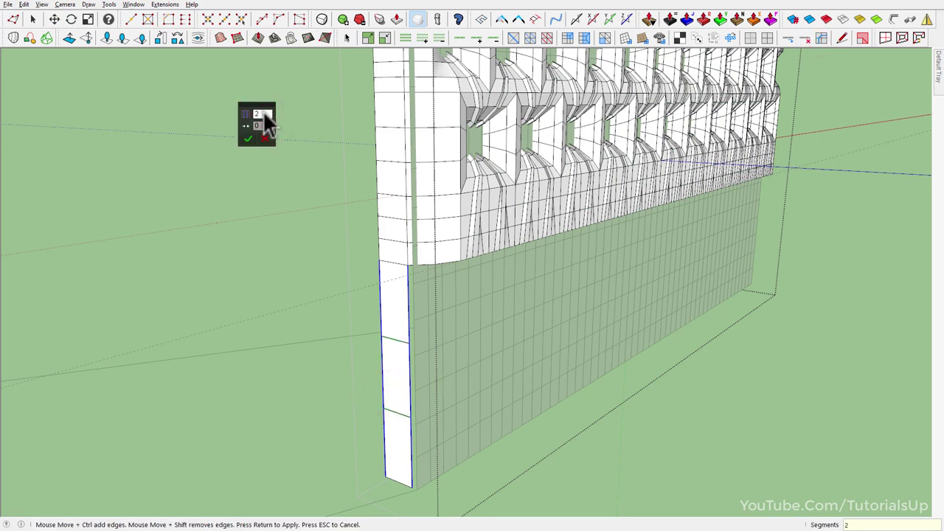
pyautogui.scroll(1, 262, 111)
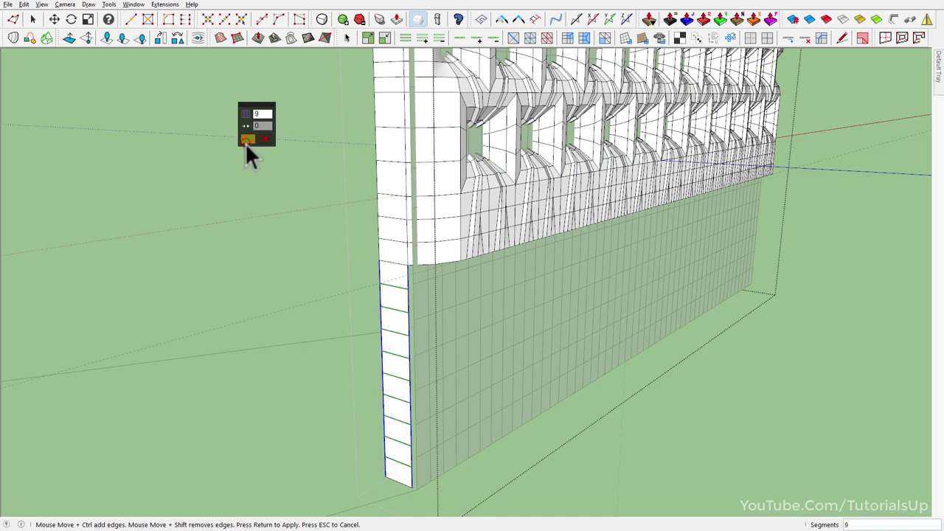
pyautogui.click(247, 138)
pyautogui.moveTo(361, 248)
pyautogui.mouseDown(button='middle')
pyautogui.moveTo(365, 310)
pyautogui.moveTo(307, 409)
pyautogui.mouseUp(button='middle')
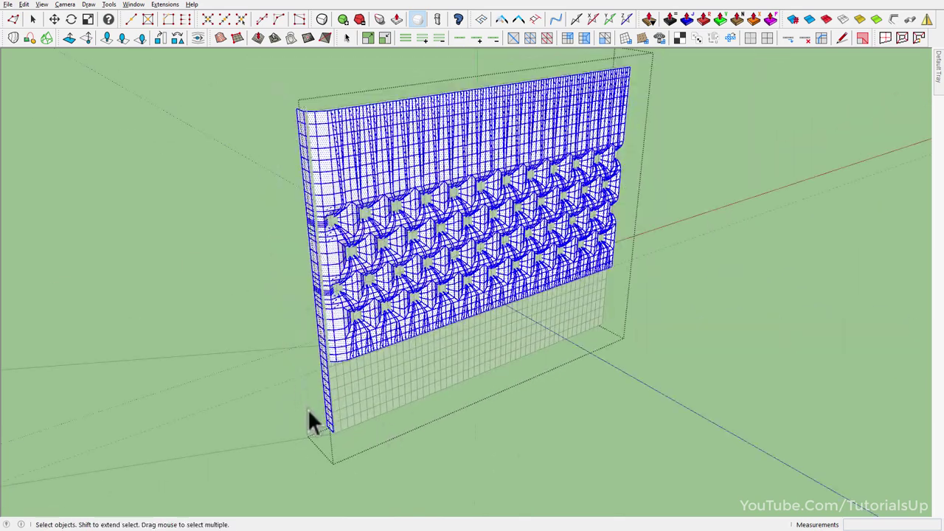
# Step: Turn off face-type colouring and bring the curved sofa shape into view
pyautogui.click(308, 408)
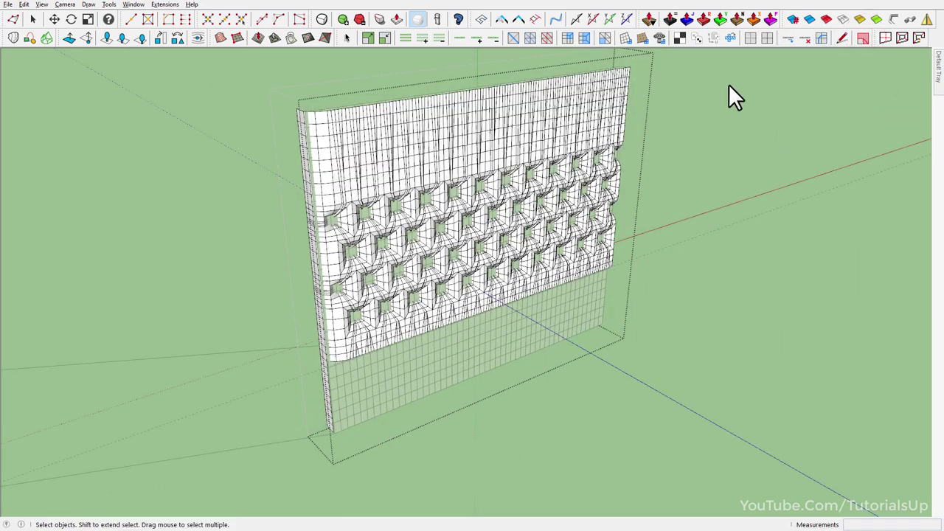
pyautogui.moveTo(557, 135)
pyautogui.mouseDown(button='middle')
pyautogui.moveTo(406, 158)
pyautogui.moveTo(454, 236)
pyautogui.mouseUp(button='middle')
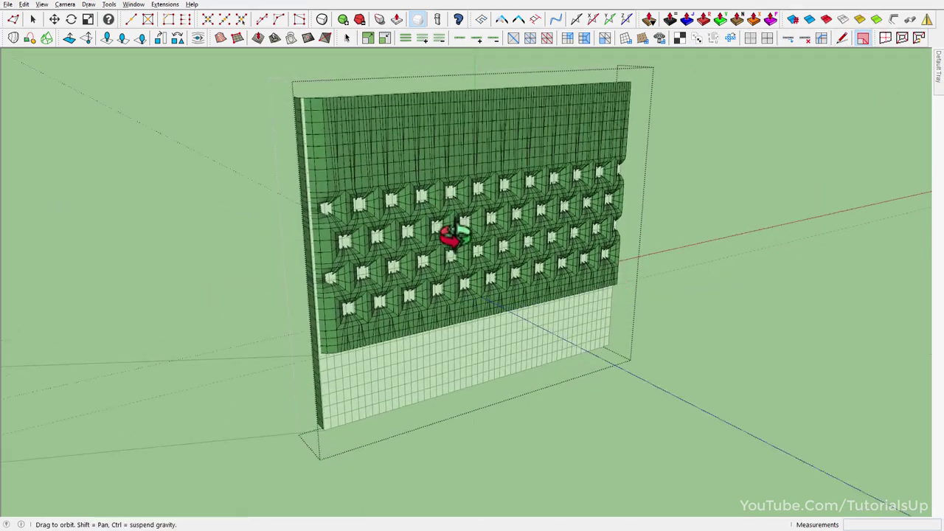
pyautogui.click(862, 38)
pyautogui.scroll(-3, 617, 208)
pyautogui.scroll(3, 557, 228)
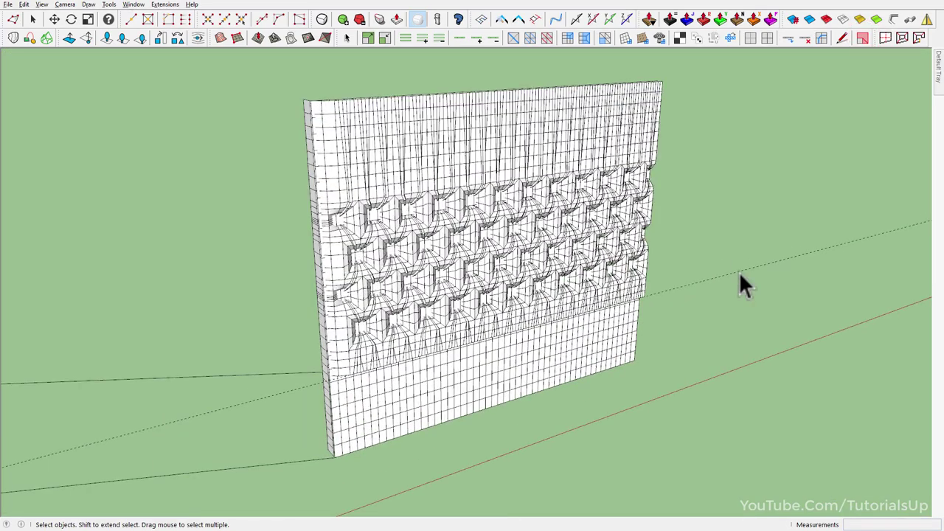
pyautogui.scroll(-3, 734, 273)
pyautogui.moveTo(761, 292)
pyautogui.mouseDown(button='middle')
pyautogui.moveTo(424, 265)
pyautogui.moveTo(350, 204)
pyautogui.mouseUp(button='middle')
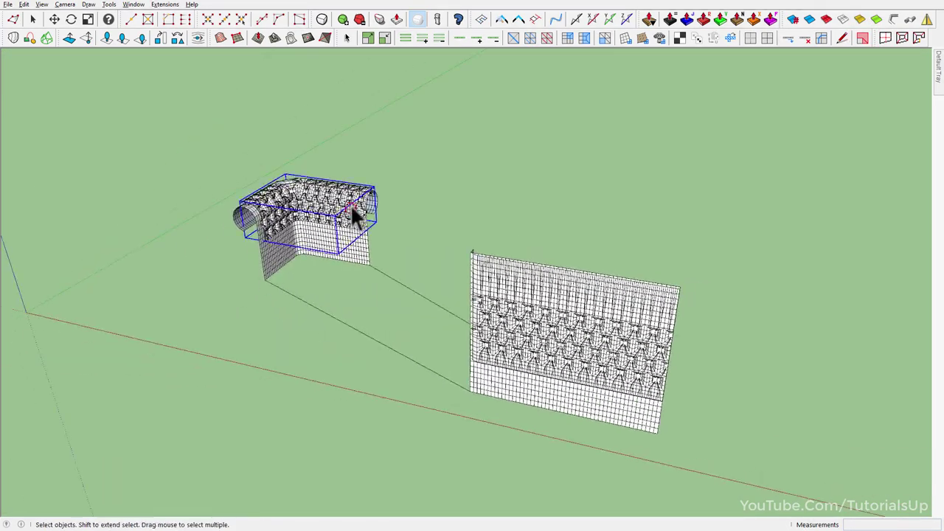
pyautogui.scroll(2, 335, 185)
pyautogui.scroll(-1, 337, 197)
# Step: Flowify the tufted panel onto the curved sofa shape without cutting
pyautogui.click(503, 332)
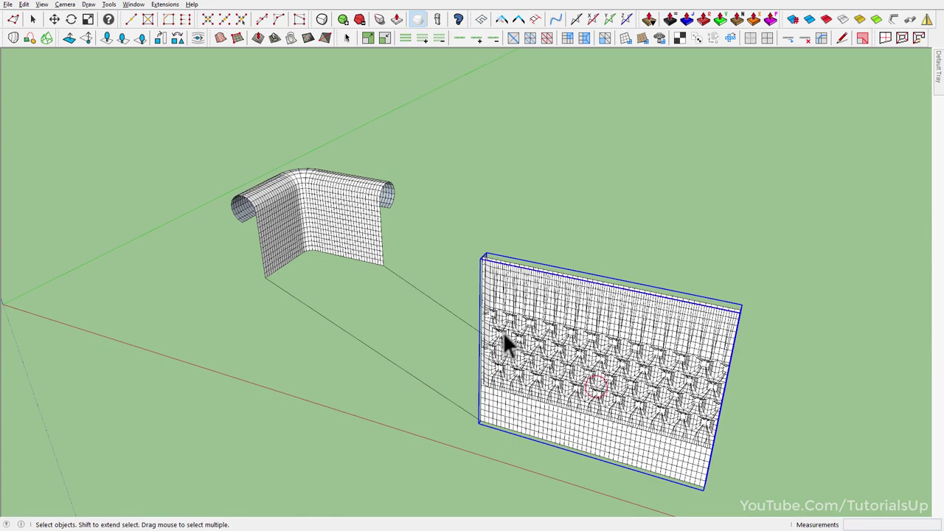
pyautogui.keyDown('shift'); pyautogui.click(317, 194); pyautogui.keyUp('shift')
pyautogui.click(164, 4)
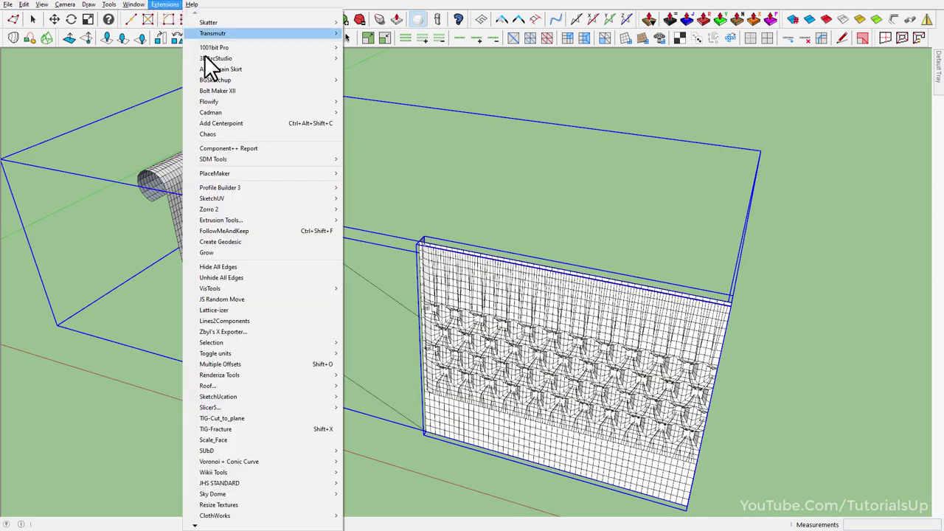
pyautogui.moveTo(209, 102)
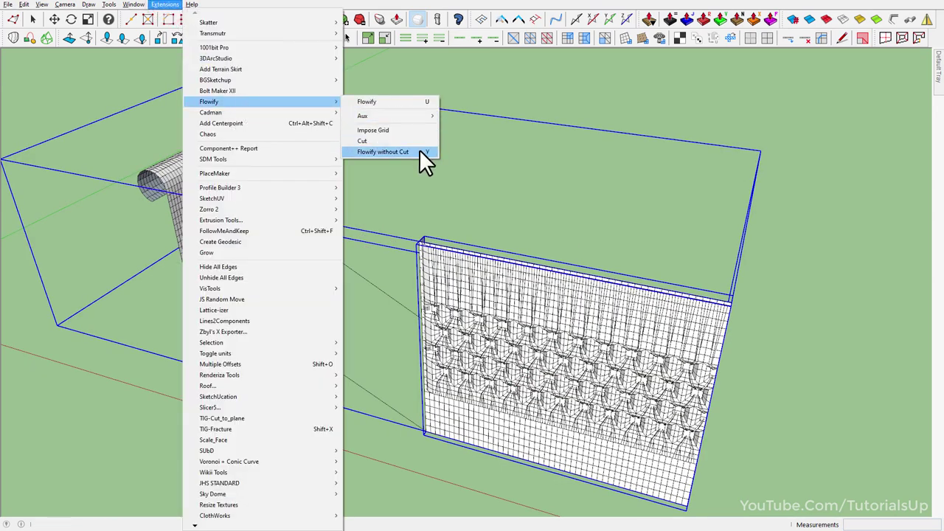
pyautogui.click(419, 151)
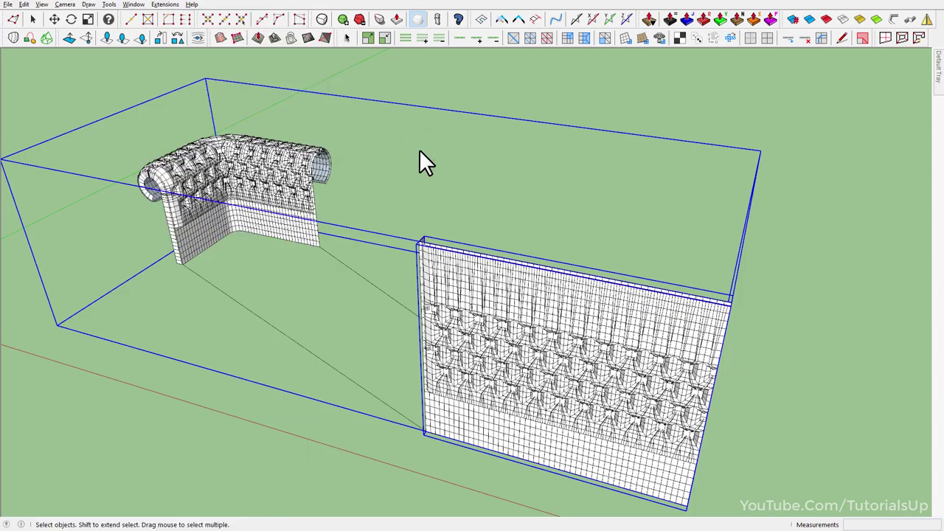
pyautogui.click(430, 150)
pyautogui.scroll(3, 166, 158)
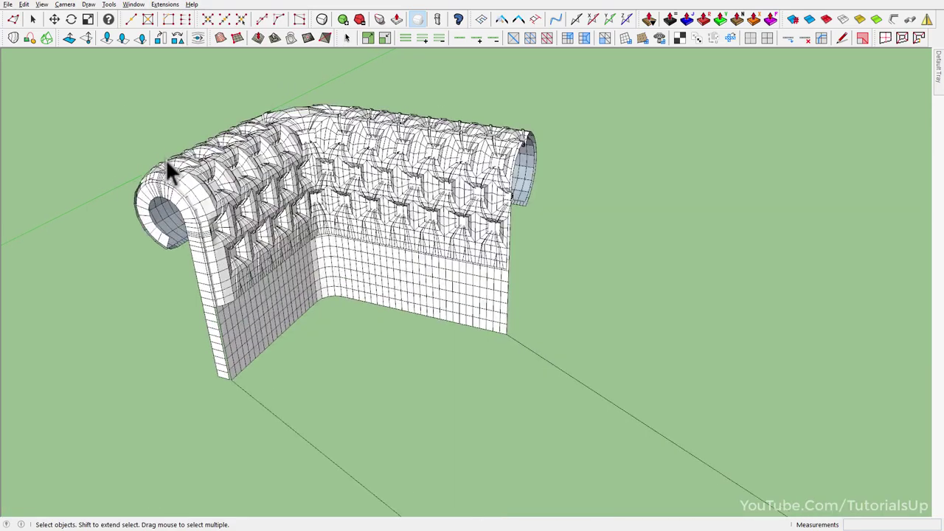
pyautogui.scroll(3, 365, 179)
pyautogui.moveTo(365, 178); pyautogui.dragTo(295, 200, button='middle')
pyautogui.scroll(-3, 291, 214)
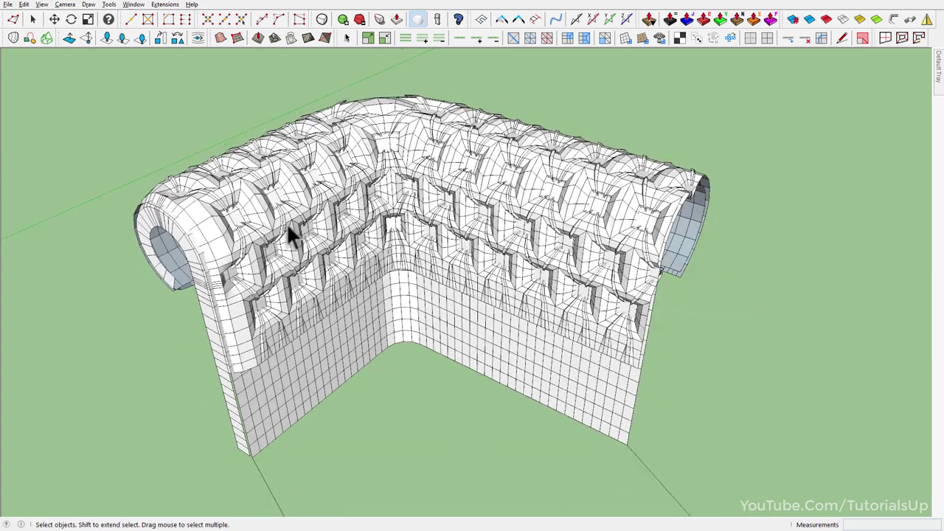
# Step: Place a copy of the finished sofa to the right of the original
pyautogui.click(345, 208)
pyautogui.scroll(-2, 346, 267)
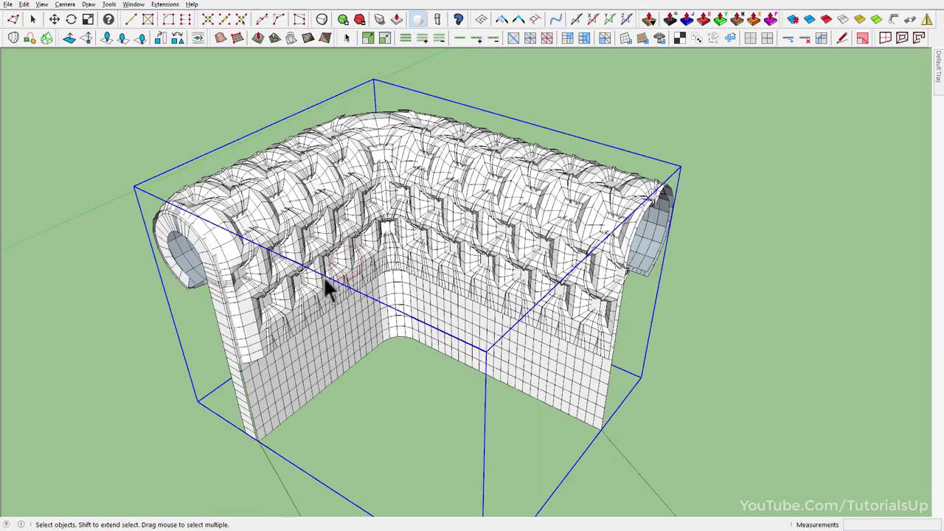
pyautogui.press('m')
pyautogui.scroll(-3, 295, 325)
pyautogui.scroll(-3, 221, 360)
pyautogui.scroll(-1, 192, 380)
pyautogui.click(182, 396)
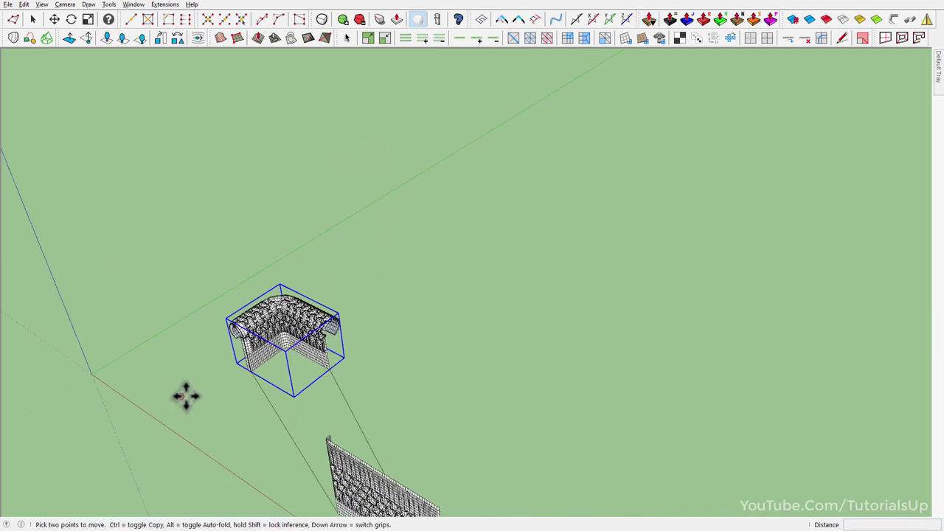
pyautogui.press('ctrl')
pyautogui.click(499, 379)
pyautogui.press('space')
pyautogui.click(705, 368)
pyautogui.scroll(2, 685, 339)
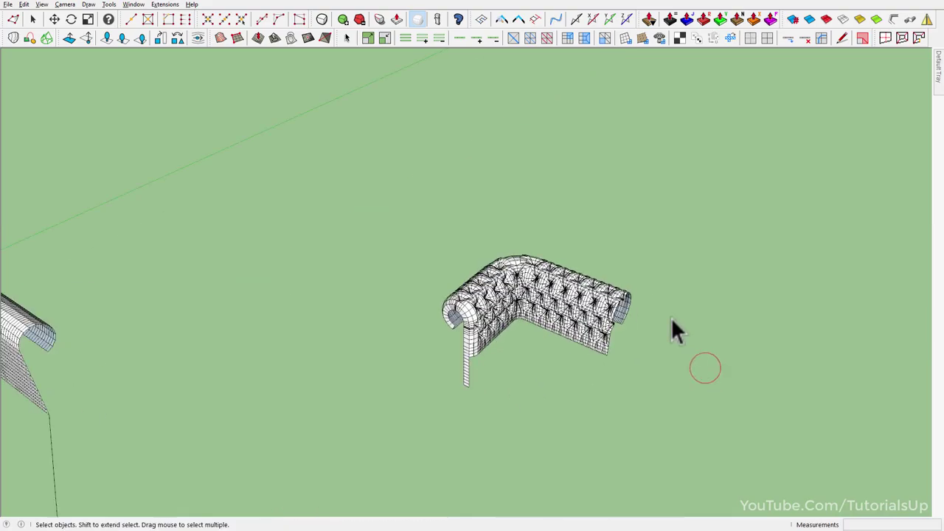
pyautogui.scroll(3, 531, 304)
# Step: Inside the sofa component, add 2 edge loops across the arm's edge ring with Connect Edges
pyautogui.scroll(2, 478, 306)
pyautogui.moveTo(479, 307)
pyautogui.mouseDown(button='middle')
pyautogui.moveTo(391, 213)
pyautogui.moveTo(196, 179)
pyautogui.moveTo(222, 110)
pyautogui.moveTo(628, 97)
pyautogui.moveTo(677, 123)
pyautogui.moveTo(804, 103)
pyautogui.moveTo(879, 52)
pyautogui.moveTo(895, 422)
pyautogui.moveTo(834, 429)
pyautogui.moveTo(407, 332)
pyautogui.moveTo(443, 320)
pyautogui.moveTo(371, 226)
pyautogui.moveTo(387, 347)
pyautogui.moveTo(365, 289)
pyautogui.moveTo(434, 207)
pyautogui.mouseUp(button='middle')
pyautogui.doubleClick(433, 207)
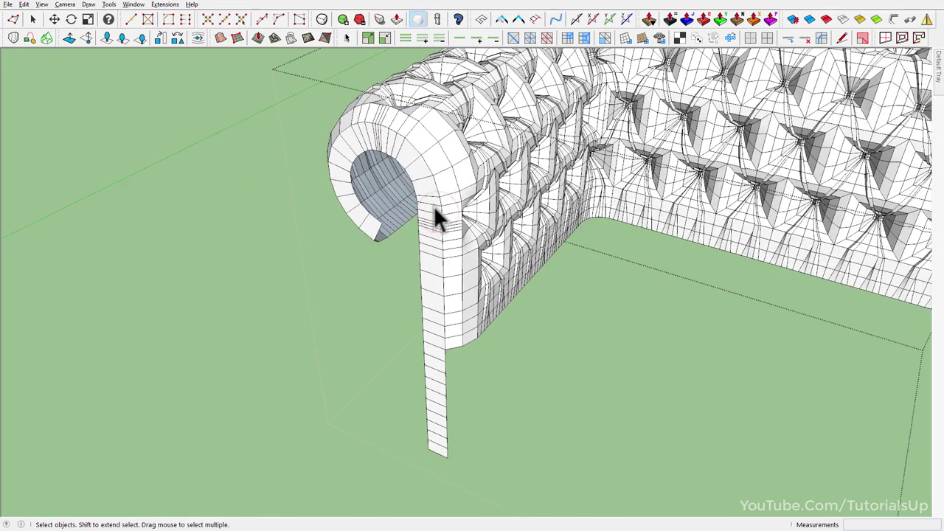
pyautogui.click(435, 206)
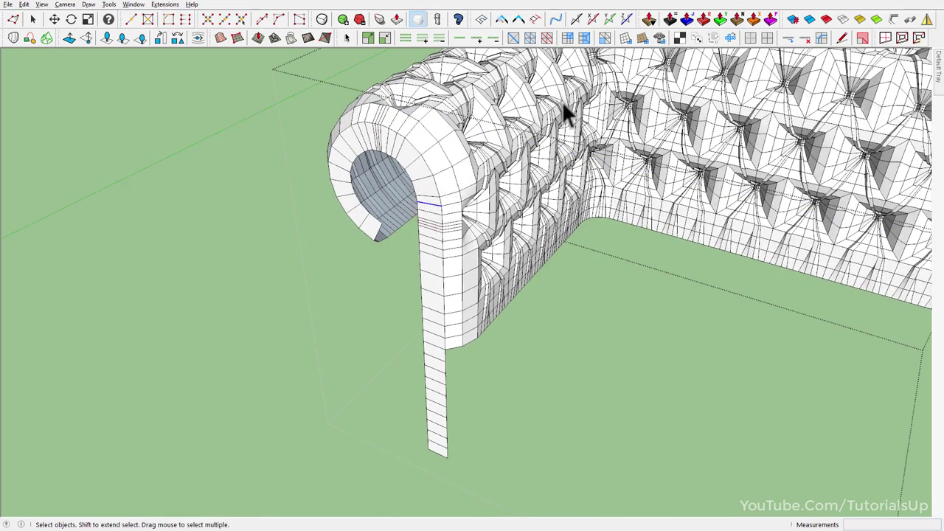
pyautogui.click(397, 41)
pyautogui.click(822, 38)
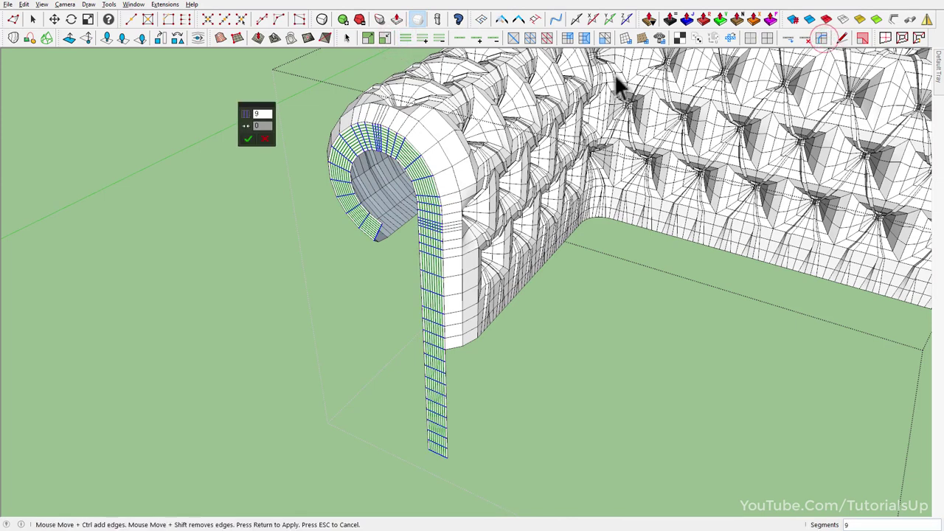
pyautogui.write('2')
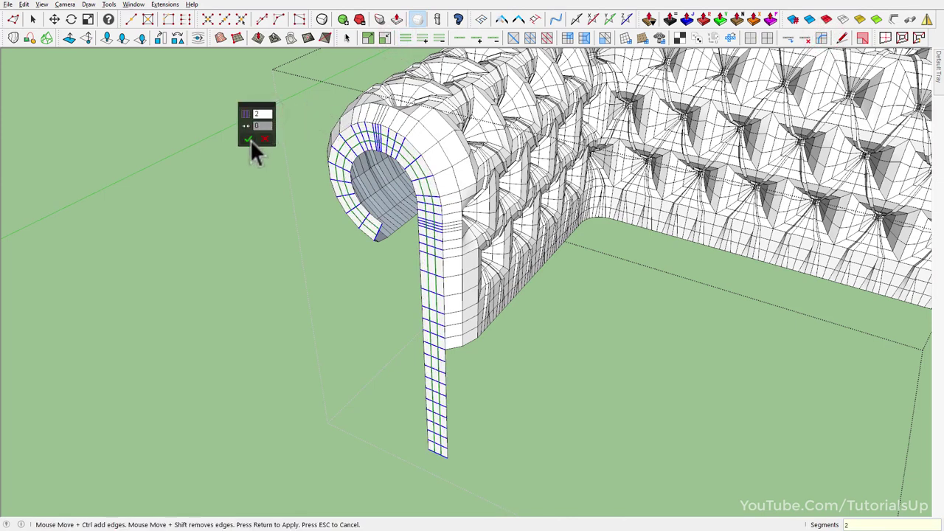
pyautogui.click(250, 139)
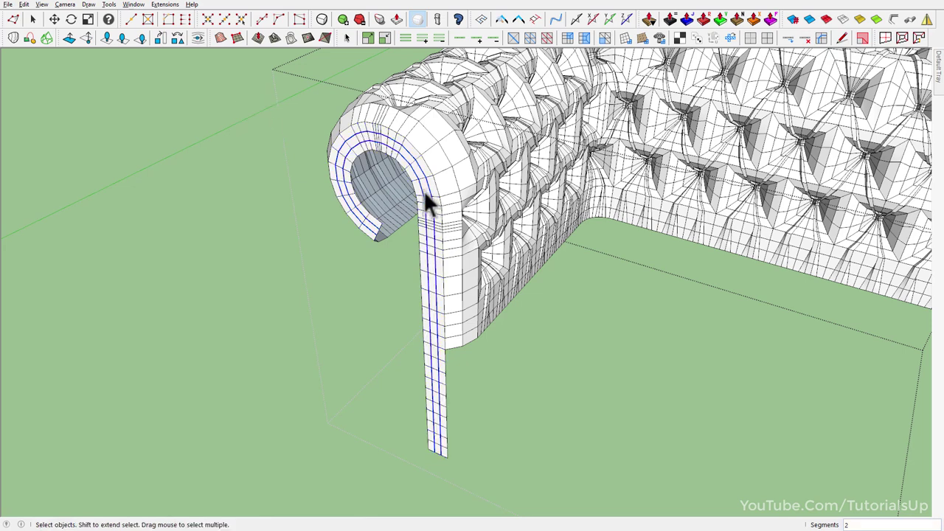
# Step: Nudge the new loop's vertices about 0.37" with Vertex Tools, then open the sofa group
pyautogui.scroll(5, 425, 189)
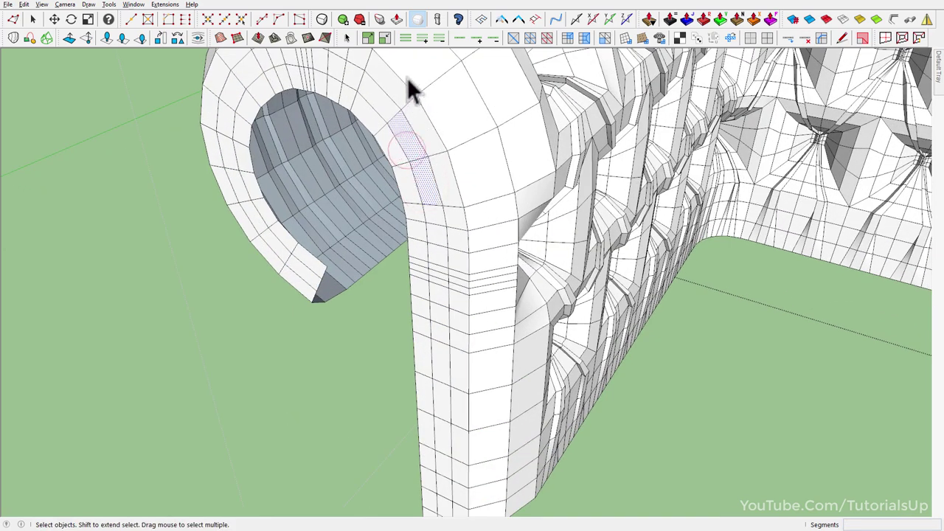
pyautogui.scroll(-5, 368, 182)
pyautogui.scroll(-2, 377, 183)
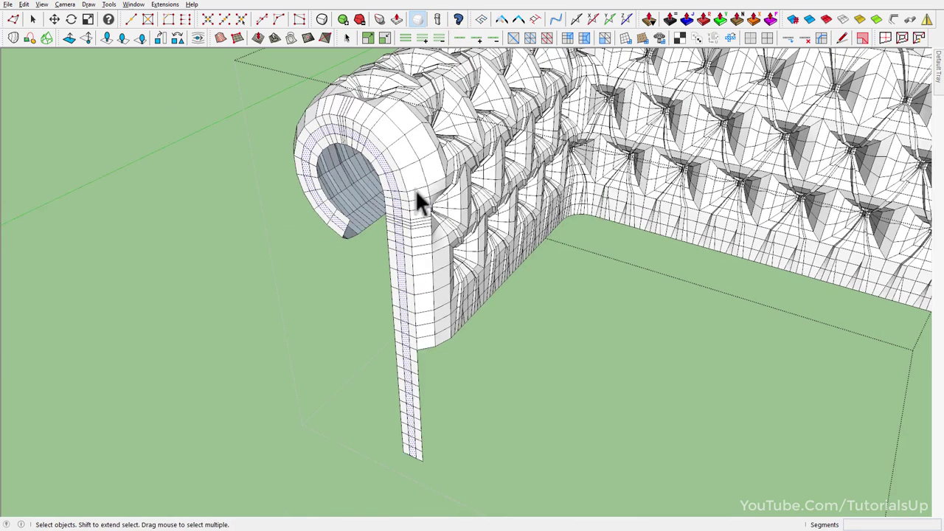
pyautogui.press('v')
pyautogui.moveTo(426, 209)
pyautogui.mouseDown(button='middle')
pyautogui.moveTo(382, 332)
pyautogui.moveTo(398, 317)
pyautogui.mouseUp(button='middle')
pyautogui.moveTo(398, 318); pyautogui.dragTo(394, 322)
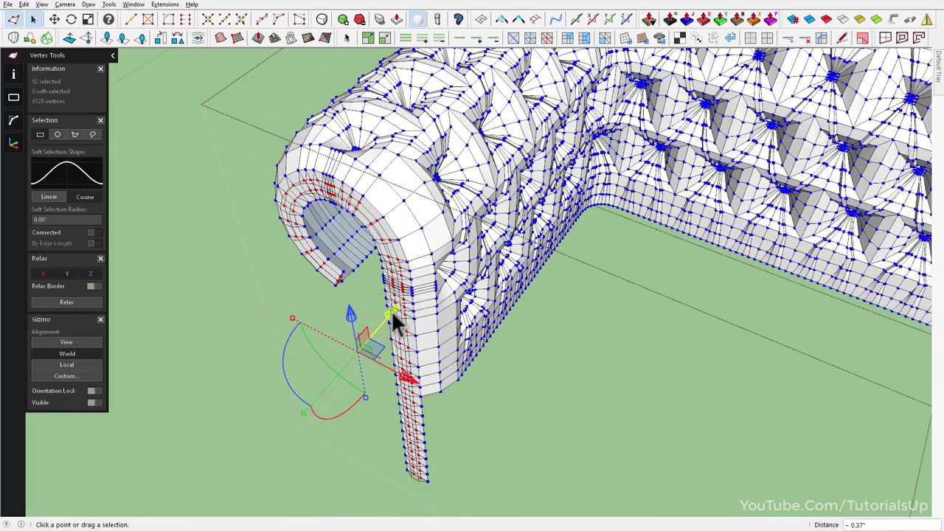
pyautogui.moveTo(396, 323); pyautogui.dragTo(327, 308, button='middle')
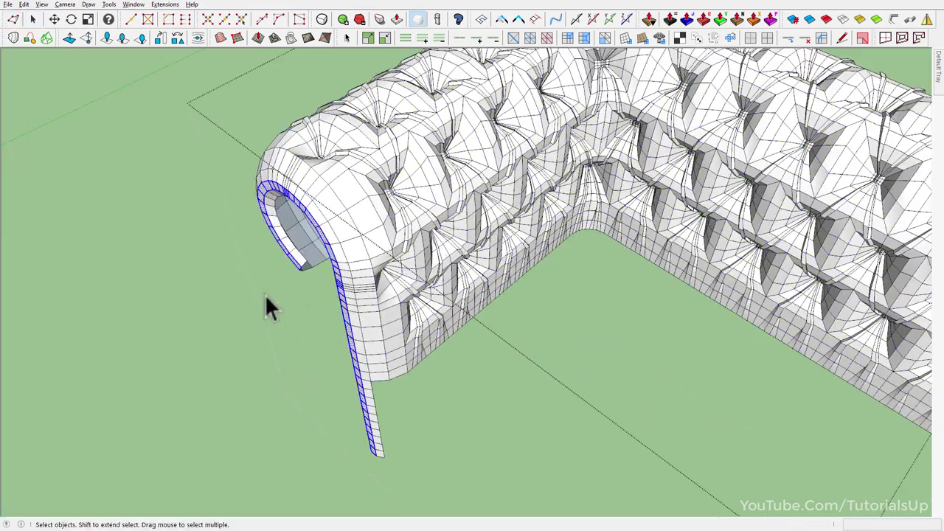
pyautogui.scroll(-3, 258, 299)
pyautogui.moveTo(249, 307)
pyautogui.mouseDown(button='middle')
pyautogui.moveTo(407, 271)
pyautogui.moveTo(412, 215)
pyautogui.mouseUp(button='middle')
pyautogui.click(413, 220)
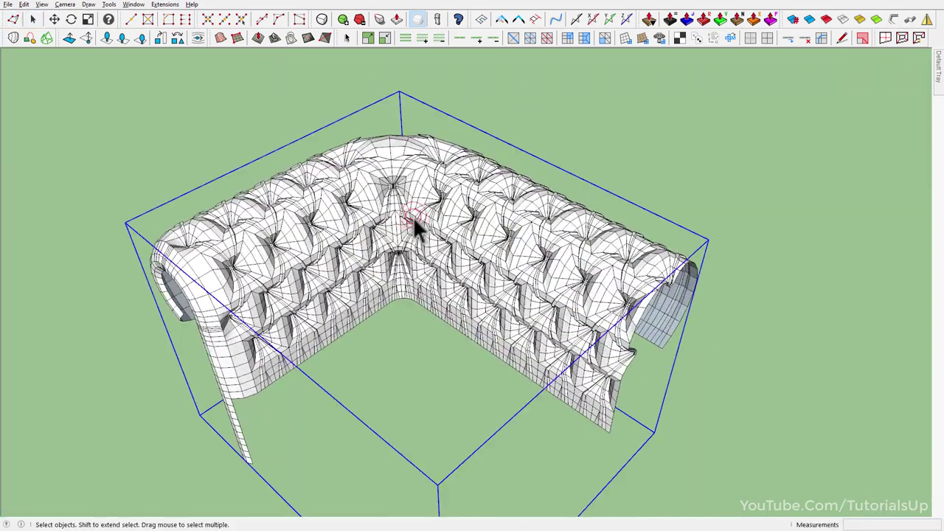
pyautogui.doubleClick(422, 216)
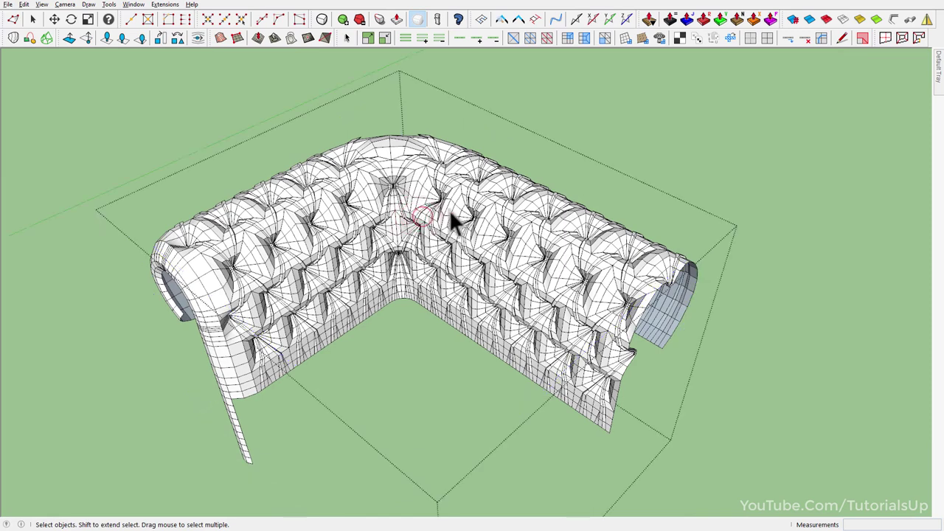
# Step: Toggle Colorize on and off, then turn on SubD smoothing preview for the sofa
pyautogui.click(864, 39)
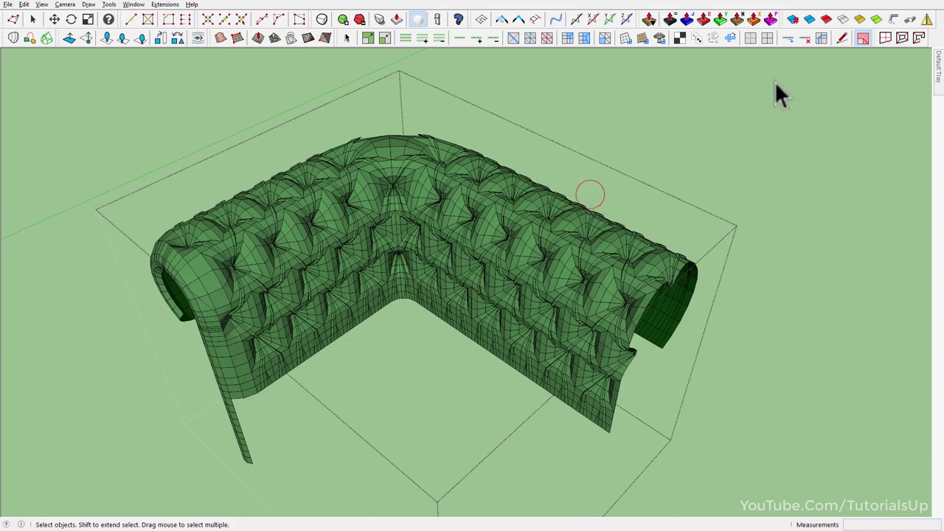
pyautogui.click(865, 39)
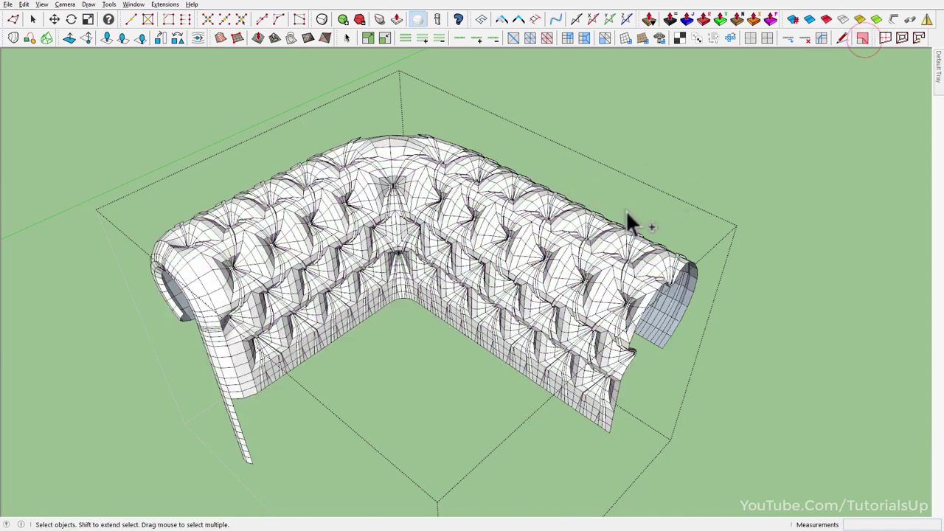
pyautogui.click(636, 154)
pyautogui.click(412, 230)
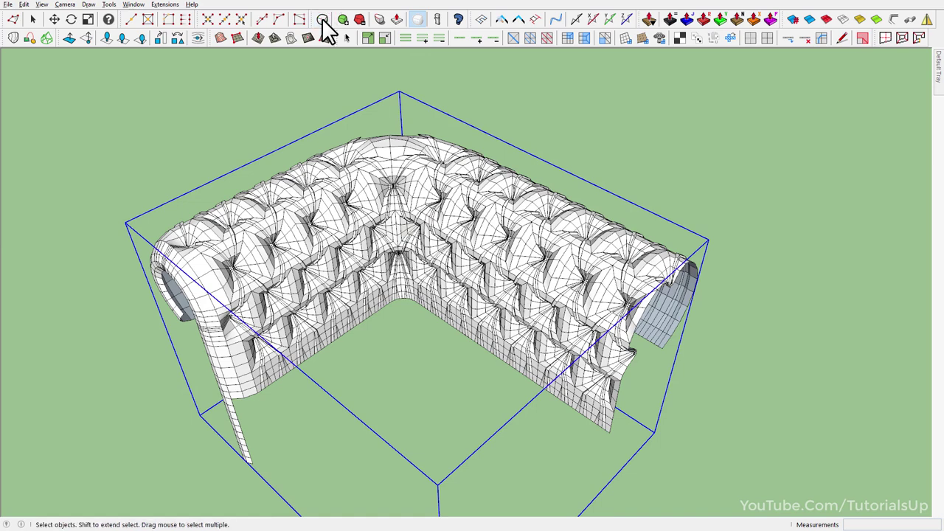
pyautogui.click(322, 20)
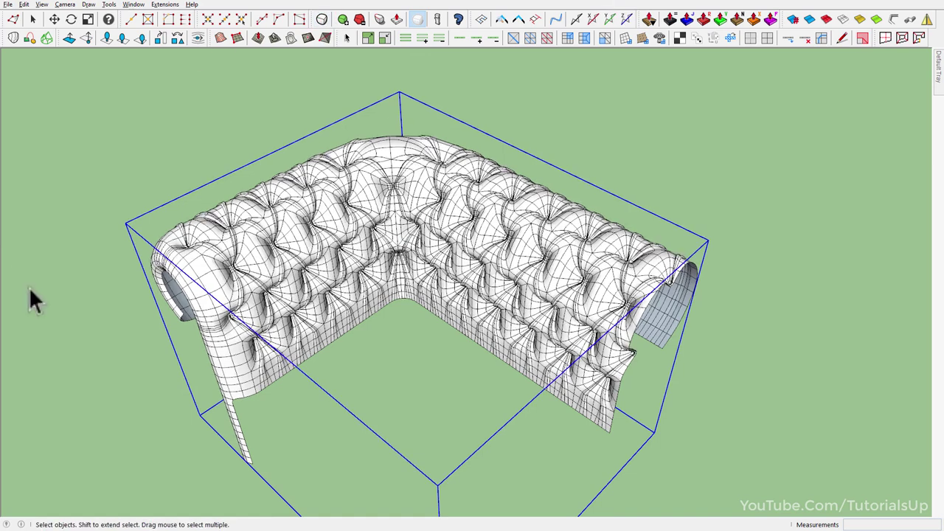
pyautogui.click(602, 158)
# Step: Inspect the smoothed sofa from low angles, revealing its dense subdivided wireframe
pyautogui.scroll(3, 459, 263)
pyautogui.moveTo(459, 264)
pyautogui.mouseDown(button='middle')
pyautogui.moveTo(453, 133)
pyautogui.moveTo(565, 68)
pyautogui.moveTo(579, 86)
pyautogui.moveTo(521, 148)
pyautogui.moveTo(453, 316)
pyautogui.moveTo(453, 443)
pyautogui.moveTo(398, 422)
pyautogui.moveTo(680, 165)
pyautogui.moveTo(771, 241)
pyautogui.moveTo(811, 113)
pyautogui.moveTo(503, 302)
pyautogui.moveTo(620, 417)
pyautogui.moveTo(763, 487)
pyautogui.mouseUp(button='middle')
pyautogui.scroll(1, 659, 383)
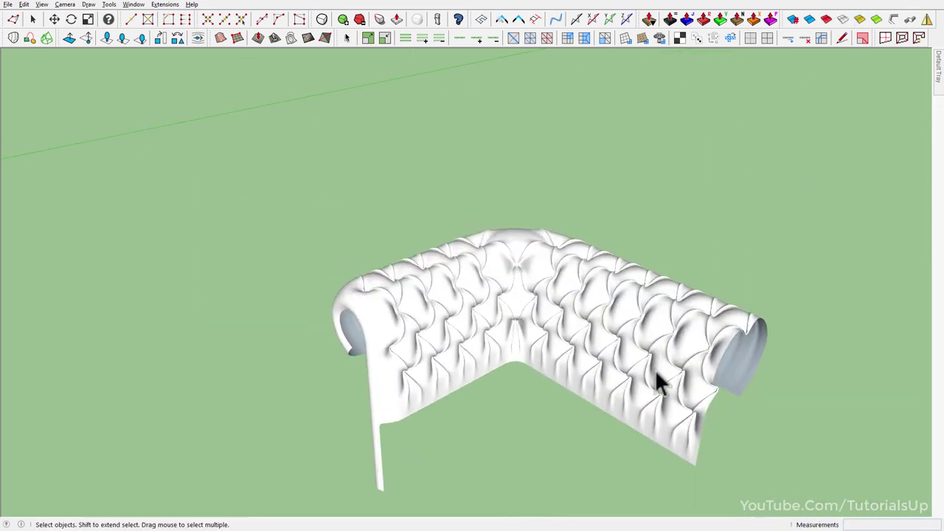
pyautogui.scroll(3, 659, 383)
pyautogui.scroll(3, 656, 336)
pyautogui.hotkey('alt', 'h')
pyautogui.moveTo(510, 244)
pyautogui.mouseDown(button='middle')
pyautogui.moveTo(495, 248)
pyautogui.moveTo(495, 143)
pyautogui.moveTo(491, 172)
pyautogui.mouseUp(button='middle')
pyautogui.hotkey('alt', 'h')
pyautogui.moveTo(434, 340)
pyautogui.mouseDown(button='middle')
pyautogui.moveTo(416, 270)
pyautogui.moveTo(391, 373)
pyautogui.moveTo(436, 204)
pyautogui.moveTo(362, 210)
pyautogui.moveTo(510, 197)
pyautogui.moveTo(199, 326)
pyautogui.mouseUp(button='middle')
pyautogui.scroll(-3, 471, 195)
pyautogui.scroll(-3, 472, 202)
pyautogui.scroll(2, 295, 251)
pyautogui.click(310, 234)
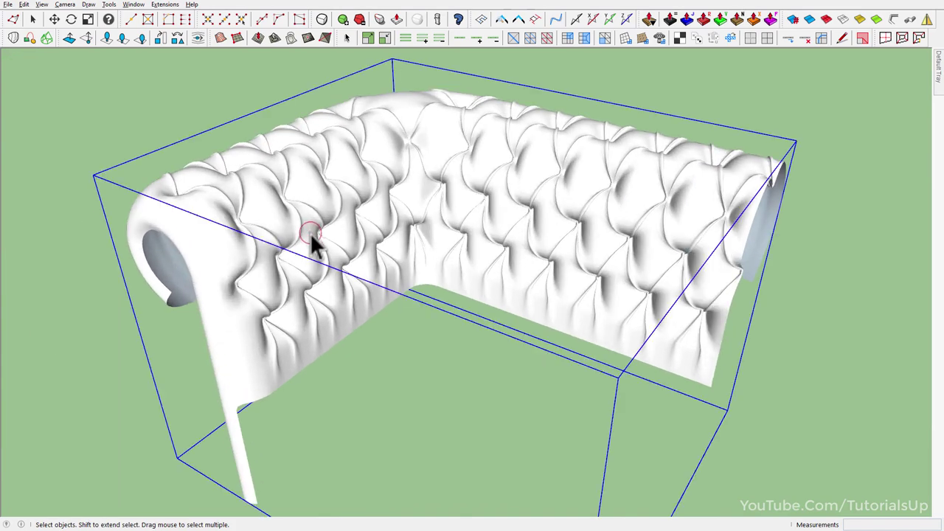
pyautogui.hotkey('alt', 'h')
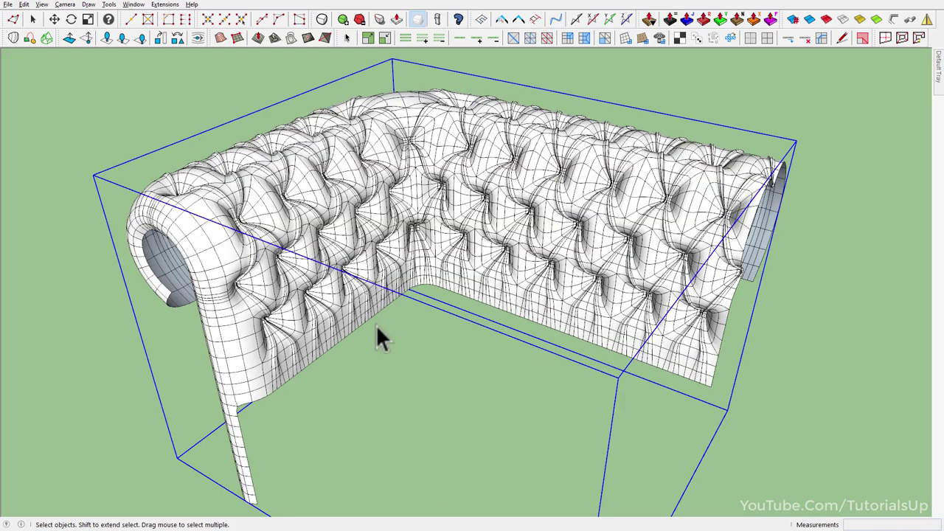
# Step: Turn SubD preview off and select the sofa's lower edge loop
pyautogui.click(322, 20)
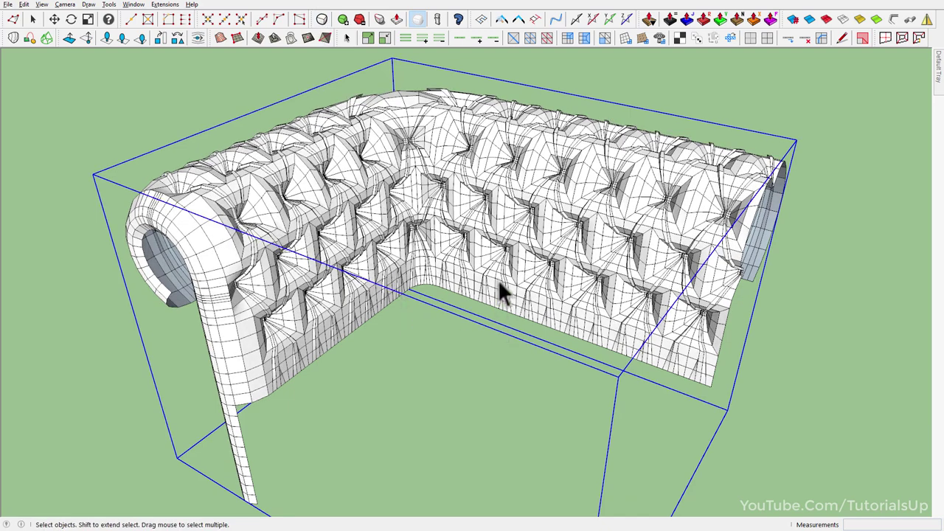
pyautogui.click(456, 405)
pyautogui.moveTo(295, 320)
pyautogui.mouseDown(button='middle')
pyautogui.moveTo(560, 147)
pyautogui.moveTo(816, 110)
pyautogui.mouseUp(button='middle')
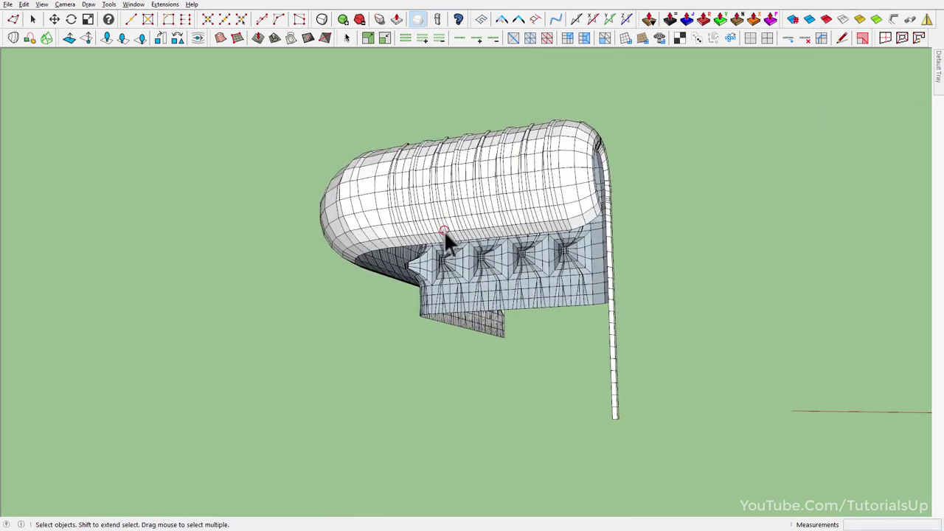
pyautogui.scroll(2, 556, 231)
pyautogui.moveTo(556, 231); pyautogui.dragTo(327, 343, button='middle')
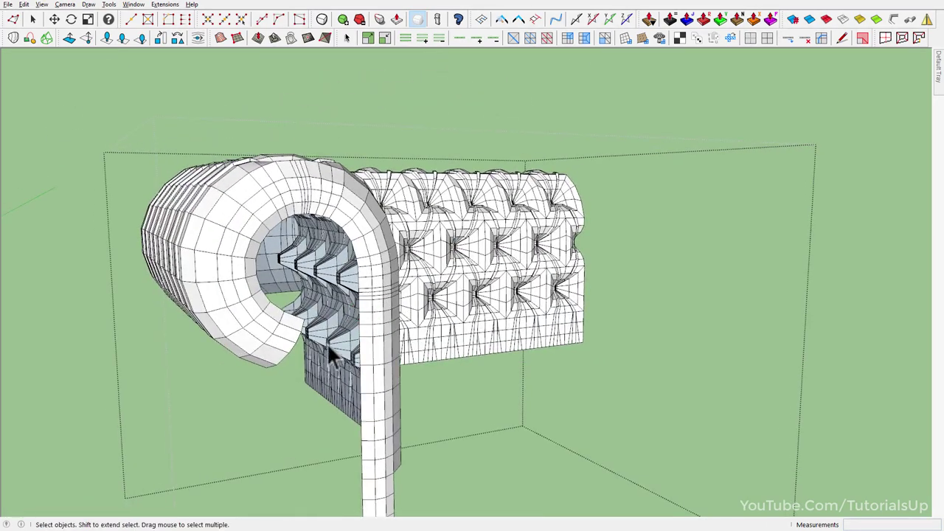
pyautogui.click(298, 338)
pyautogui.scroll(-1, 298, 339)
pyautogui.click(458, 39)
# Step: Extrude the lower edge loop far down into a skirt and flatten its bottom edge level
pyautogui.moveTo(391, 118)
pyautogui.mouseDown(button='middle')
pyautogui.moveTo(422, 169)
pyautogui.moveTo(172, 164)
pyautogui.mouseUp(button='middle')
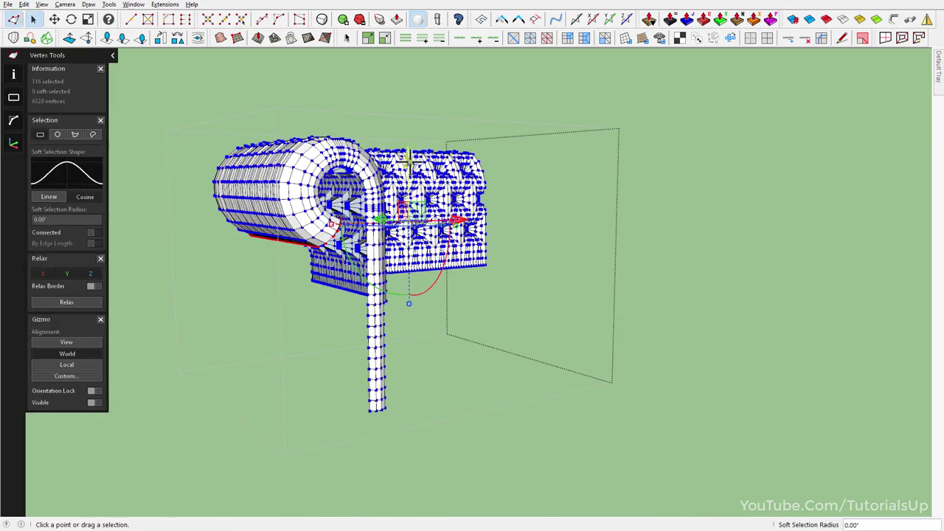
pyautogui.keyDown('ctrl'); pyautogui.moveTo(418, 190); pyautogui.dragTo(469, 347); pyautogui.keyUp('ctrl')
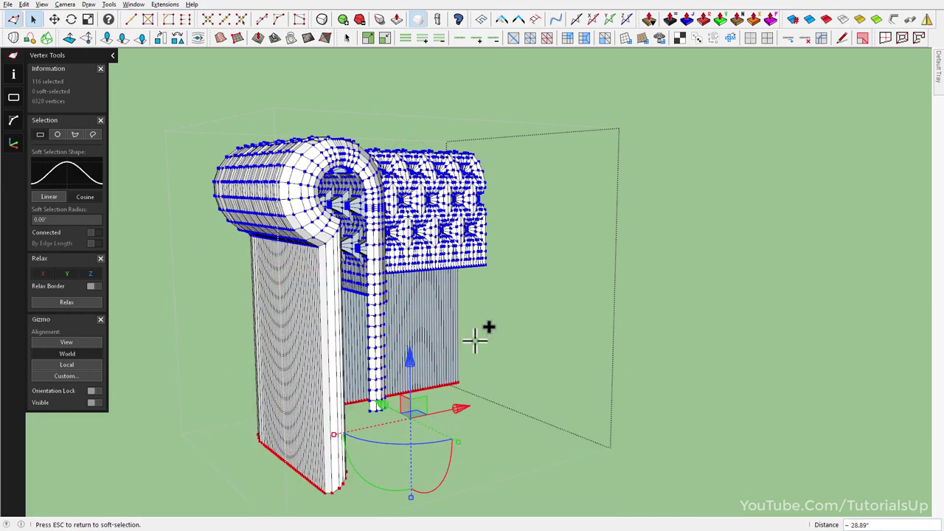
pyautogui.moveTo(480, 333)
pyautogui.mouseDown(button='middle')
pyautogui.moveTo(238, 379)
pyautogui.moveTo(253, 396)
pyautogui.mouseUp(button='middle')
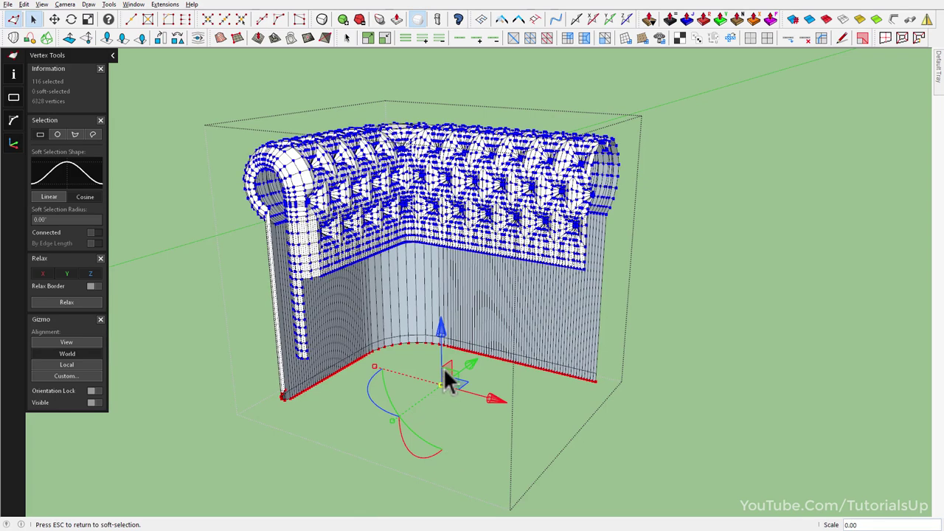
pyautogui.moveTo(444, 365); pyautogui.dragTo(444, 364)
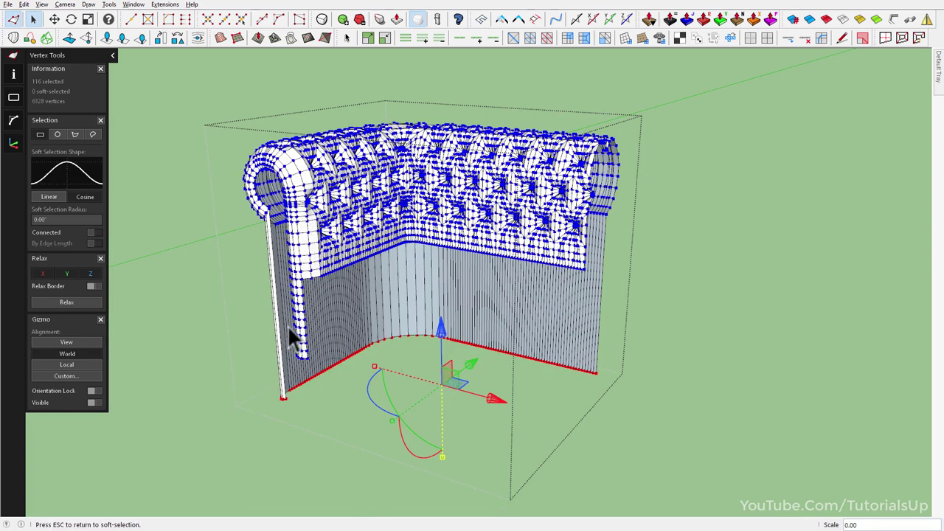
pyautogui.scroll(2, 289, 329)
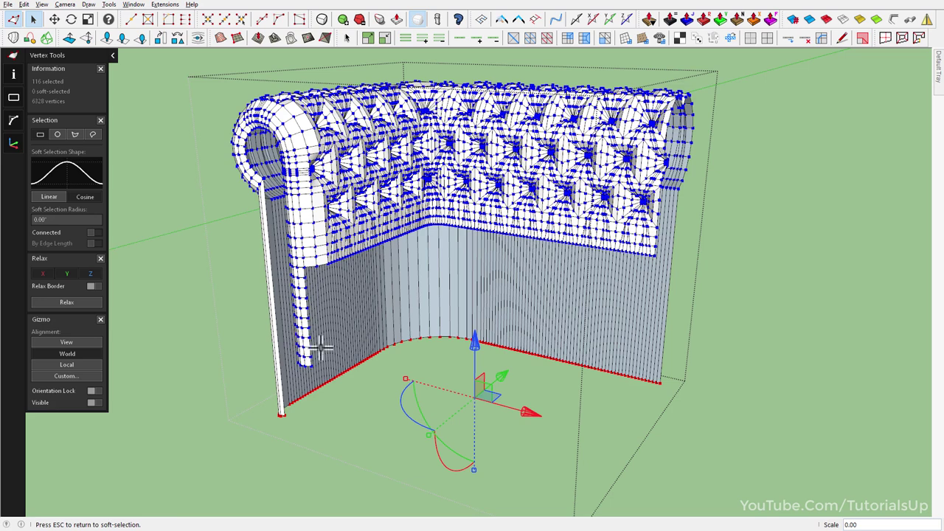
# Step: Try a constrained move of the skirt vertices, cancel it, and exit Vertex Tools
pyautogui.press('m')
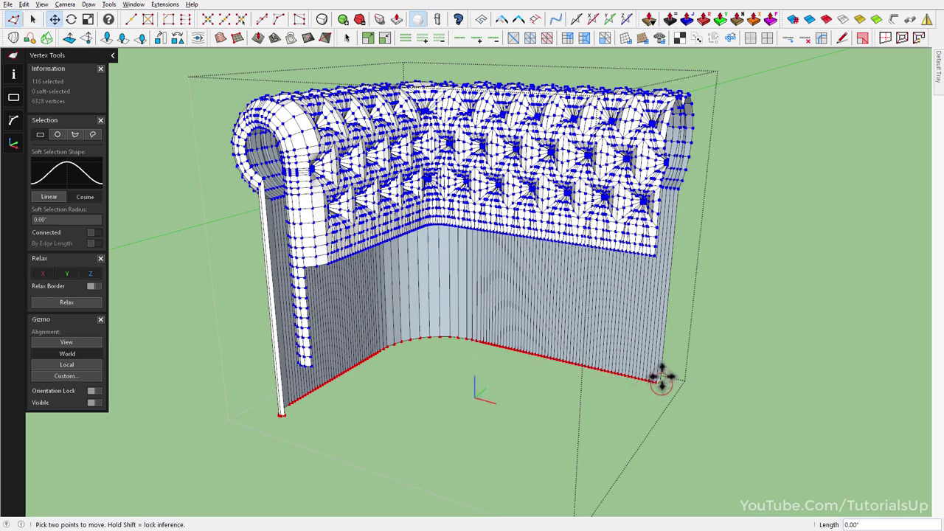
pyautogui.click(662, 379)
pyautogui.press('shift')
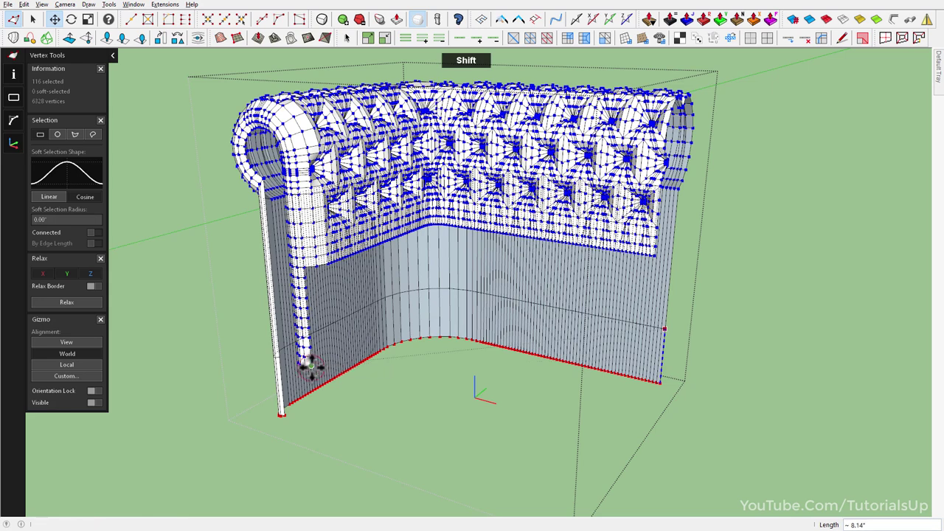
pyautogui.press('Escape')
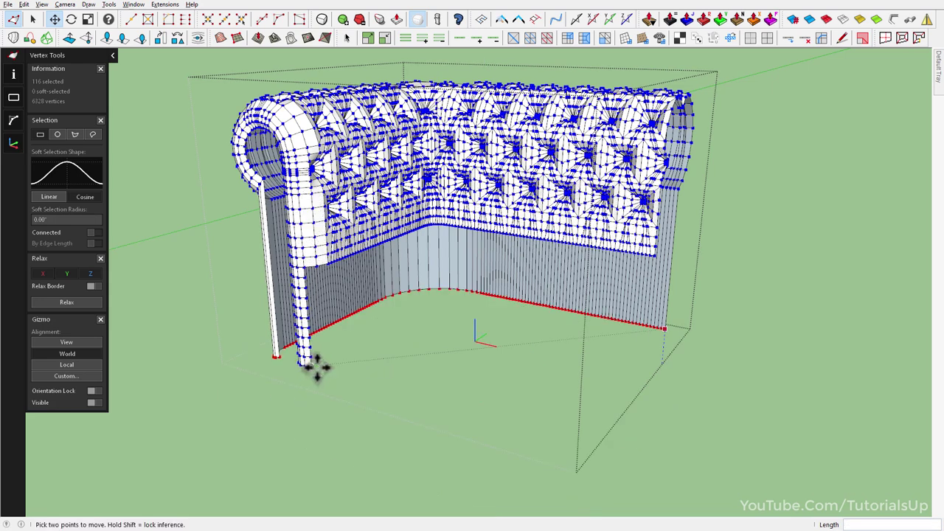
pyautogui.press('space')
pyautogui.press('Escape')
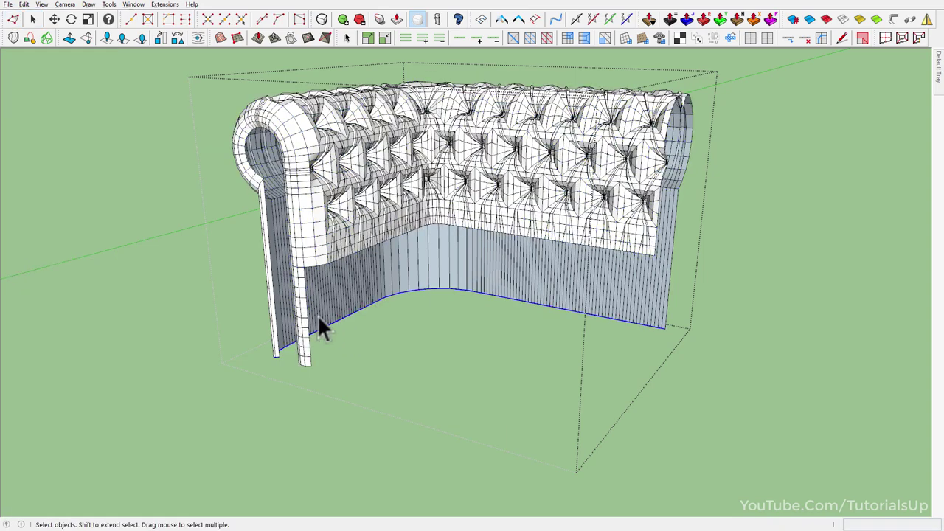
pyautogui.moveTo(317, 319)
pyautogui.mouseDown(button='middle')
pyautogui.moveTo(478, 284)
pyautogui.moveTo(489, 270)
pyautogui.mouseUp(button='middle')
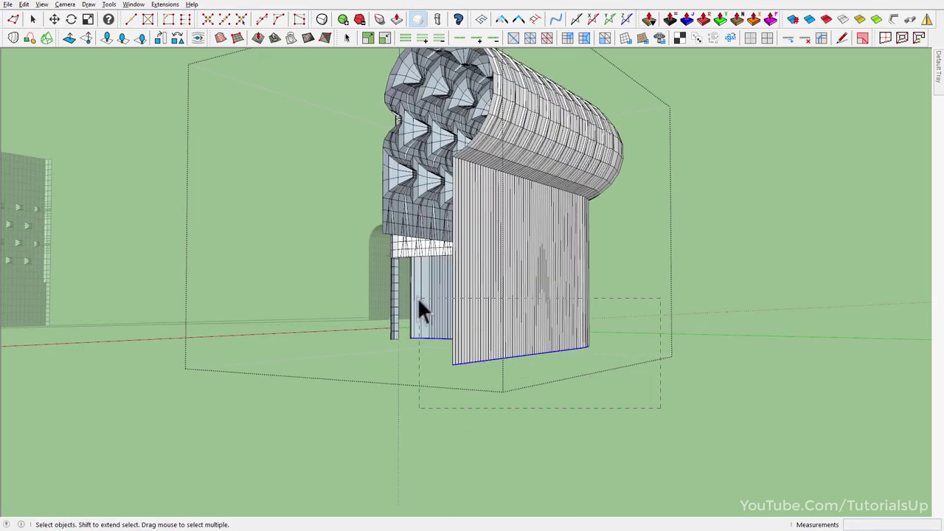
# Step: Cut the pleated skirt out of the sofa and paste it back in place
pyautogui.click(407, 288)
pyautogui.moveTo(446, 254)
pyautogui.mouseDown(button='middle')
pyautogui.moveTo(389, 295)
pyautogui.moveTo(767, 274)
pyautogui.moveTo(279, 220)
pyautogui.mouseUp(button='middle')
pyautogui.click(21, 5)
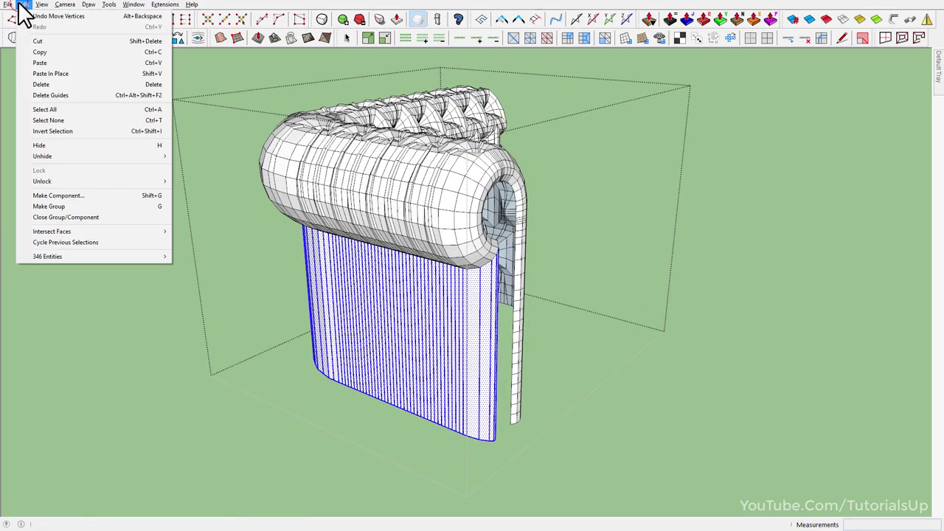
pyautogui.click(53, 40)
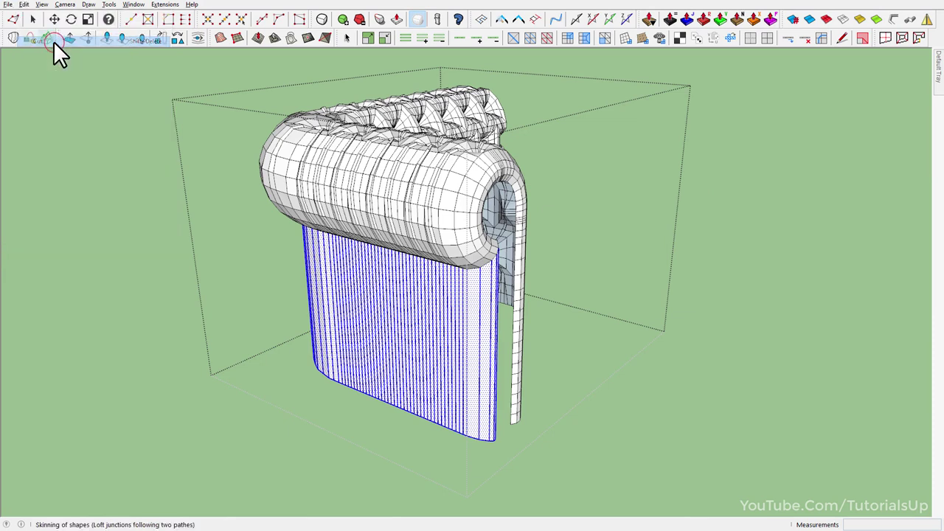
pyautogui.click(84, 133)
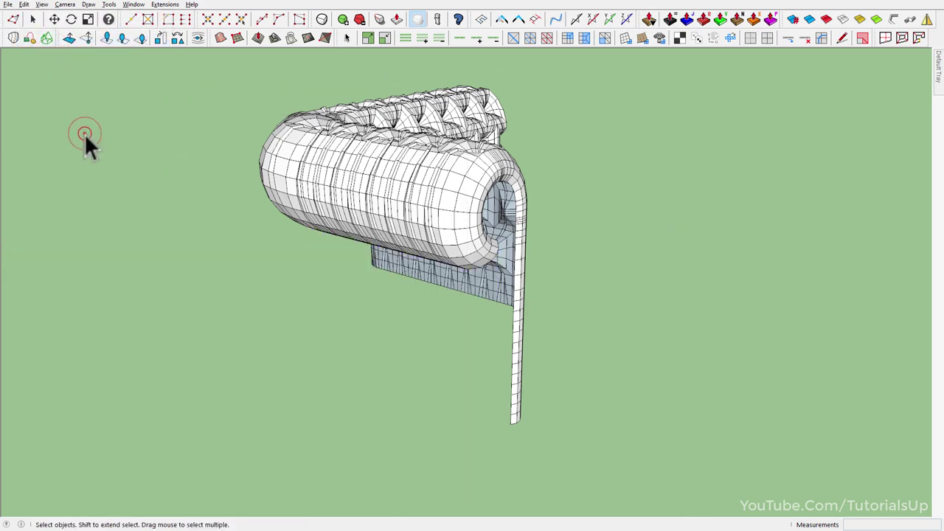
pyautogui.click(23, 4)
pyautogui.click(89, 73)
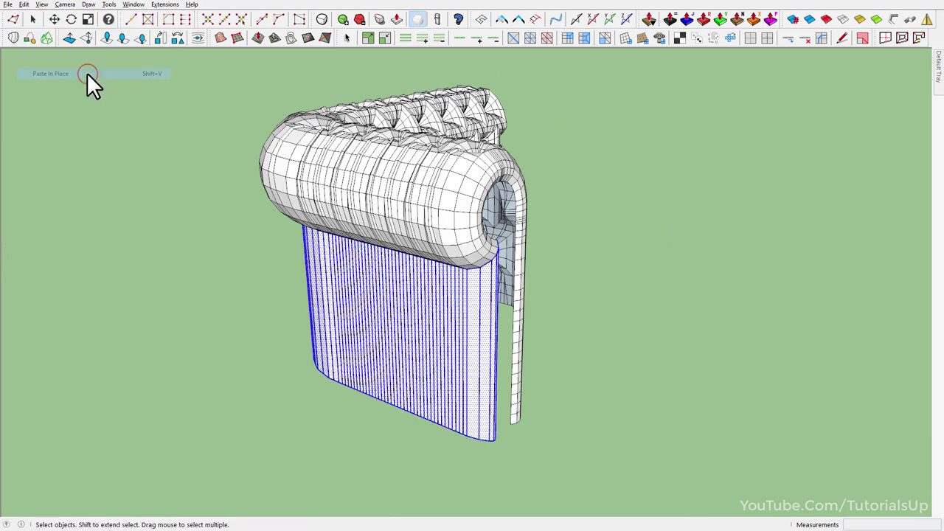
# Step: Make the pasted skirt its own group and open it with its mesh selected
pyautogui.scroll(2, 421, 341)
pyautogui.rightClick(397, 317)
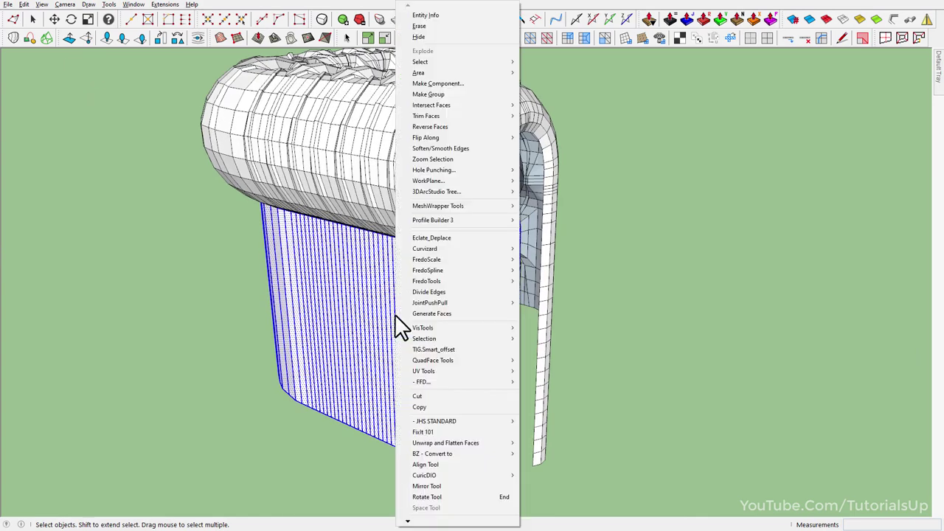
pyautogui.click(457, 94)
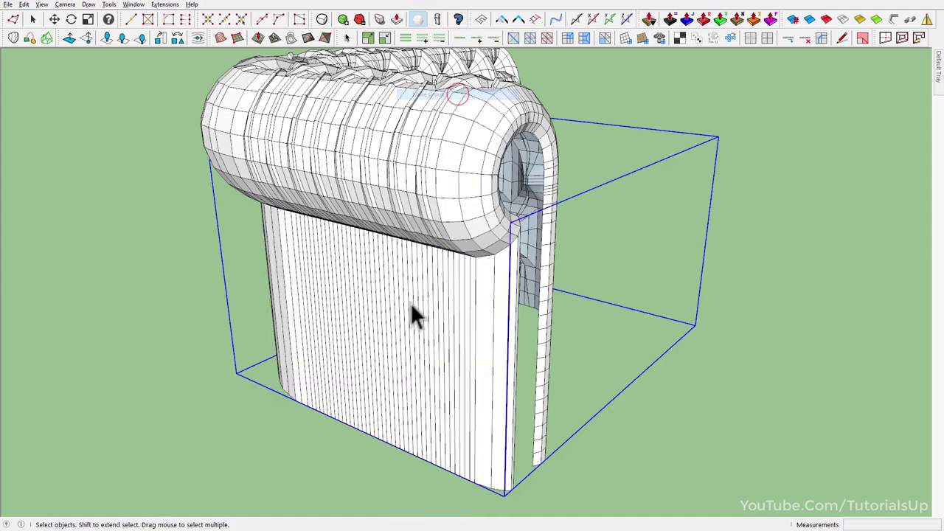
pyautogui.tripleClick(410, 304)
pyautogui.click(164, 5)
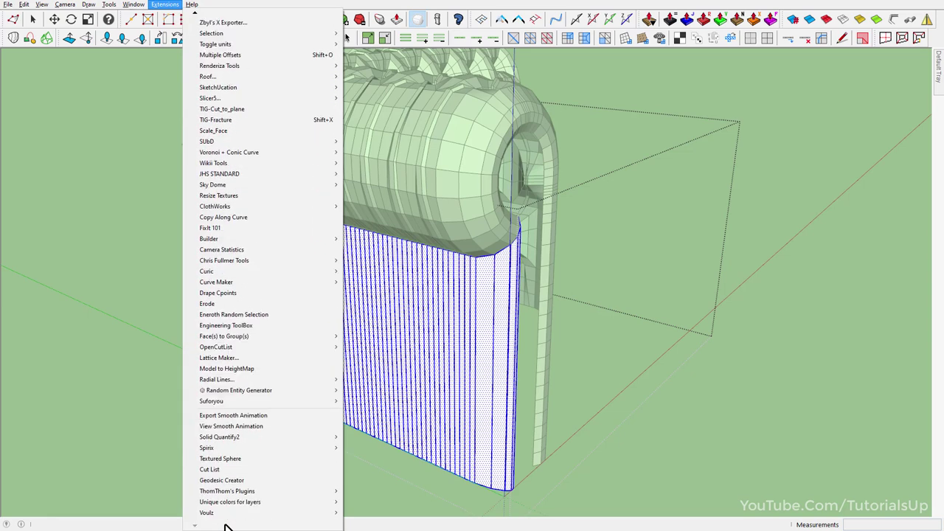
pyautogui.moveTo(227, 490)
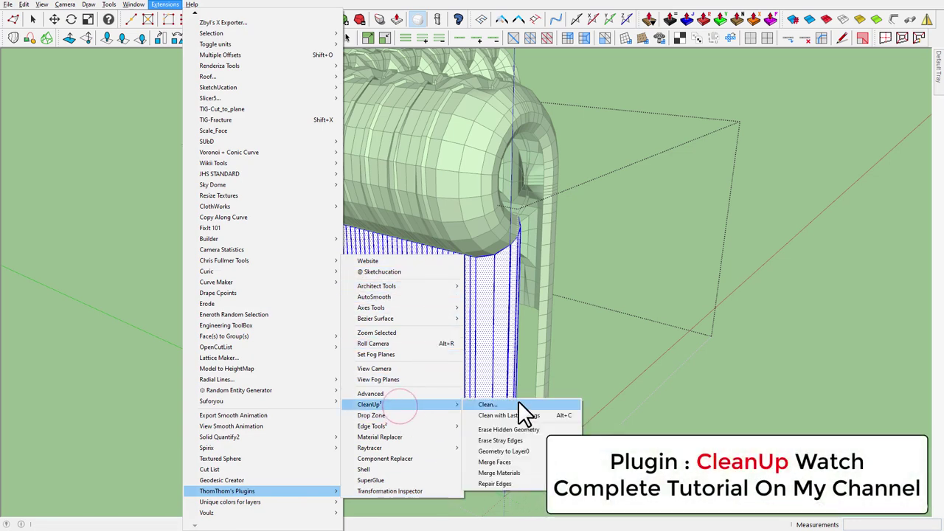
# Step: Run CleanUp³ on the skirt mesh to remove its 96 redundant edges and faces
pyautogui.moveTo(399, 404)
pyautogui.click(532, 405)
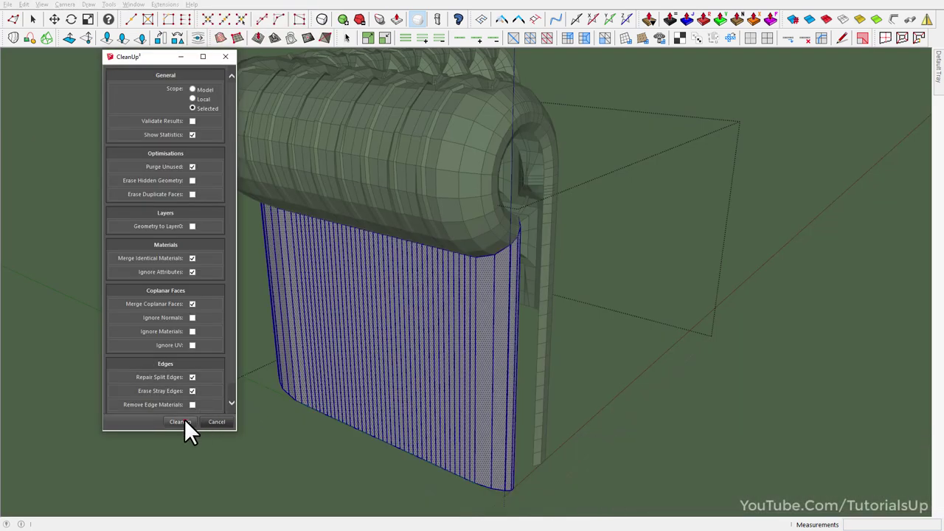
pyautogui.click(184, 422)
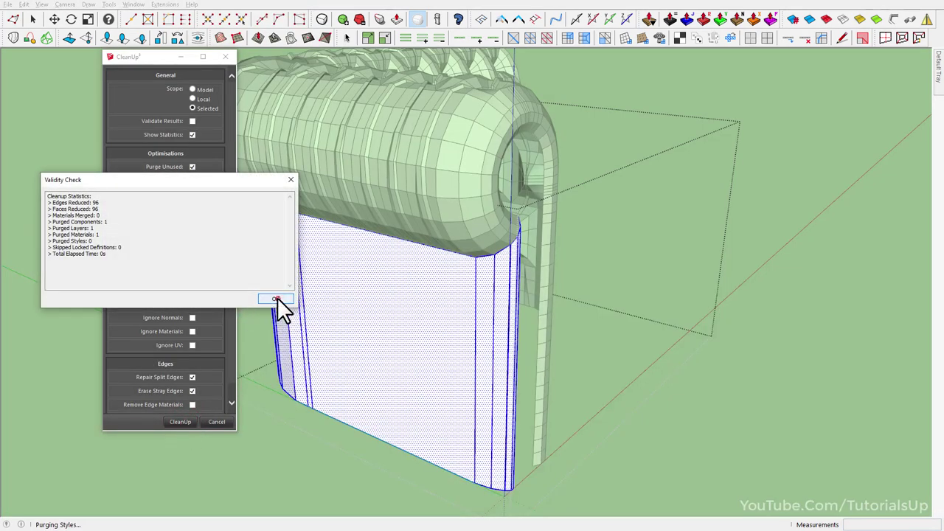
pyautogui.click(276, 299)
# Step: Colour the sofa's faces by triangle, quad and n-gon type
pyautogui.moveTo(617, 359)
pyautogui.mouseDown(button='middle')
pyautogui.moveTo(400, 291)
pyautogui.moveTo(917, 200)
pyautogui.moveTo(547, 332)
pyautogui.mouseUp(button='middle')
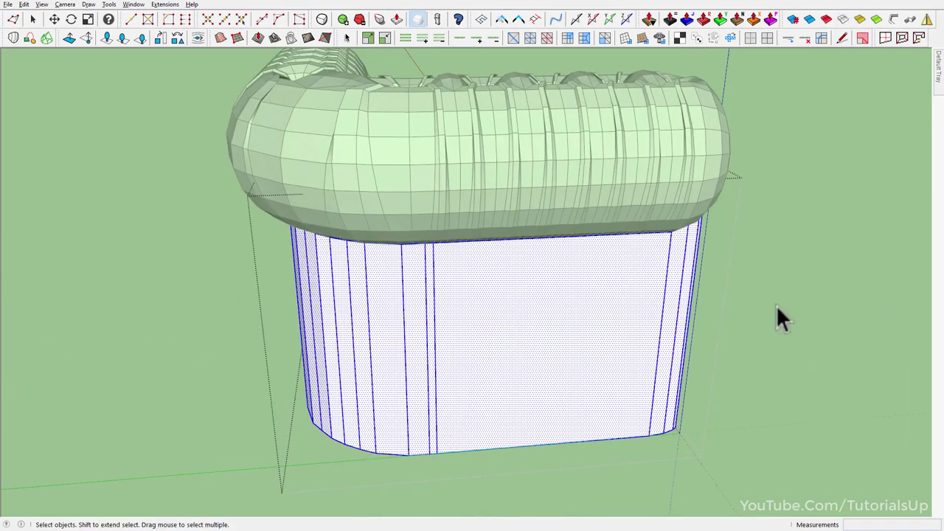
pyautogui.click(782, 317)
pyautogui.moveTo(400, 373); pyautogui.dragTo(352, 374, button='middle')
pyautogui.click(352, 375)
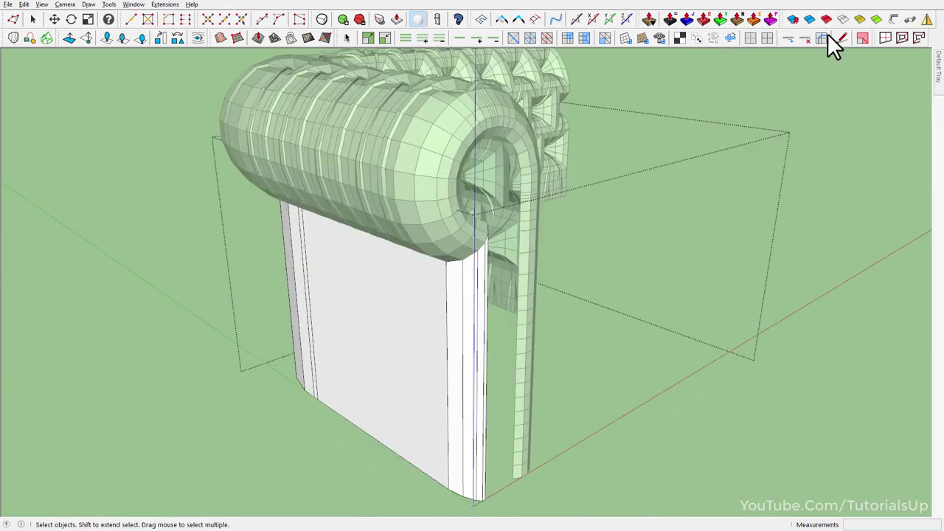
pyautogui.click(863, 39)
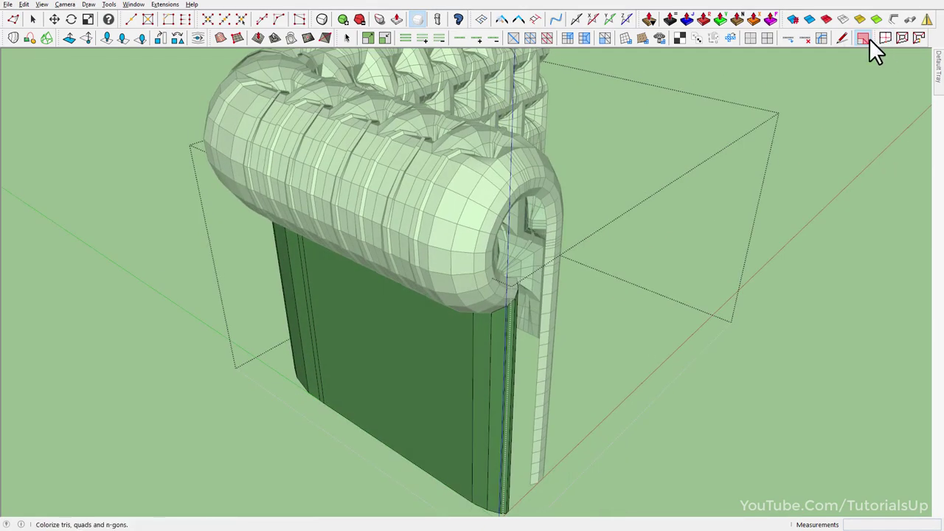
# Step: Open the sofa group for editing and view it straight from the front
pyautogui.moveTo(822, 155); pyautogui.dragTo(312, 252, button='middle')
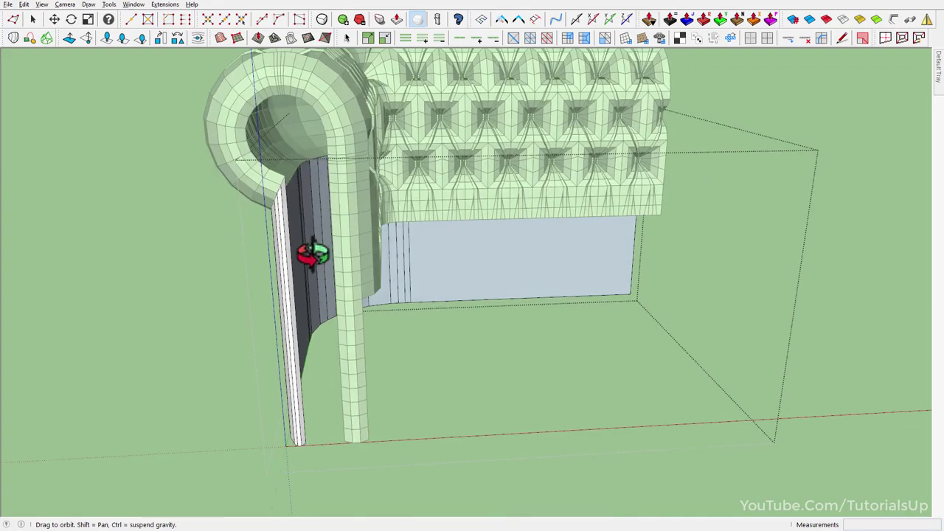
pyautogui.moveTo(401, 291)
pyautogui.mouseDown(button='middle')
pyautogui.moveTo(359, 252)
pyautogui.moveTo(164, 248)
pyautogui.moveTo(236, 311)
pyautogui.mouseUp(button='middle')
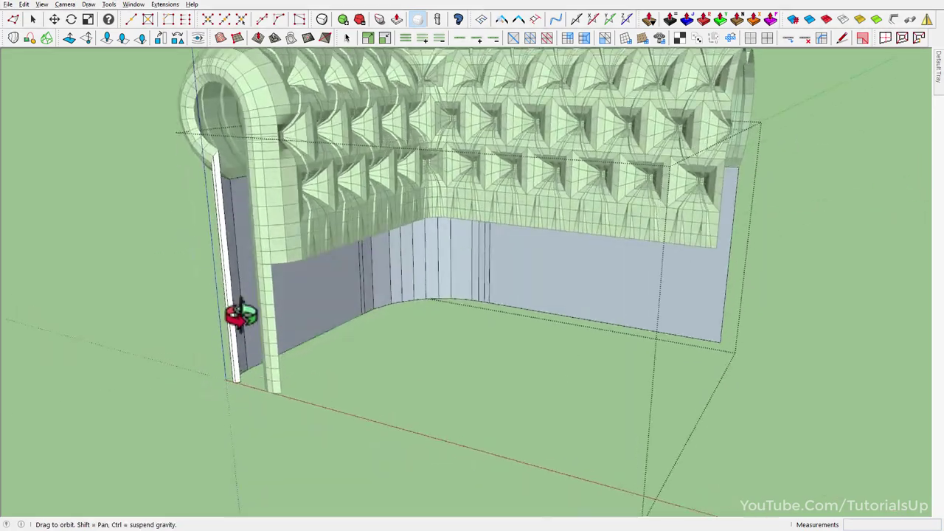
pyautogui.moveTo(346, 317)
pyautogui.mouseDown(button='middle')
pyautogui.moveTo(436, 267)
pyautogui.moveTo(465, 301)
pyautogui.moveTo(453, 251)
pyautogui.moveTo(391, 228)
pyautogui.mouseUp(button='middle')
pyautogui.scroll(3, 332, 193)
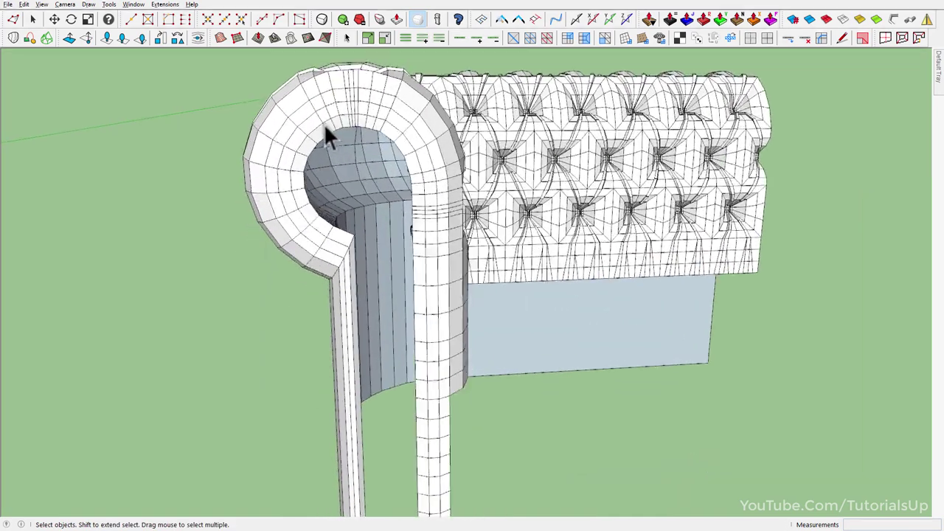
pyautogui.moveTo(323, 124)
pyautogui.mouseDown(button='middle')
pyautogui.moveTo(363, 131)
pyautogui.moveTo(400, 210)
pyautogui.mouseUp(button='middle')
pyautogui.scroll(-3, 399, 210)
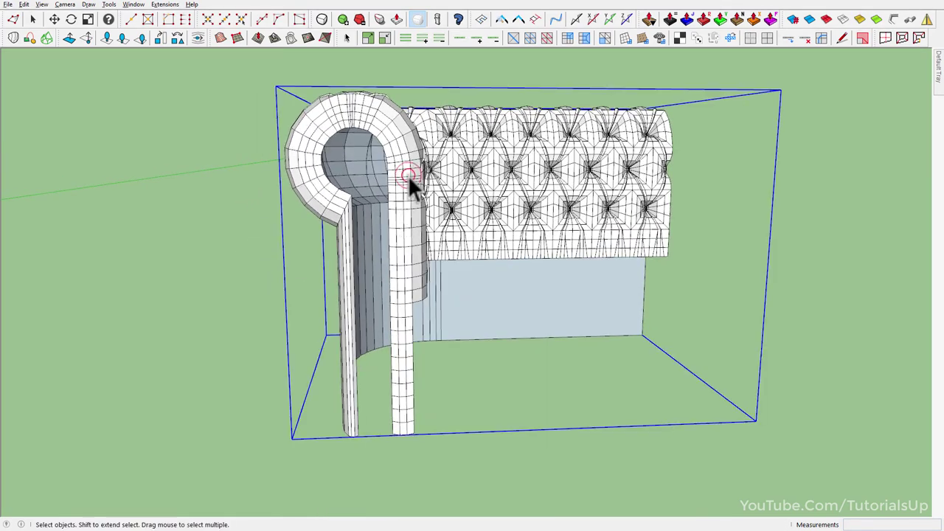
pyautogui.doubleClick(408, 175)
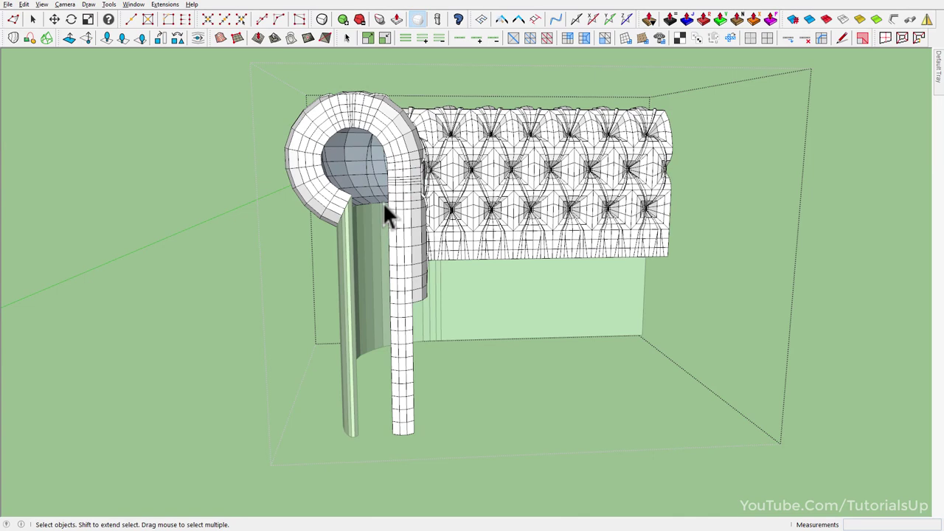
pyautogui.moveTo(384, 206); pyautogui.dragTo(379, 162, button='middle')
# Step: Draw a rectangle over the arm's open side, from the leg bottom up to the scroll
pyautogui.press('Escape')
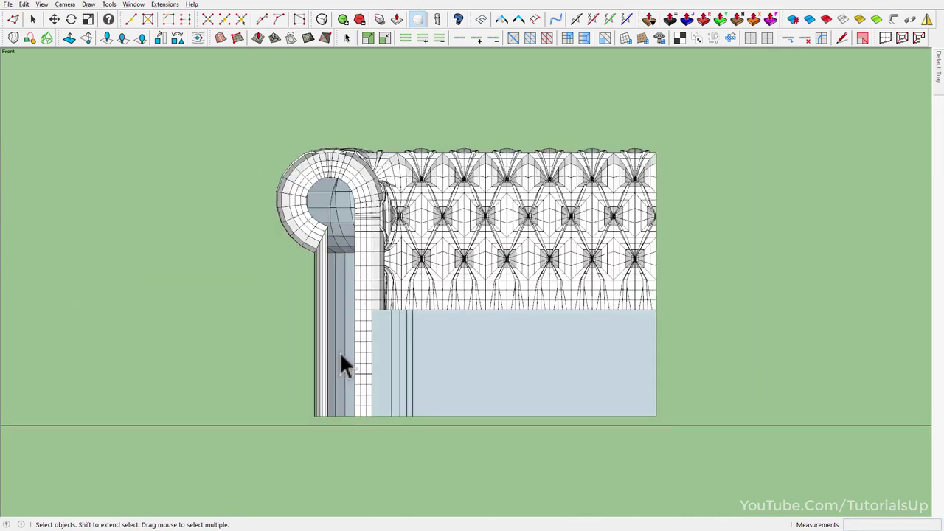
pyautogui.scroll(5, 348, 373)
pyautogui.moveTo(347, 433); pyautogui.dragTo(354, 463, button='middle')
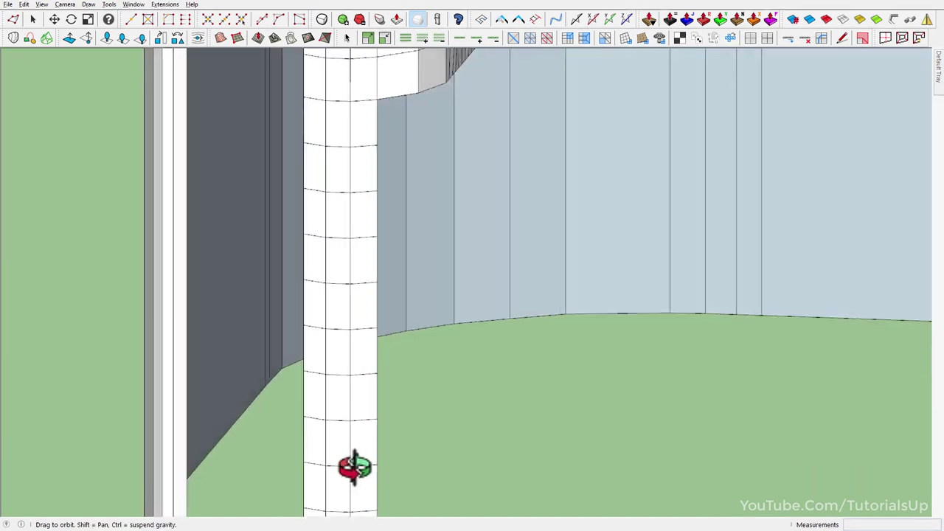
pyautogui.click(305, 470)
pyautogui.moveTo(307, 400); pyautogui.dragTo(273, 158, button='middle')
pyautogui.click(254, 159)
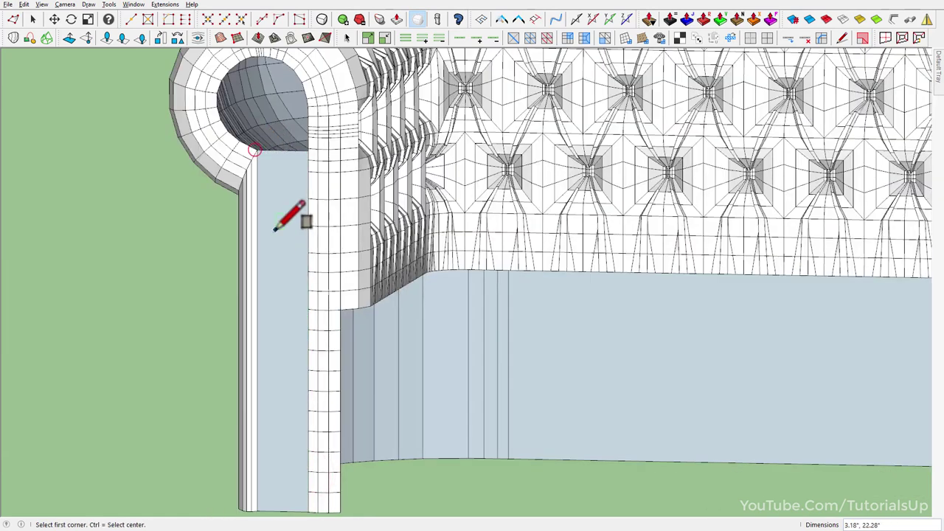
pyautogui.press('f')
pyautogui.press('space')
# Step: Reverse the new face so its front side faces outward
pyautogui.click(342, 247)
pyautogui.scroll(5, 332, 222)
pyautogui.scroll(-3, 342, 244)
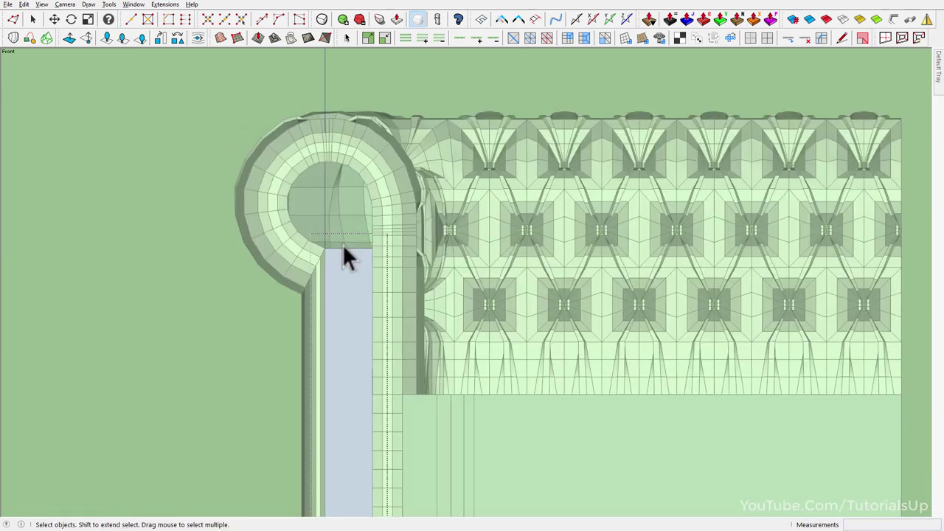
pyautogui.rightClick(354, 263)
pyautogui.click(428, 116)
pyautogui.scroll(-1, 353, 239)
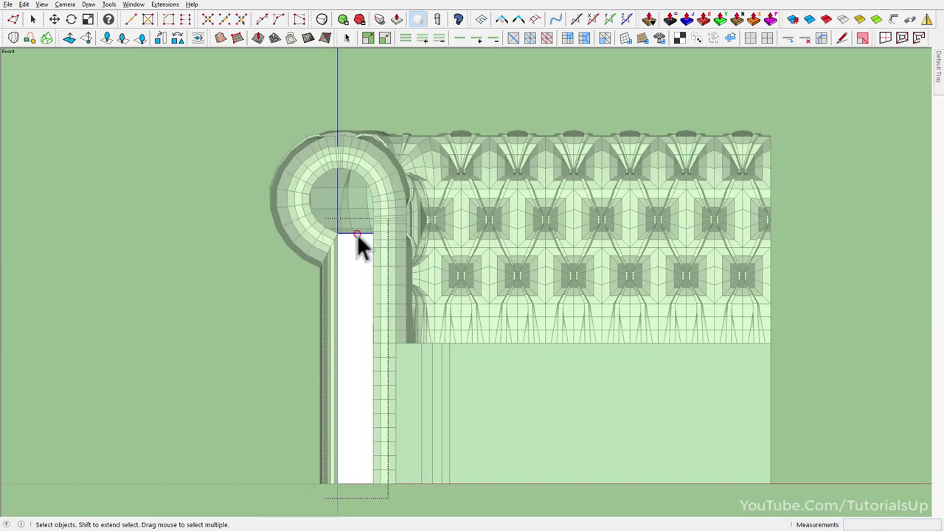
# Step: Drag the face's top corner vertices with Vertex Tools to fit the round scroll opening
pyautogui.click(790, 39)
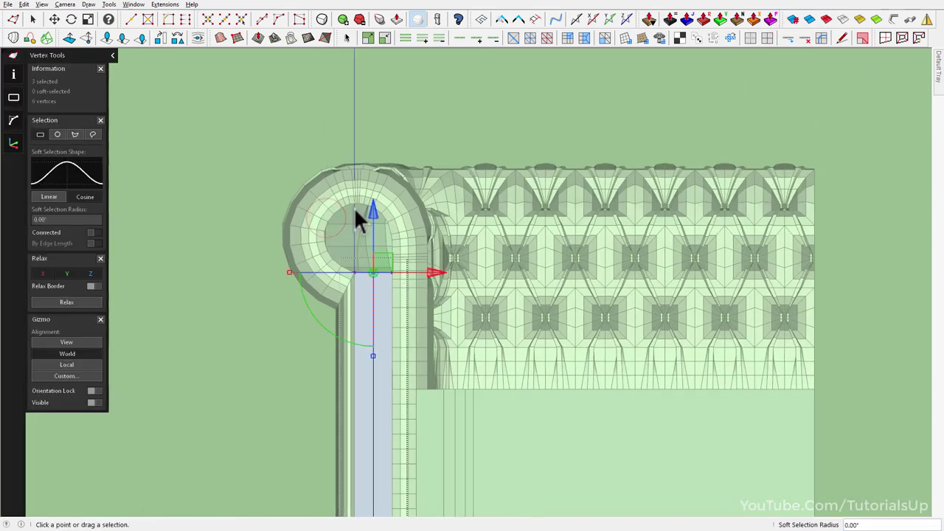
pyautogui.moveTo(372, 179)
pyautogui.keyDown('ctrl'); pyautogui.mouseDown()
pyautogui.moveTo(369, 204)
pyautogui.moveTo(371, 158)
pyautogui.mouseUp(); pyautogui.keyUp('ctrl')
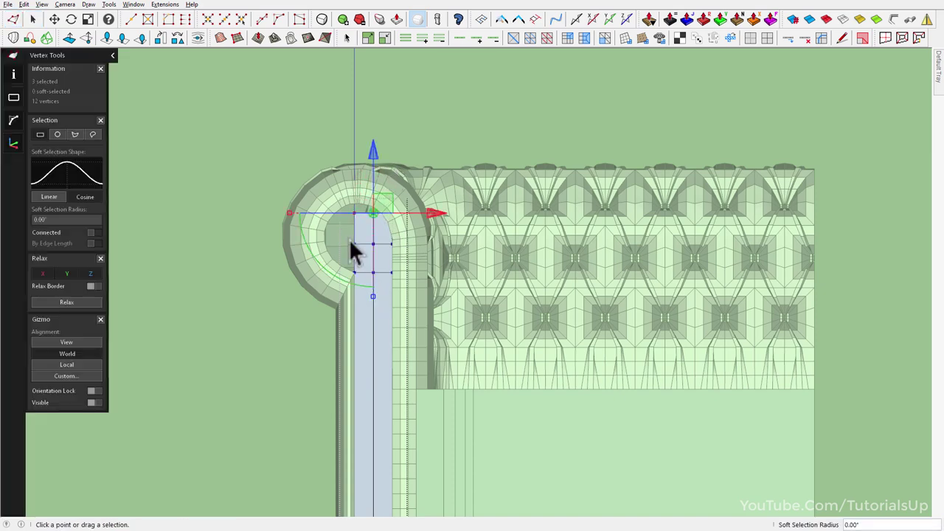
pyautogui.click(352, 243)
pyautogui.scroll(2, 350, 240)
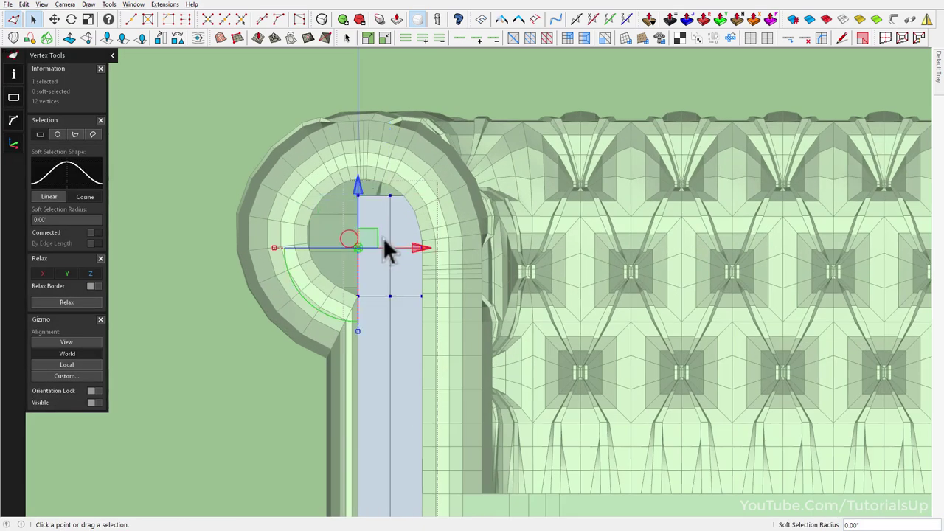
pyautogui.click(314, 239)
pyautogui.moveTo(390, 232); pyautogui.dragTo(400, 179)
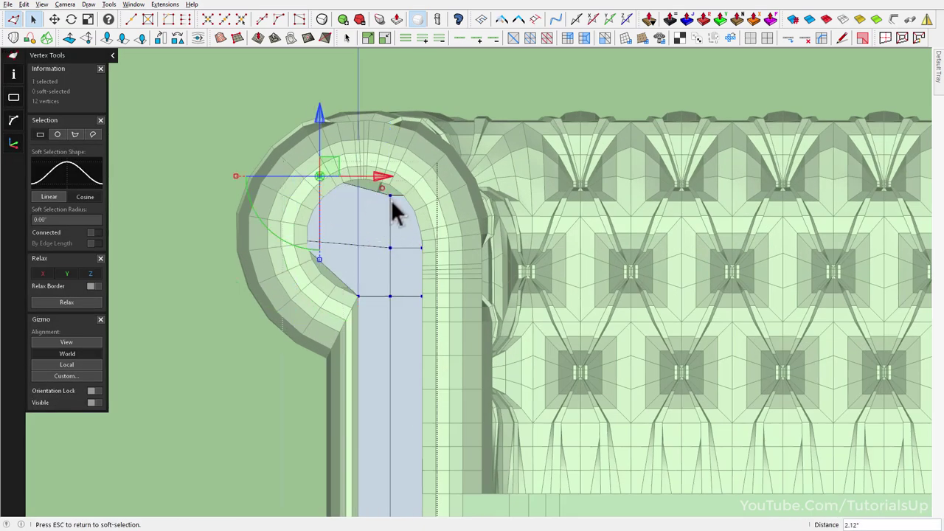
pyautogui.moveTo(394, 212); pyautogui.dragTo(421, 240)
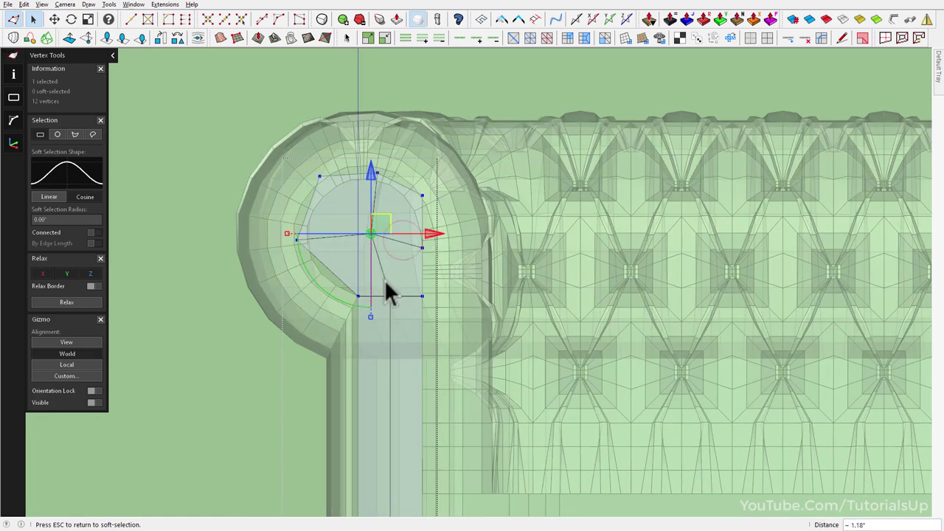
pyautogui.press('space')
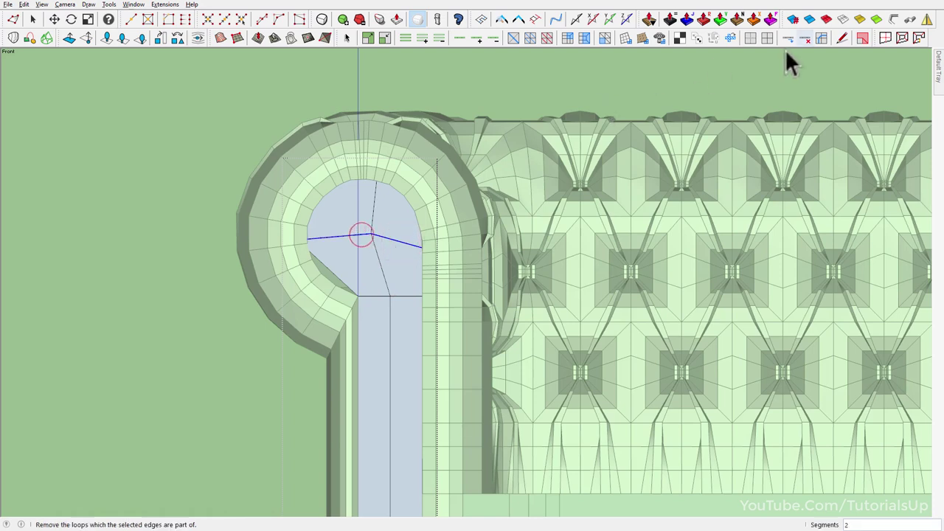
# Step: Reshape the cap face's top, lower and left vertices with Vertex Tools to follow the scroll curve
pyautogui.click(790, 39)
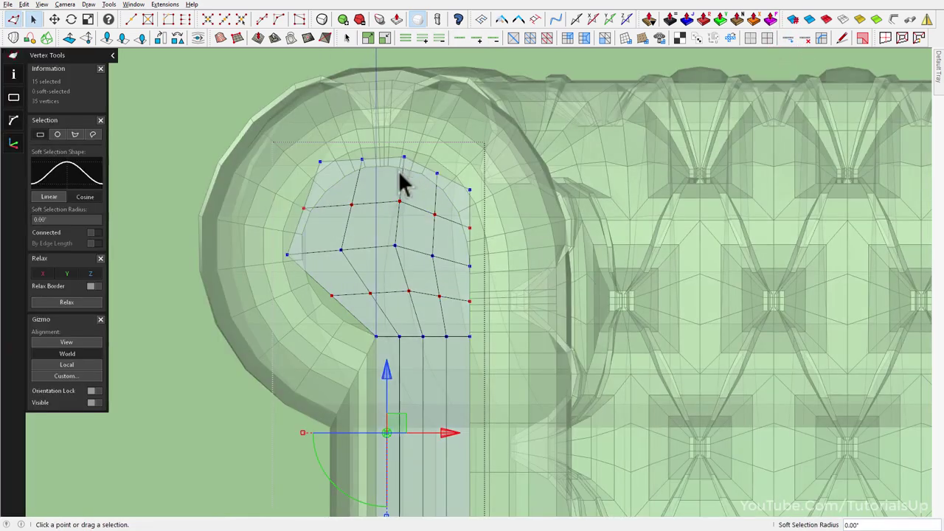
pyautogui.click(387, 160)
pyautogui.click(362, 159)
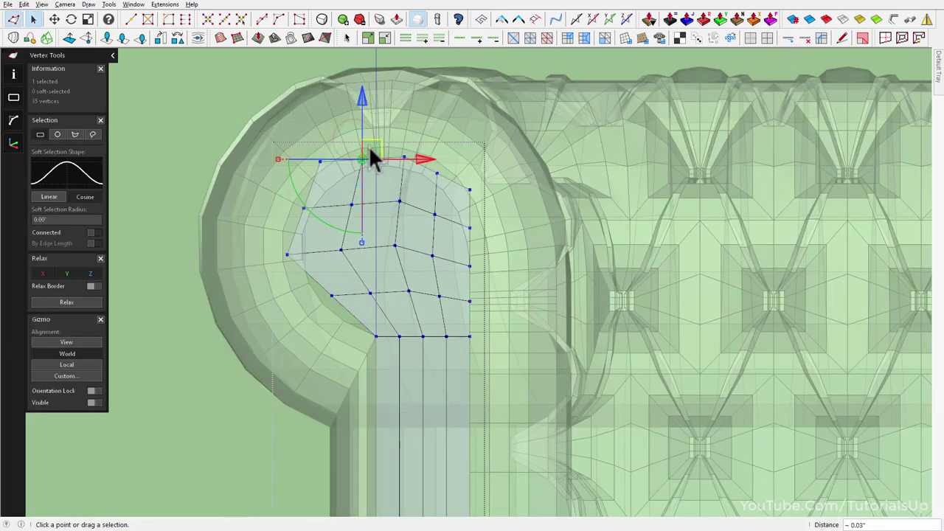
pyautogui.click(437, 174)
pyautogui.moveTo(457, 166); pyautogui.dragTo(463, 158)
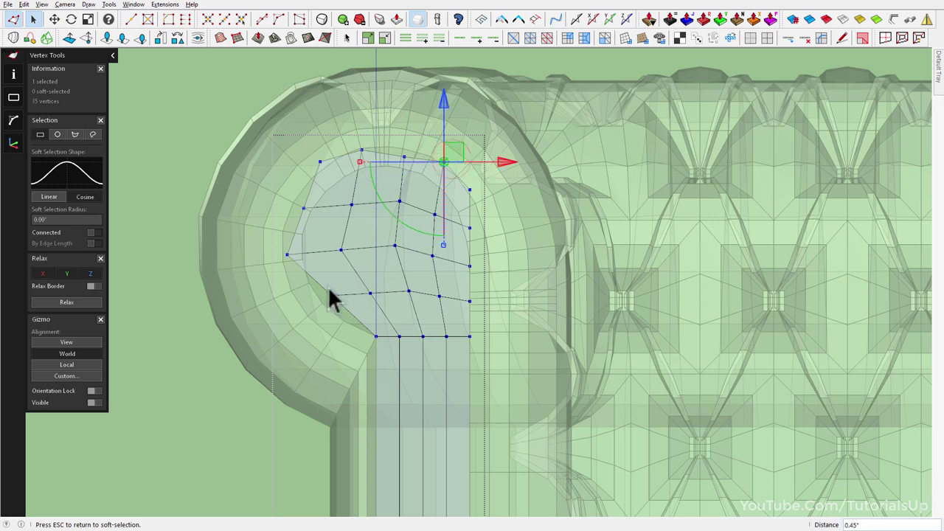
pyautogui.click(329, 295)
pyautogui.moveTo(322, 305)
pyautogui.mouseDown()
pyautogui.moveTo(387, 317)
pyautogui.moveTo(353, 270)
pyautogui.mouseUp()
pyautogui.click(371, 292)
pyautogui.click(341, 251)
pyautogui.click(401, 151)
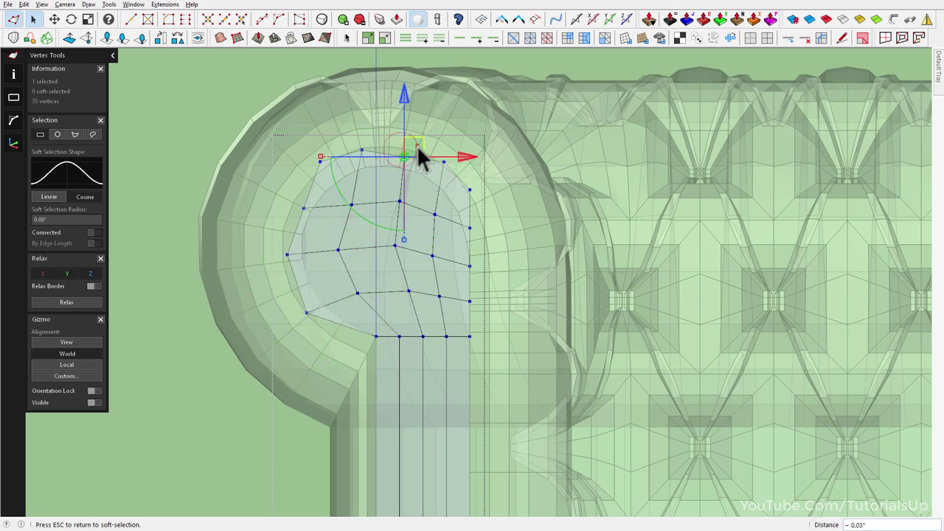
pyautogui.moveTo(418, 146); pyautogui.dragTo(419, 134)
pyautogui.click(296, 200)
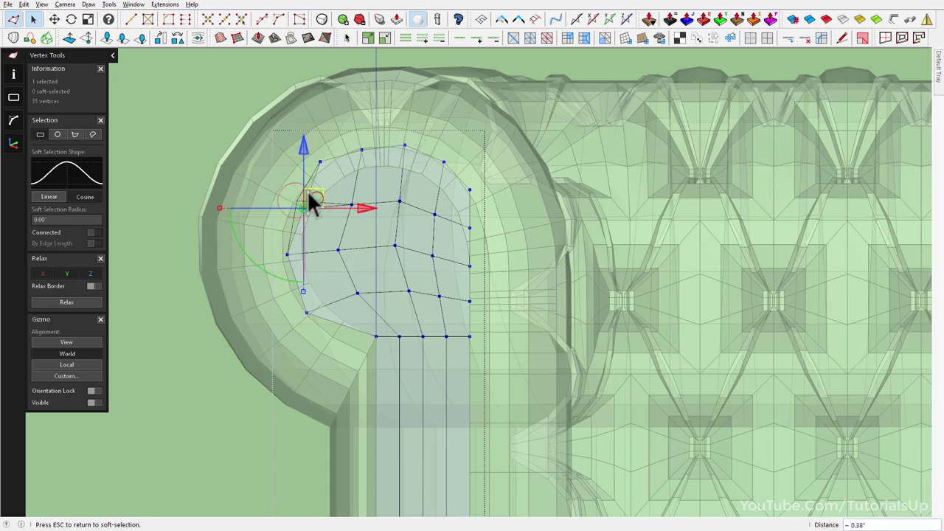
pyautogui.press('space')
# Step: Check the arm end panel from the front and a three-quarter angle
pyautogui.scroll(-5, 411, 323)
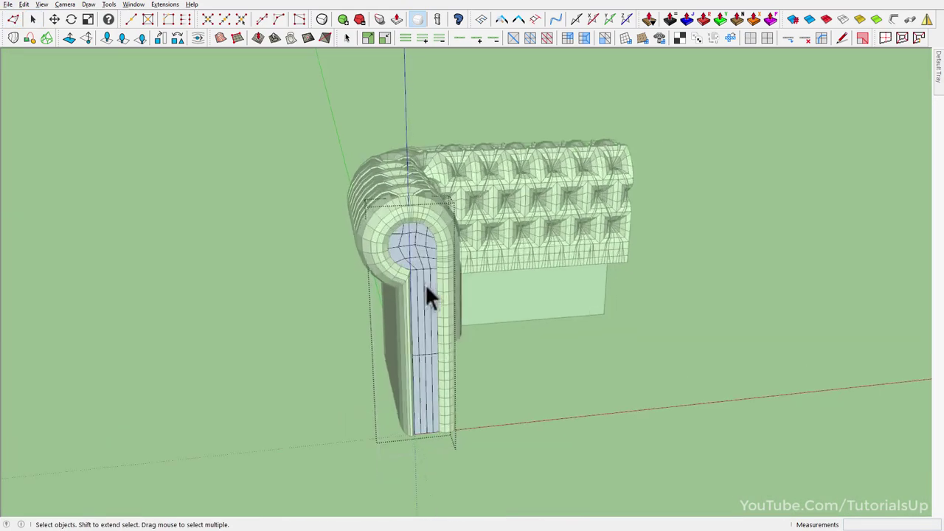
pyautogui.scroll(3, 400, 290)
pyautogui.rightClick(400, 290)
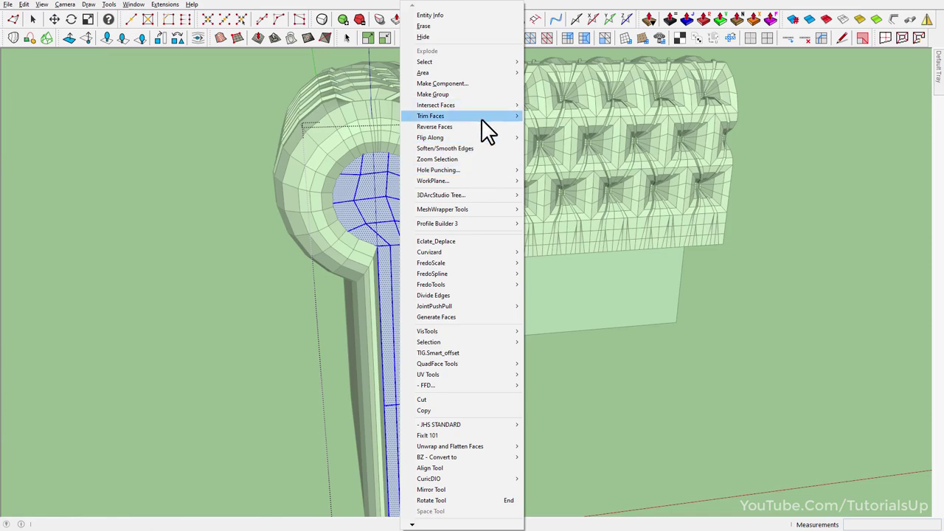
pyautogui.press('Escape')
pyautogui.moveTo(385, 227); pyautogui.dragTo(268, 236, button='middle')
pyautogui.press('f')
pyautogui.scroll(2, 310, 243)
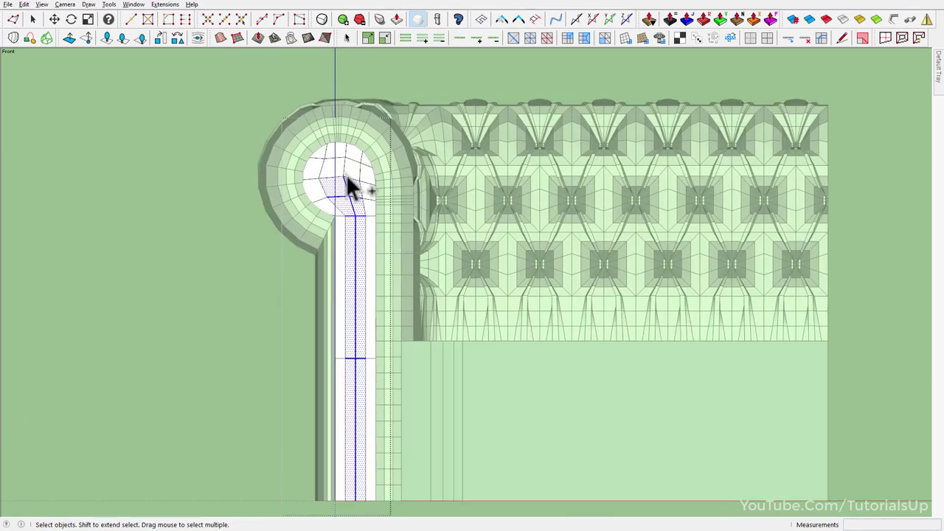
pyautogui.moveTo(351, 186); pyautogui.dragTo(411, 348, button='middle')
# Step: Shift the arm's inner strip vertices about 0.22" inward to give the panel depth
pyautogui.doubleClick(447, 436)
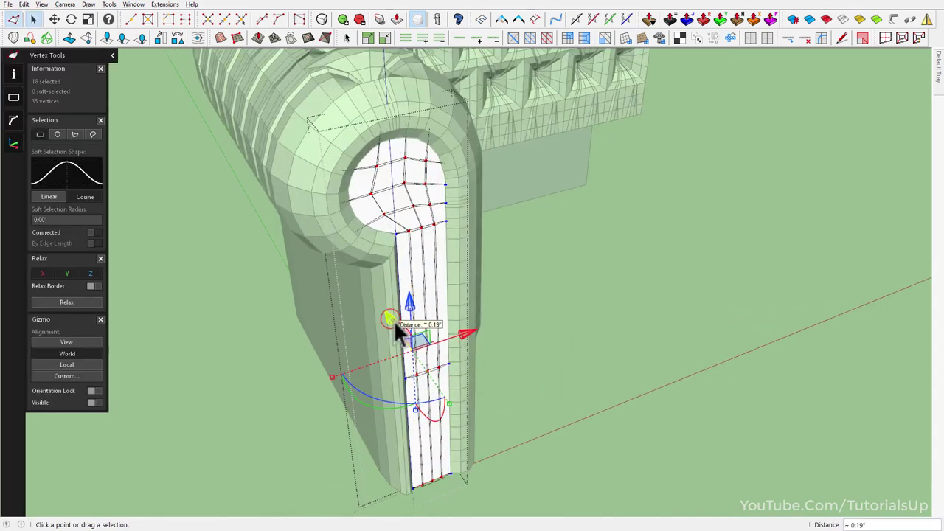
pyautogui.moveTo(395, 320); pyautogui.dragTo(466, 417, button='middle')
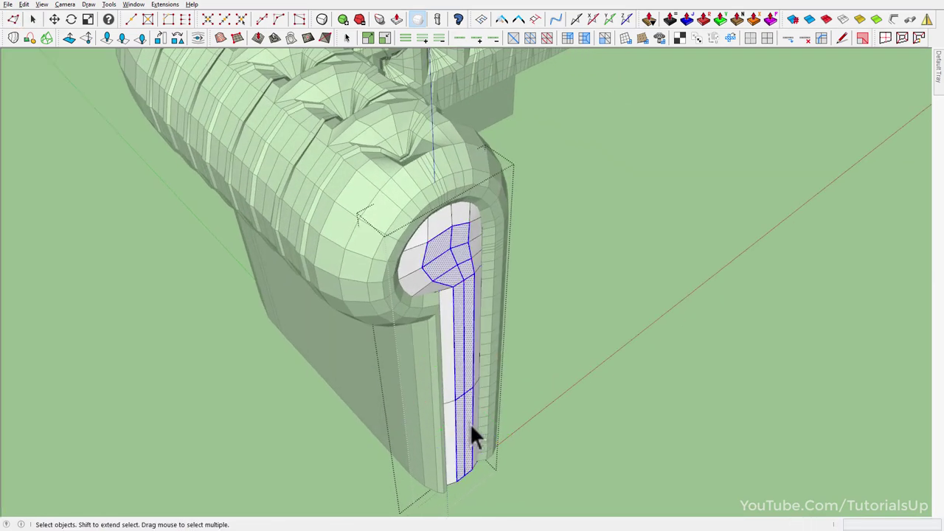
pyautogui.click(455, 236)
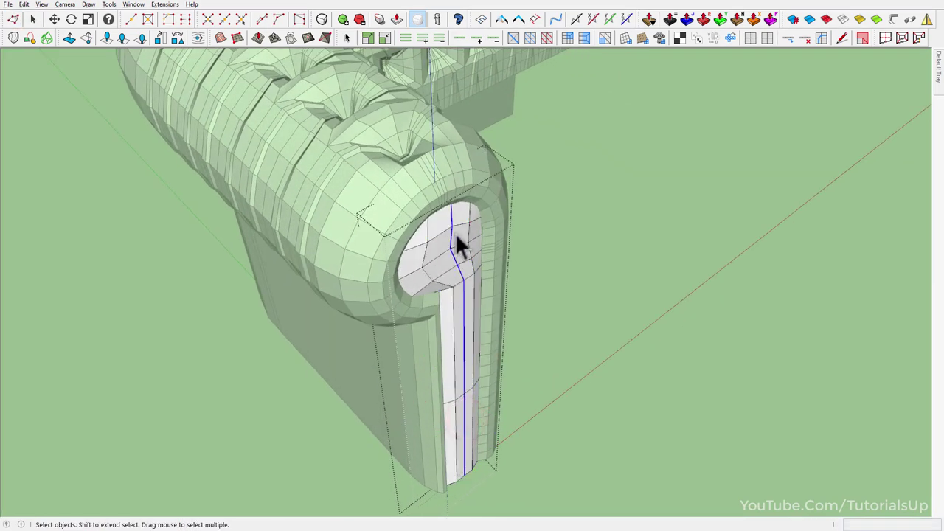
pyautogui.doubleClick(509, 303)
pyautogui.moveTo(411, 346); pyautogui.dragTo(421, 343)
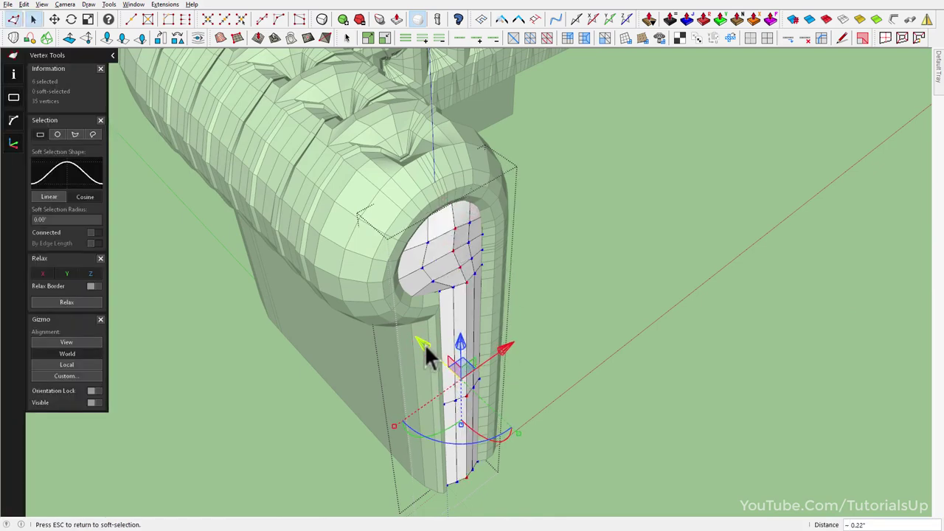
pyautogui.moveTo(424, 344); pyautogui.dragTo(169, 221, button='middle')
pyautogui.click(356, 223)
pyautogui.scroll(3, 456, 143)
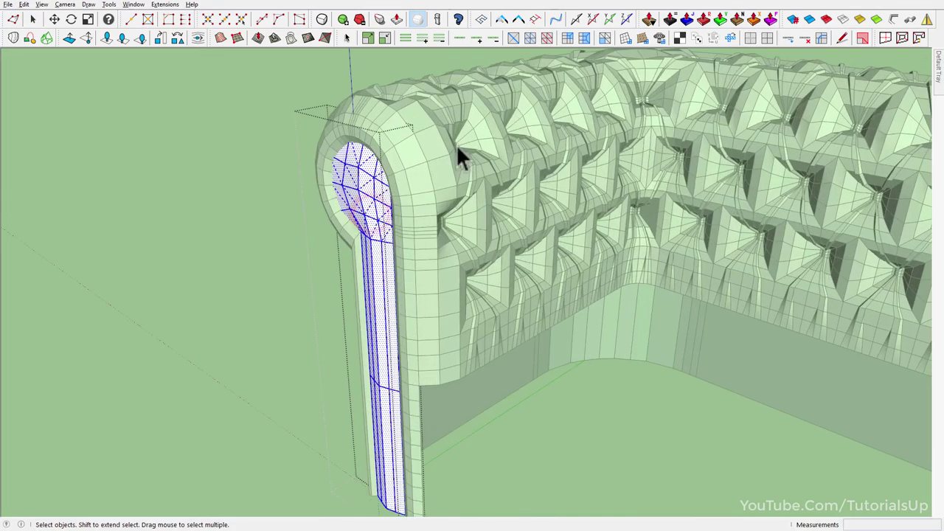
# Step: Turn off the green face-type shading and select the whole sofa
pyautogui.click(864, 37)
pyautogui.moveTo(376, 278)
pyautogui.mouseDown(button='middle')
pyautogui.moveTo(389, 268)
pyautogui.moveTo(659, 350)
pyautogui.moveTo(327, 327)
pyautogui.mouseUp(button='middle')
pyautogui.click(442, 251)
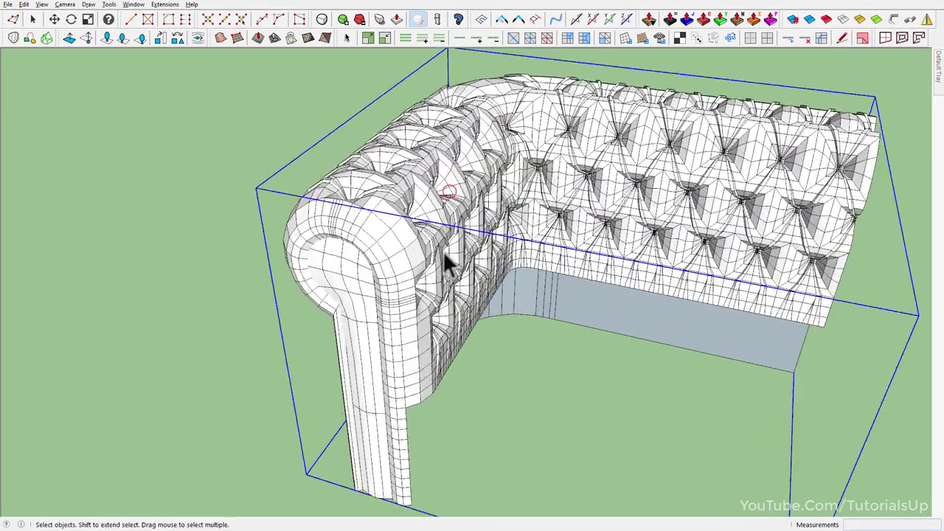
pyautogui.click(323, 16)
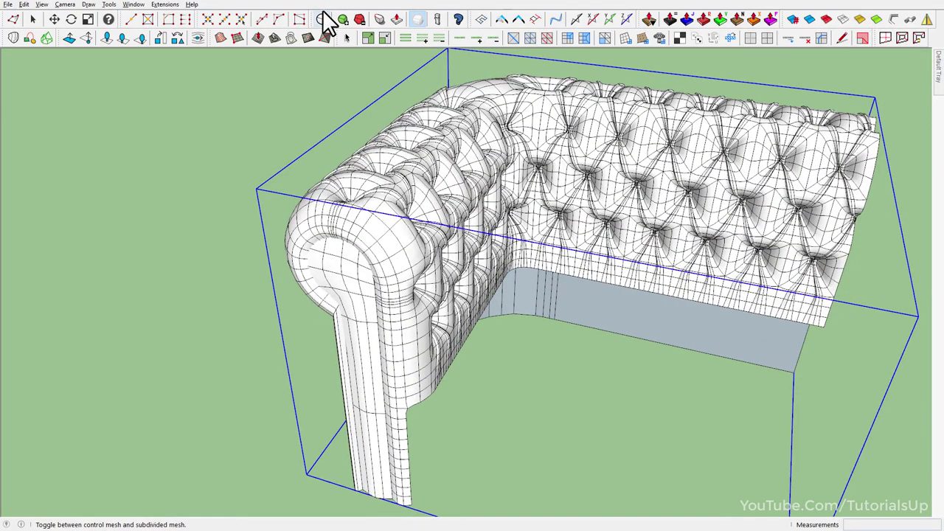
pyautogui.click(439, 27)
pyautogui.scroll(-3, 177, 221)
pyautogui.scroll(5, 275, 281)
pyautogui.click(452, 380)
pyautogui.moveTo(452, 378)
pyautogui.mouseDown(button='middle')
pyautogui.moveTo(442, 282)
pyautogui.moveTo(422, 268)
pyautogui.mouseUp(button='middle')
pyautogui.click(422, 268)
pyautogui.moveTo(442, 185)
pyautogui.mouseDown(button='middle')
pyautogui.moveTo(517, 288)
pyautogui.moveTo(448, 200)
pyautogui.moveTo(560, 288)
pyautogui.moveTo(499, 432)
pyautogui.moveTo(143, 391)
pyautogui.moveTo(189, 130)
pyautogui.moveTo(207, 407)
pyautogui.moveTo(347, 404)
pyautogui.moveTo(196, 302)
pyautogui.mouseUp(button='middle')
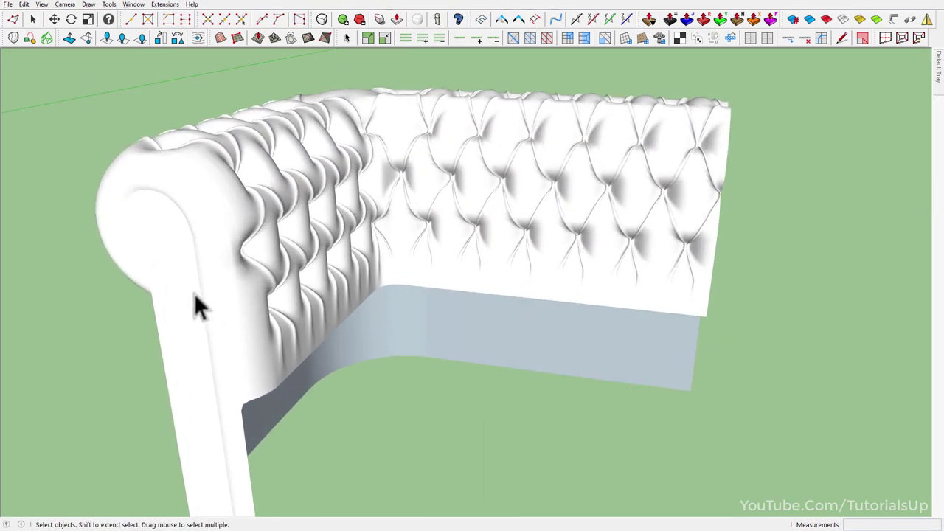
pyautogui.click(324, 15)
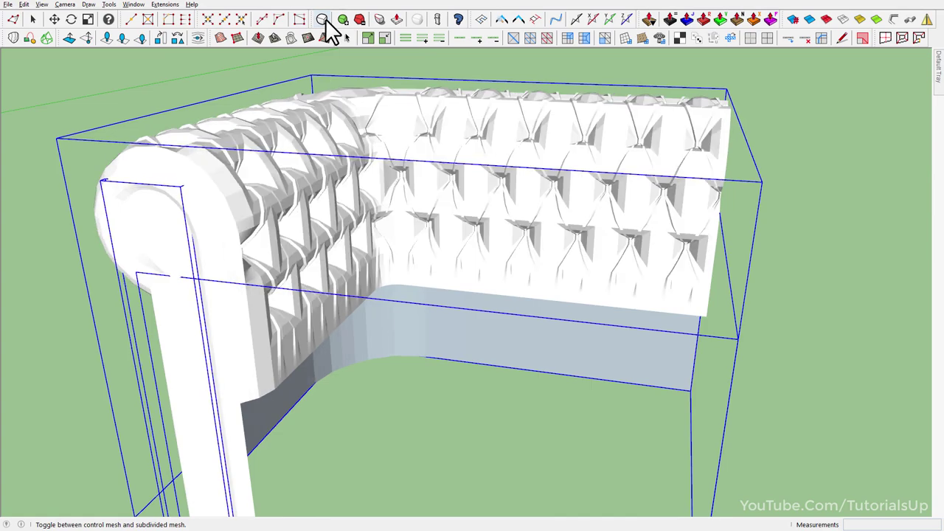
# Step: Show the mesh edges again and draw a rectangle across the sofa floor
pyautogui.click(420, 19)
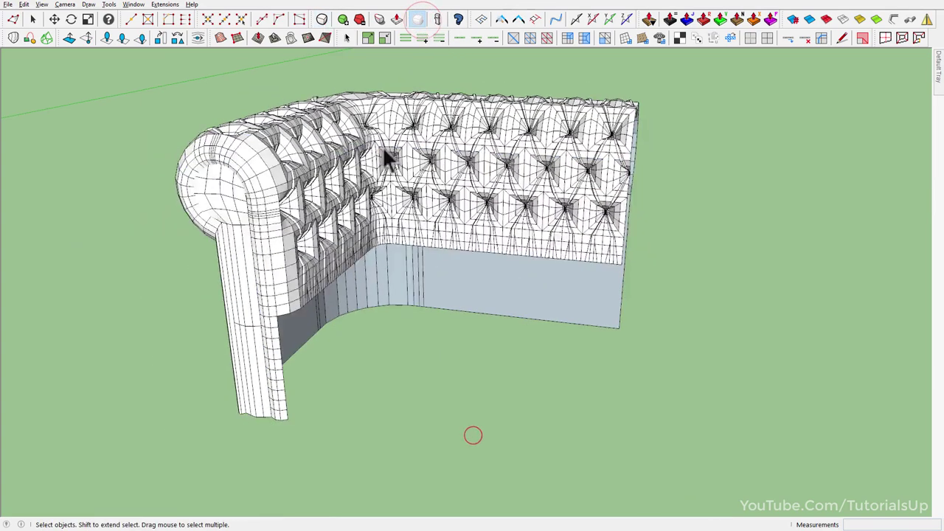
pyautogui.moveTo(382, 146)
pyautogui.mouseDown(button='middle')
pyautogui.moveTo(426, 209)
pyautogui.moveTo(428, 159)
pyautogui.mouseUp(button='middle')
pyautogui.press('r')
pyautogui.click(229, 385)
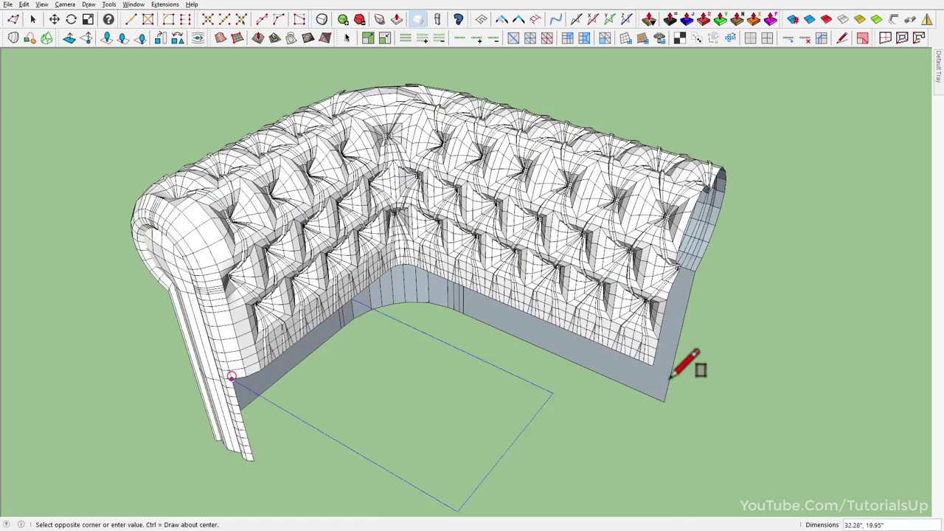
pyautogui.click(655, 361)
pyautogui.press('space')
pyautogui.click(427, 354)
pyautogui.moveTo(428, 353)
pyautogui.mouseDown(button='middle')
pyautogui.moveTo(336, 278)
pyautogui.moveTo(390, 330)
pyautogui.mouseUp(button='middle')
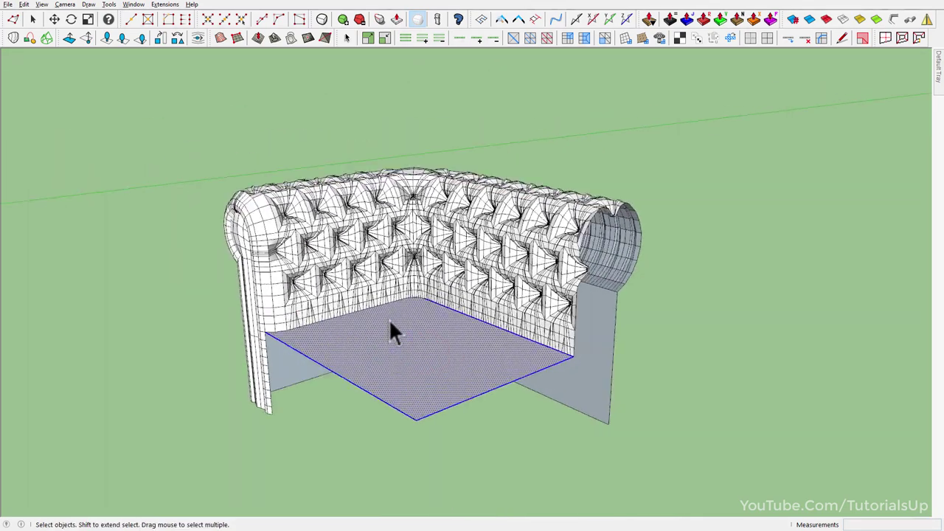
# Step: Push/Pull the floor rectangle up into a thick seat slab
pyautogui.press('p')
pyautogui.click(427, 368)
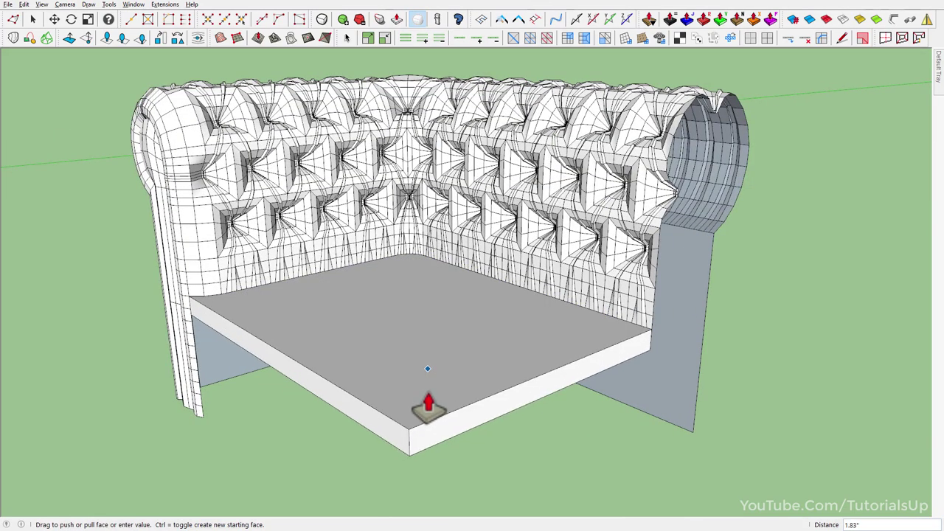
pyautogui.click(431, 406)
pyautogui.press('space')
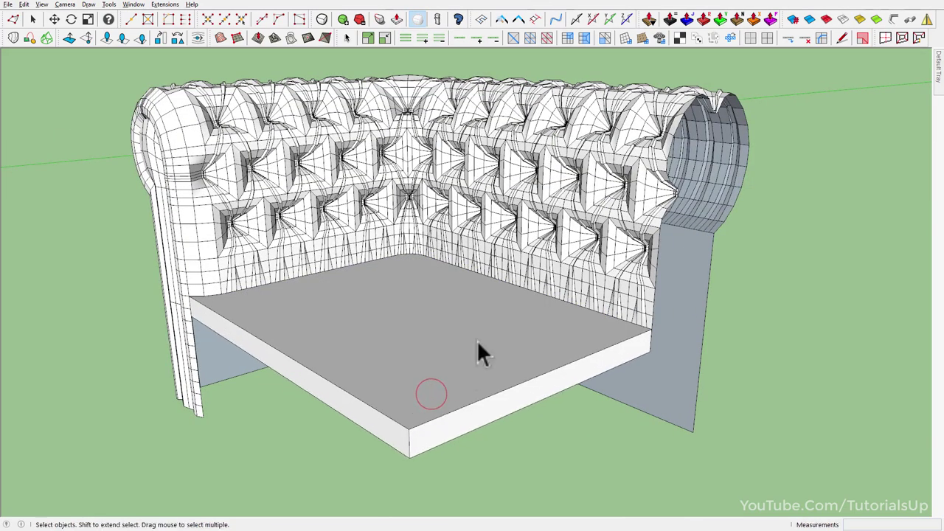
pyautogui.moveTo(476, 340); pyautogui.dragTo(632, 347, button='middle')
# Step: Group the seat slab and open it for editing on its own
pyautogui.press('e')
pyautogui.press('space')
pyautogui.tripleClick(482, 338)
pyautogui.doubleClick(481, 338)
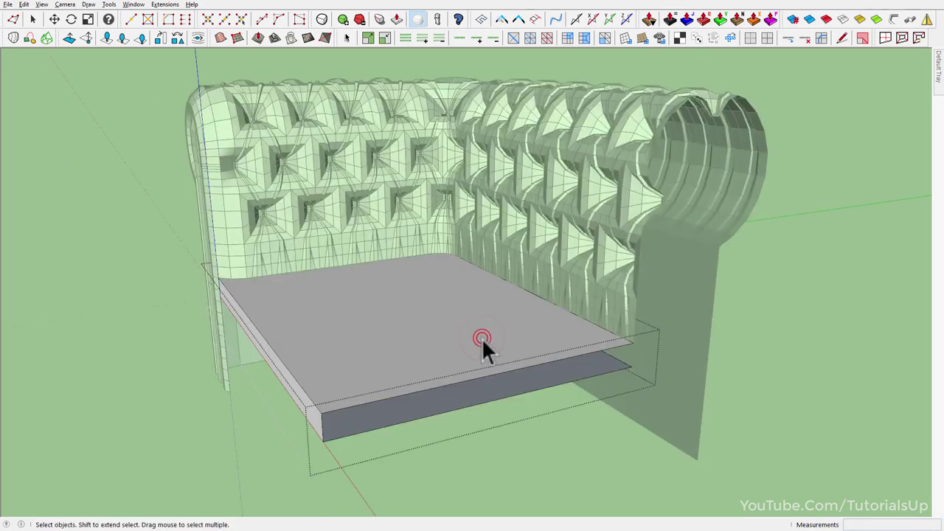
pyautogui.moveTo(481, 338); pyautogui.dragTo(415, 226, button='middle')
pyautogui.press('e')
pyautogui.moveTo(480, 341); pyautogui.dragTo(522, 343, button='middle')
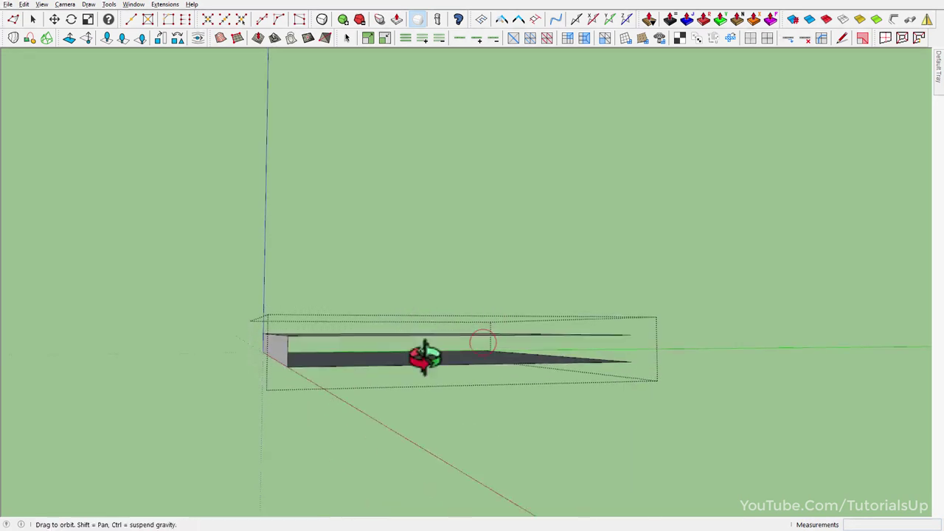
pyautogui.press('space')
# Step: Select the slab's front-edge vertices and move them down so the front is thicker
pyautogui.press('v')
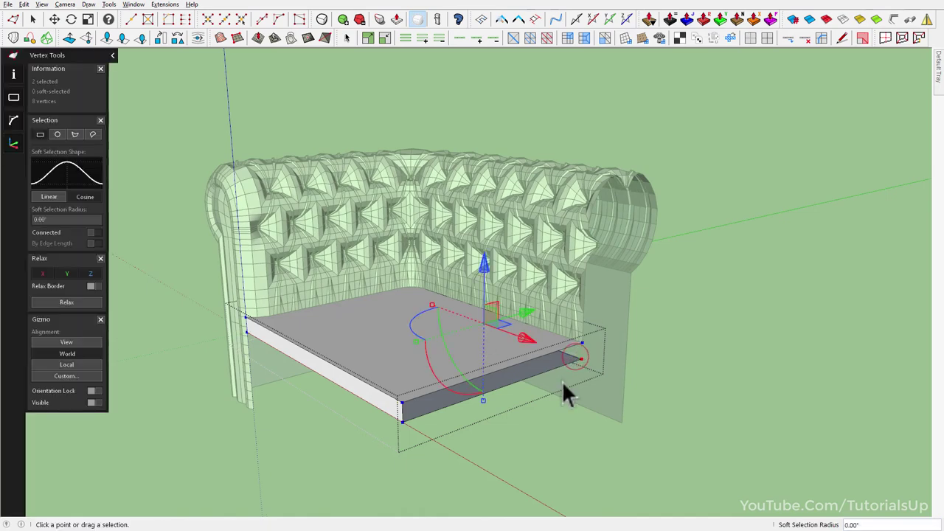
pyautogui.moveTo(531, 320); pyautogui.dragTo(372, 392)
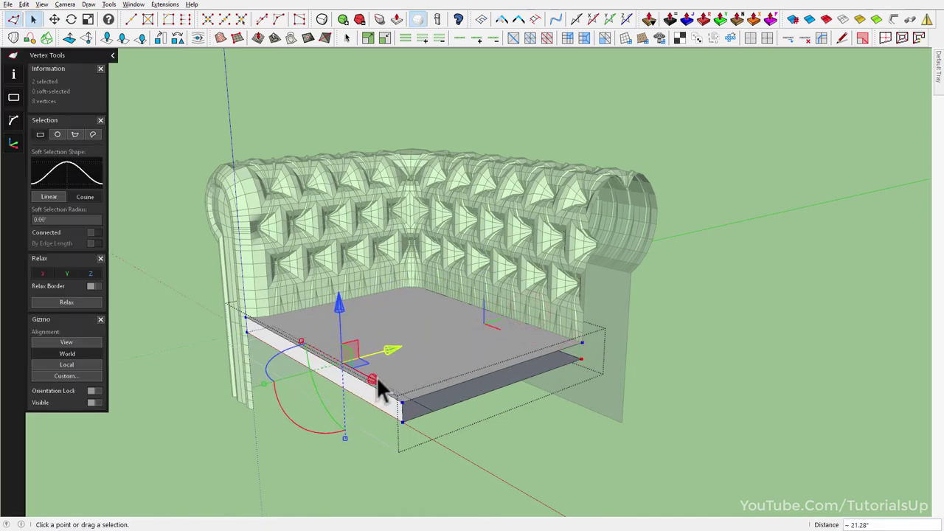
pyautogui.press('space')
pyautogui.moveTo(421, 405)
pyautogui.mouseDown(button='middle')
pyautogui.moveTo(393, 480)
pyautogui.moveTo(408, 367)
pyautogui.mouseUp(button='middle')
pyautogui.click(396, 399)
pyautogui.click(425, 393)
pyautogui.press('space')
pyautogui.scroll(2, 404, 356)
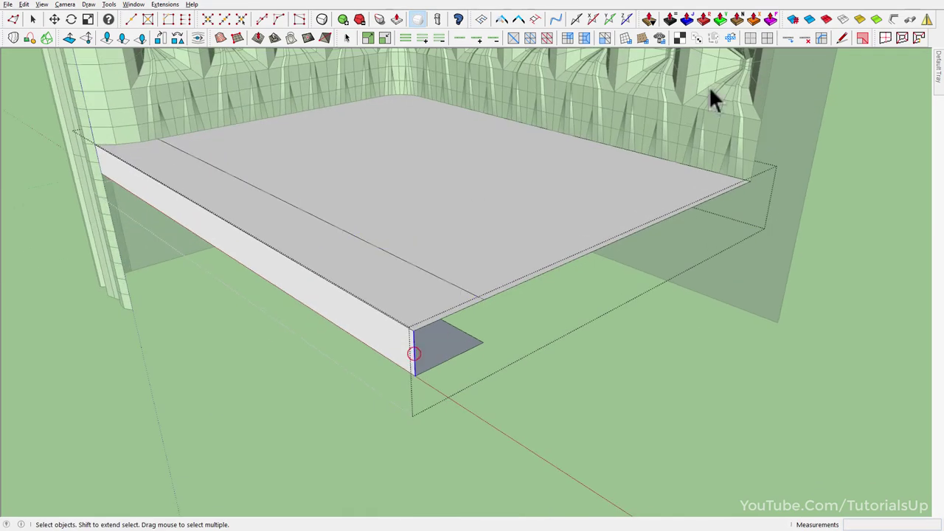
# Step: Hide the sofa walls and insert two edge loops around the slab's sides
pyautogui.click(464, 41)
pyautogui.click(822, 37)
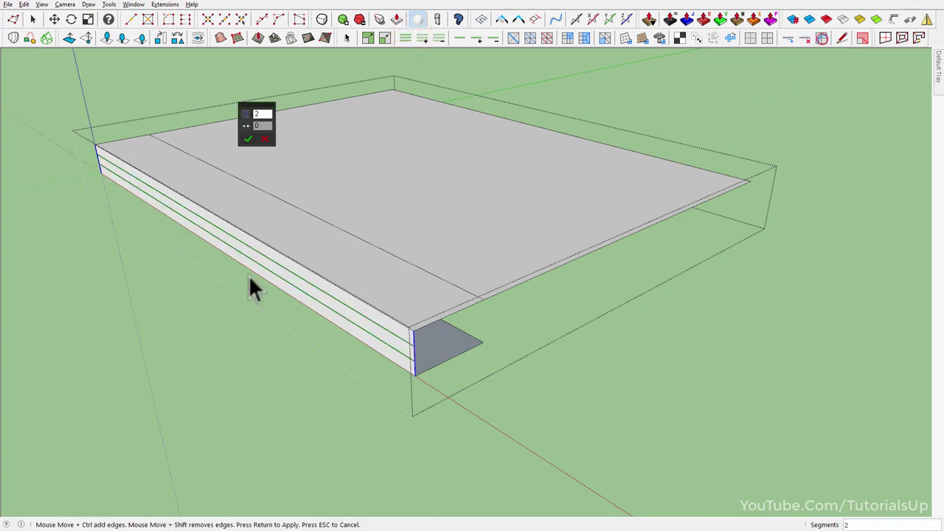
pyautogui.click(249, 140)
pyautogui.moveTo(387, 336)
pyautogui.mouseDown(button='middle')
pyautogui.moveTo(347, 281)
pyautogui.moveTo(560, 391)
pyautogui.mouseUp(button='middle')
# Step: Insert 10 evenly spaced dividing segments across the slab's top
pyautogui.click(503, 337)
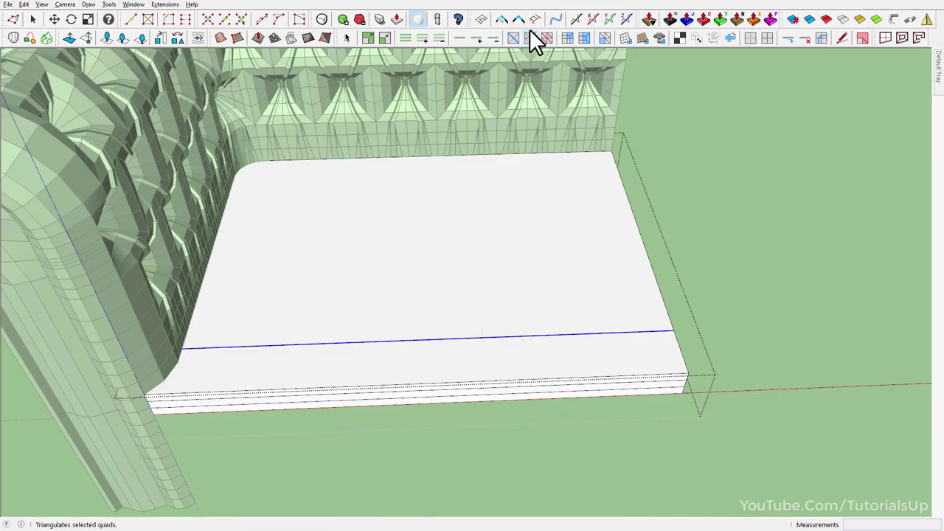
pyautogui.click(382, 41)
pyautogui.click(822, 38)
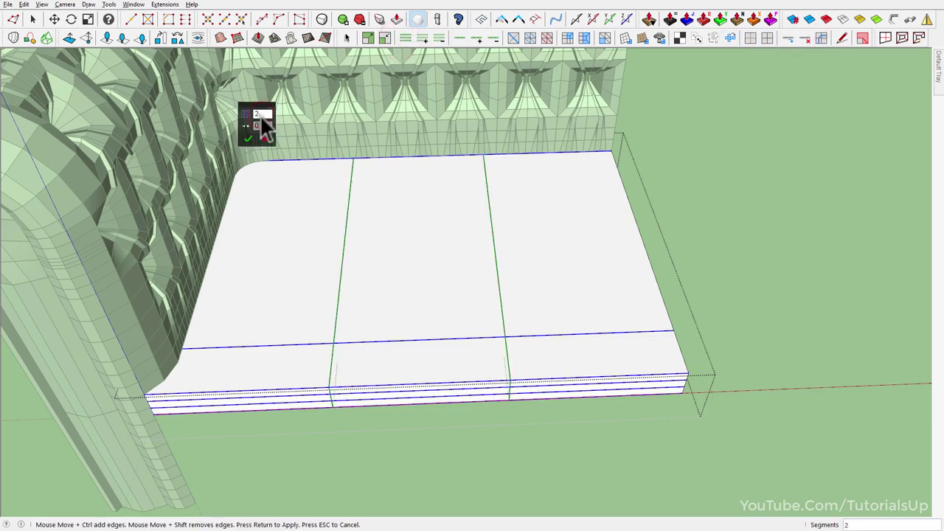
pyautogui.write('0')
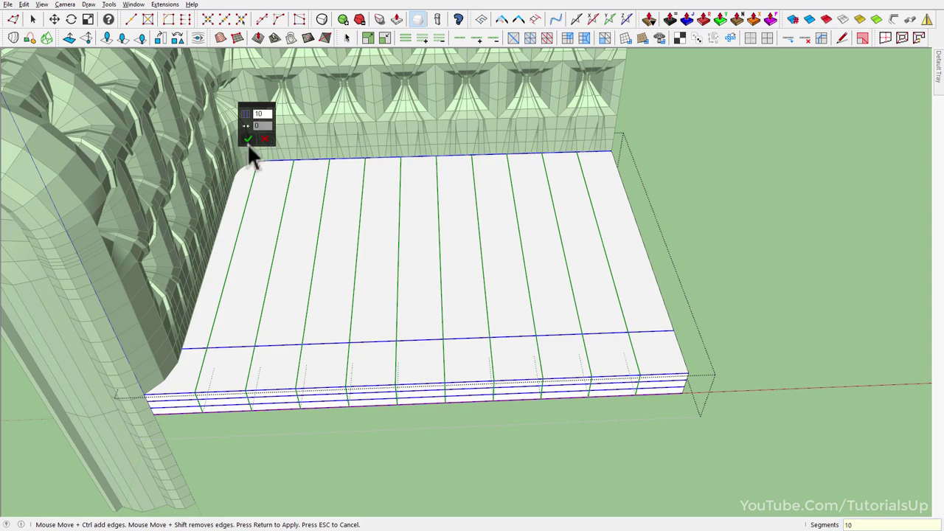
pyautogui.click(247, 141)
pyautogui.scroll(-3, 278, 358)
pyautogui.scroll(8, 407, 396)
# Step: Select the vertices along the slab's front edge
pyautogui.moveTo(406, 396)
pyautogui.mouseDown(button='middle')
pyautogui.moveTo(354, 351)
pyautogui.moveTo(538, 401)
pyautogui.mouseUp(button='middle')
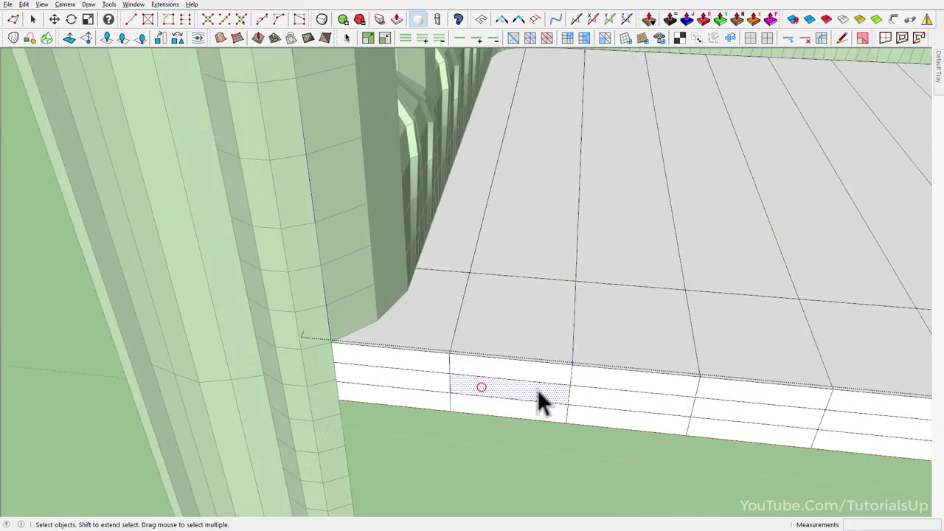
pyautogui.scroll(-2, 398, 376)
pyautogui.scroll(-4, 511, 306)
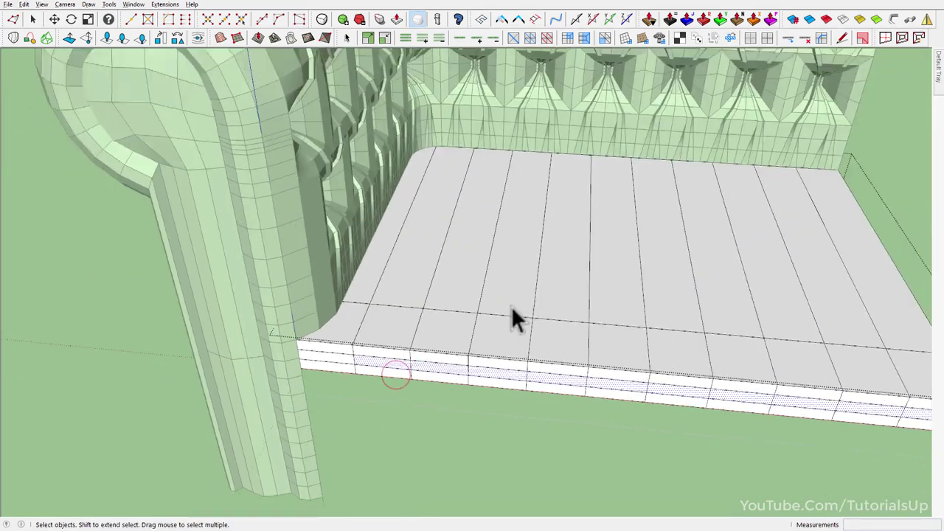
pyautogui.moveTo(511, 306); pyautogui.dragTo(550, 411, button='middle')
pyautogui.scroll(3, 447, 354)
# Step: Nudge the slab's selected front vertices slightly sideways and back with Vertex Tools
pyautogui.press('v')
pyautogui.moveTo(445, 309); pyautogui.dragTo(439, 310)
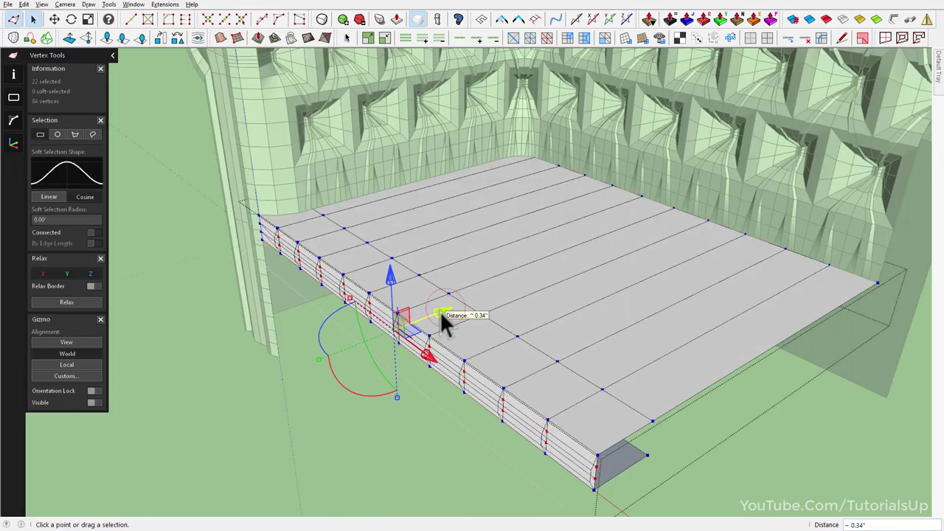
pyautogui.moveTo(439, 311); pyautogui.dragTo(386, 254, button='middle')
pyautogui.moveTo(385, 256); pyautogui.dragTo(380, 252)
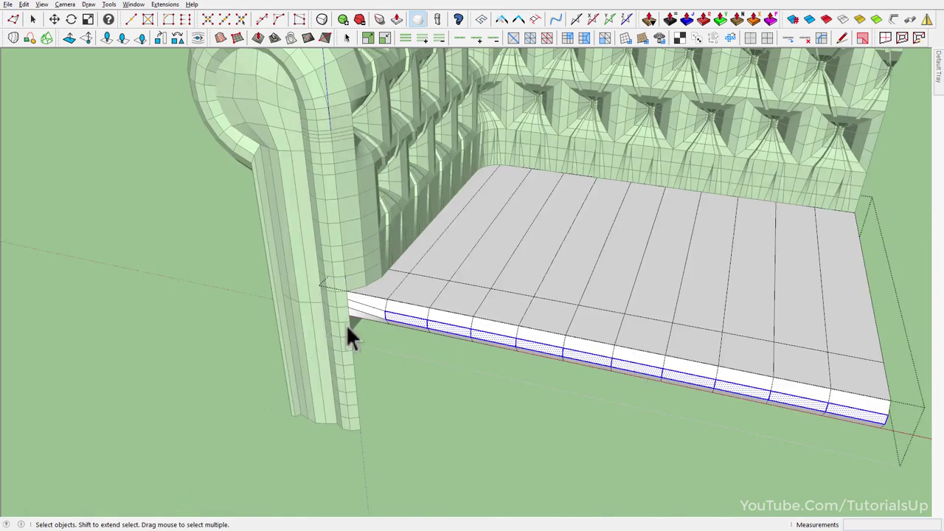
# Step: Select the whole cushion slab and open its group for editing
pyautogui.click(503, 312)
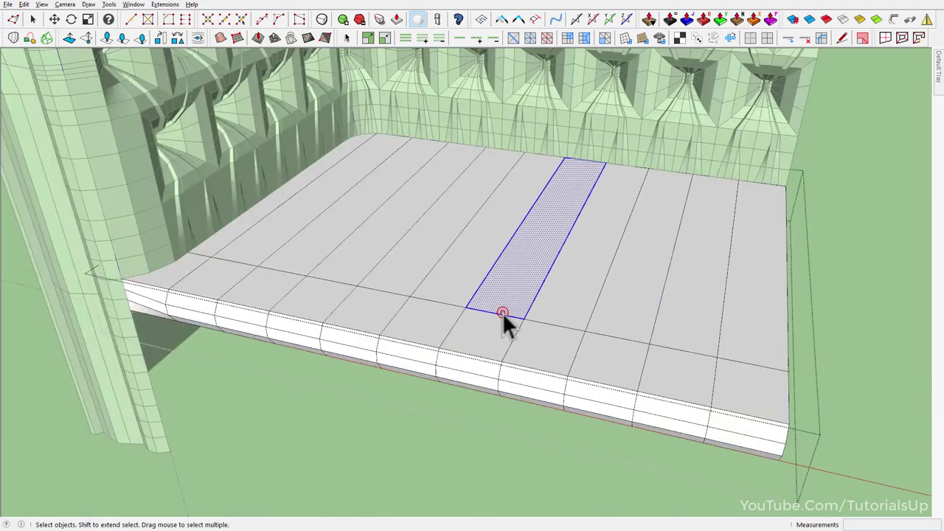
pyautogui.tripleClick(502, 312)
pyautogui.moveTo(422, 359)
pyautogui.mouseDown(button='middle')
pyautogui.moveTo(283, 310)
pyautogui.moveTo(286, 293)
pyautogui.moveTo(197, 253)
pyautogui.mouseUp(button='middle')
pyautogui.click(333, 320)
pyautogui.scroll(5, 218, 270)
pyautogui.doubleClick(331, 293)
pyautogui.scroll(3, 295, 283)
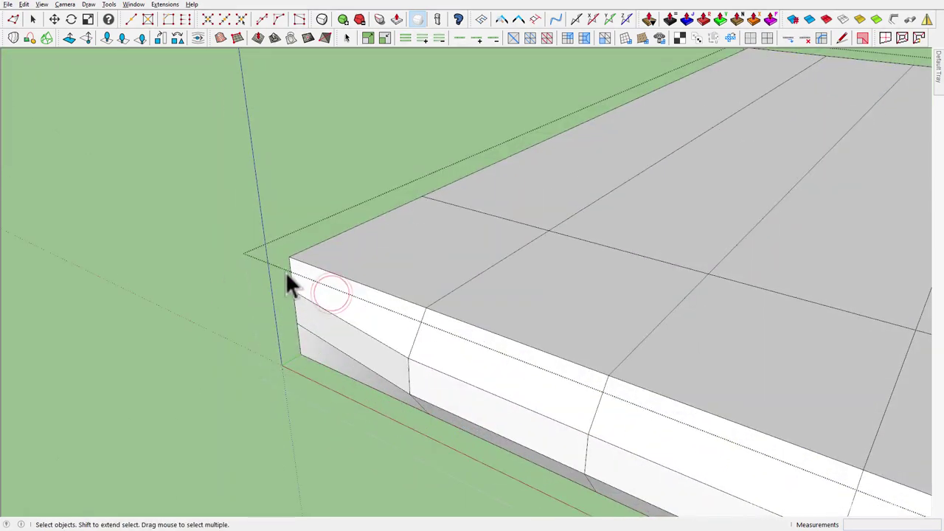
pyautogui.press('v')
pyautogui.press('space')
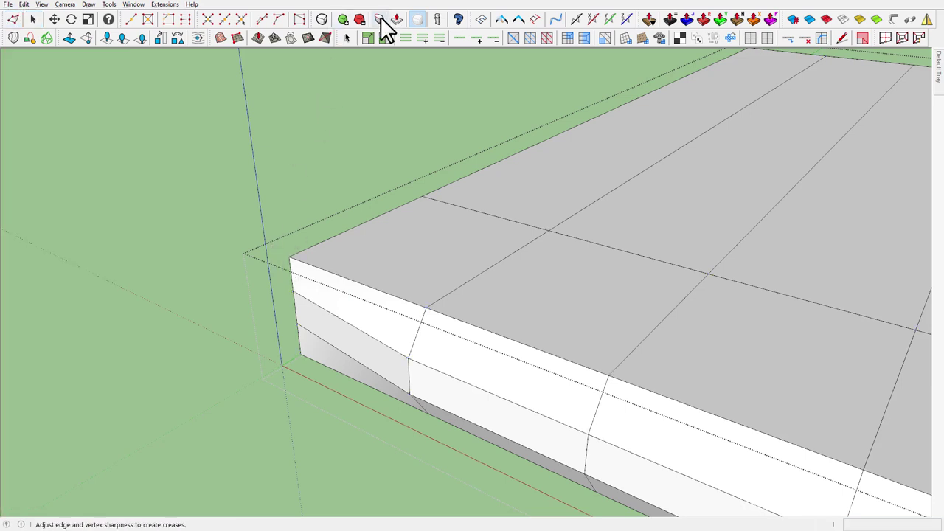
# Step: Try creasing the slab's corner chamfer face and edge, then close the slab group
pyautogui.click(380, 17)
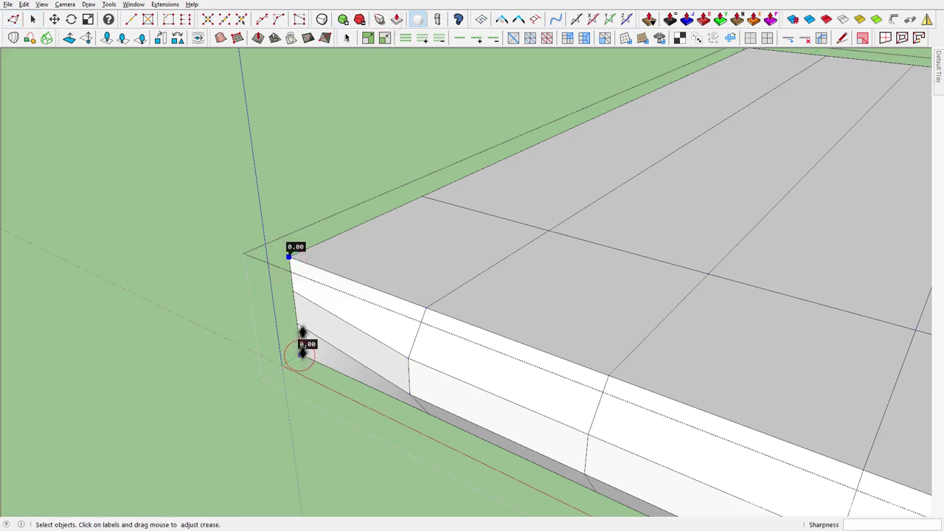
pyautogui.press('space')
pyautogui.click(293, 288)
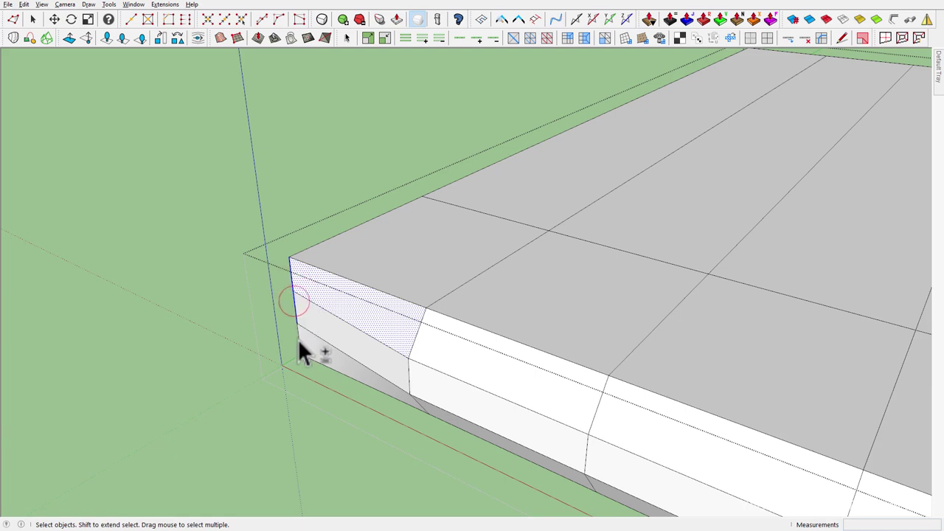
pyautogui.click(299, 339)
pyautogui.click(381, 15)
pyautogui.press('space')
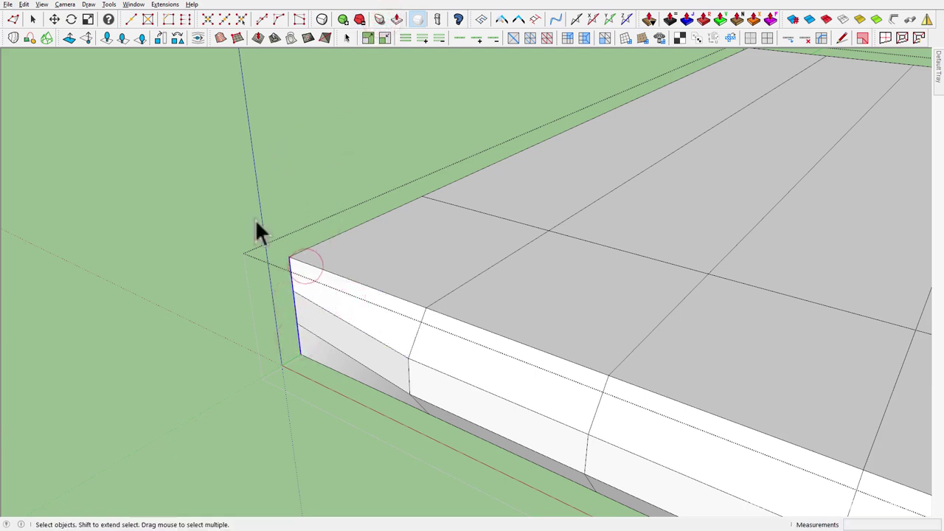
pyautogui.press('Escape')
# Step: Attempt Subdivide on the seat slab and dismiss the cannot-subdivide warning
pyautogui.click(323, 19)
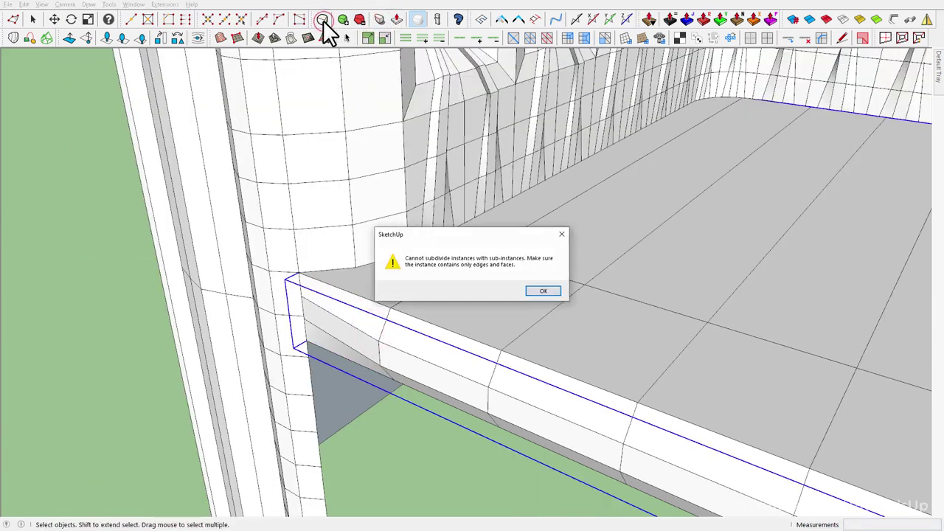
pyautogui.click(543, 291)
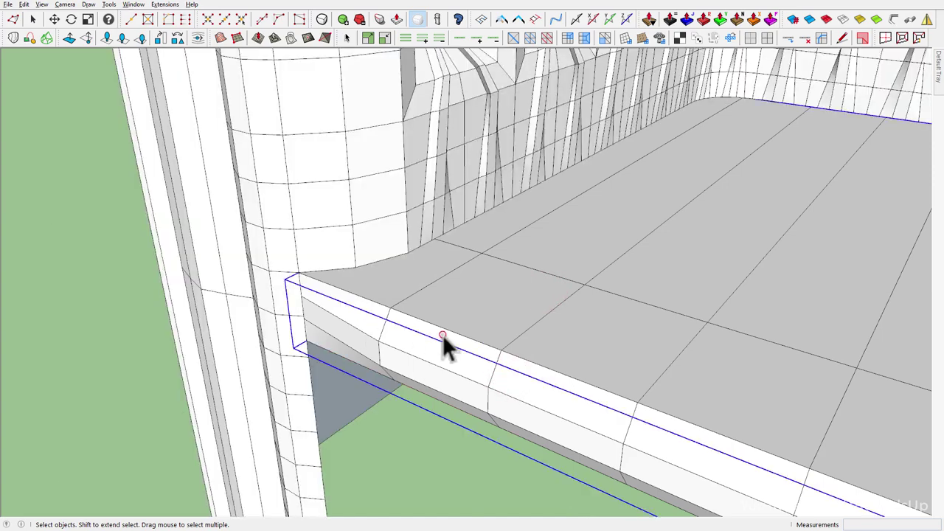
pyautogui.rightClick(442, 337)
pyautogui.click(420, 383)
# Step: Toggle subdivision on and inspect the smoothed slab's rolled front edge from a low side view
pyautogui.click(343, 19)
pyautogui.moveTo(351, 385)
pyautogui.mouseDown(button='middle')
pyautogui.moveTo(363, 269)
pyautogui.moveTo(243, 263)
pyautogui.mouseUp(button='middle')
pyautogui.scroll(-5, 322, 246)
pyautogui.moveTo(616, 496)
pyautogui.mouseDown(button='middle')
pyautogui.moveTo(385, 275)
pyautogui.moveTo(596, 305)
pyautogui.mouseUp(button='middle')
pyautogui.scroll(3, 439, 325)
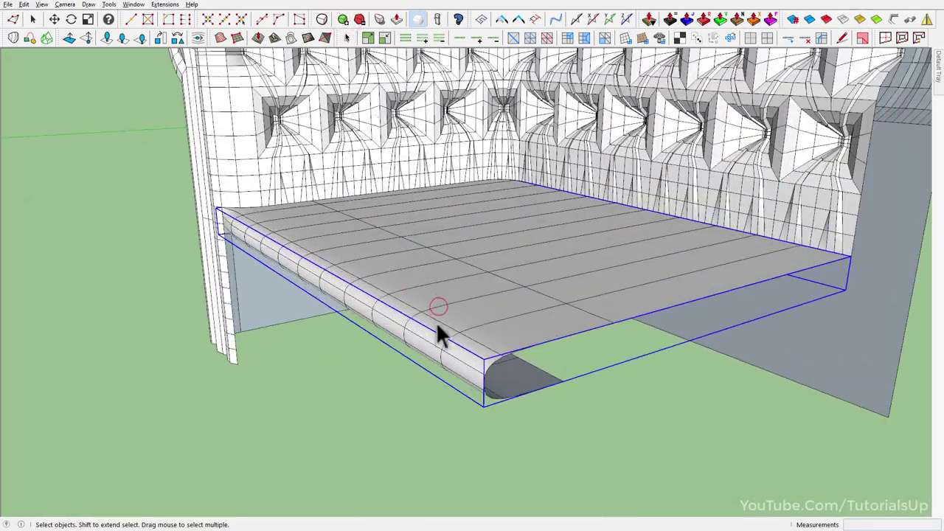
# Step: Switch the slab back to its flat control mesh and select its front edges inside the group
pyautogui.click(322, 20)
pyautogui.moveTo(448, 363)
pyautogui.mouseDown(button='middle')
pyautogui.moveTo(471, 370)
pyautogui.moveTo(472, 387)
pyautogui.moveTo(474, 322)
pyautogui.moveTo(464, 366)
pyautogui.mouseUp(button='middle')
pyautogui.doubleClick(470, 378)
pyautogui.click(469, 372)
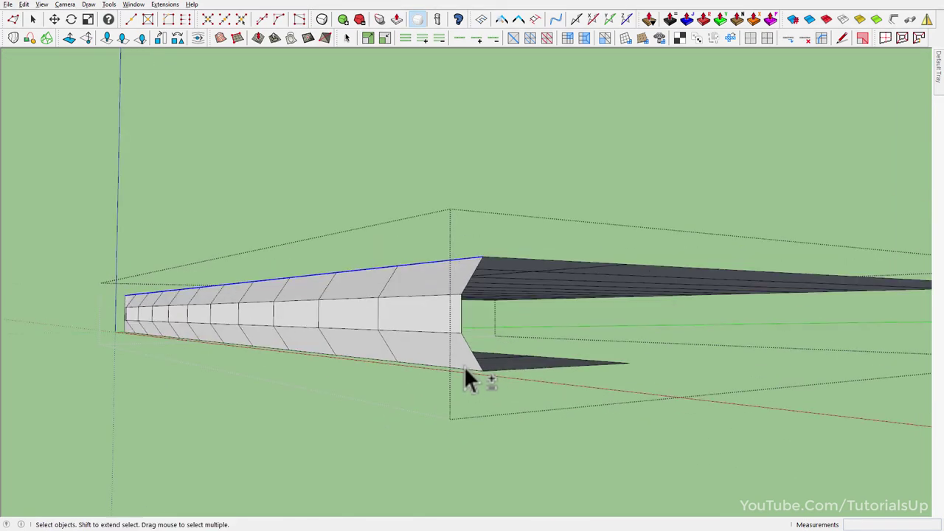
pyautogui.moveTo(429, 265); pyautogui.dragTo(413, 414, button='middle')
pyautogui.scroll(1, 435, 384)
# Step: Move the slab's front edge to reshape the cushion profile, then close the group
pyautogui.press('m')
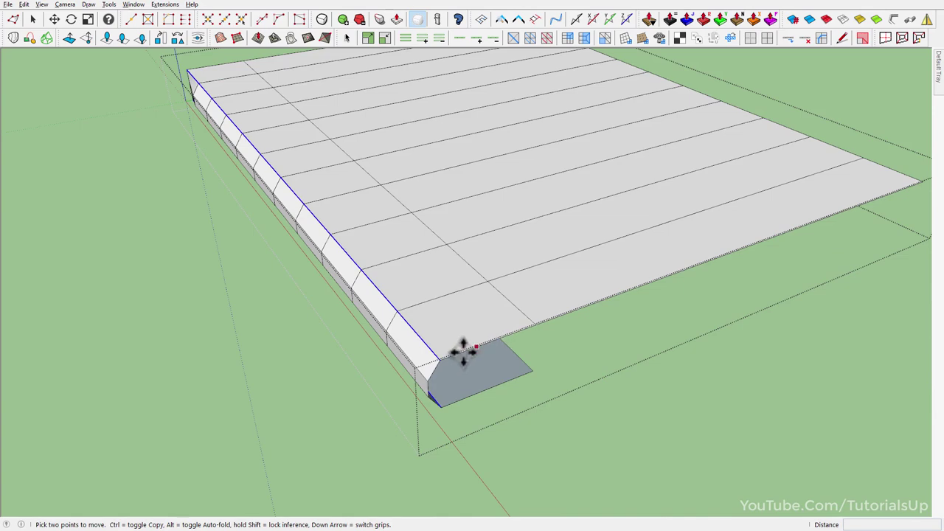
pyautogui.click(440, 359)
pyautogui.click(449, 354)
pyautogui.press('space')
pyautogui.click(432, 324)
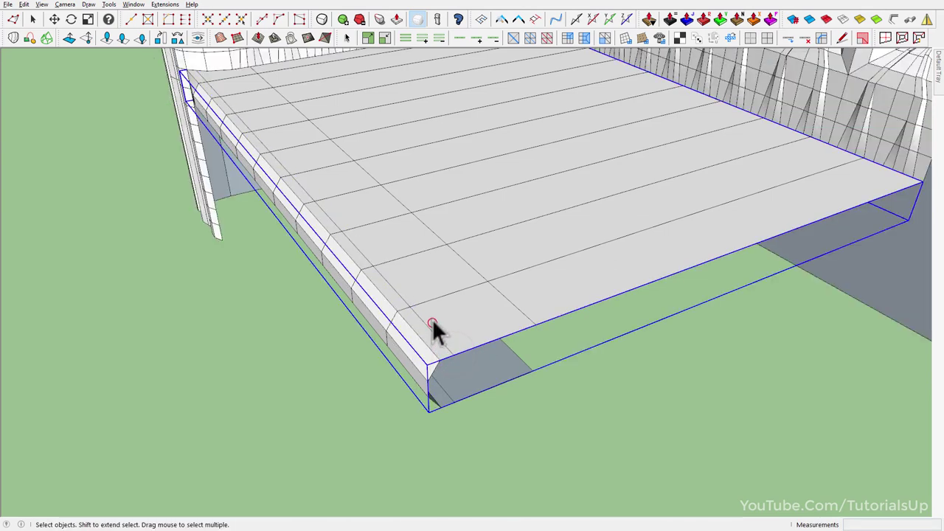
# Step: Turn subdivision back on and view the rounded cushion nose across the whole sofa
pyautogui.click(323, 19)
pyautogui.moveTo(362, 147); pyautogui.dragTo(361, 187, button='middle')
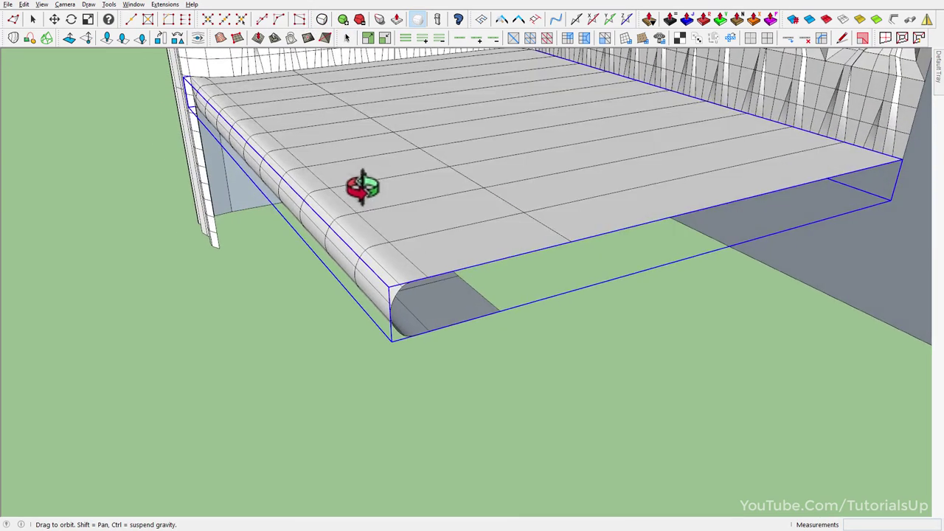
pyautogui.scroll(-3, 443, 368)
pyautogui.click(475, 475)
pyautogui.moveTo(476, 475)
pyautogui.mouseDown(button='middle')
pyautogui.moveTo(421, 253)
pyautogui.moveTo(344, 278)
pyautogui.mouseUp(button='middle')
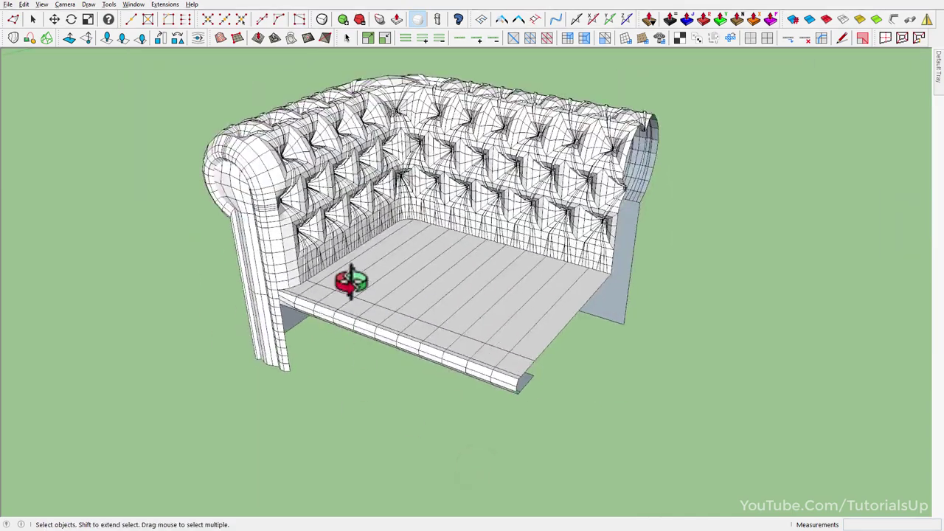
pyautogui.scroll(3, 258, 340)
# Step: Begin a skirt rectangle anchored at the seat's front-left corner
pyautogui.press('r')
pyautogui.click(295, 249)
pyautogui.moveTo(302, 254); pyautogui.dragTo(632, 393, button='middle')
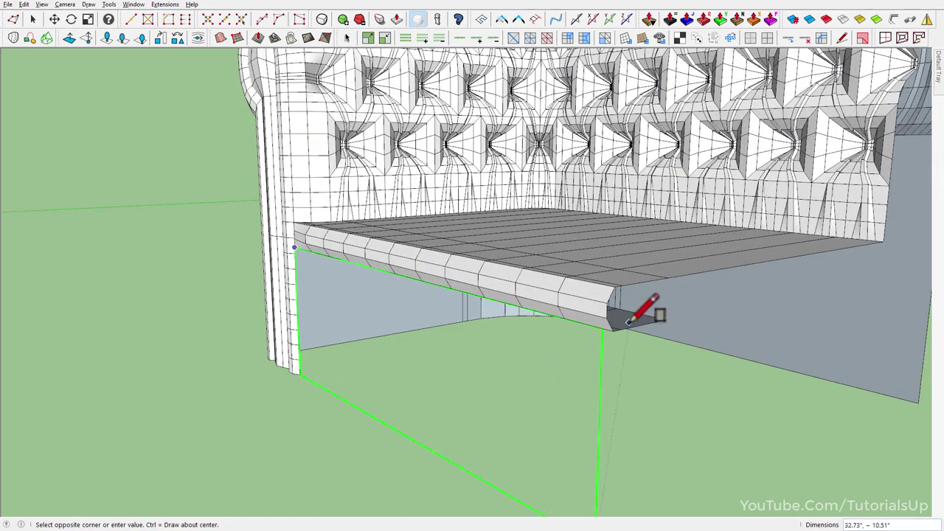
# Step: Finish the front skirt rectangle under the seat and reverse its face
pyautogui.click(614, 329)
pyautogui.moveTo(394, 300); pyautogui.dragTo(324, 321, button='middle')
pyautogui.press('space')
pyautogui.click(324, 320)
pyautogui.rightClick(330, 321)
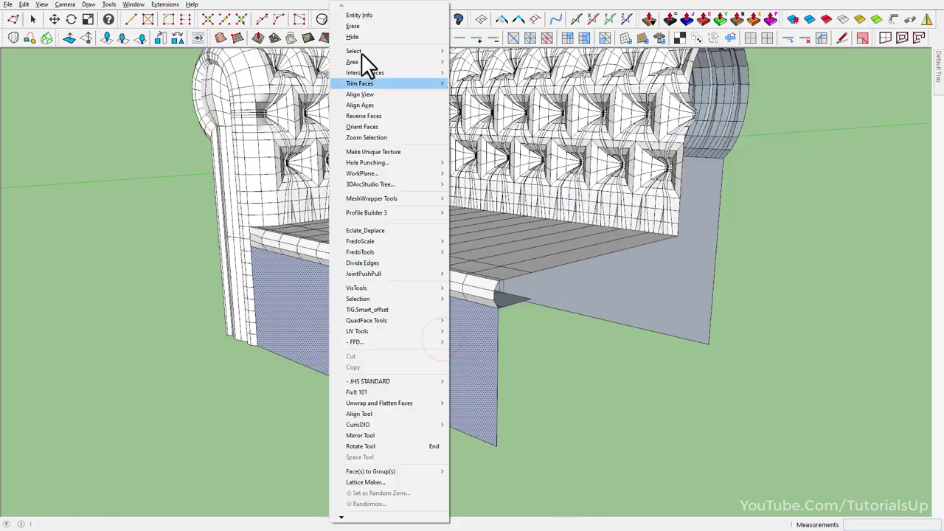
pyautogui.click(387, 115)
# Step: Bridge the panel's top and bottom edges with 2 divisions
pyautogui.click(385, 328)
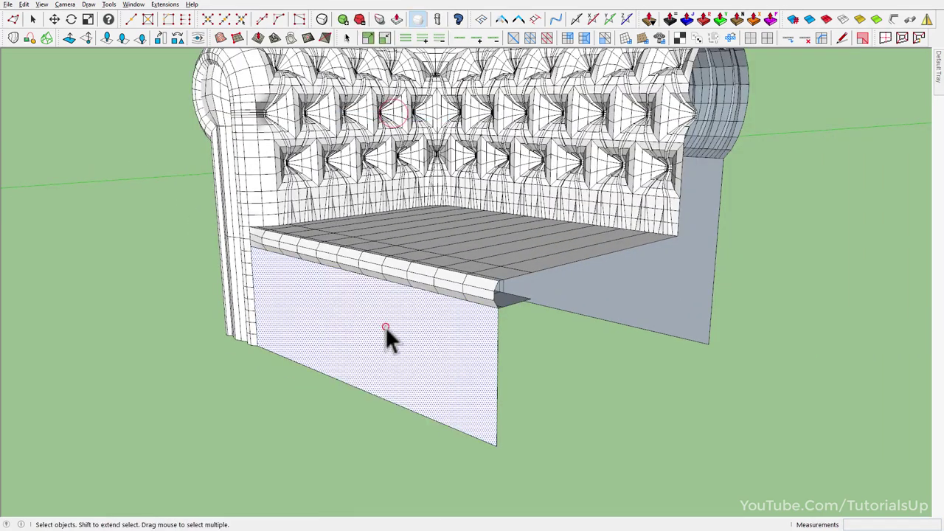
pyautogui.click(378, 396)
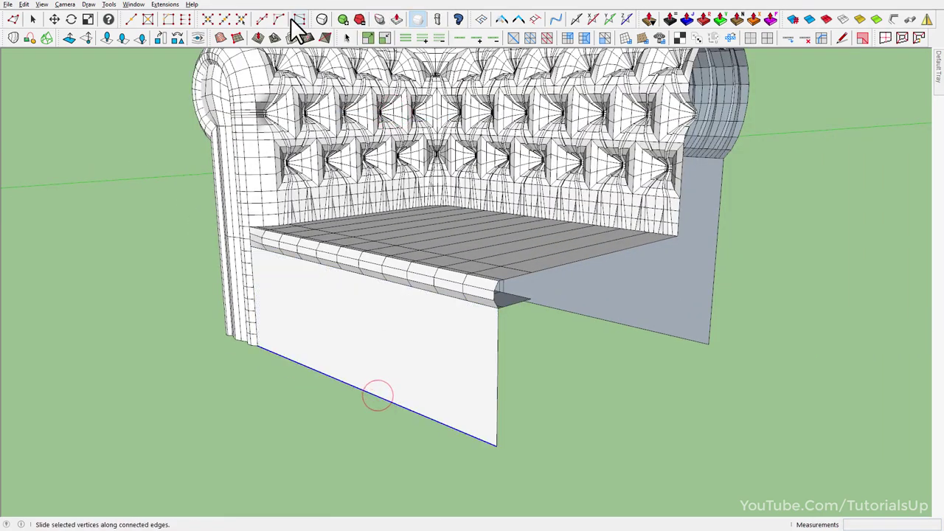
pyautogui.click(825, 38)
pyautogui.write('2')
pyautogui.press('Return')
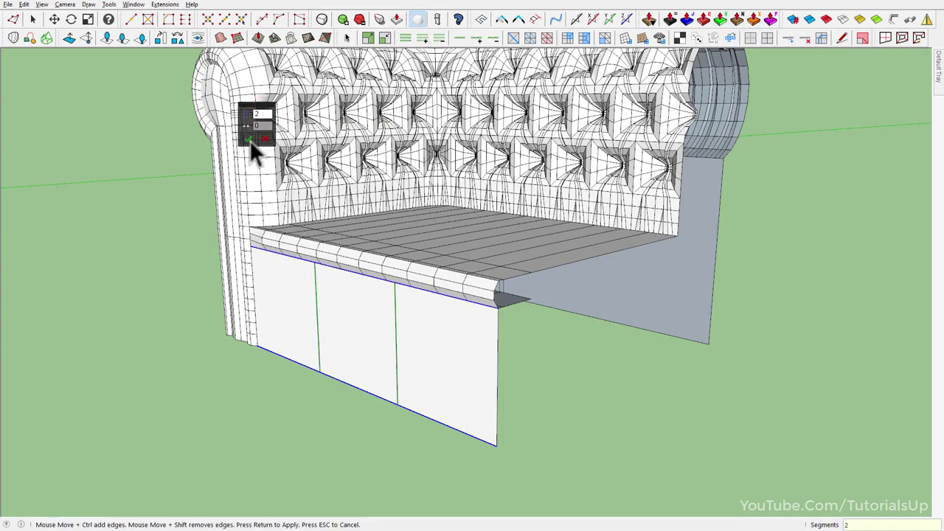
pyautogui.click(248, 138)
# Step: Inside the panel group, erase the extra sections and dividing edge, leaving one square panel
pyautogui.moveTo(286, 163); pyautogui.dragTo(399, 384, button='middle')
pyautogui.click(401, 384)
pyautogui.doubleClick(401, 359)
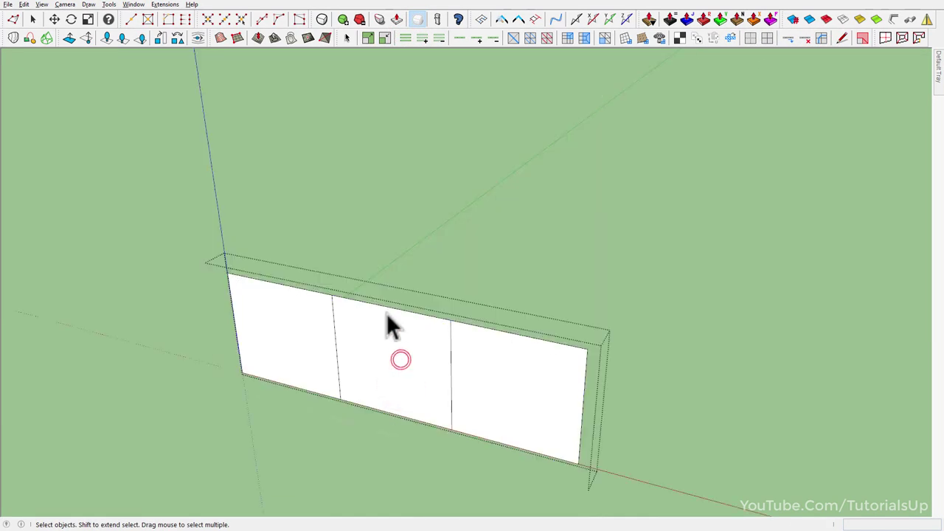
pyautogui.moveTo(391, 325); pyautogui.dragTo(396, 326, button='middle')
pyautogui.press('e')
pyautogui.moveTo(238, 401); pyautogui.dragTo(221, 284)
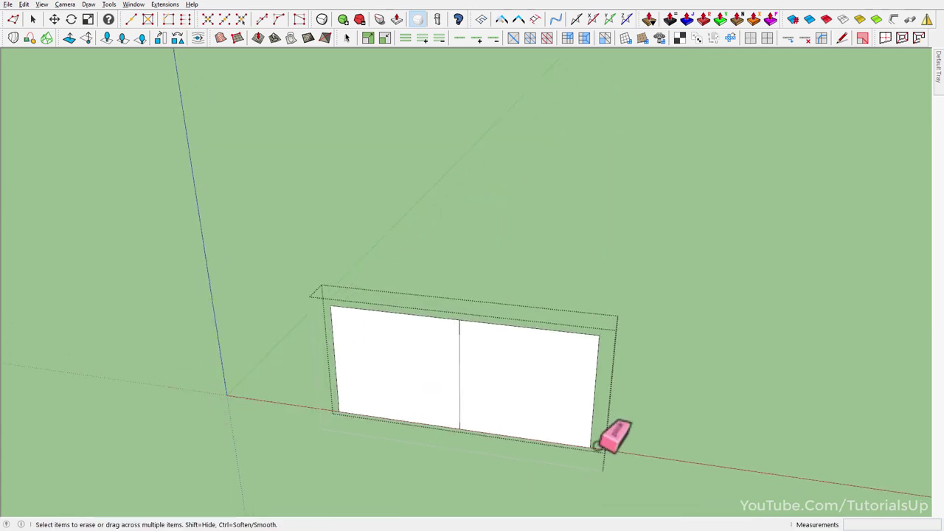
pyautogui.moveTo(588, 443); pyautogui.dragTo(558, 331)
pyautogui.moveTo(558, 331)
pyautogui.mouseDown(button='middle')
pyautogui.moveTo(400, 354)
pyautogui.moveTo(424, 362)
pyautogui.mouseUp(button='middle')
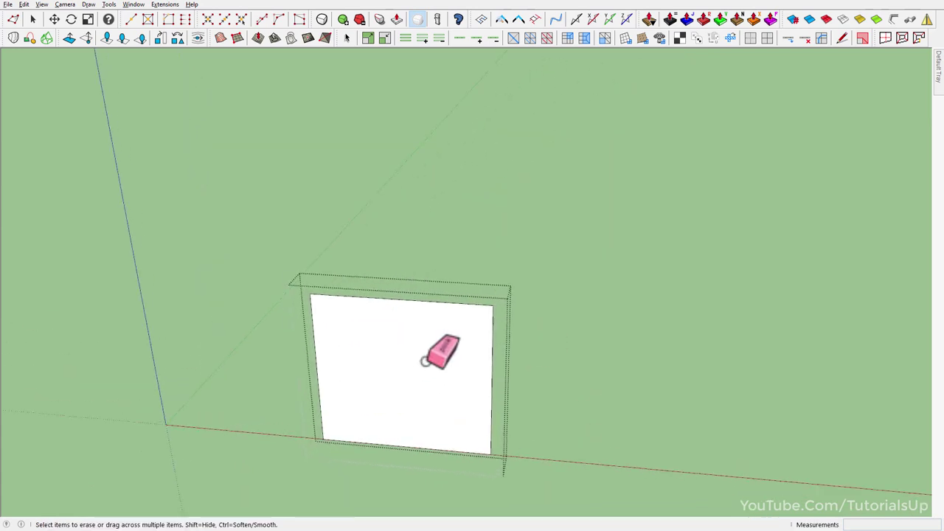
# Step: Offset an inset rectangle inside the square panel and select it
pyautogui.press('f')
pyautogui.click(461, 387)
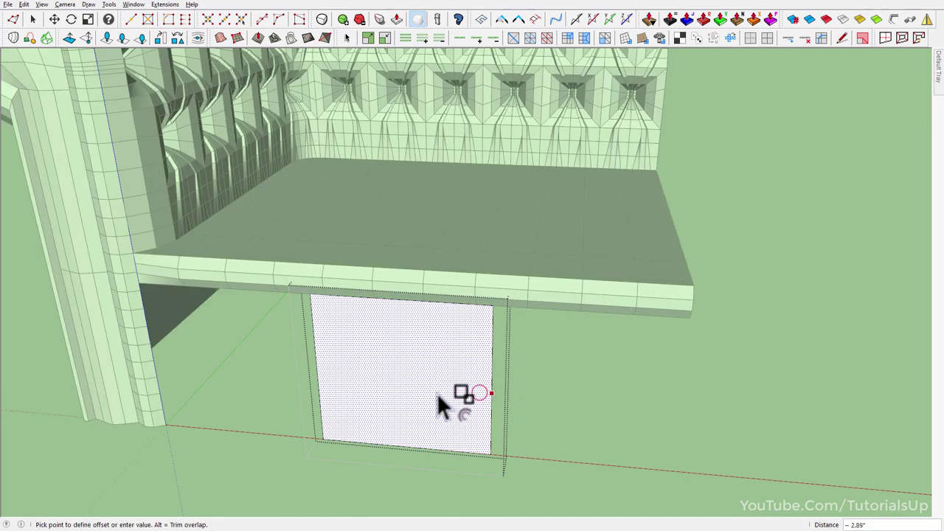
pyautogui.scroll(2, 442, 395)
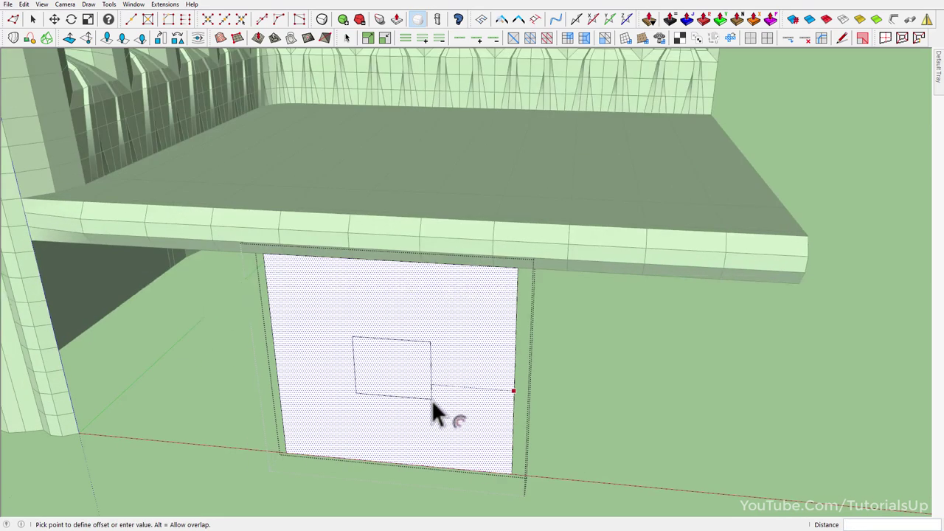
pyautogui.scroll(2, 431, 400)
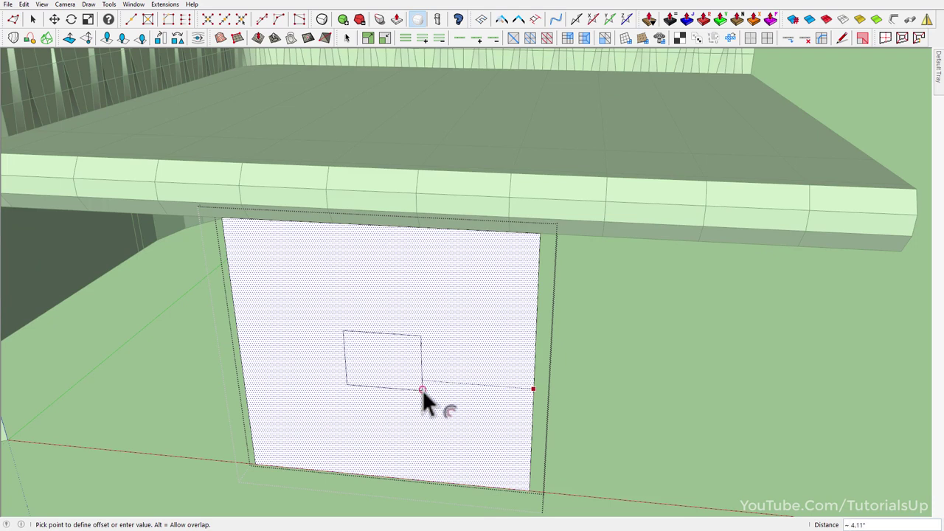
pyautogui.click(422, 389)
pyautogui.press('space')
pyautogui.click(376, 354)
pyautogui.scroll(3, 377, 354)
# Step: Scale the inner rectangle narrower horizontally
pyautogui.press('s')
pyautogui.moveTo(445, 363); pyautogui.dragTo(431, 366)
pyautogui.moveTo(449, 347); pyautogui.dragTo(499, 357, button='middle')
pyautogui.press('space')
pyautogui.scroll(2, 498, 361)
# Step: Offset three more nested inner rectangles, then select the outer two rings
pyautogui.press('f')
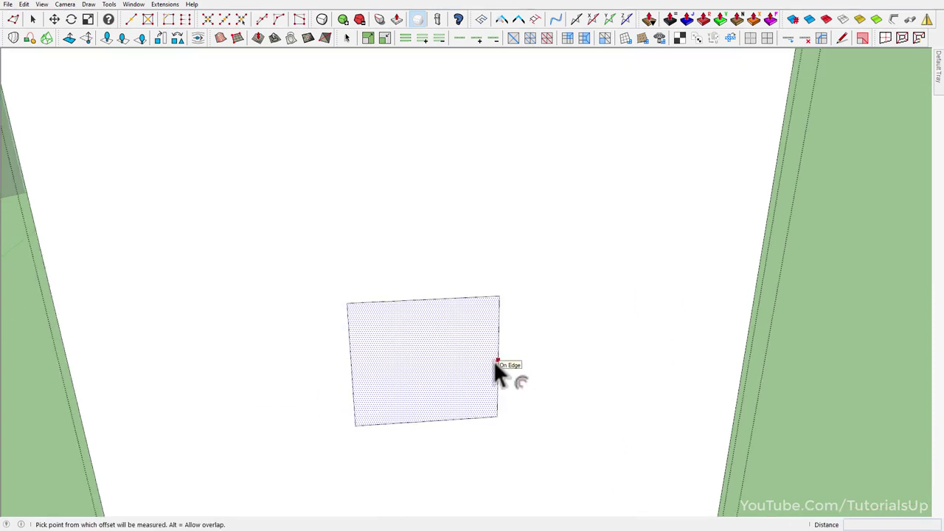
pyautogui.click(498, 361)
pyautogui.click(477, 367)
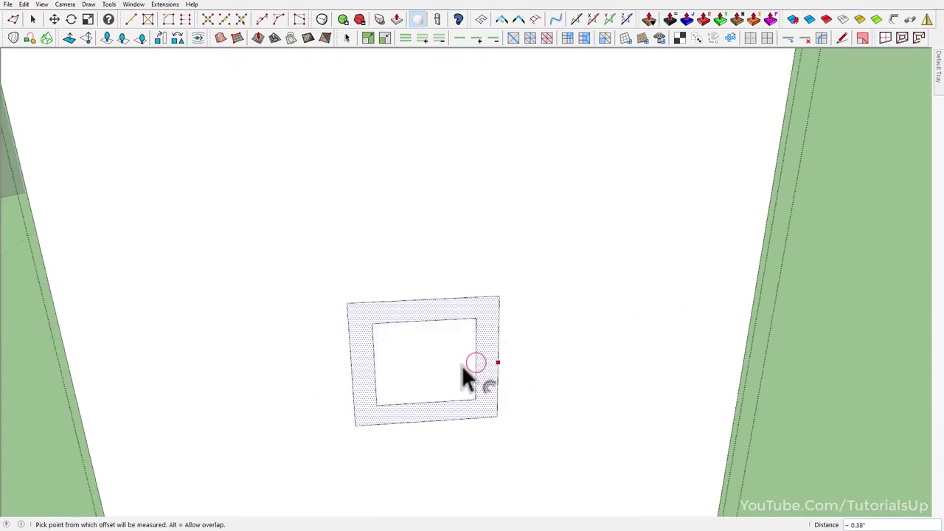
pyautogui.press('f')
pyautogui.click(475, 360)
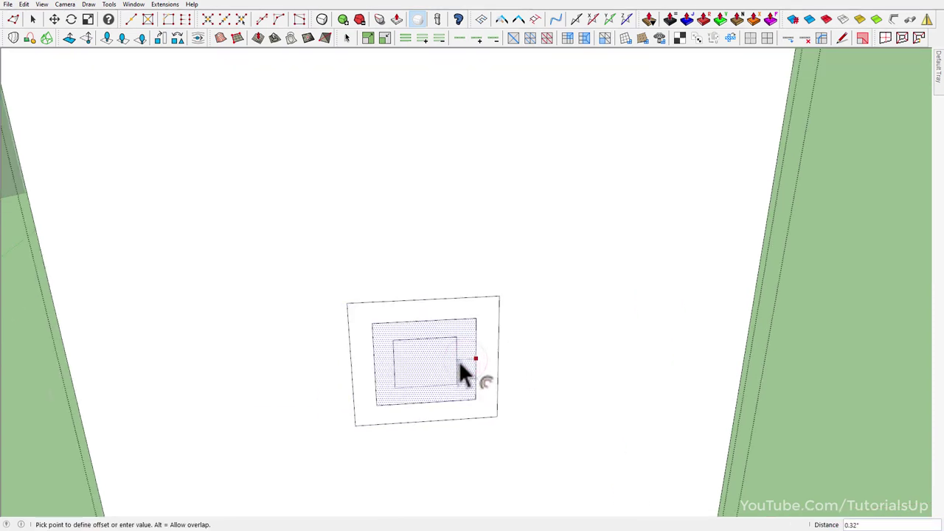
pyautogui.click(457, 360)
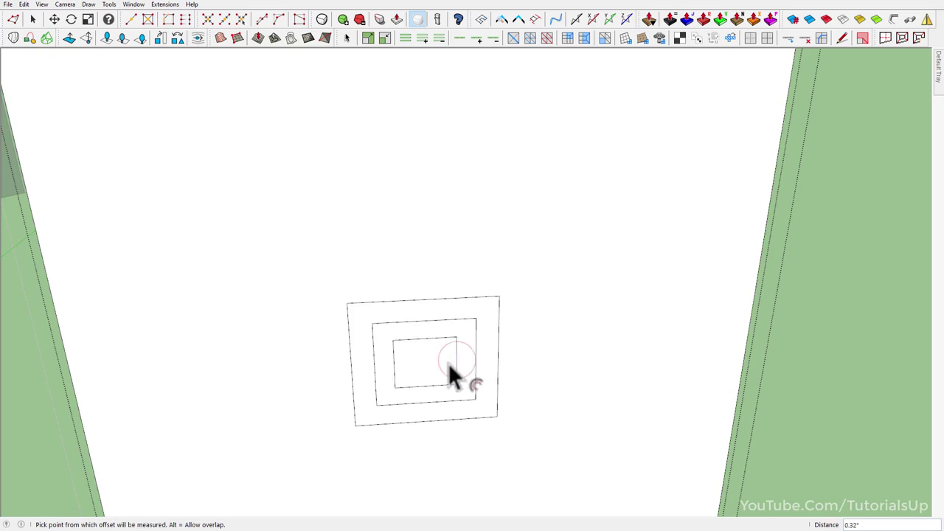
pyautogui.scroll(3, 450, 361)
pyautogui.click(462, 360)
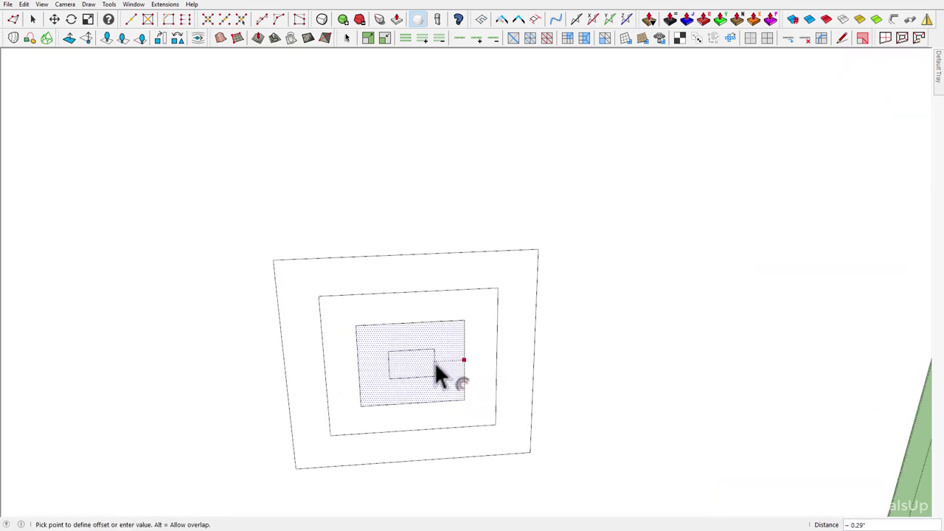
pyautogui.click(434, 362)
pyautogui.press('space')
pyautogui.scroll(-3, 443, 368)
pyautogui.click(491, 412)
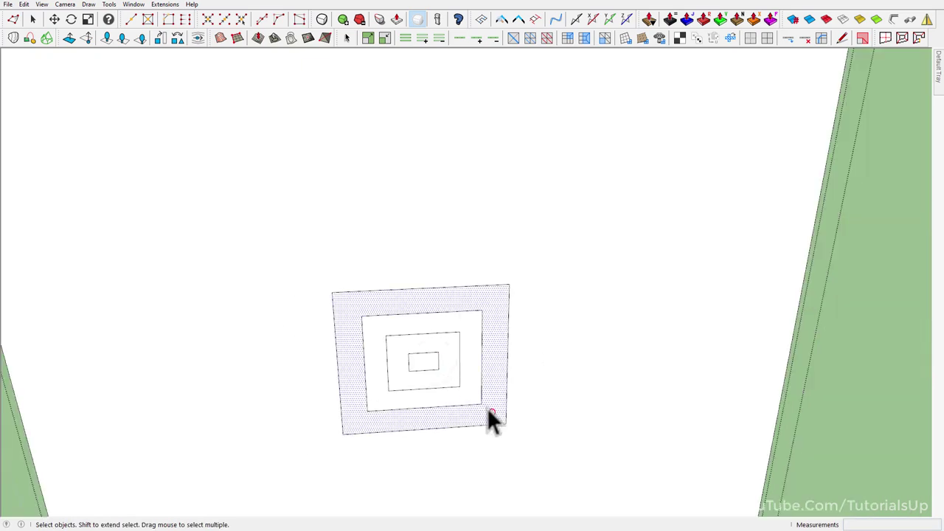
pyautogui.keyDown('shift'); pyautogui.click(475, 392); pyautogui.keyUp('shift')
# Step: Add corner diagonals to the selected rings and push the inner face back into a recess
pyautogui.click(889, 38)
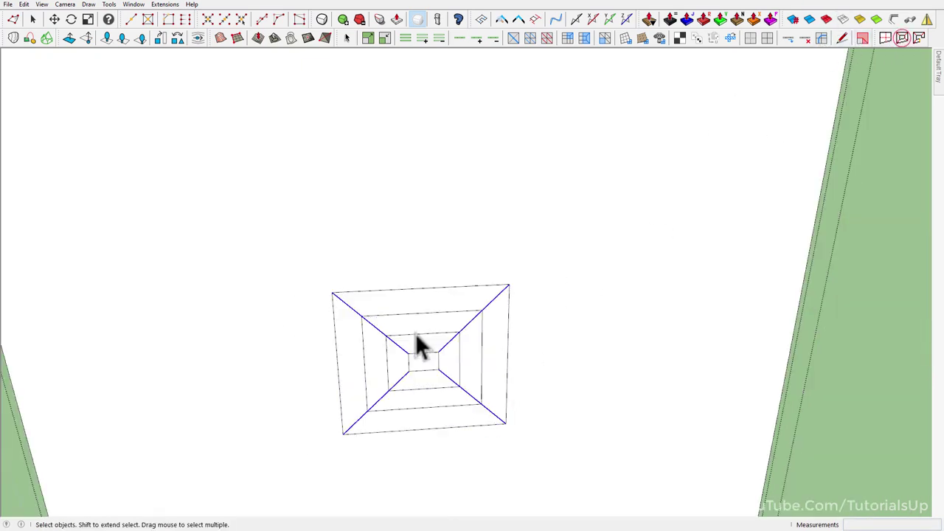
pyautogui.moveTo(415, 333)
pyautogui.mouseDown(button='middle')
pyautogui.moveTo(422, 354)
pyautogui.moveTo(465, 391)
pyautogui.mouseUp(button='middle')
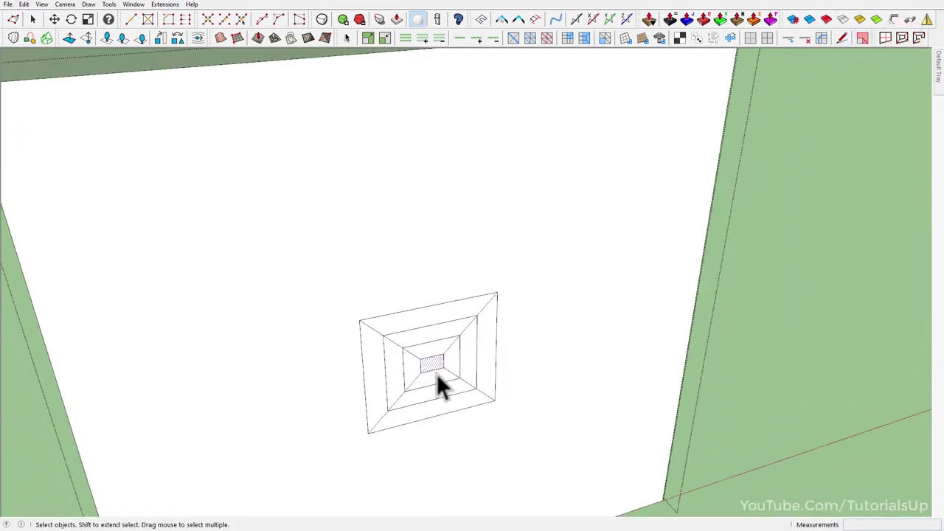
pyautogui.press('v')
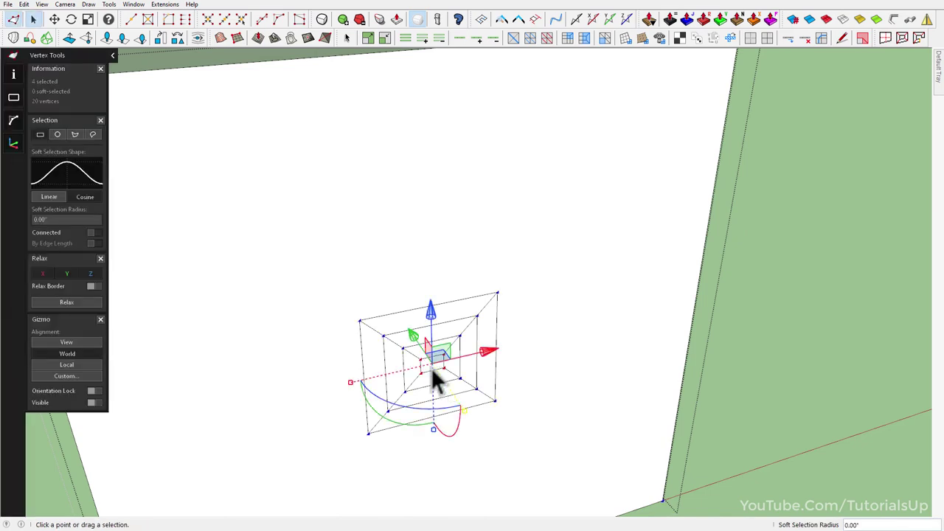
pyautogui.moveTo(424, 354)
pyautogui.mouseDown()
pyautogui.moveTo(381, 316)
pyautogui.moveTo(453, 363)
pyautogui.mouseUp()
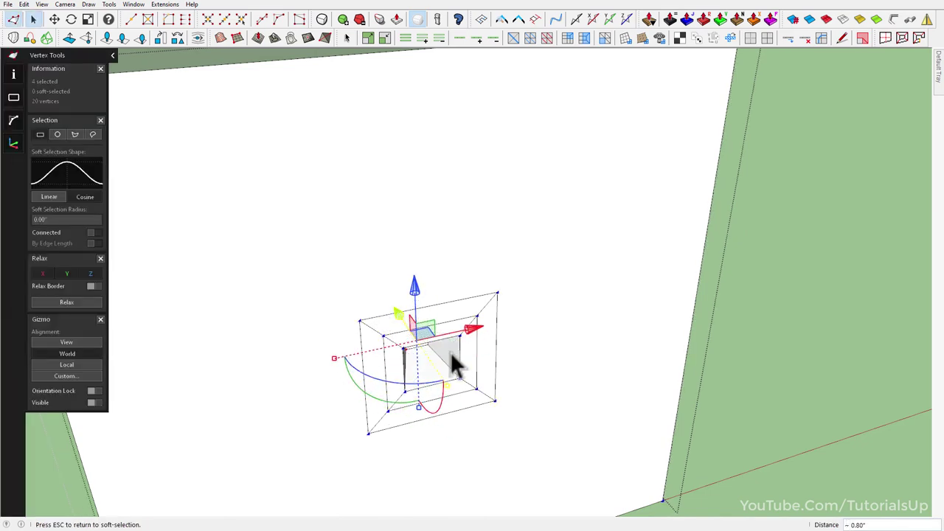
pyautogui.press('space')
# Step: Select the recess's innermost face and inner opening edges for vertex editing
pyautogui.doubleClick(461, 363)
pyautogui.press('v')
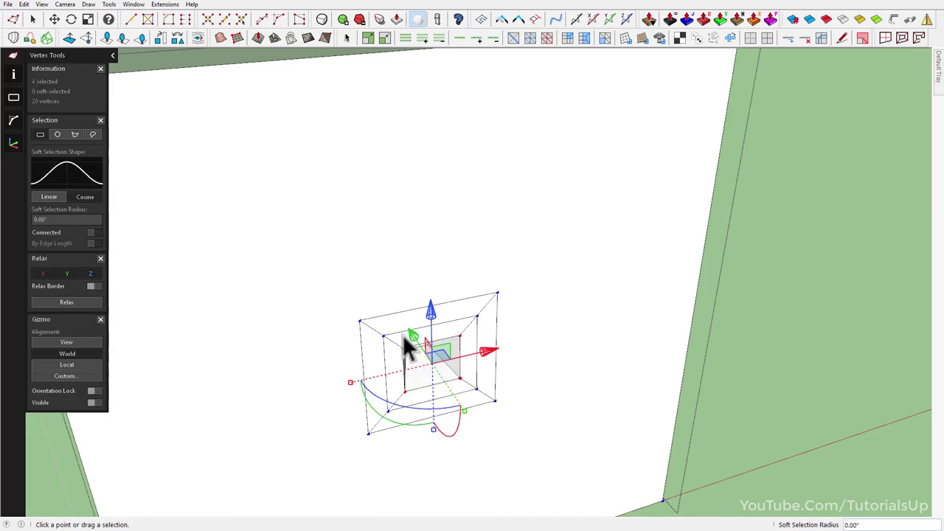
pyautogui.press('space')
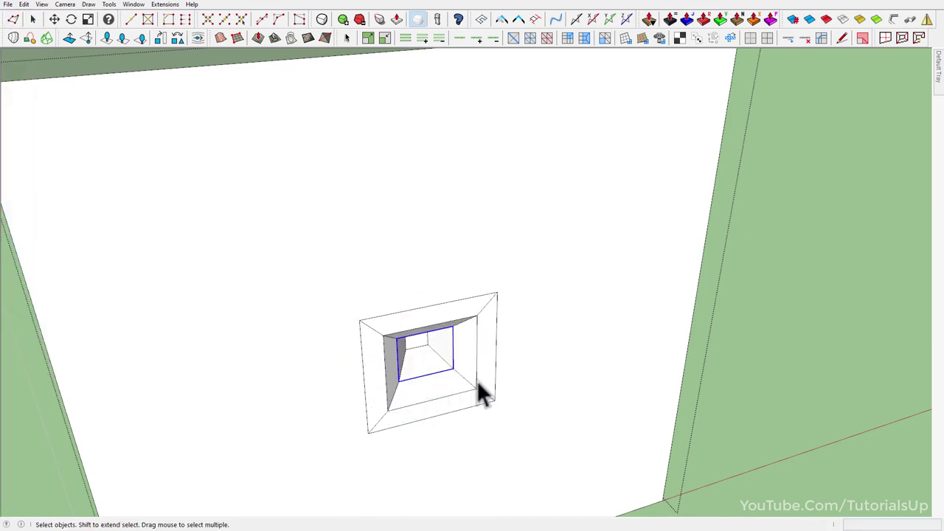
pyautogui.click(477, 380)
pyautogui.keyDown('shift'); pyautogui.click(479, 381); pyautogui.keyUp('shift')
pyautogui.press('v')
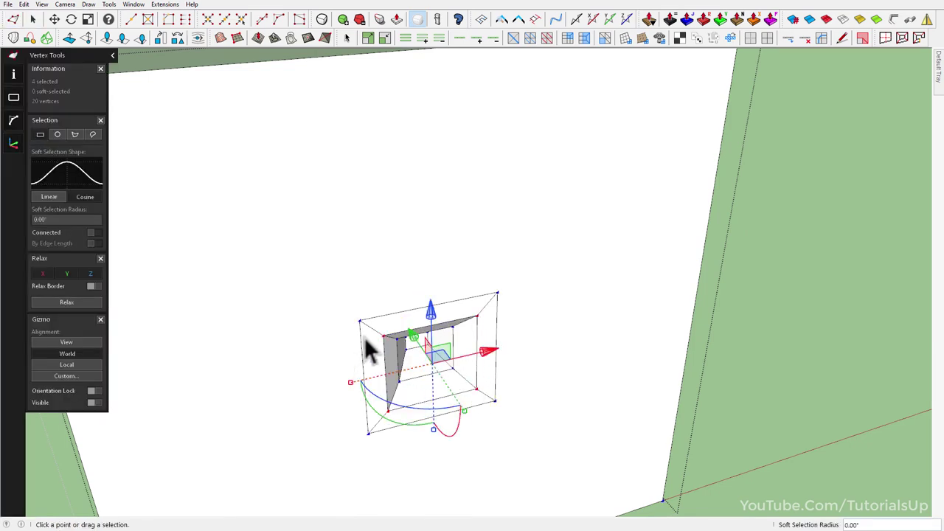
pyautogui.moveTo(407, 330)
pyautogui.mouseDown(button='middle')
pyautogui.moveTo(509, 386)
pyautogui.moveTo(339, 338)
pyautogui.moveTo(314, 376)
pyautogui.mouseUp(button='middle')
pyautogui.press('space')
# Step: Shift the recess's inner face by 0.10" and view the stepped tunnel head-on
pyautogui.click(308, 356)
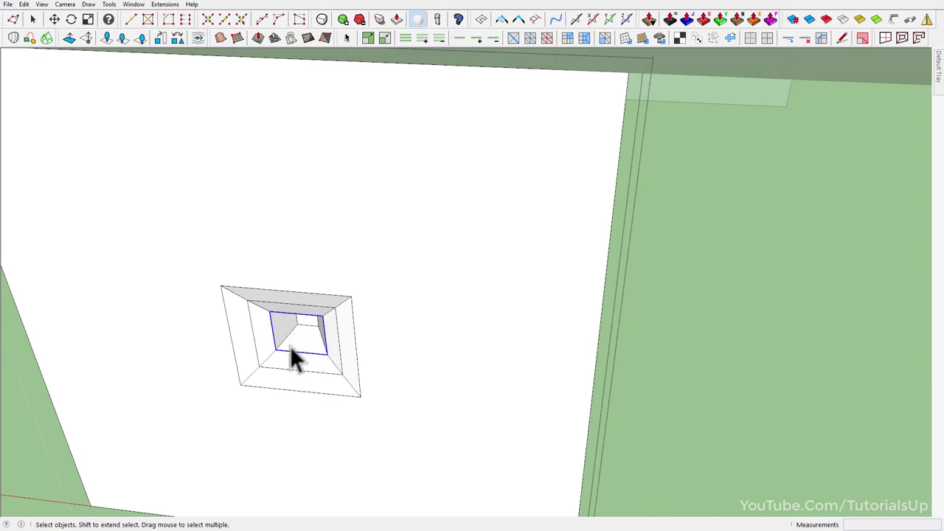
pyautogui.scroll(2, 302, 339)
pyautogui.moveTo(331, 300); pyautogui.dragTo(339, 300)
pyautogui.press('space')
pyautogui.moveTo(335, 309); pyautogui.dragTo(401, 395, button='middle')
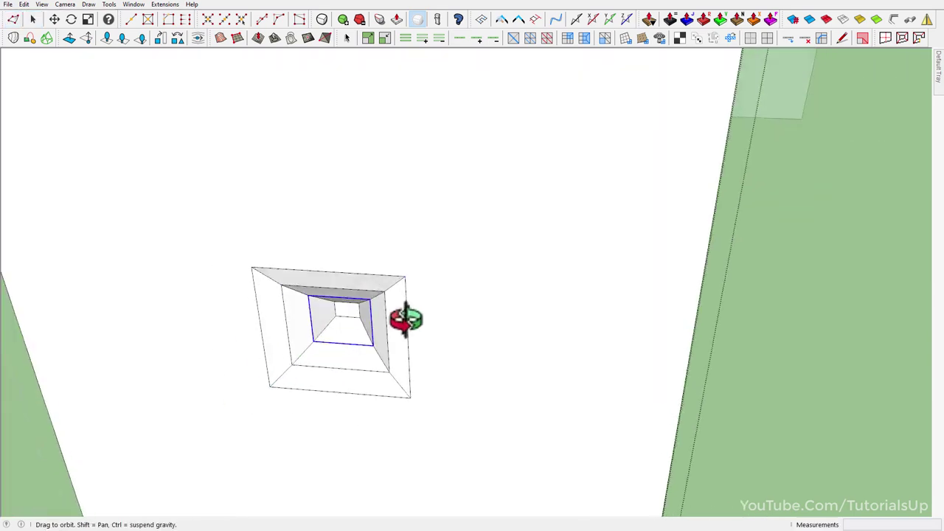
pyautogui.scroll(3, 400, 362)
pyautogui.scroll(3, 393, 335)
pyautogui.moveTo(376, 295); pyautogui.dragTo(397, 284, button='middle')
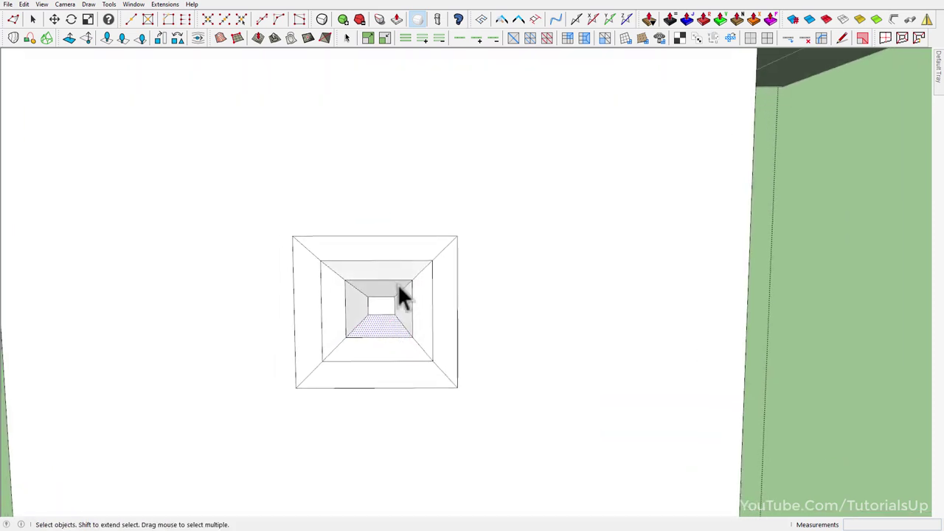
pyautogui.scroll(-3, 484, 327)
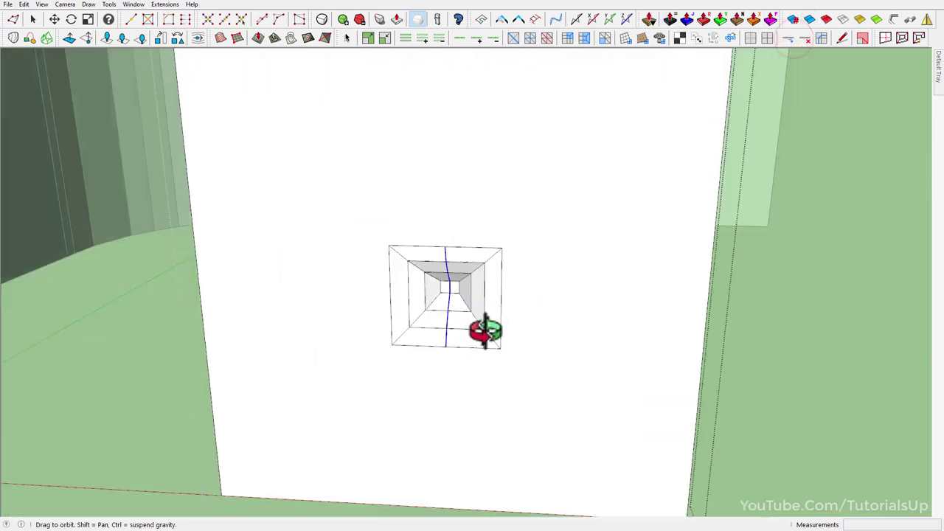
pyautogui.moveTo(484, 327); pyautogui.dragTo(421, 302, button='middle')
pyautogui.scroll(2, 454, 228)
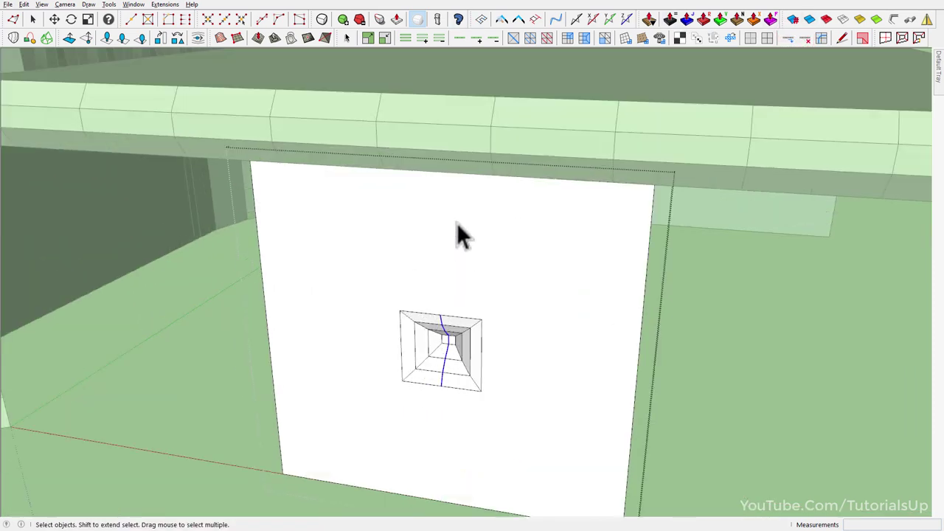
# Step: Draw lines from the recess apex and bottom out to the panel's top, bottom, right and left edges
pyautogui.press('l')
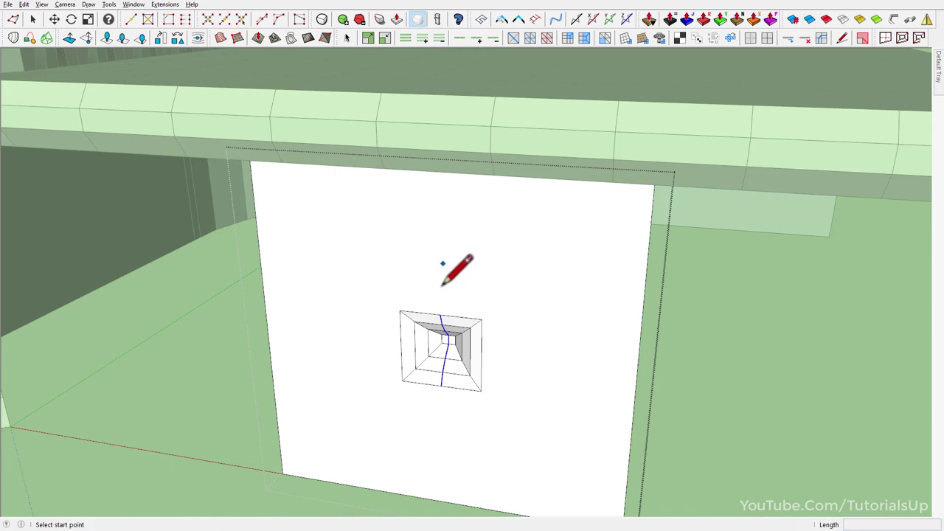
pyautogui.click(441, 328)
pyautogui.click(439, 172)
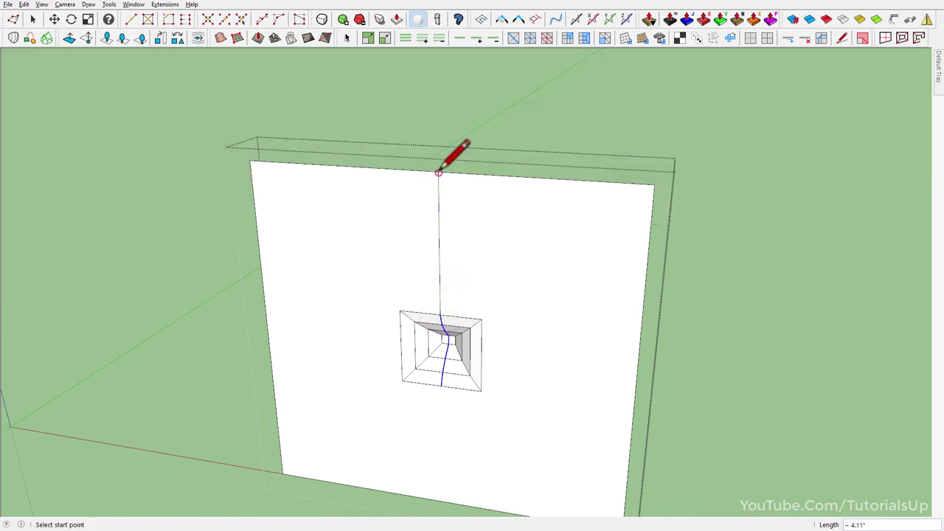
pyautogui.click(441, 384)
pyautogui.scroll(-2, 441, 385)
pyautogui.click(439, 469)
pyautogui.click(440, 333)
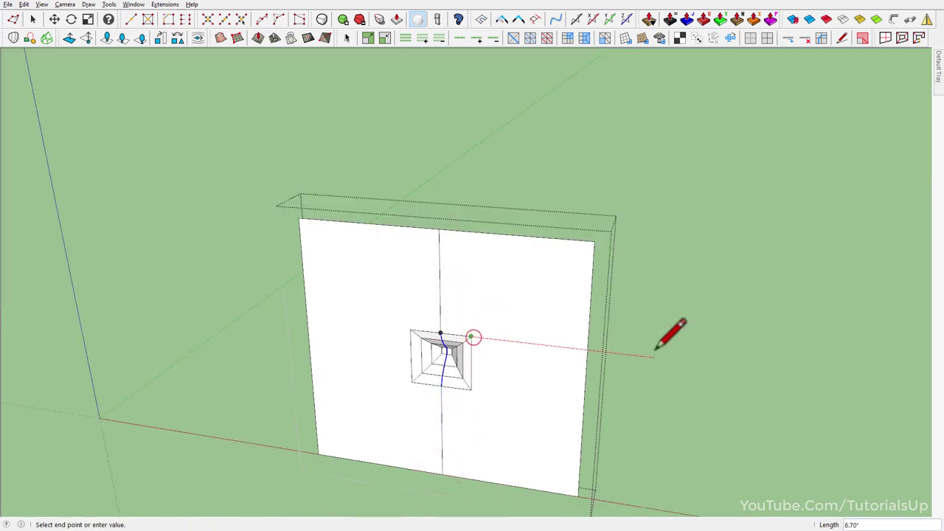
pyautogui.click(587, 343)
pyautogui.click(440, 333)
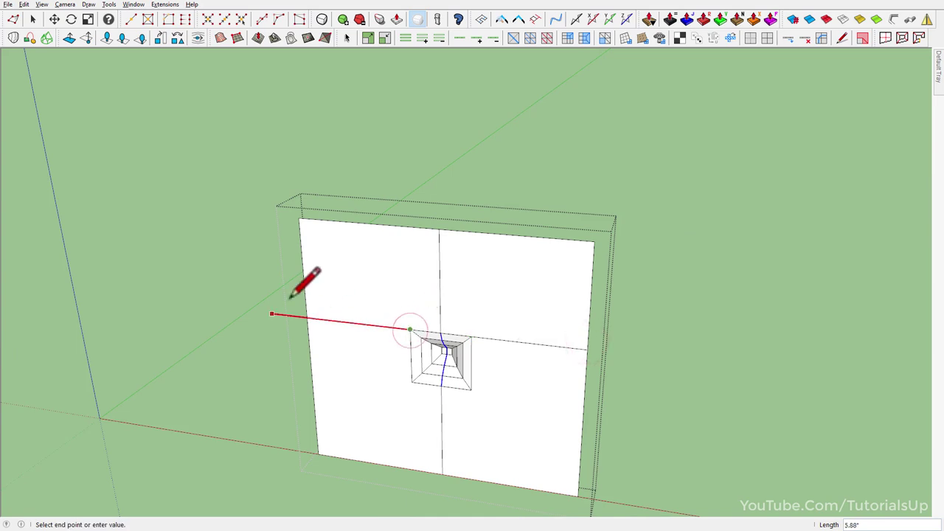
pyautogui.click(307, 318)
# Step: Copy both halves of the horizontal edge down to the recess's bottom corner
pyautogui.press('space')
pyautogui.click(494, 340)
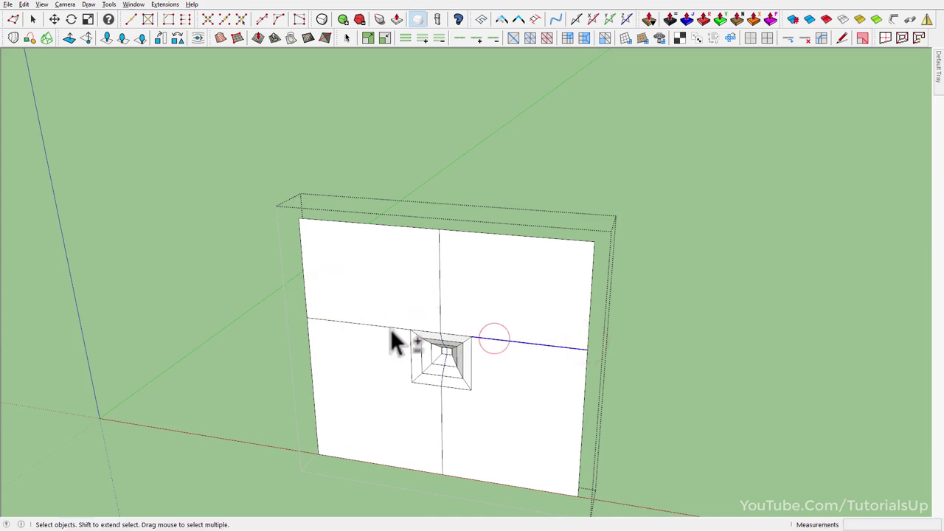
pyautogui.keyDown('shift'); pyautogui.click(390, 328); pyautogui.keyUp('shift')
pyautogui.scroll(2, 434, 355)
pyautogui.press('m')
pyautogui.click(489, 328)
pyautogui.press('ctrl')
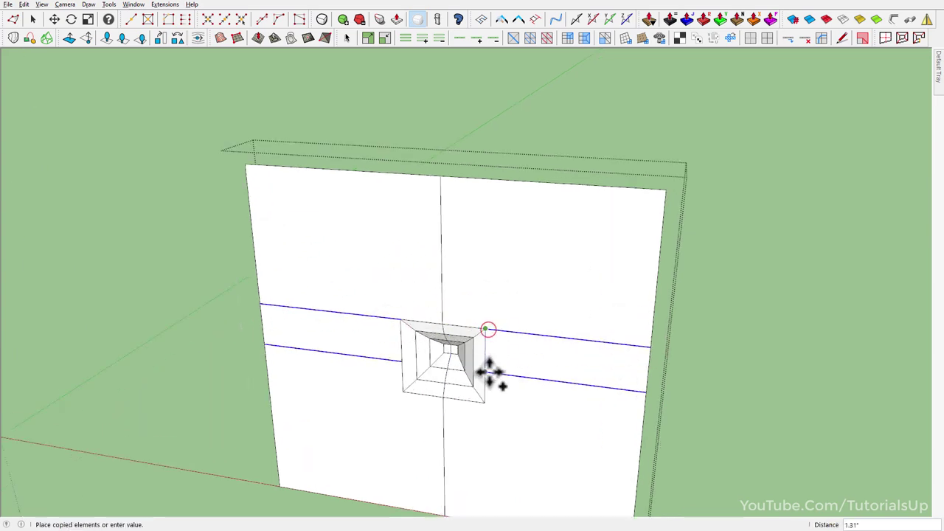
pyautogui.click(484, 401)
# Step: Draw vertical lines from the recess's top corners to the top edge and from a lower corner to the bottom edge
pyautogui.press('l')
pyautogui.click(485, 329)
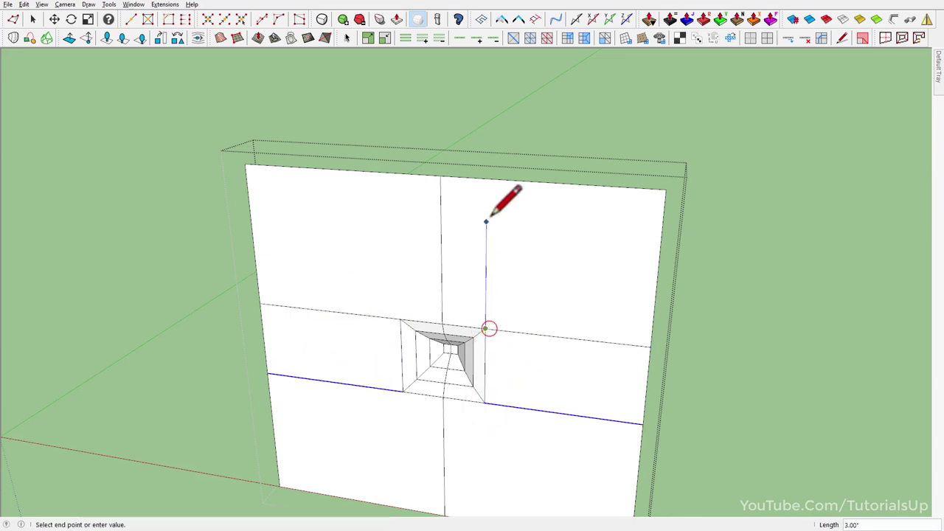
pyautogui.click(486, 181)
pyautogui.click(399, 320)
pyautogui.click(396, 186)
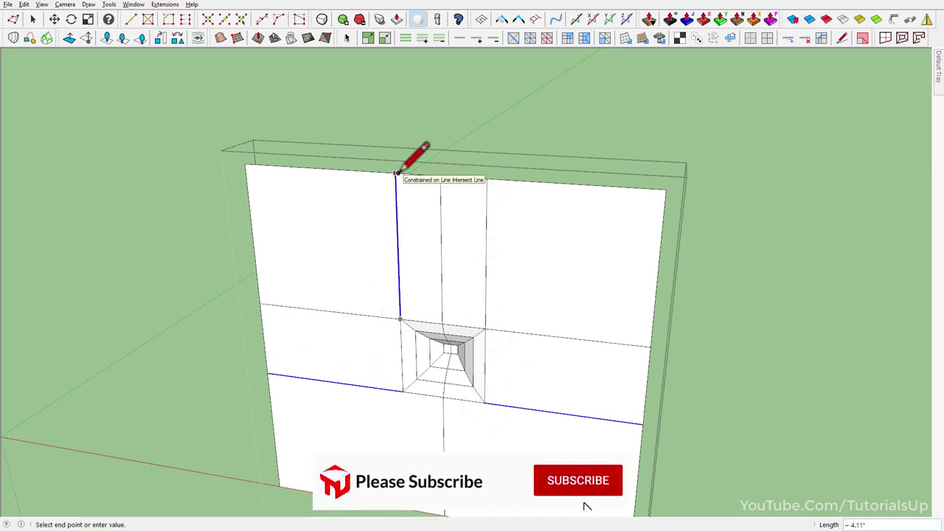
pyautogui.scroll(3, 381, 314)
pyautogui.click(381, 316)
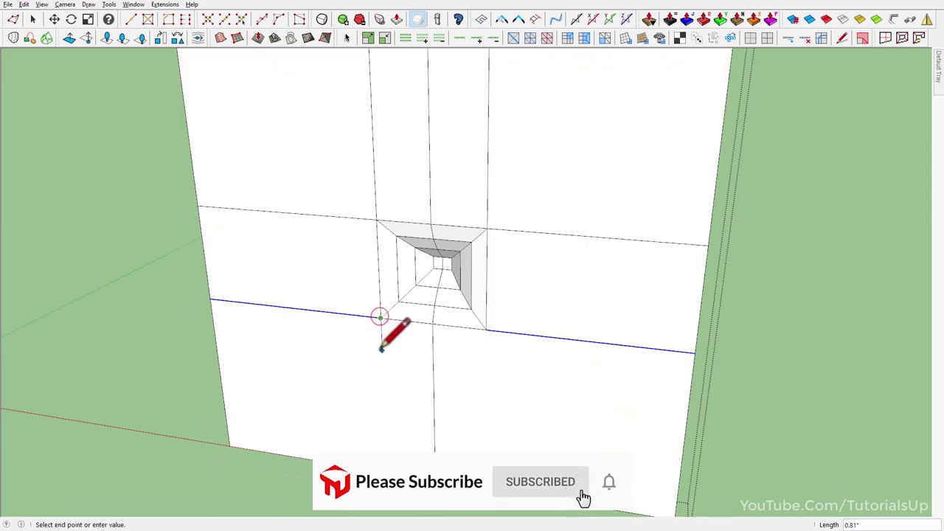
pyautogui.press('Escape')
pyautogui.click(486, 326)
pyautogui.click(485, 451)
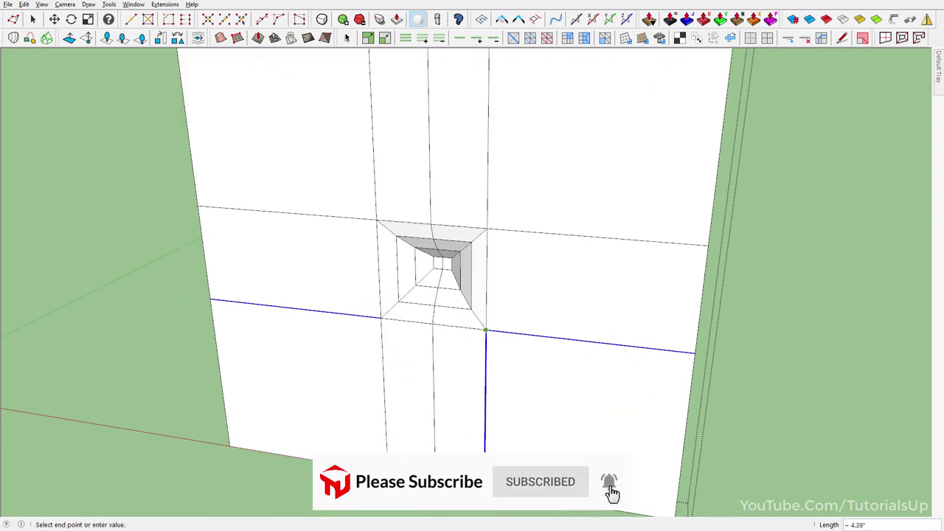
pyautogui.scroll(-2, 433, 438)
pyautogui.press('space')
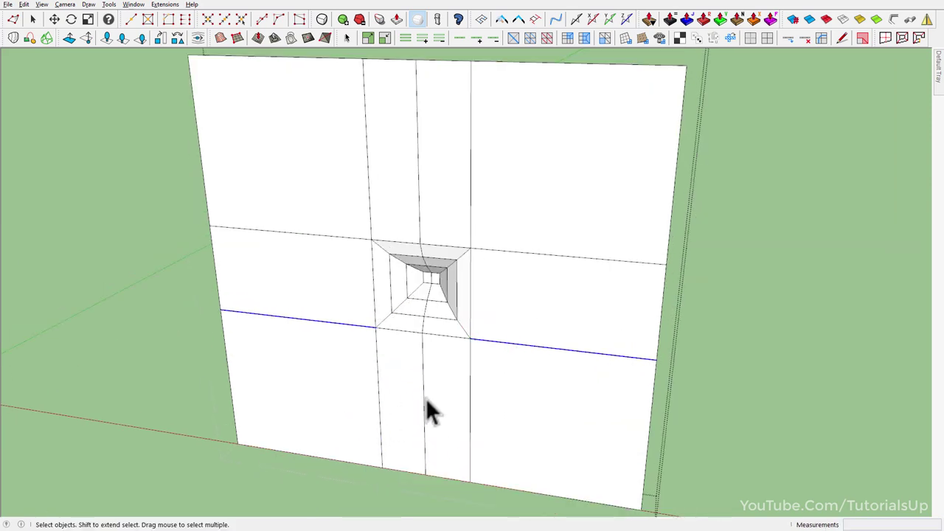
pyautogui.click(423, 399)
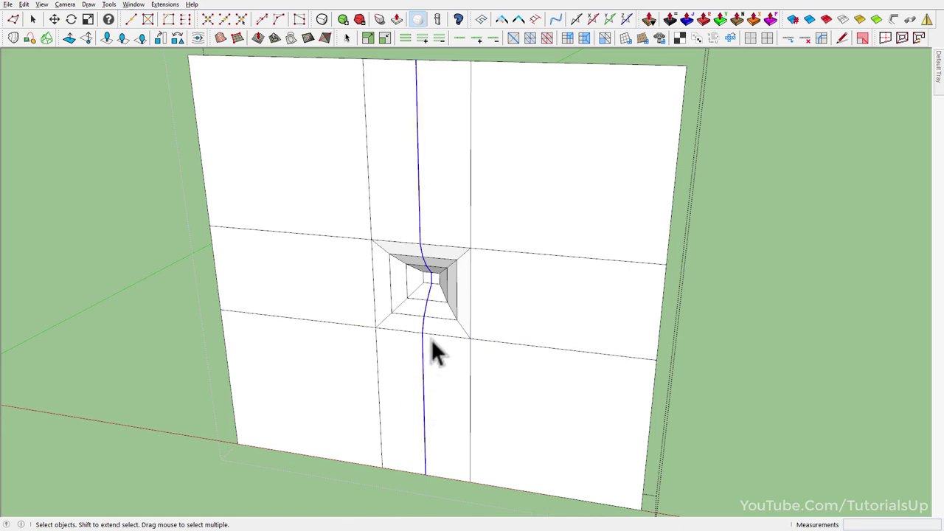
# Step: Offset the wavy vertical edge loop to both sides with QuadFace Tools Offset Loop
pyautogui.moveTo(433, 347)
pyautogui.mouseDown(button='middle')
pyautogui.moveTo(463, 263)
pyautogui.moveTo(432, 264)
pyautogui.mouseUp(button='middle')
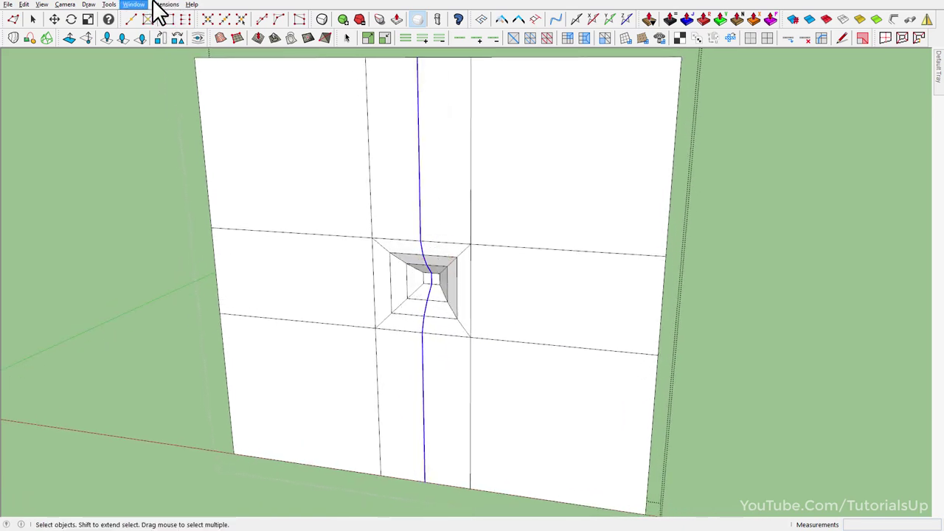
pyautogui.click(110, 5)
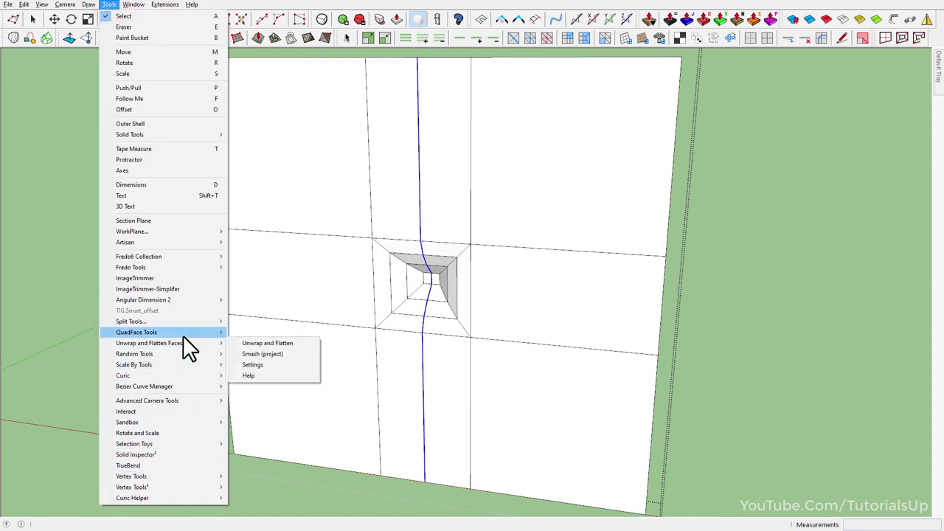
pyautogui.moveTo(137, 332)
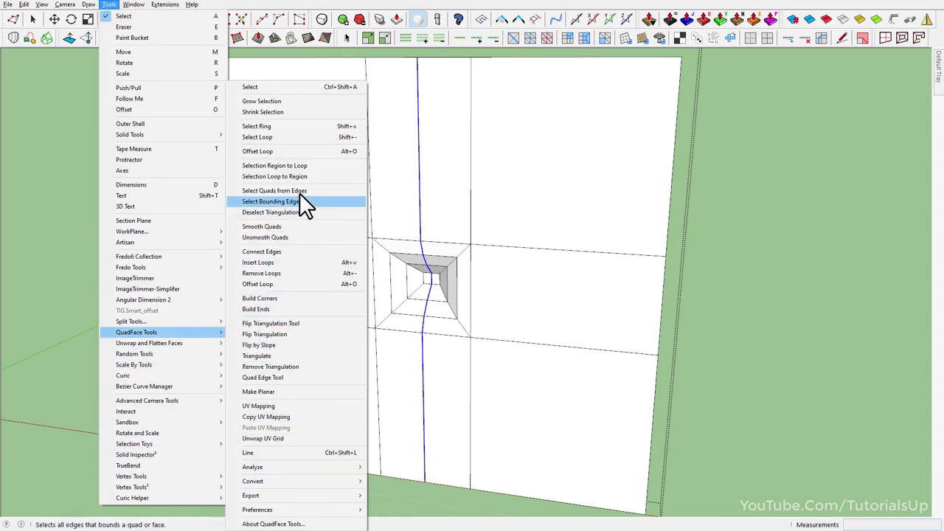
pyautogui.click(282, 151)
pyautogui.scroll(3, 421, 284)
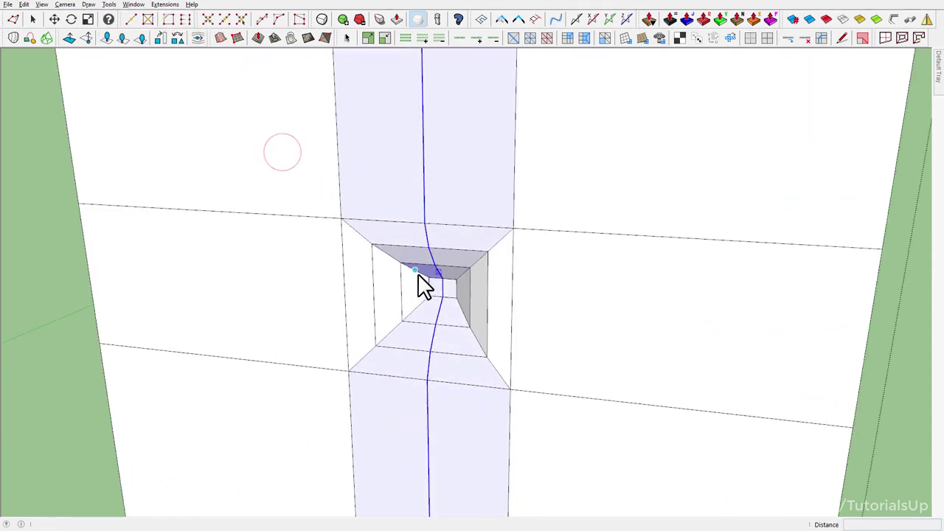
pyautogui.scroll(3, 453, 296)
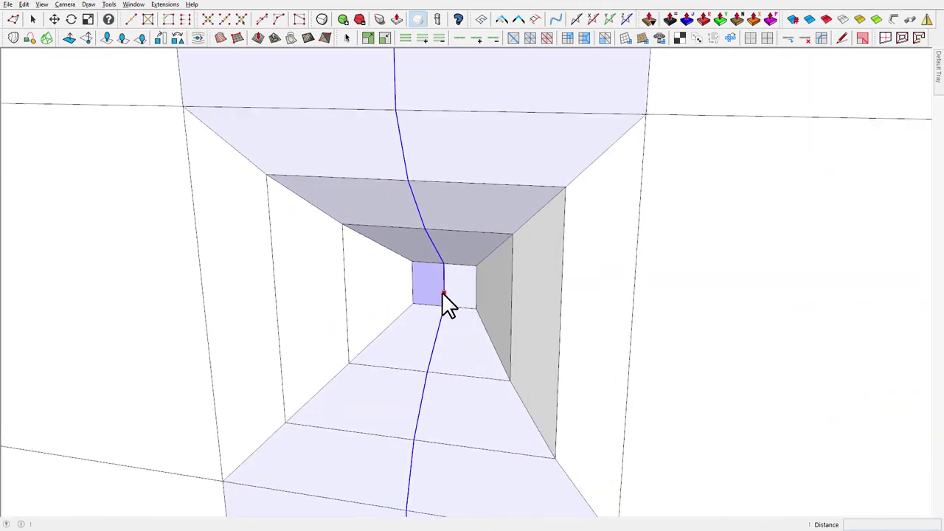
pyautogui.click(442, 292)
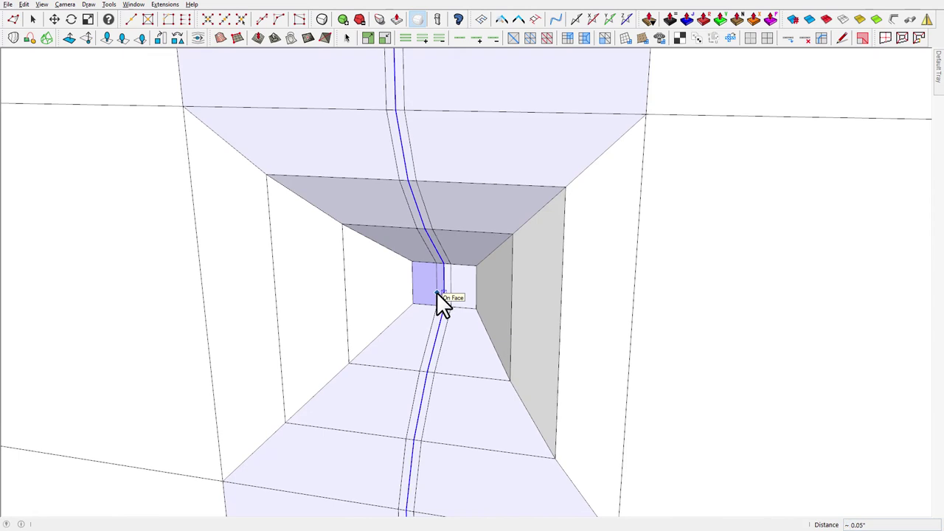
pyautogui.click(437, 293)
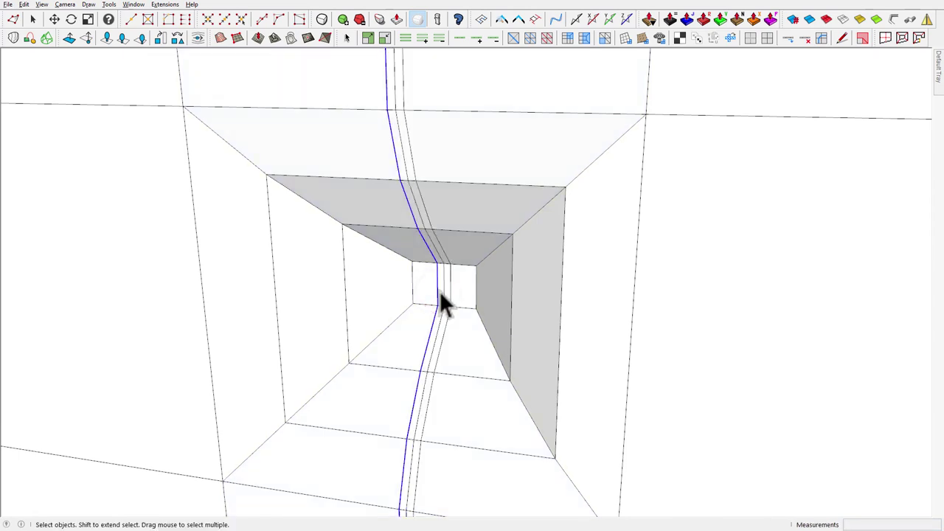
# Step: Delete the original centre loop and select the thin strip running through the recess
pyautogui.click(443, 292)
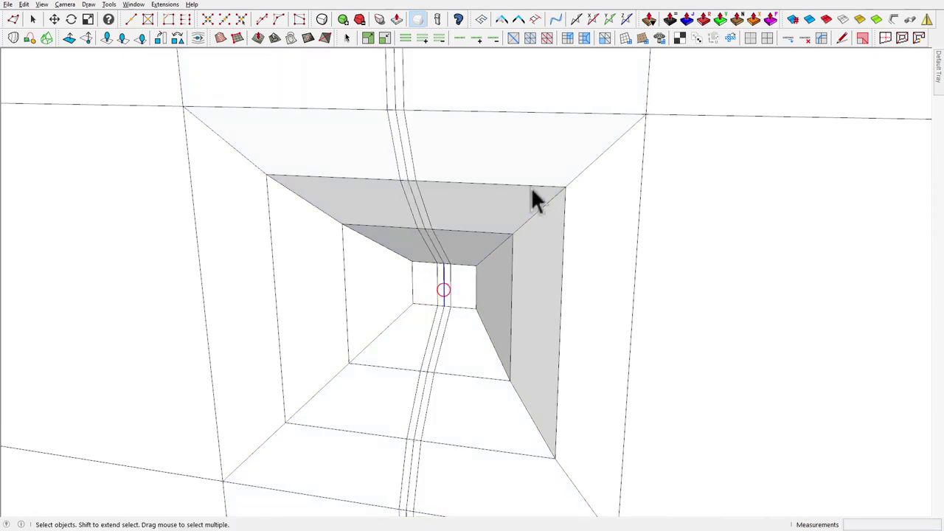
pyautogui.click(807, 39)
pyautogui.scroll(-5, 460, 340)
pyautogui.moveTo(457, 332); pyautogui.dragTo(400, 385, button='middle')
pyautogui.scroll(5, 444, 396)
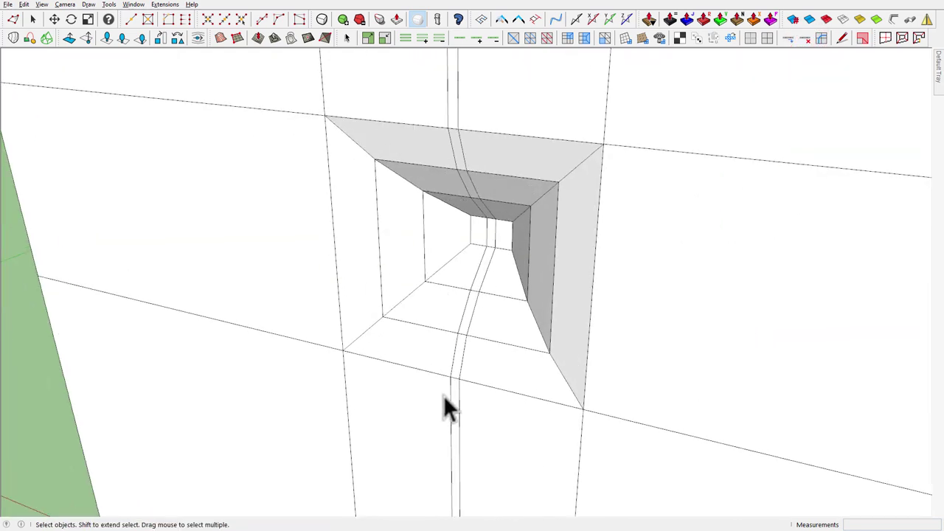
pyautogui.click(455, 394)
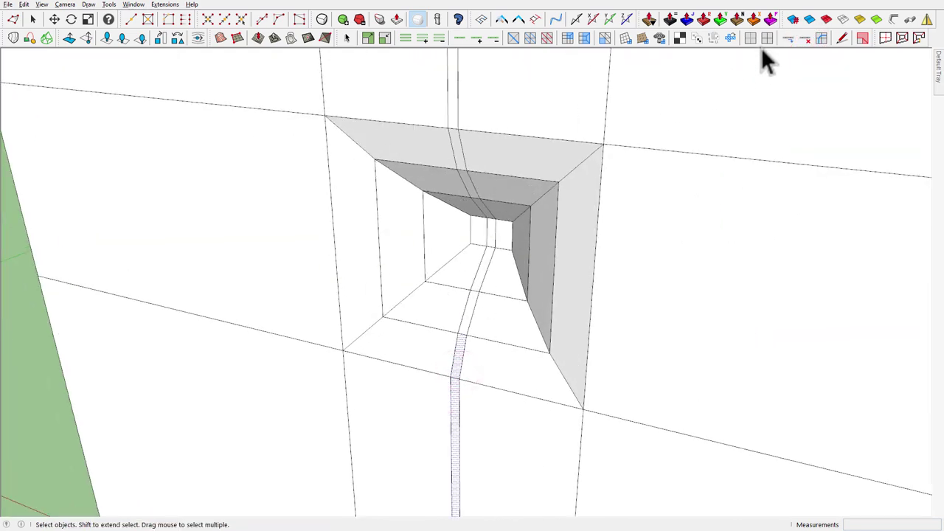
pyautogui.click(465, 37)
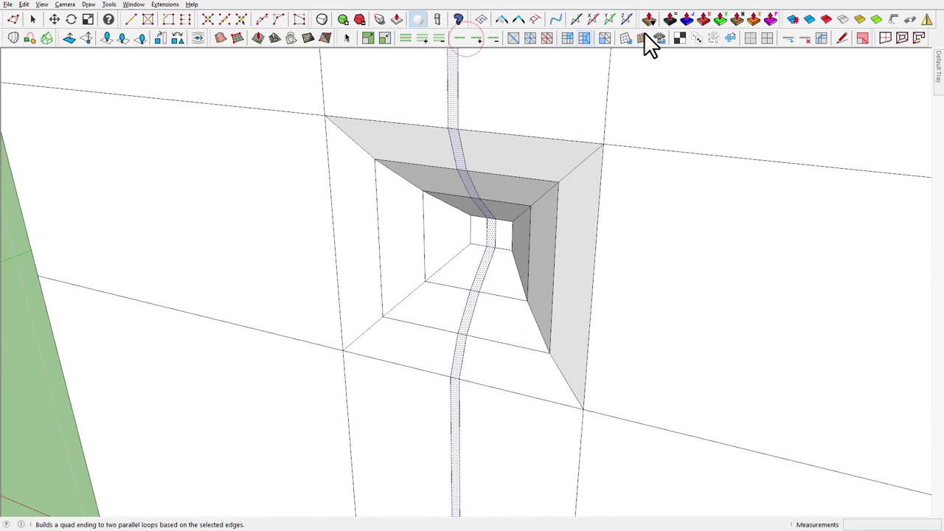
# Step: Thicken the selected strip by pushing it out
pyautogui.click(686, 20)
pyautogui.moveTo(491, 348)
pyautogui.mouseDown(button='middle')
pyautogui.moveTo(432, 310)
pyautogui.moveTo(460, 321)
pyautogui.mouseUp(button='middle')
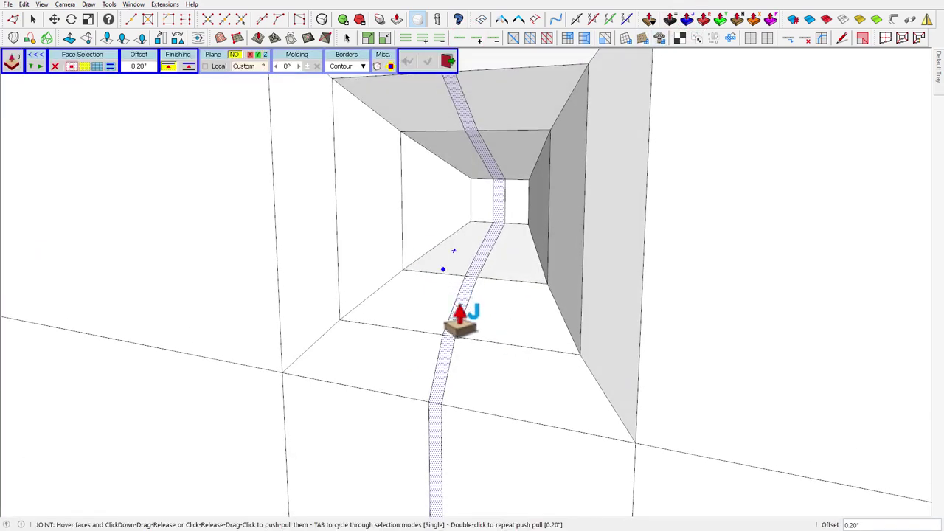
pyautogui.click(458, 306)
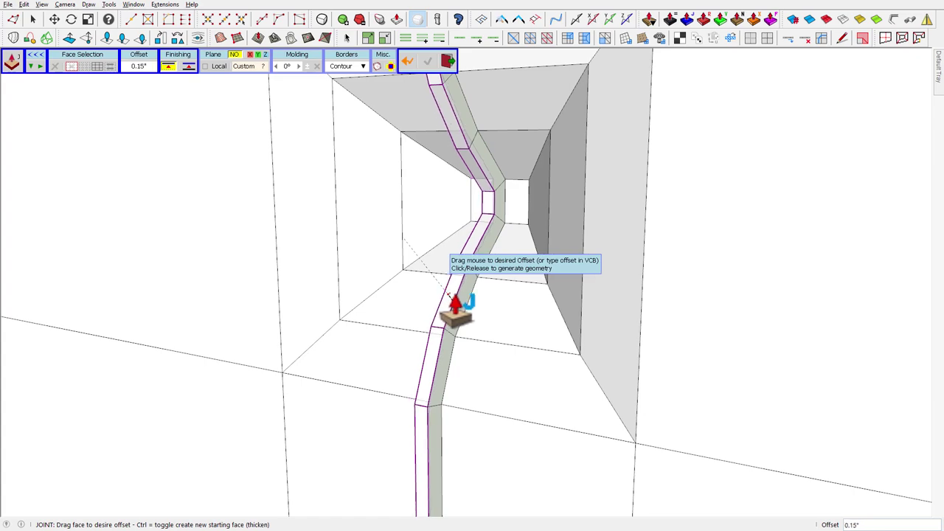
pyautogui.click(455, 303)
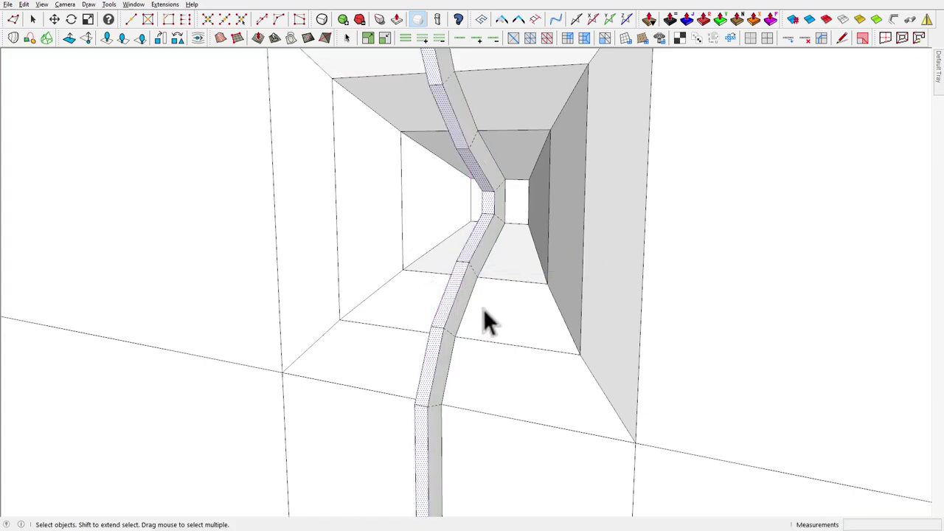
# Step: Extend the selection around the whole vertical strip from the panel's top edge to its bottom
pyautogui.tripleClick(486, 328)
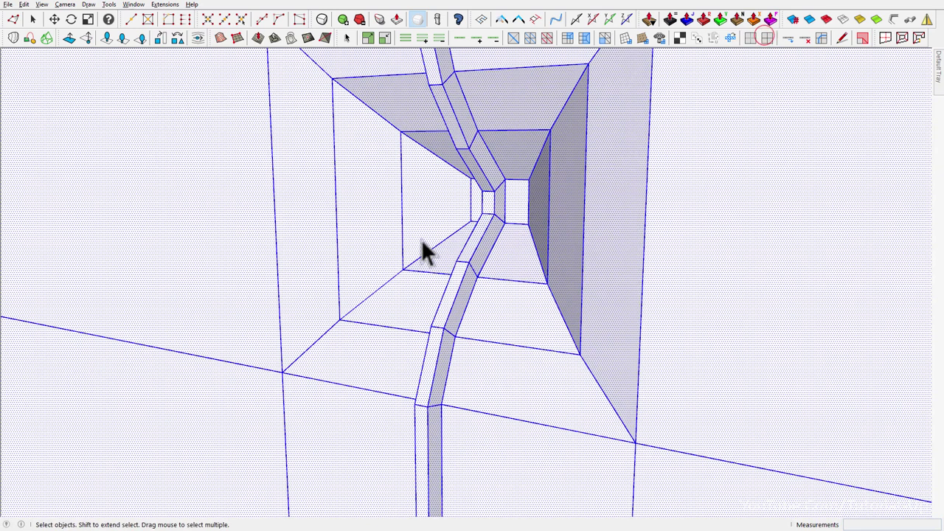
pyautogui.scroll(-2, 424, 325)
pyautogui.click(425, 401)
pyautogui.moveTo(420, 380)
pyautogui.mouseDown(button='middle')
pyautogui.moveTo(411, 448)
pyautogui.moveTo(401, 373)
pyautogui.mouseUp(button='middle')
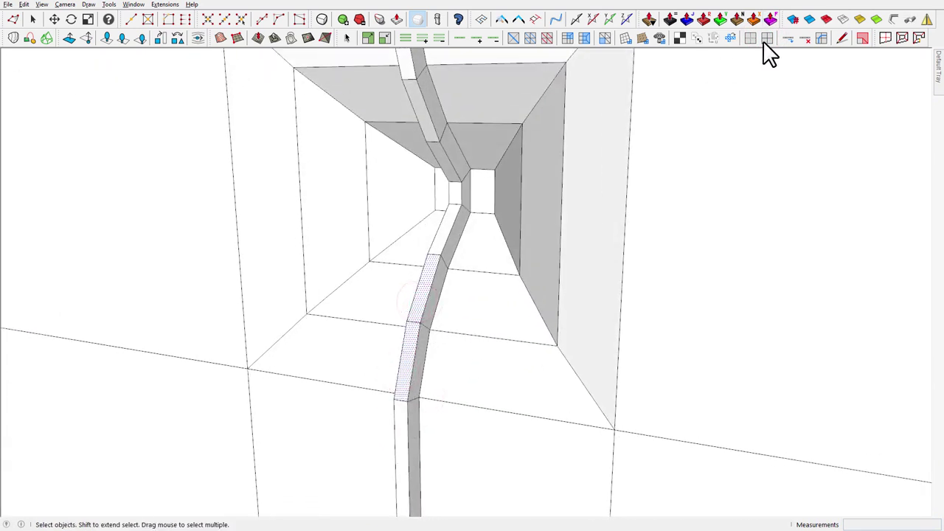
pyautogui.click(426, 41)
pyautogui.scroll(-4, 413, 376)
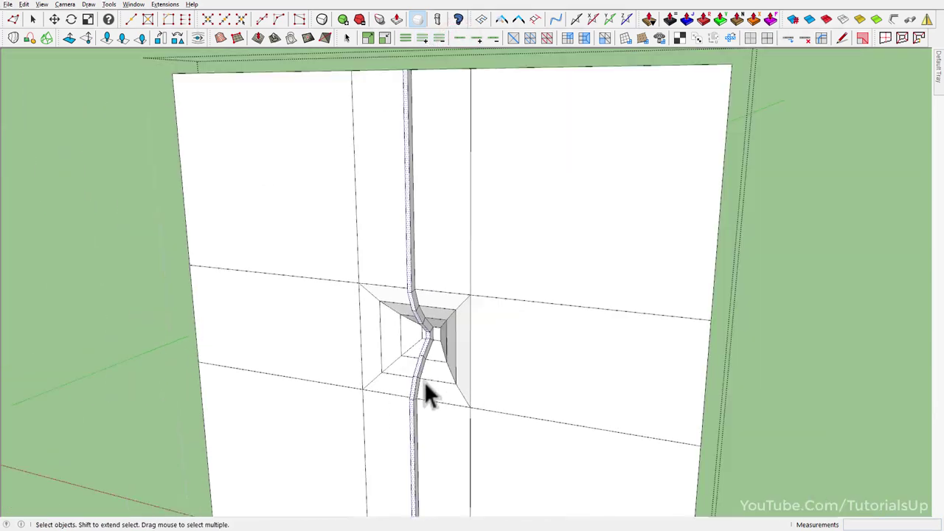
pyautogui.moveTo(428, 395); pyautogui.dragTo(432, 317, button='middle')
pyautogui.scroll(5, 415, 137)
pyautogui.scroll(-4, 441, 133)
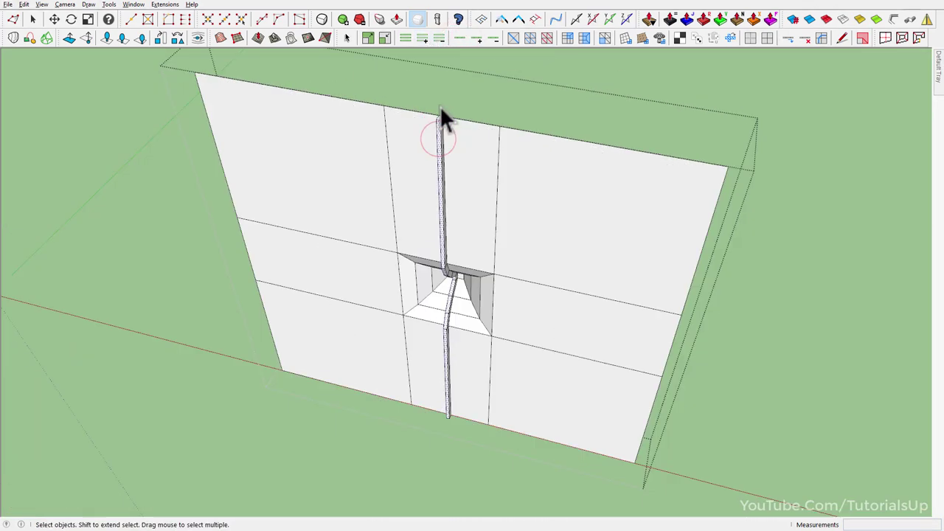
pyautogui.moveTo(440, 106)
pyautogui.mouseDown(button='middle')
pyautogui.moveTo(440, 368)
pyautogui.moveTo(492, 152)
pyautogui.moveTo(463, 391)
pyautogui.mouseUp(button='middle')
pyautogui.scroll(4, 472, 401)
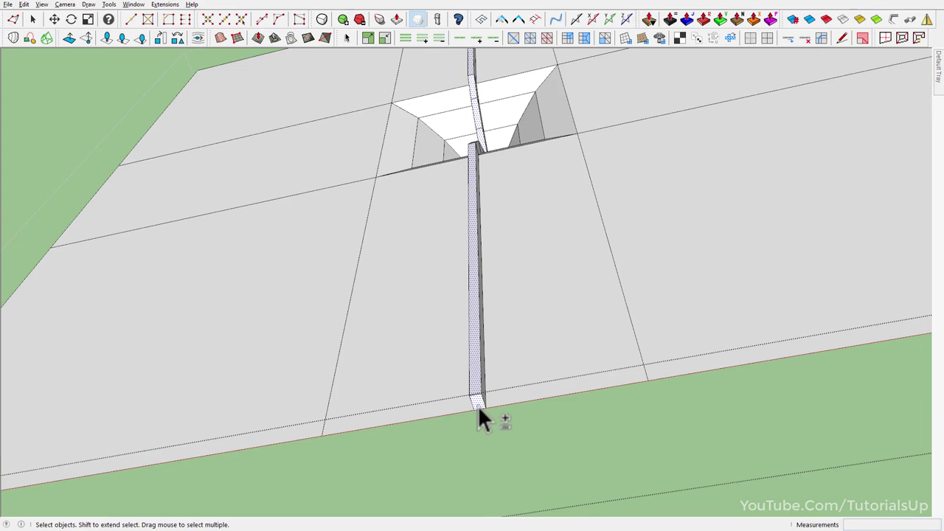
pyautogui.scroll(-4, 478, 417)
pyautogui.moveTo(352, 276); pyautogui.dragTo(543, 472, button='middle')
# Step: In front view, shift the strip's vertices slightly left with Vertex Tools
pyautogui.press('f')
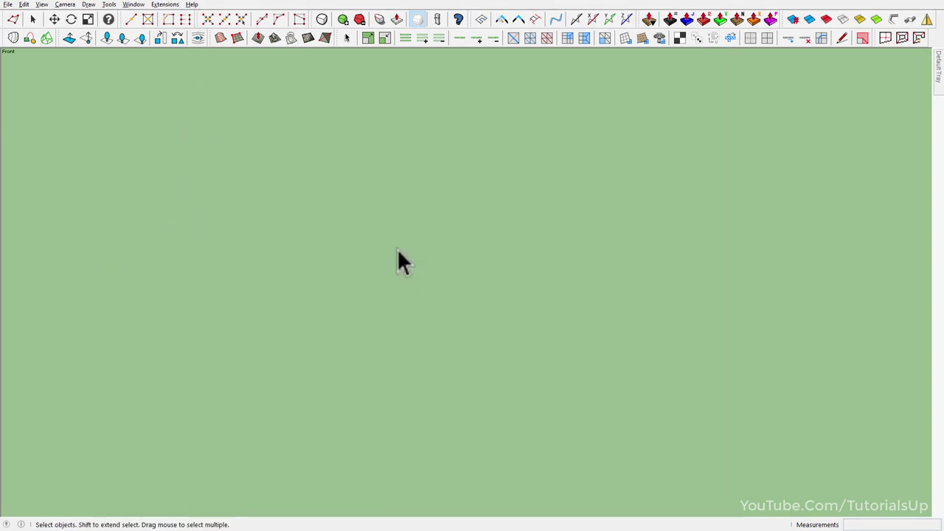
pyautogui.scroll(-5, 398, 252)
pyautogui.scroll(3, 711, 466)
pyautogui.scroll(3, 582, 413)
pyautogui.scroll(3, 463, 168)
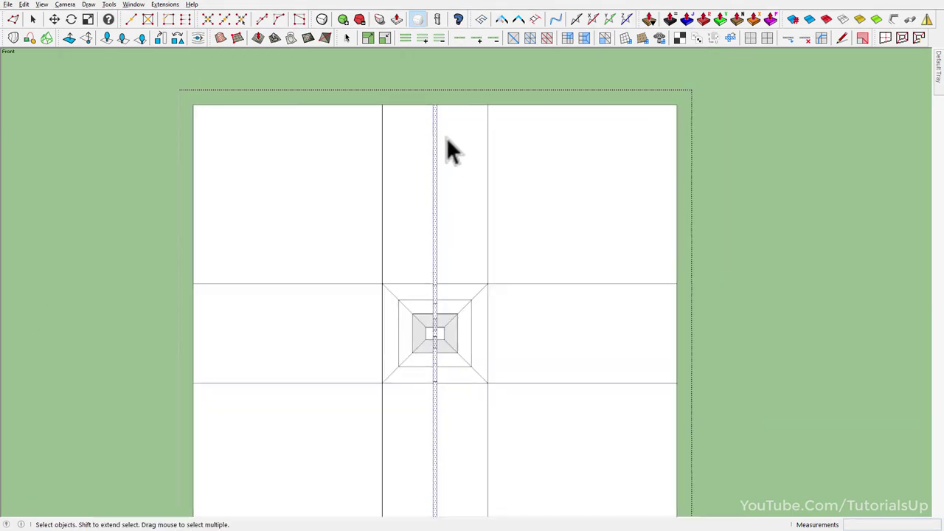
pyautogui.scroll(-1, 455, 185)
pyautogui.press('v')
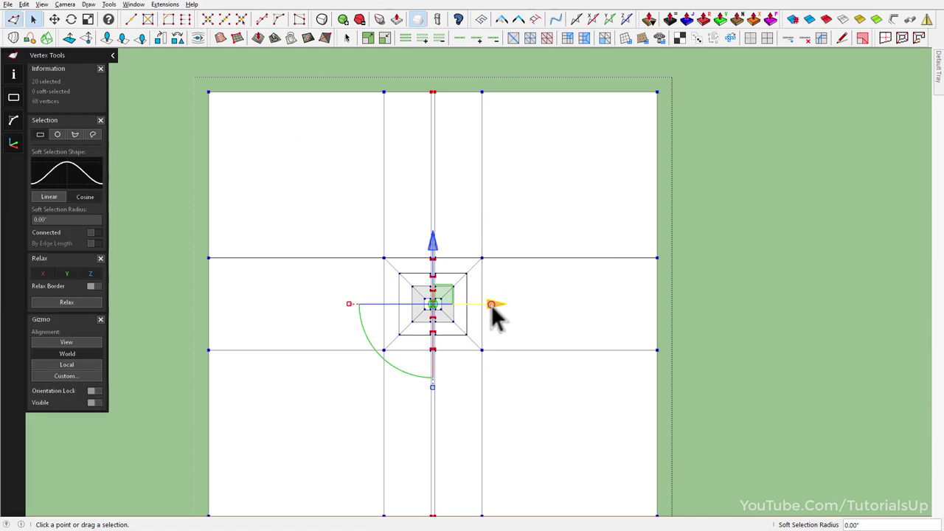
pyautogui.moveTo(491, 304); pyautogui.dragTo(445, 305)
pyautogui.scroll(2, 448, 316)
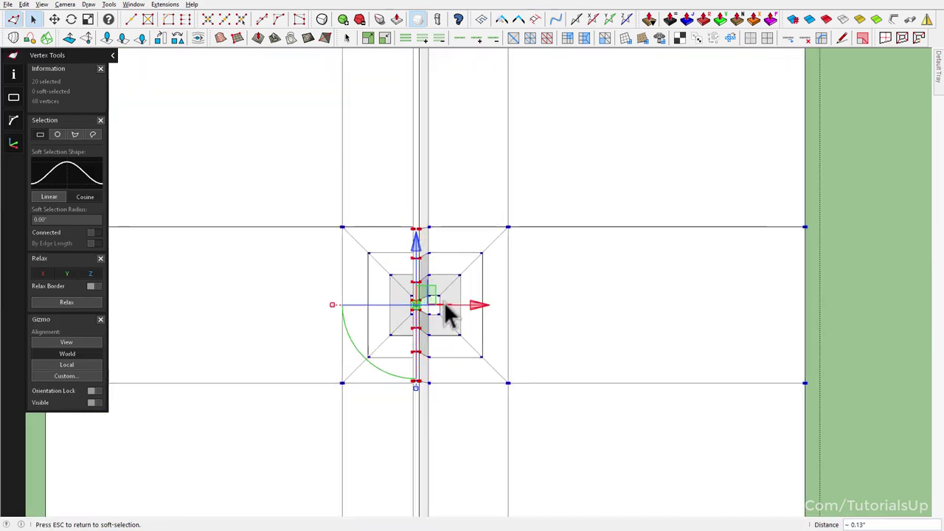
pyautogui.scroll(2, 449, 315)
pyautogui.scroll(1, 448, 316)
pyautogui.moveTo(448, 315); pyautogui.dragTo(444, 310)
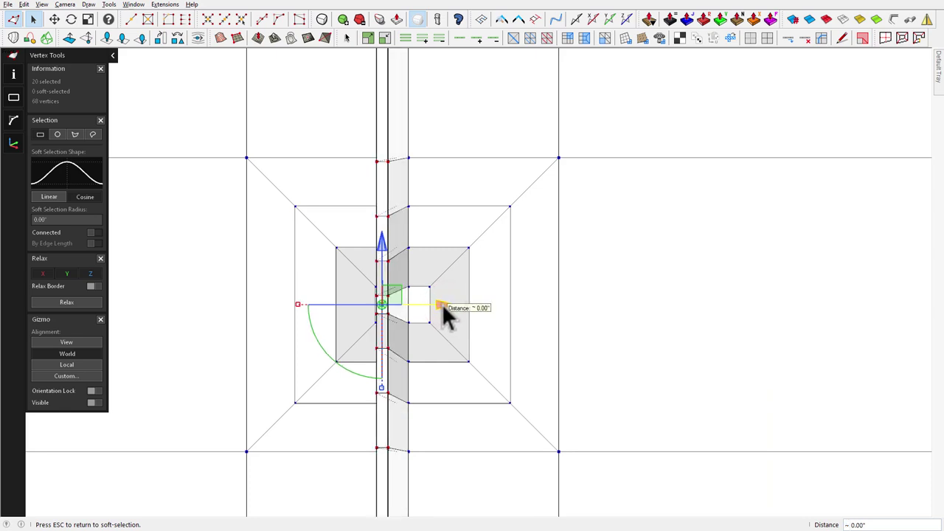
pyautogui.press('space')
# Step: Grow the selection into the adjacent faces and move those vertices about 0.08" right
pyautogui.scroll(-3, 416, 185)
pyautogui.scroll(-2, 416, 177)
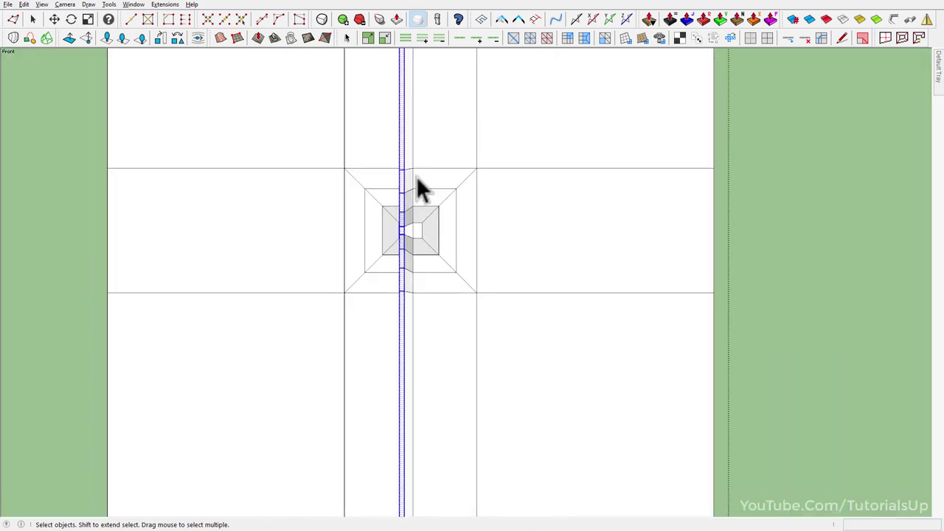
pyautogui.scroll(-1, 417, 177)
pyautogui.scroll(3, 420, 197)
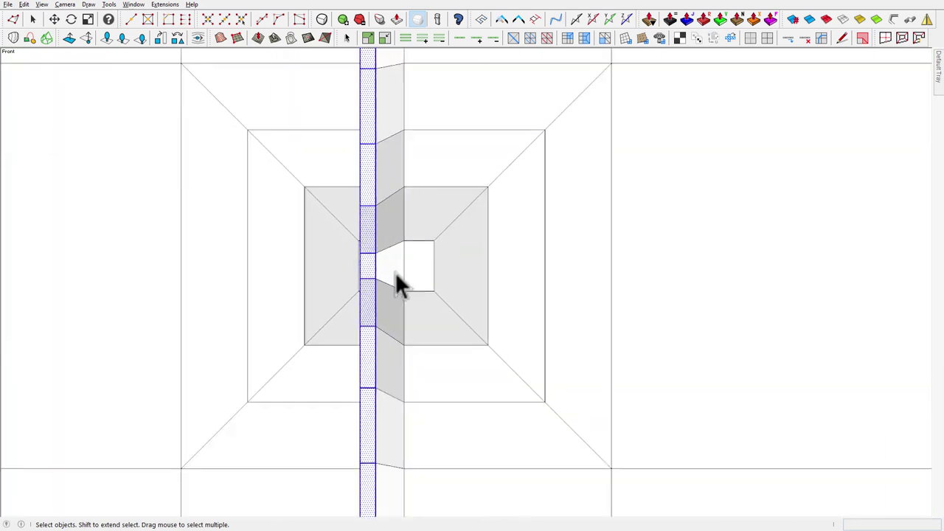
pyautogui.scroll(2, 396, 278)
pyautogui.scroll(-1, 356, 261)
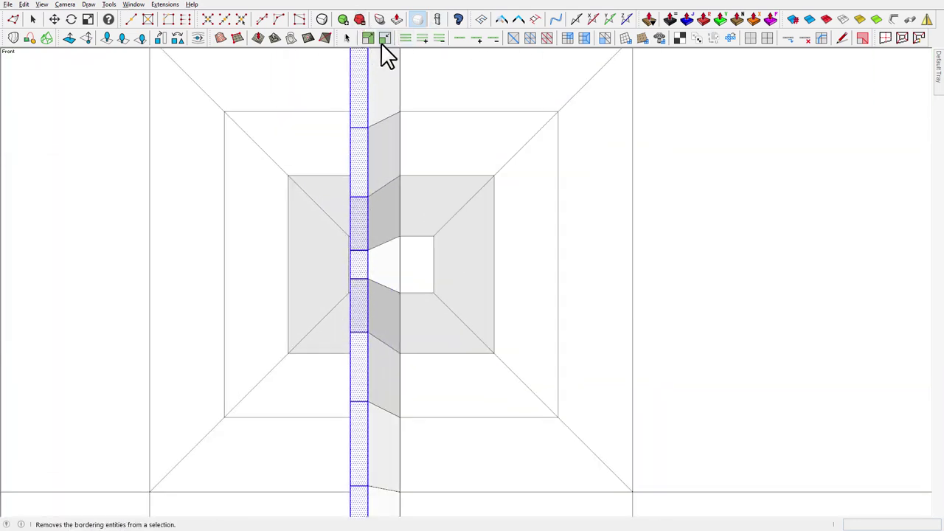
pyautogui.click(371, 37)
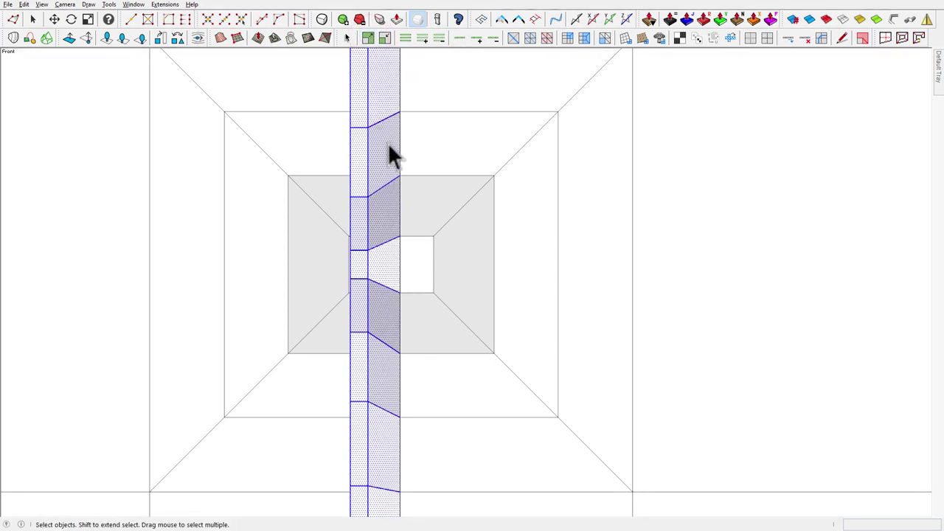
pyautogui.press('v')
pyautogui.moveTo(435, 266); pyautogui.dragTo(452, 268)
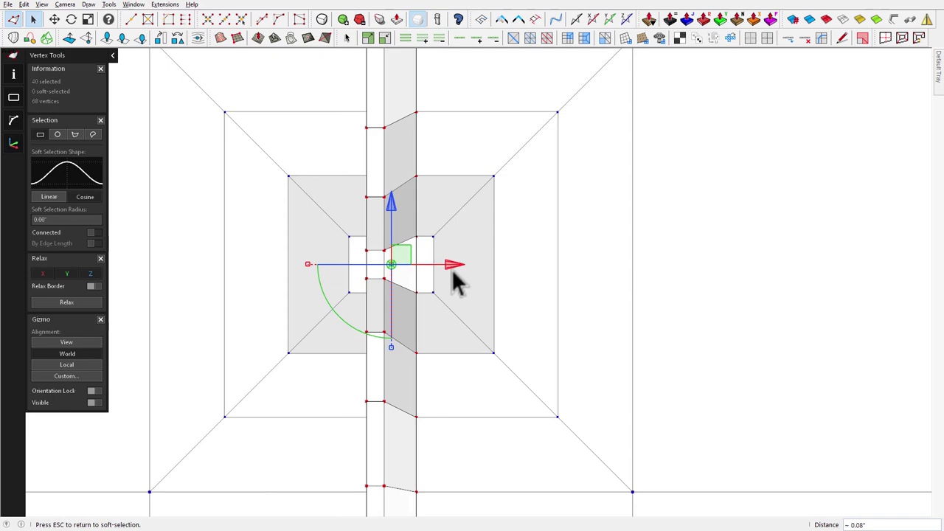
pyautogui.press('space')
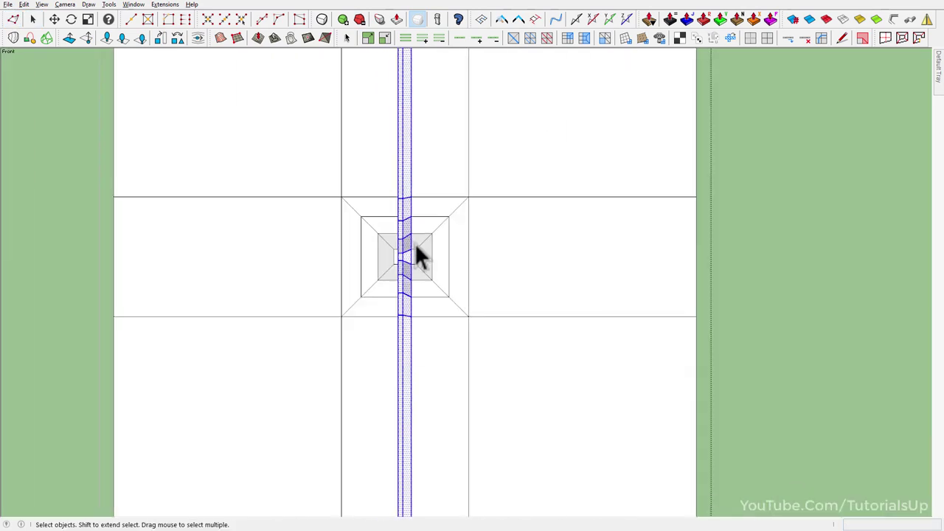
pyautogui.moveTo(415, 247); pyautogui.dragTo(522, 379, button='middle')
pyautogui.scroll(-5, 469, 339)
pyautogui.scroll(1, 467, 264)
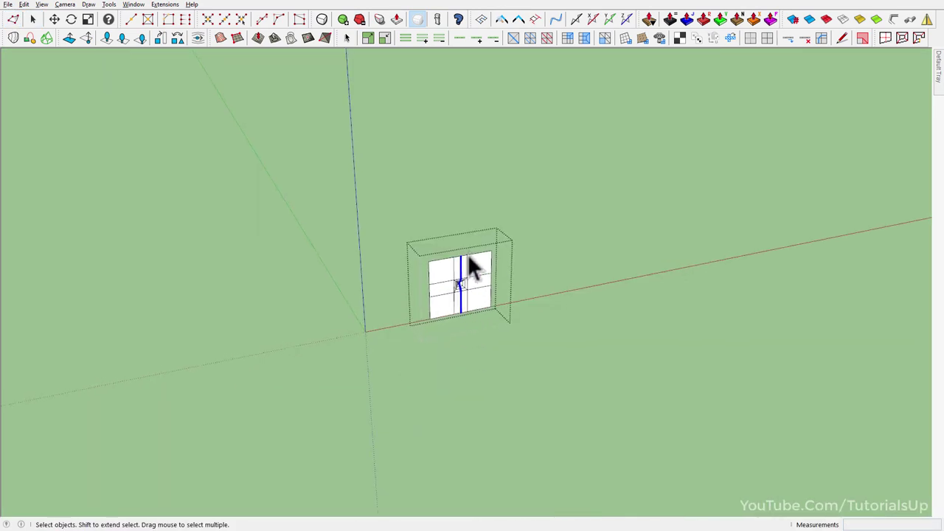
pyautogui.scroll(2, 456, 265)
pyautogui.scroll(3, 456, 266)
pyautogui.moveTo(426, 216)
pyautogui.mouseDown(button='middle')
pyautogui.moveTo(426, 291)
pyautogui.moveTo(447, 216)
pyautogui.mouseUp(button='middle')
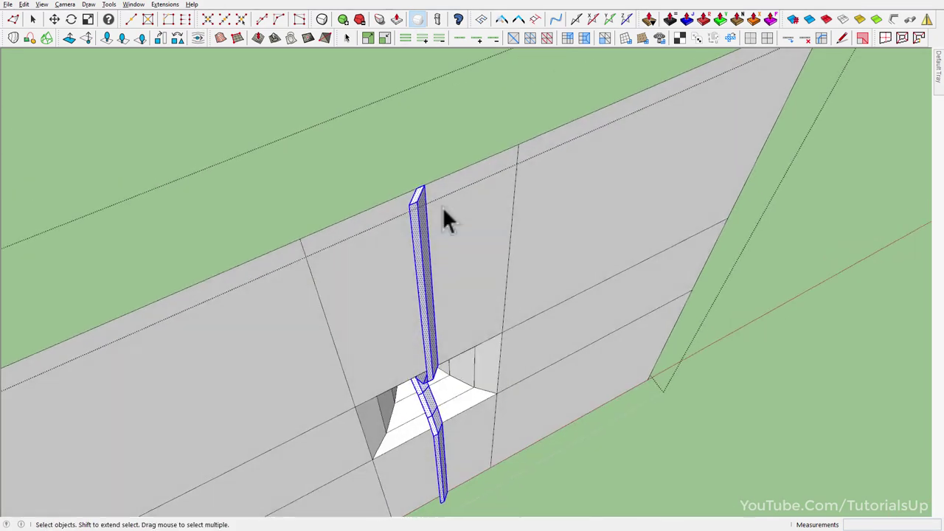
pyautogui.scroll(2, 447, 217)
pyautogui.press('e')
pyautogui.scroll(-1, 405, 168)
pyautogui.moveTo(413, 164)
pyautogui.mouseDown(button='middle')
pyautogui.moveTo(421, 165)
pyautogui.moveTo(428, 413)
pyautogui.moveTo(430, 250)
pyautogui.mouseUp(button='middle')
pyautogui.scroll(-3, 430, 249)
pyautogui.scroll(4, 409, 413)
pyautogui.scroll(3, 424, 406)
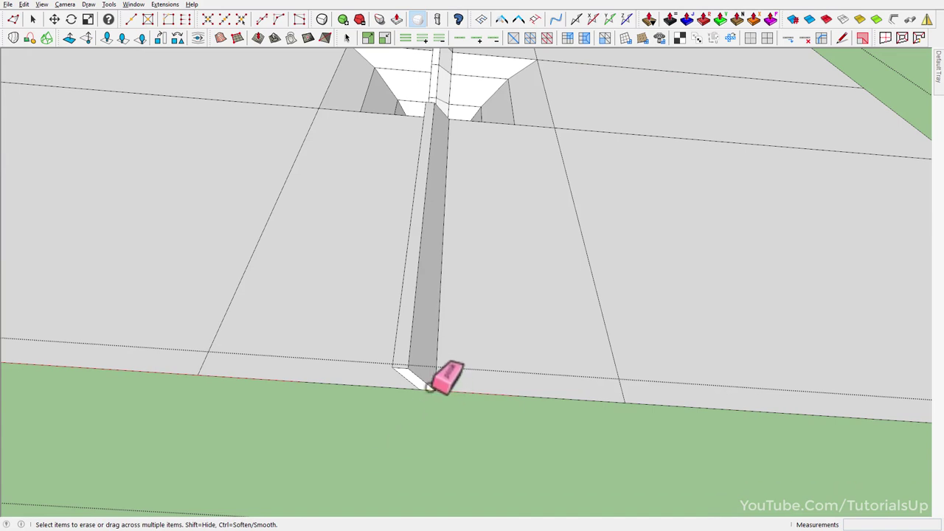
pyautogui.scroll(-3, 415, 304)
pyautogui.moveTo(414, 304)
pyautogui.mouseDown(button='middle')
pyautogui.moveTo(472, 447)
pyautogui.moveTo(413, 278)
pyautogui.moveTo(443, 368)
pyautogui.moveTo(369, 343)
pyautogui.moveTo(337, 290)
pyautogui.mouseUp(button='middle')
# Step: Insert extra edge loops across the panel from its left and right horizontal edges
pyautogui.press('space')
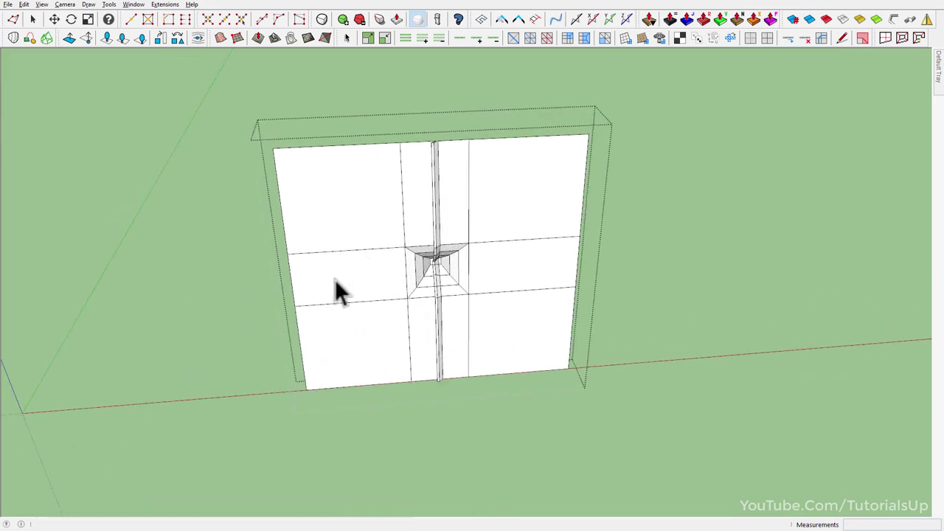
pyautogui.click(353, 250)
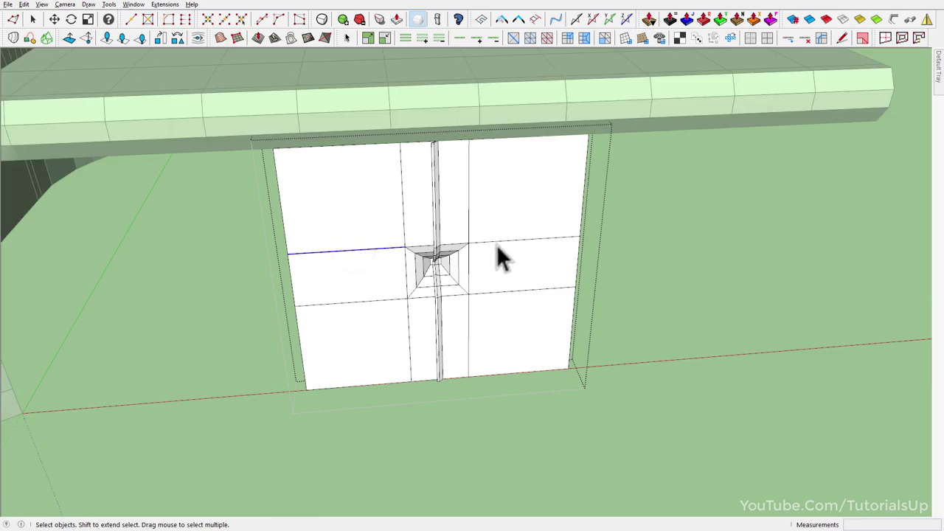
pyautogui.keyDown('shift'); pyautogui.click(549, 241); pyautogui.keyUp('shift')
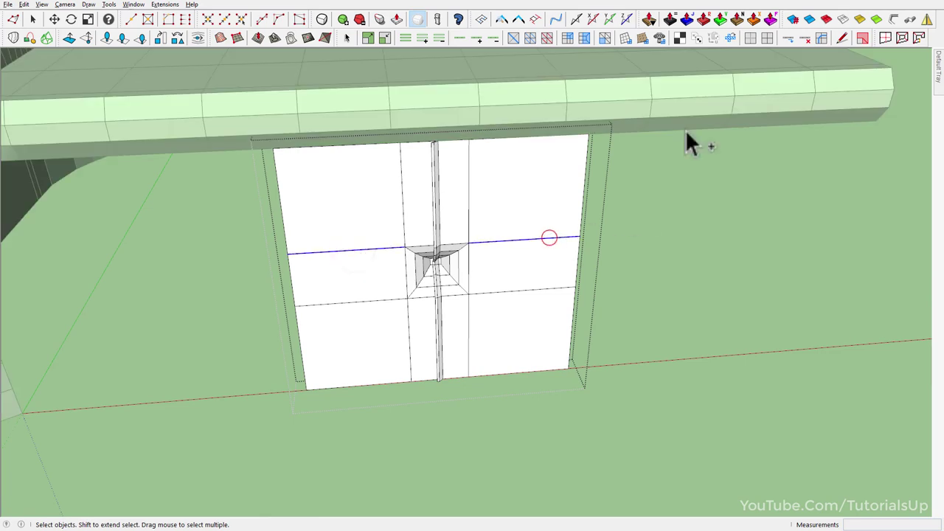
pyautogui.click(789, 50)
pyautogui.moveTo(524, 273)
pyautogui.mouseDown(button='middle')
pyautogui.moveTo(407, 282)
pyautogui.moveTo(497, 288)
pyautogui.mouseUp(button='middle')
# Step: Pull a panel face's vertices outward with Vertex Tools so the surface bulges
pyautogui.click(348, 299)
pyautogui.press('v')
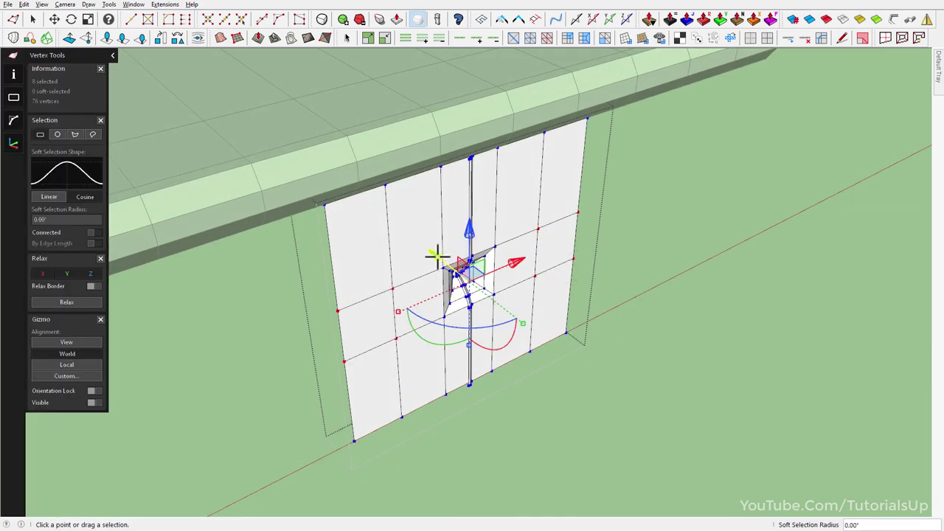
pyautogui.moveTo(437, 256); pyautogui.dragTo(444, 260)
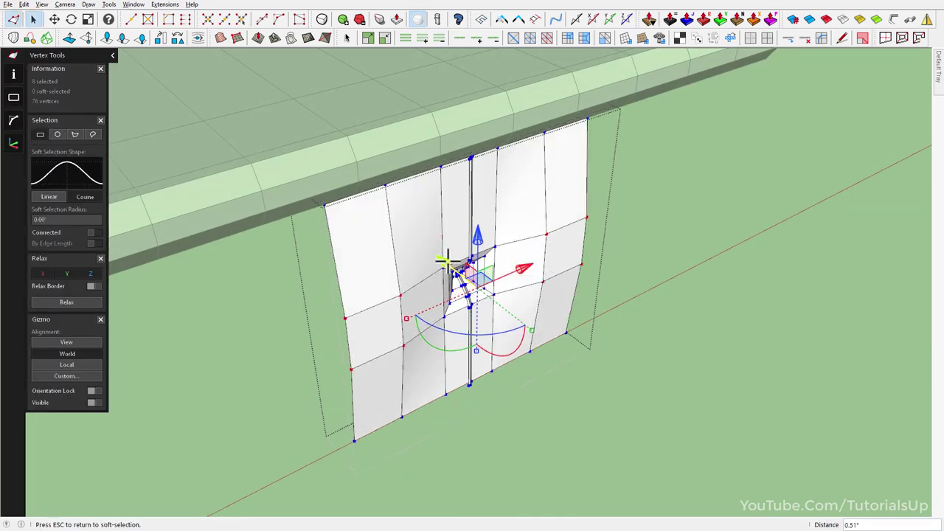
pyautogui.moveTo(443, 262); pyautogui.dragTo(447, 261)
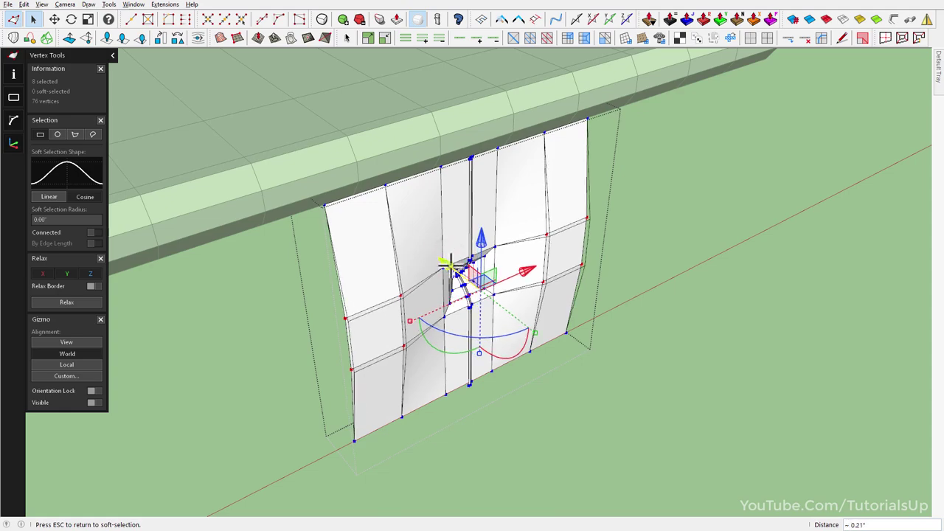
pyautogui.moveTo(447, 261)
pyautogui.mouseDown(button='middle')
pyautogui.moveTo(670, 144)
pyautogui.moveTo(504, 143)
pyautogui.moveTo(344, 217)
pyautogui.moveTo(57, 400)
pyautogui.moveTo(76, 368)
pyautogui.mouseUp(button='middle')
pyautogui.click(304, 298)
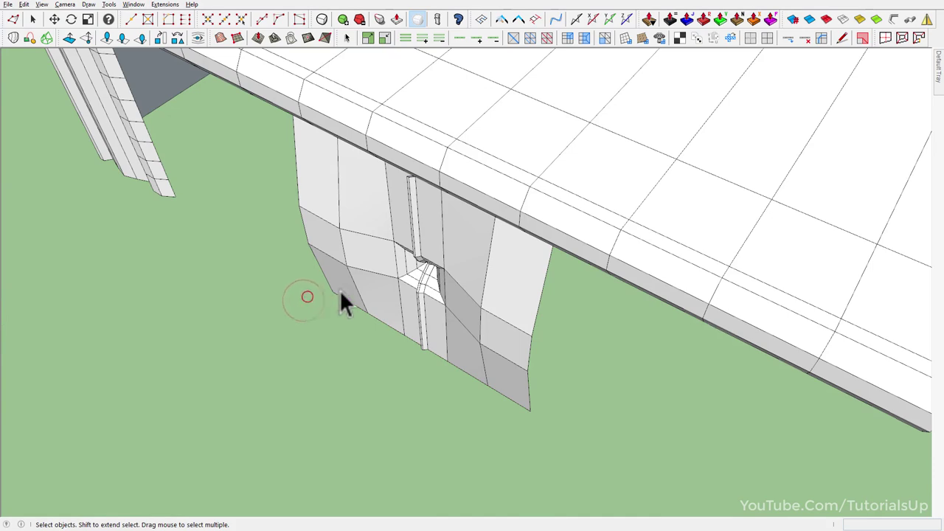
# Step: Copy the bulged panel twice, placing one copy to the left and one to the right
pyautogui.tripleClick(364, 266)
pyautogui.moveTo(413, 331); pyautogui.dragTo(448, 200, button='middle')
pyautogui.press('m')
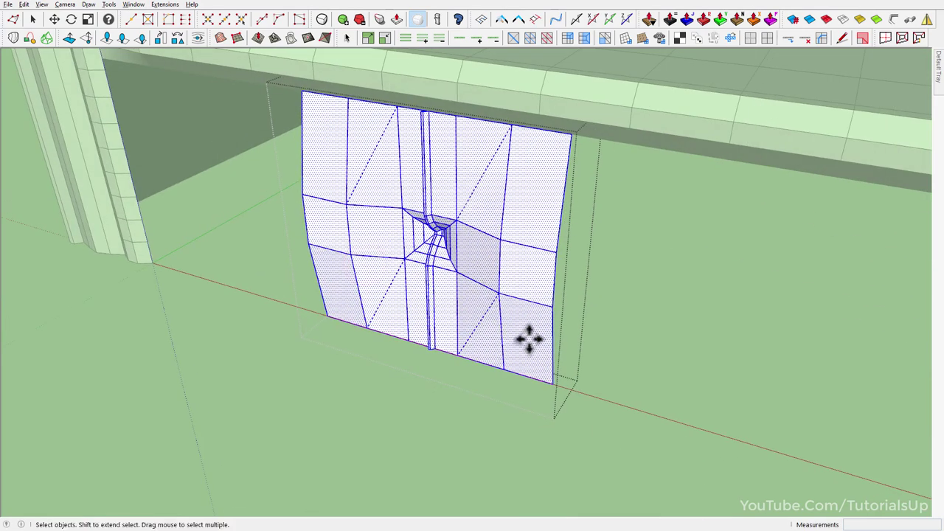
pyautogui.click(552, 381)
pyautogui.press('ctrl')
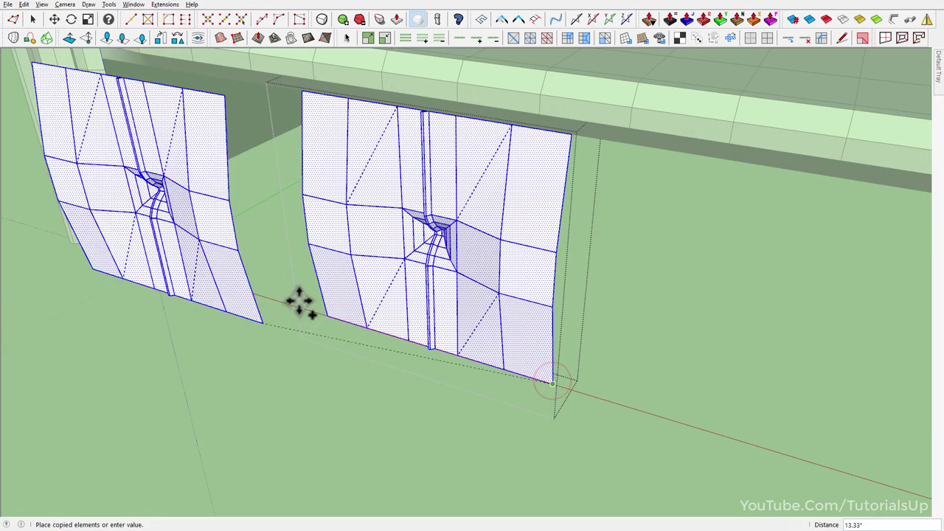
pyautogui.click(326, 314)
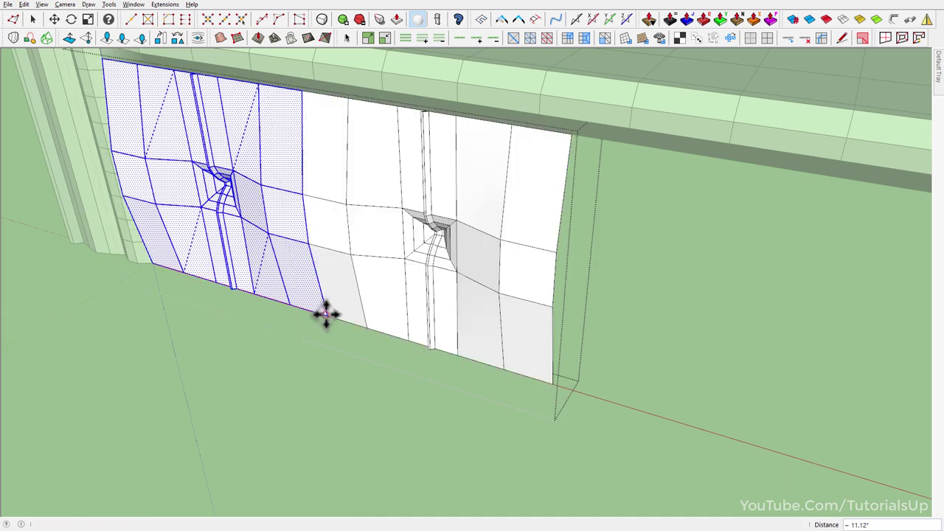
pyautogui.click(155, 263)
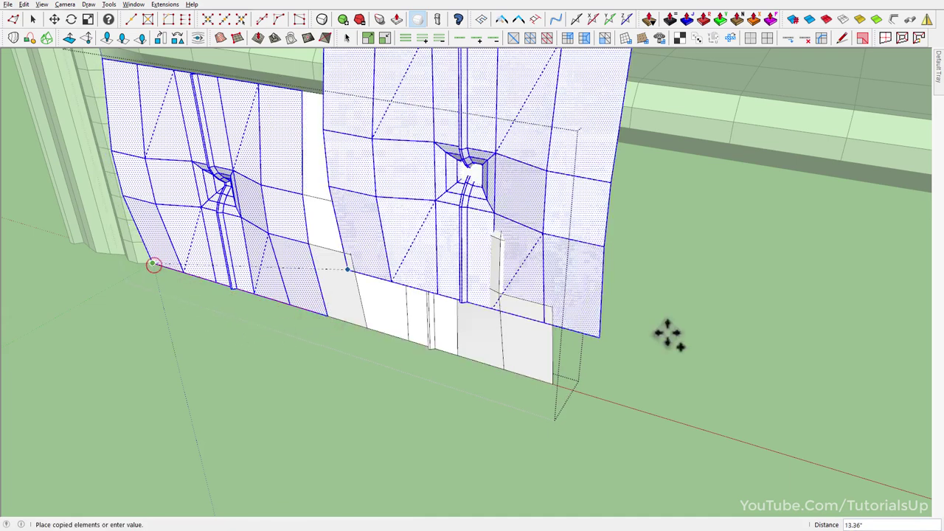
pyautogui.click(553, 379)
pyautogui.press('space')
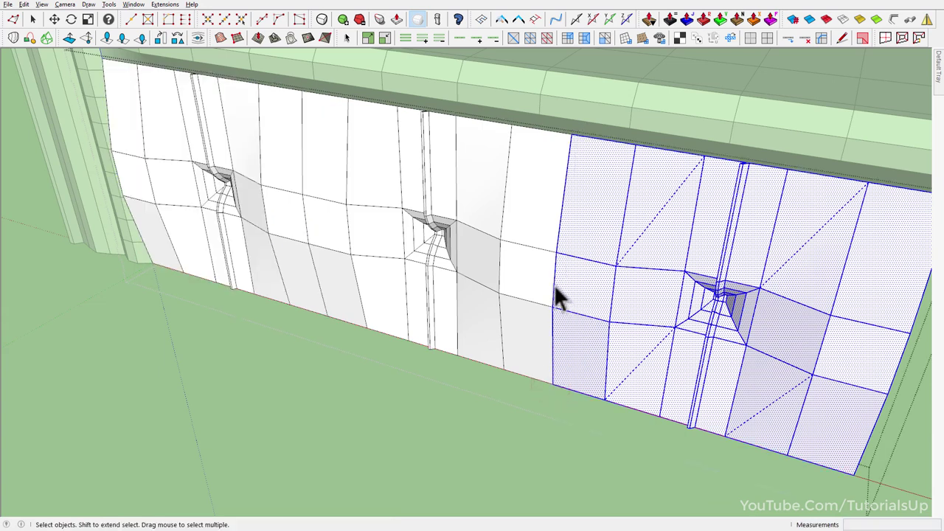
# Step: Delete the duplicate vertical edge on the right panel's seam
pyautogui.click(554, 289)
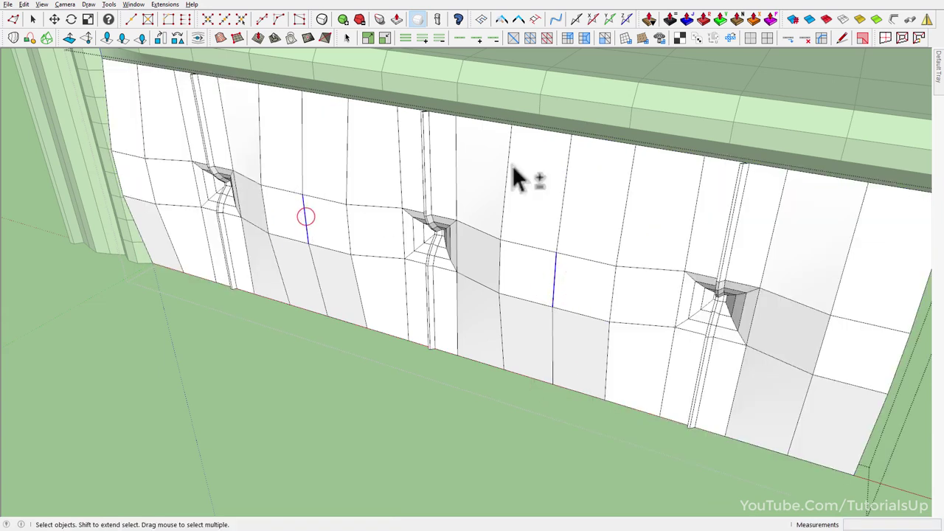
pyautogui.click(806, 38)
pyautogui.scroll(-3, 481, 309)
pyautogui.moveTo(481, 309)
pyautogui.mouseDown(button='middle')
pyautogui.moveTo(576, 168)
pyautogui.moveTo(562, 213)
pyautogui.moveTo(457, 200)
pyautogui.moveTo(501, 226)
pyautogui.mouseUp(button='middle')
pyautogui.scroll(3, 362, 317)
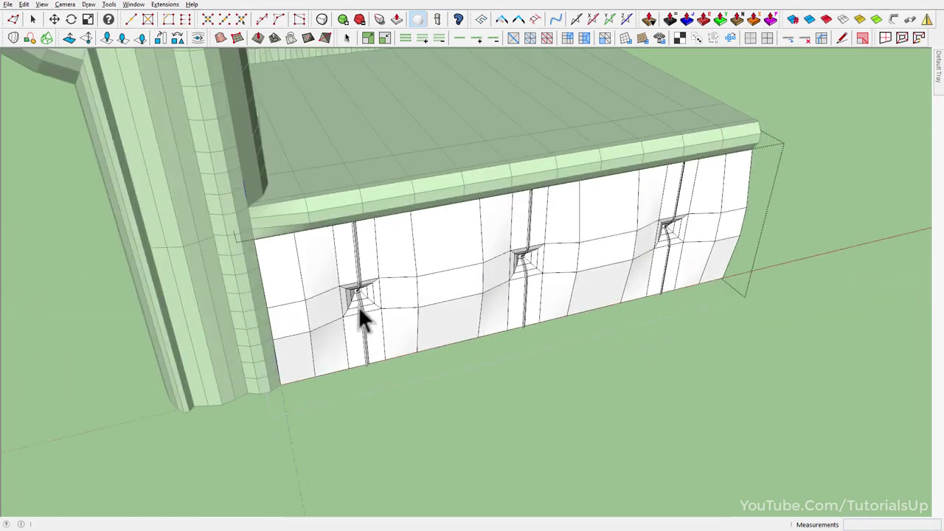
pyautogui.scroll(2, 356, 331)
pyautogui.scroll(3, 356, 332)
pyautogui.moveTo(243, 300)
pyautogui.mouseDown(button='middle')
pyautogui.moveTo(49, 243)
pyautogui.moveTo(259, 346)
pyautogui.moveTo(232, 364)
pyautogui.moveTo(248, 258)
pyautogui.mouseUp(button='middle')
# Step: Move the two left-edge skirt vertices about 0.71" with direction locked, closing the gap at the arm
pyautogui.scroll(2, 260, 344)
pyautogui.scroll(3, 254, 340)
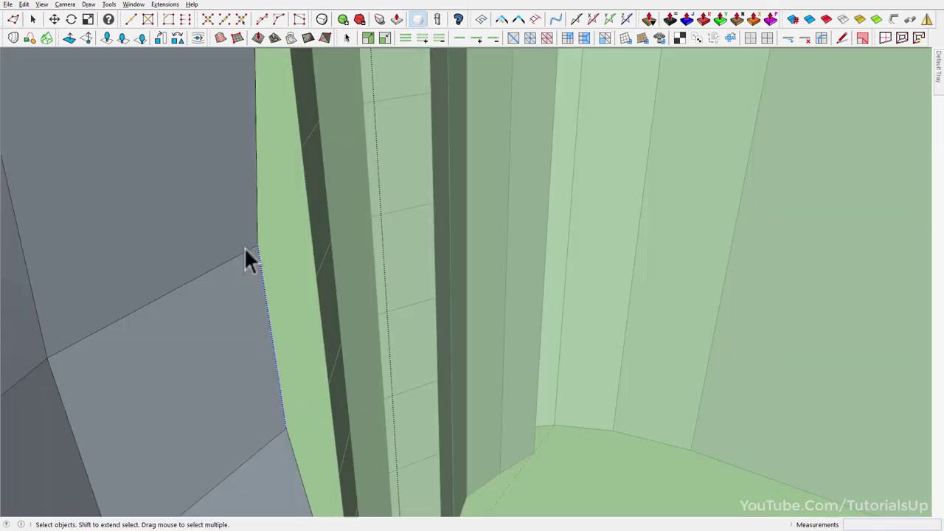
pyautogui.click(54, 19)
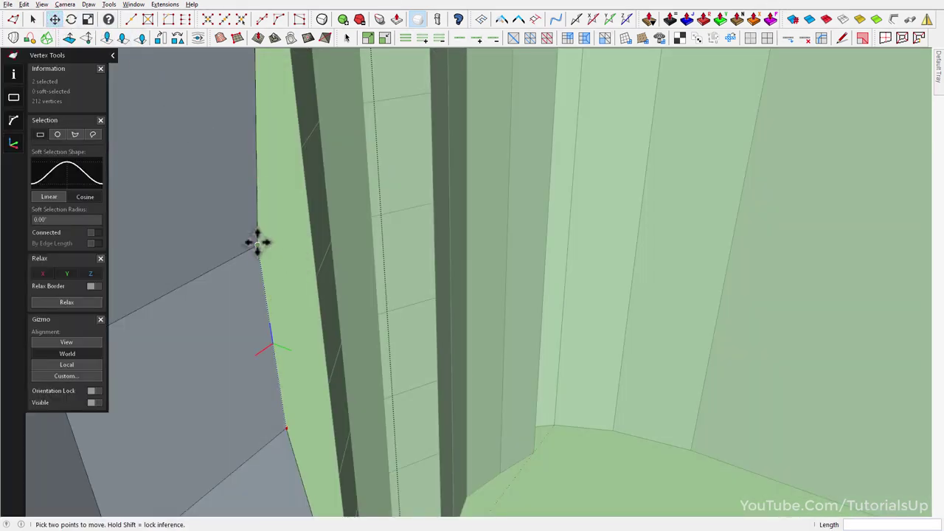
pyautogui.click(230, 240)
pyautogui.press('shift')
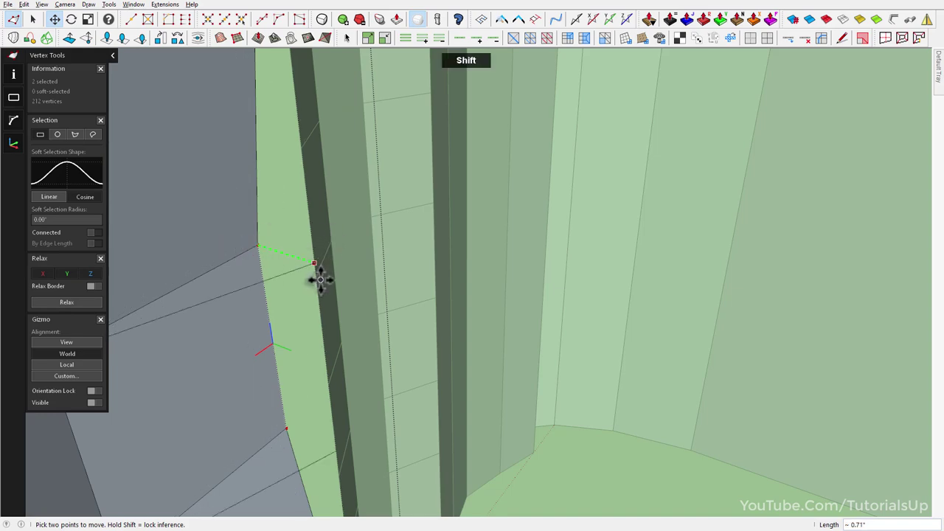
pyautogui.click(315, 274)
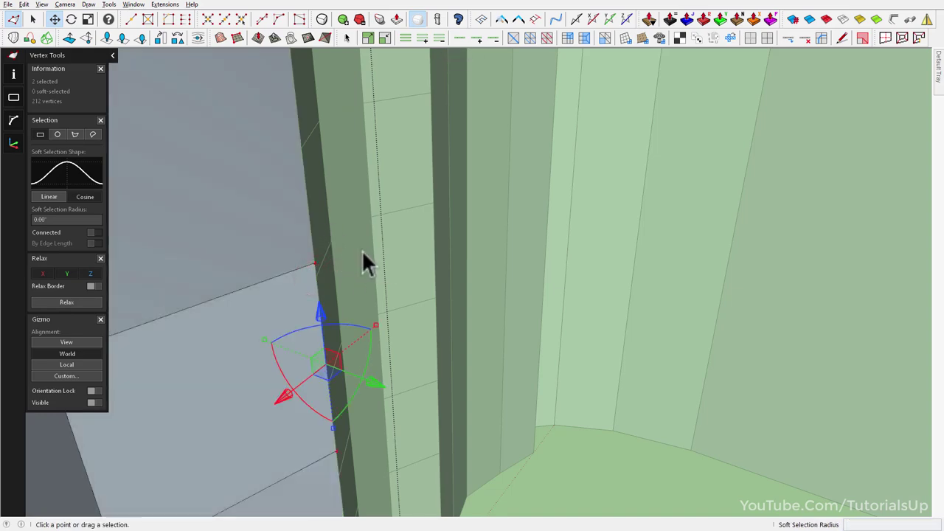
pyautogui.press('space')
pyautogui.moveTo(361, 250)
pyautogui.mouseDown(button='middle')
pyautogui.moveTo(238, 324)
pyautogui.moveTo(185, 306)
pyautogui.moveTo(564, 317)
pyautogui.moveTo(274, 344)
pyautogui.moveTo(583, 330)
pyautogui.mouseUp(button='middle')
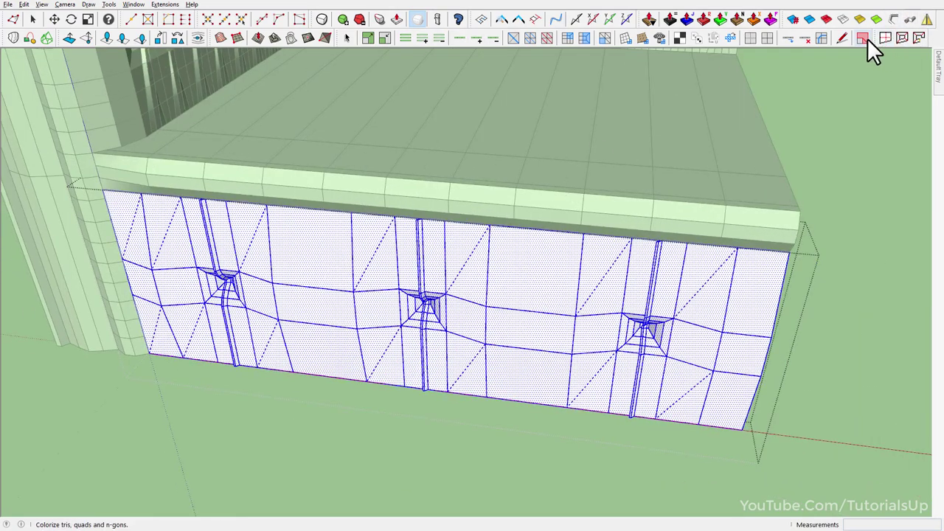
# Step: Check the skirt's quad colouring, raise its subdivision level in SubD preview, then return to the control mesh
pyautogui.click(864, 39)
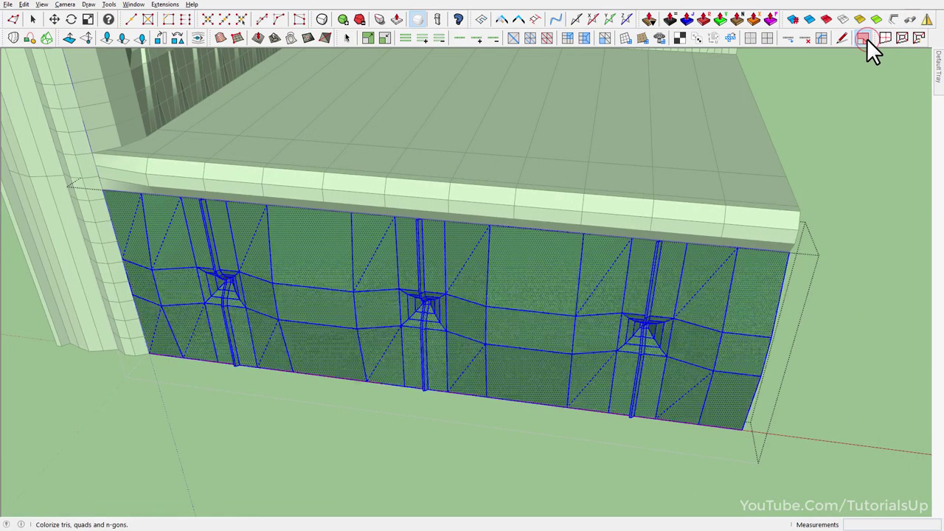
pyautogui.click(864, 39)
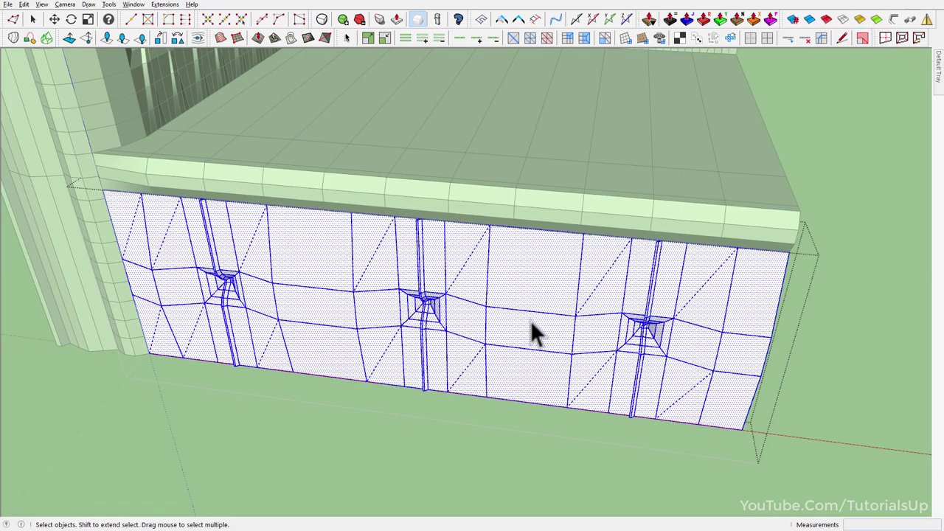
pyautogui.click(490, 315)
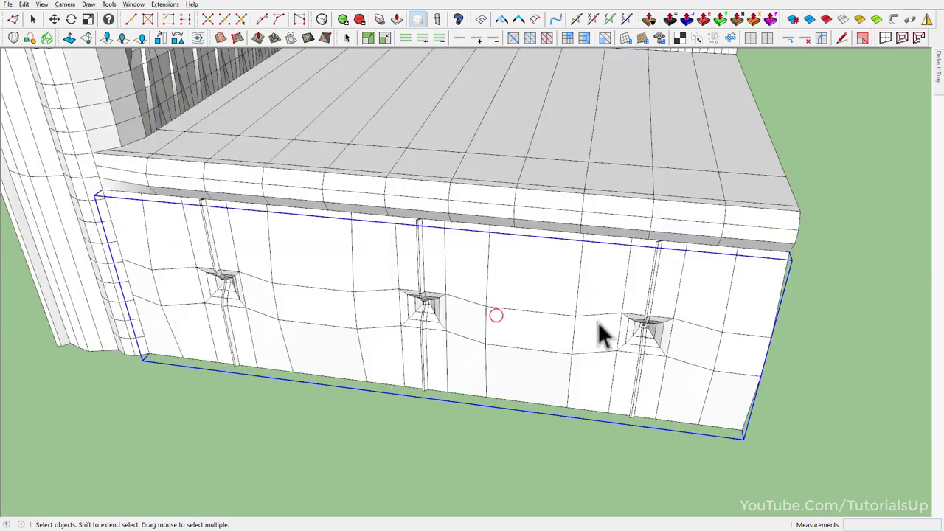
pyautogui.moveTo(604, 337); pyautogui.dragTo(554, 344, button='middle')
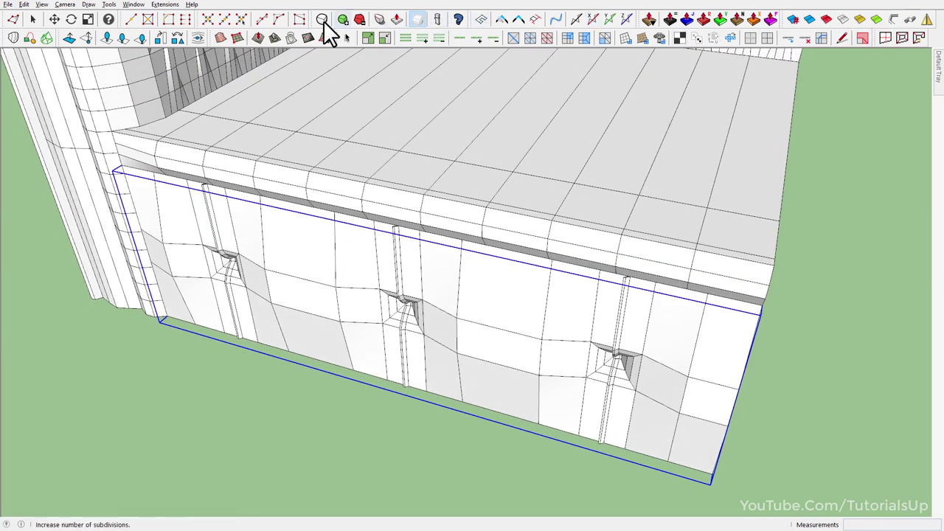
pyautogui.click(321, 19)
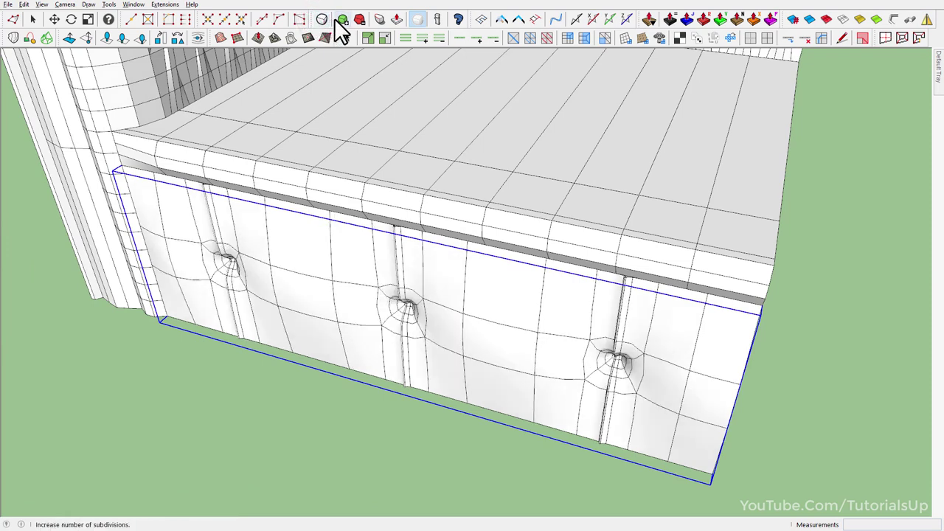
pyautogui.click(342, 22)
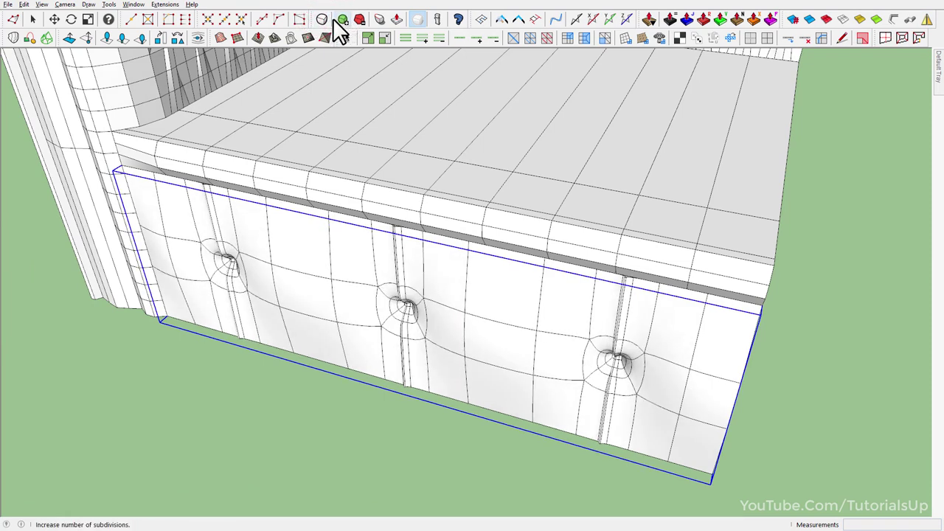
pyautogui.click(322, 22)
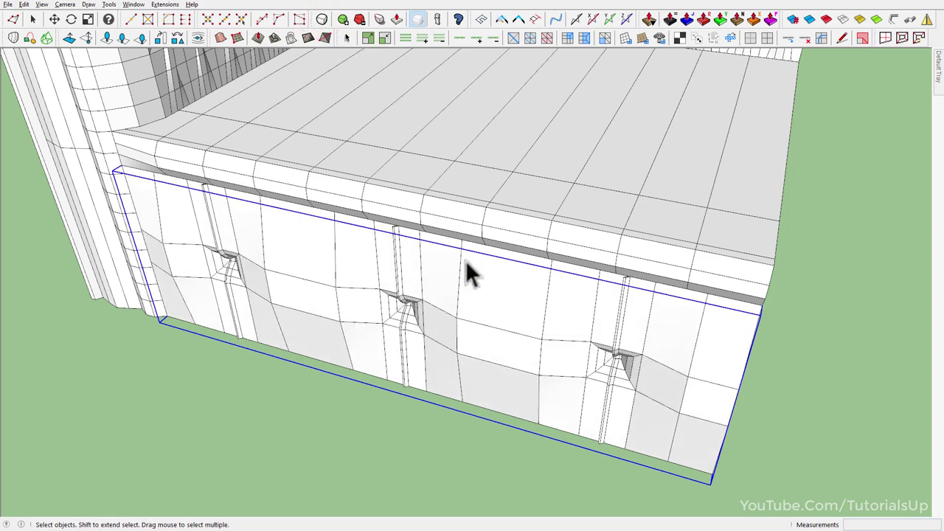
pyautogui.moveTo(465, 261); pyautogui.dragTo(296, 160, button='middle')
pyautogui.click(487, 183)
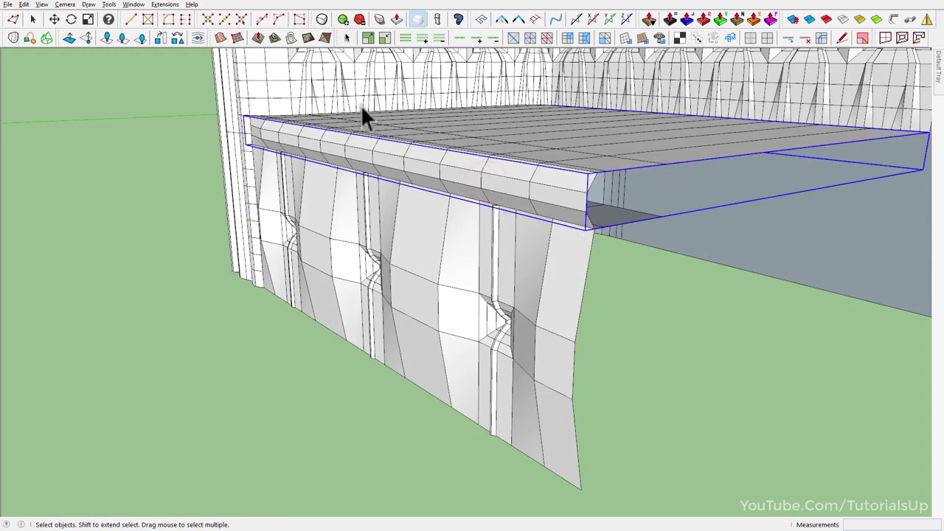
# Step: Smooth the seat ledge in SubD, then raise the skirt's top vertex row about 0.61"
pyautogui.click(322, 21)
pyautogui.moveTo(539, 227)
pyautogui.mouseDown(button='middle')
pyautogui.moveTo(483, 153)
pyautogui.moveTo(339, 157)
pyautogui.moveTo(565, 160)
pyautogui.moveTo(51, 157)
pyautogui.mouseUp(button='middle')
pyautogui.moveTo(43, 154)
pyautogui.mouseDown()
pyautogui.moveTo(743, 232)
pyautogui.moveTo(785, 213)
pyautogui.mouseUp()
pyautogui.moveTo(785, 214); pyautogui.dragTo(560, 143, button='middle')
pyautogui.moveTo(421, 185); pyautogui.dragTo(388, 236, button='middle')
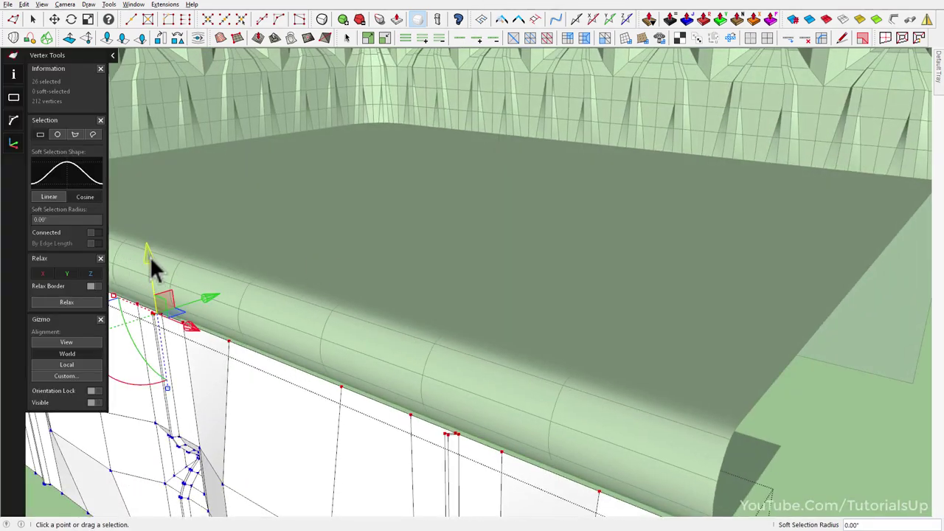
pyautogui.moveTo(152, 270); pyautogui.dragTo(152, 248)
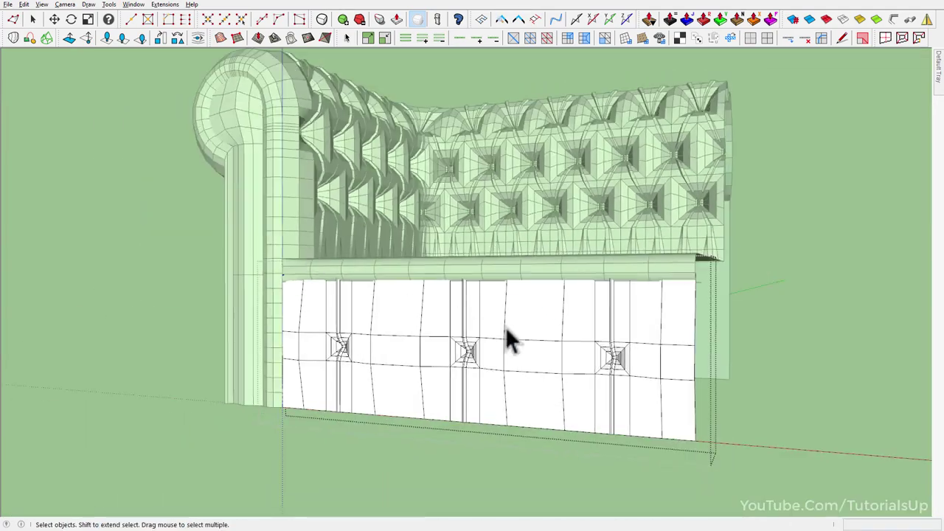
pyautogui.moveTo(511, 342); pyautogui.dragTo(400, 401, button='middle')
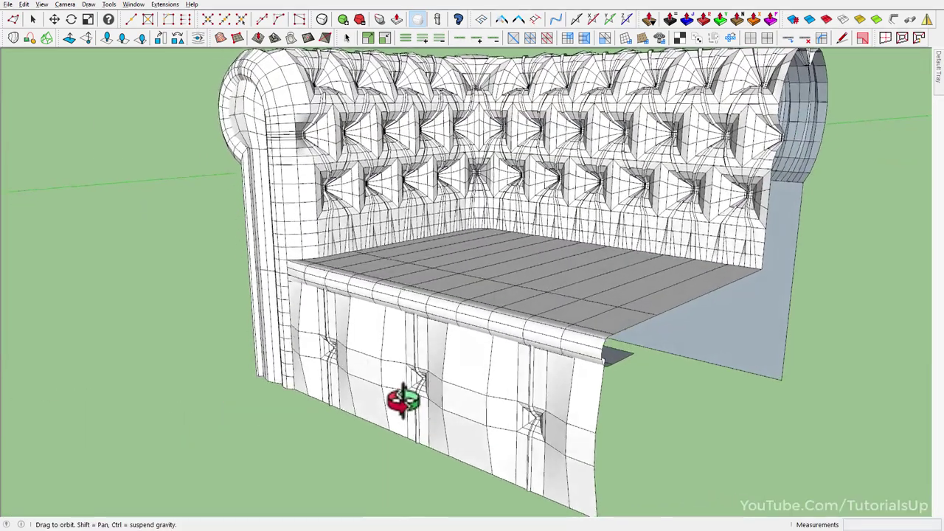
pyautogui.click(545, 396)
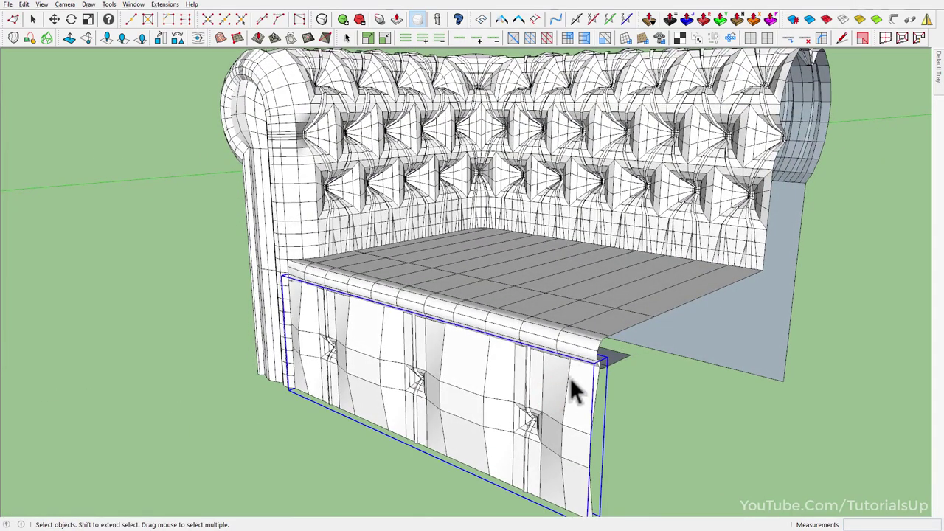
pyautogui.click(629, 463)
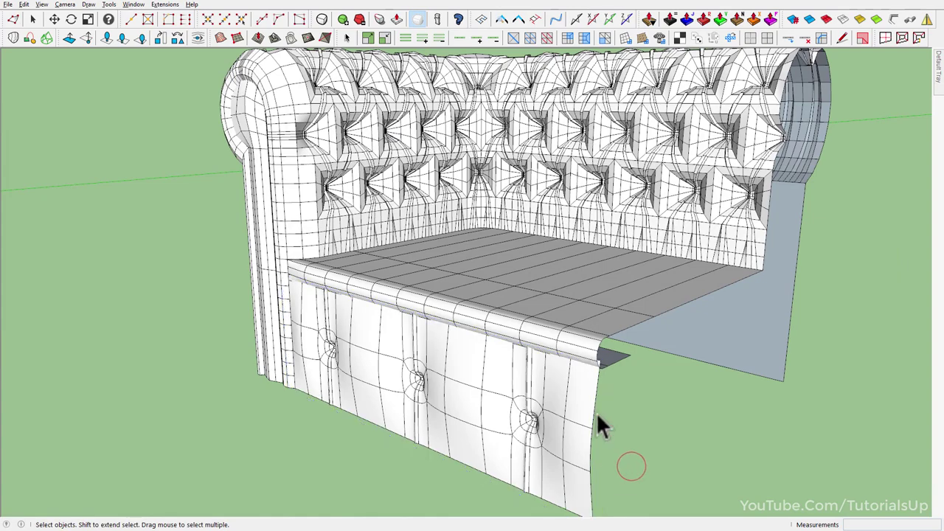
pyautogui.scroll(3, 596, 421)
pyautogui.scroll(3, 552, 447)
pyautogui.moveTo(319, 238)
pyautogui.mouseDown(button='middle')
pyautogui.moveTo(493, 288)
pyautogui.moveTo(712, 189)
pyautogui.moveTo(838, 299)
pyautogui.moveTo(666, 307)
pyautogui.moveTo(702, 293)
pyautogui.moveTo(691, 288)
pyautogui.moveTo(213, 302)
pyautogui.moveTo(259, 251)
pyautogui.moveTo(347, 276)
pyautogui.moveTo(362, 322)
pyautogui.moveTo(232, 211)
pyautogui.mouseUp(button='middle')
pyautogui.press('h')
pyautogui.click(369, 330)
pyautogui.scroll(3, 443, 236)
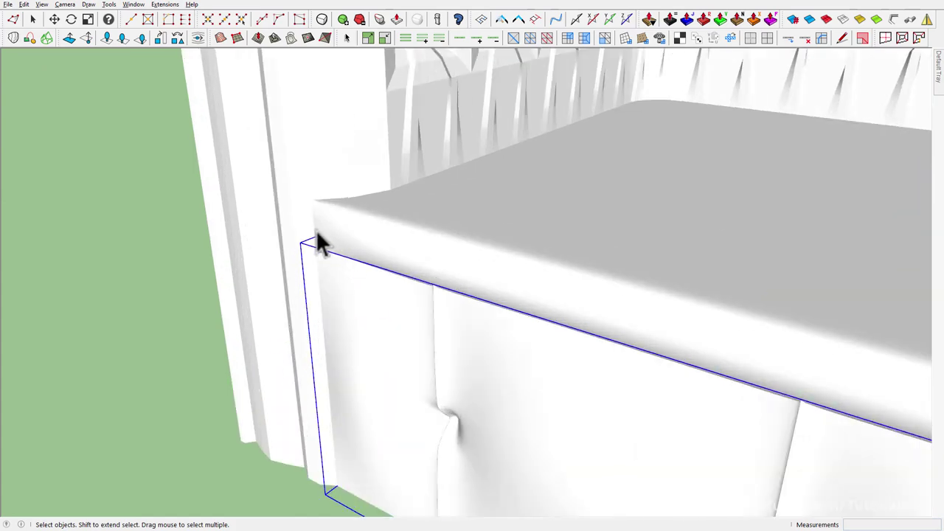
pyautogui.moveTo(442, 235)
pyautogui.mouseDown(button='middle')
pyautogui.moveTo(333, 164)
pyautogui.moveTo(326, 249)
pyautogui.mouseUp(button='middle')
pyautogui.scroll(-3, 329, 262)
pyautogui.scroll(-3, 346, 295)
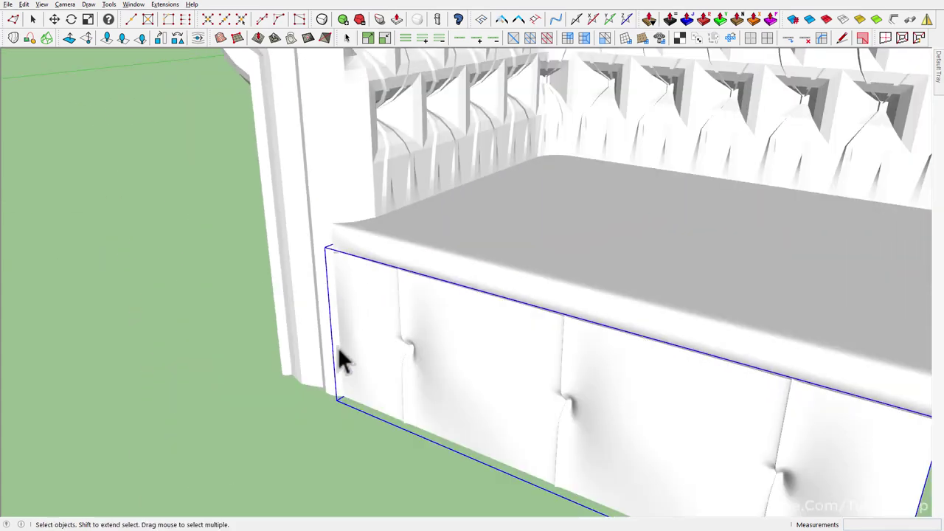
pyautogui.scroll(-2, 338, 346)
pyautogui.hotkey('alt', 'h')
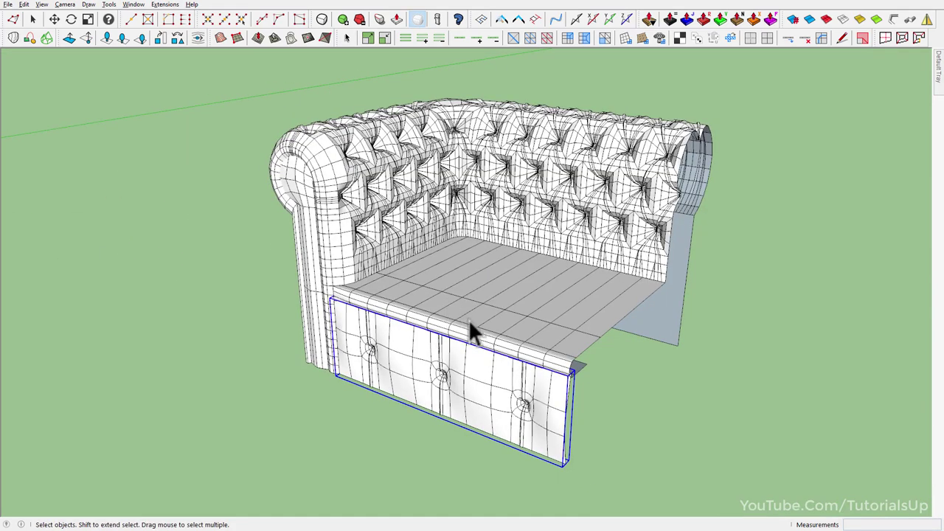
pyautogui.keyDown('shift'); pyautogui.click(469, 323); pyautogui.keyUp('shift')
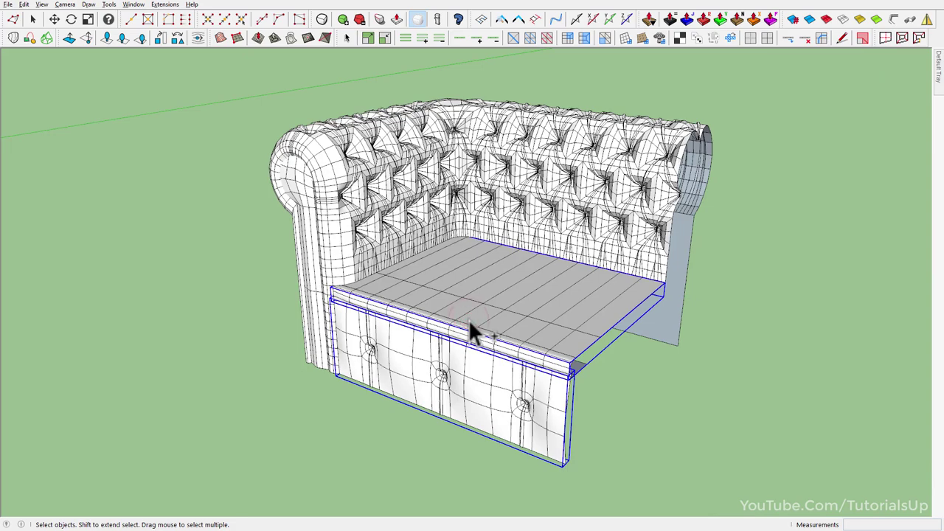
pyautogui.click(585, 430)
pyautogui.moveTo(497, 278); pyautogui.dragTo(559, 360, button='middle')
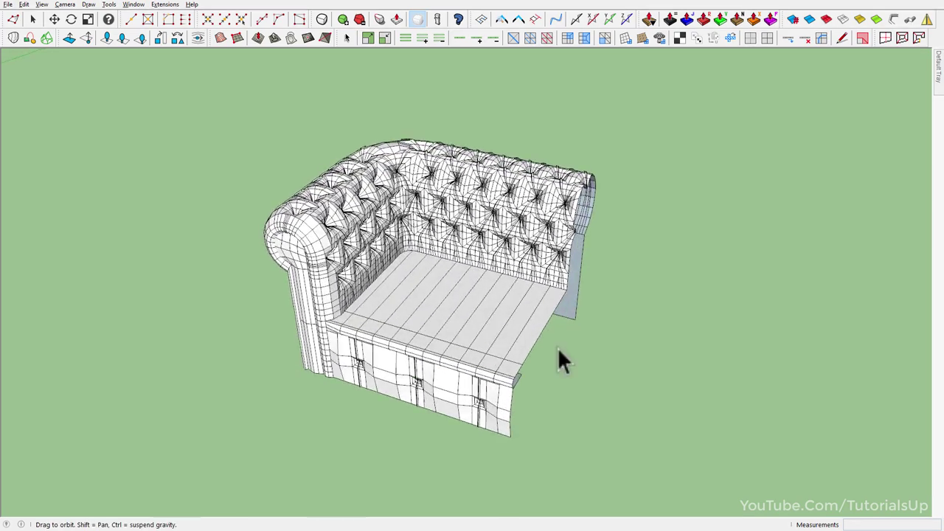
pyautogui.scroll(3, 460, 296)
# Step: Draw a flat rectangle across the sofa seat area
pyautogui.press('r')
pyautogui.scroll(3, 471, 325)
pyautogui.scroll(3, 280, 310)
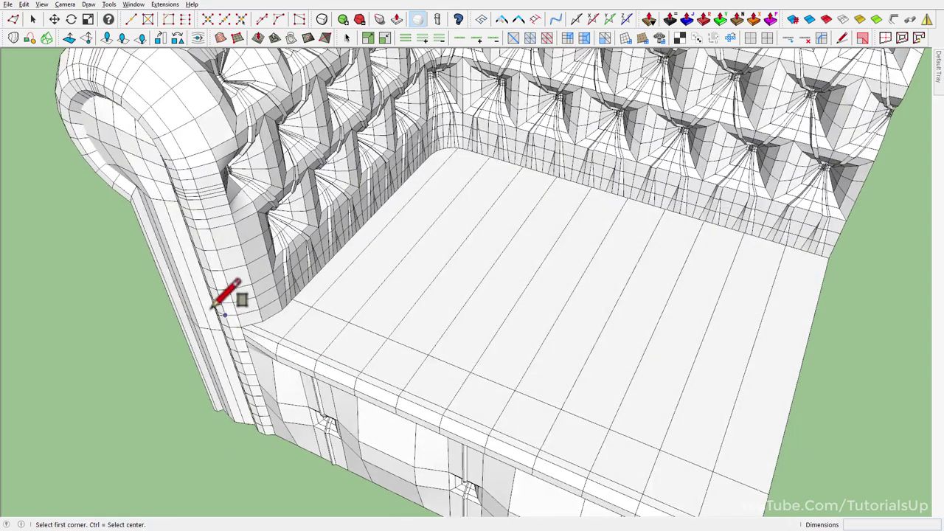
pyautogui.scroll(-3, 219, 308)
pyautogui.click(776, 264)
pyautogui.scroll(3, 308, 306)
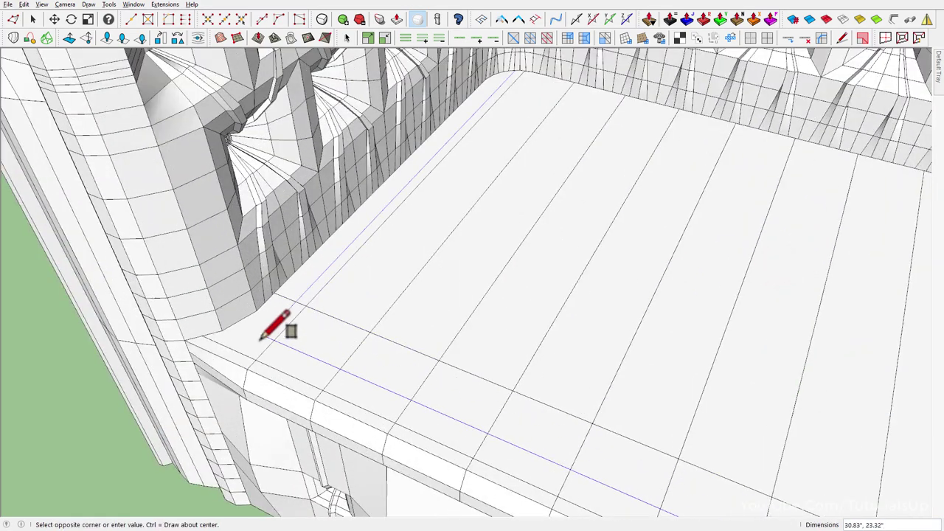
pyautogui.click(220, 345)
pyautogui.scroll(-3, 467, 352)
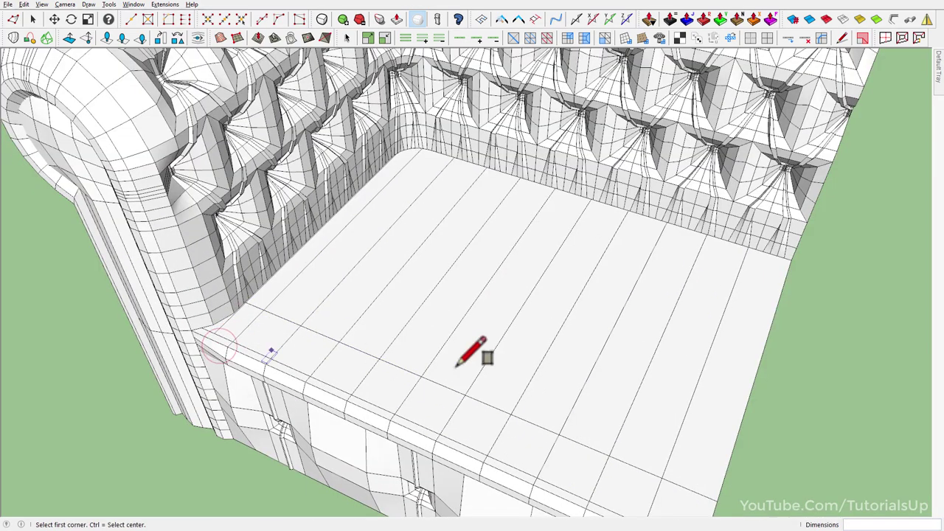
pyautogui.press('space')
# Step: Split the seat rectangle's face into an even quad grid and unsmooth its edges
pyautogui.click(454, 344)
pyautogui.doubleClick(434, 345)
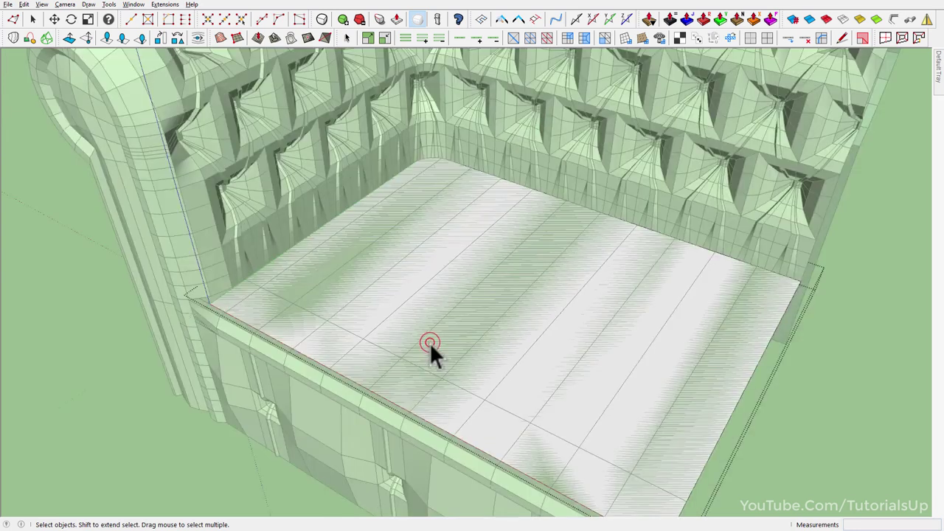
pyautogui.scroll(-3, 413, 332)
pyautogui.click(478, 303)
pyautogui.scroll(2, 477, 309)
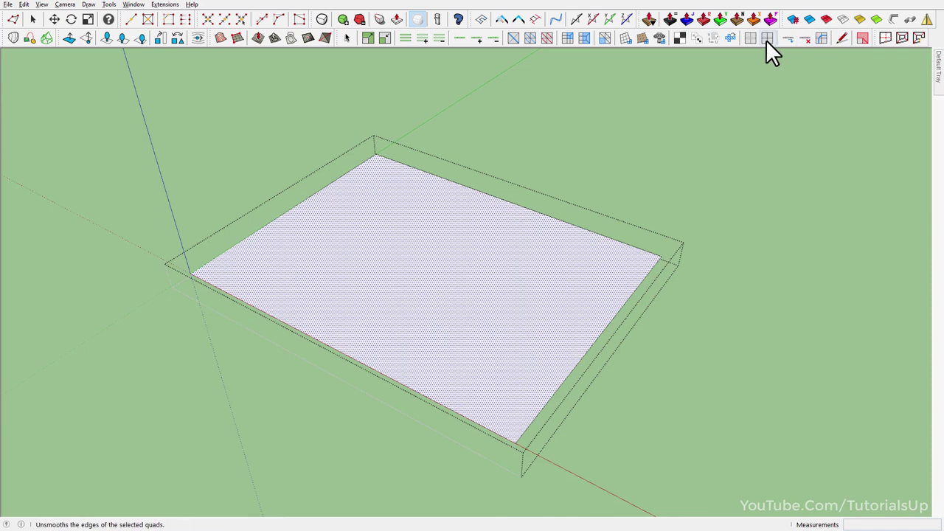
pyautogui.click(885, 39)
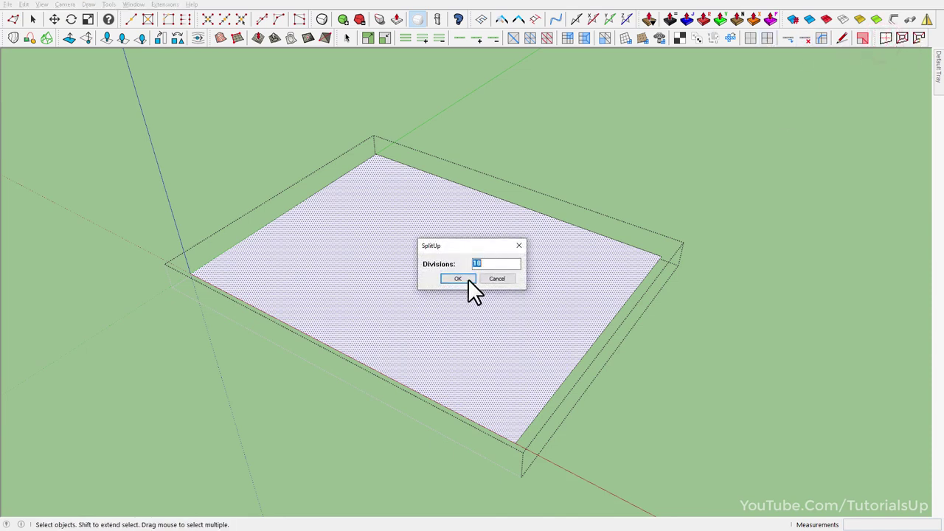
pyautogui.click(467, 280)
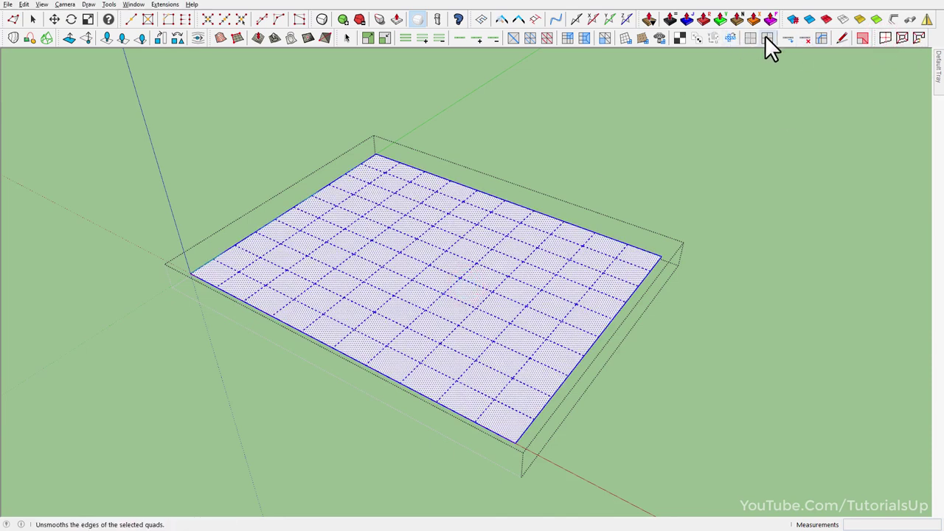
pyautogui.click(767, 38)
# Step: Select the whole quad grid, set Joint Push Pull to thicken outward, and view it from lower
pyautogui.tripleClick(452, 333)
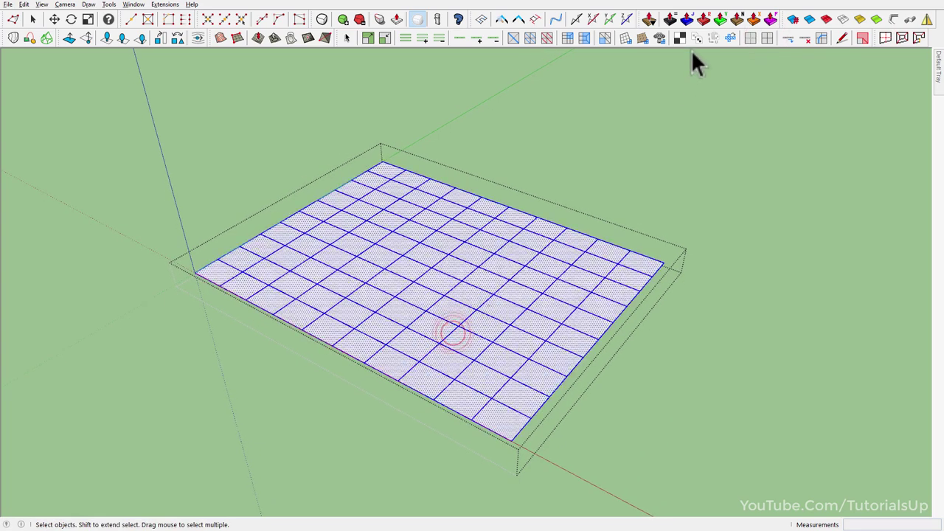
pyautogui.click(686, 26)
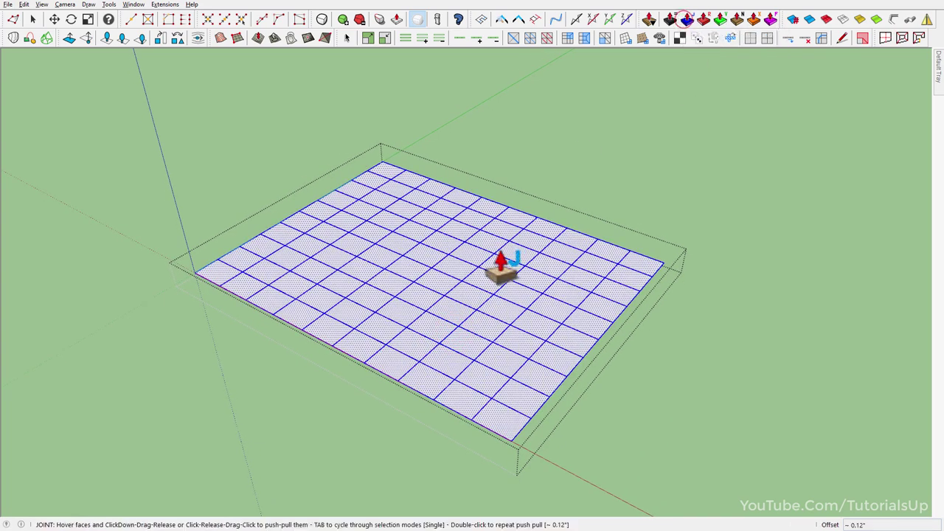
pyautogui.moveTo(480, 263); pyautogui.dragTo(450, 211, button='middle')
pyautogui.scroll(2, 413, 189)
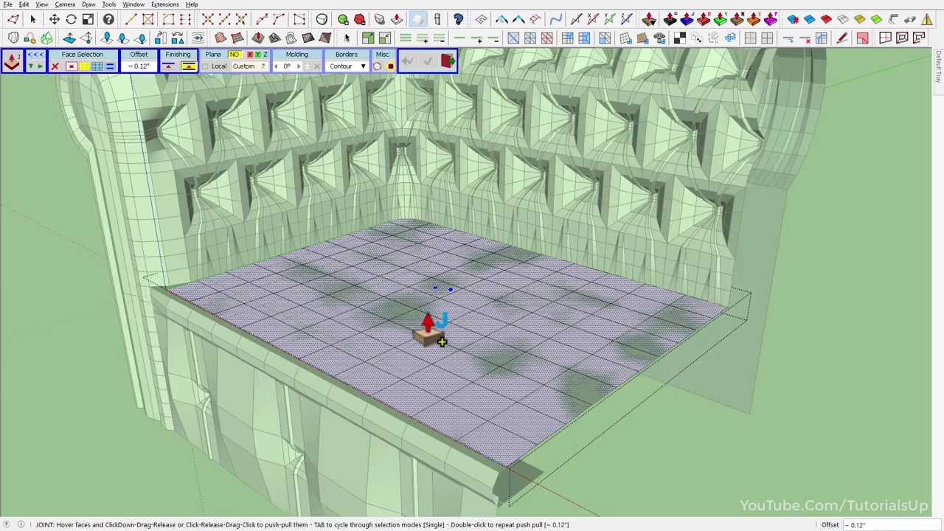
# Step: Thicken the gridded face into a 5.25-inch slab with Joint Push Pull
pyautogui.click(433, 330)
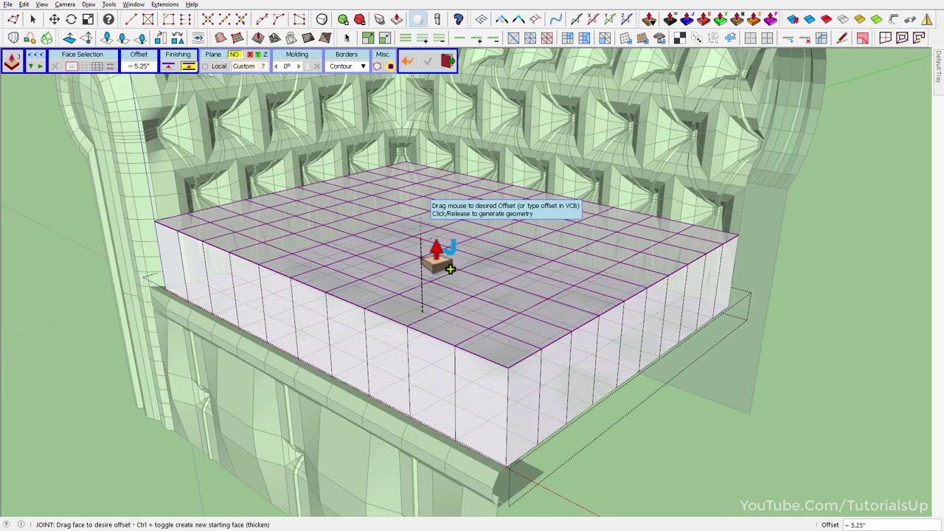
pyautogui.click(433, 250)
pyautogui.press('space')
pyautogui.tripleClick(452, 291)
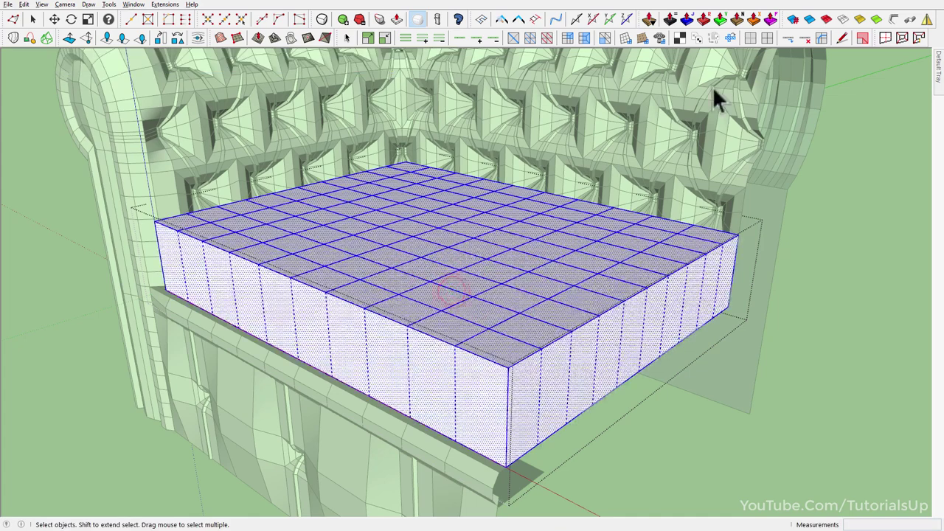
# Step: Connect the ring of vertical edges with two evenly spaced horizontal loops, pinch 0
pyautogui.click(770, 37)
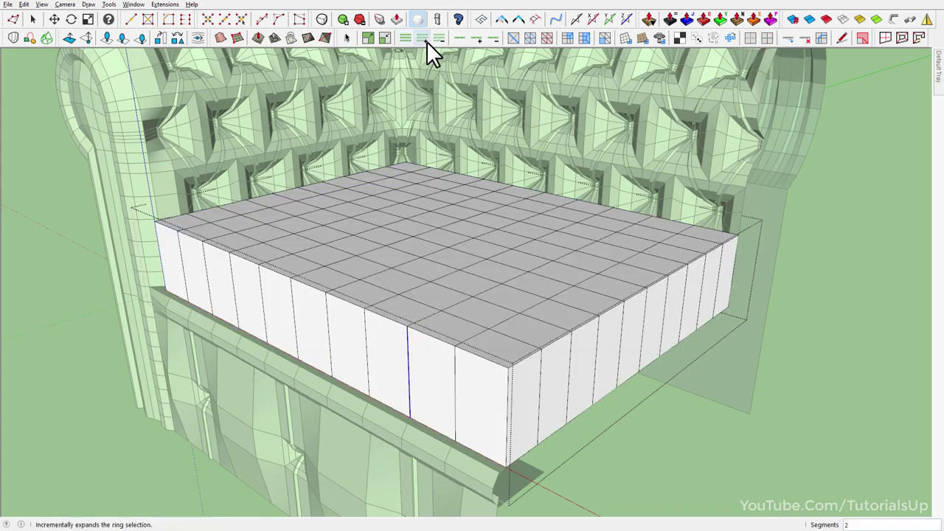
pyautogui.click(407, 38)
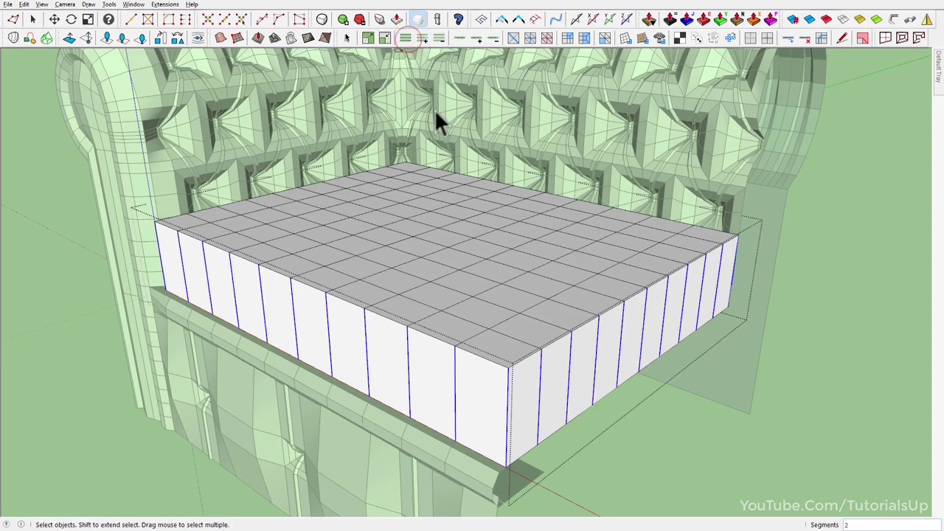
pyautogui.click(821, 37)
pyautogui.moveTo(266, 124); pyautogui.dragTo(241, 155)
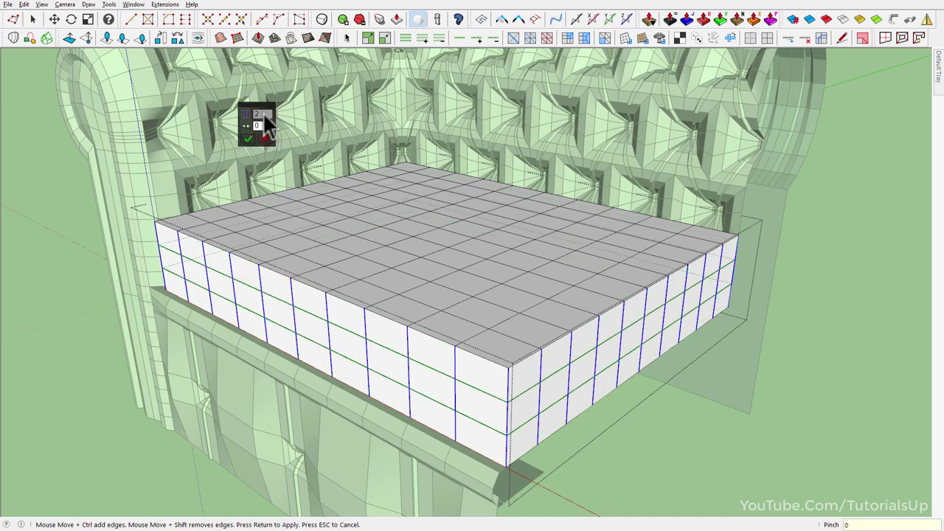
pyautogui.click(247, 139)
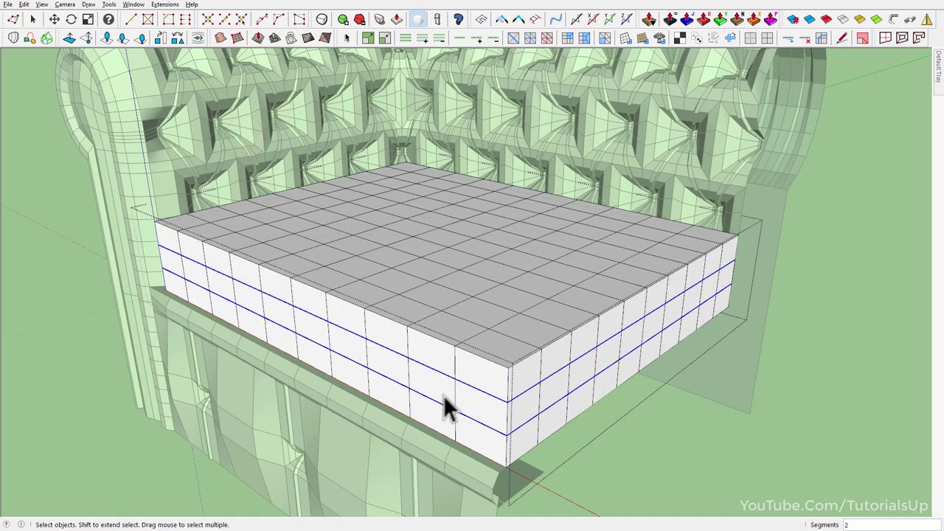
# Step: Scale the middle face loop outward about 1.02 in Vertex Tools, then select the whole cushion
pyautogui.click(473, 403)
pyautogui.doubleClick(435, 391)
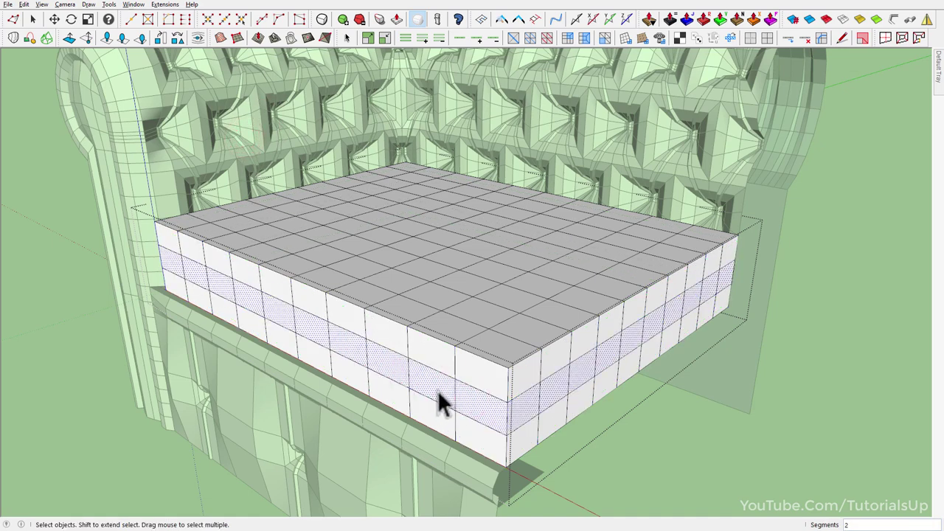
pyautogui.press('v')
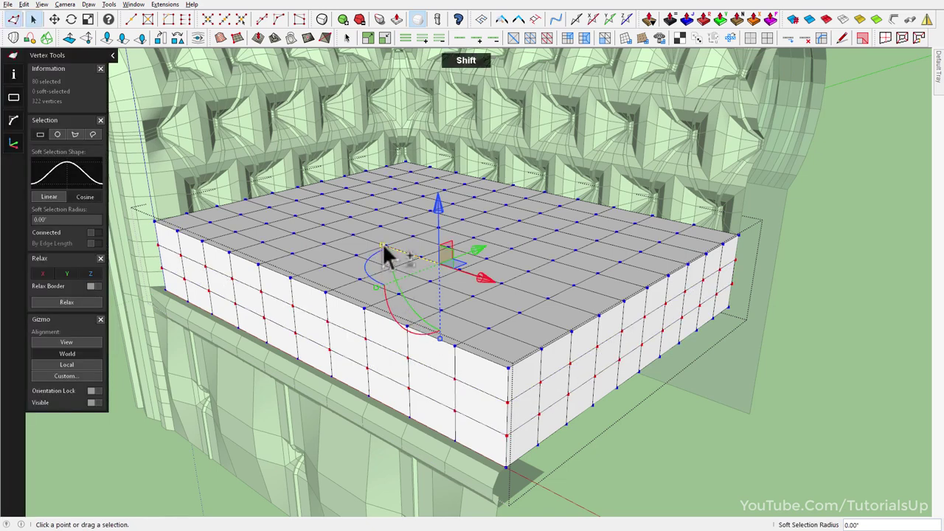
pyautogui.moveTo(382, 243); pyautogui.dragTo(381, 243)
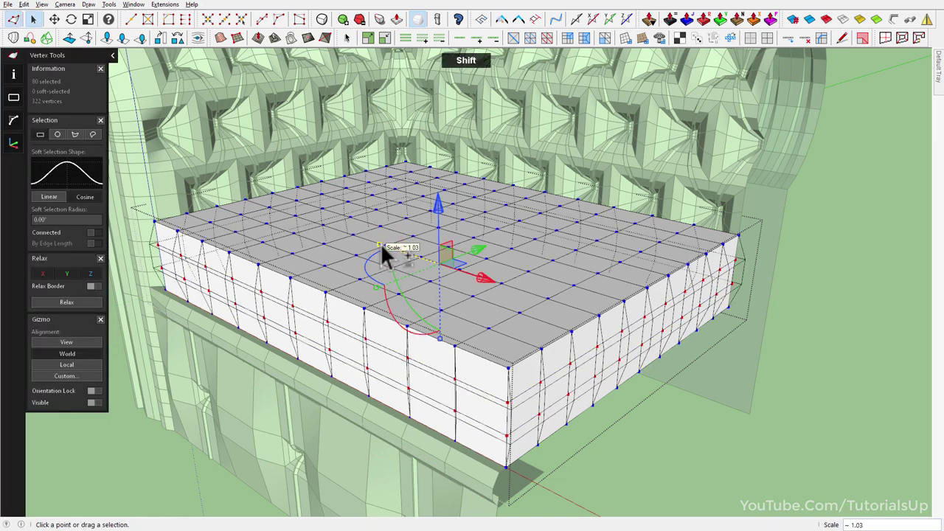
pyautogui.moveTo(381, 243); pyautogui.dragTo(380, 242)
pyautogui.press('space')
pyautogui.click(457, 358)
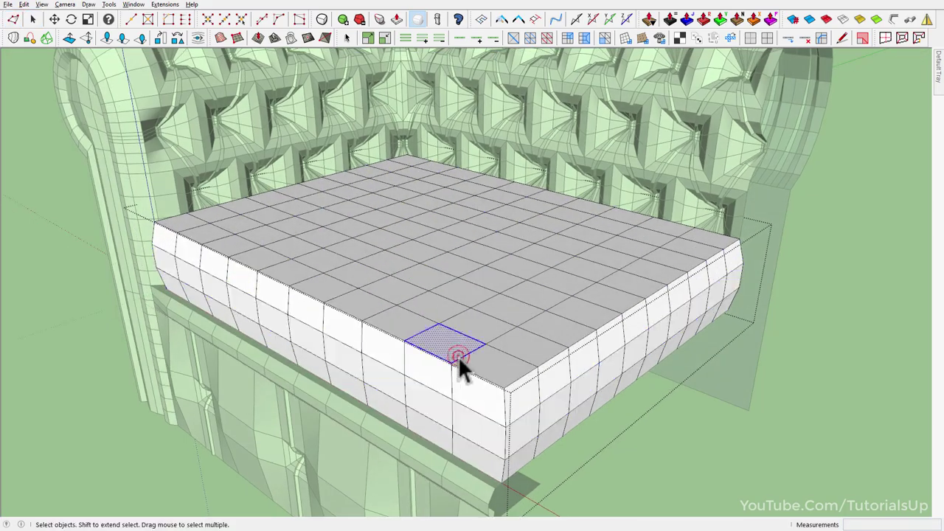
pyautogui.tripleClick(457, 358)
pyautogui.moveTo(457, 358)
pyautogui.mouseDown(button='middle')
pyautogui.moveTo(499, 282)
pyautogui.moveTo(550, 320)
pyautogui.moveTo(482, 381)
pyautogui.mouseUp(button='middle')
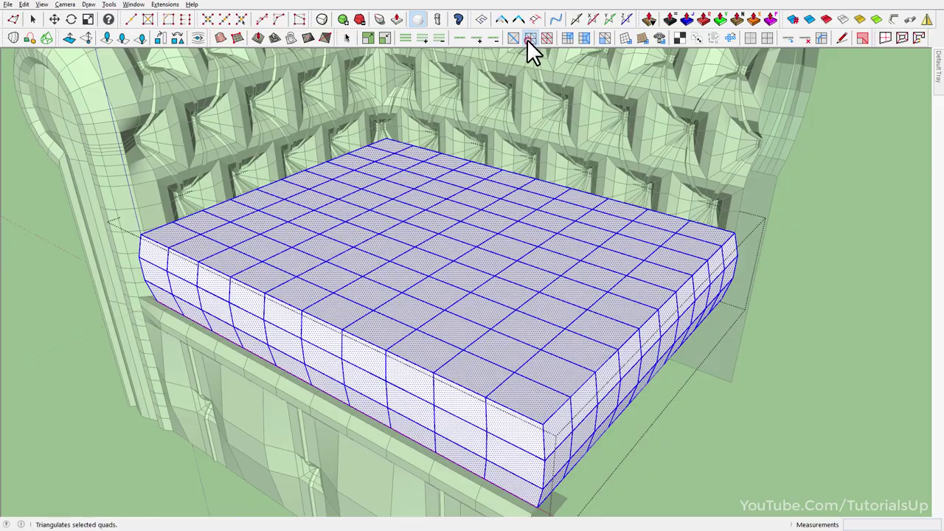
# Step: Triangulate the cushion and wrap it in a 6×6×6 NxN FFD lattice
pyautogui.click(528, 41)
pyautogui.moveTo(524, 235)
pyautogui.mouseDown(button='middle')
pyautogui.moveTo(533, 276)
pyautogui.moveTo(534, 203)
pyautogui.moveTo(526, 266)
pyautogui.mouseUp(button='middle')
pyautogui.rightClick(526, 260)
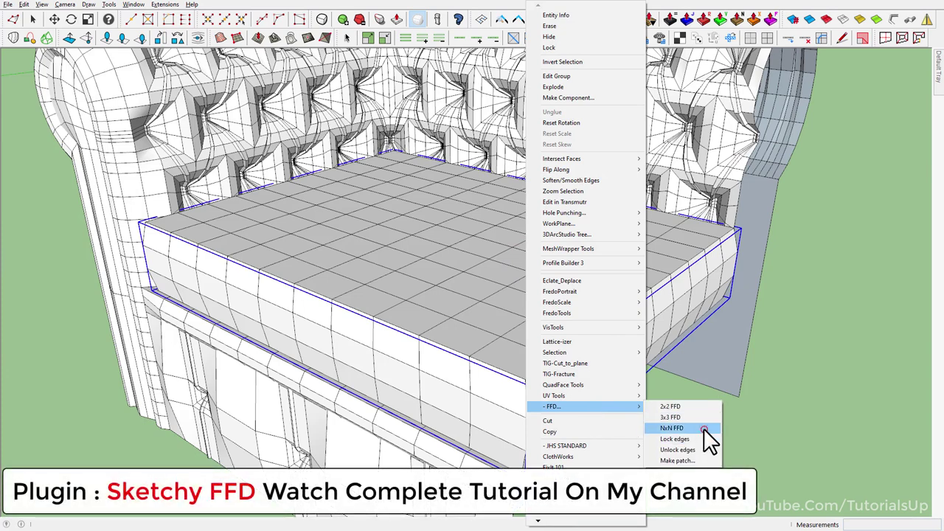
pyautogui.click(705, 430)
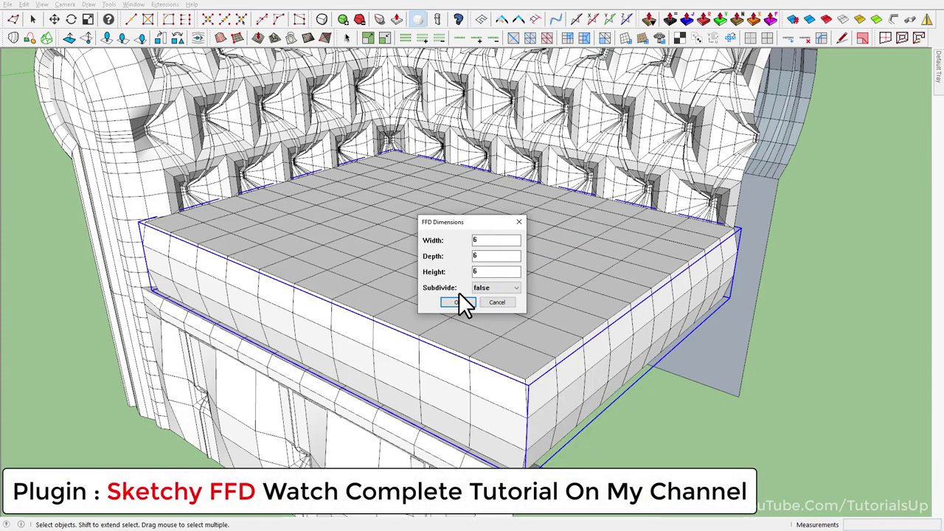
pyautogui.click(458, 304)
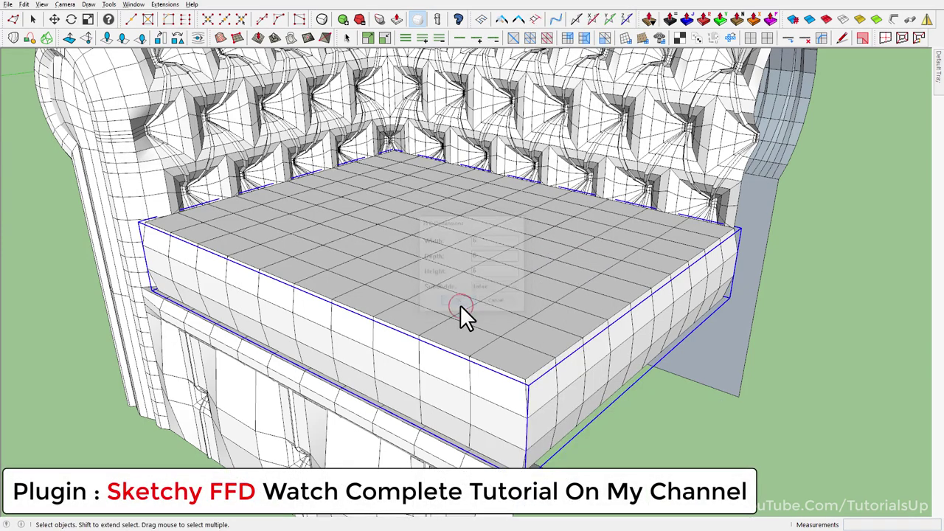
# Step: Box-select the lattice's inner top control points from a top view
pyautogui.click(691, 424)
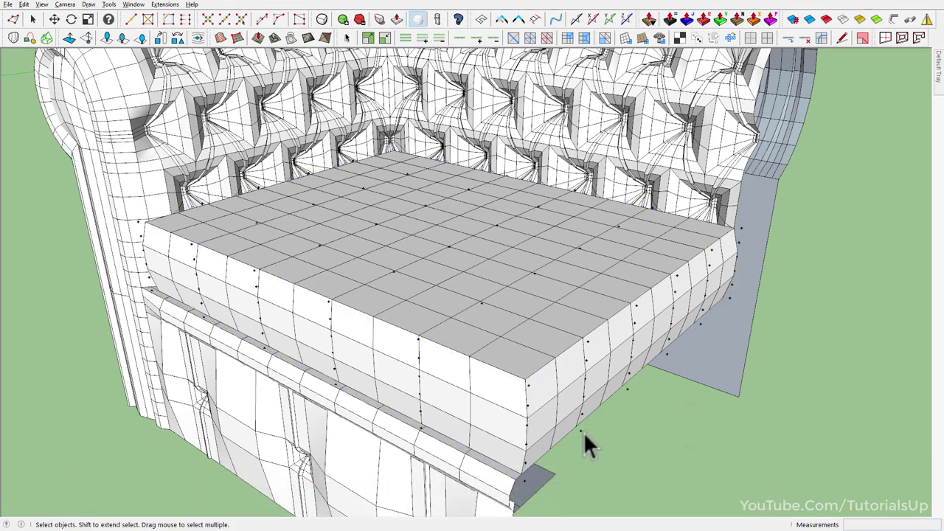
pyautogui.moveTo(581, 442)
pyautogui.mouseDown(button='middle')
pyautogui.moveTo(399, 203)
pyautogui.moveTo(443, 295)
pyautogui.moveTo(466, 306)
pyautogui.mouseUp(button='middle')
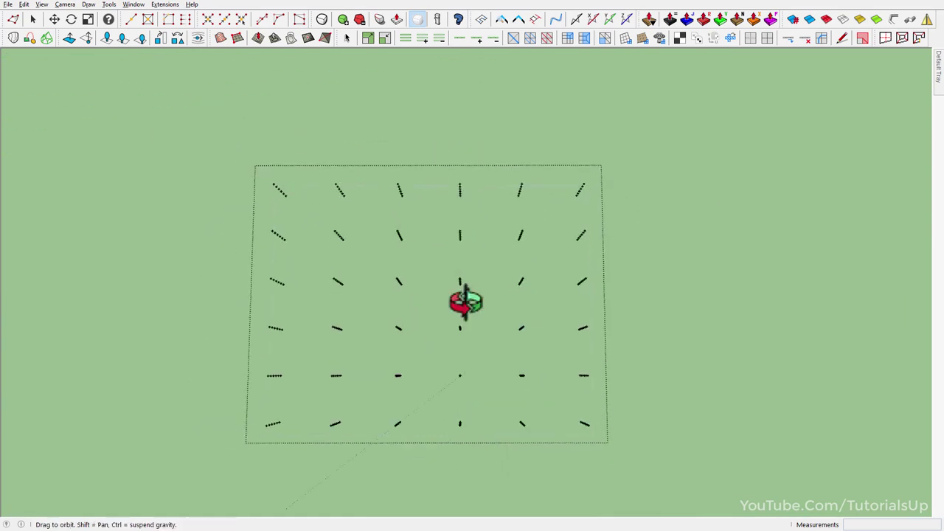
pyautogui.moveTo(411, 275)
pyautogui.mouseDown()
pyautogui.moveTo(530, 399)
pyautogui.moveTo(551, 399)
pyautogui.mouseUp()
pyautogui.moveTo(546, 424)
pyautogui.mouseDown(button='middle')
pyautogui.moveTo(515, 87)
pyautogui.moveTo(499, 263)
pyautogui.moveTo(506, 226)
pyautogui.moveTo(520, 213)
pyautogui.mouseUp(button='middle')
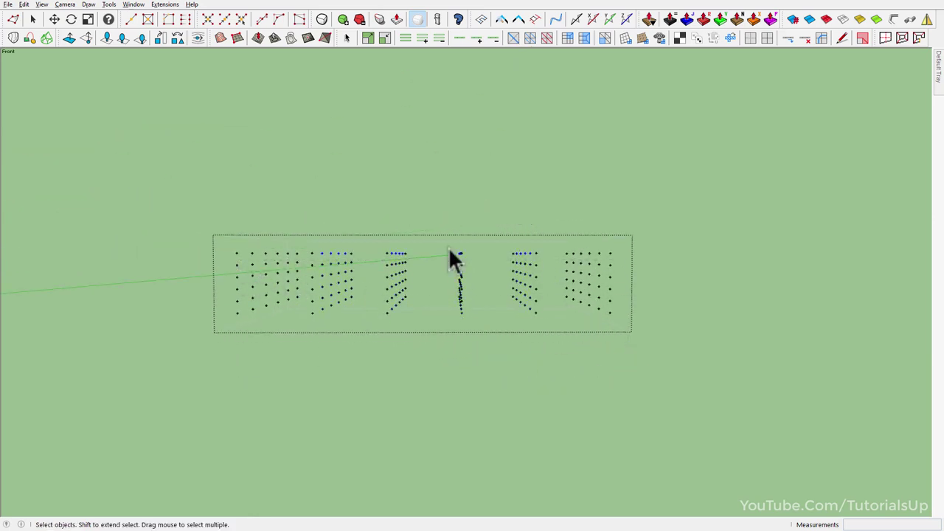
pyautogui.moveTo(449, 256); pyautogui.dragTo(295, 436, button='middle')
pyautogui.moveTo(358, 310)
pyautogui.mouseDown(button='middle')
pyautogui.moveTo(350, 180)
pyautogui.moveTo(417, 244)
pyautogui.mouseUp(button='middle')
pyautogui.scroll(3, 417, 243)
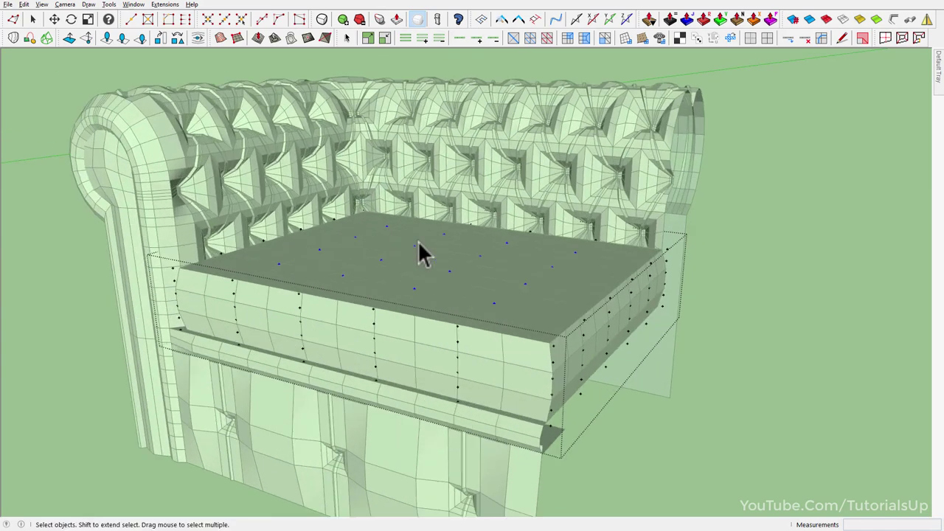
# Step: Move the selected control points up about 0.47" so the cushion top starts to dome
pyautogui.press('m')
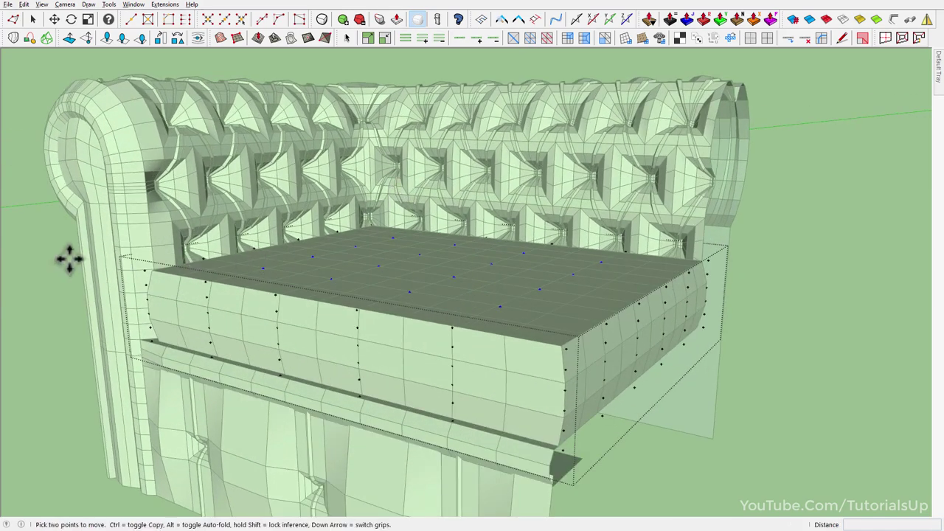
pyautogui.click(103, 250)
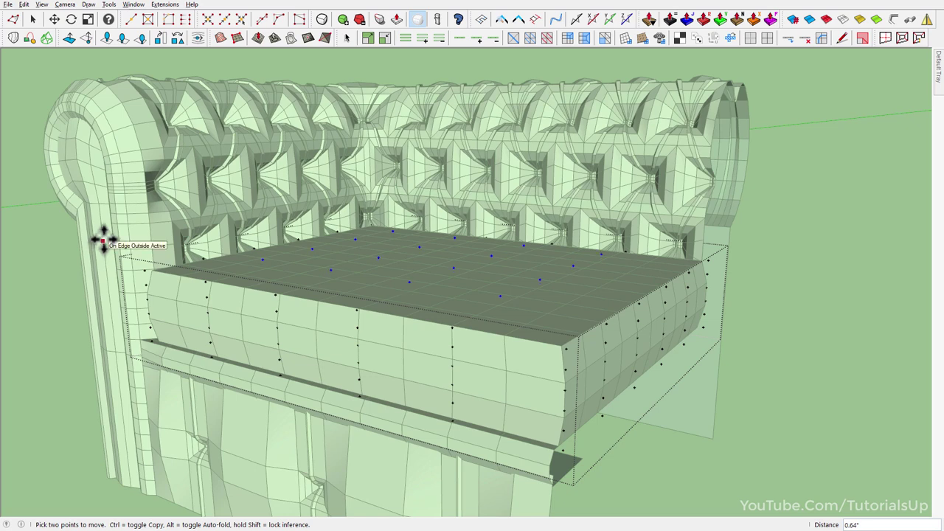
pyautogui.click(103, 238)
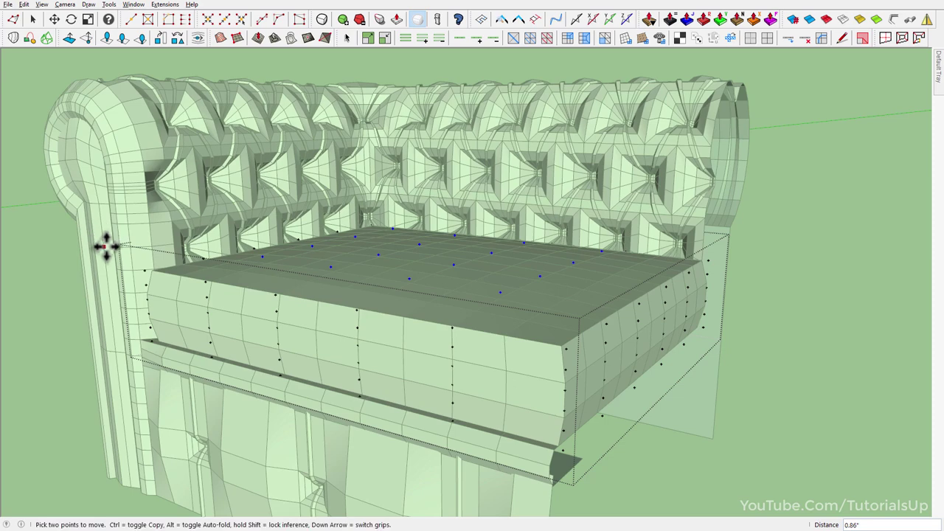
pyautogui.click(106, 244)
pyautogui.click(106, 242)
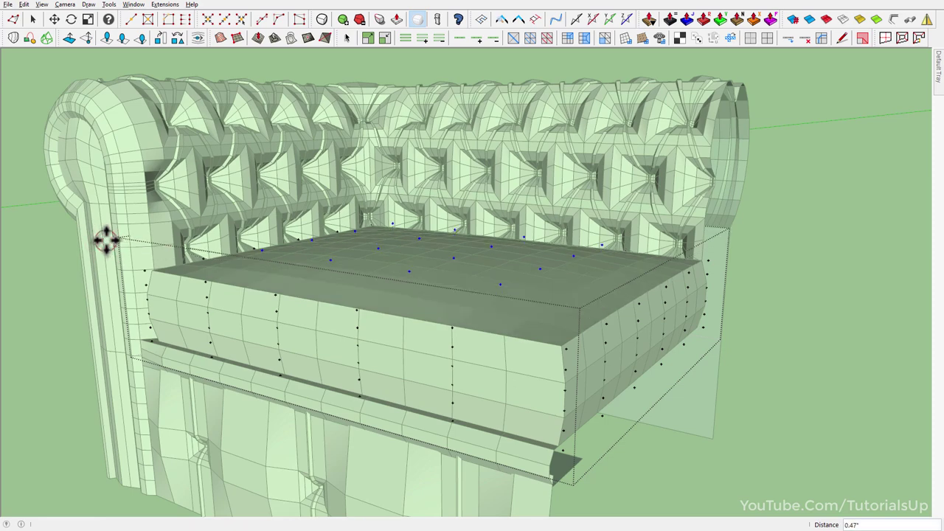
# Step: Raise the selected top control points a little further
pyautogui.moveTo(107, 247); pyautogui.dragTo(172, 219, button='middle')
pyautogui.scroll(2, 172, 219)
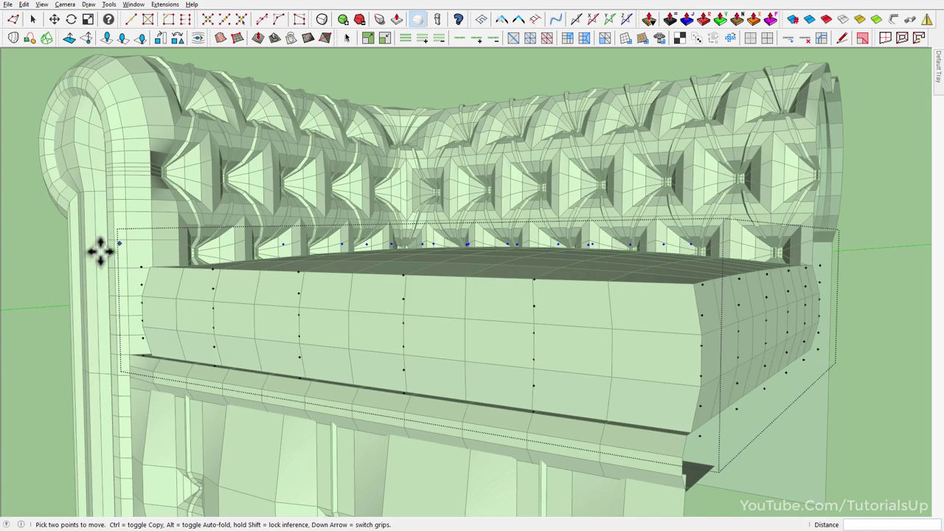
pyautogui.click(99, 255)
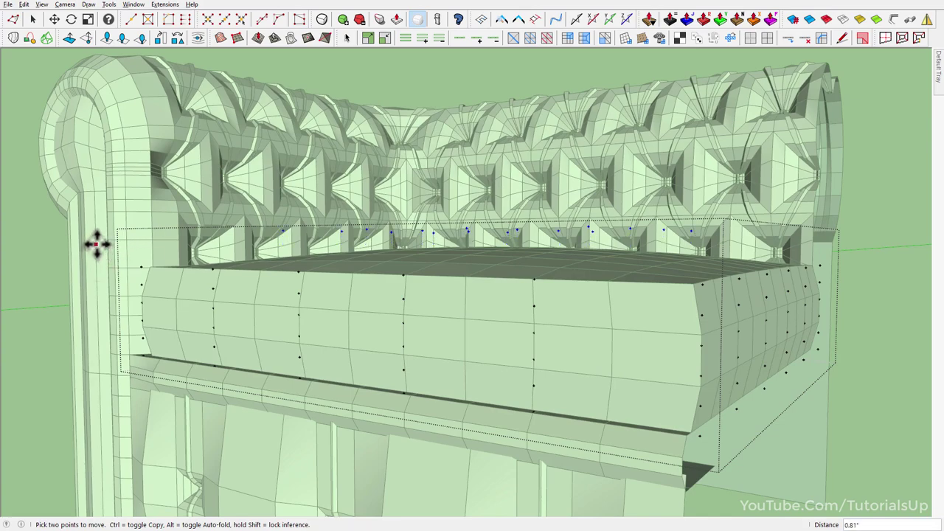
pyautogui.click(96, 243)
# Step: Select additional lattice control points from above and begin lifting them about 0.45"
pyautogui.moveTo(225, 270)
pyautogui.mouseDown(button='middle')
pyautogui.moveTo(502, 385)
pyautogui.moveTo(503, 440)
pyautogui.moveTo(432, 375)
pyautogui.mouseUp(button='middle')
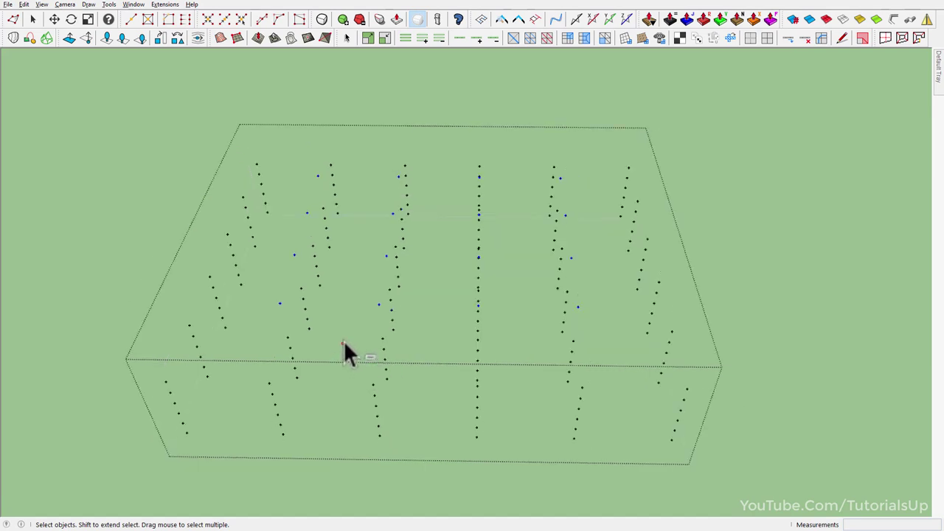
pyautogui.moveTo(343, 342); pyautogui.dragTo(205, 148)
pyautogui.moveTo(487, 373); pyautogui.dragTo(535, 453, button='middle')
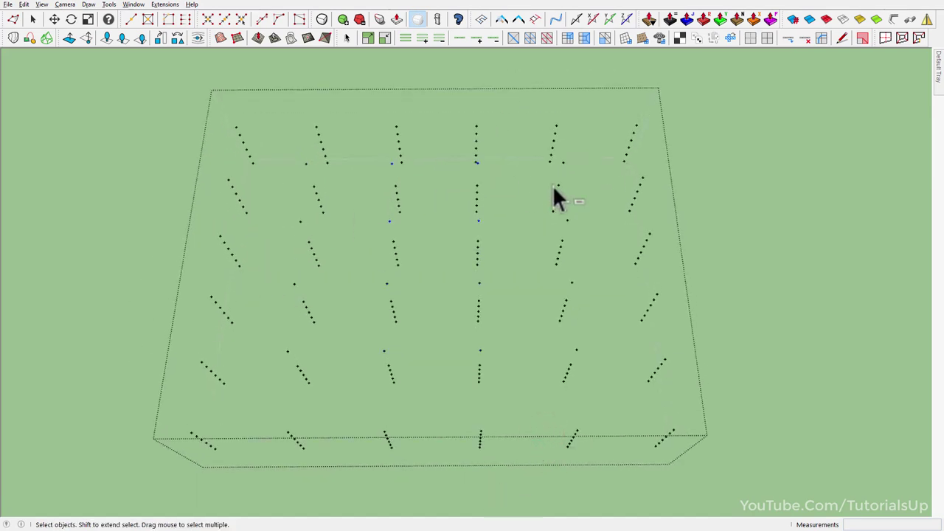
pyautogui.keyDown('shift'); pyautogui.click(386, 284); pyautogui.keyUp('shift')
pyautogui.keyDown('shift'); pyautogui.click(480, 284); pyautogui.keyUp('shift')
pyautogui.keyDown('shift'); pyautogui.moveTo(507, 186); pyautogui.dragTo(301, 124); pyautogui.keyUp('shift')
pyautogui.moveTo(301, 124)
pyautogui.mouseDown(button='middle')
pyautogui.moveTo(332, 122)
pyautogui.moveTo(406, 214)
pyautogui.mouseUp(button='middle')
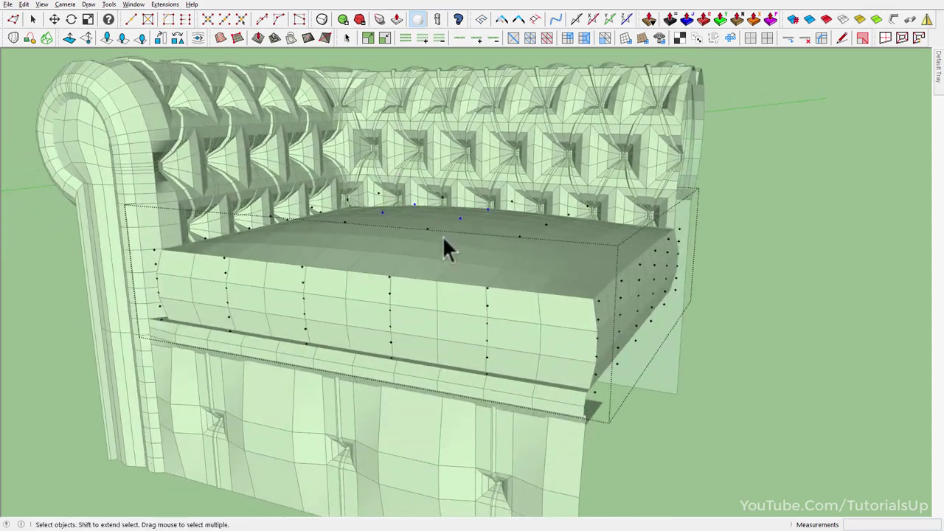
pyautogui.moveTo(442, 247); pyautogui.dragTo(359, 263, button='middle')
pyautogui.press('m')
pyautogui.click(118, 217)
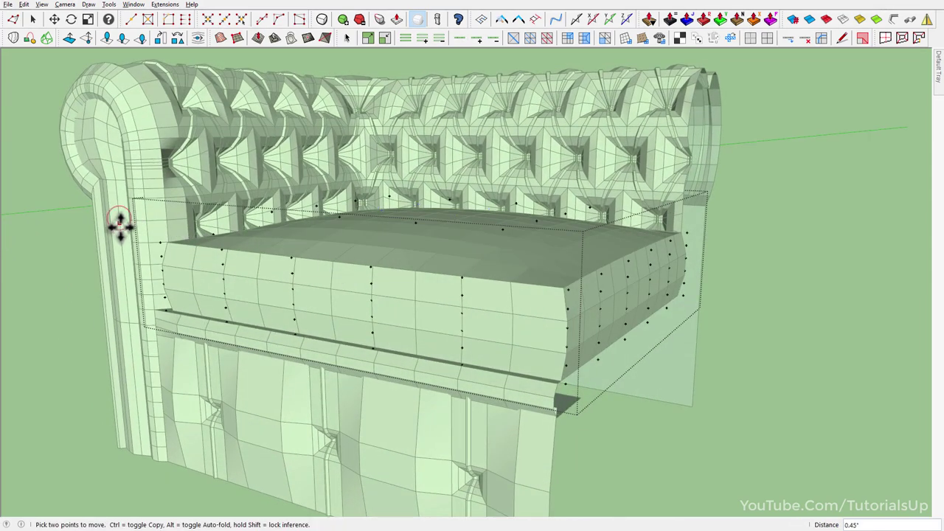
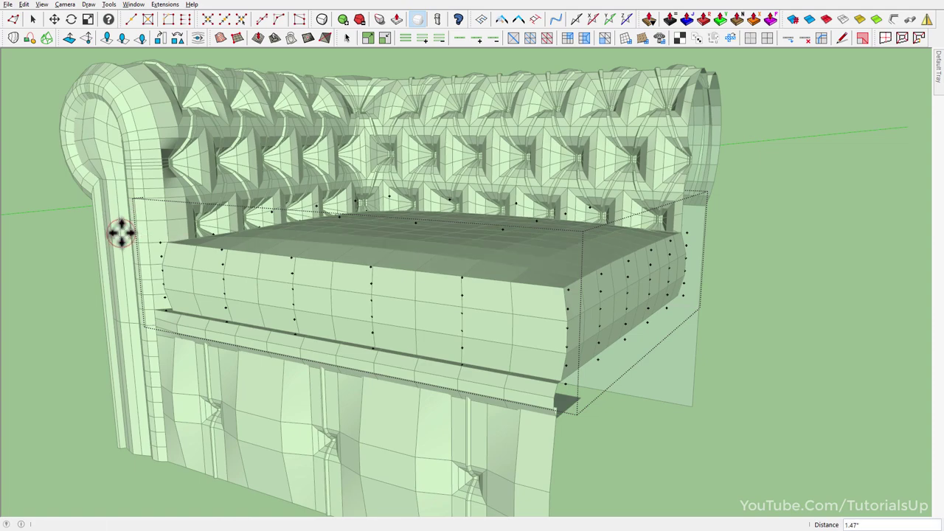
# Step: Orbit to the seat cushion, briefly open it to select its geometry, then back out
pyautogui.moveTo(354, 435)
pyautogui.mouseDown(button='middle')
pyautogui.moveTo(337, 336)
pyautogui.moveTo(317, 325)
pyautogui.mouseUp(button='middle')
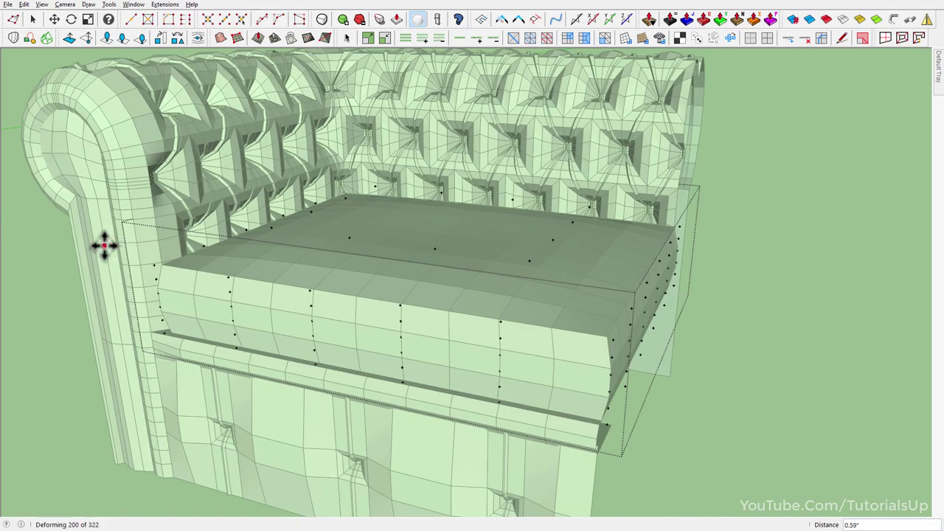
pyautogui.moveTo(339, 276)
pyautogui.mouseDown(button='middle')
pyautogui.moveTo(344, 236)
pyautogui.moveTo(756, 353)
pyautogui.mouseUp(button='middle')
pyautogui.click(721, 316)
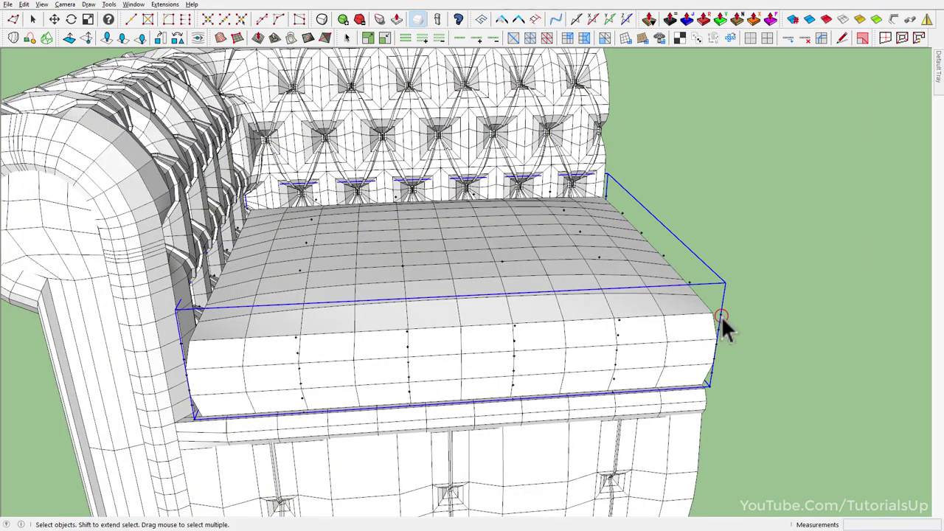
pyautogui.click(721, 319)
pyautogui.moveTo(595, 352)
pyautogui.mouseDown(button='middle')
pyautogui.moveTo(401, 278)
pyautogui.moveTo(391, 313)
pyautogui.mouseUp(button='middle')
pyautogui.tripleClick(394, 309)
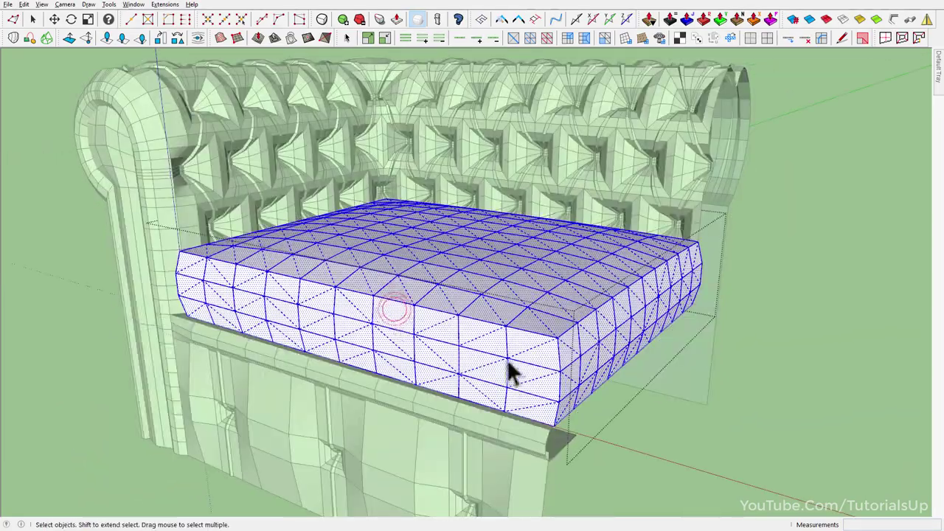
pyautogui.moveTo(507, 359)
pyautogui.mouseDown(button='middle')
pyautogui.moveTo(396, 230)
pyautogui.moveTo(472, 244)
pyautogui.moveTo(452, 266)
pyautogui.moveTo(273, 339)
pyautogui.moveTo(430, 340)
pyautogui.moveTo(433, 368)
pyautogui.mouseUp(button='middle')
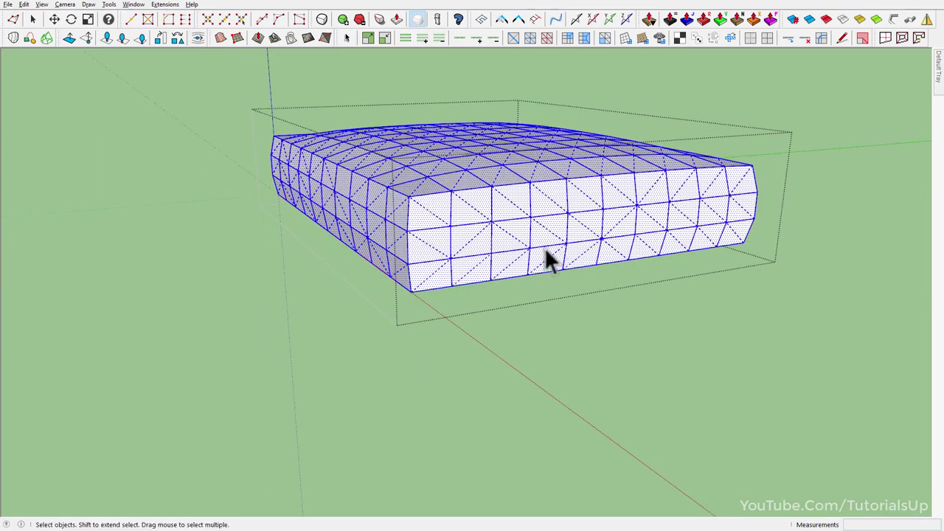
pyautogui.click(492, 247)
pyautogui.moveTo(491, 248); pyautogui.dragTo(502, 265, button='middle')
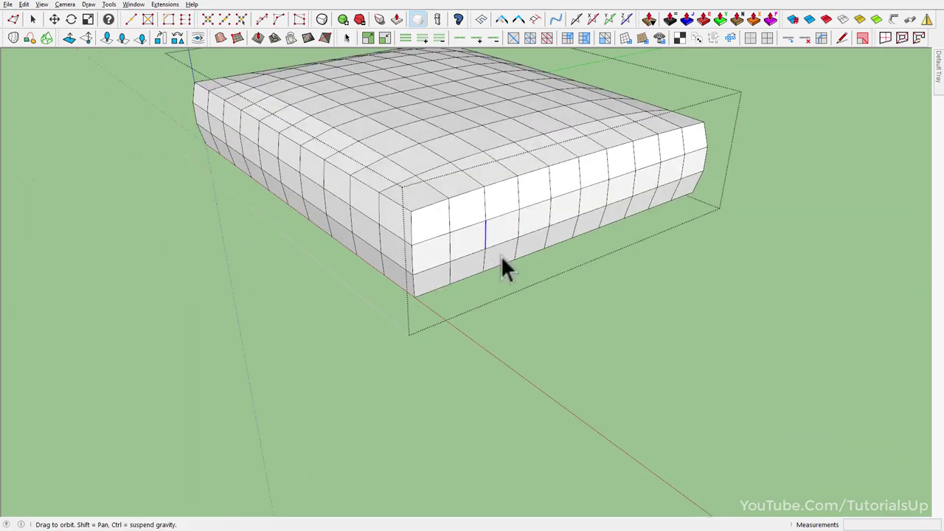
pyautogui.press('Escape')
# Step: Open the cushion group alone with the sofa hidden, and select a front-corner vertical edge
pyautogui.click(505, 290)
pyautogui.doubleClick(505, 290)
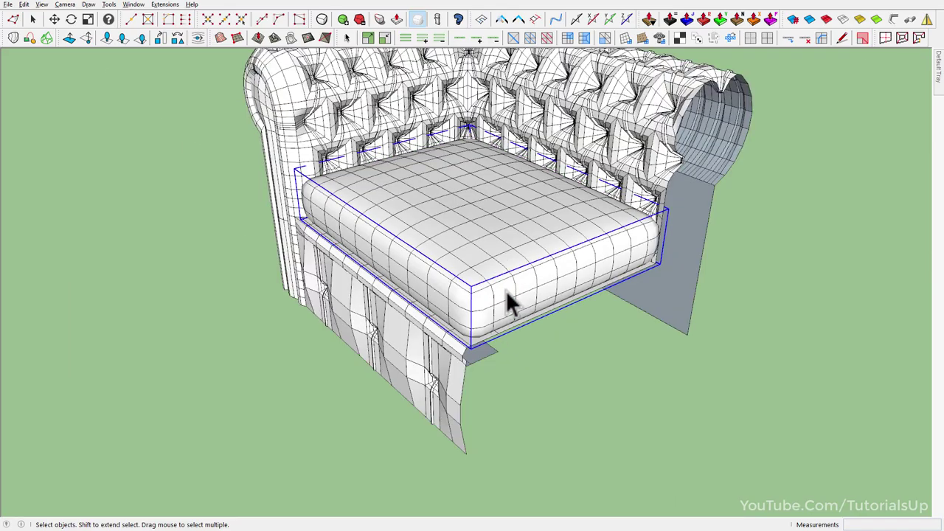
pyautogui.scroll(3, 483, 299)
pyautogui.moveTo(483, 299)
pyautogui.mouseDown(button='middle')
pyautogui.moveTo(401, 147)
pyautogui.moveTo(361, 171)
pyautogui.moveTo(456, 260)
pyautogui.moveTo(659, 248)
pyautogui.moveTo(682, 279)
pyautogui.mouseUp(button='middle')
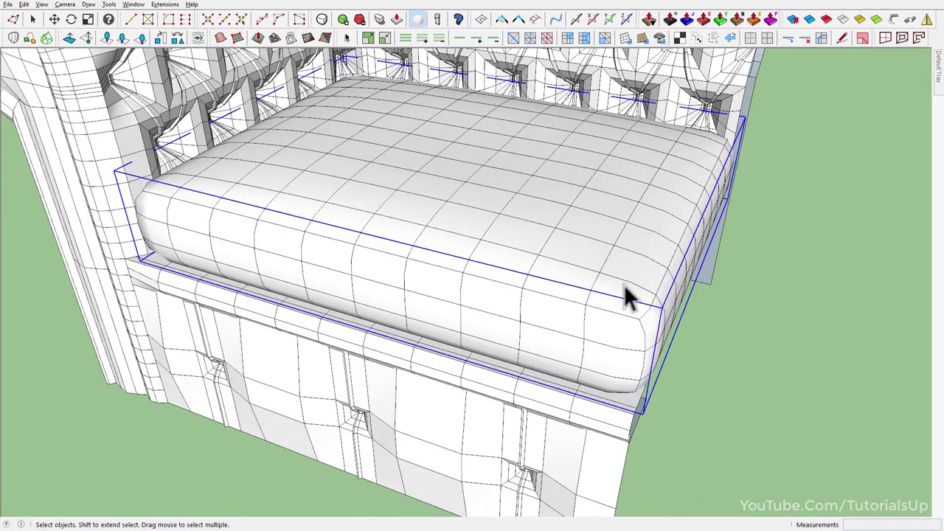
pyautogui.moveTo(626, 298); pyautogui.dragTo(569, 263, button='middle')
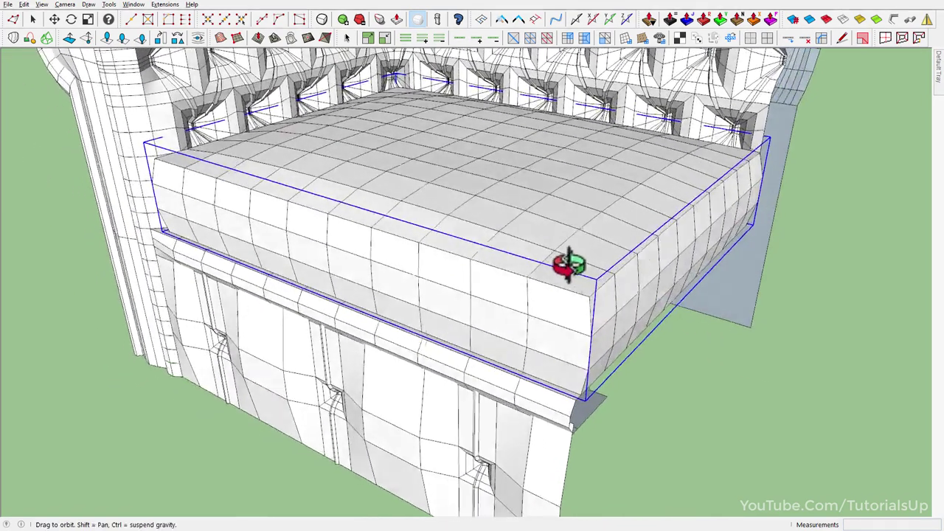
pyautogui.doubleClick(574, 321)
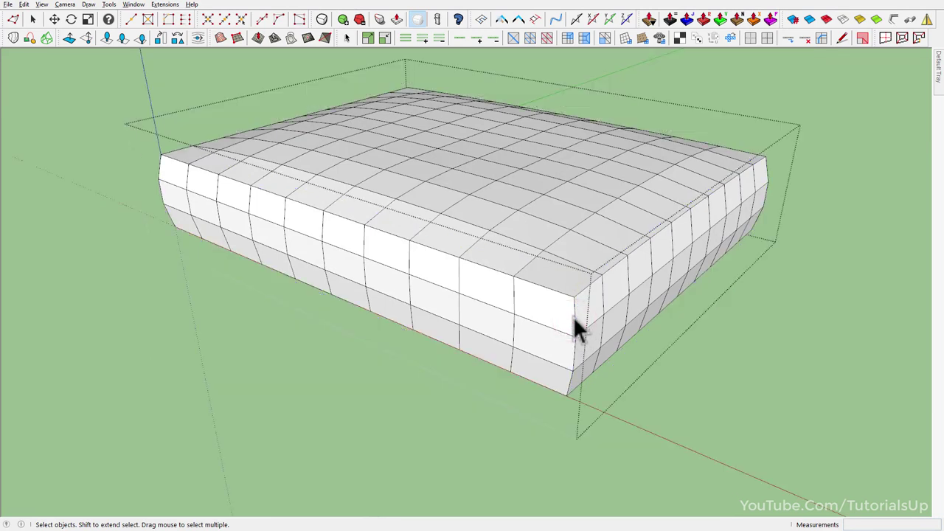
pyautogui.click(575, 318)
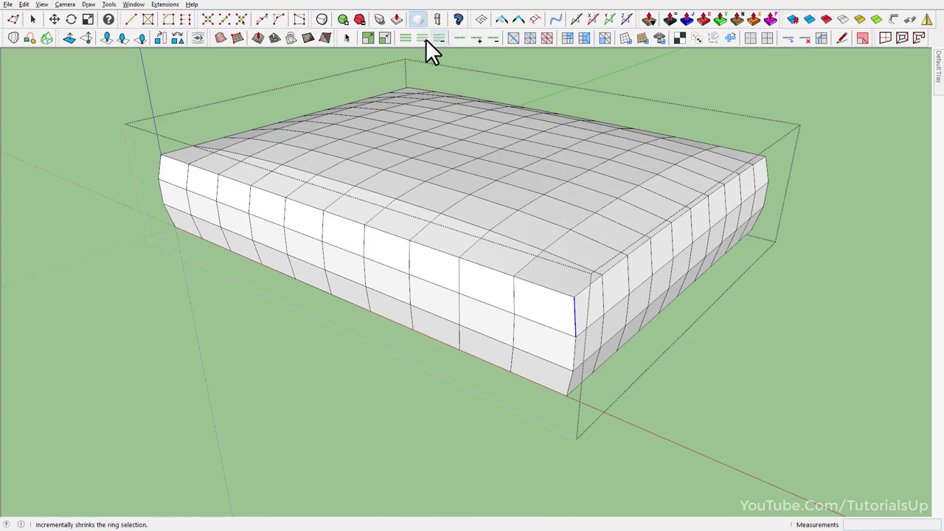
# Step: Select the ring of side edges and insert two edge loops with pinch 70
pyautogui.click(406, 35)
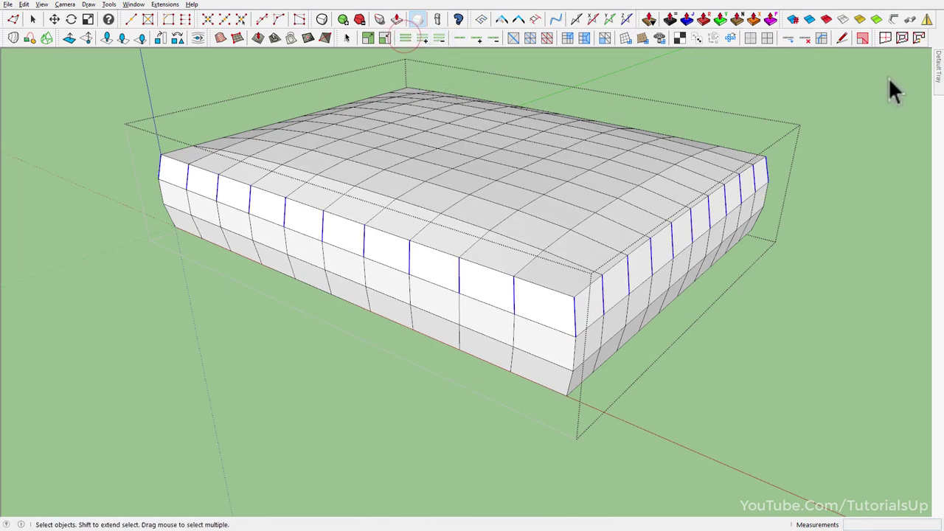
pyautogui.click(823, 38)
pyautogui.click(260, 125)
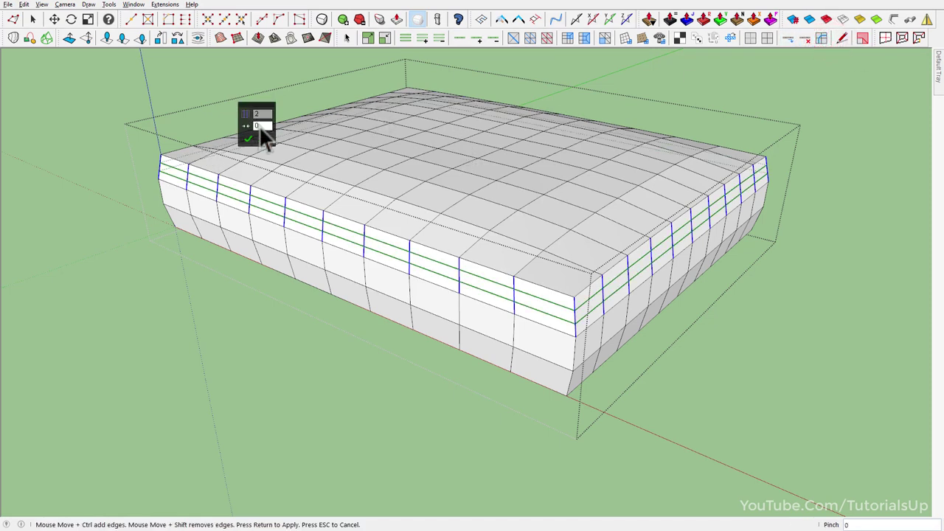
pyautogui.write('75')
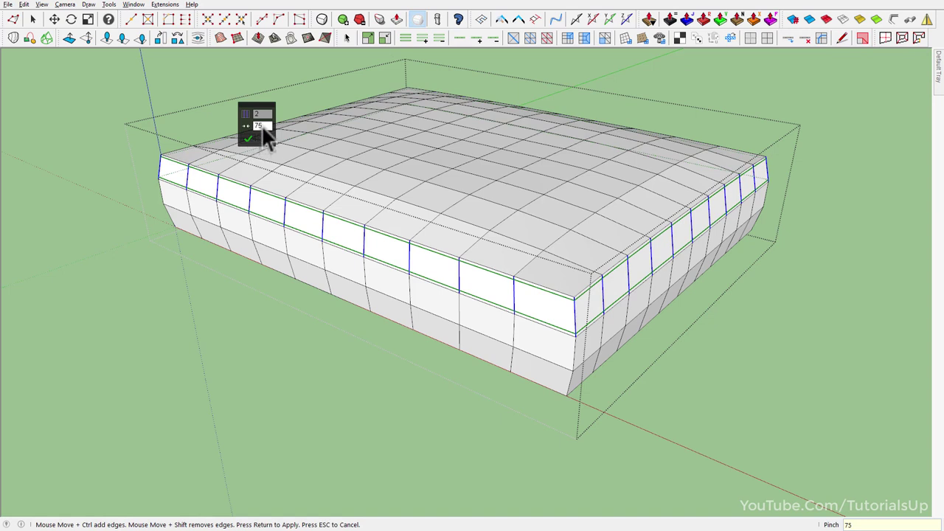
pyautogui.press('BackSpace')
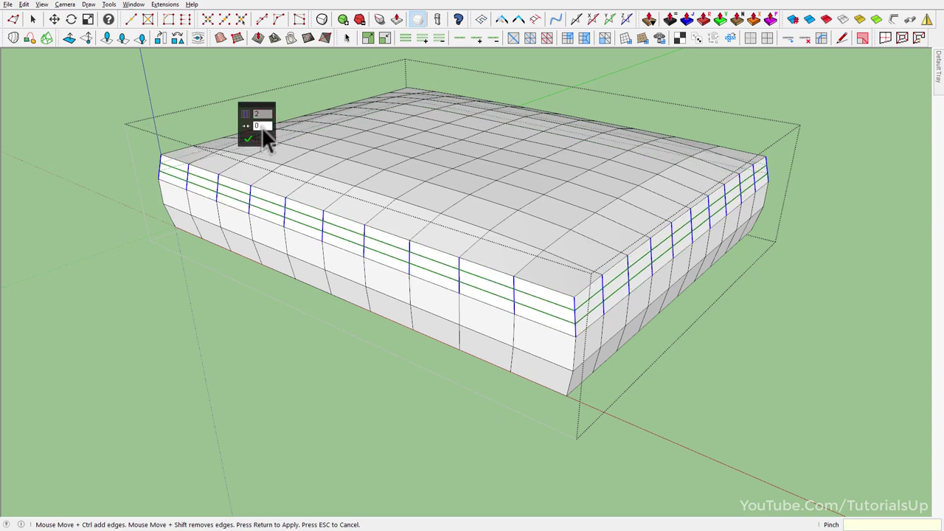
pyautogui.write('70')
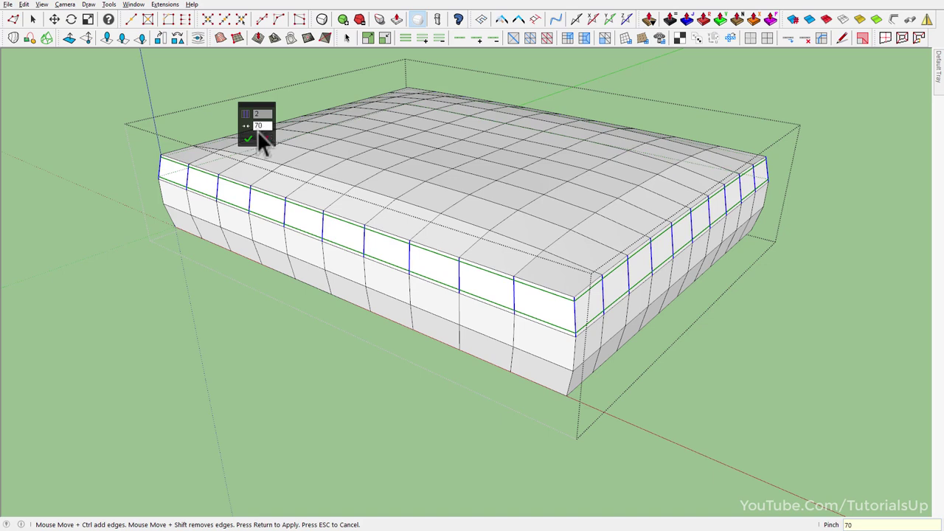
pyautogui.click(248, 140)
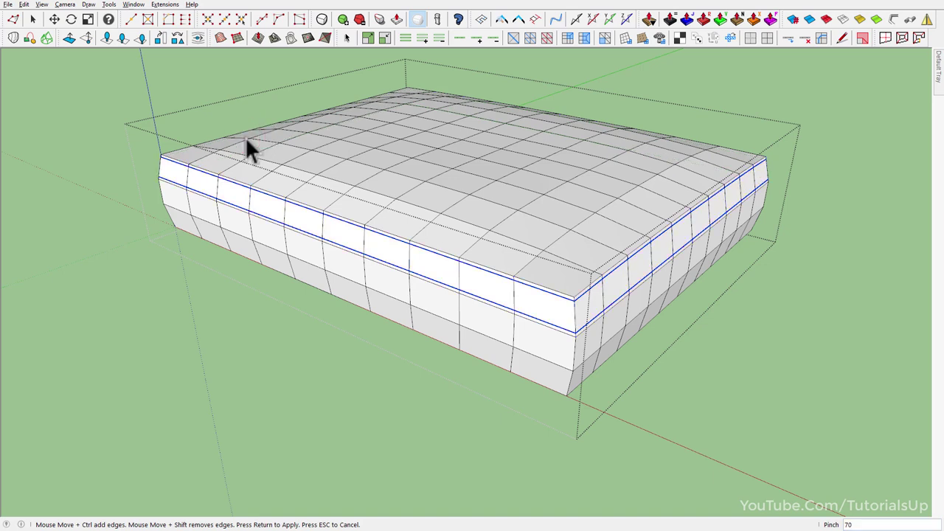
# Step: Delete the lower of the two new edge loops
pyautogui.press('space')
pyautogui.scroll(5, 593, 307)
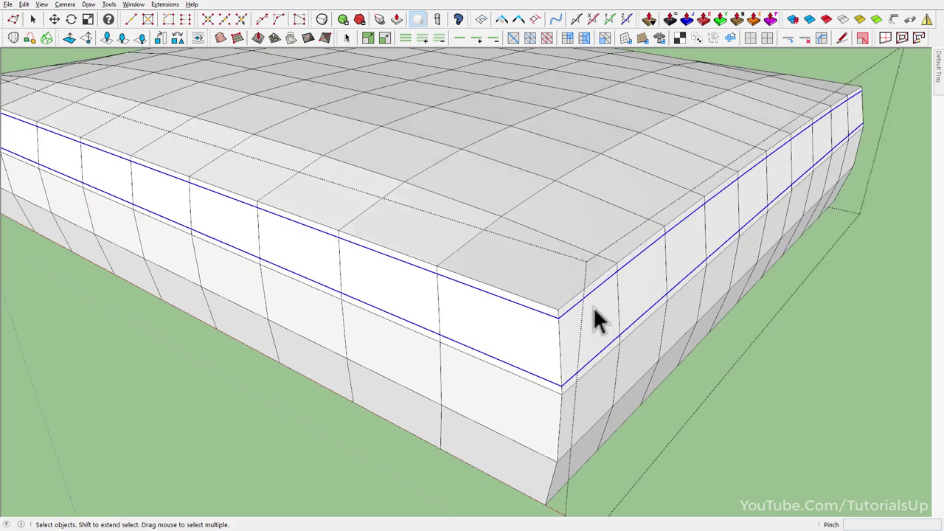
pyautogui.click(546, 382)
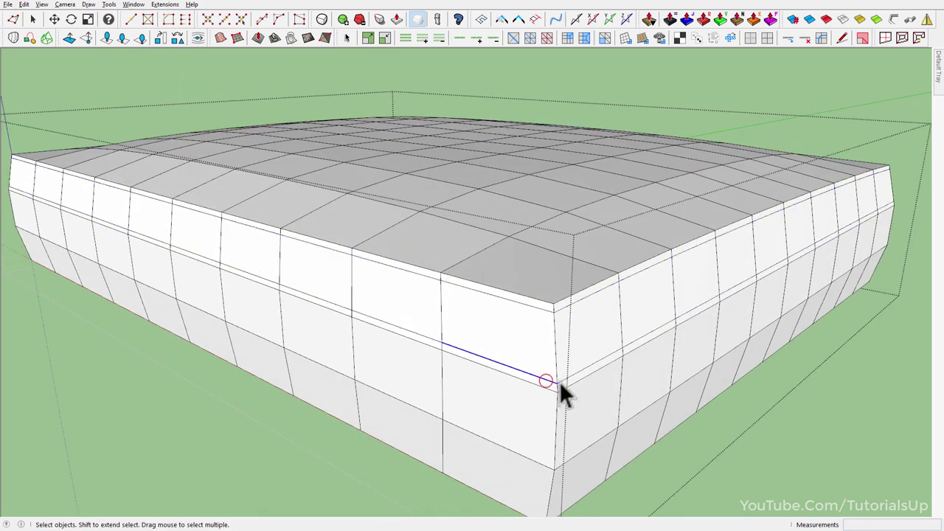
pyautogui.click(809, 36)
# Step: Select the cushion's entire top edge loop and start Vertex Tools on it
pyautogui.scroll(-2, 562, 291)
pyautogui.moveTo(562, 294)
pyautogui.mouseDown(button='middle')
pyautogui.moveTo(927, 255)
pyautogui.moveTo(765, 243)
pyautogui.moveTo(873, 231)
pyautogui.moveTo(198, 444)
pyautogui.moveTo(432, 344)
pyautogui.mouseUp(button='middle')
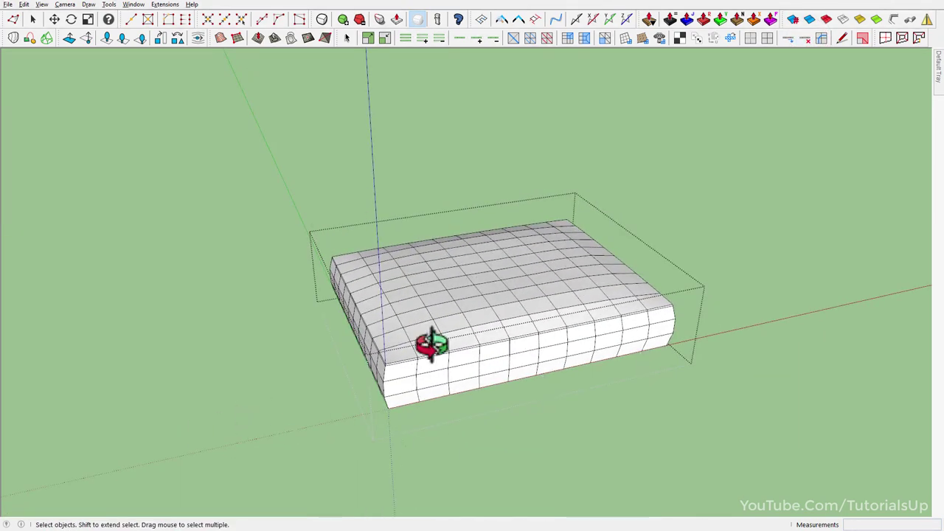
pyautogui.scroll(2, 632, 405)
pyautogui.scroll(2, 626, 386)
pyautogui.scroll(4, 575, 397)
pyautogui.scroll(-2, 514, 384)
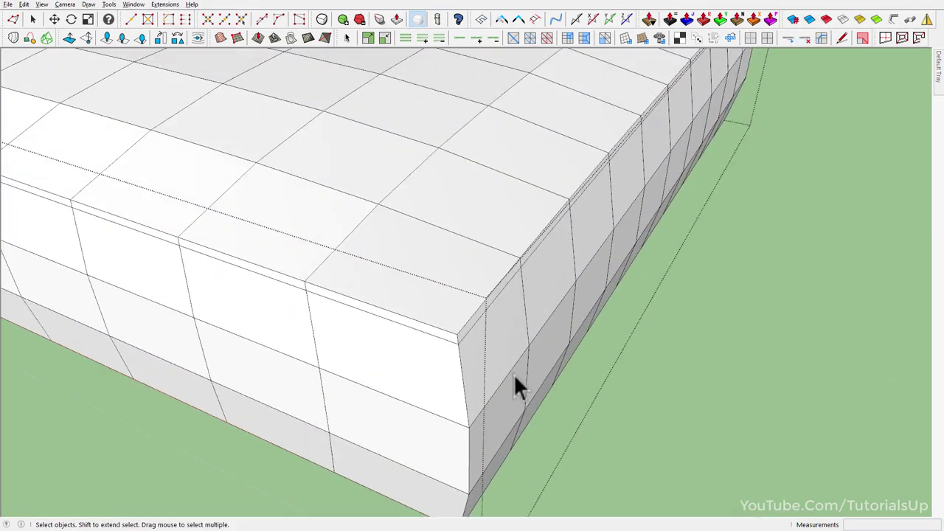
pyautogui.scroll(-2, 476, 356)
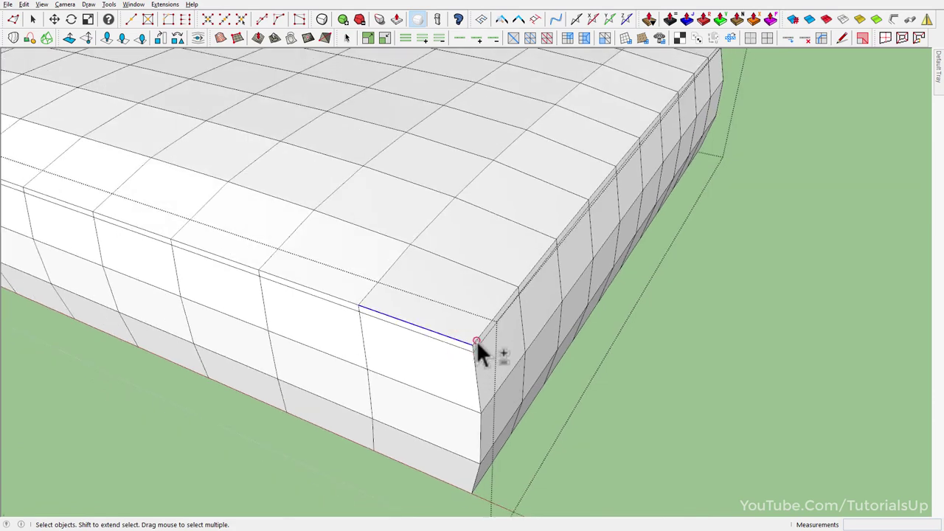
pyautogui.scroll(-3, 477, 341)
pyautogui.moveTo(630, 297); pyautogui.dragTo(627, 368, button='middle')
pyautogui.scroll(-3, 327, 467)
pyautogui.scroll(3, 327, 468)
pyautogui.moveTo(327, 467); pyautogui.dragTo(421, 417, button='middle')
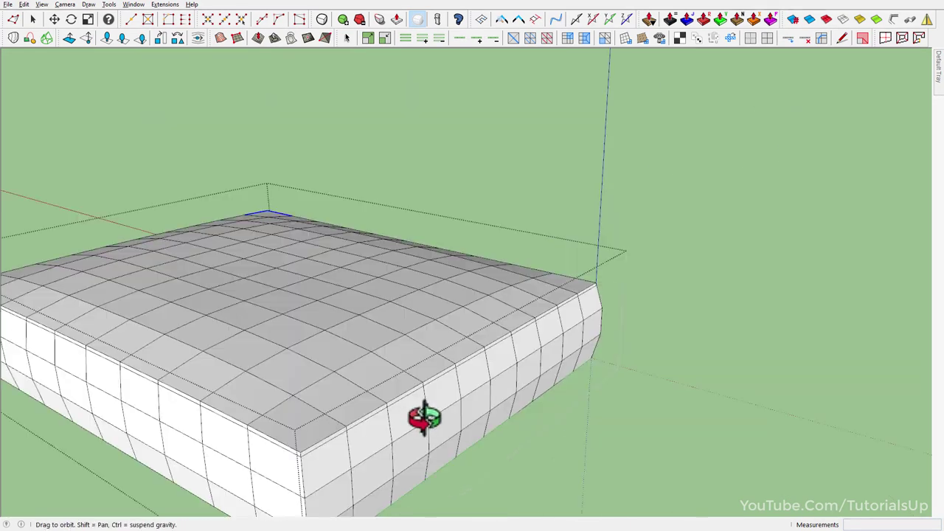
pyautogui.keyDown('shift'); pyautogui.click(292, 449); pyautogui.keyUp('shift')
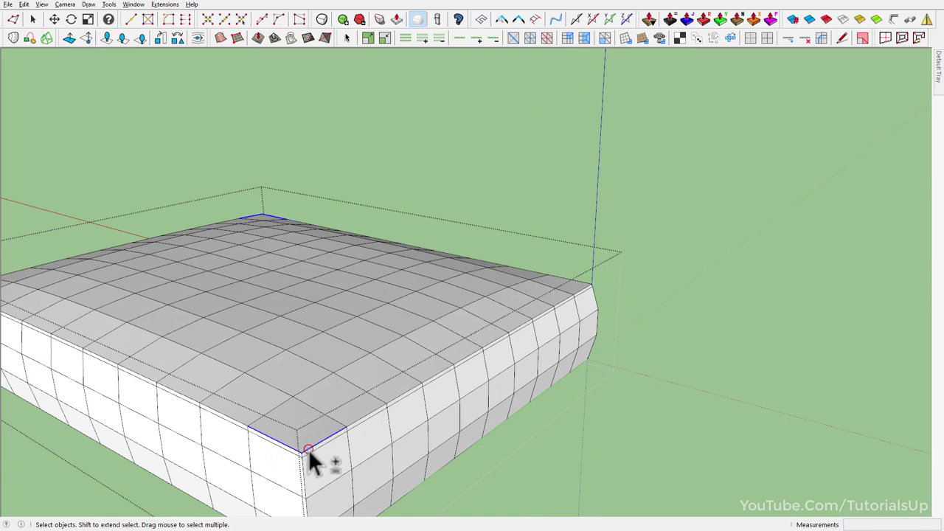
pyautogui.press('l')
pyautogui.scroll(-3, 641, 342)
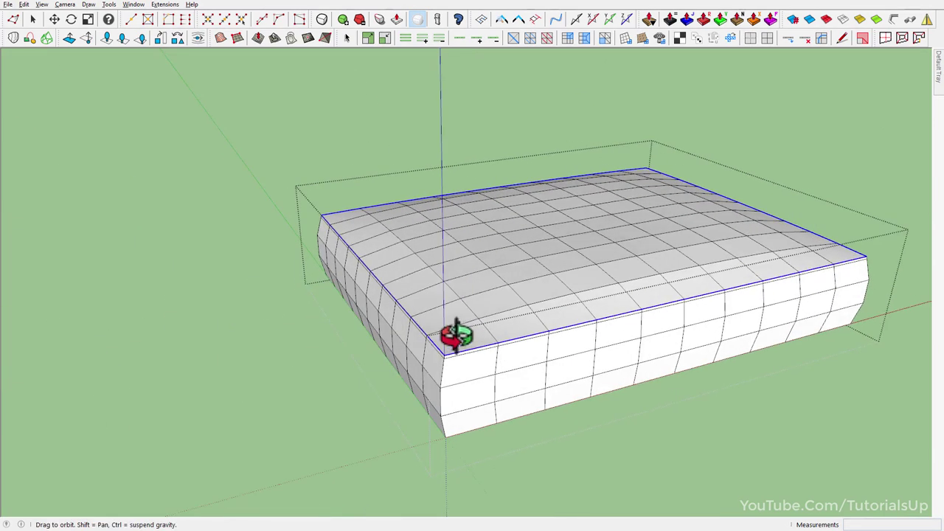
pyautogui.moveTo(137, 344); pyautogui.dragTo(641, 251, button='middle')
pyautogui.press('v')
pyautogui.scroll(3, 431, 310)
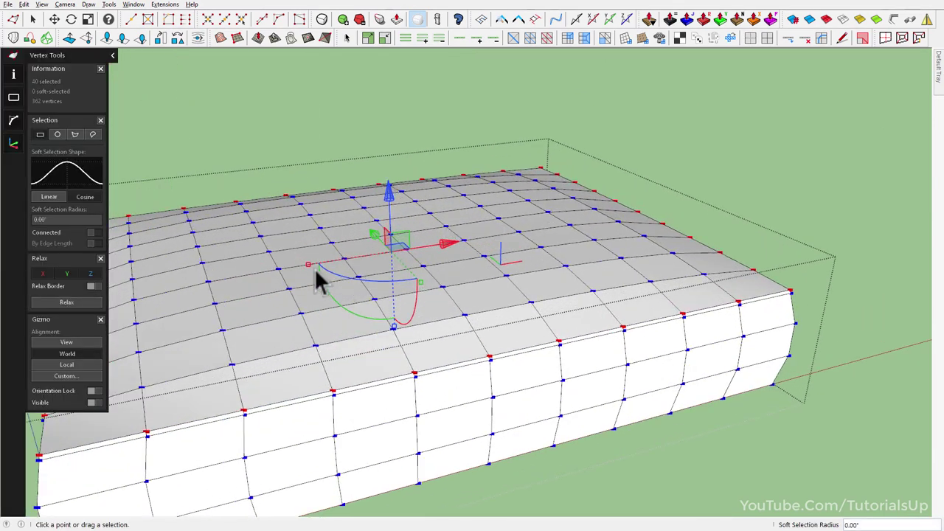
# Step: Scale the top edge loop inward to about 0.99
pyautogui.moveTo(309, 269); pyautogui.dragTo(310, 270)
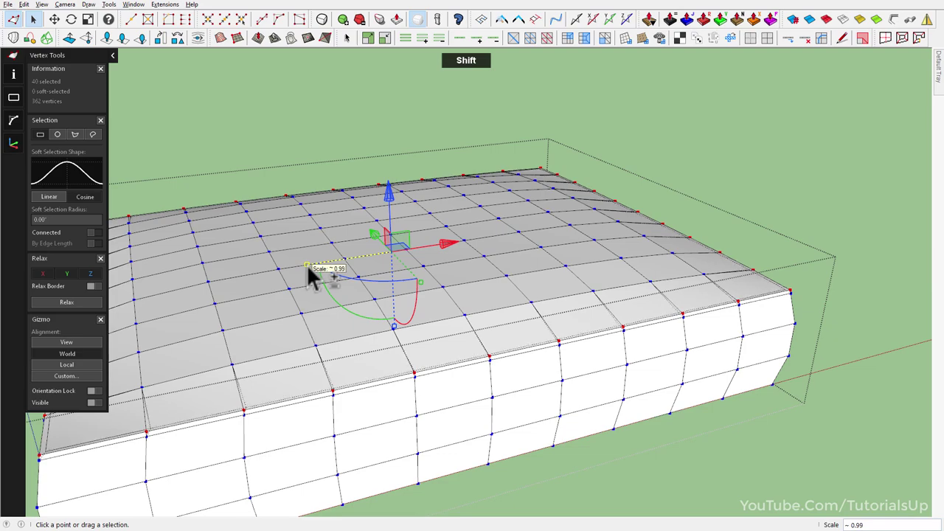
pyautogui.keyDown('shift'); pyautogui.moveTo(310, 271); pyautogui.dragTo(312, 269); pyautogui.keyUp('shift')
pyautogui.moveTo(401, 295)
pyautogui.mouseDown(button='middle')
pyautogui.moveTo(674, 155)
pyautogui.moveTo(747, 172)
pyautogui.moveTo(771, 187)
pyautogui.moveTo(335, 318)
pyautogui.moveTo(769, 358)
pyautogui.moveTo(537, 295)
pyautogui.moveTo(710, 406)
pyautogui.mouseUp(button='middle')
pyautogui.scroll(3, 555, 330)
# Step: Select the narrow bevel strip of faces around the cushion's top rim
pyautogui.click(513, 330)
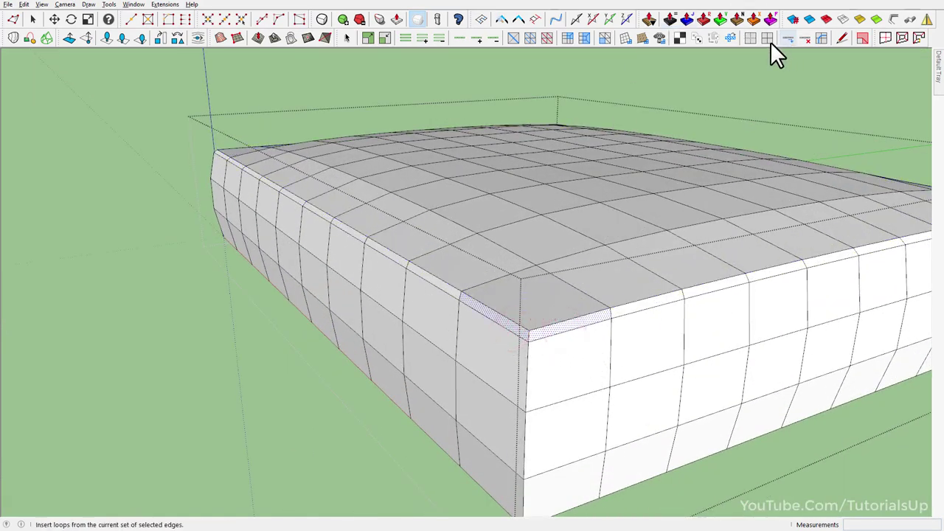
pyautogui.scroll(-3, 483, 58)
pyautogui.moveTo(457, 35)
pyautogui.mouseDown(button='middle')
pyautogui.moveTo(476, 354)
pyautogui.moveTo(937, 214)
pyautogui.moveTo(510, 323)
pyautogui.moveTo(735, 255)
pyautogui.mouseUp(button='middle')
pyautogui.scroll(3, 539, 339)
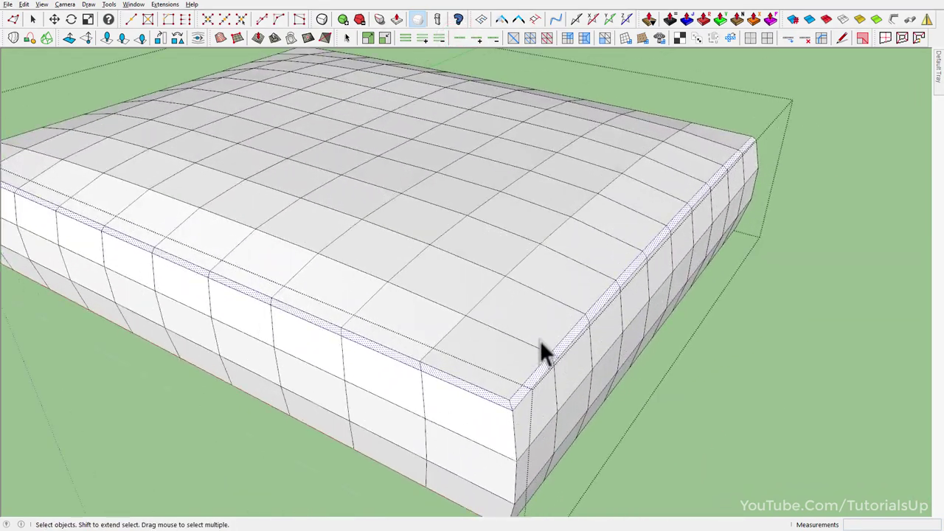
pyautogui.moveTo(539, 340); pyautogui.dragTo(523, 302, button='middle')
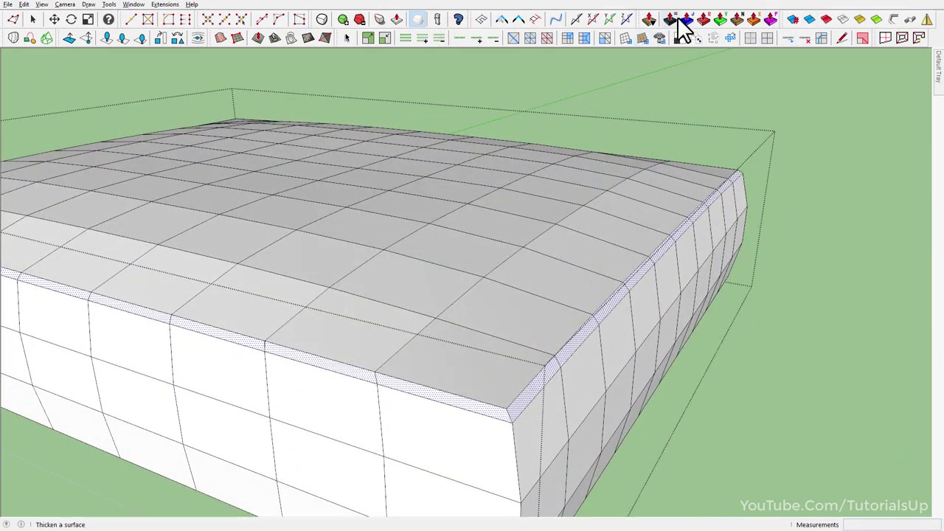
pyautogui.click(687, 20)
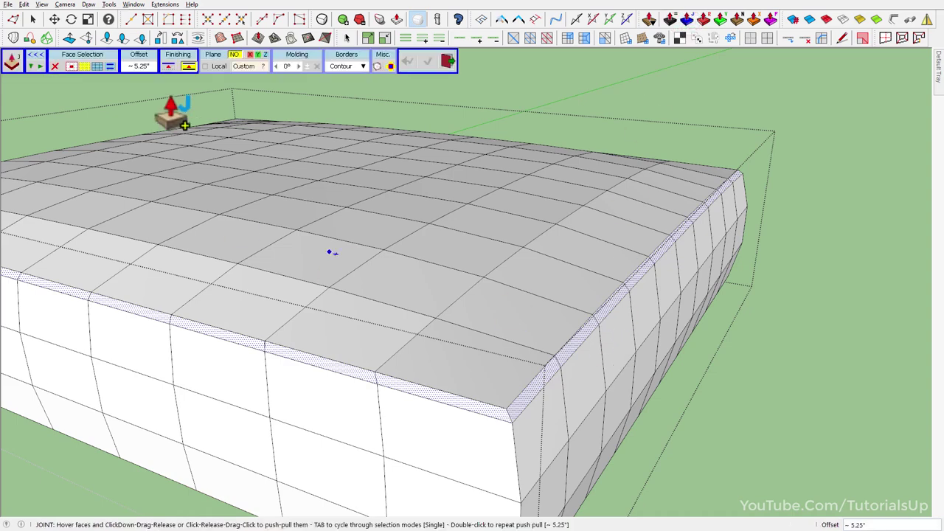
# Step: Offset the rim band faces outward by 0.2 inches with Joint Push/Pull
pyautogui.click(169, 66)
pyautogui.moveTo(482, 291); pyautogui.dragTo(538, 337, button='middle')
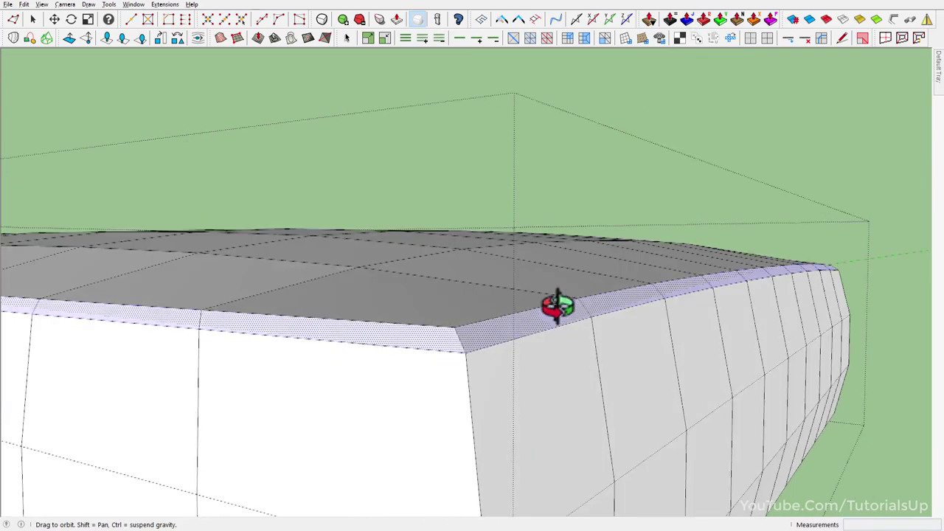
pyautogui.click(542, 340)
pyautogui.click(541, 331)
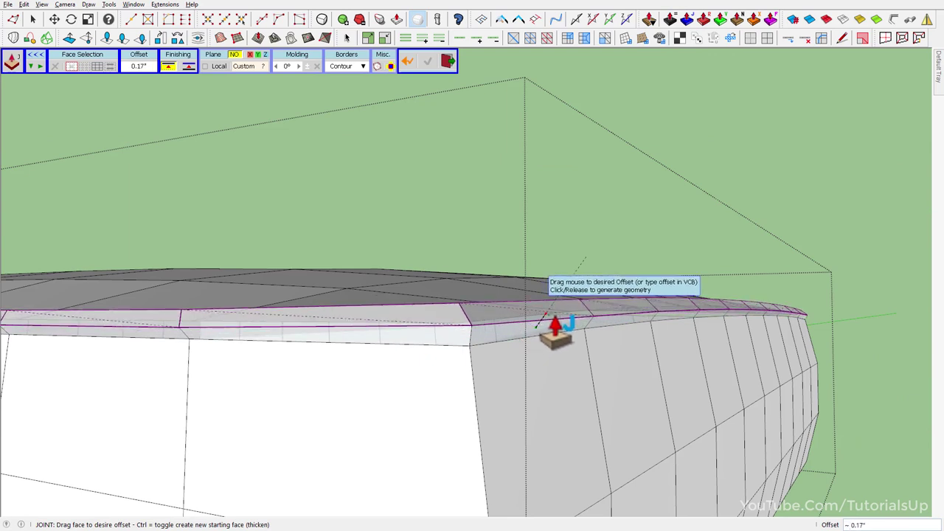
pyautogui.write('0.2')
pyautogui.press('Return')
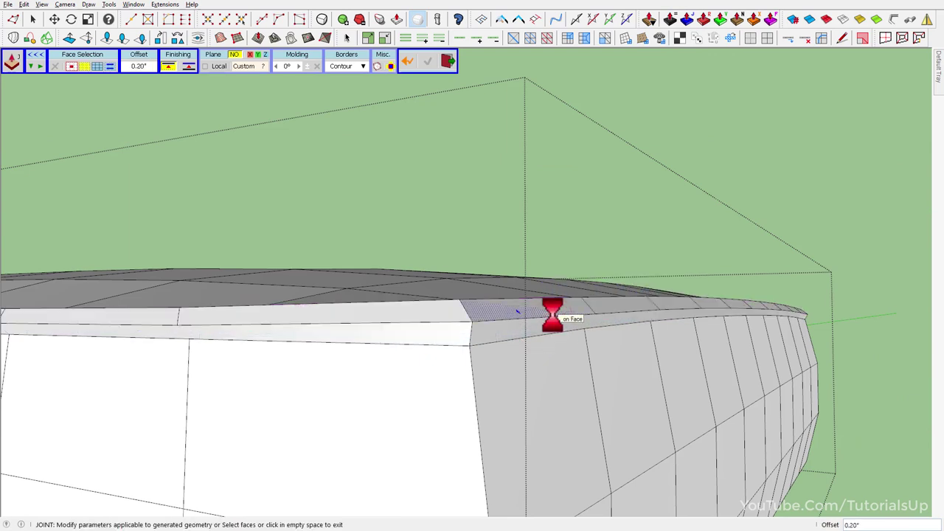
# Step: Select all the cushion's geometry and unsmooth its quad edges
pyautogui.moveTo(561, 348); pyautogui.dragTo(768, 458, button='middle')
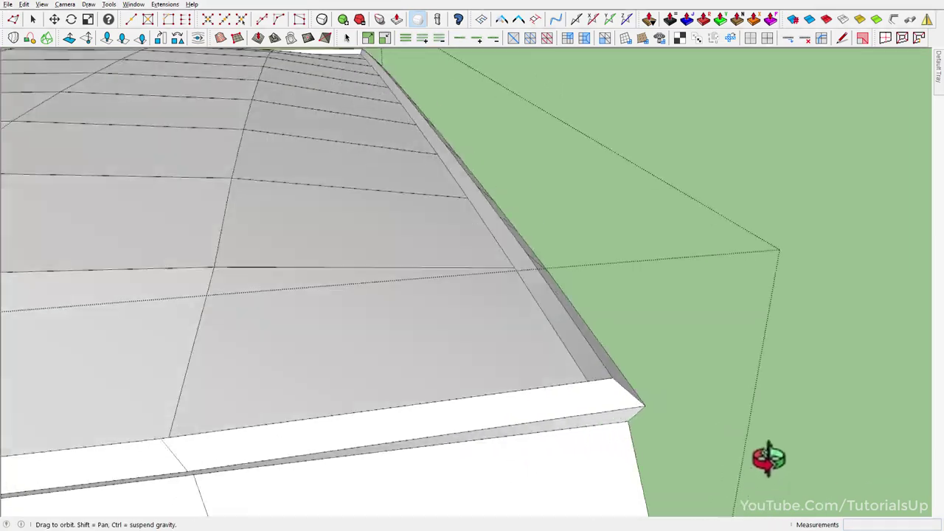
pyautogui.tripleClick(613, 386)
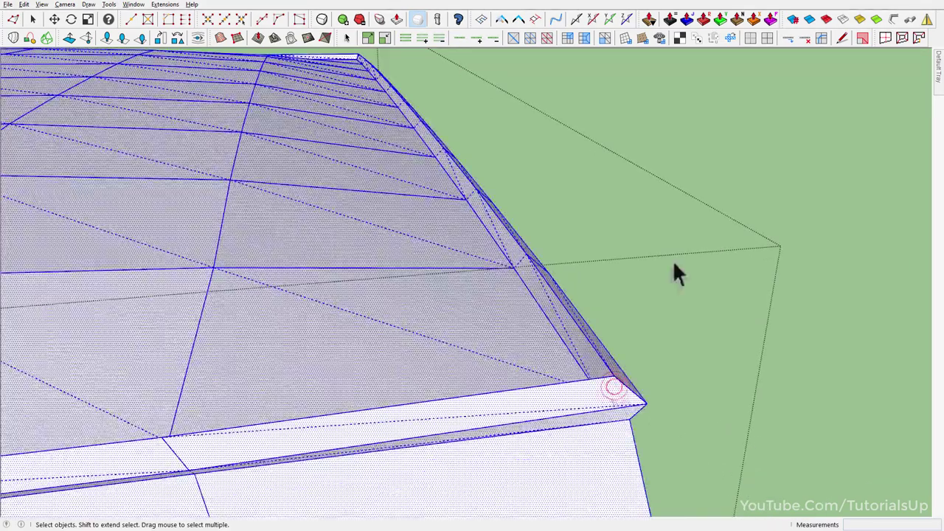
pyautogui.click(772, 37)
pyautogui.moveTo(453, 379)
pyautogui.mouseDown(button='middle')
pyautogui.moveTo(834, 63)
pyautogui.moveTo(558, 362)
pyautogui.mouseUp(button='middle')
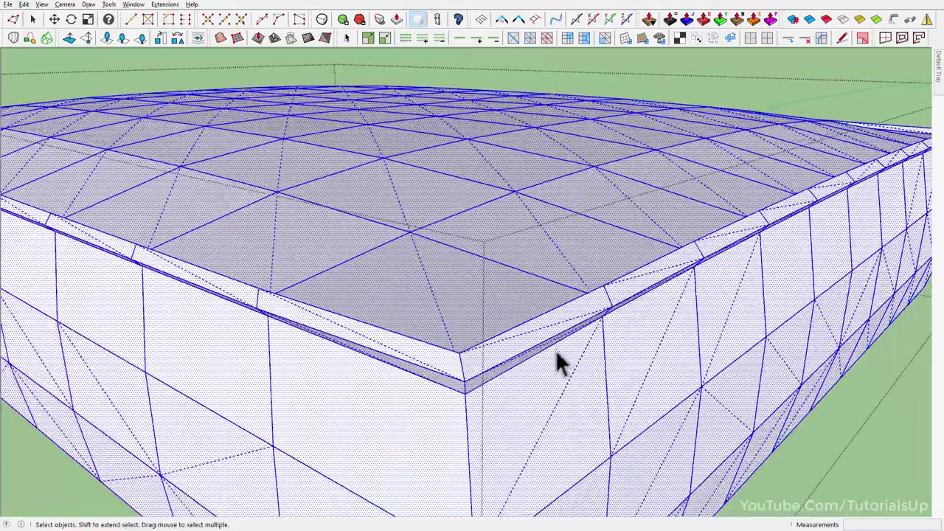
pyautogui.click(840, 413)
pyautogui.moveTo(552, 316)
pyautogui.mouseDown(button='middle')
pyautogui.moveTo(517, 427)
pyautogui.moveTo(448, 280)
pyautogui.mouseUp(button='middle')
pyautogui.scroll(5, 472, 363)
pyautogui.moveTo(472, 361)
pyautogui.mouseDown(button='middle')
pyautogui.moveTo(360, 444)
pyautogui.moveTo(443, 382)
pyautogui.mouseUp(button='middle')
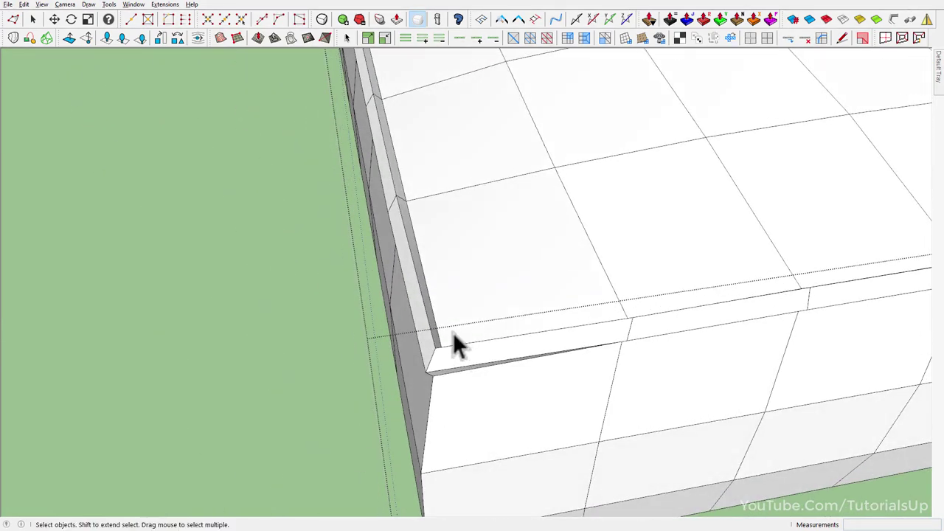
pyautogui.moveTo(439, 336)
pyautogui.mouseDown(button='middle')
pyautogui.moveTo(495, 312)
pyautogui.moveTo(336, 387)
pyautogui.mouseUp(button='middle')
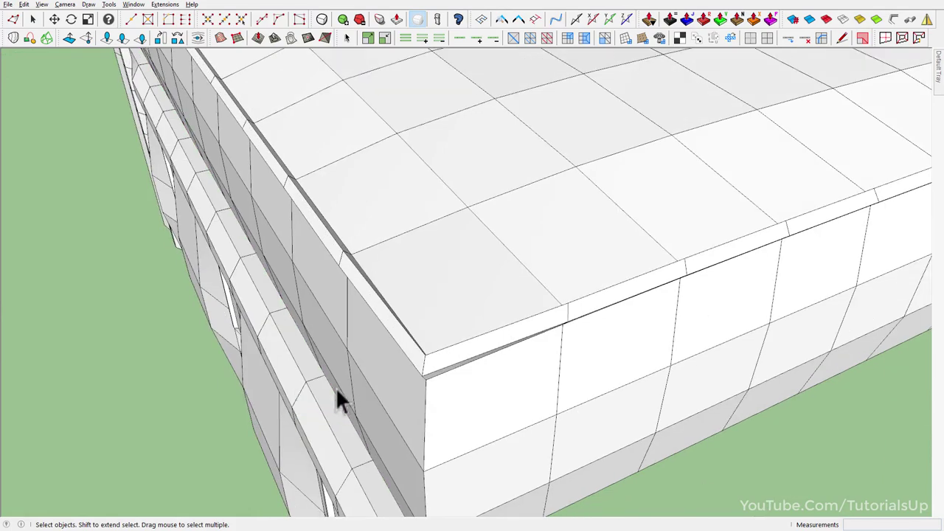
# Step: Preview the cushion as a smooth subdivided mesh, then reopen it and select its top corner edges
pyautogui.click(335, 387)
pyautogui.moveTo(421, 352); pyautogui.dragTo(404, 270, button='middle')
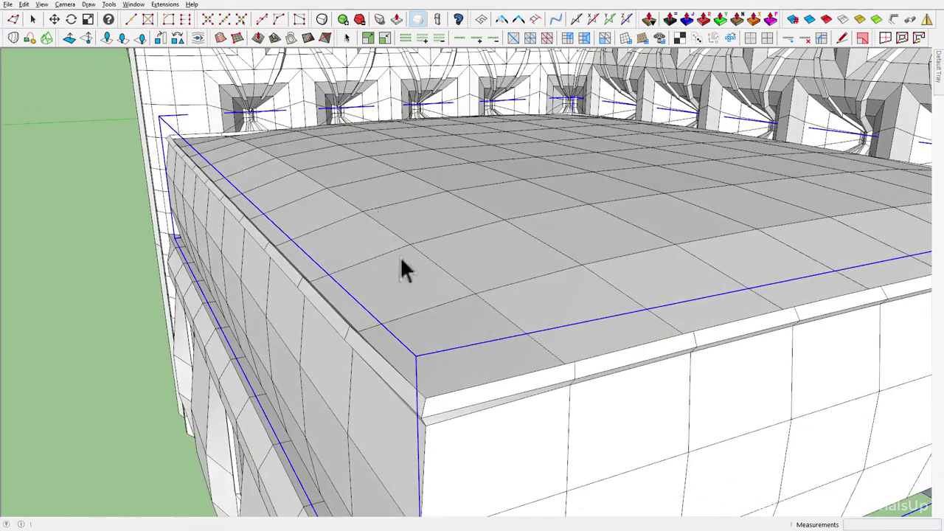
pyautogui.click(322, 20)
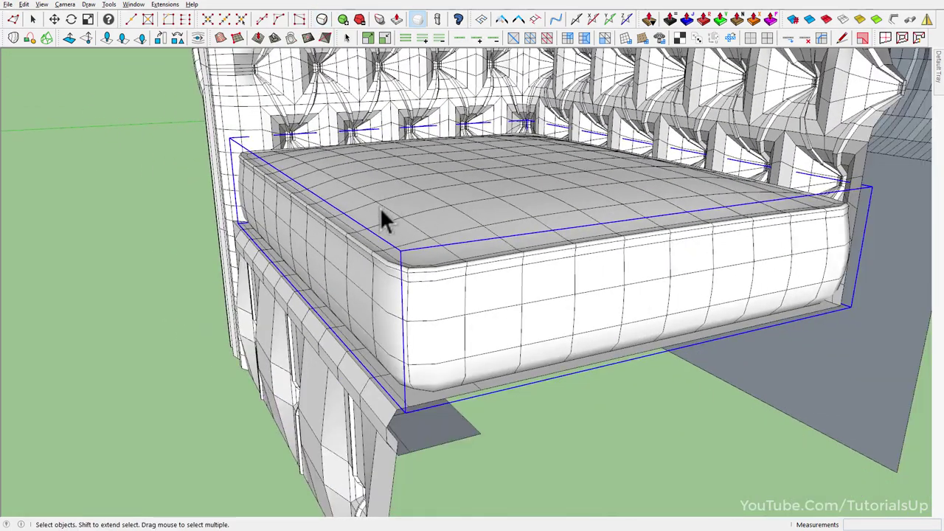
pyautogui.moveTo(382, 213)
pyautogui.mouseDown(button='middle')
pyautogui.moveTo(701, 312)
pyautogui.moveTo(708, 285)
pyautogui.mouseUp(button='middle')
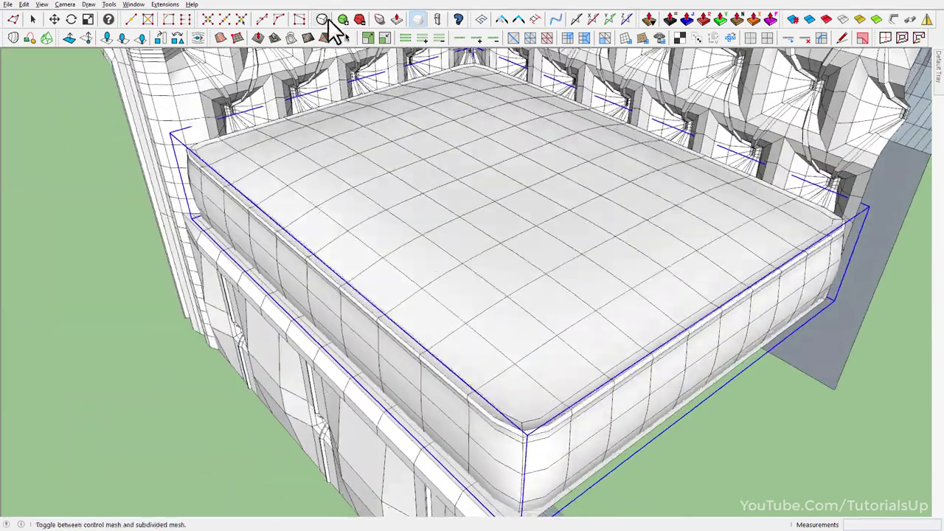
pyautogui.scroll(5, 438, 453)
pyautogui.scroll(-2, 609, 424)
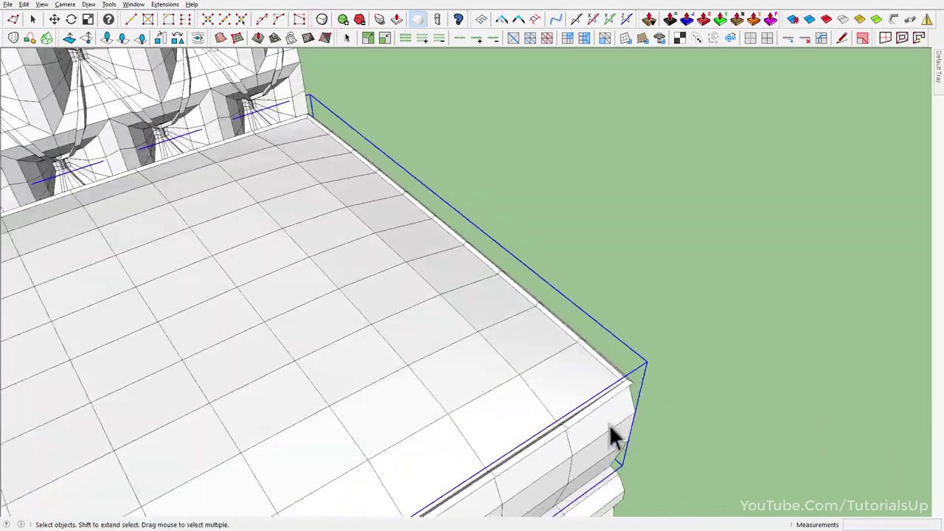
pyautogui.moveTo(609, 424); pyautogui.dragTo(769, 453, button='middle')
pyautogui.doubleClick(583, 306)
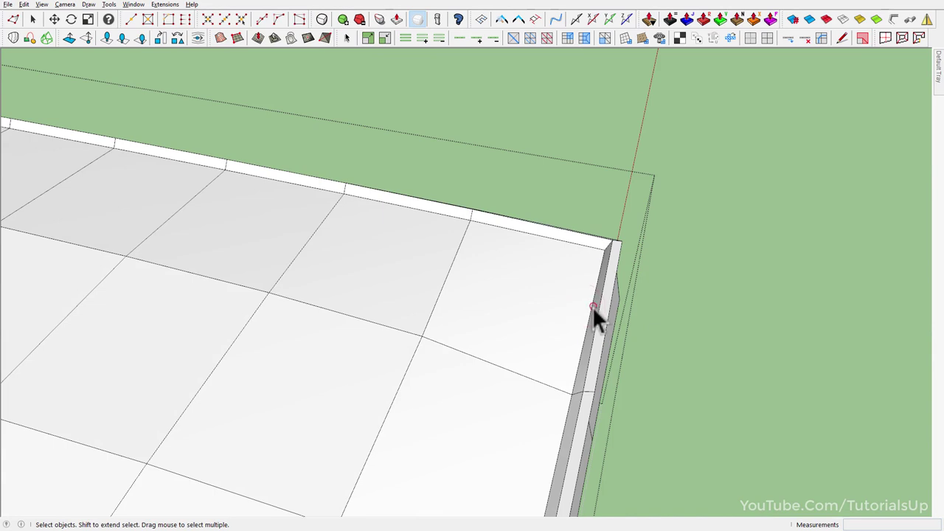
pyautogui.click(586, 247)
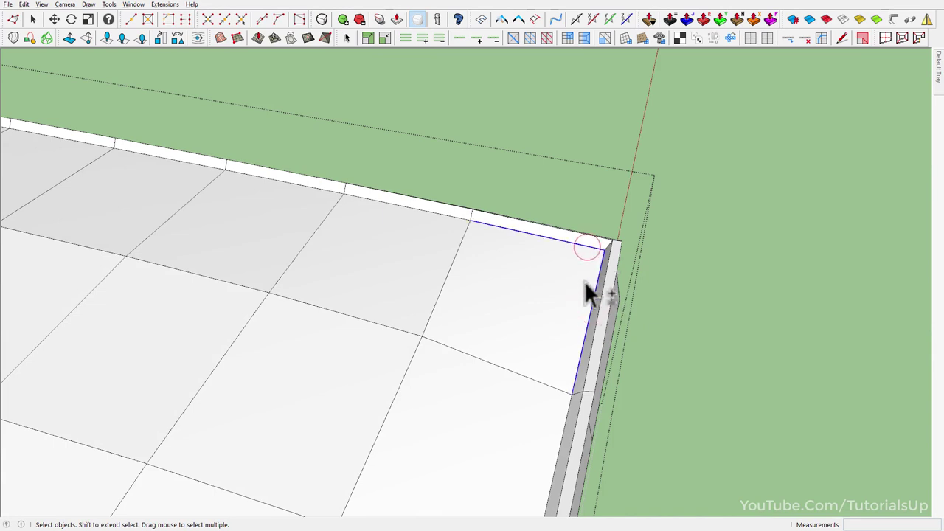
pyautogui.moveTo(590, 293); pyautogui.dragTo(558, 329, button='middle')
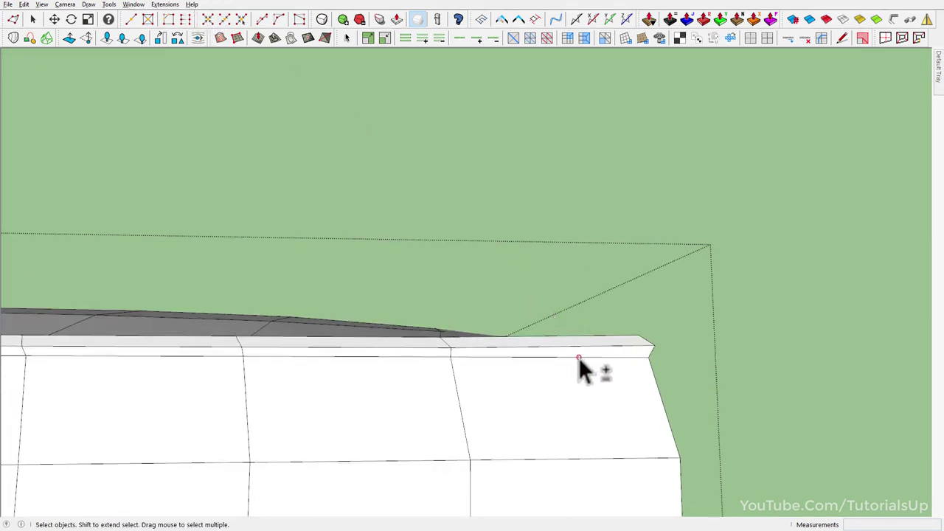
# Step: Select the cushion's top perimeter edges: both long top edges and the short corner edge
pyautogui.keyDown('shift'); pyautogui.click(578, 357); pyautogui.keyUp('shift')
pyautogui.moveTo(637, 358)
pyautogui.mouseDown(button='middle')
pyautogui.moveTo(458, 358)
pyautogui.moveTo(474, 512)
pyautogui.moveTo(683, 375)
pyautogui.mouseUp(button='middle')
pyautogui.scroll(-3, 583, 260)
pyautogui.moveTo(582, 261); pyautogui.dragTo(441, 215, button='middle')
pyautogui.scroll(3, 432, 79)
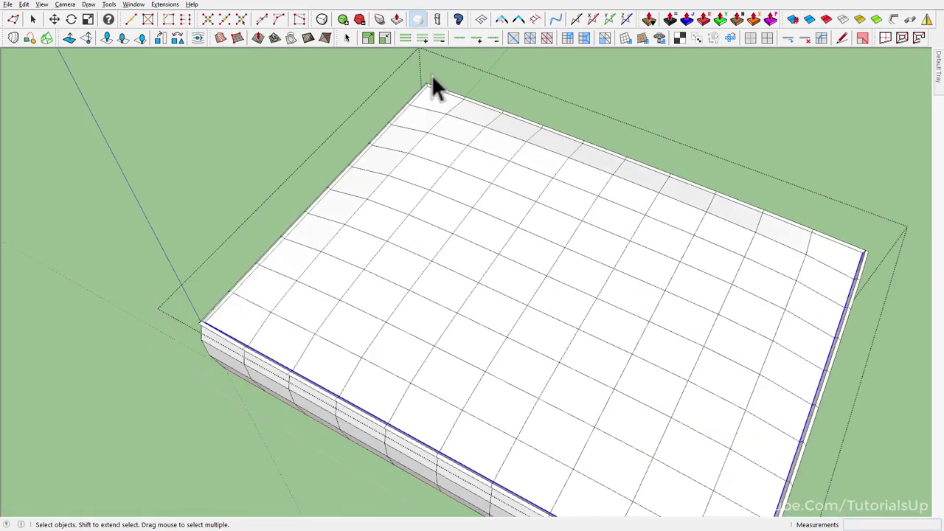
pyautogui.scroll(3, 421, 111)
pyautogui.keyDown('shift'); pyautogui.click(411, 104); pyautogui.keyUp('shift')
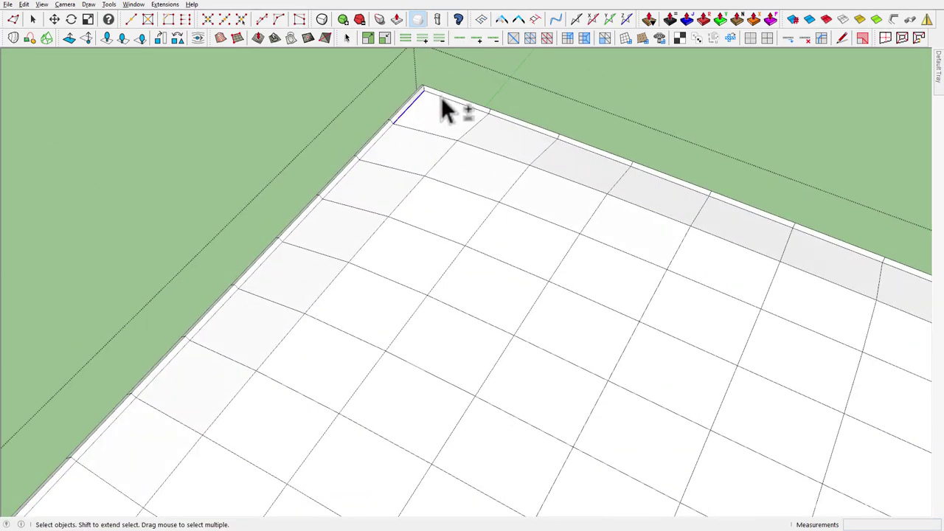
pyautogui.keyDown('shift'); pyautogui.click(441, 96); pyautogui.keyUp('shift')
pyautogui.scroll(-5, 441, 97)
pyautogui.moveTo(433, 255)
pyautogui.mouseDown(button='middle')
pyautogui.moveTo(728, 16)
pyautogui.moveTo(255, 158)
pyautogui.mouseUp(button='middle')
pyautogui.scroll(-2, 255, 158)
pyautogui.scroll(2, 417, 428)
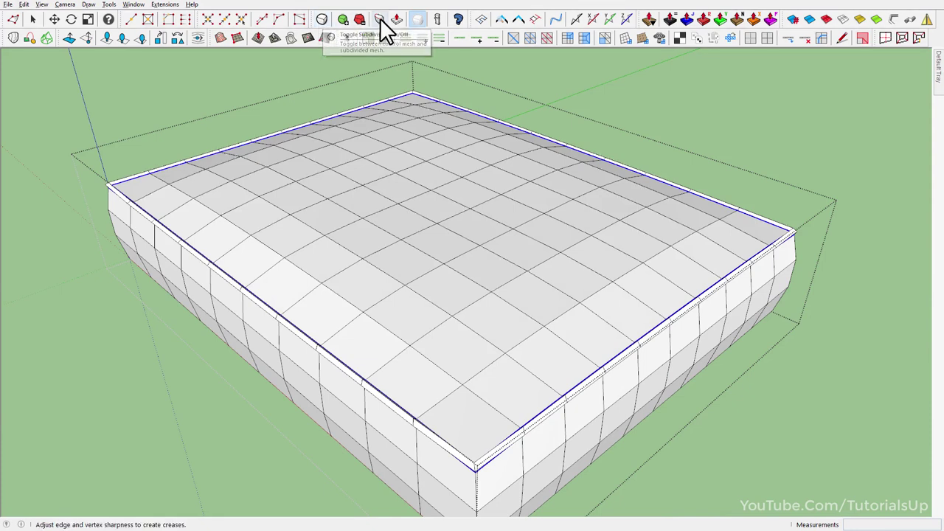
# Step: Raise the selected edges' crease sharpness from 0.29 to 1.00 with SubD Crease
pyautogui.click(380, 18)
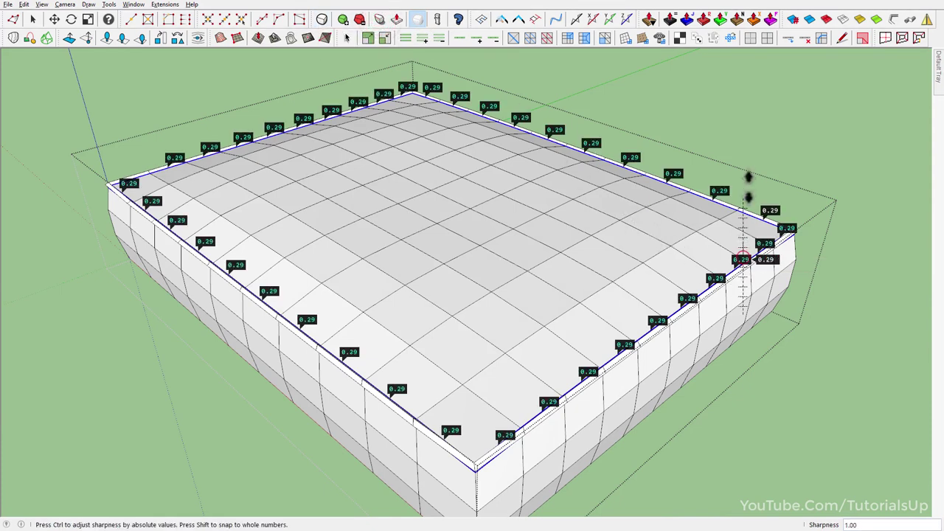
pyautogui.moveTo(748, 187); pyautogui.dragTo(747, 94)
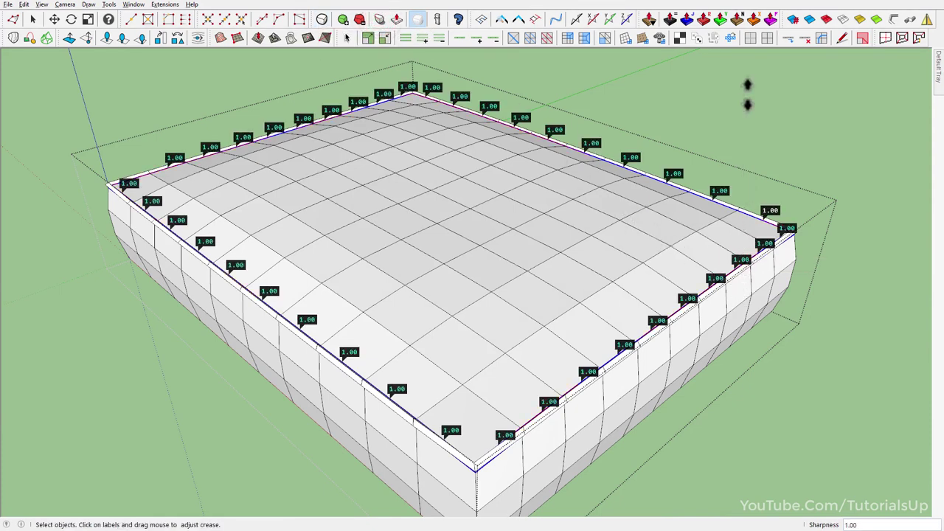
pyautogui.press('space')
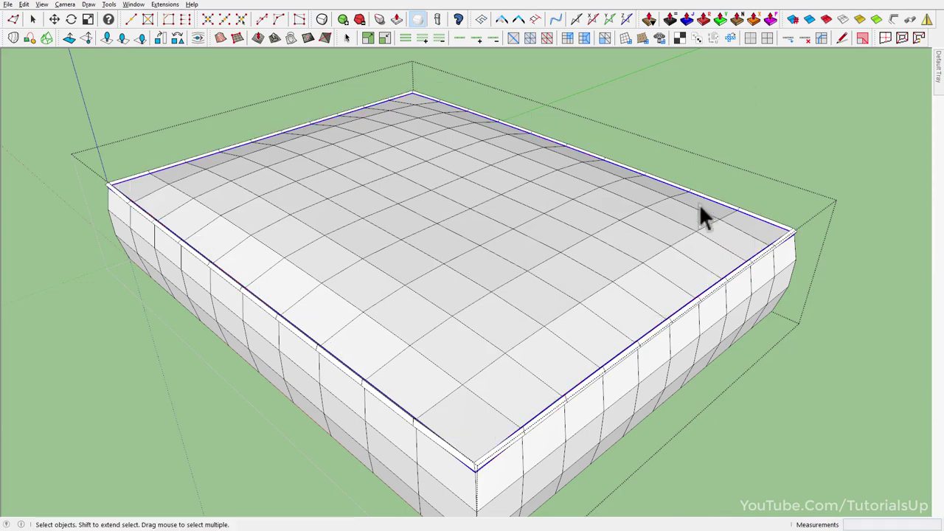
pyautogui.moveTo(702, 211)
pyautogui.mouseDown(button='middle')
pyautogui.moveTo(565, 310)
pyautogui.moveTo(745, 195)
pyautogui.moveTo(742, 253)
pyautogui.moveTo(716, 283)
pyautogui.moveTo(689, 282)
pyautogui.moveTo(635, 360)
pyautogui.mouseUp(button='middle')
# Step: Preview the seat cushion smoothed and increase its subdivision level
pyautogui.scroll(-5, 635, 360)
pyautogui.press('Escape')
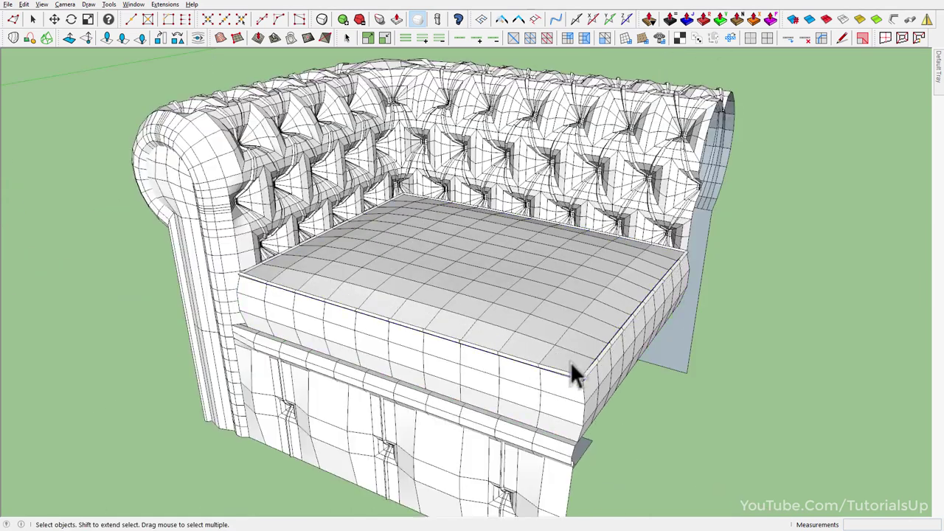
pyautogui.scroll(3, 572, 358)
pyautogui.click(574, 355)
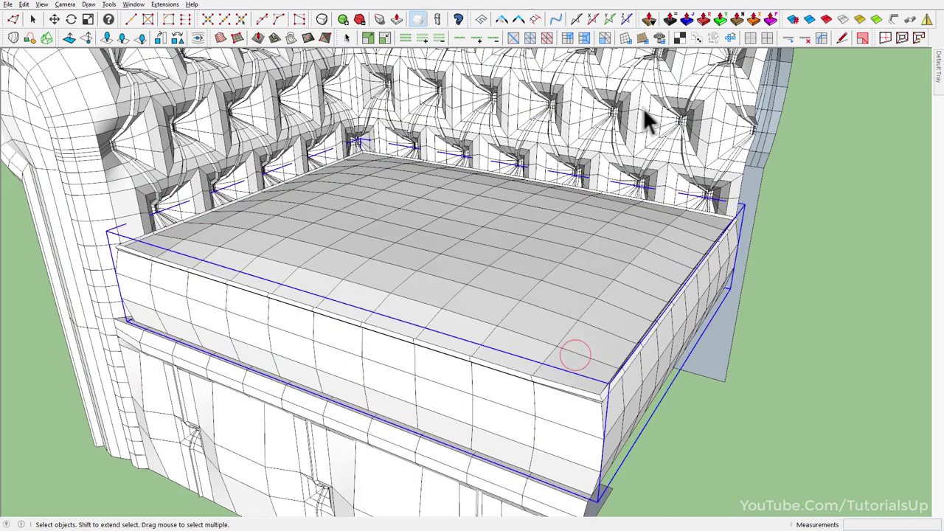
pyautogui.click(322, 20)
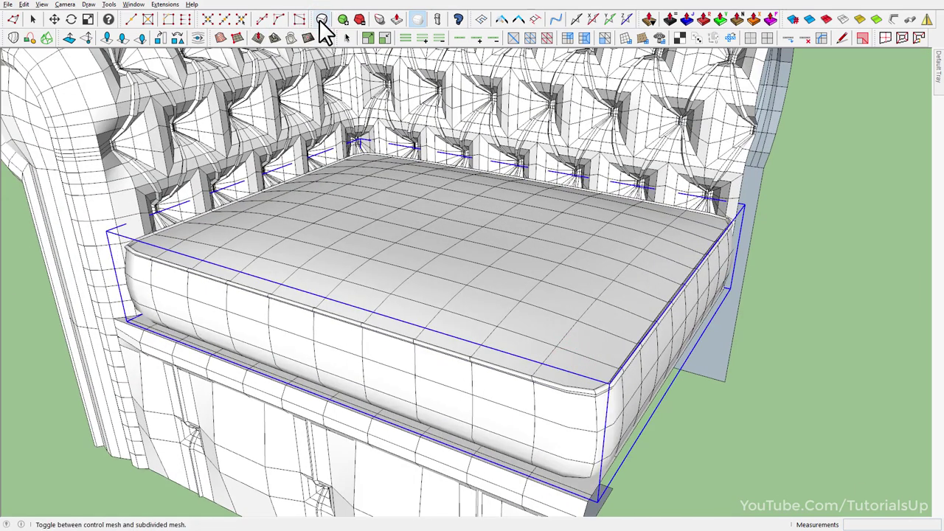
pyautogui.moveTo(482, 365)
pyautogui.mouseDown(button='middle')
pyautogui.moveTo(501, 354)
pyautogui.moveTo(557, 358)
pyautogui.mouseUp(button='middle')
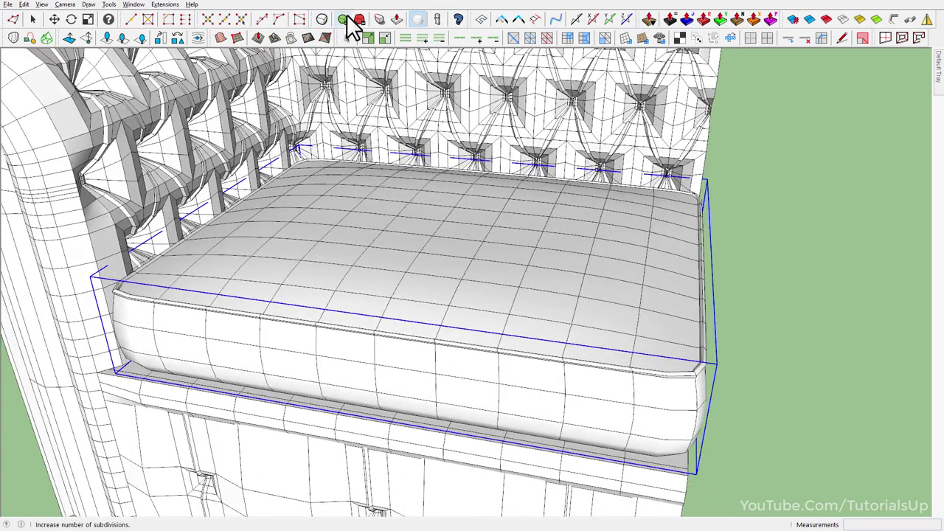
pyautogui.click(343, 20)
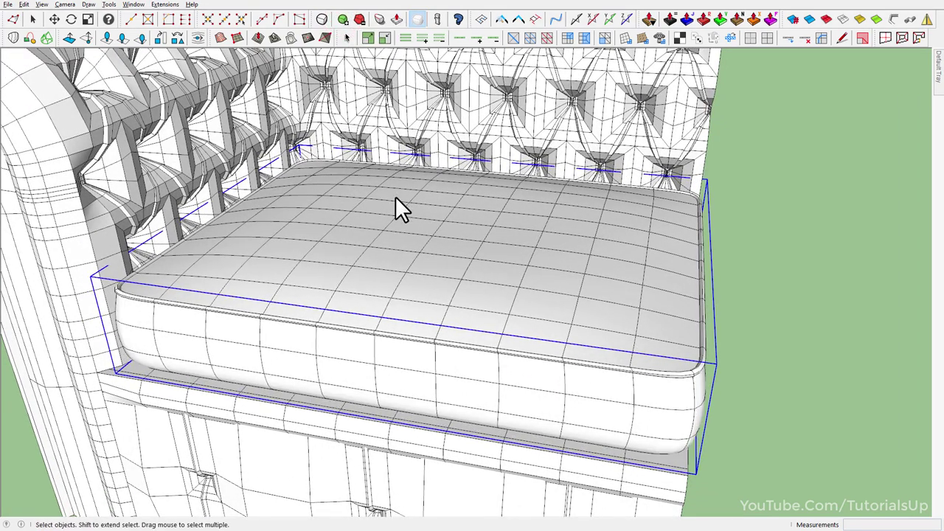
pyautogui.moveTo(595, 341); pyautogui.dragTo(734, 343, button='middle')
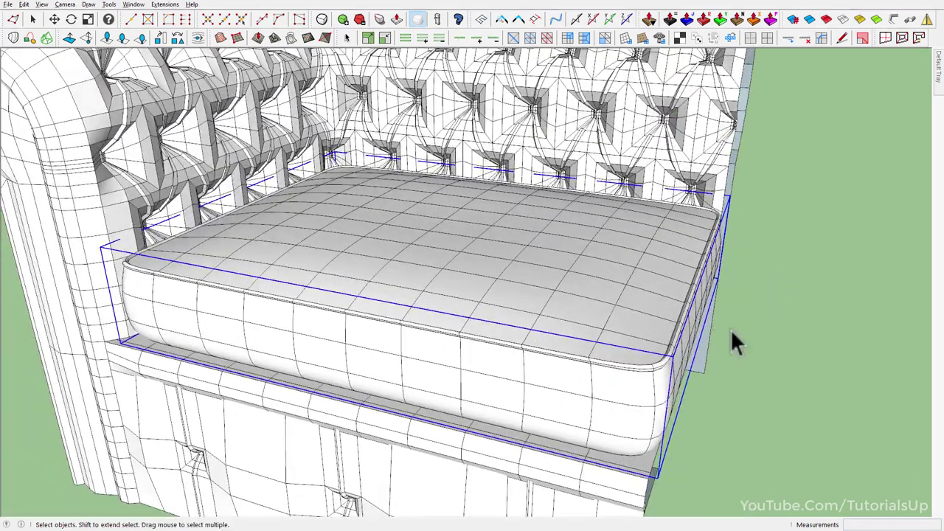
pyautogui.click(743, 329)
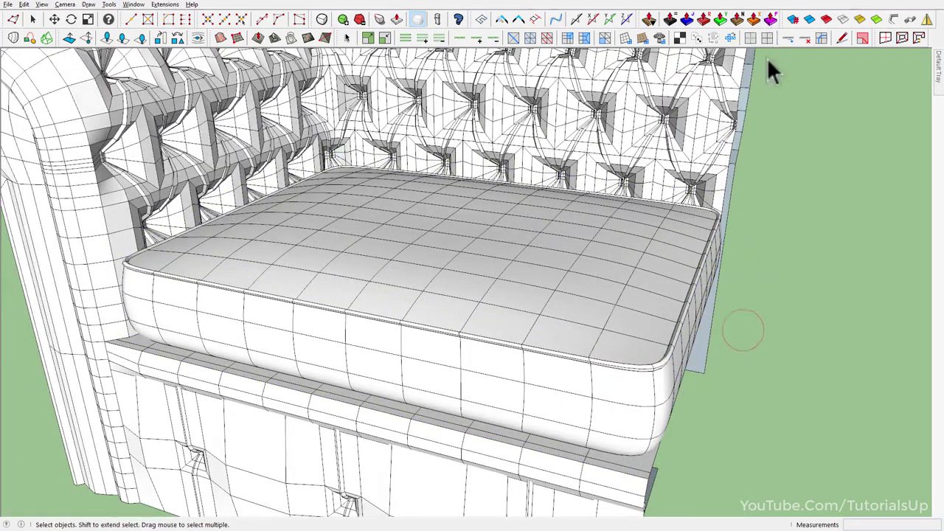
# Step: Hide and then re-show edges, toggle the smooth preview, and open the cushion alone for editing
pyautogui.click(419, 18)
pyautogui.moveTo(519, 256)
pyautogui.mouseDown(button='middle')
pyautogui.moveTo(582, 194)
pyautogui.moveTo(491, 161)
pyautogui.moveTo(400, 185)
pyautogui.moveTo(410, 280)
pyautogui.moveTo(333, 307)
pyautogui.moveTo(408, 273)
pyautogui.moveTo(443, 277)
pyautogui.mouseUp(button='middle')
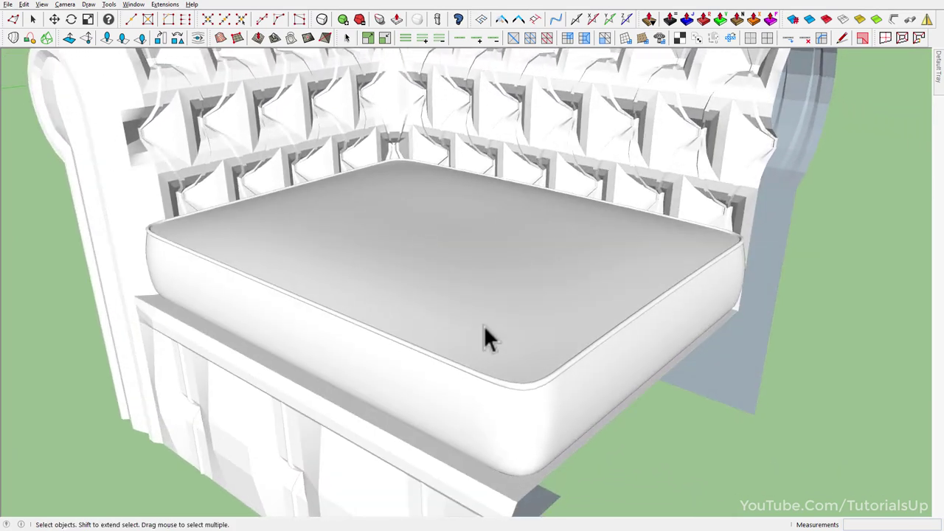
pyautogui.click(484, 325)
pyautogui.scroll(-1, 422, 214)
pyautogui.click(322, 19)
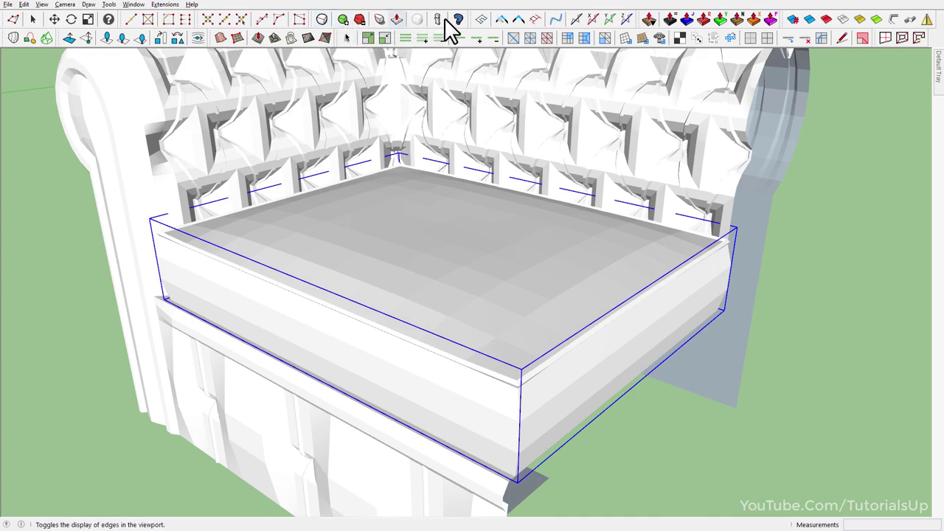
pyautogui.click(422, 21)
pyautogui.moveTo(482, 221); pyautogui.dragTo(498, 188, button='middle')
pyautogui.scroll(-5, 509, 354)
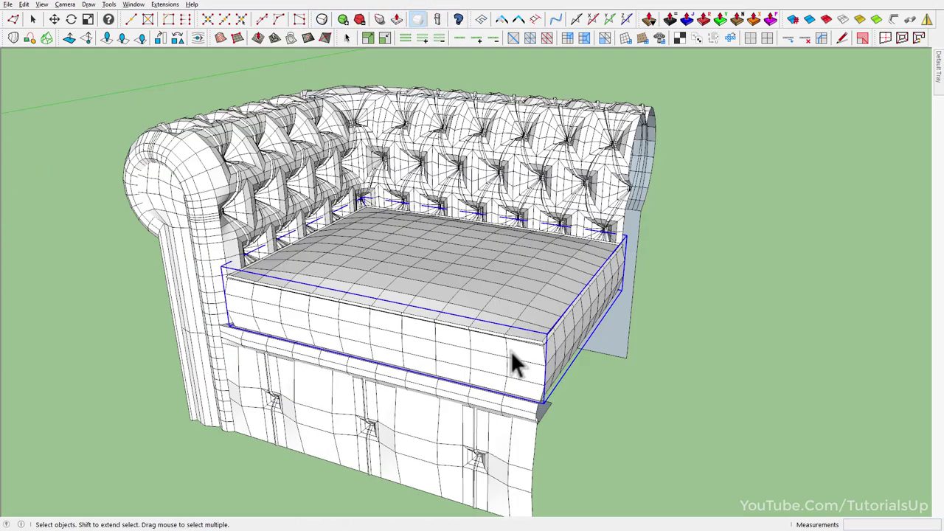
pyautogui.doubleClick(510, 353)
# Step: Add a horizontal loop around the cushion and delete its lower half in Front view
pyautogui.moveTo(509, 356); pyautogui.dragTo(509, 361, button='middle')
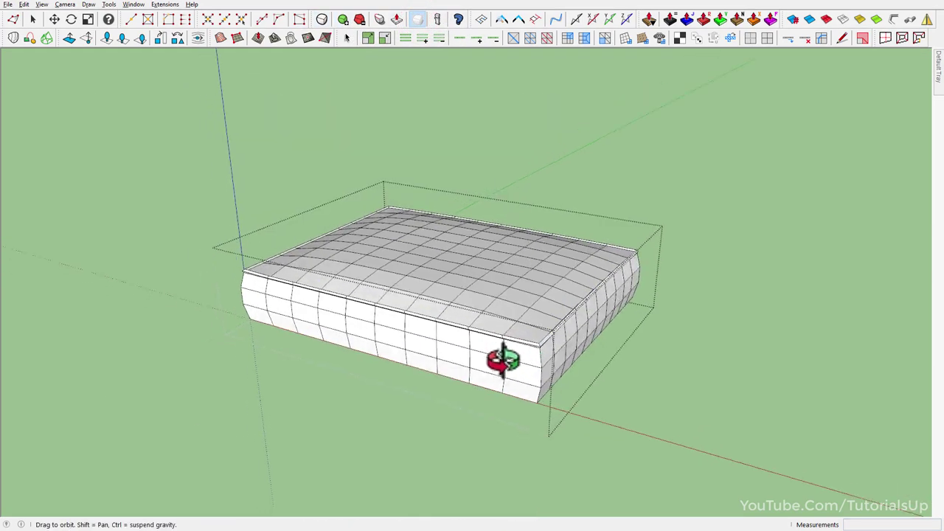
pyautogui.scroll(2, 504, 372)
pyautogui.click(501, 372)
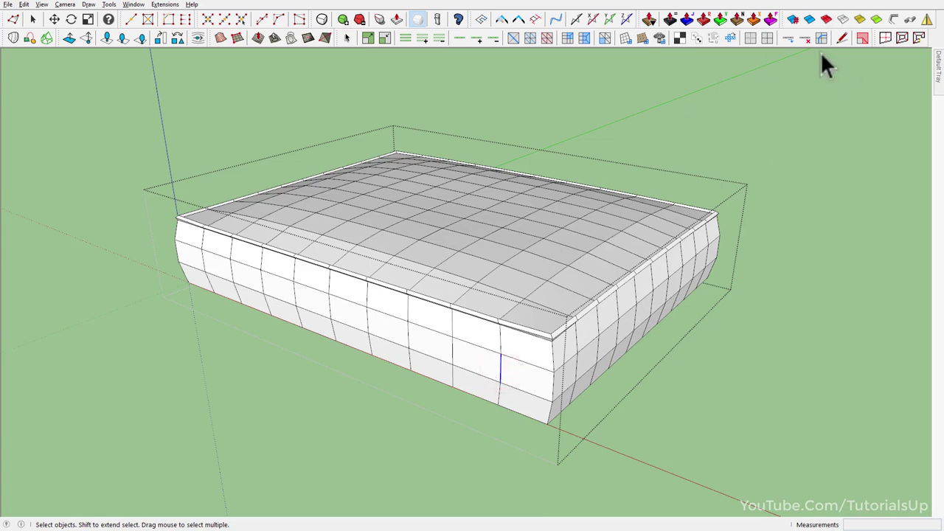
pyautogui.click(781, 42)
pyautogui.moveTo(780, 46); pyautogui.dragTo(737, 199, button='middle')
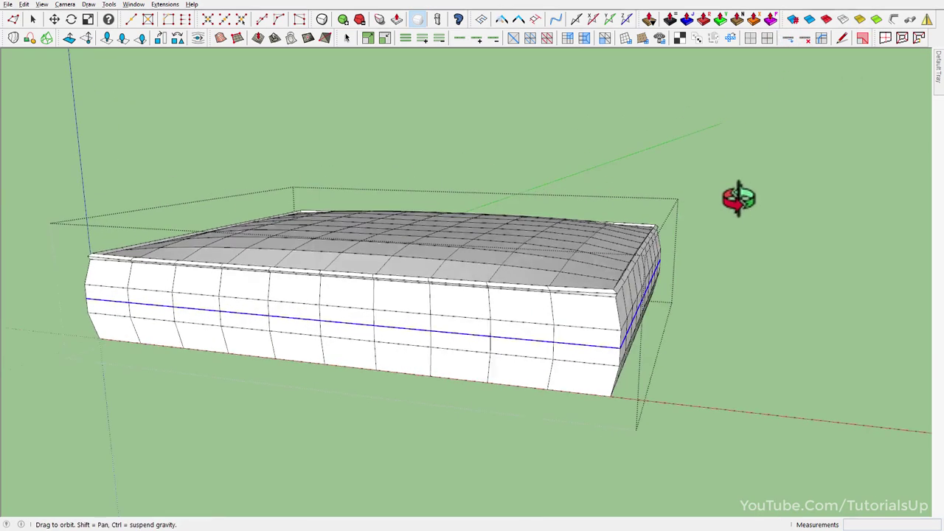
pyautogui.press('f')
pyautogui.scroll(1, 634, 361)
pyautogui.scroll(-2, 267, 354)
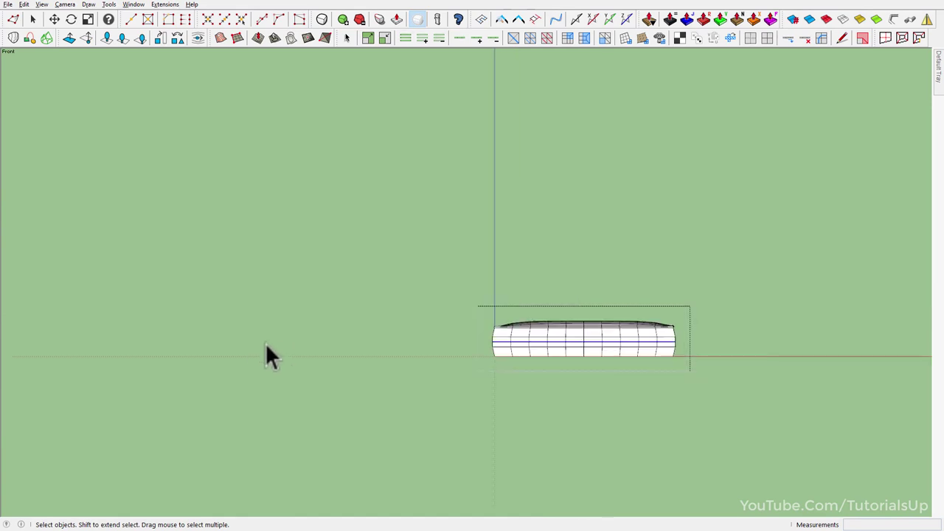
pyautogui.scroll(3, 627, 402)
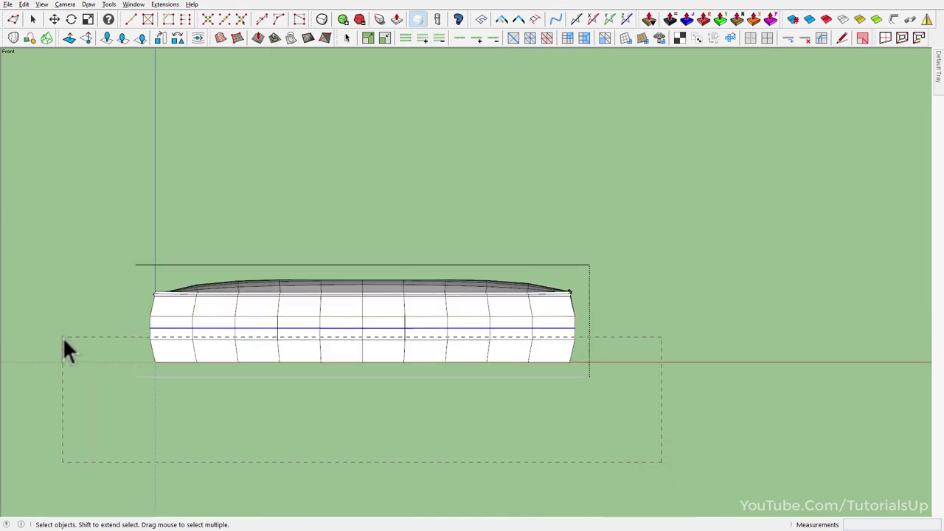
pyautogui.press('Delete')
pyautogui.moveTo(66, 337); pyautogui.dragTo(871, 399)
pyautogui.scroll(1, 162, 317)
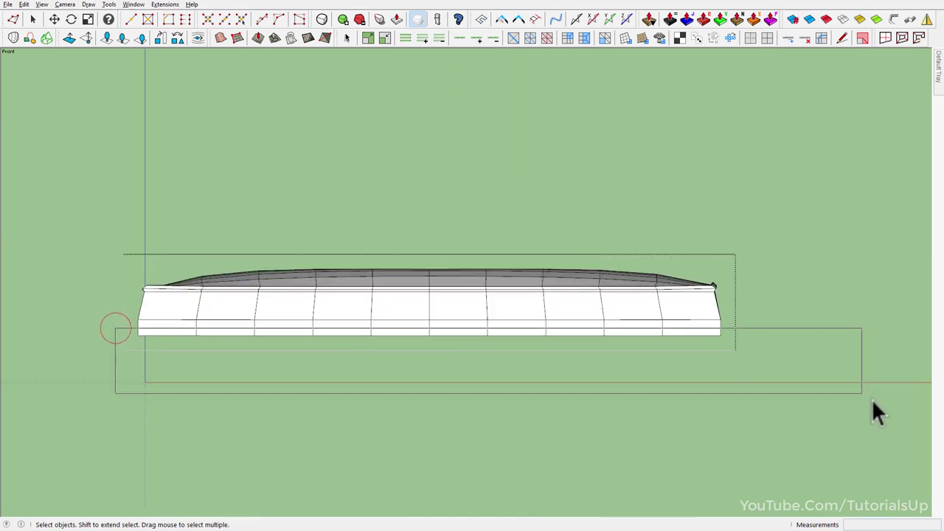
# Step: Flatten the cushion's bottom vertices with Vertex Tools
pyautogui.press('v')
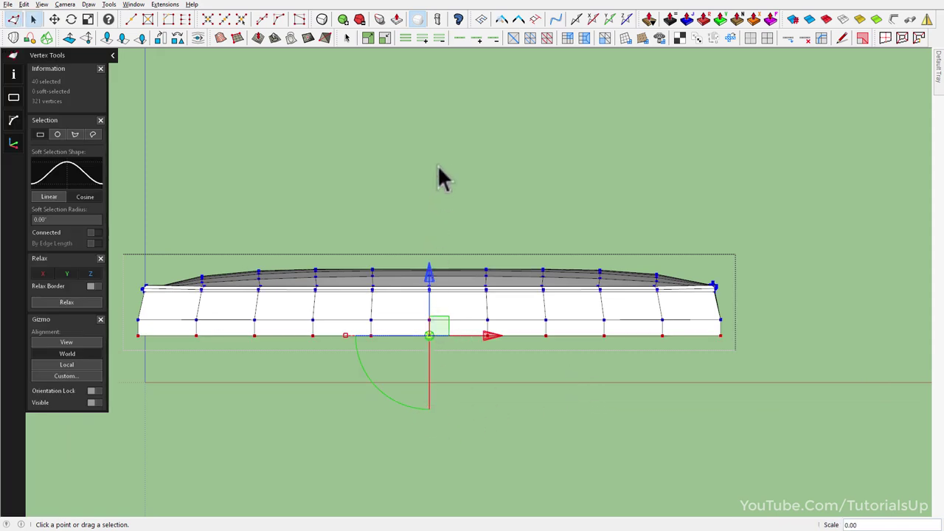
pyautogui.press('space')
pyautogui.scroll(-2, 560, 288)
pyautogui.moveTo(619, 295)
pyautogui.mouseDown(button='middle')
pyautogui.moveTo(497, 376)
pyautogui.moveTo(486, 316)
pyautogui.mouseUp(button='middle')
pyautogui.scroll(5, 488, 306)
# Step: Mirror the whole cushion downward along the red axis and remove the middle seam loop
pyautogui.tripleClick(550, 337)
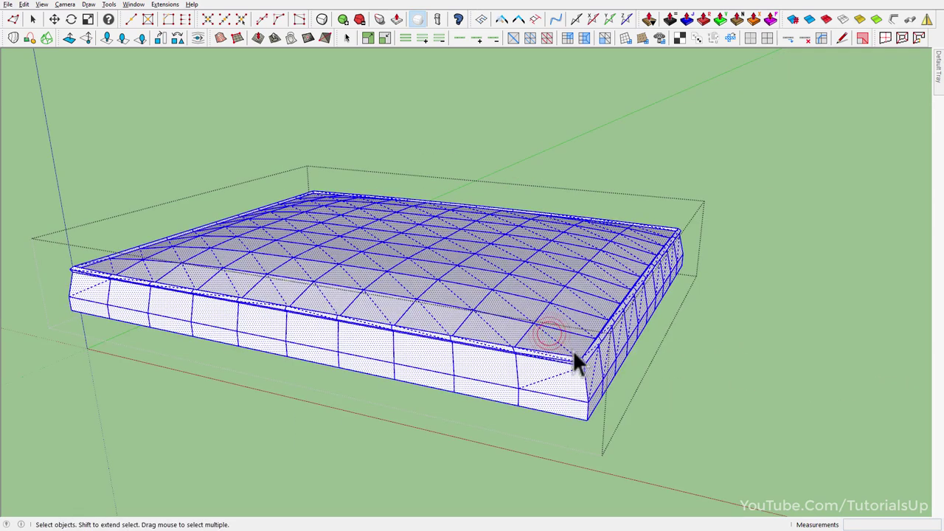
pyautogui.moveTo(573, 354); pyautogui.dragTo(577, 419, button='middle')
pyautogui.click(586, 415)
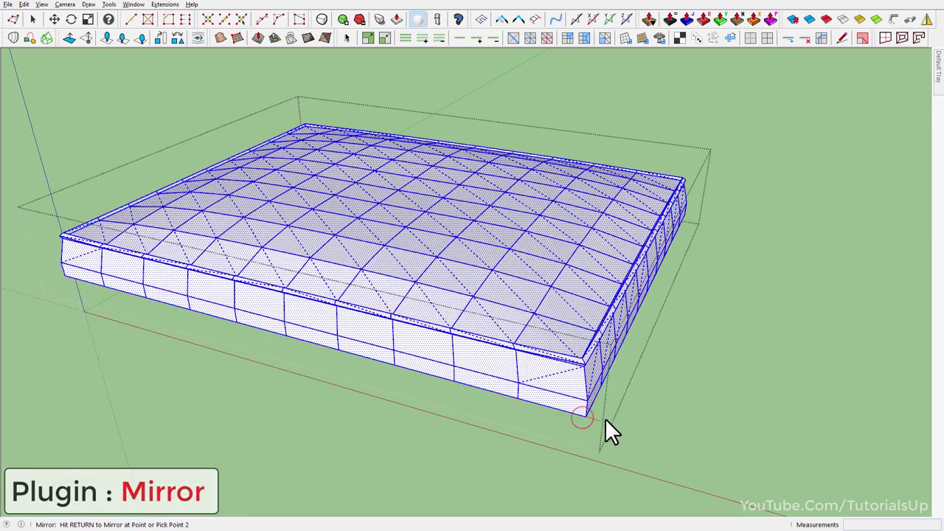
pyautogui.click(642, 435)
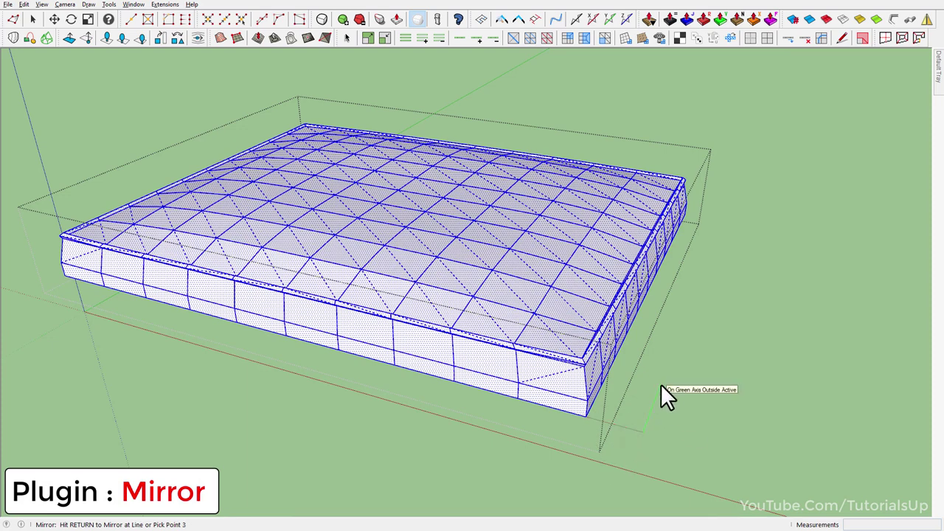
pyautogui.press('Return')
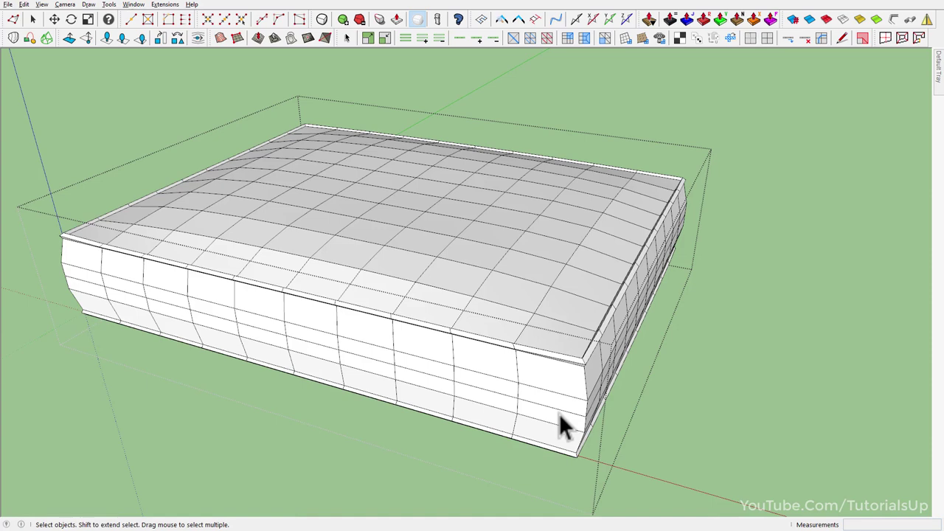
pyautogui.click(559, 408)
pyautogui.click(806, 39)
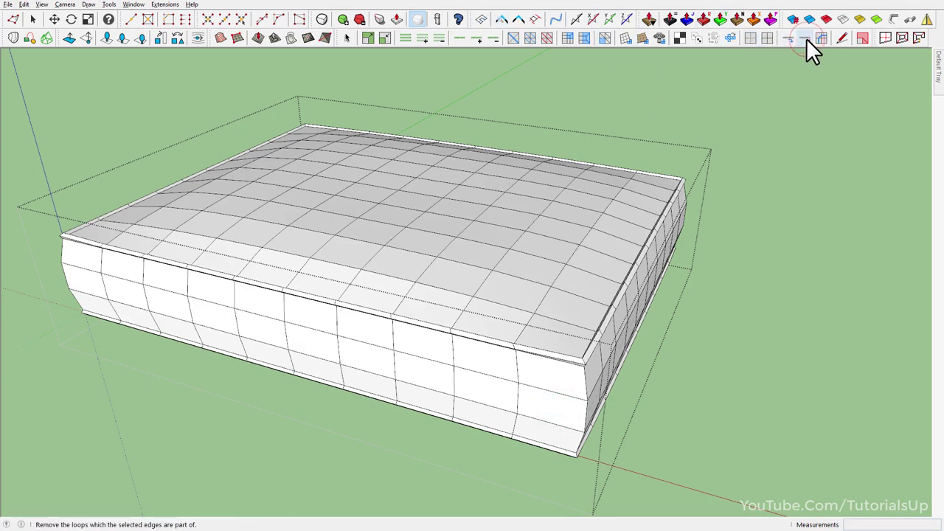
pyautogui.moveTo(547, 309); pyautogui.dragTo(527, 377, button='middle')
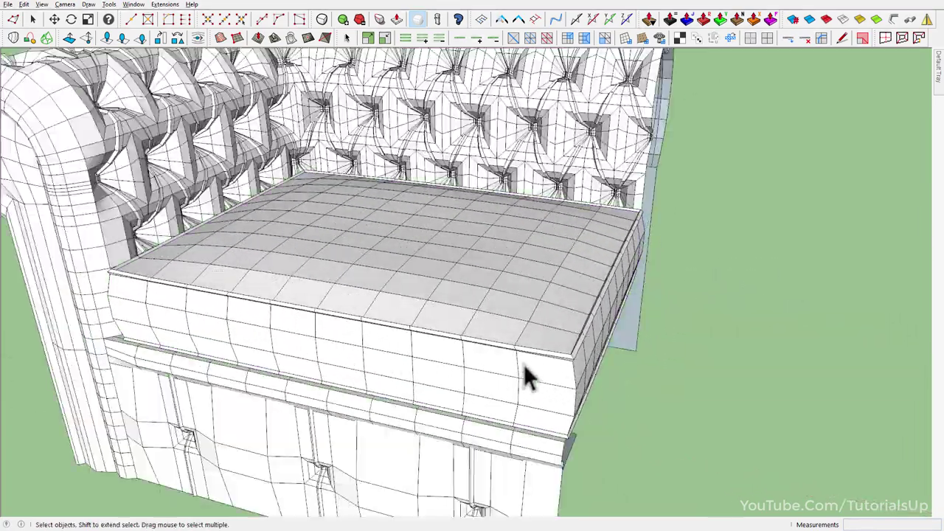
# Step: Move the seat cushion group up about 0.3"
pyautogui.click(472, 337)
pyautogui.moveTo(472, 337)
pyautogui.mouseDown(button='middle')
pyautogui.moveTo(306, 199)
pyautogui.moveTo(302, 162)
pyautogui.moveTo(387, 253)
pyautogui.moveTo(415, 337)
pyautogui.moveTo(459, 354)
pyautogui.moveTo(434, 249)
pyautogui.mouseUp(button='middle')
pyautogui.press('m')
pyautogui.click(406, 297)
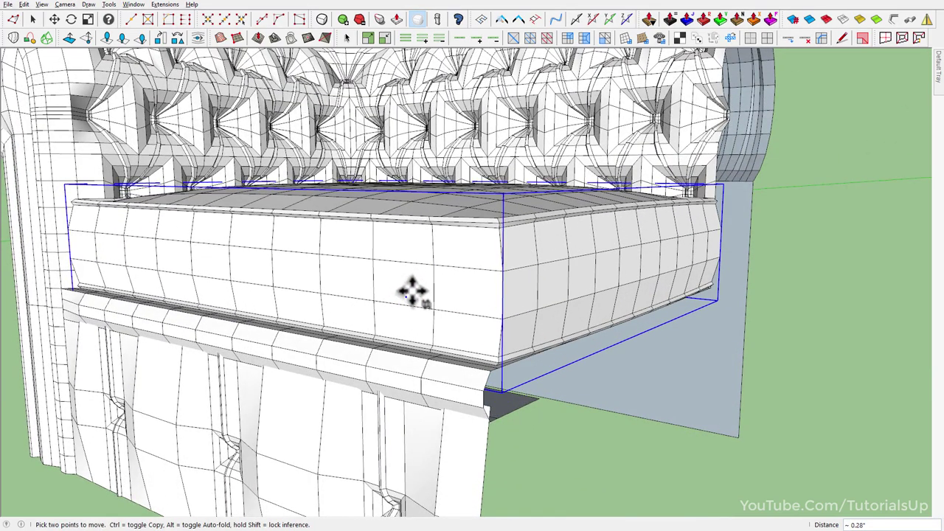
pyautogui.moveTo(407, 291)
pyautogui.mouseDown(button='middle')
pyautogui.moveTo(337, 225)
pyautogui.moveTo(224, 219)
pyautogui.moveTo(381, 251)
pyautogui.mouseUp(button='middle')
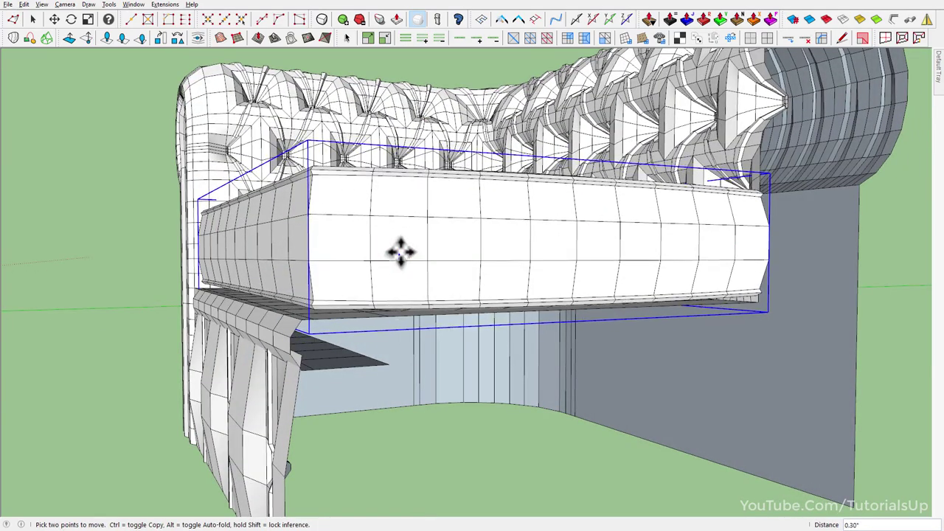
pyautogui.moveTo(396, 253); pyautogui.dragTo(632, 368, button='middle')
pyautogui.scroll(-5, 743, 407)
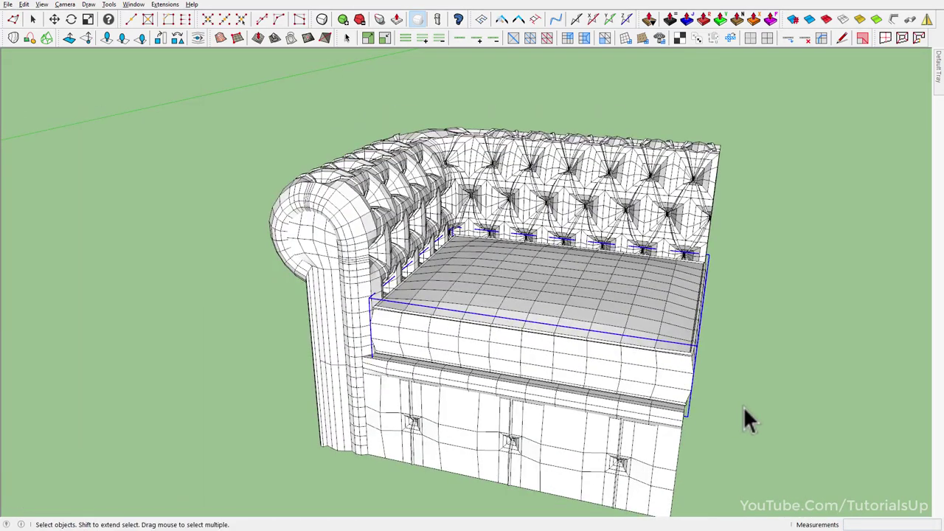
pyautogui.moveTo(743, 406)
pyautogui.mouseDown(button='middle')
pyautogui.moveTo(699, 433)
pyautogui.moveTo(411, 395)
pyautogui.mouseUp(button='middle')
pyautogui.moveTo(682, 384); pyautogui.dragTo(601, 347, button='middle')
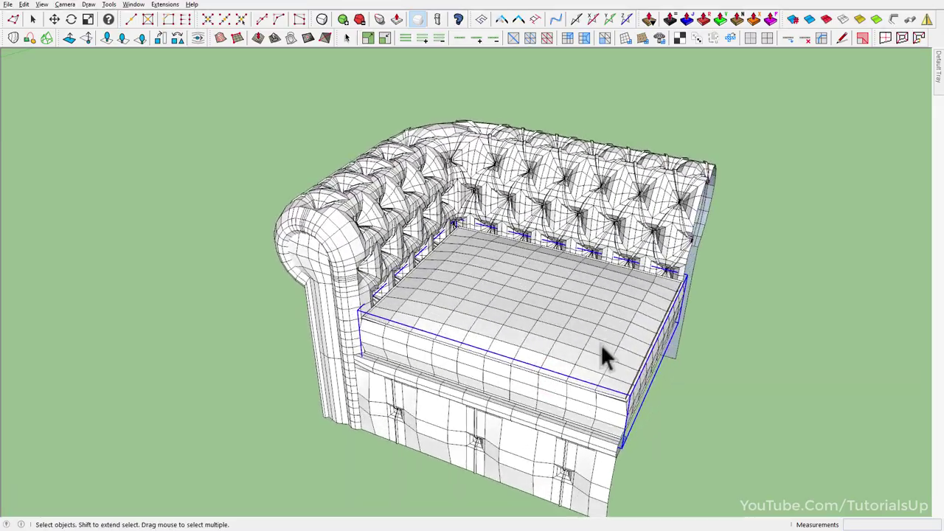
pyautogui.scroll(2, 641, 390)
pyautogui.scroll(3, 707, 439)
pyautogui.moveTo(705, 438)
pyautogui.mouseDown(button='middle')
pyautogui.moveTo(489, 364)
pyautogui.moveTo(670, 317)
pyautogui.moveTo(687, 302)
pyautogui.moveTo(499, 381)
pyautogui.moveTo(526, 391)
pyautogui.moveTo(533, 358)
pyautogui.moveTo(485, 379)
pyautogui.moveTo(645, 361)
pyautogui.mouseUp(button='middle')
# Step: Scale the cushion to 0.98 along red and 1.02 along green
pyautogui.click(526, 391)
pyautogui.press('s')
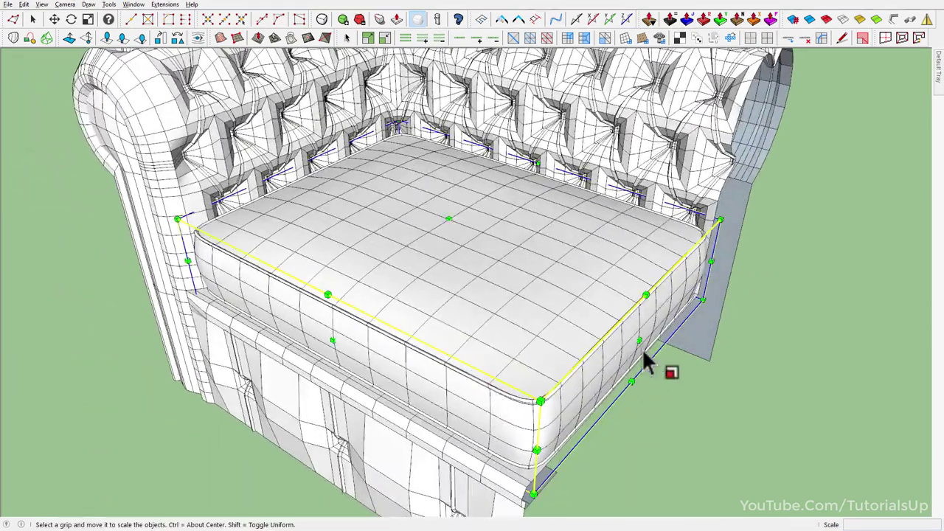
pyautogui.moveTo(638, 339); pyautogui.dragTo(635, 339)
pyautogui.press('space')
pyautogui.moveTo(702, 451)
pyautogui.mouseDown(button='middle')
pyautogui.moveTo(512, 300)
pyautogui.moveTo(597, 292)
pyautogui.moveTo(631, 267)
pyautogui.moveTo(628, 152)
pyautogui.moveTo(238, 305)
pyautogui.moveTo(331, 331)
pyautogui.mouseUp(button='middle')
pyautogui.click(331, 331)
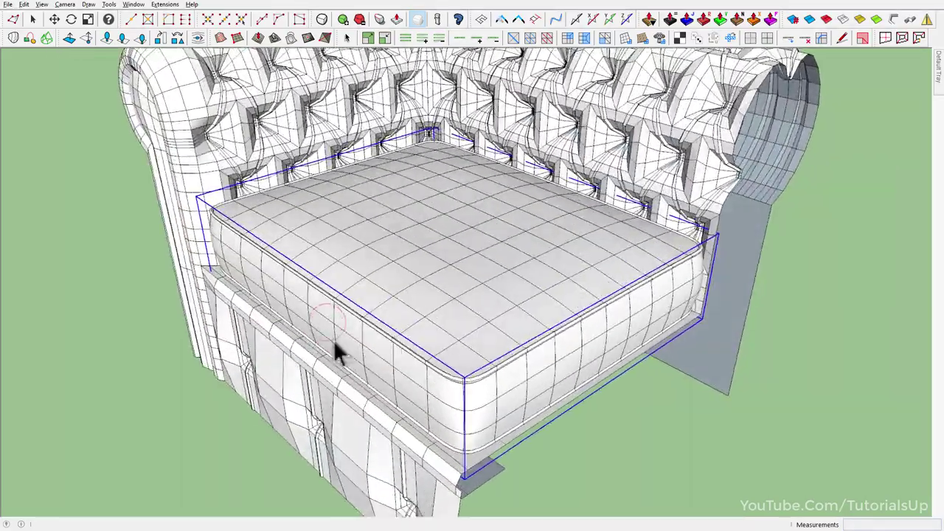
pyautogui.press('s')
pyautogui.moveTo(308, 315); pyautogui.dragTo(302, 318)
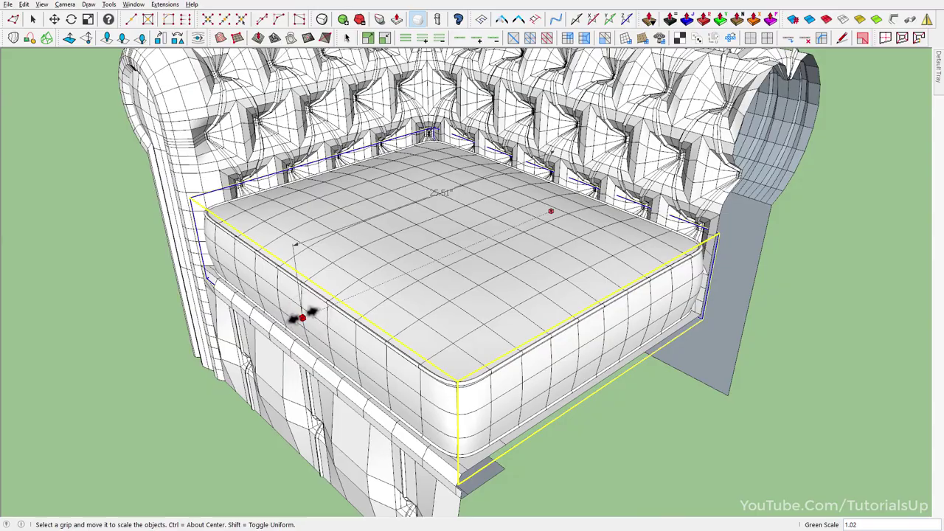
pyautogui.press('space')
# Step: Look down on the resized cushion from a higher angle, then clear the selection
pyautogui.moveTo(590, 454)
pyautogui.mouseDown(button='middle')
pyautogui.moveTo(236, 248)
pyautogui.moveTo(165, 258)
pyautogui.moveTo(344, 432)
pyautogui.mouseUp(button='middle')
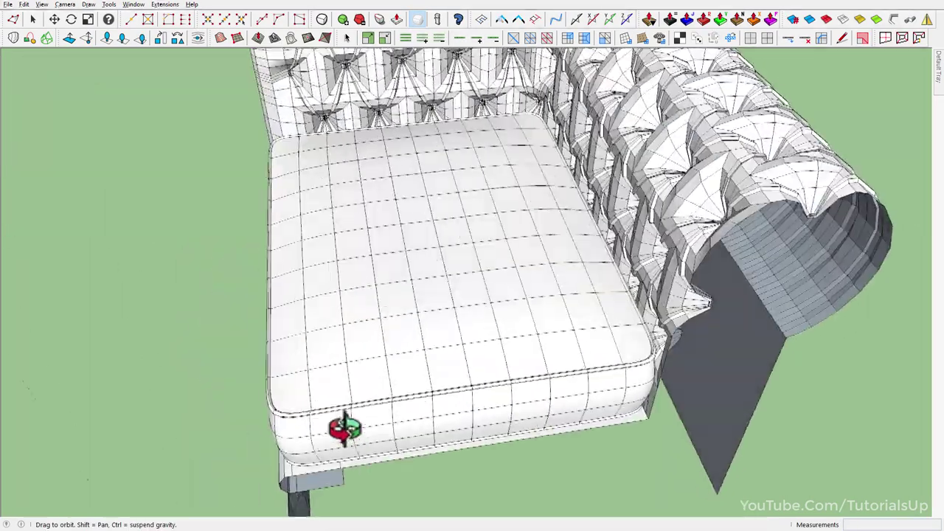
pyautogui.moveTo(344, 331)
pyautogui.mouseDown(button='middle')
pyautogui.moveTo(731, 383)
pyautogui.moveTo(430, 386)
pyautogui.moveTo(464, 467)
pyautogui.moveTo(390, 306)
pyautogui.moveTo(480, 369)
pyautogui.moveTo(398, 146)
pyautogui.moveTo(371, 214)
pyautogui.moveTo(478, 265)
pyautogui.mouseUp(button='middle')
pyautogui.click(477, 265)
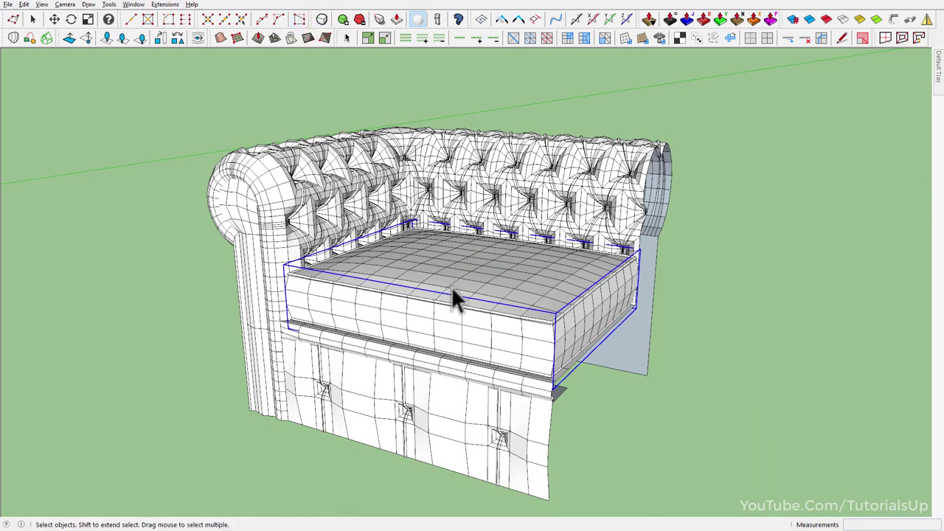
pyautogui.click(621, 383)
pyautogui.scroll(-3, 295, 309)
pyautogui.moveTo(293, 302); pyautogui.dragTo(261, 229, button='middle')
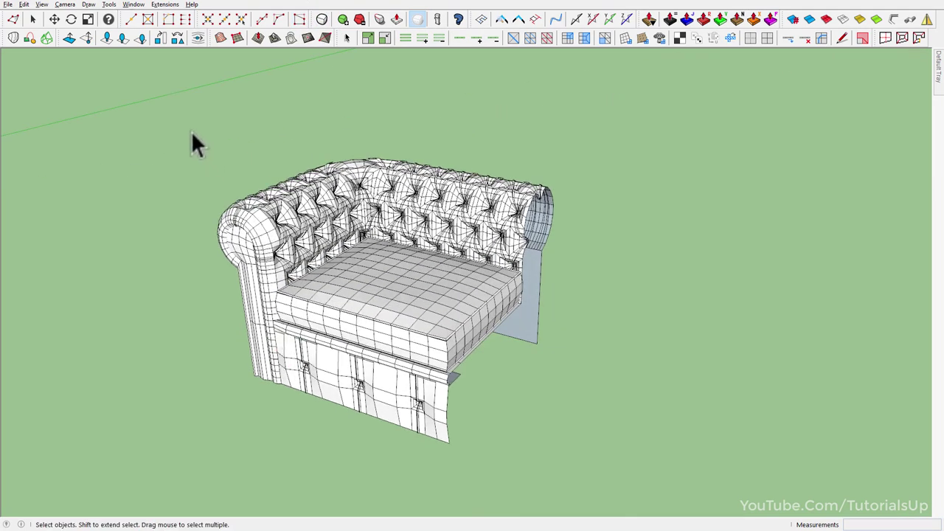
# Step: Turn the whole armchair into a component
pyautogui.moveTo(178, 101); pyautogui.dragTo(634, 484)
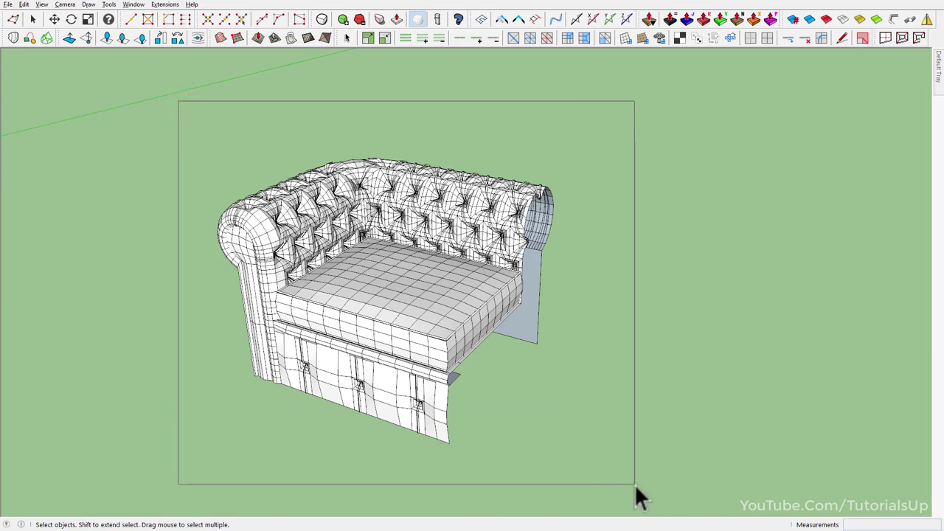
pyautogui.rightClick(409, 295)
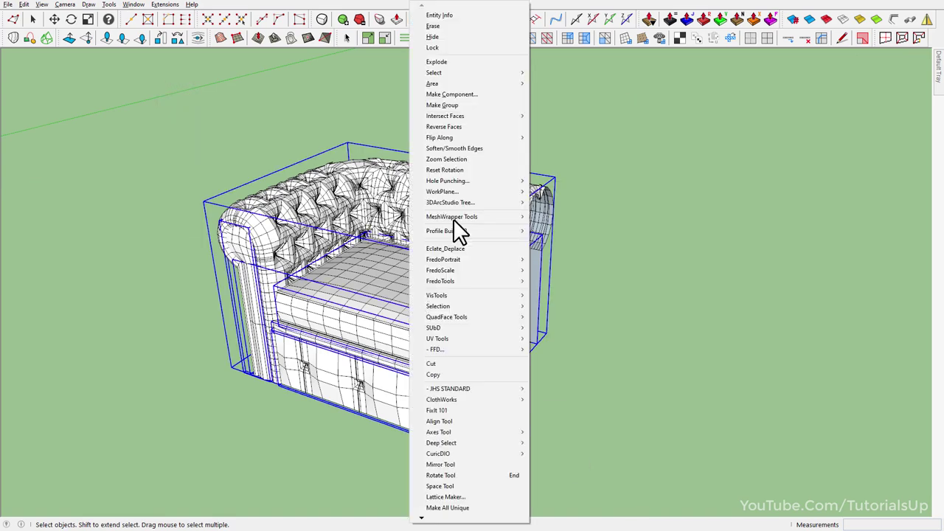
pyautogui.click(492, 92)
pyautogui.click(490, 362)
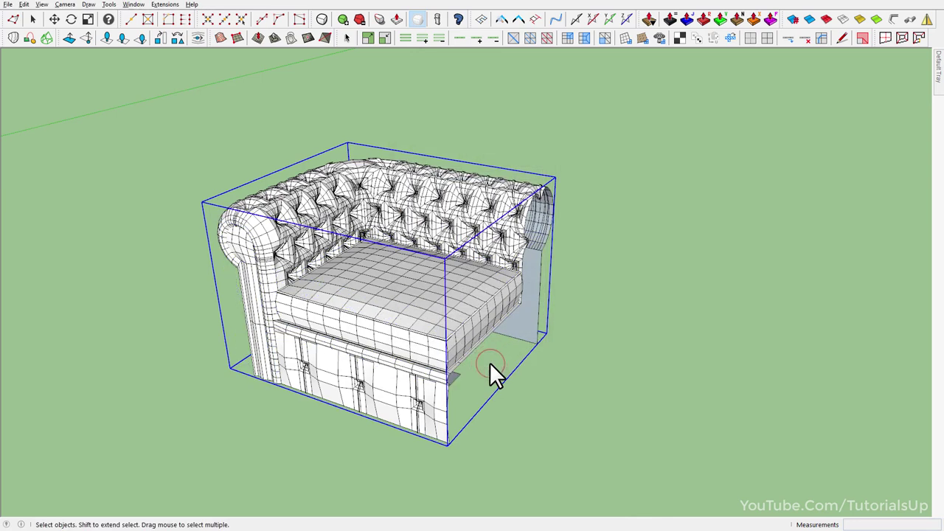
# Step: Mirror the armchair component to form a two-seat sofa
pyautogui.click(926, 22)
pyautogui.click(536, 339)
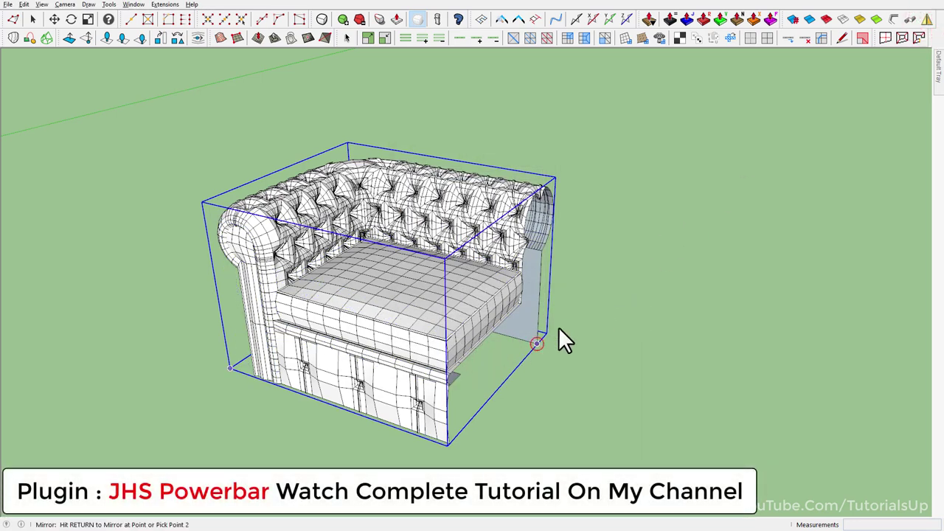
pyautogui.click(583, 307)
pyautogui.click(572, 339)
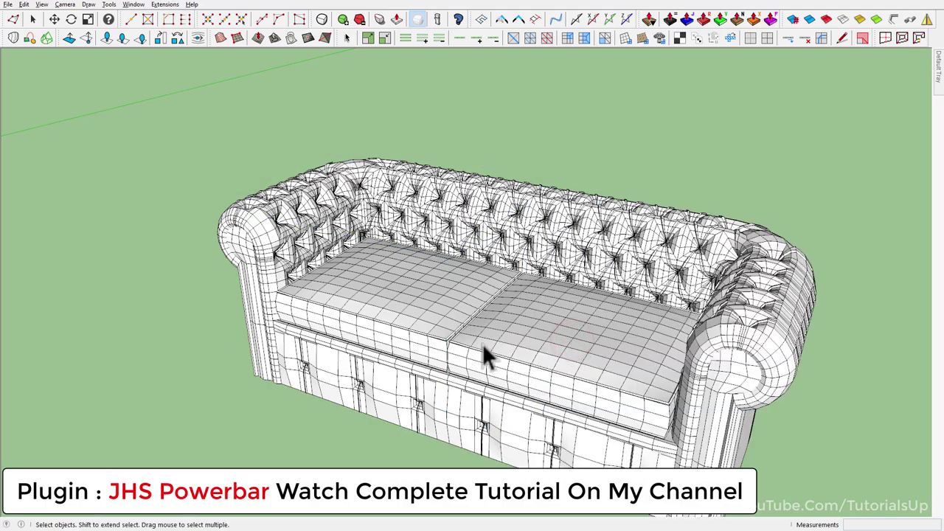
pyautogui.moveTo(482, 344)
pyautogui.mouseDown(button='middle')
pyautogui.moveTo(668, 290)
pyautogui.moveTo(601, 333)
pyautogui.moveTo(376, 330)
pyautogui.moveTo(333, 389)
pyautogui.moveTo(457, 394)
pyautogui.mouseUp(button='middle')
# Step: Inside the left sofa half, switch all parts to the smooth subdivided mesh, then deselect
pyautogui.doubleClick(375, 330)
pyautogui.moveTo(150, 101); pyautogui.dragTo(664, 505)
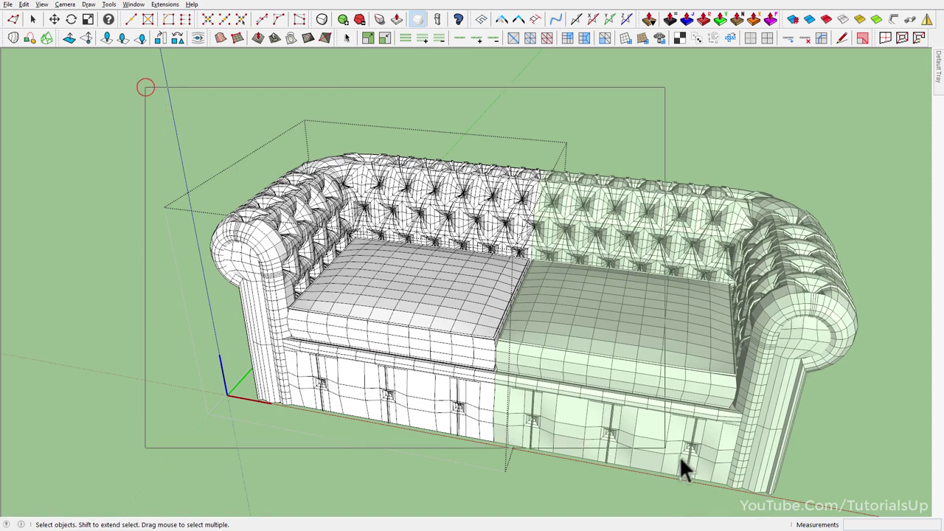
pyautogui.click(323, 18)
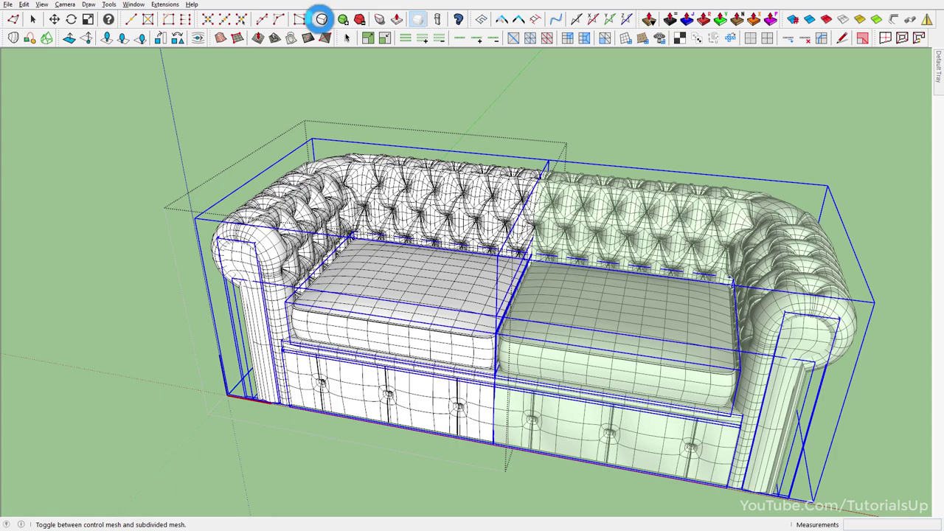
pyautogui.click(401, 89)
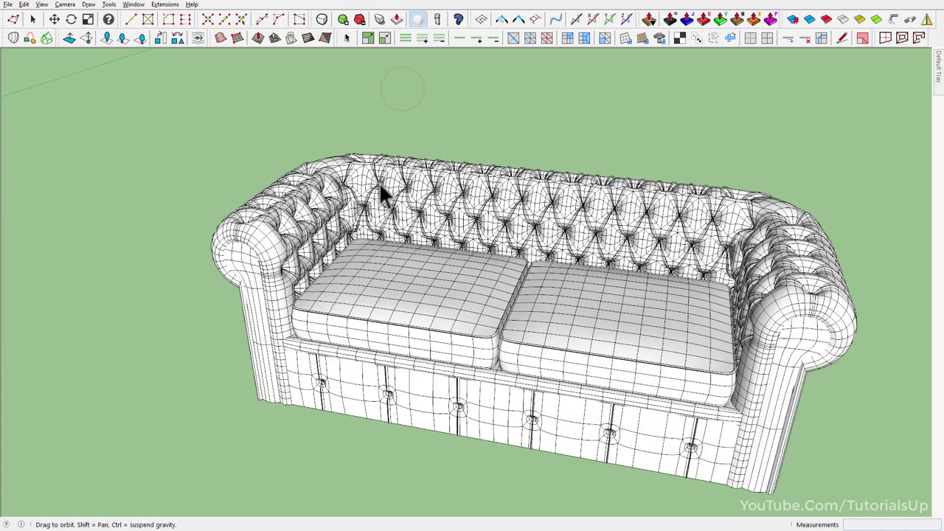
# Step: Orbit and zoom around the sofa front and left arm to inspect the tufting
pyautogui.moveTo(379, 182); pyautogui.dragTo(359, 207, button='middle')
pyautogui.moveTo(642, 353)
pyautogui.mouseDown(button='middle')
pyautogui.moveTo(727, 147)
pyautogui.moveTo(936, 204)
pyautogui.moveTo(621, 196)
pyautogui.moveTo(617, 307)
pyautogui.moveTo(606, 312)
pyautogui.mouseUp(button='middle')
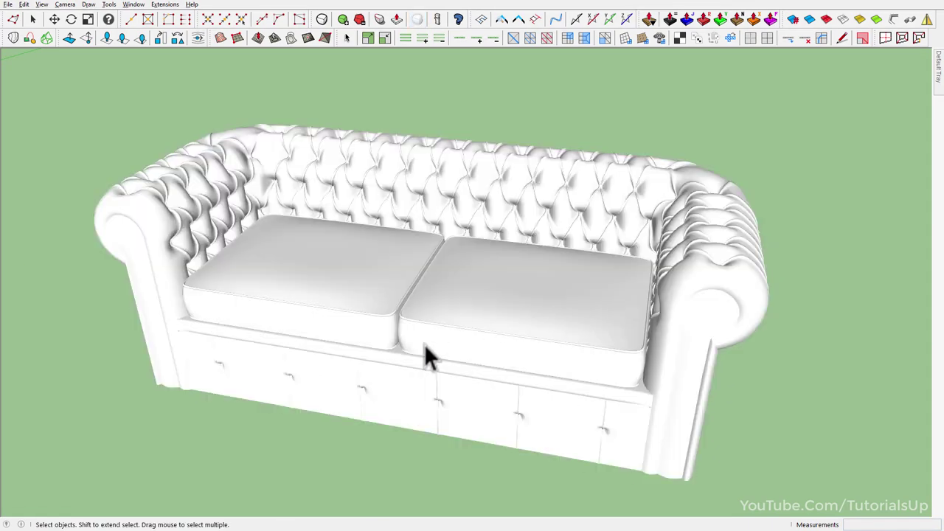
pyautogui.moveTo(427, 357)
pyautogui.mouseDown(button='middle')
pyautogui.moveTo(486, 258)
pyautogui.moveTo(645, 332)
pyautogui.moveTo(857, 303)
pyautogui.moveTo(804, 274)
pyautogui.moveTo(807, 265)
pyautogui.mouseUp(button='middle')
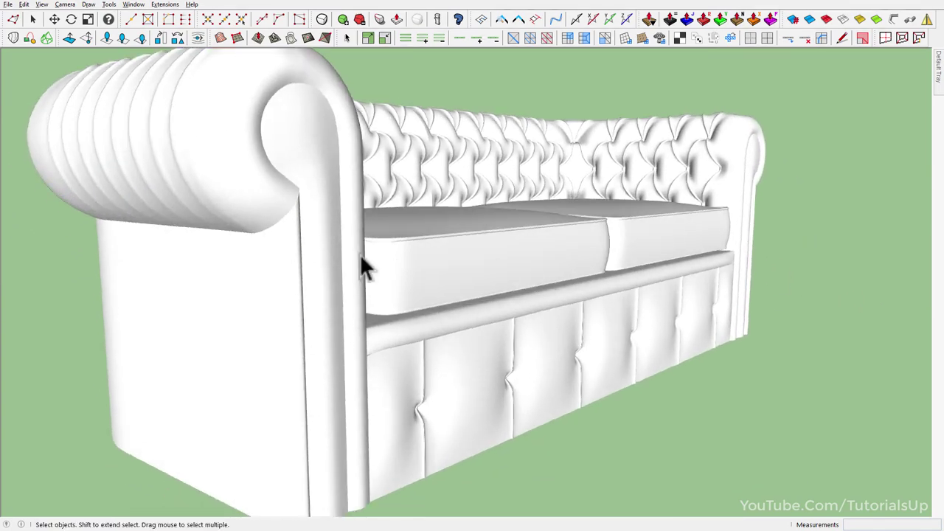
pyautogui.scroll(3, 249, 274)
pyautogui.moveTo(249, 273)
pyautogui.mouseDown(button='middle')
pyautogui.moveTo(317, 196)
pyautogui.moveTo(798, 241)
pyautogui.mouseUp(button='middle')
pyautogui.scroll(-3, 798, 242)
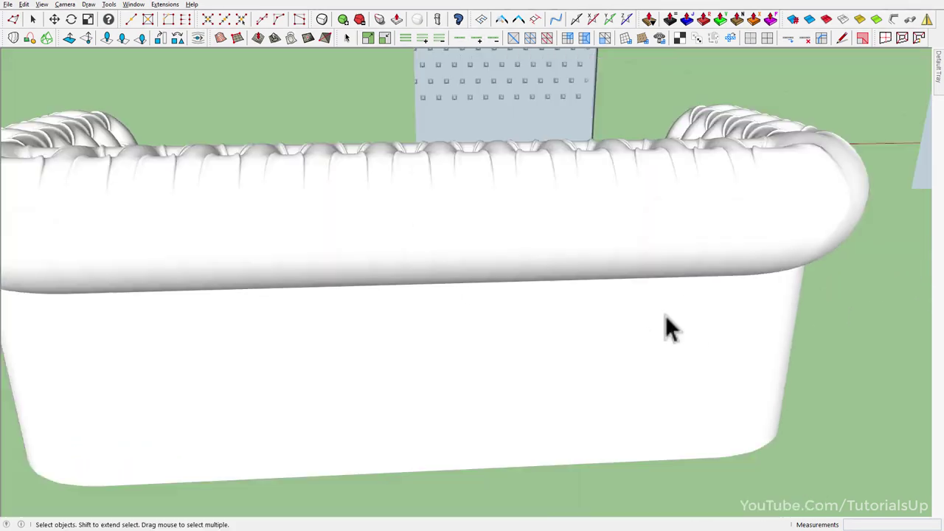
pyautogui.scroll(-3, 666, 327)
pyautogui.moveTo(148, 300); pyautogui.dragTo(880, 362, button='middle')
pyautogui.scroll(3, 662, 264)
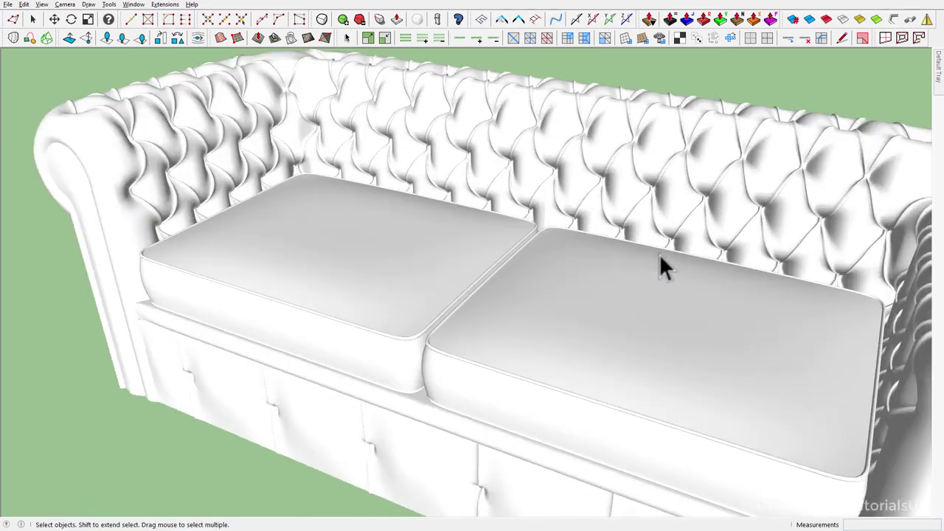
pyautogui.scroll(3, 643, 120)
pyautogui.scroll(2, 622, 116)
# Step: Inspect the tufted back and right arm up close, then select the left seat group
pyautogui.moveTo(622, 115)
pyautogui.mouseDown(button='middle')
pyautogui.moveTo(499, 130)
pyautogui.moveTo(459, 123)
pyautogui.moveTo(508, 185)
pyautogui.moveTo(401, 290)
pyautogui.moveTo(452, 405)
pyautogui.moveTo(449, 362)
pyautogui.moveTo(649, 179)
pyautogui.moveTo(641, 176)
pyautogui.mouseUp(button='middle')
pyautogui.scroll(-2, 413, 289)
pyautogui.scroll(-5, 189, 190)
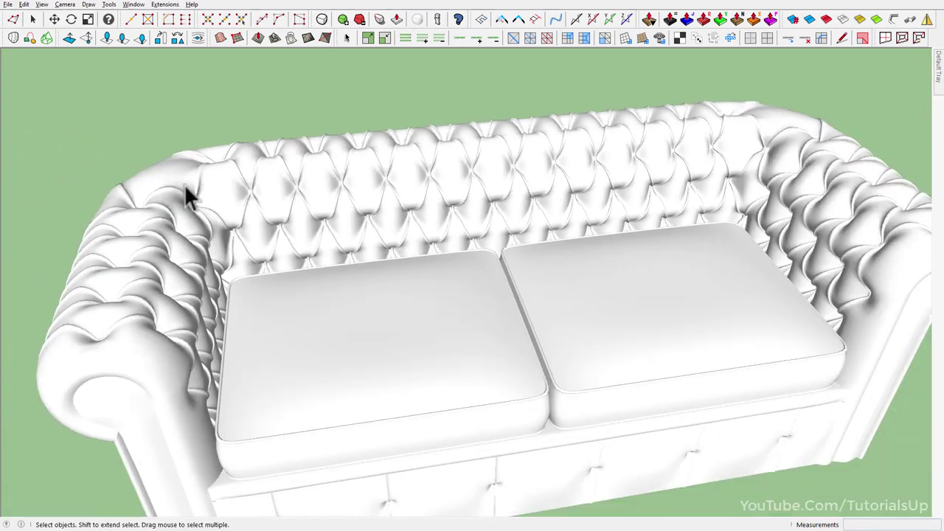
pyautogui.moveTo(189, 190)
pyautogui.mouseDown(button='middle')
pyautogui.moveTo(438, 317)
pyautogui.moveTo(316, 305)
pyautogui.mouseUp(button='middle')
pyautogui.scroll(5, 677, 318)
pyautogui.scroll(2, 677, 319)
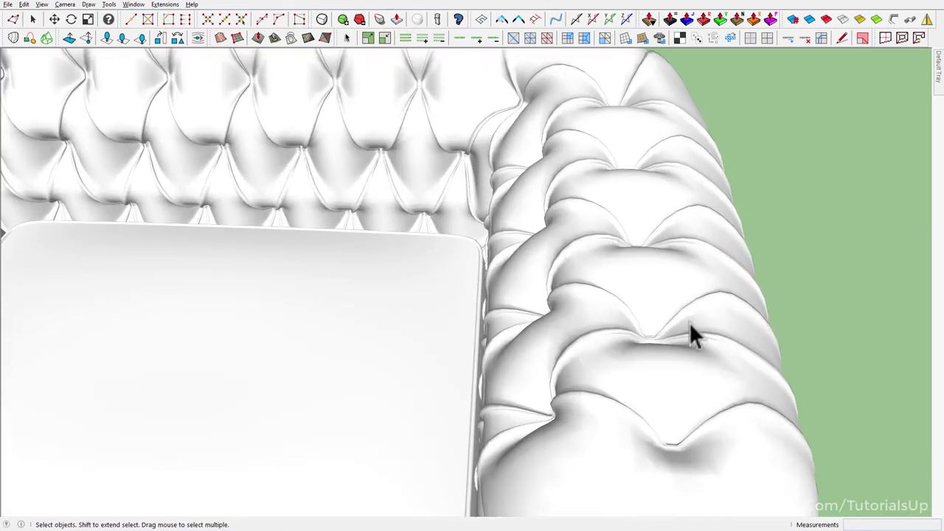
pyautogui.moveTo(689, 331); pyautogui.dragTo(580, 247, button='middle')
pyautogui.scroll(-4, 579, 247)
pyautogui.scroll(-3, 605, 278)
pyautogui.scroll(-1, 750, 349)
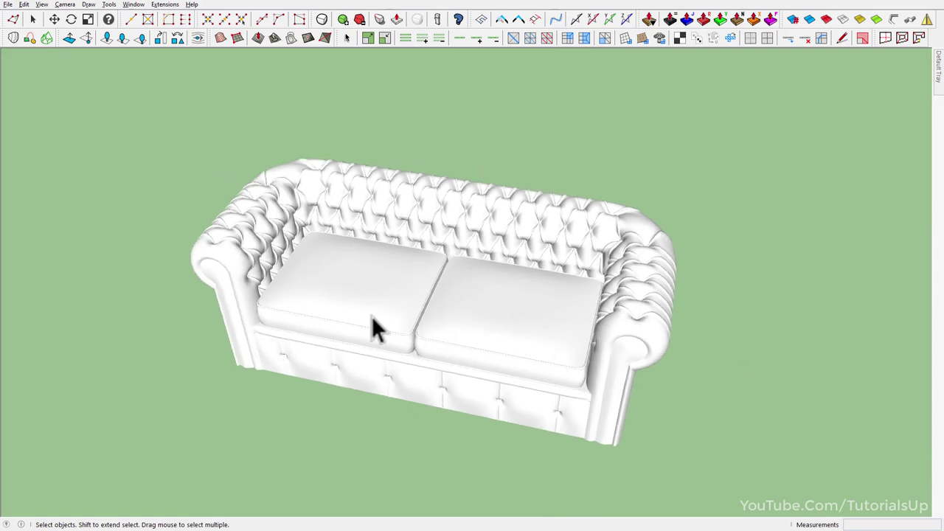
pyautogui.scroll(2, 373, 320)
pyautogui.click(372, 320)
# Step: Show hidden edges with Alt+H, select the pieces inside the left seat group, and zoom to the quilted panel
pyautogui.hotkey('alt', 'h')
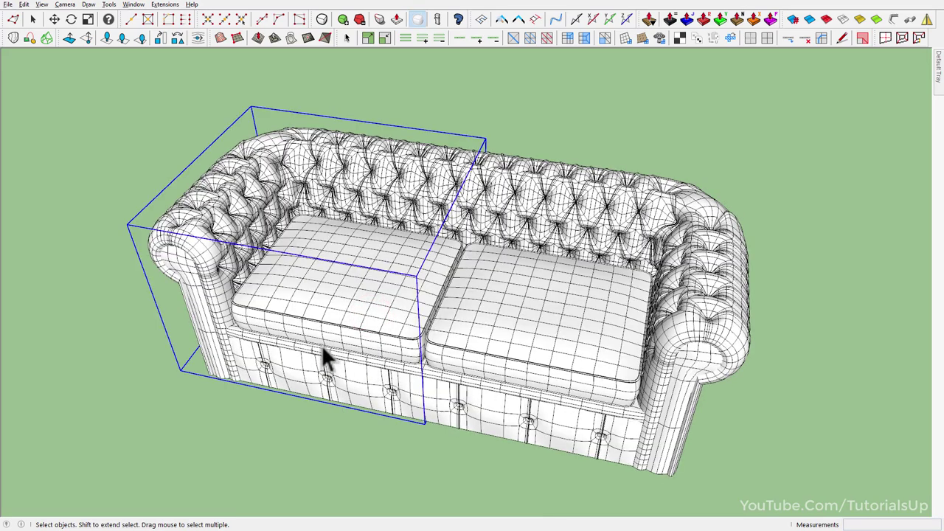
pyautogui.doubleClick(324, 337)
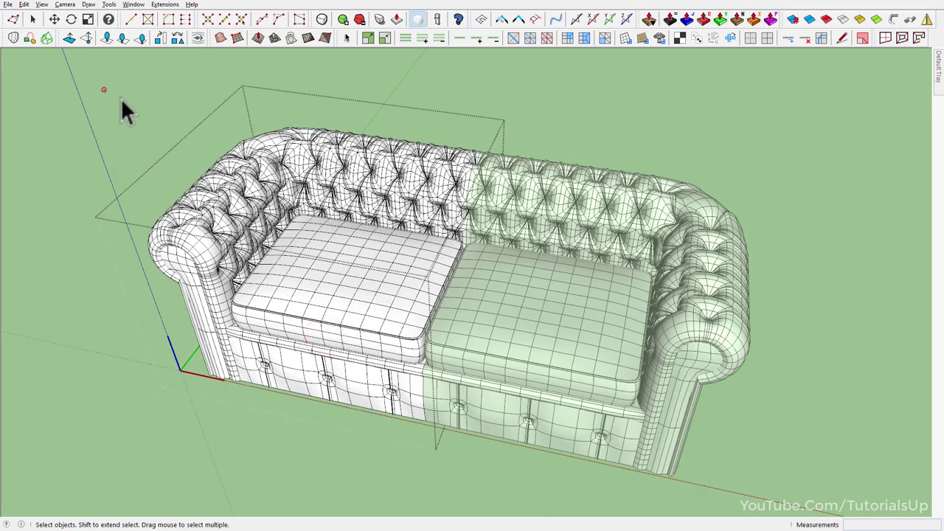
pyautogui.moveTo(104, 90); pyautogui.dragTo(587, 485)
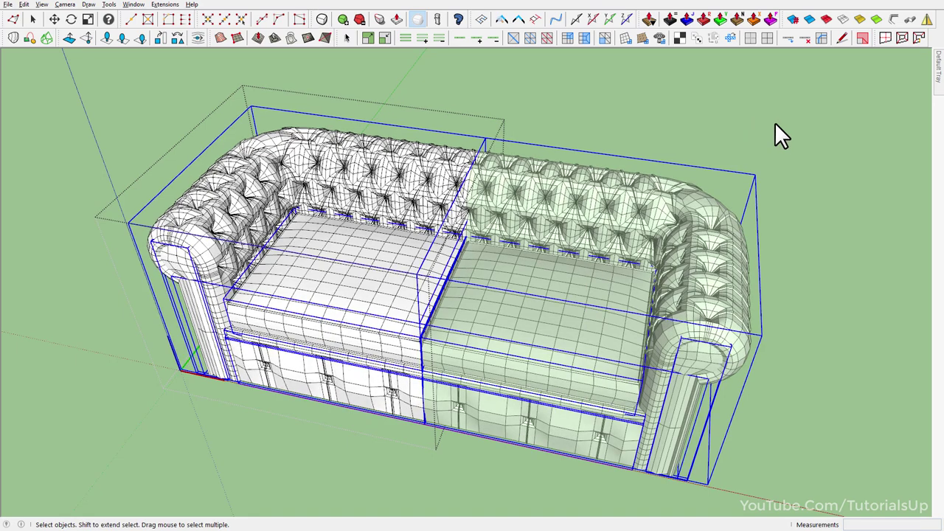
pyautogui.click(775, 124)
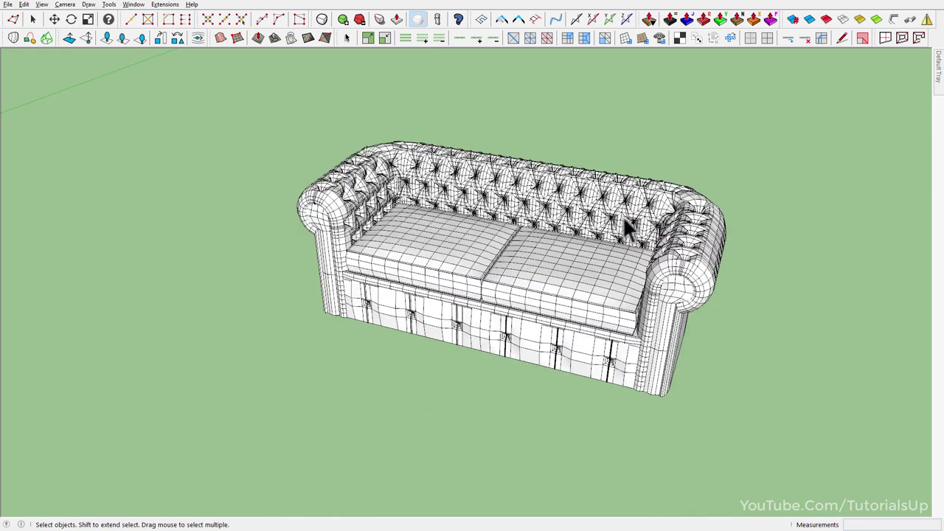
pyautogui.scroll(5, 318, 220)
pyautogui.scroll(5, 327, 248)
# Step: Draw a short line sticking out from a tuft's centre on the quilted panel
pyautogui.moveTo(328, 248); pyautogui.dragTo(392, 151, button='middle')
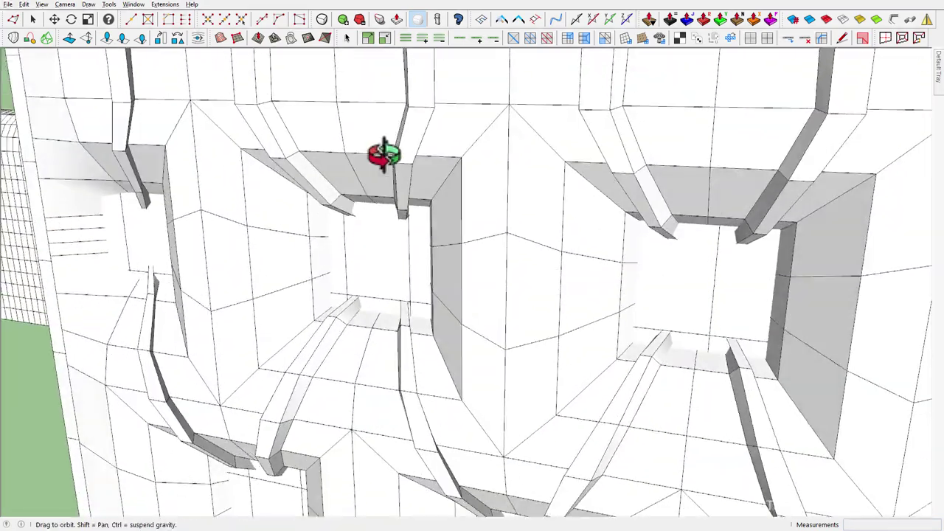
pyautogui.click(378, 202)
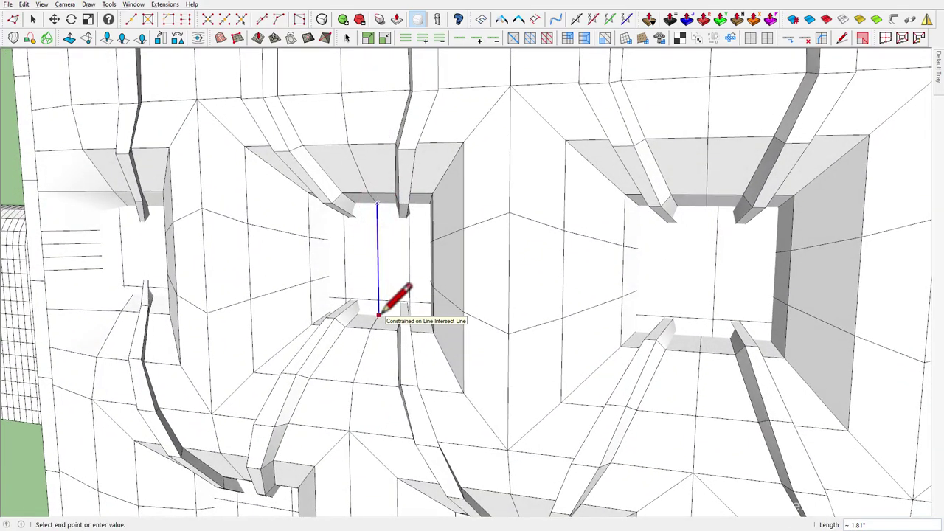
pyautogui.click(378, 316)
pyautogui.moveTo(379, 312); pyautogui.dragTo(418, 302, button='middle')
pyautogui.click(397, 286)
pyautogui.scroll(-5, 397, 286)
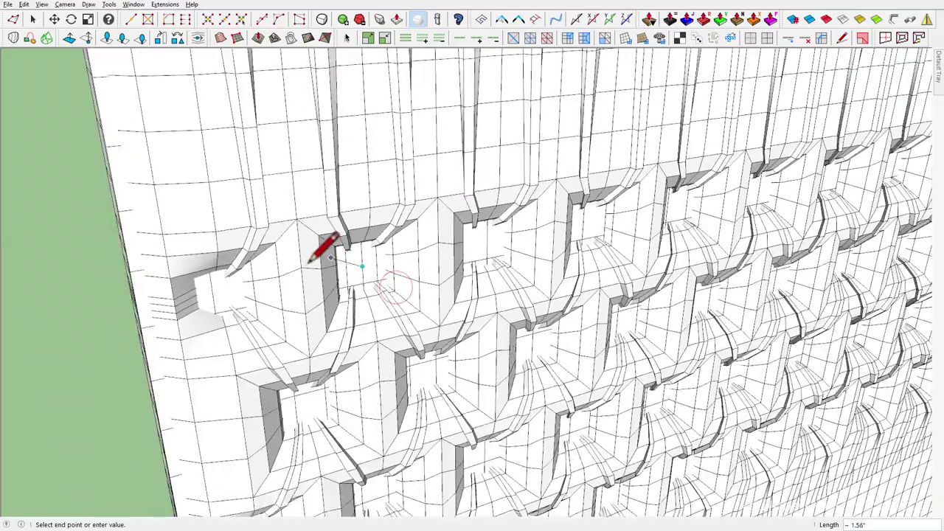
pyautogui.scroll(5, 580, 295)
pyautogui.press('space')
pyautogui.moveTo(659, 303)
pyautogui.mouseDown(button='middle')
pyautogui.moveTo(565, 344)
pyautogui.moveTo(211, 211)
pyautogui.moveTo(386, 280)
pyautogui.mouseUp(button='middle')
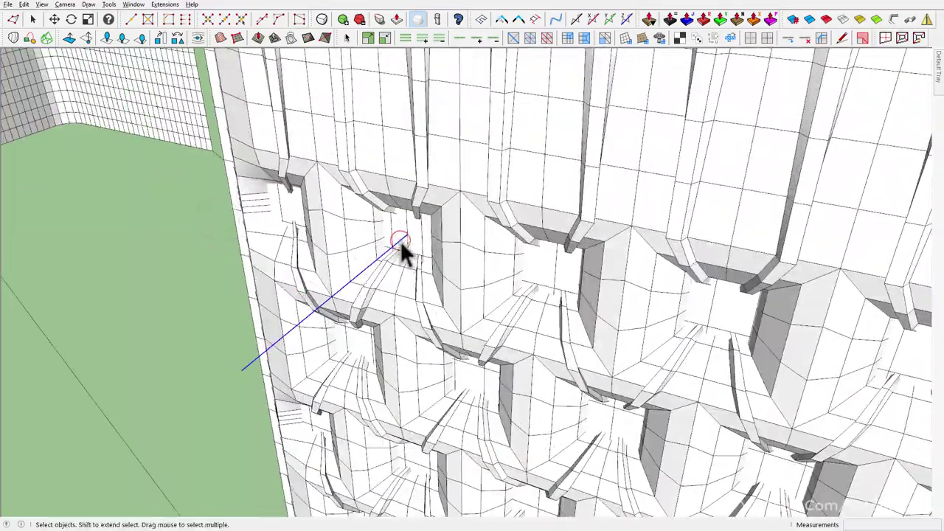
# Step: Move the line onto the tuft centre and copy it to the next tuft
pyautogui.press('m')
pyautogui.click(460, 194)
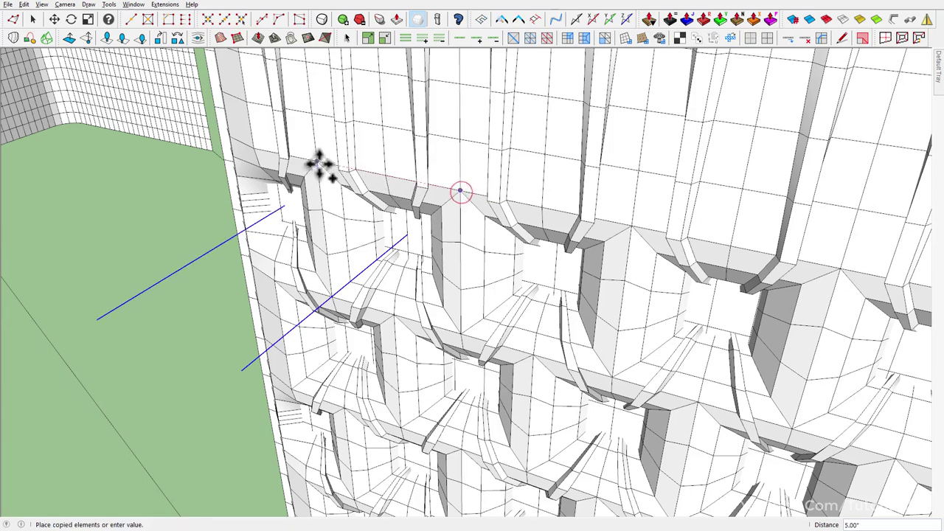
pyautogui.click(405, 236)
pyautogui.press('space')
pyautogui.press('m')
pyautogui.click(320, 162)
pyautogui.press('ctrl')
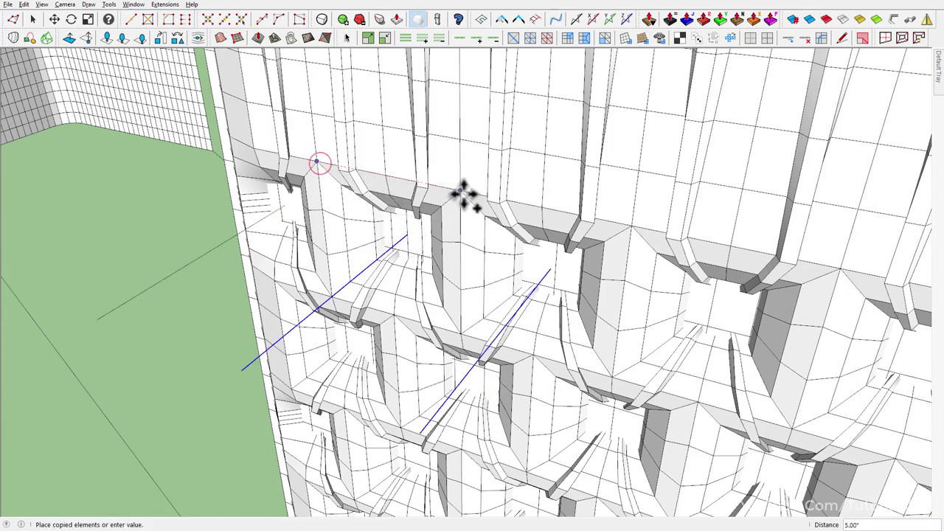
pyautogui.click(463, 193)
# Step: Select the marker lines and copy them onto the next tuft row
pyautogui.scroll(-5, 264, 200)
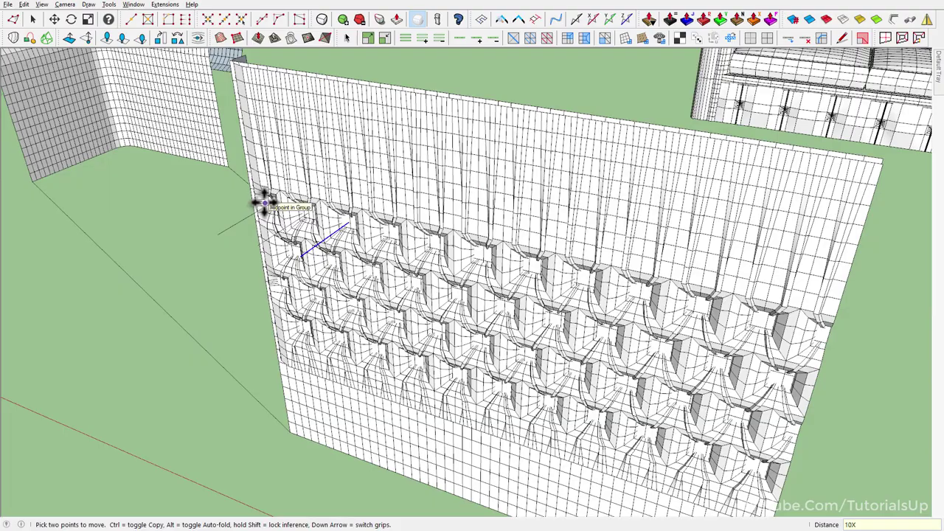
pyautogui.moveTo(264, 200)
pyautogui.mouseDown(button='middle')
pyautogui.moveTo(716, 217)
pyautogui.moveTo(719, 286)
pyautogui.mouseUp(button='middle')
pyautogui.press('space')
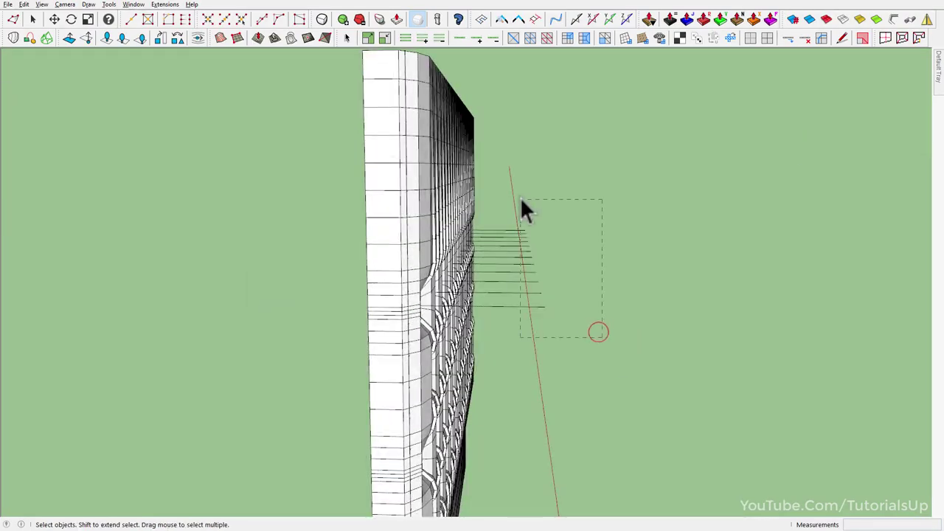
pyautogui.moveTo(520, 199); pyautogui.dragTo(520, 199)
pyautogui.moveTo(519, 199)
pyautogui.mouseDown(button='middle')
pyautogui.moveTo(299, 276)
pyautogui.moveTo(375, 211)
pyautogui.mouseUp(button='middle')
pyautogui.press('m')
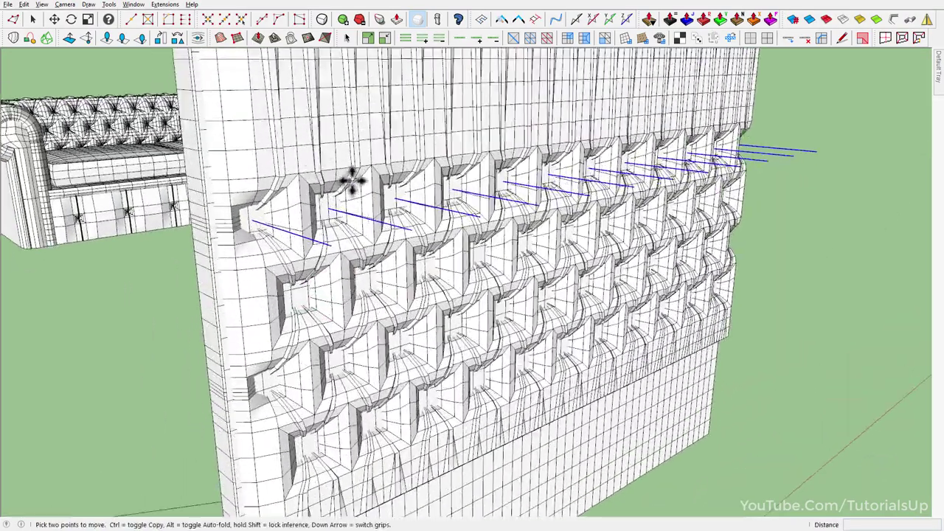
pyautogui.click(374, 165)
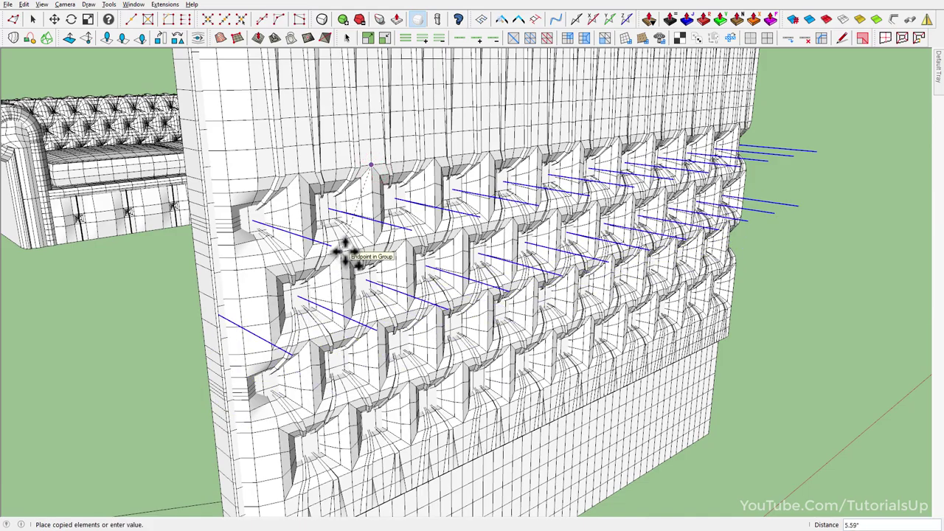
pyautogui.click(344, 255)
pyautogui.press('space')
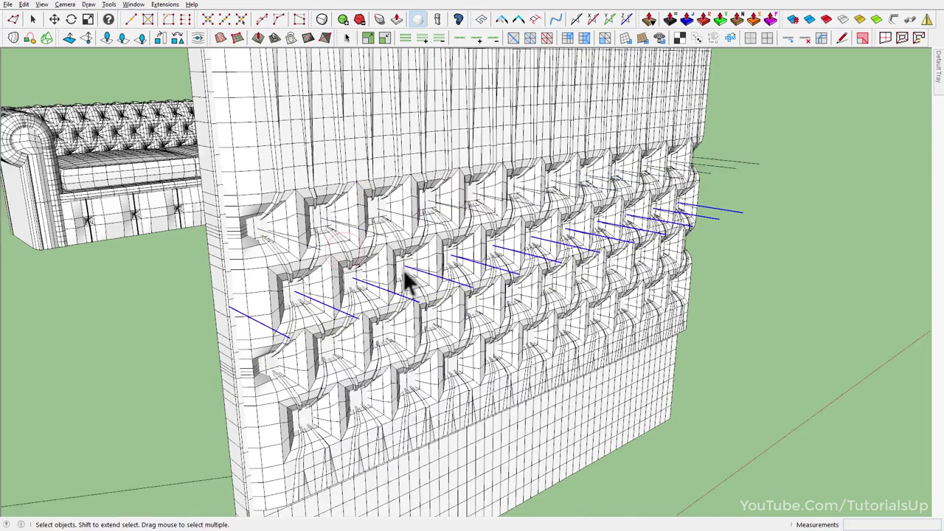
# Step: Copy the rows of marker lines 10.00" lower onto the bottom tuft rows
pyautogui.moveTo(406, 270)
pyautogui.mouseDown(button='middle')
pyautogui.moveTo(159, 264)
pyautogui.moveTo(472, 295)
pyautogui.mouseUp(button='middle')
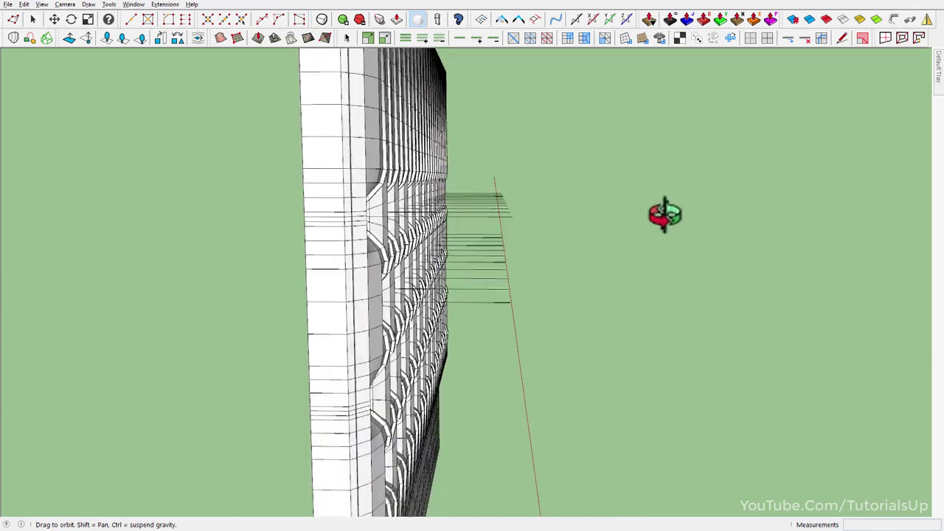
pyautogui.moveTo(550, 379); pyautogui.dragTo(488, 168)
pyautogui.moveTo(498, 239); pyautogui.dragTo(198, 290, button='middle')
pyautogui.press('m')
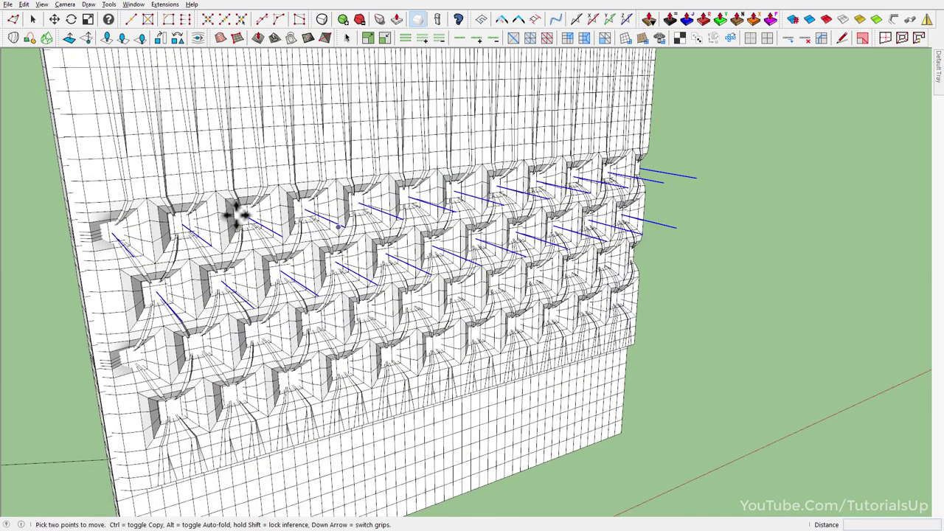
pyautogui.press('ctrl')
pyautogui.click(335, 178)
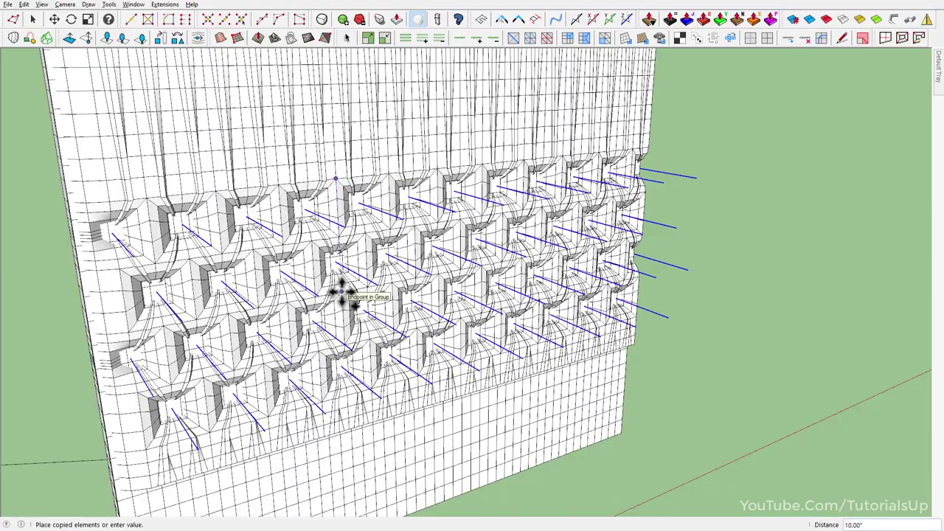
pyautogui.click(340, 292)
pyautogui.press('space')
pyautogui.moveTo(399, 343)
pyautogui.mouseDown(button='middle')
pyautogui.moveTo(362, 280)
pyautogui.moveTo(120, 301)
pyautogui.moveTo(549, 339)
pyautogui.moveTo(706, 285)
pyautogui.mouseUp(button='middle')
pyautogui.moveTo(489, 211)
pyautogui.mouseDown(button='middle')
pyautogui.moveTo(152, 337)
pyautogui.moveTo(132, 332)
pyautogui.mouseUp(button='middle')
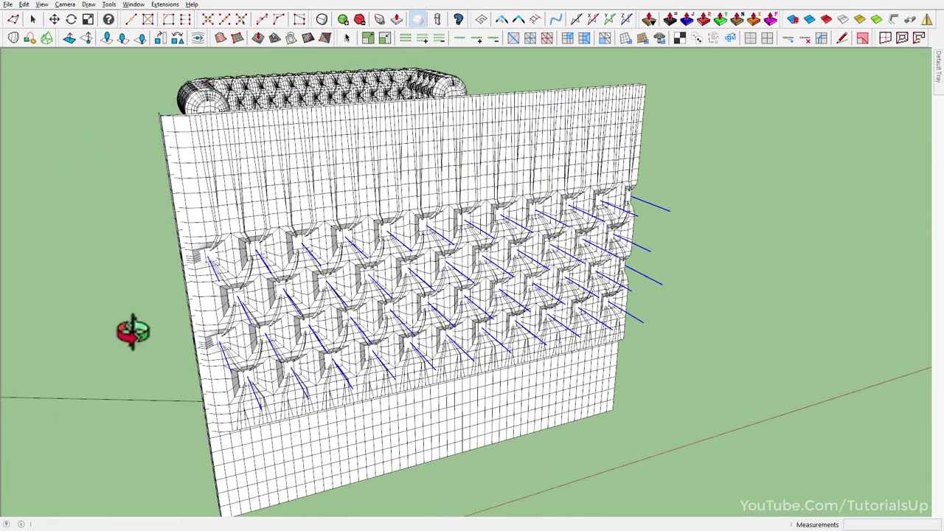
# Step: Make the selected tuft marker lines into a component
pyautogui.rightClick(644, 322)
pyautogui.click(732, 84)
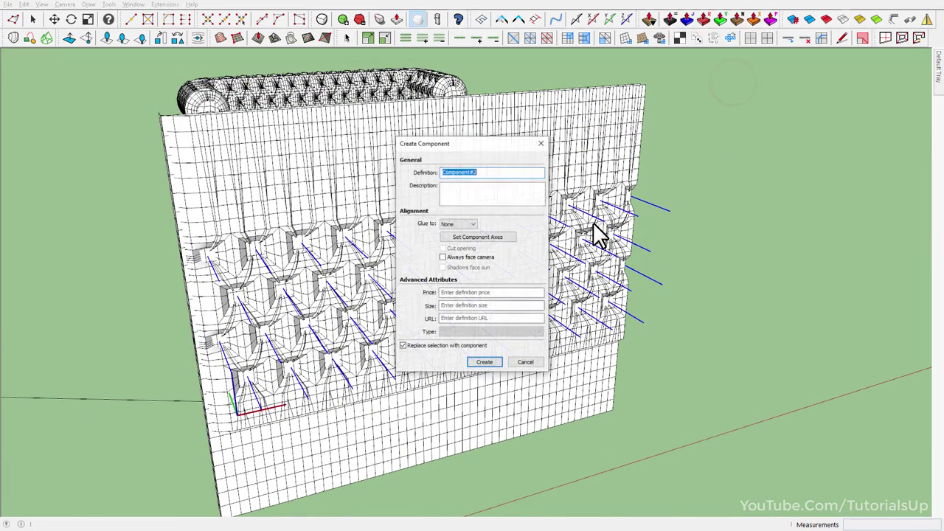
pyautogui.click(480, 365)
pyautogui.scroll(-3, 516, 236)
pyautogui.moveTo(516, 251)
pyautogui.mouseDown(button='middle')
pyautogui.moveTo(594, 335)
pyautogui.moveTo(544, 399)
pyautogui.mouseUp(button='middle')
# Step: Move the box of lines clear of the wall and rotate it 180°
pyautogui.press('m')
pyautogui.click(554, 393)
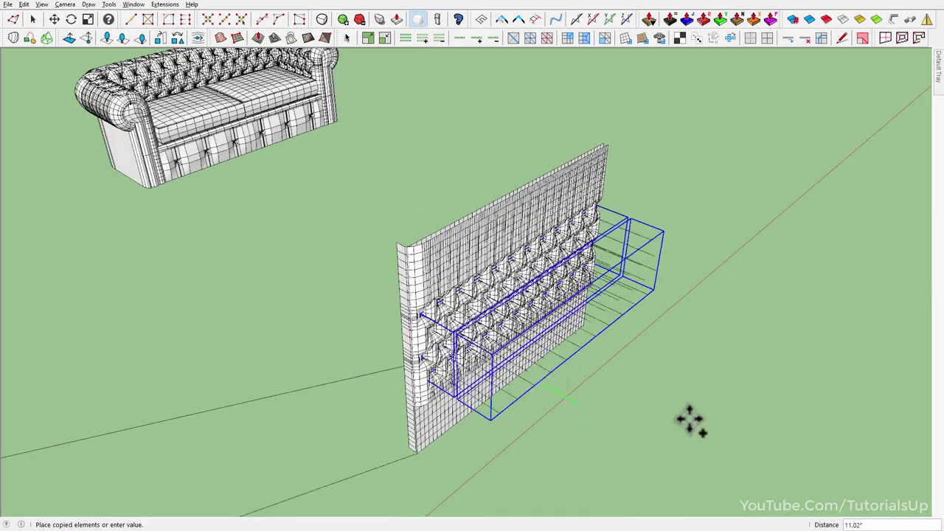
pyautogui.click(632, 447)
pyautogui.moveTo(632, 447); pyautogui.dragTo(701, 324, button='middle')
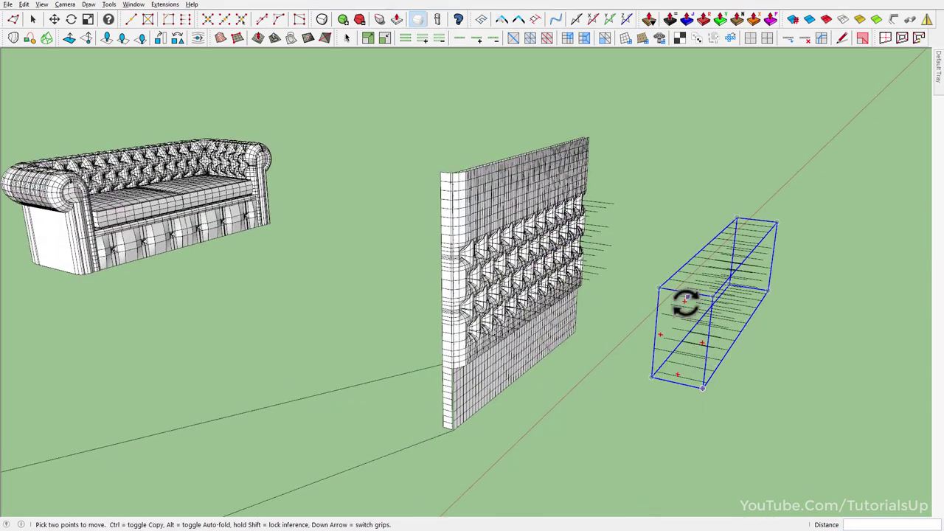
pyautogui.click(686, 304)
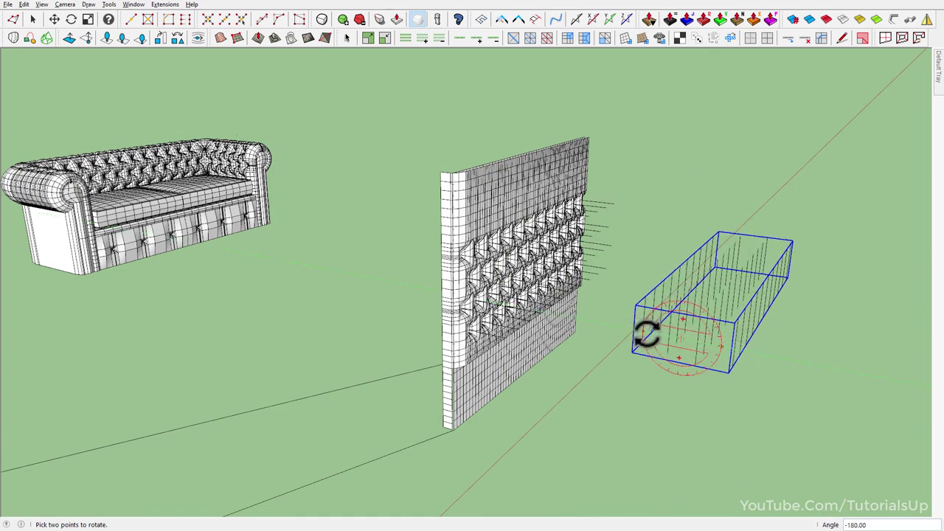
pyautogui.click(646, 333)
pyautogui.press('space')
# Step: Open the line box for editing and window-select all its vertical lines
pyautogui.keyDown('shift'); pyautogui.moveTo(721, 331); pyautogui.dragTo(608, 336, button='middle'); pyautogui.keyUp('shift')
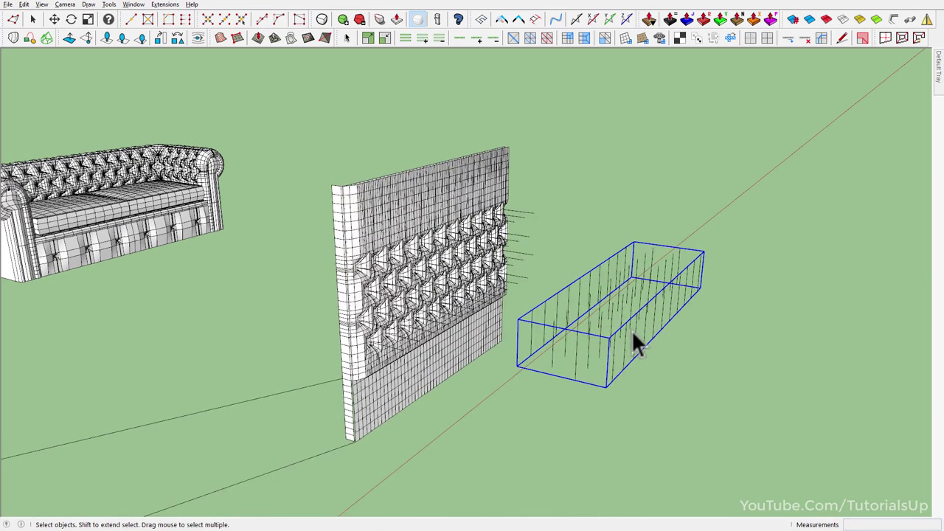
pyautogui.doubleClick(634, 331)
pyautogui.moveTo(479, 195); pyautogui.dragTo(825, 477)
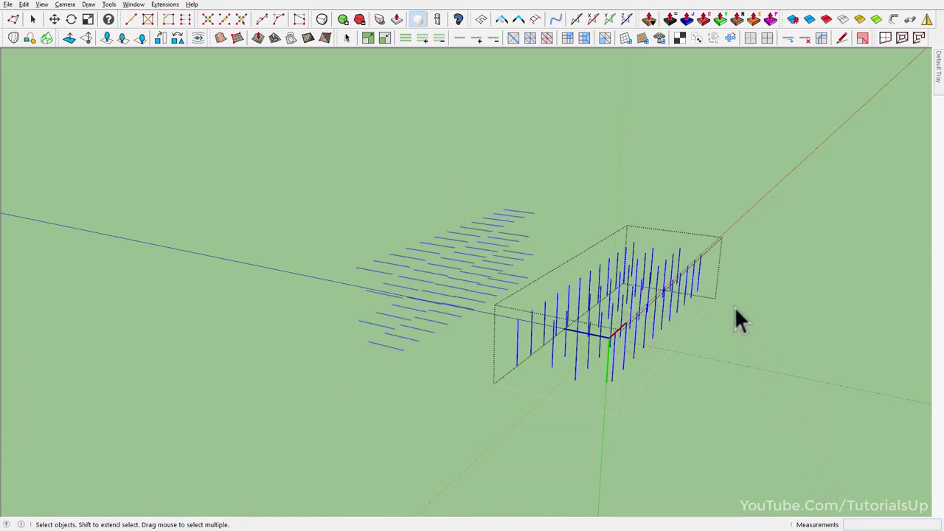
pyautogui.scroll(1, 740, 319)
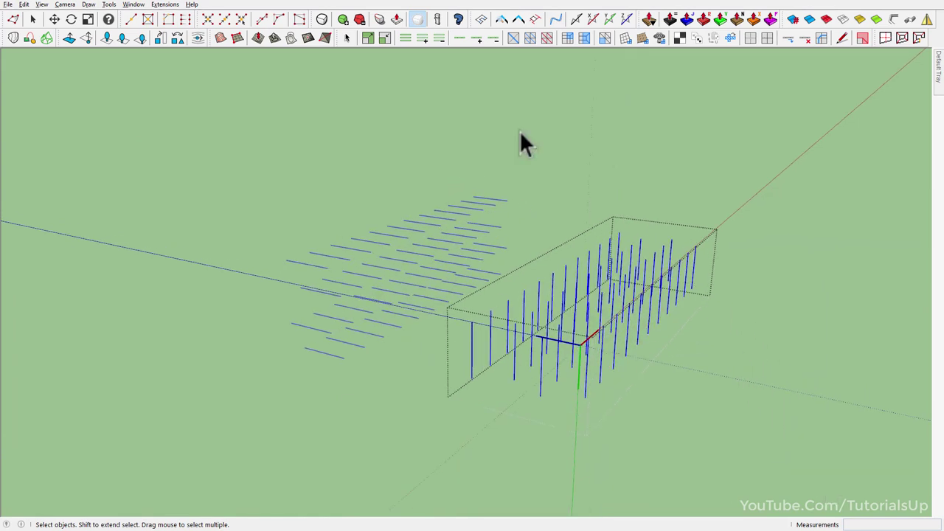
# Step: Generate a Sandbox From Contours surface from the selected lines
pyautogui.click(220, 40)
pyautogui.moveTo(610, 379)
pyautogui.mouseDown(button='middle')
pyautogui.moveTo(622, 305)
pyautogui.moveTo(720, 313)
pyautogui.mouseUp(button='middle')
pyautogui.moveTo(518, 266)
pyautogui.mouseDown(button='middle')
pyautogui.moveTo(631, 273)
pyautogui.moveTo(596, 266)
pyautogui.moveTo(560, 358)
pyautogui.moveTo(605, 306)
pyautogui.mouseUp(button='middle')
# Step: Delete the extra flat face, explode the component, and open the mesh group facing it
pyautogui.press('Delete')
pyautogui.rightClick(425, 294)
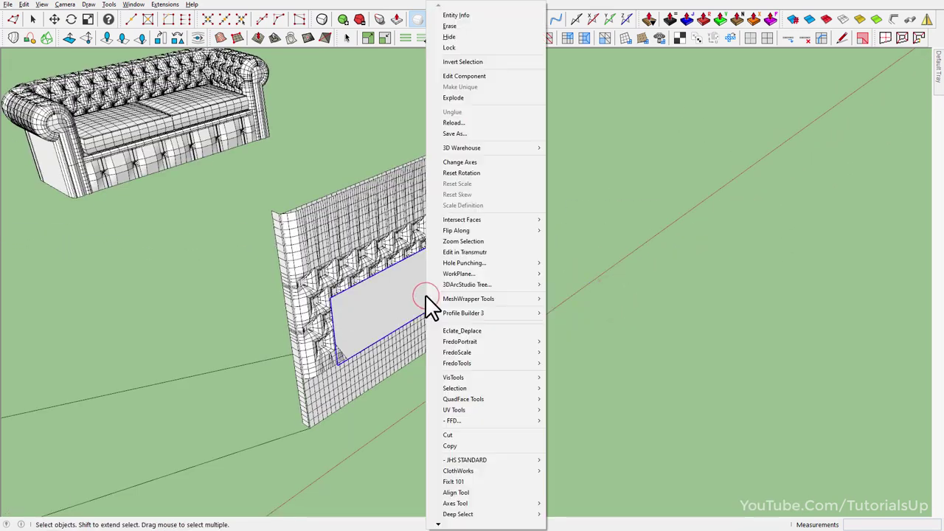
pyautogui.click(472, 97)
pyautogui.doubleClick(460, 245)
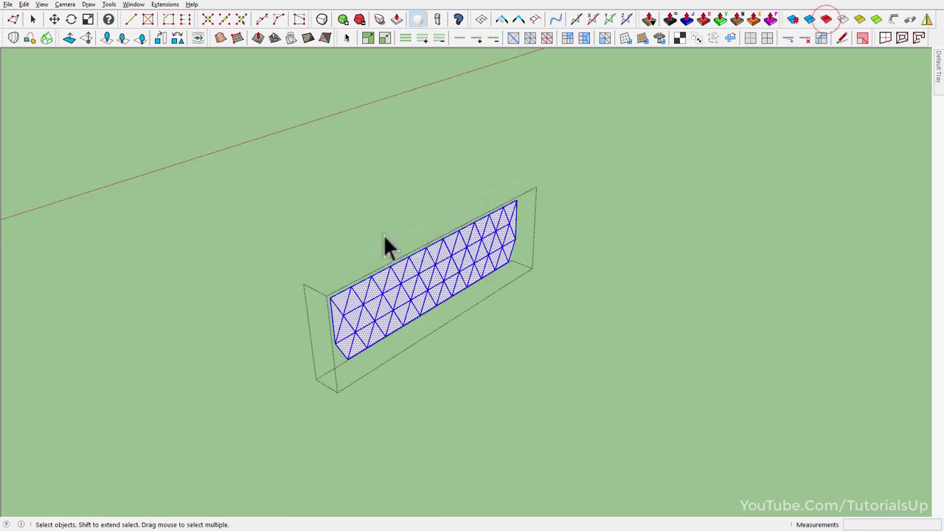
pyautogui.scroll(3, 383, 236)
pyautogui.moveTo(374, 291)
pyautogui.mouseDown(button='middle')
pyautogui.moveTo(276, 249)
pyautogui.moveTo(273, 210)
pyautogui.moveTo(211, 196)
pyautogui.mouseUp(button='middle')
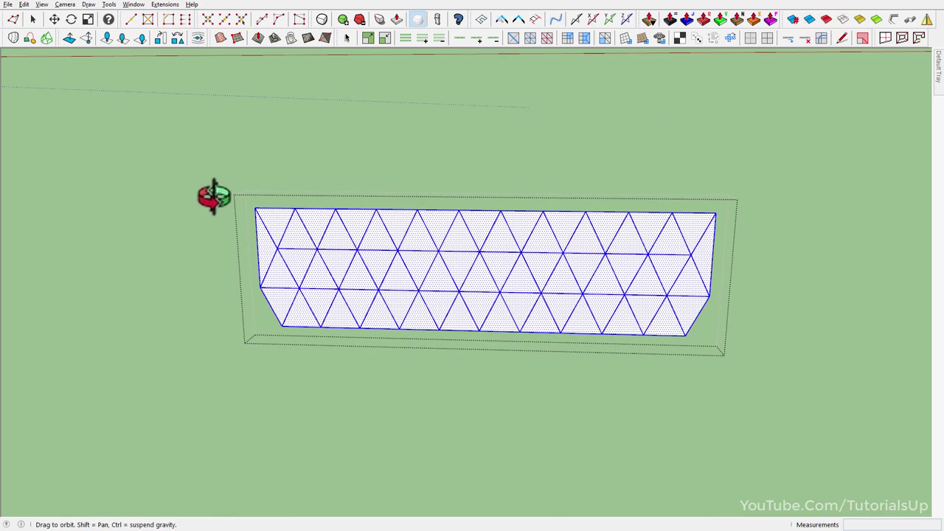
# Step: In front view, raise the panel's top vertex row and push its left vertex column outward
pyautogui.press('f')
pyautogui.scroll(3, 274, 245)
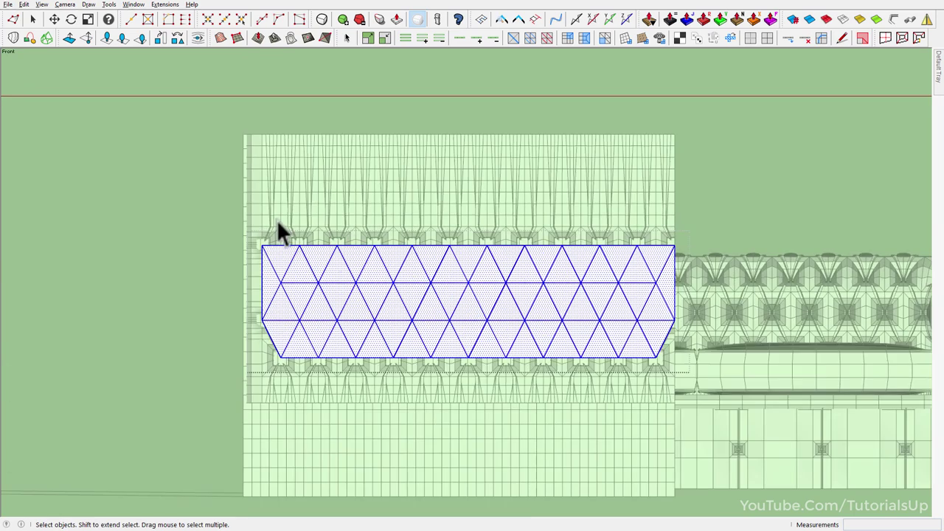
pyautogui.moveTo(240, 219); pyautogui.dragTo(775, 255)
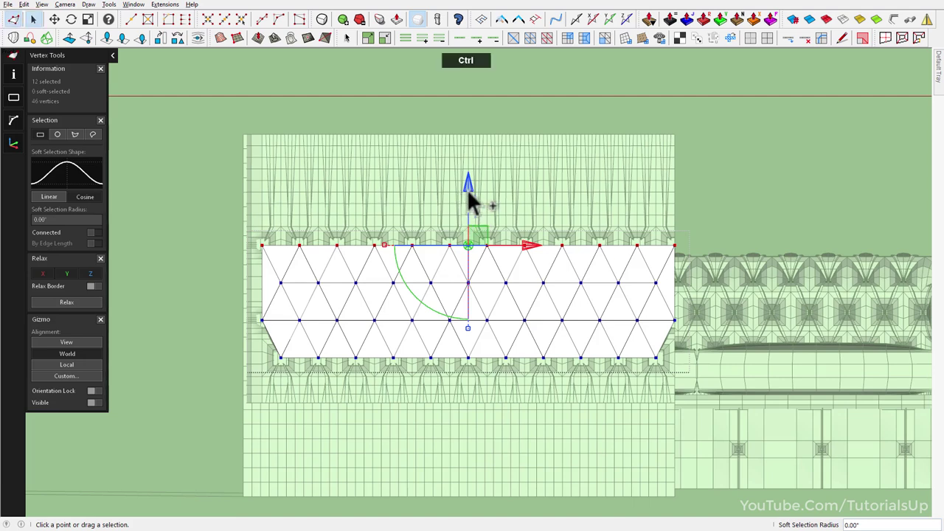
pyautogui.keyDown('ctrl'); pyautogui.moveTo(466, 188); pyautogui.dragTo(469, 149); pyautogui.keyUp('ctrl')
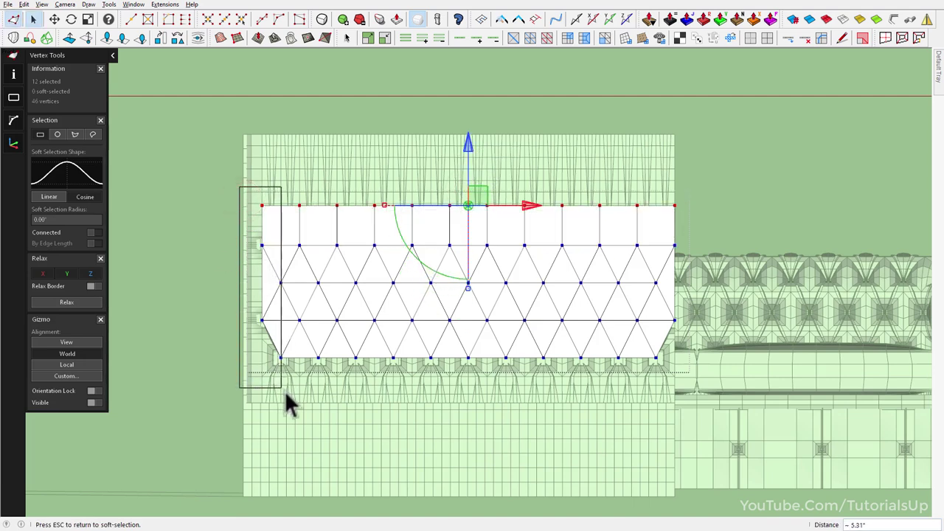
pyautogui.moveTo(286, 391); pyautogui.dragTo(286, 391)
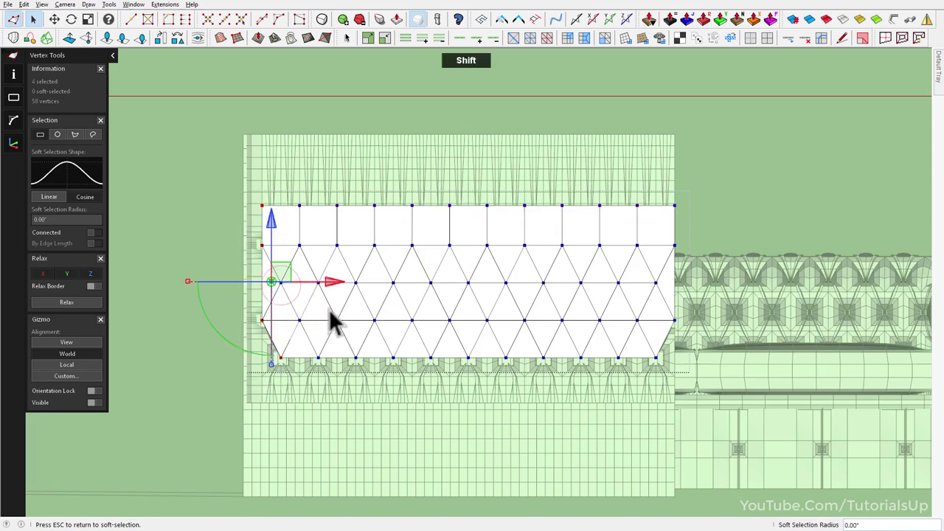
pyautogui.keyDown('ctrl'); pyautogui.moveTo(332, 284); pyautogui.dragTo(319, 290); pyautogui.keyUp('ctrl')
# Step: Move the whole triangulated panel 1.50" onto the tufted wall's face
pyautogui.moveTo(302, 266)
pyautogui.mouseDown(button='middle')
pyautogui.moveTo(538, 481)
pyautogui.moveTo(508, 497)
pyautogui.moveTo(500, 442)
pyautogui.moveTo(454, 381)
pyautogui.moveTo(522, 358)
pyautogui.moveTo(741, 361)
pyautogui.moveTo(870, 379)
pyautogui.moveTo(663, 444)
pyautogui.mouseUp(button='middle')
pyautogui.tripleClick(455, 380)
pyautogui.press('m')
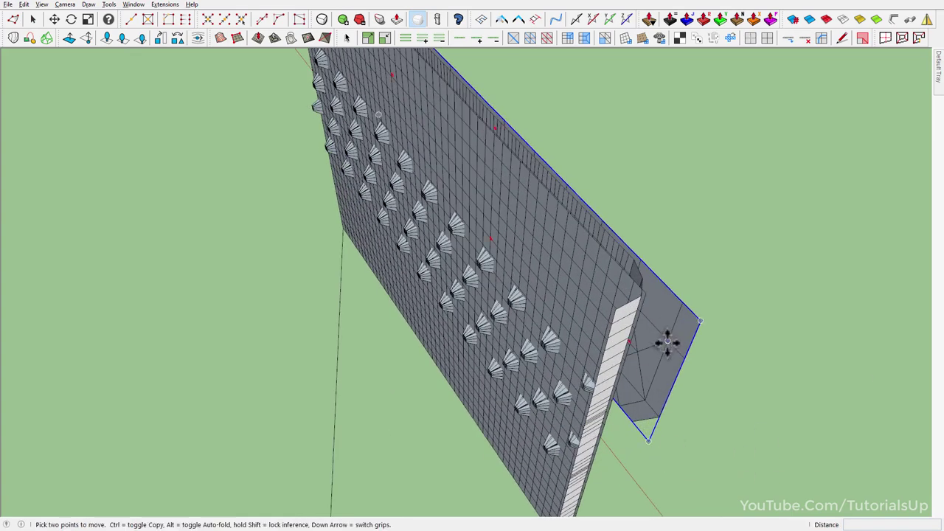
pyautogui.click(668, 338)
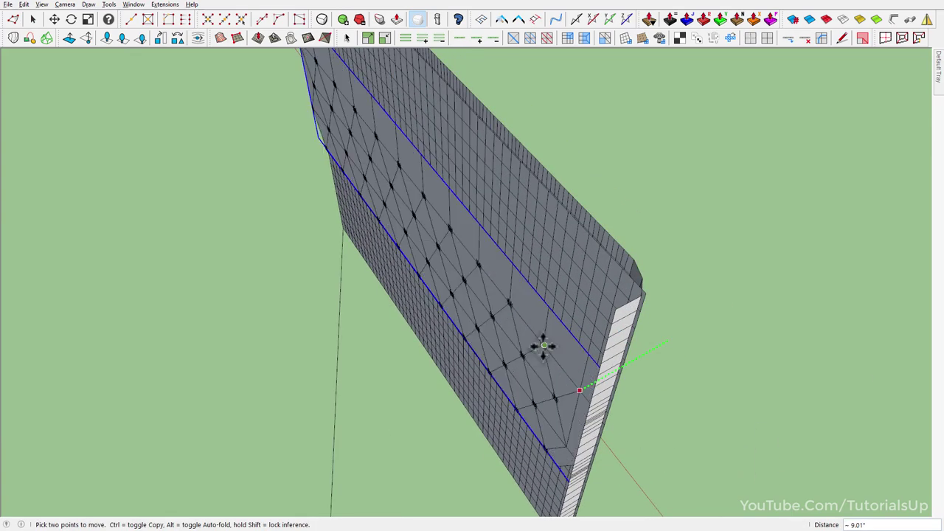
pyautogui.click(544, 347)
# Step: Orbit around the wall to check the panel's placement, then select the wall panel
pyautogui.moveTo(544, 358)
pyautogui.mouseDown(button='middle')
pyautogui.moveTo(741, 290)
pyautogui.moveTo(769, 215)
pyautogui.moveTo(702, 201)
pyautogui.moveTo(694, 122)
pyautogui.mouseUp(button='middle')
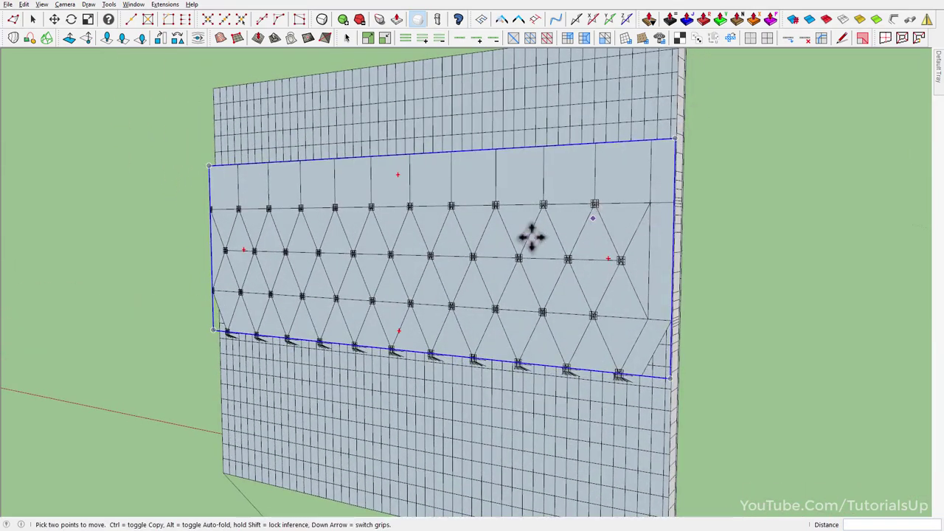
pyautogui.moveTo(531, 236)
pyautogui.mouseDown(button='middle')
pyautogui.moveTo(763, 288)
pyautogui.moveTo(652, 294)
pyautogui.mouseUp(button='middle')
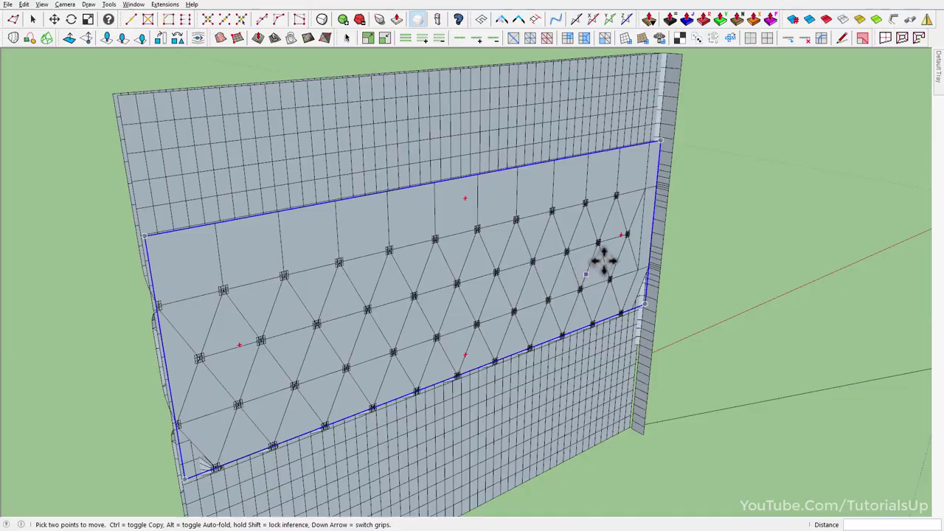
pyautogui.moveTo(603, 260)
pyautogui.mouseDown(button='middle')
pyautogui.moveTo(573, 300)
pyautogui.moveTo(585, 327)
pyautogui.moveTo(814, 257)
pyautogui.moveTo(479, 274)
pyautogui.moveTo(374, 423)
pyautogui.moveTo(617, 252)
pyautogui.mouseUp(button='middle')
pyautogui.moveTo(594, 411); pyautogui.dragTo(472, 359, button='middle')
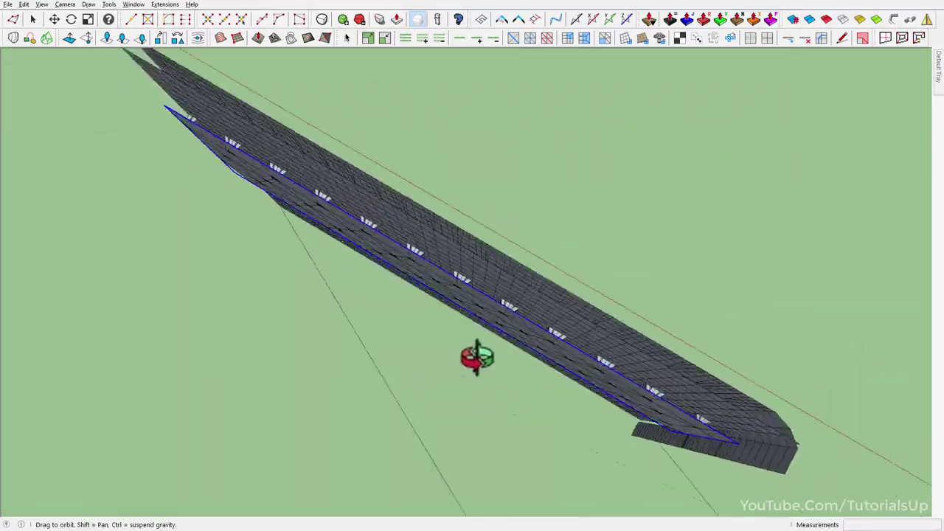
pyautogui.scroll(5, 450, 242)
pyautogui.moveTo(451, 242); pyautogui.dragTo(200, 120, button='middle')
pyautogui.scroll(-3, 680, 369)
pyautogui.moveTo(680, 369)
pyautogui.mouseDown(button='middle')
pyautogui.moveTo(527, 362)
pyautogui.moveTo(511, 330)
pyautogui.moveTo(545, 399)
pyautogui.moveTo(440, 149)
pyautogui.mouseUp(button='middle')
pyautogui.press('space')
pyautogui.click(507, 311)
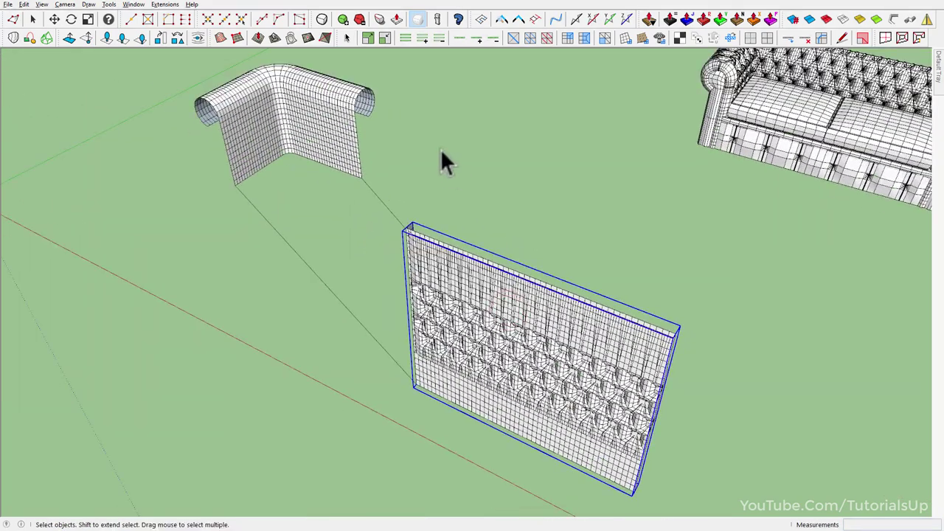
# Step: Select everything and run Flowify to flow the wall pattern onto the arm piece
pyautogui.scroll(2, 302, 77)
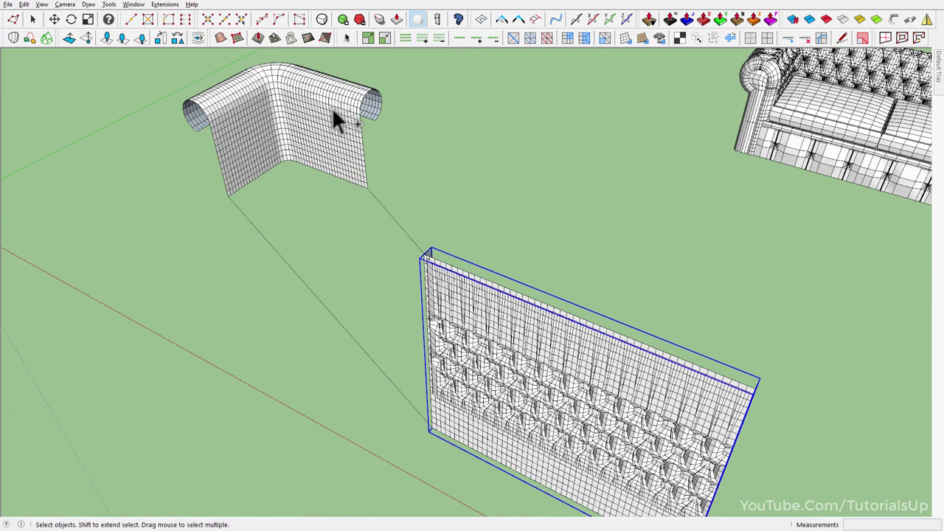
pyautogui.hotkey('ctrl', 'a')
pyautogui.click(167, 4)
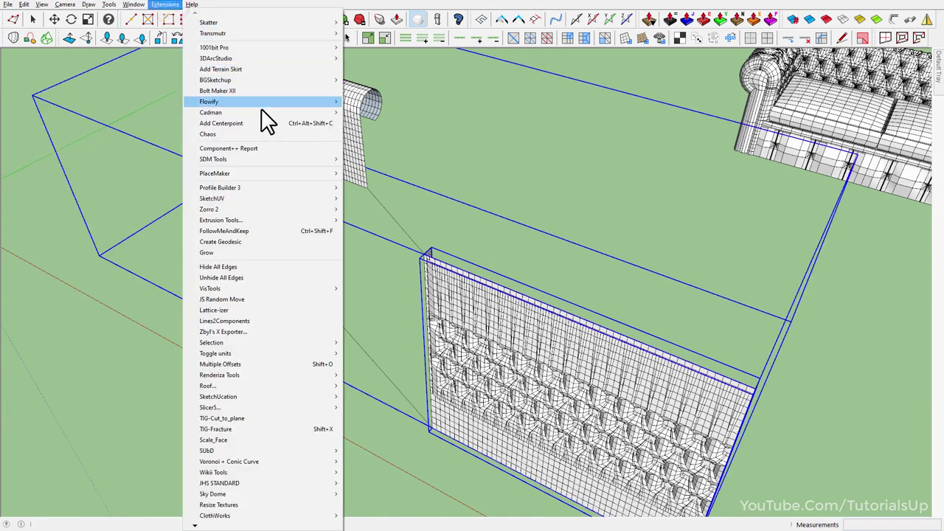
pyautogui.moveTo(221, 101)
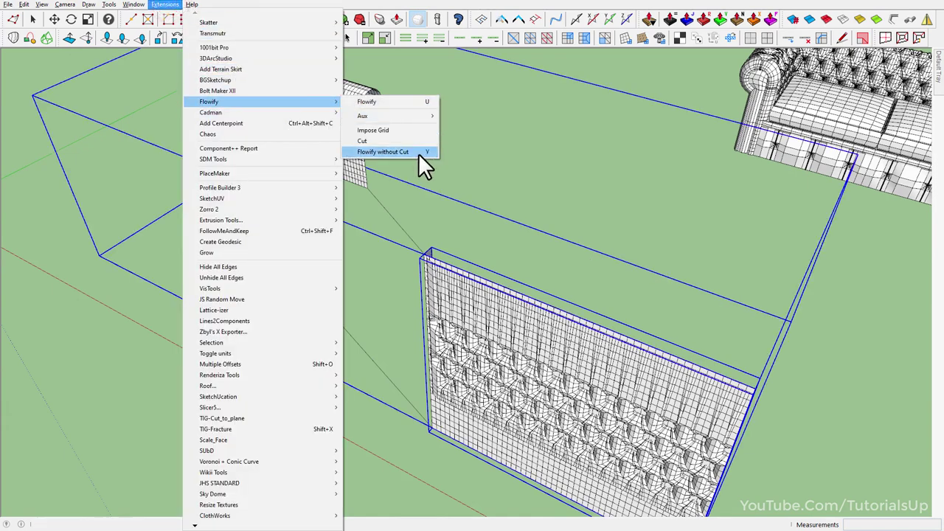
pyautogui.click(418, 152)
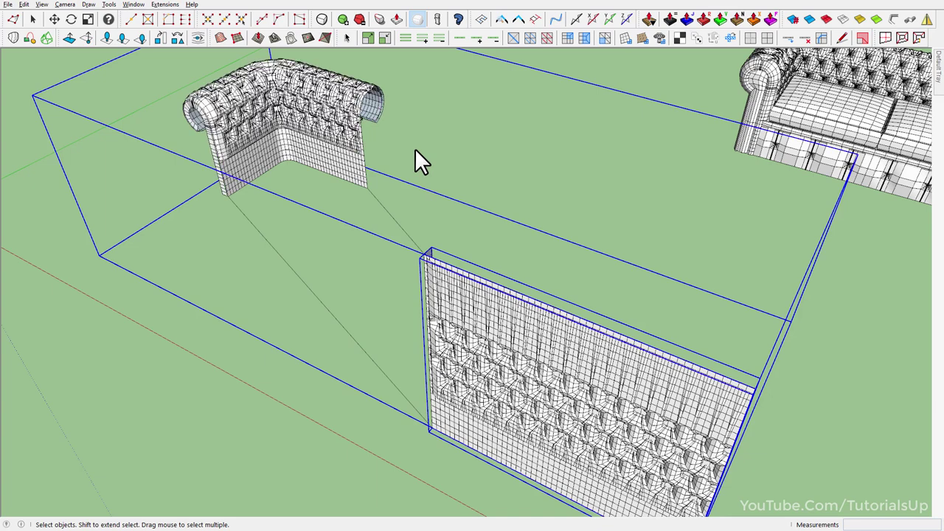
pyautogui.click(517, 163)
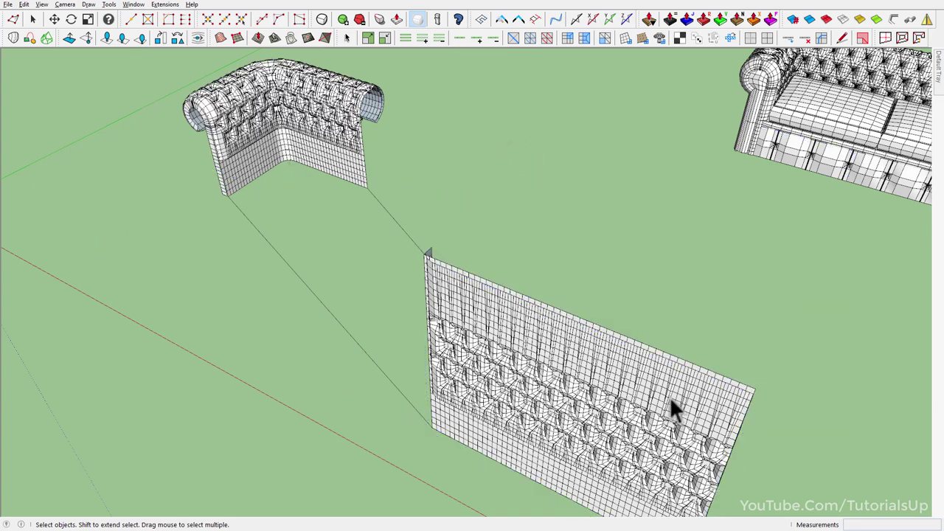
# Step: Select the wall panel and arm piece and run Flowify without Cut
pyautogui.moveTo(671, 408)
pyautogui.mouseDown(button='middle')
pyautogui.moveTo(206, 438)
pyautogui.moveTo(326, 274)
pyautogui.moveTo(699, 290)
pyautogui.moveTo(644, 295)
pyautogui.mouseUp(button='middle')
pyautogui.click(327, 263)
pyautogui.click(343, 230)
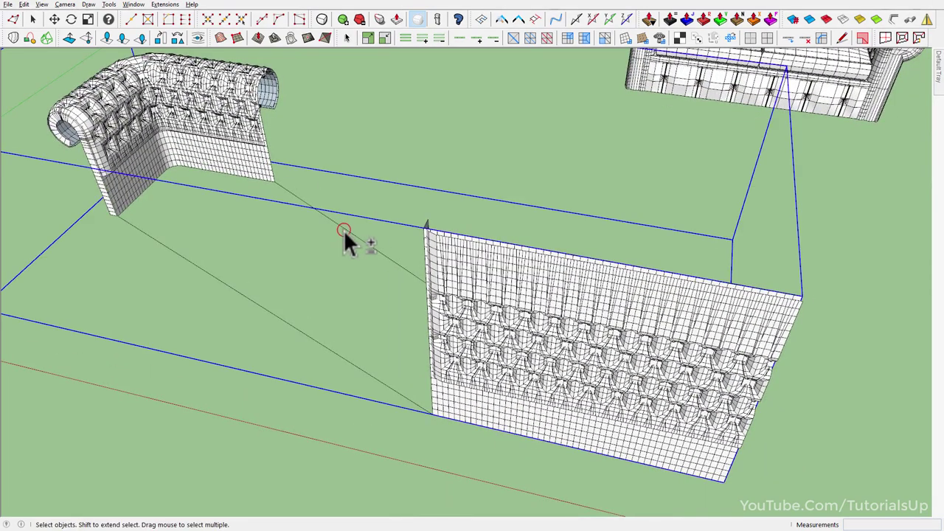
pyautogui.click(172, 5)
pyautogui.moveTo(221, 102)
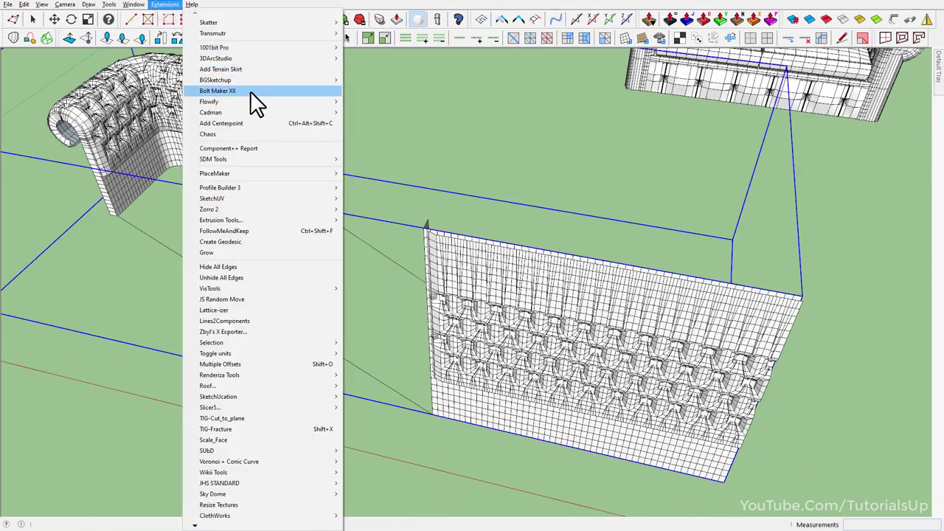
pyautogui.click(413, 153)
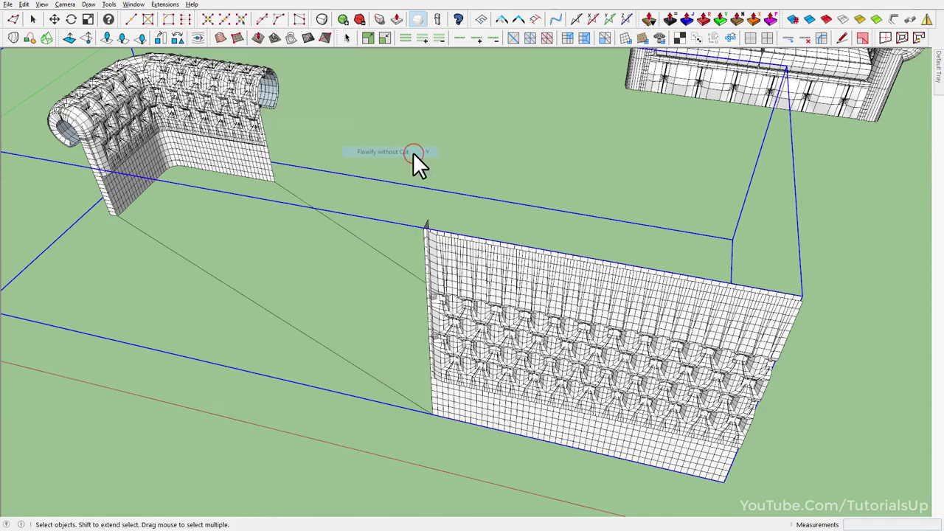
# Step: Hide the tufted arm piece so only its triangulated cushion panel remains
pyautogui.moveTo(416, 150); pyautogui.dragTo(567, 290, button='middle')
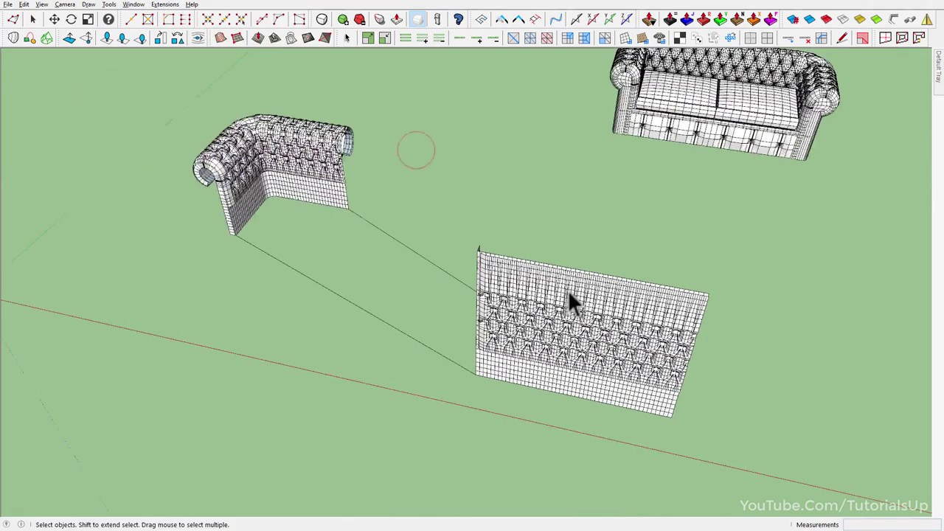
pyautogui.scroll(5, 276, 123)
pyautogui.scroll(3, 456, 279)
pyautogui.moveTo(457, 284); pyautogui.dragTo(364, 260, button='middle')
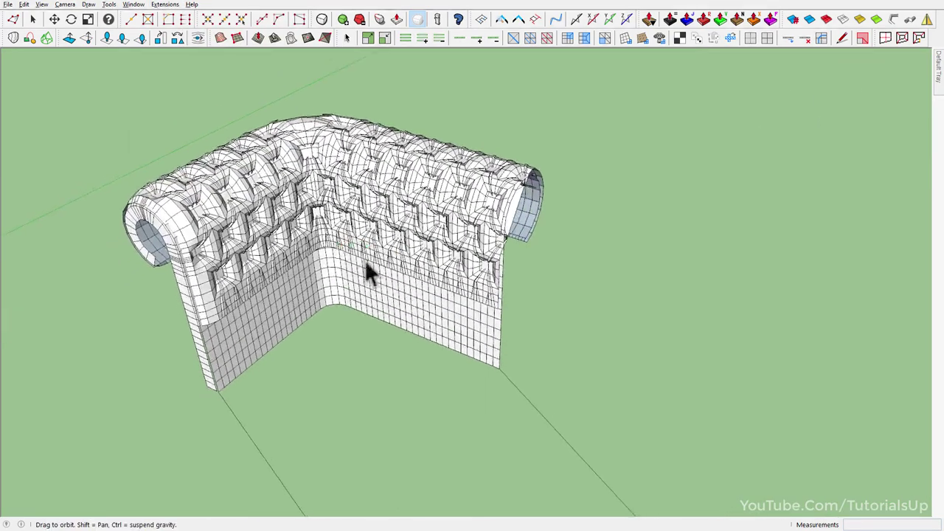
pyautogui.click(435, 318)
pyautogui.scroll(4, 476, 240)
pyautogui.moveTo(379, 127)
pyautogui.mouseDown(button='middle')
pyautogui.moveTo(33, 18)
pyautogui.moveTo(177, 3)
pyautogui.moveTo(474, 232)
pyautogui.mouseUp(button='middle')
pyautogui.scroll(-5, 509, 350)
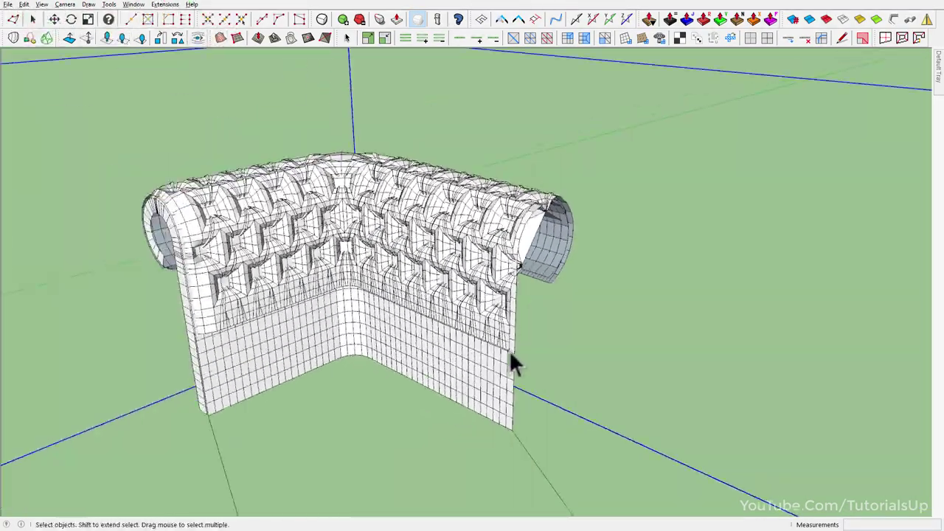
pyautogui.click(464, 329)
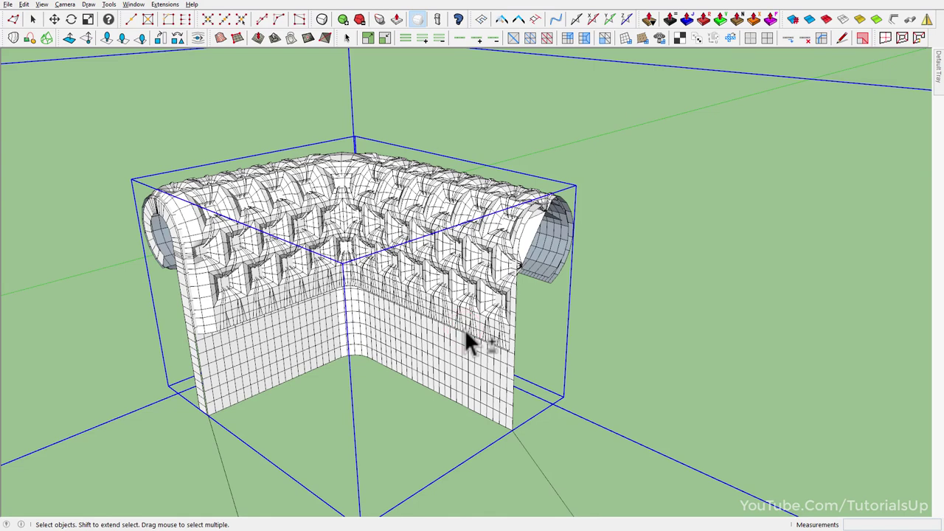
pyautogui.rightClick(466, 340)
pyautogui.click(512, 38)
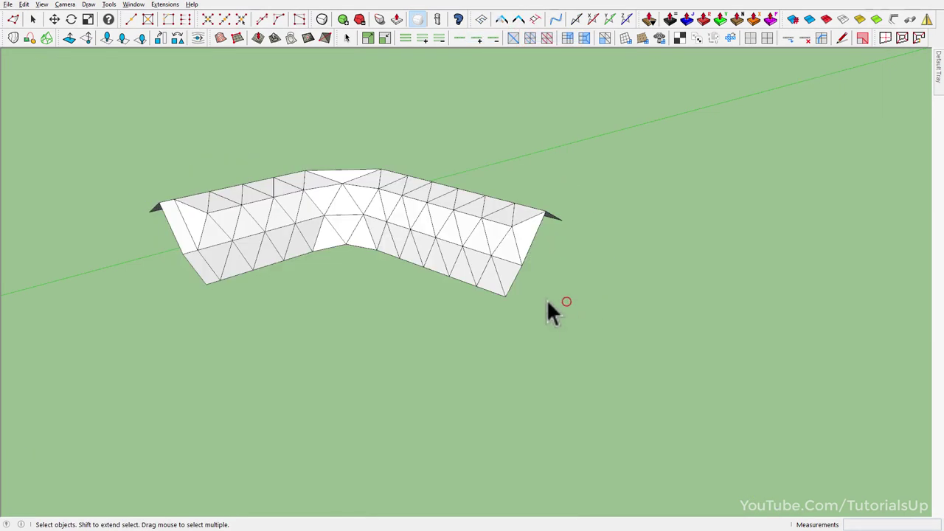
# Step: With Vertex Tools, lower the cushion's long top-edge vertices about 0.90" along the blue axis
pyautogui.moveTo(567, 301); pyautogui.dragTo(464, 428, button='middle')
pyautogui.scroll(-2, 605, 314)
pyautogui.scroll(4, 497, 280)
pyautogui.moveTo(497, 281); pyautogui.dragTo(679, 84, button='middle')
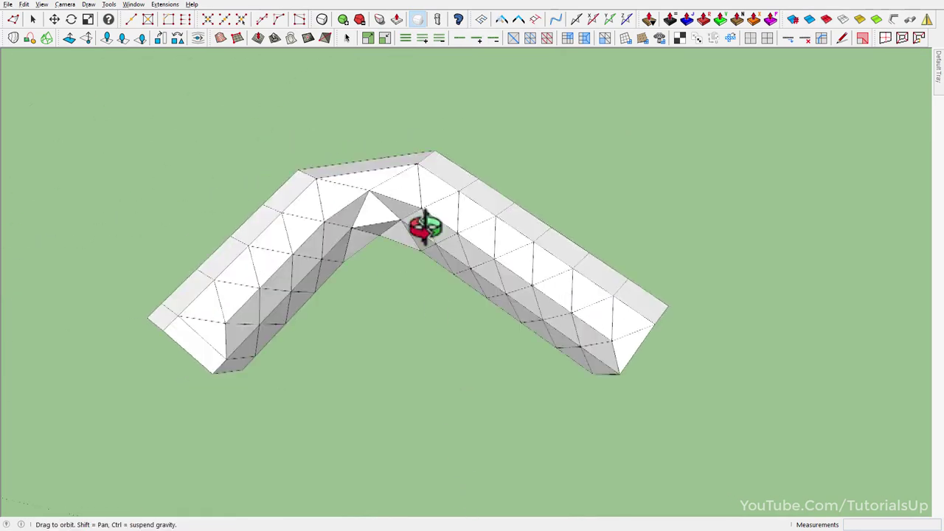
pyautogui.moveTo(415, 253)
pyautogui.mouseDown(button='middle')
pyautogui.moveTo(440, 340)
pyautogui.moveTo(632, 342)
pyautogui.moveTo(425, 327)
pyautogui.moveTo(335, 411)
pyautogui.mouseUp(button='middle')
pyautogui.click(335, 411)
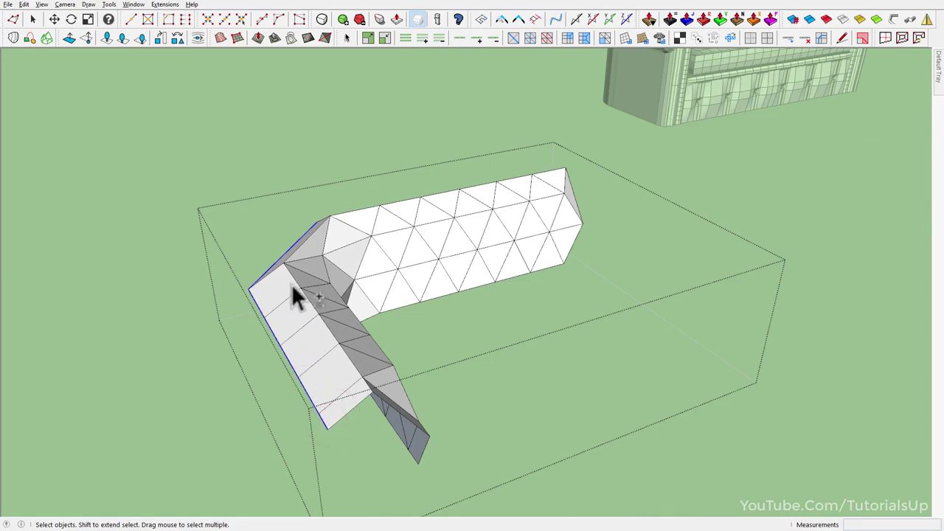
pyautogui.moveTo(292, 284)
pyautogui.mouseDown(button='middle')
pyautogui.moveTo(596, 333)
pyautogui.moveTo(791, 238)
pyautogui.moveTo(712, 227)
pyautogui.mouseUp(button='middle')
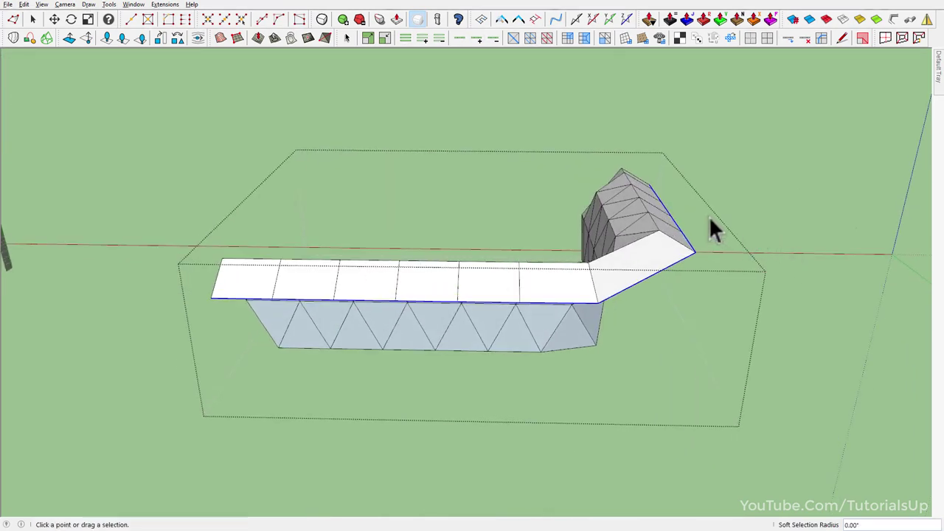
pyautogui.moveTo(473, 168); pyautogui.dragTo(475, 177)
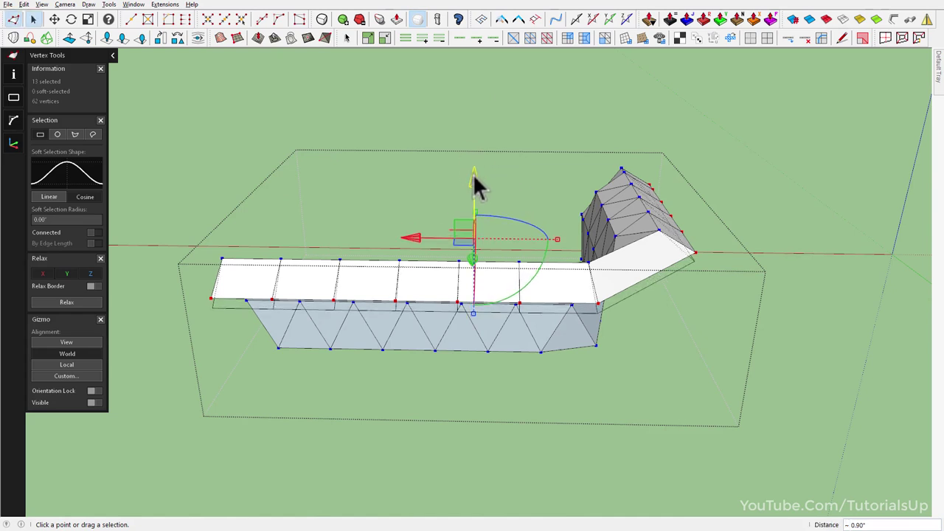
pyautogui.moveTo(516, 211)
pyautogui.mouseDown(button='middle')
pyautogui.moveTo(829, 273)
pyautogui.moveTo(631, 274)
pyautogui.moveTo(615, 207)
pyautogui.moveTo(679, 154)
pyautogui.moveTo(742, 258)
pyautogui.moveTo(721, 248)
pyautogui.mouseUp(button='middle')
pyautogui.moveTo(466, 228)
pyautogui.mouseDown(button='middle')
pyautogui.moveTo(666, 306)
pyautogui.moveTo(475, 283)
pyautogui.mouseUp(button='middle')
pyautogui.press('r')
pyautogui.scroll(2, 483, 293)
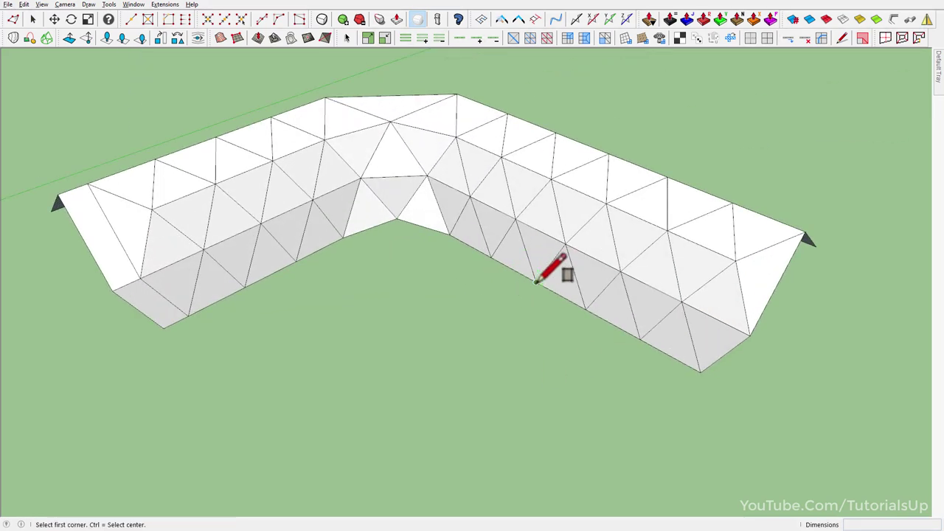
# Step: Draw a small square rectangle on the ground beside the cushion
pyautogui.scroll(-2, 487, 313)
pyautogui.click(475, 321)
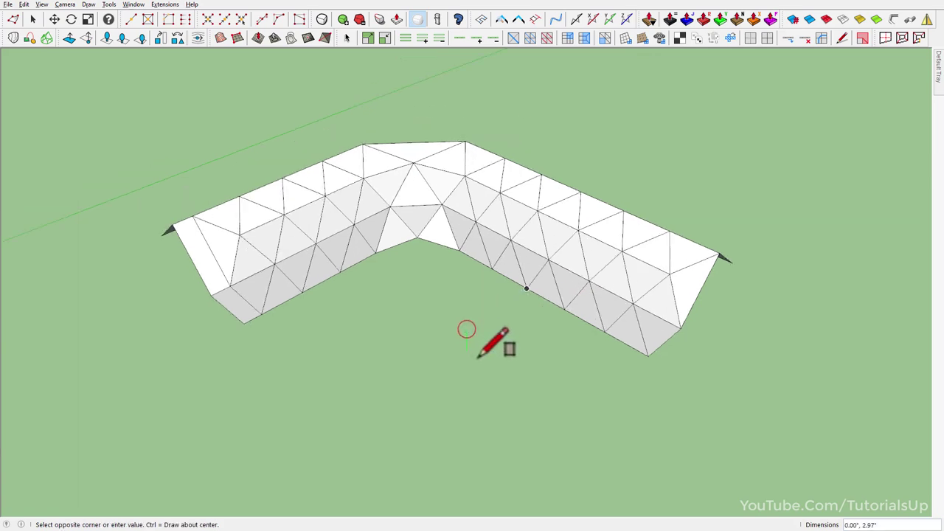
pyautogui.scroll(3, 478, 353)
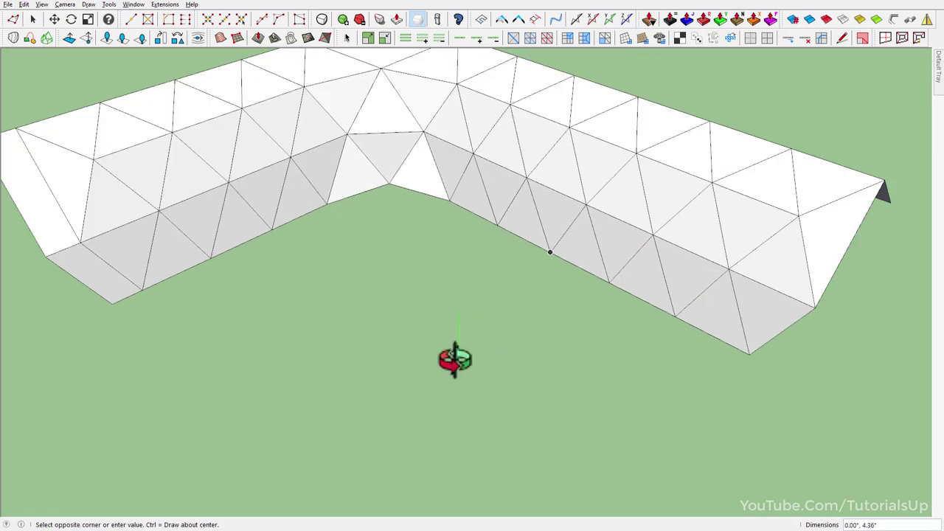
pyautogui.moveTo(457, 360); pyautogui.dragTo(693, 437, button='middle')
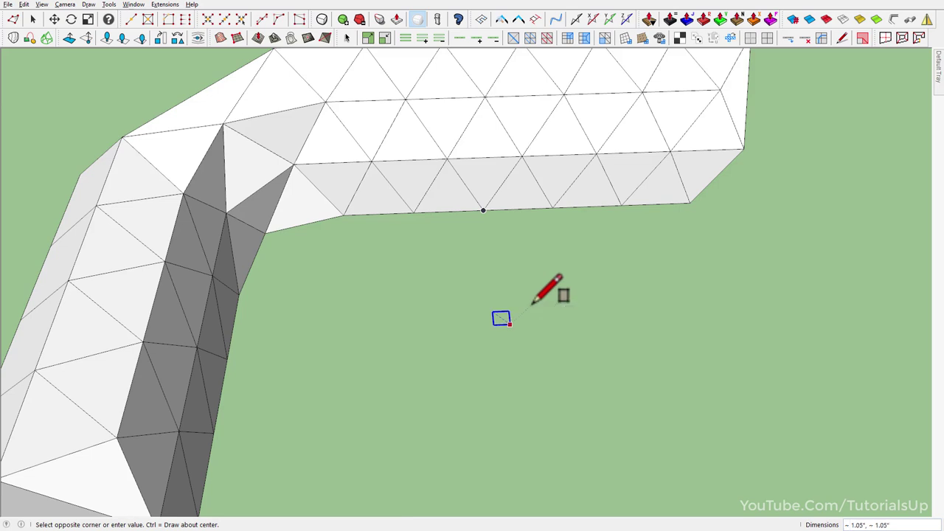
pyautogui.click(534, 301)
pyautogui.moveTo(534, 301); pyautogui.dragTo(442, 315, button='middle')
pyautogui.scroll(3, 472, 317)
pyautogui.scroll(3, 647, 345)
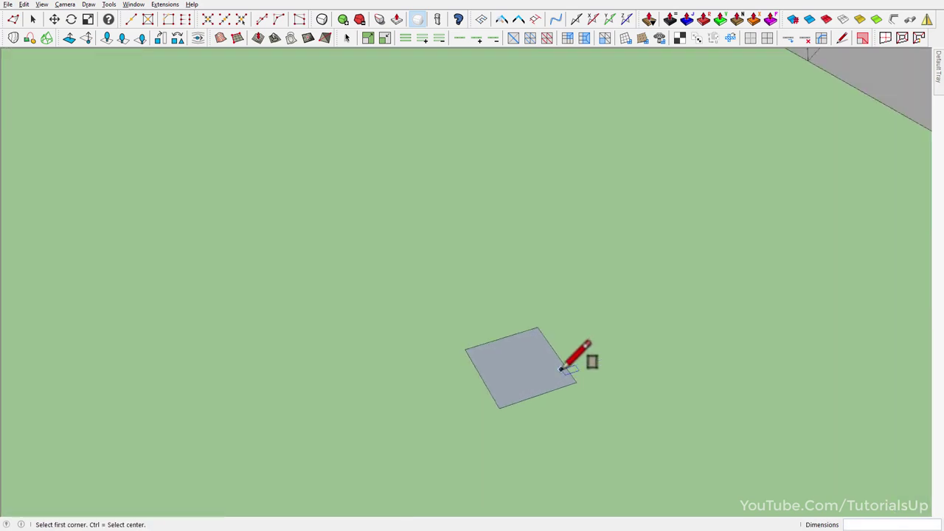
pyautogui.moveTo(565, 358); pyautogui.dragTo(536, 327, button='middle')
pyautogui.scroll(2, 531, 354)
# Step: Push/Pull the square up into a small box, adjust its top face, and select a vertical edge
pyautogui.press('p')
pyautogui.click(483, 376)
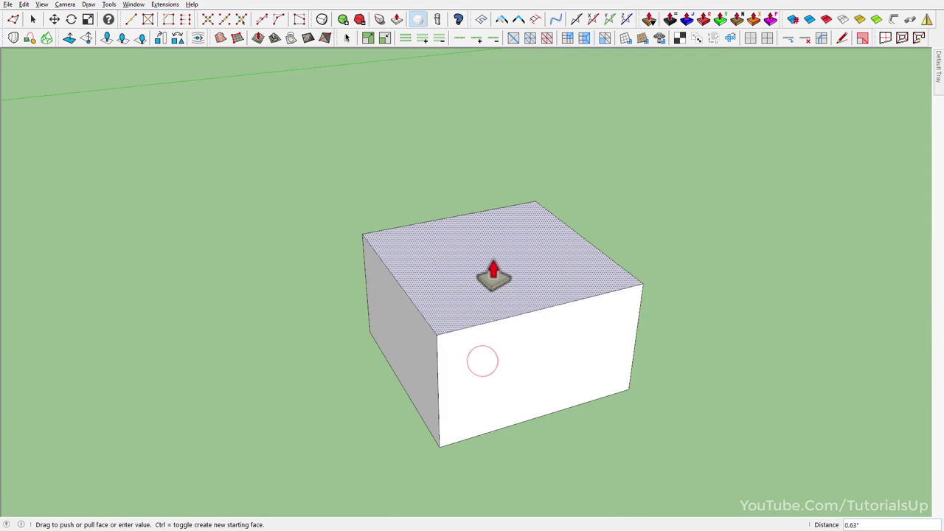
pyautogui.click(488, 257)
pyautogui.press('space')
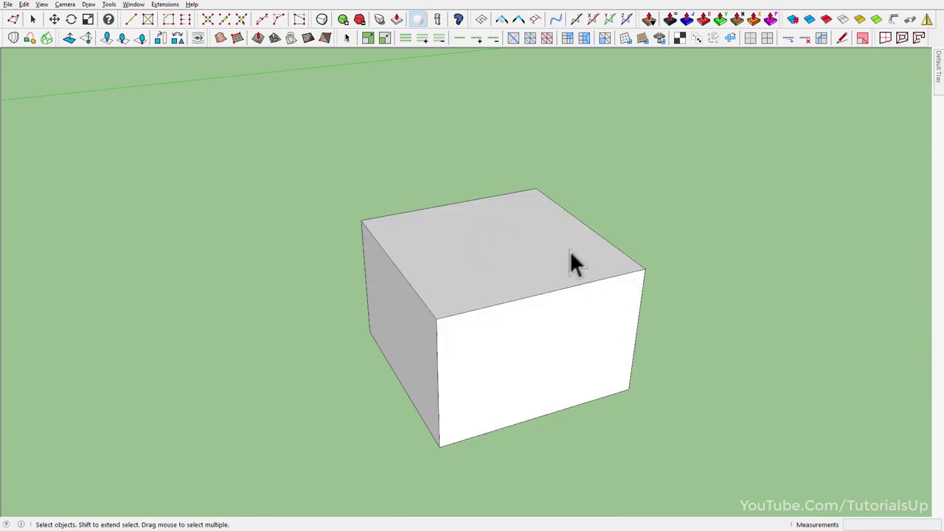
pyautogui.press('p')
pyautogui.click(562, 270)
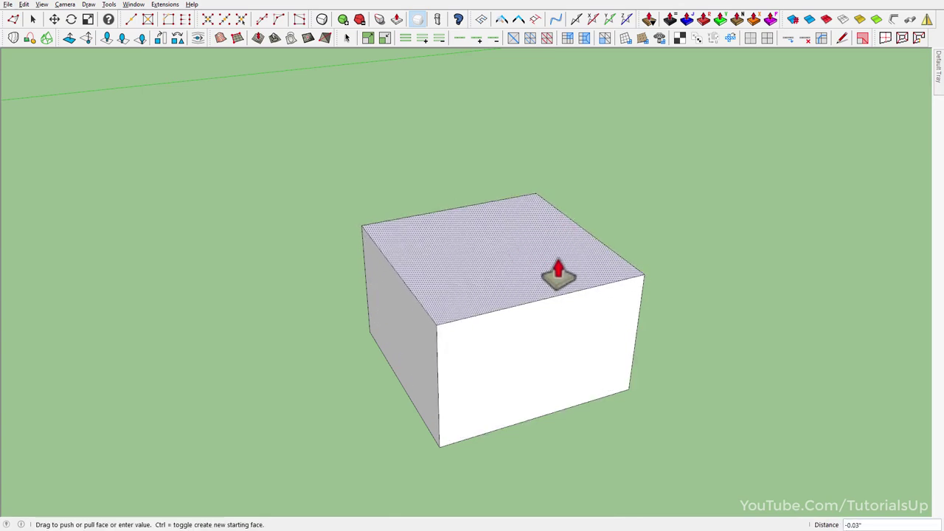
pyautogui.click(556, 267)
pyautogui.press('space')
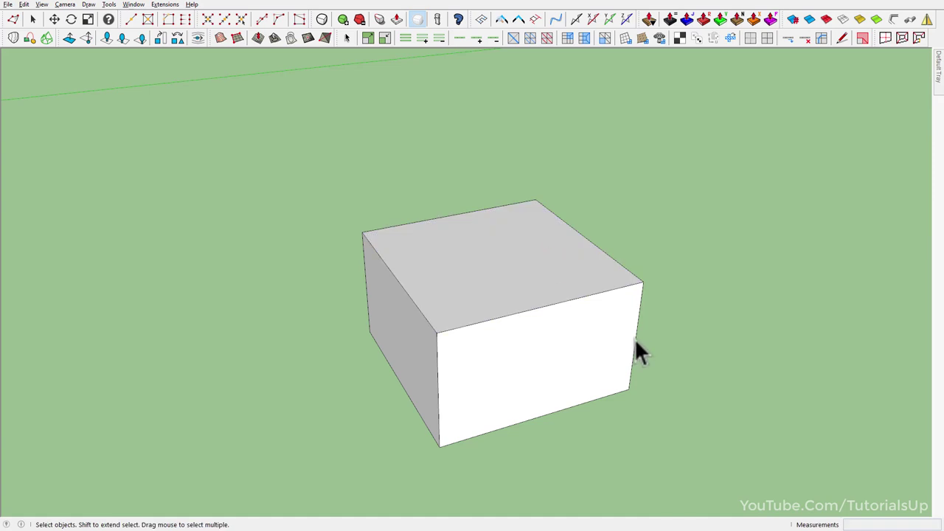
pyautogui.click(637, 341)
# Step: Add an edge loop around the box's middle and scale its bottom face to about 0.24
pyautogui.click(788, 40)
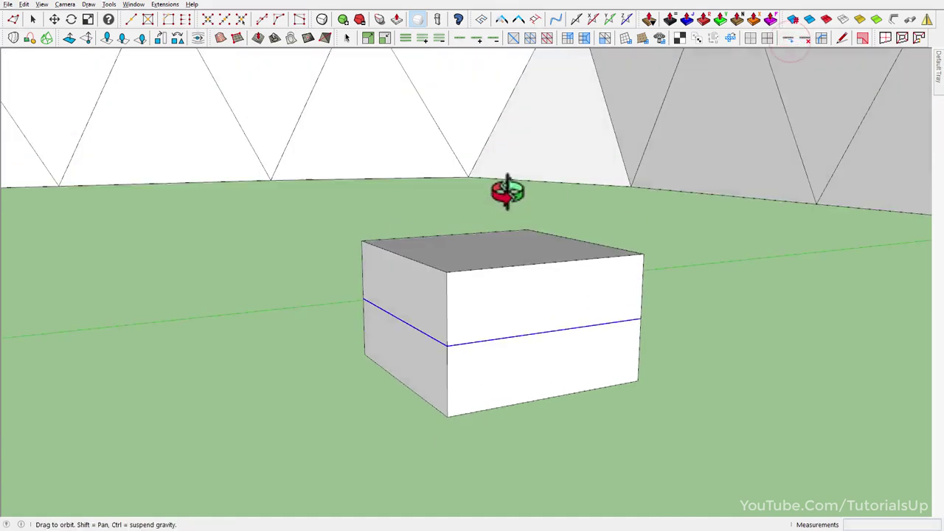
pyautogui.click(498, 352)
pyautogui.press('s')
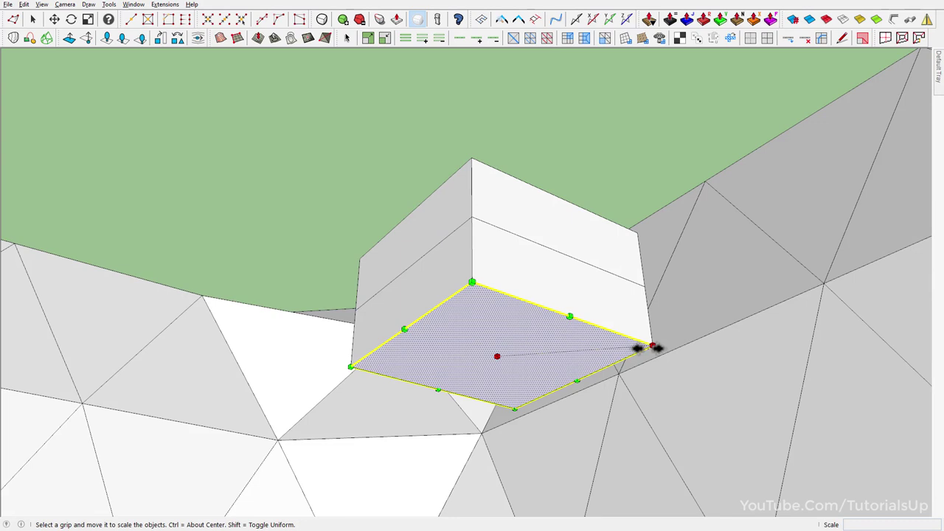
pyautogui.keyDown('ctrl'); pyautogui.moveTo(649, 347); pyautogui.dragTo(532, 348); pyautogui.keyUp('ctrl')
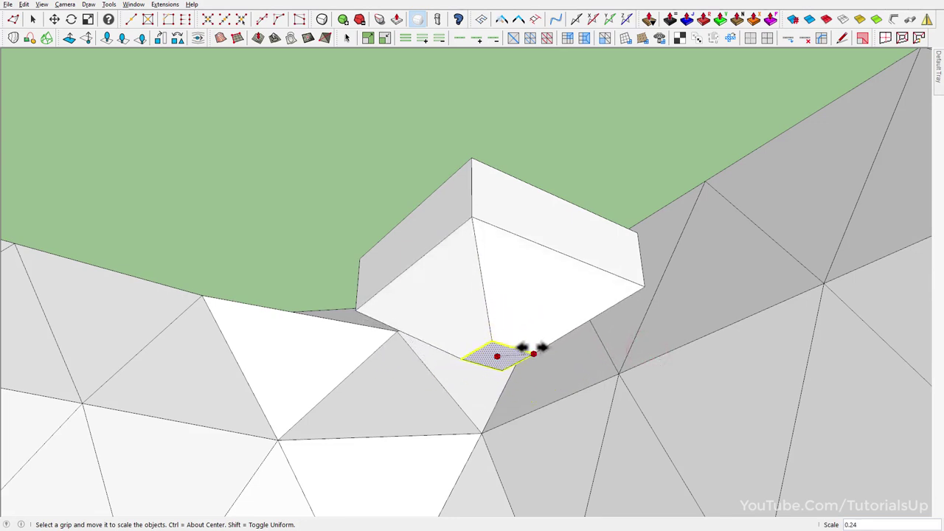
pyautogui.press('space')
# Step: Scale the lower-half vertices uniformly down to 0.63
pyautogui.click(486, 303)
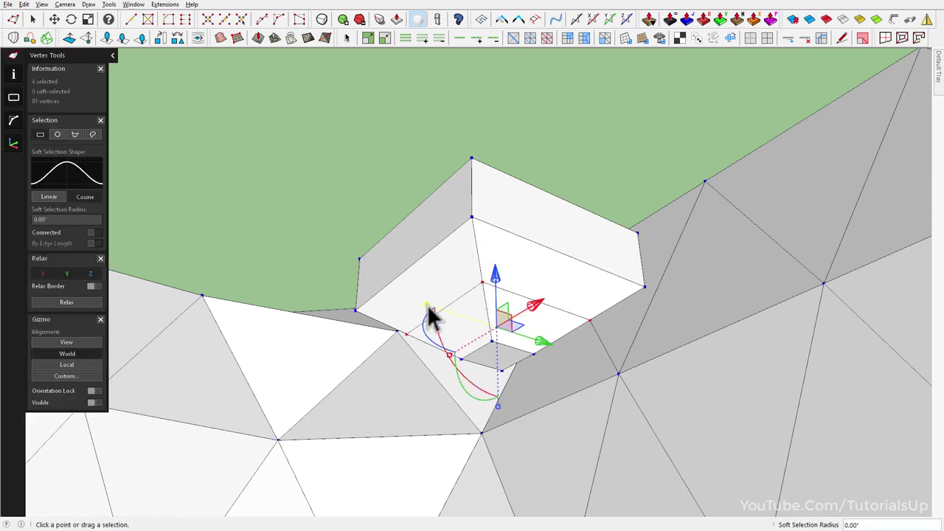
pyautogui.keyDown('shift'); pyautogui.moveTo(431, 317); pyautogui.dragTo(465, 322); pyautogui.keyUp('shift')
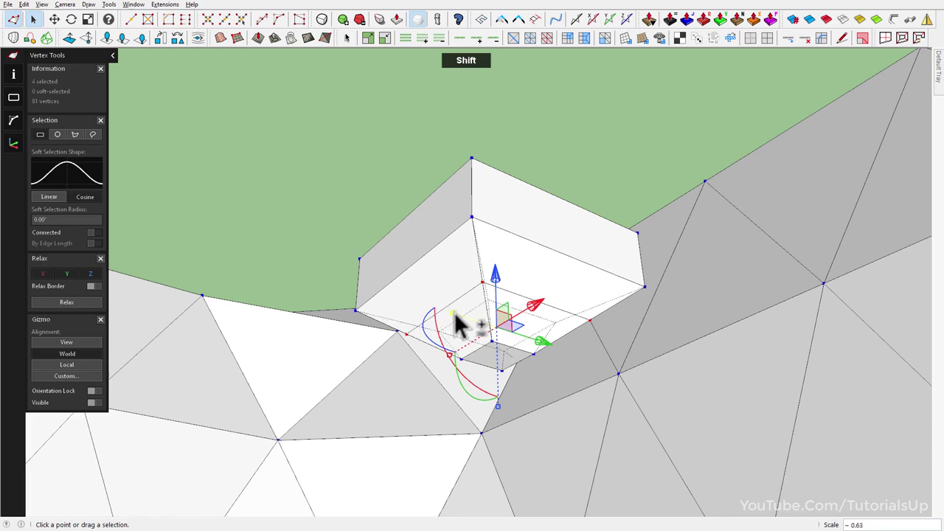
pyautogui.keyDown('shift'); pyautogui.moveTo(452, 325); pyautogui.dragTo(468, 301); pyautogui.keyUp('shift')
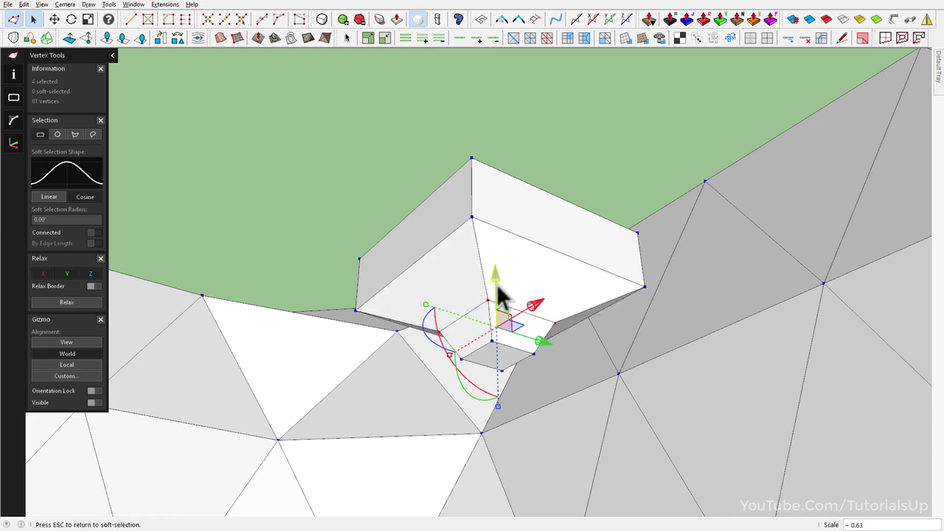
pyautogui.press('space')
# Step: Nudge the small bottom face slightly in Vertex Tools, then select the whole box
pyautogui.moveTo(499, 312)
pyautogui.mouseDown(button='middle')
pyautogui.moveTo(460, 417)
pyautogui.moveTo(447, 358)
pyautogui.mouseUp(button='middle')
pyautogui.click(449, 360)
pyautogui.moveTo(531, 348); pyautogui.dragTo(541, 320, button='middle')
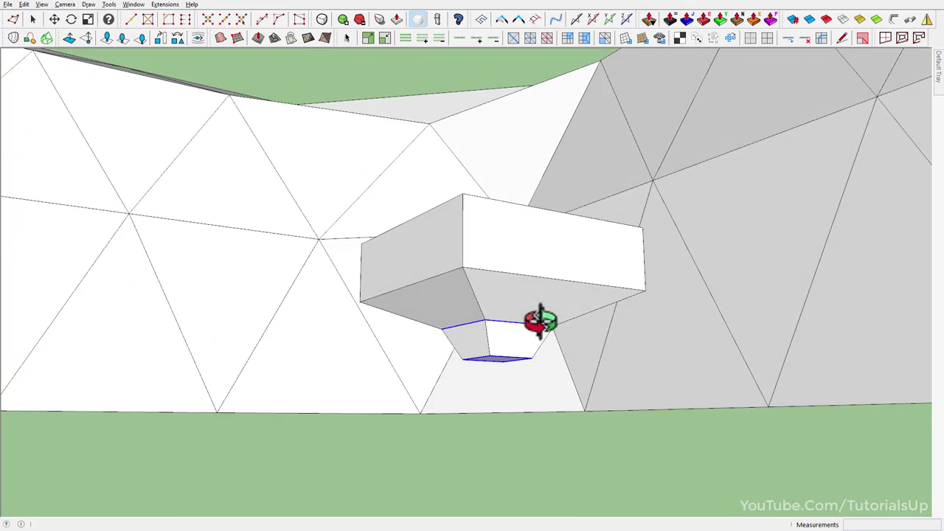
pyautogui.press('v')
pyautogui.moveTo(499, 286); pyautogui.dragTo(498, 279)
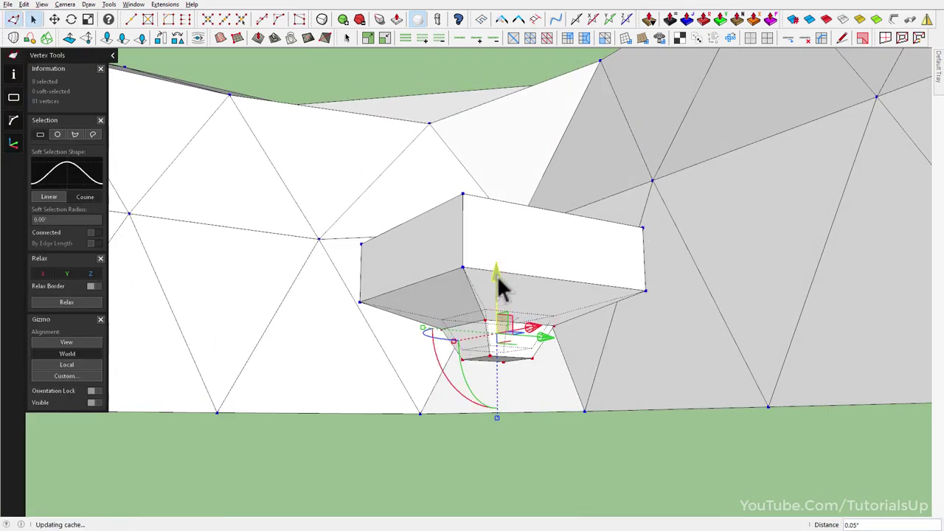
pyautogui.press('space')
pyautogui.moveTo(506, 290)
pyautogui.mouseDown(button='middle')
pyautogui.moveTo(522, 310)
pyautogui.moveTo(506, 274)
pyautogui.moveTo(536, 266)
pyautogui.mouseUp(button='middle')
pyautogui.tripleClick(522, 308)
pyautogui.scroll(3, 483, 365)
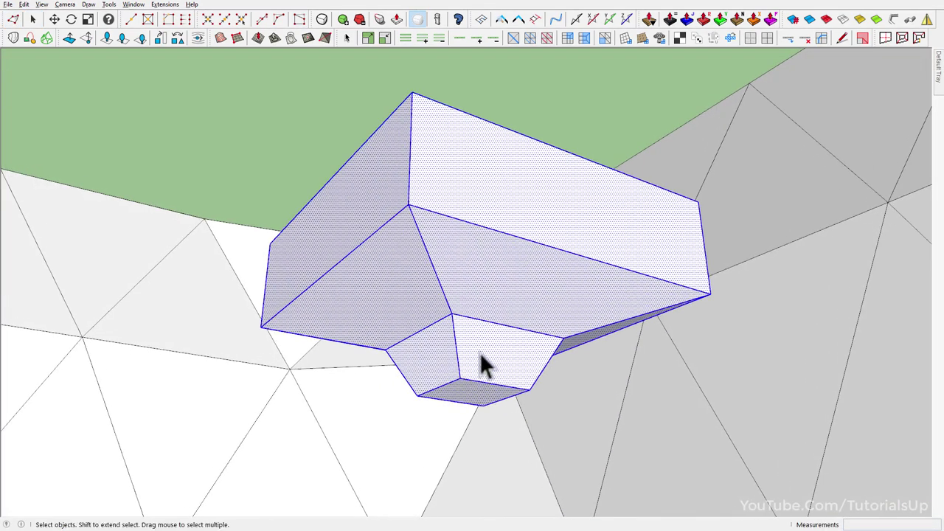
# Step: Move the two junction edges up slightly to form a thin band
pyautogui.click(506, 326)
pyautogui.keyDown('ctrl'); pyautogui.click(419, 331); pyautogui.keyUp('ctrl')
pyautogui.scroll(2, 505, 326)
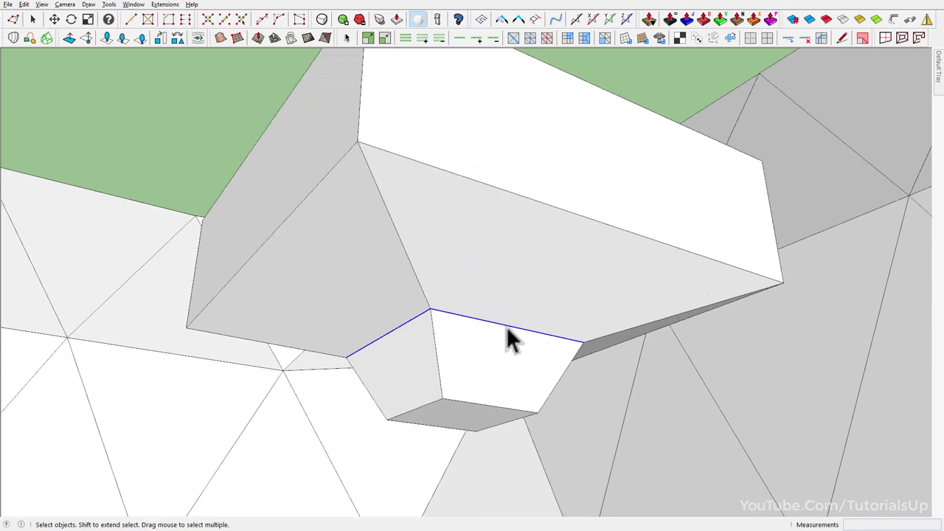
pyautogui.press('m')
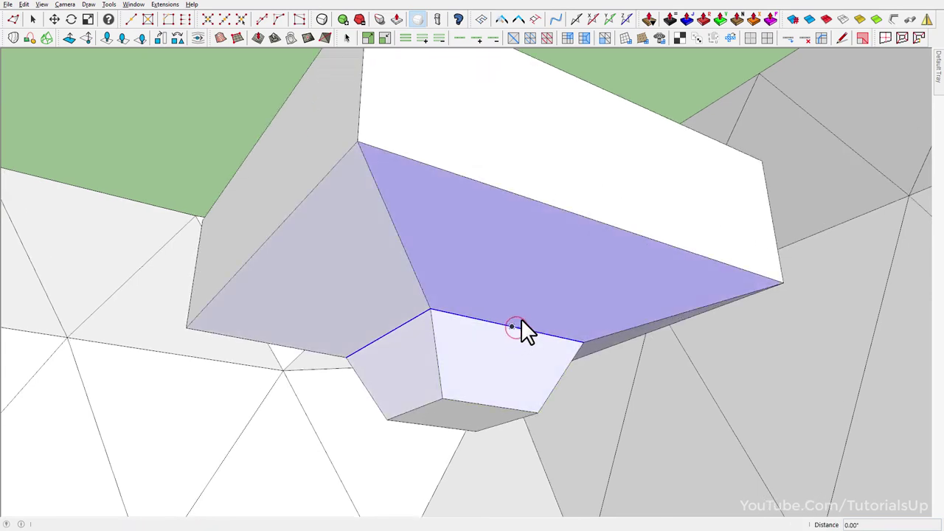
pyautogui.click(521, 319)
pyautogui.click(524, 316)
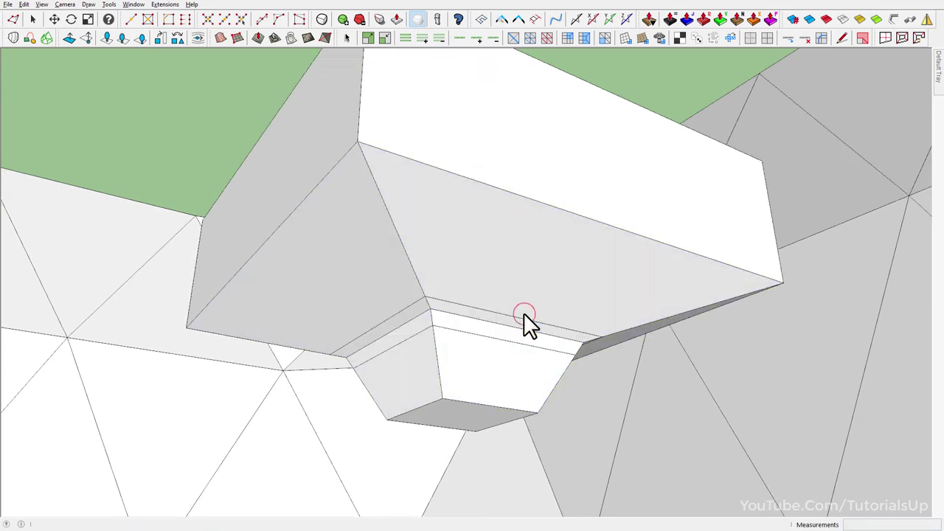
# Step: Make the shape a component with its axes origin at a corner of the bottom face
pyautogui.tripleClick(524, 315)
pyautogui.moveTo(527, 324); pyautogui.dragTo(512, 281, button='middle')
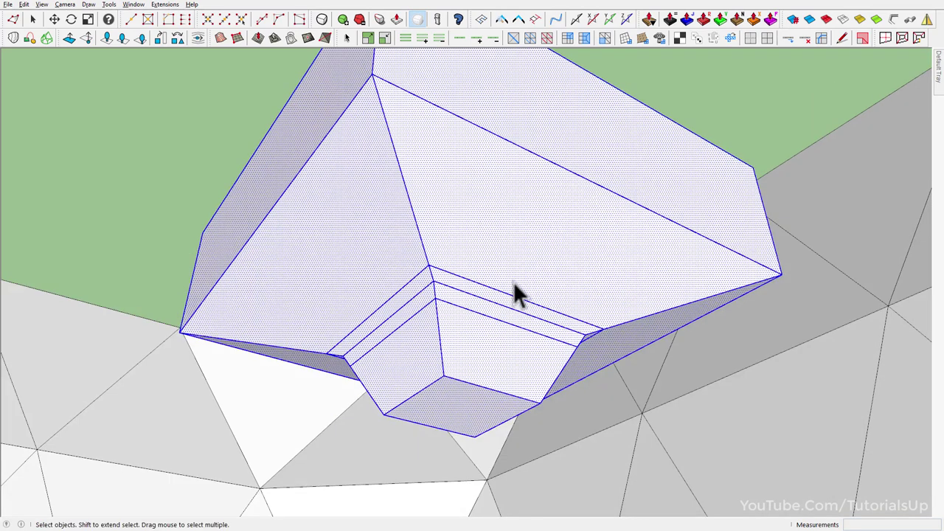
pyautogui.rightClick(512, 281)
pyautogui.click(587, 83)
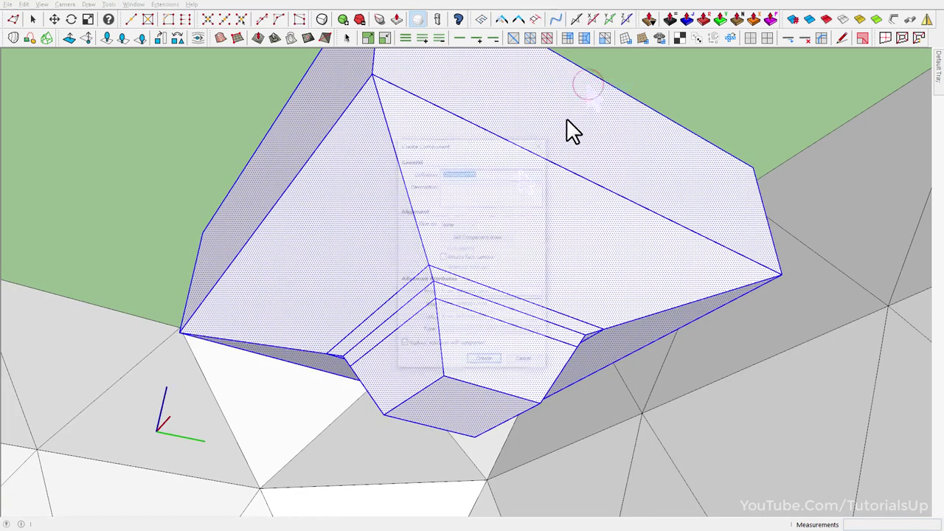
pyautogui.click(478, 237)
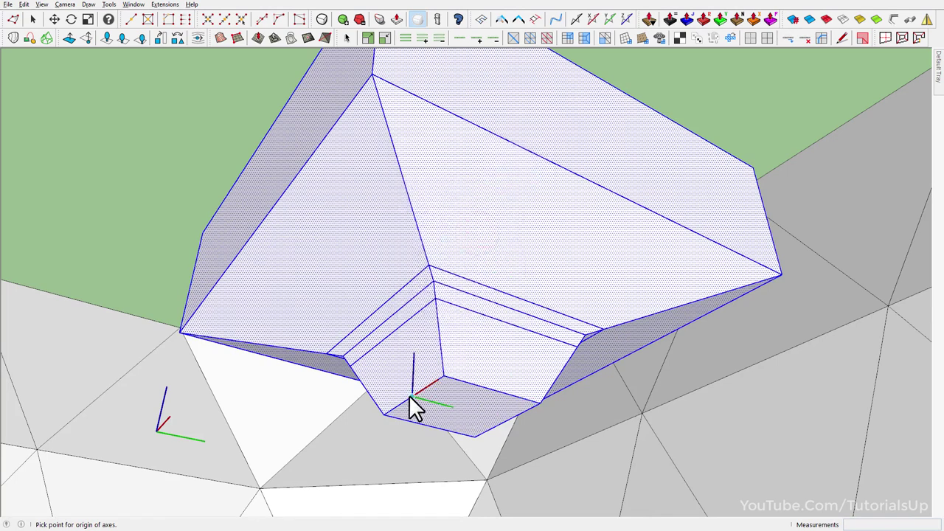
pyautogui.click(461, 410)
pyautogui.click(478, 365)
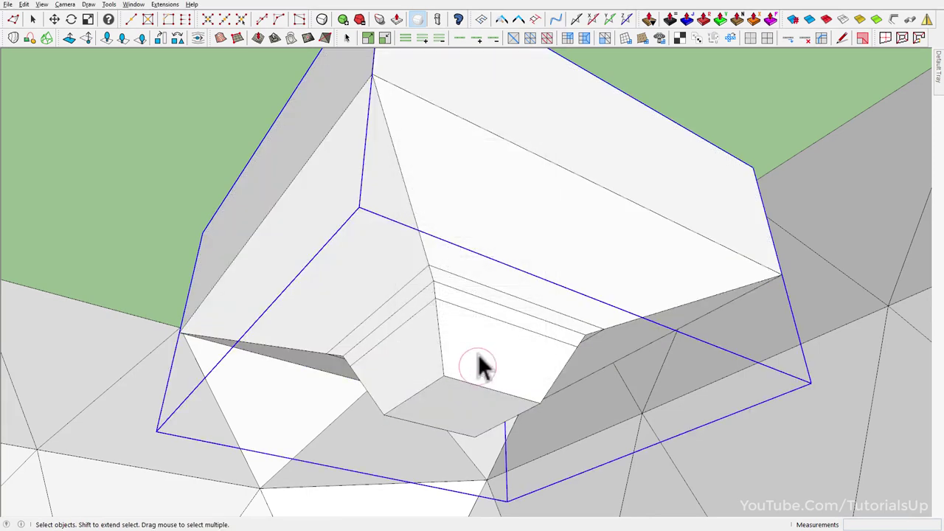
pyautogui.moveTo(477, 365)
pyautogui.mouseDown(button='middle')
pyautogui.moveTo(460, 344)
pyautogui.moveTo(472, 281)
pyautogui.moveTo(472, 362)
pyautogui.moveTo(435, 236)
pyautogui.mouseUp(button='middle')
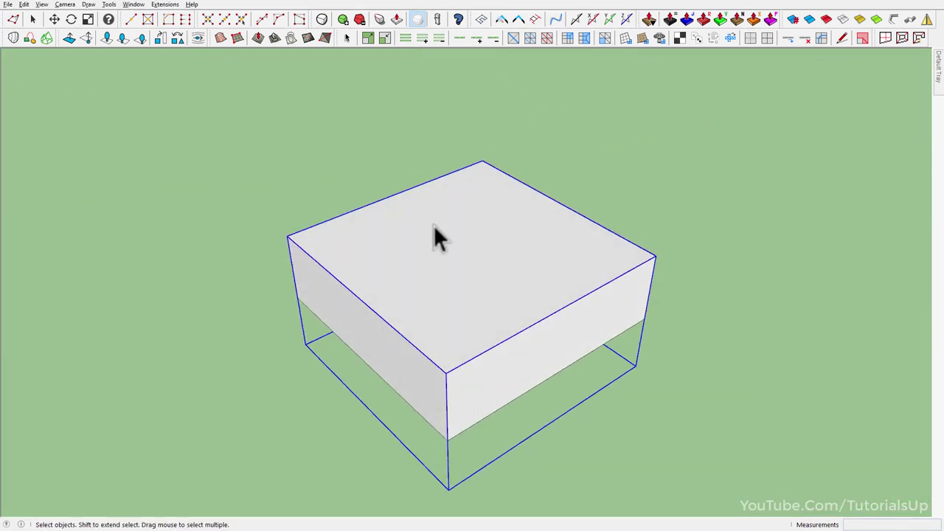
# Step: Subdivide and increase subdivisions to round the box, then toggle back to its control cage
pyautogui.click(320, 22)
pyautogui.click(342, 22)
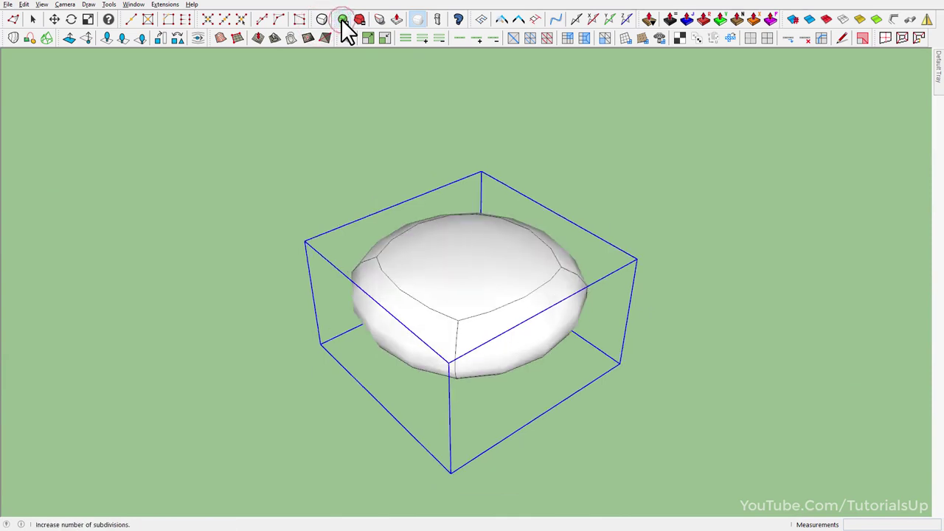
pyautogui.click(668, 293)
pyautogui.moveTo(618, 305)
pyautogui.mouseDown(button='middle')
pyautogui.moveTo(480, 139)
pyautogui.moveTo(568, 97)
pyautogui.moveTo(472, 265)
pyautogui.mouseUp(button='middle')
pyautogui.click(320, 22)
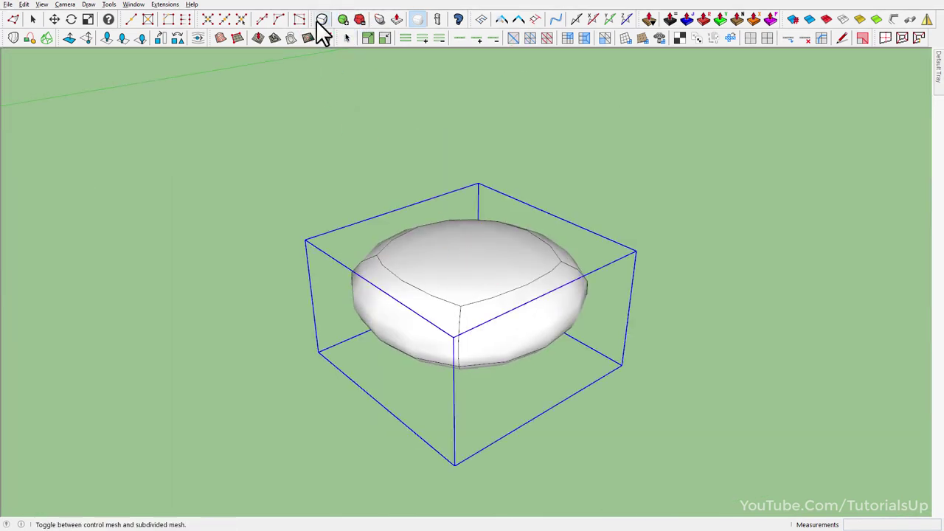
pyautogui.click(319, 20)
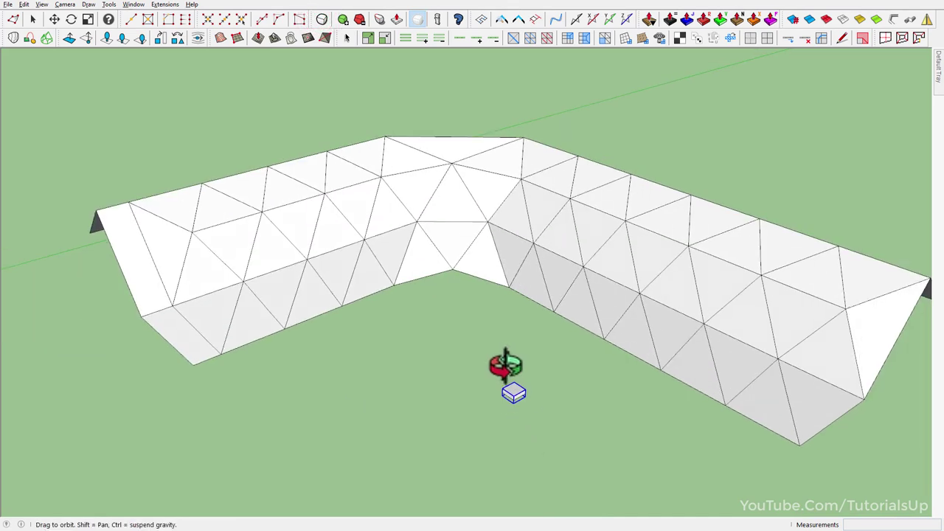
# Step: Place button copies on all mesh vertices: probability 100, rotation 0, scale 0, Normal orientation
pyautogui.moveTo(505, 375); pyautogui.dragTo(516, 392, button='middle')
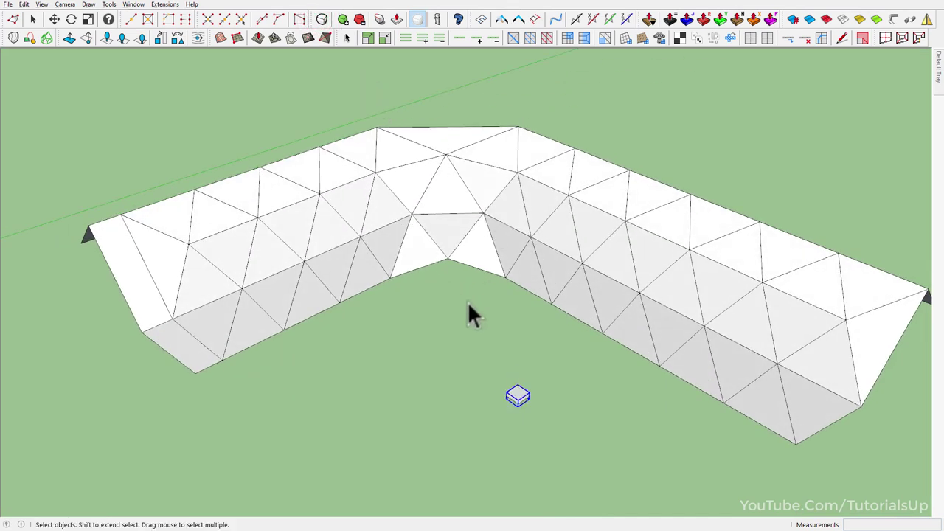
pyautogui.tripleClick(344, 267)
pyautogui.moveTo(352, 199)
pyautogui.mouseDown(button='middle')
pyautogui.moveTo(408, 389)
pyautogui.moveTo(401, 229)
pyautogui.mouseUp(button='middle')
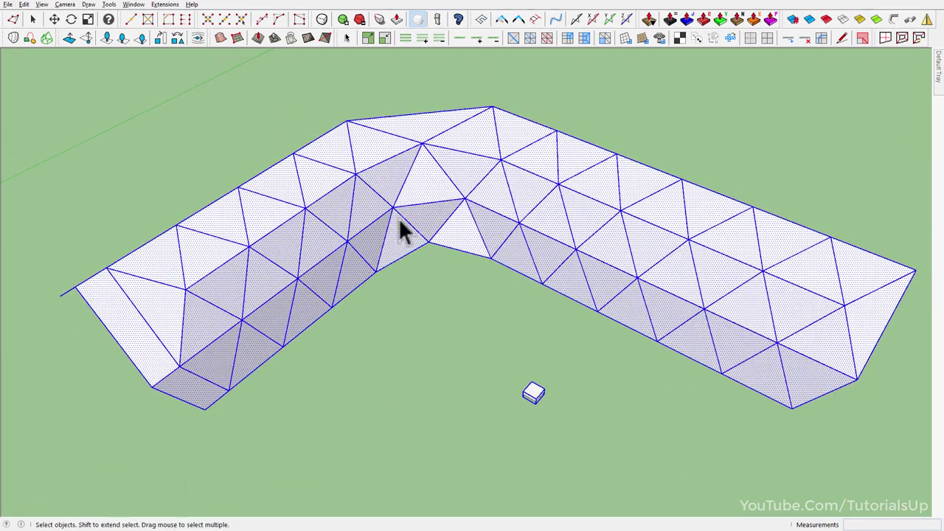
pyautogui.click(134, 41)
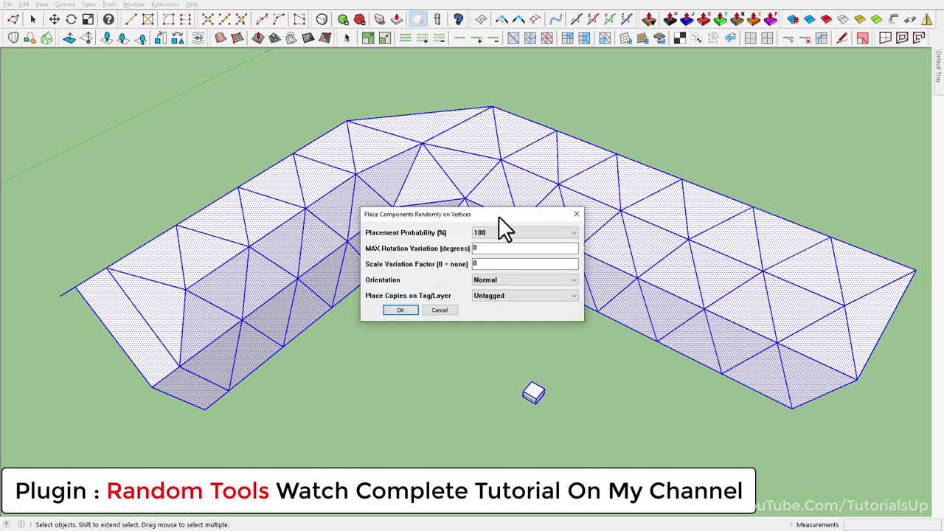
pyautogui.click(501, 236)
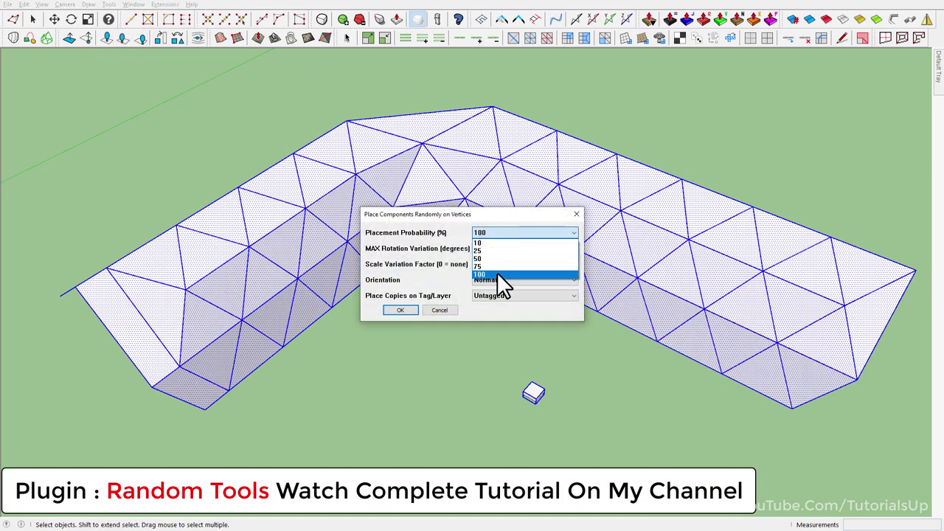
pyautogui.click(497, 272)
pyautogui.click(494, 248)
pyautogui.click(491, 262)
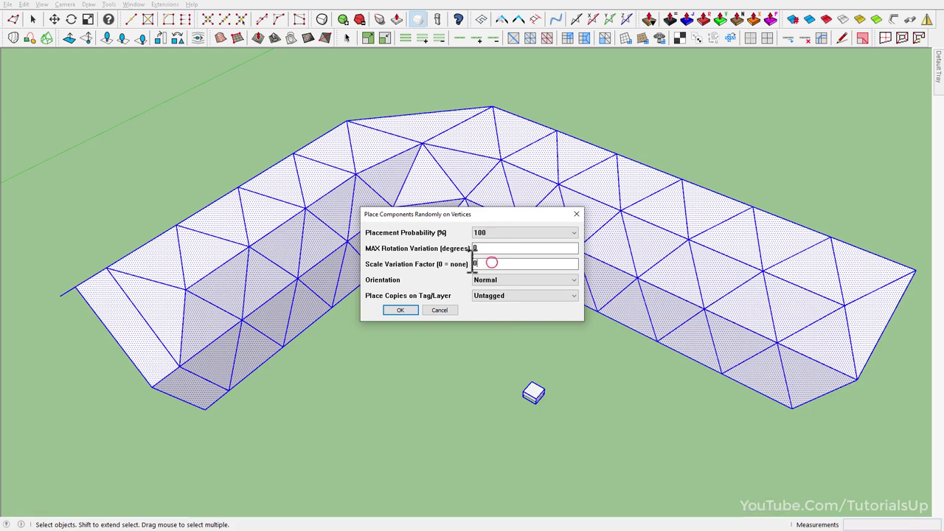
pyautogui.click(495, 279)
pyautogui.click(495, 295)
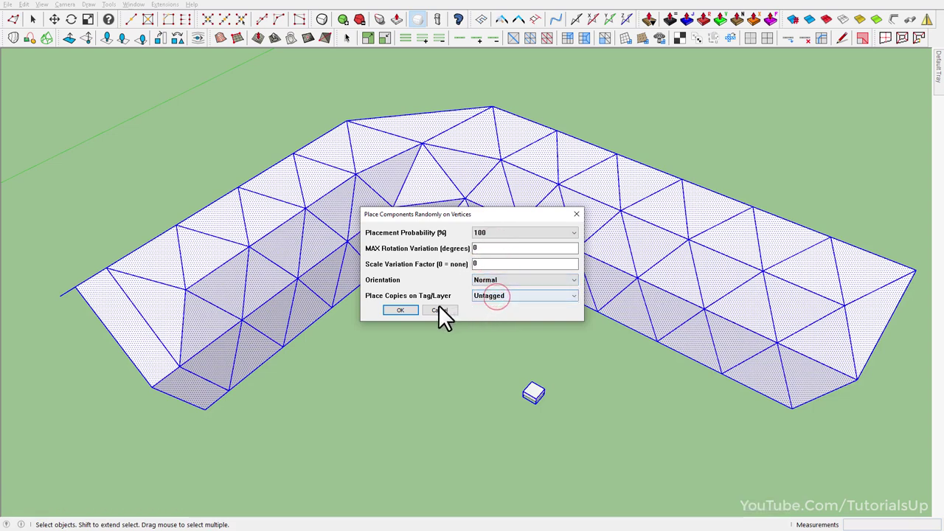
pyautogui.click(402, 310)
# Step: Open the triangulated mesh group for editing and inspect the placed buttons
pyautogui.click(400, 339)
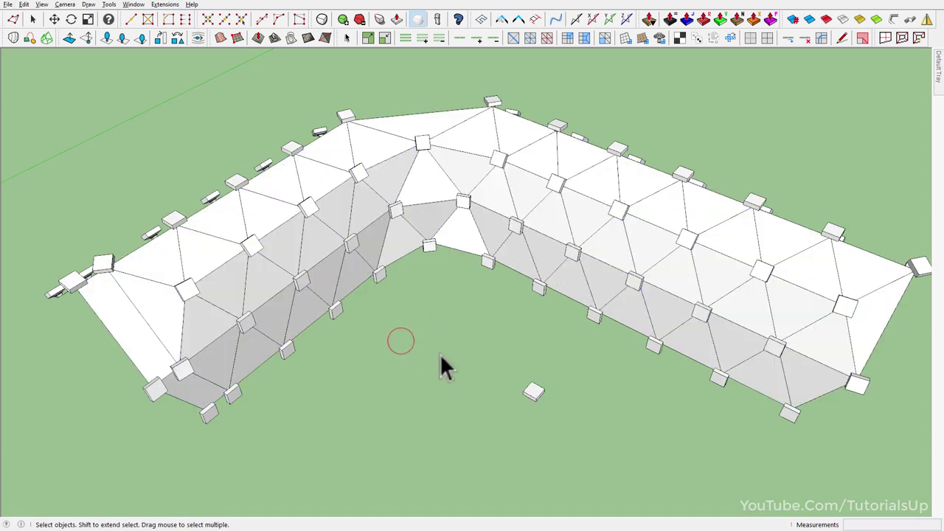
pyautogui.moveTo(456, 347)
pyautogui.mouseDown(button='middle')
pyautogui.moveTo(372, 348)
pyautogui.moveTo(254, 375)
pyautogui.moveTo(318, 436)
pyautogui.mouseUp(button='middle')
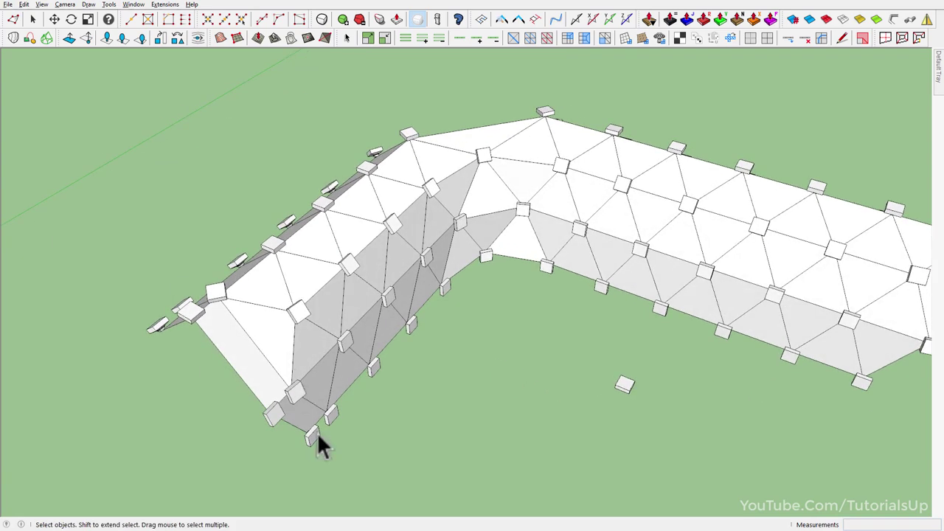
pyautogui.click(313, 441)
pyautogui.doubleClick(310, 435)
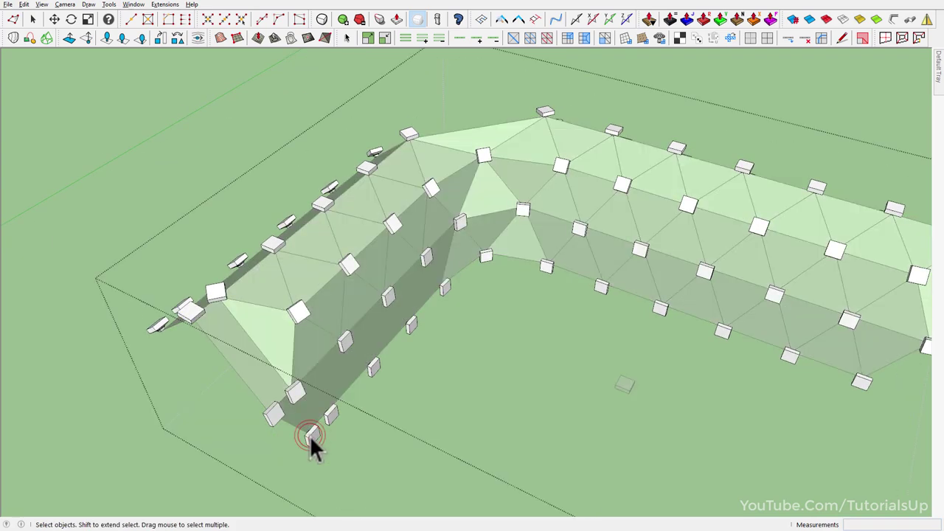
pyautogui.moveTo(285, 429)
pyautogui.mouseDown(button='middle')
pyautogui.moveTo(200, 249)
pyautogui.moveTo(421, 312)
pyautogui.moveTo(393, 463)
pyautogui.mouseUp(button='middle')
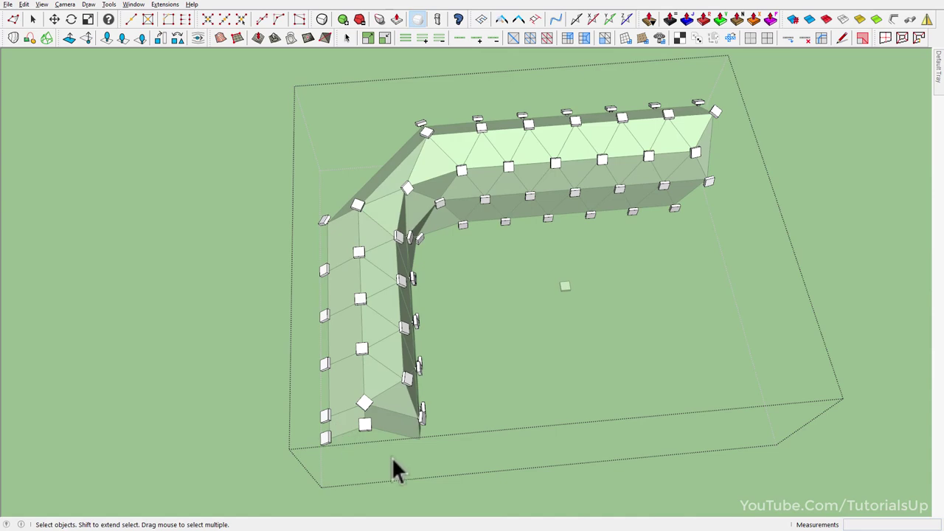
pyautogui.moveTo(326, 445); pyautogui.dragTo(343, 320, button='middle')
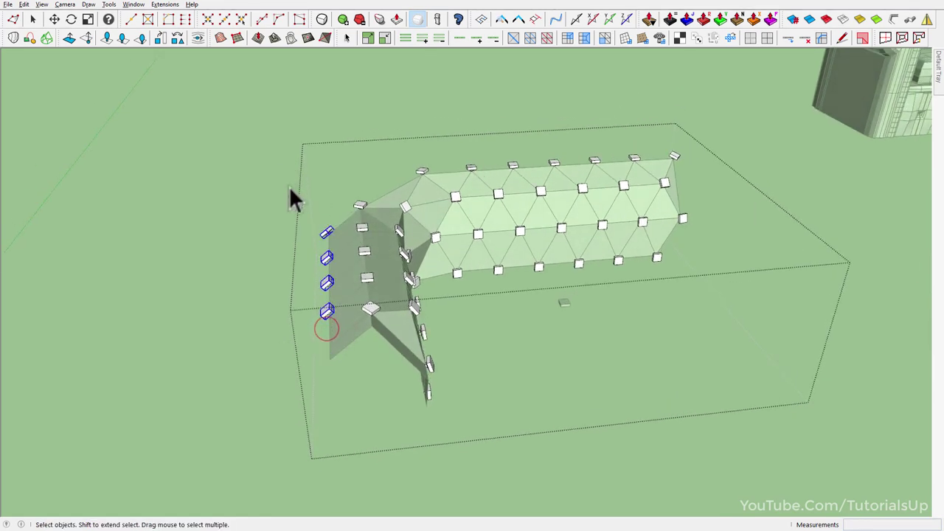
pyautogui.moveTo(290, 189)
pyautogui.mouseDown(button='middle')
pyautogui.moveTo(818, 200)
pyautogui.moveTo(424, 248)
pyautogui.mouseUp(button='middle')
pyautogui.moveTo(303, 188)
pyautogui.mouseDown(button='middle')
pyautogui.moveTo(622, 236)
pyautogui.moveTo(527, 243)
pyautogui.moveTo(373, 232)
pyautogui.moveTo(347, 311)
pyautogui.moveTo(371, 255)
pyautogui.mouseUp(button='middle')
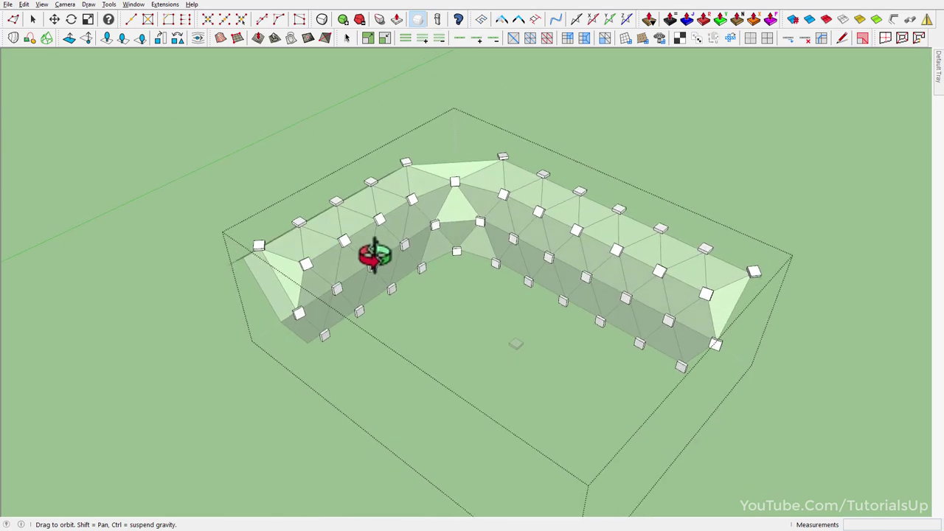
# Step: Round all the placed buttons, turn off edge display, and hide the triangulated mesh
pyautogui.click(436, 223)
pyautogui.scroll(2, 436, 231)
pyautogui.scroll(2, 436, 231)
pyautogui.click(323, 19)
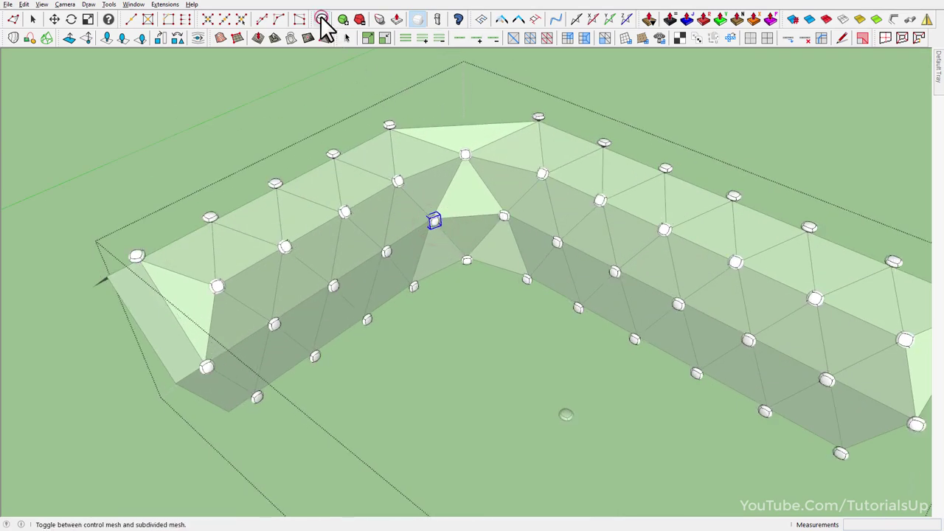
pyautogui.click(415, 23)
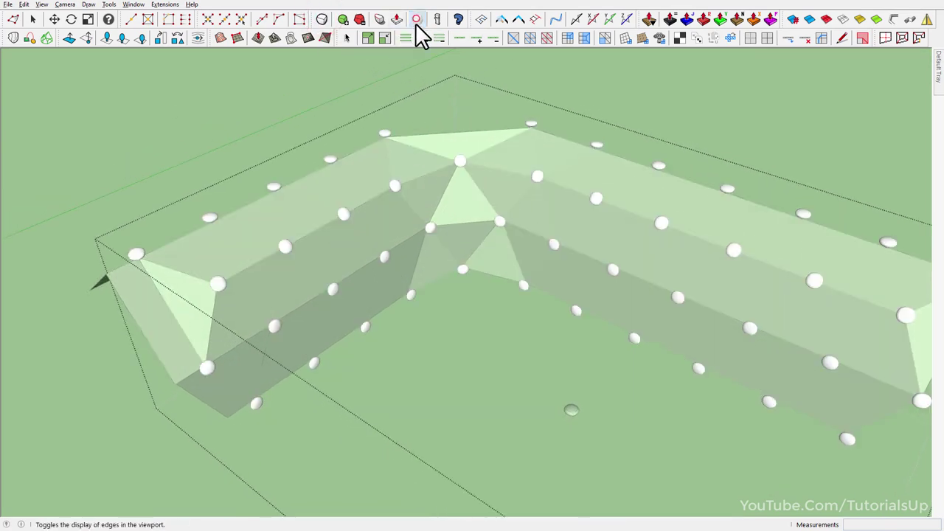
pyautogui.moveTo(442, 96)
pyautogui.mouseDown(button='middle')
pyautogui.moveTo(605, 99)
pyautogui.moveTo(512, 95)
pyautogui.moveTo(440, 162)
pyautogui.mouseUp(button='middle')
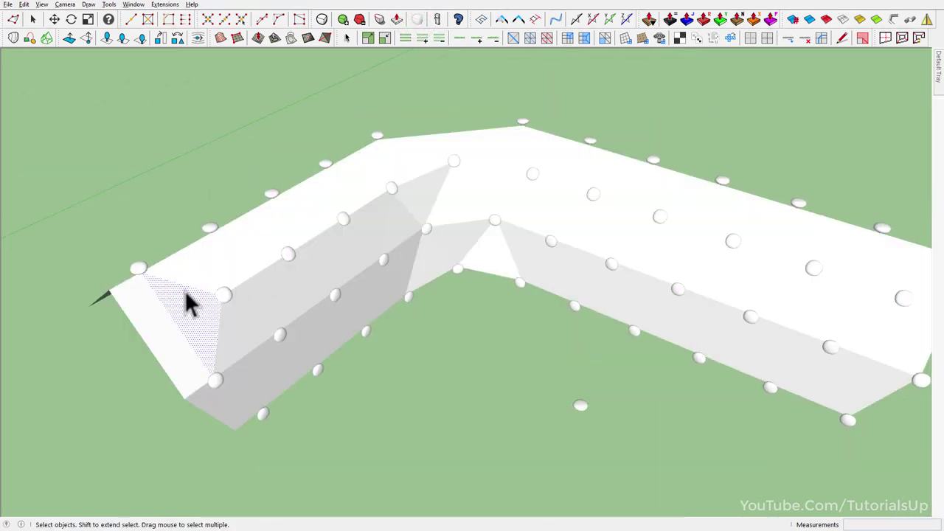
pyautogui.click(185, 295)
# Step: Unhide all geometry to restore the hidden sofa body around the buttons
pyautogui.moveTo(472, 313); pyautogui.dragTo(506, 301, button='middle')
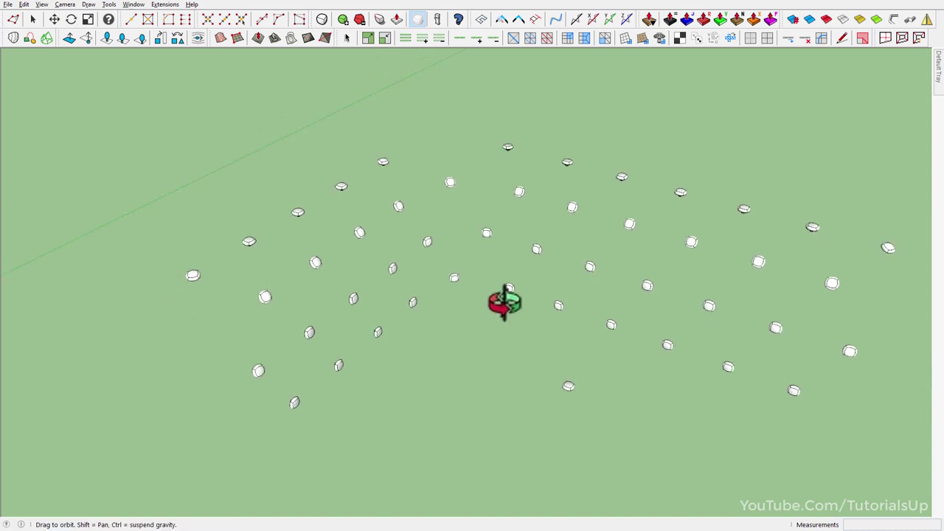
pyautogui.click(25, 5)
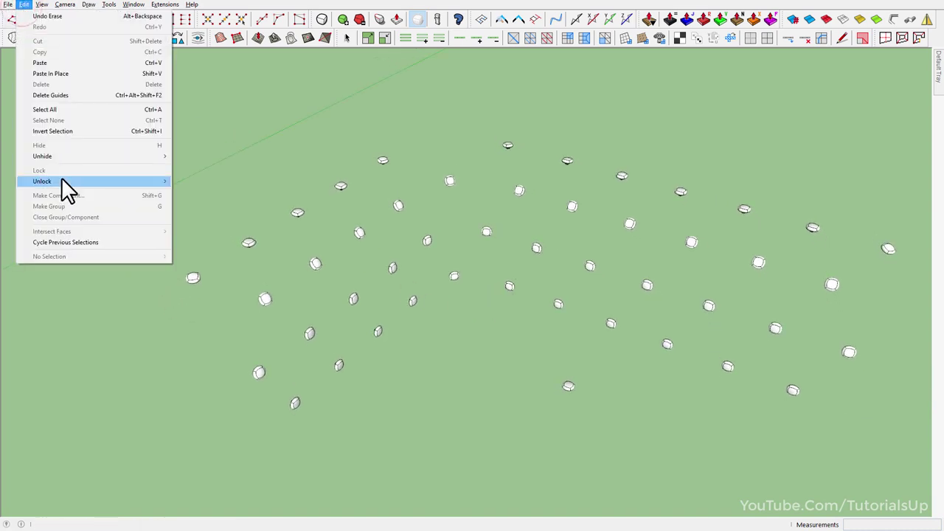
pyautogui.moveTo(42, 155)
pyautogui.click(217, 178)
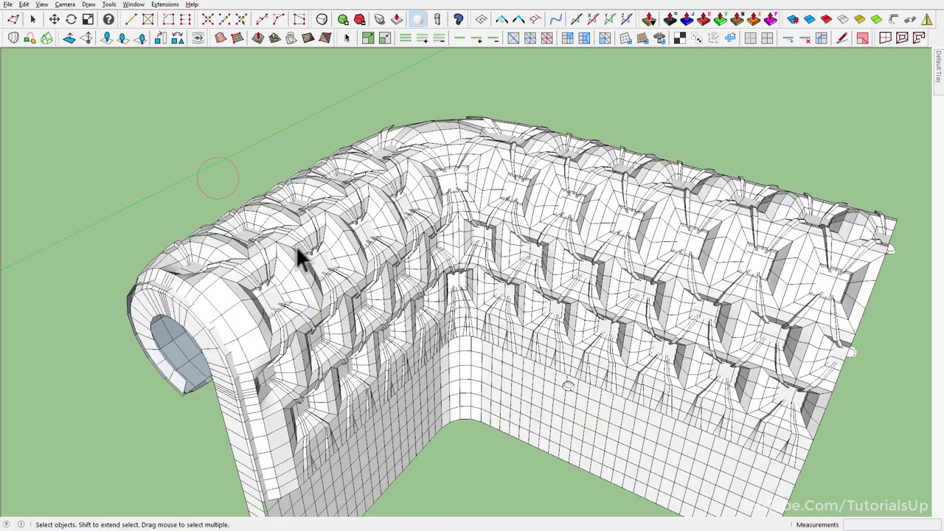
# Step: Inspect the tufted backrest, check one button's scale, then select the smoothed sofa
pyautogui.moveTo(301, 258)
pyautogui.mouseDown(button='middle')
pyautogui.moveTo(295, 164)
pyautogui.moveTo(58, 175)
pyautogui.moveTo(47, 185)
pyautogui.mouseUp(button='middle')
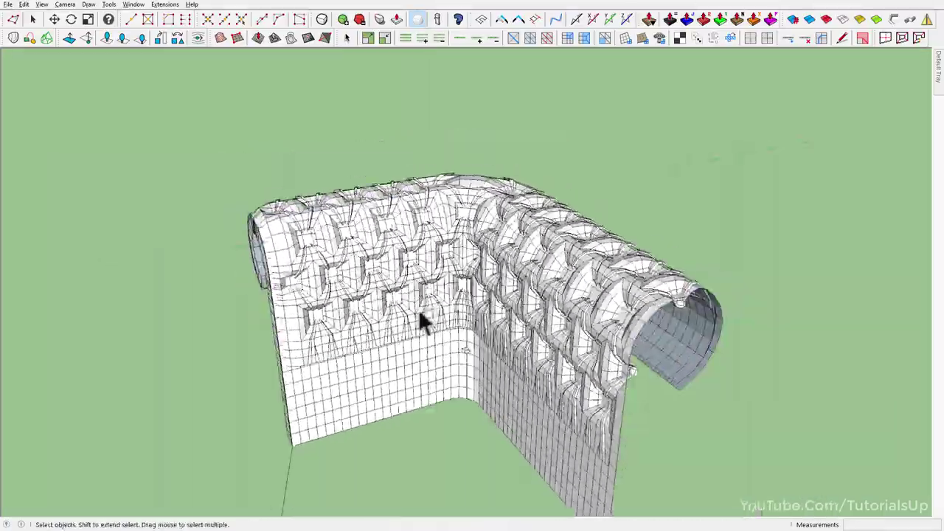
pyautogui.moveTo(429, 184); pyautogui.dragTo(539, 274, button='middle')
pyautogui.scroll(5, 626, 284)
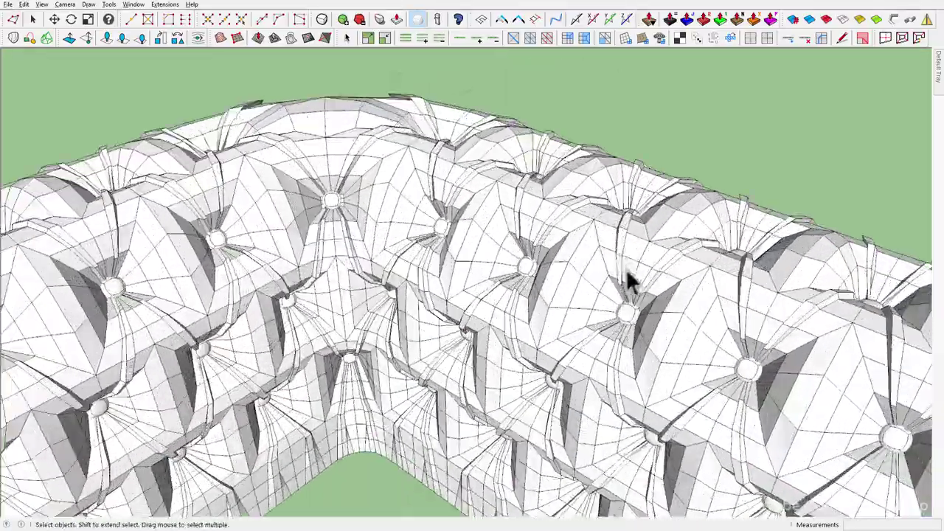
pyautogui.moveTo(626, 284)
pyautogui.mouseDown(button='middle')
pyautogui.moveTo(553, 216)
pyautogui.moveTo(623, 244)
pyautogui.moveTo(597, 232)
pyautogui.mouseUp(button='middle')
pyautogui.scroll(3, 602, 285)
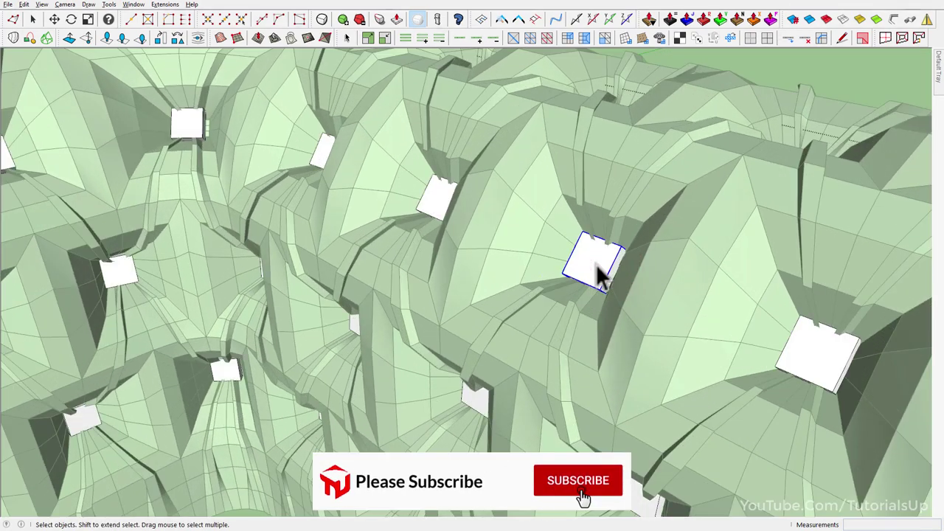
pyautogui.click(598, 270)
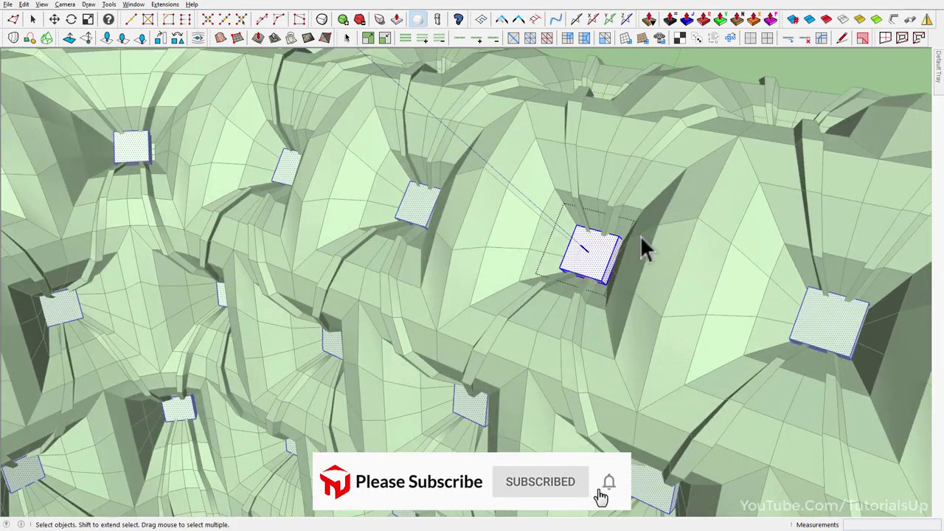
pyautogui.press('s')
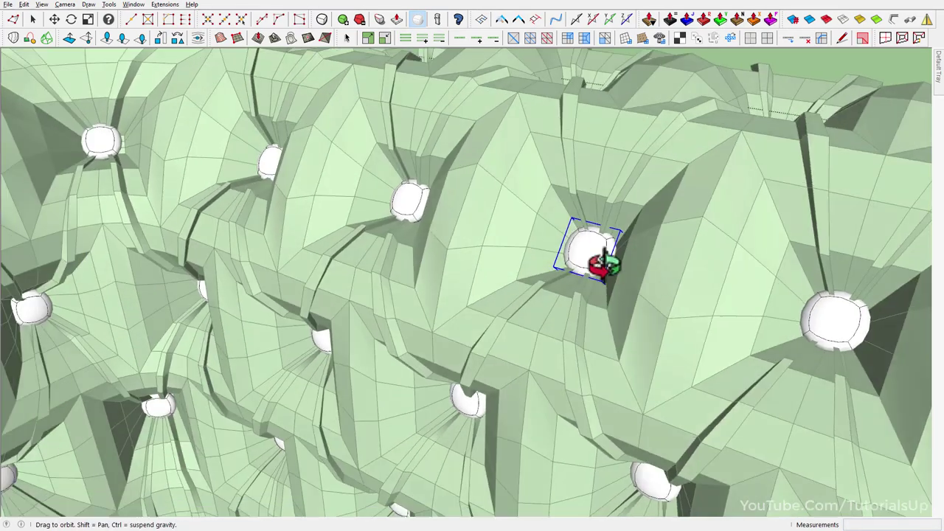
pyautogui.scroll(-5, 645, 256)
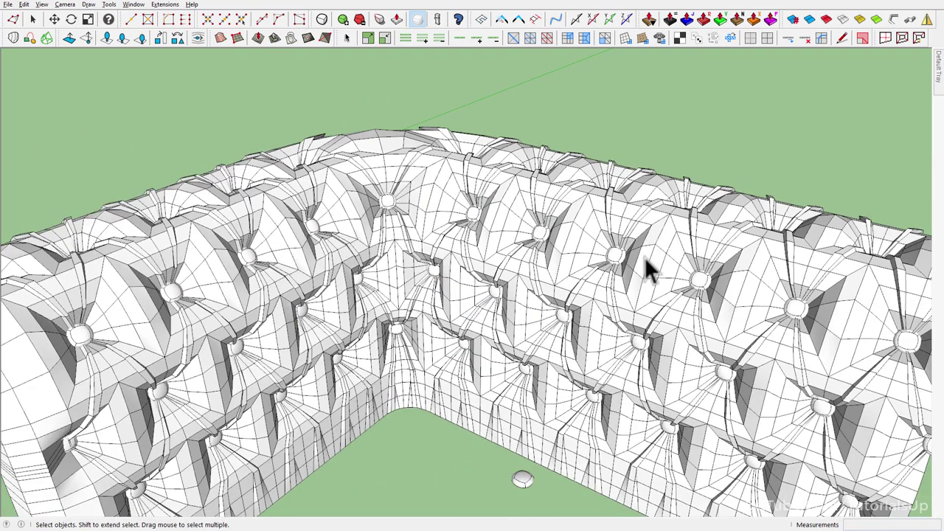
pyautogui.moveTo(643, 257)
pyautogui.mouseDown(button='middle')
pyautogui.moveTo(585, 301)
pyautogui.moveTo(431, 218)
pyautogui.mouseUp(button='middle')
pyautogui.click(411, 221)
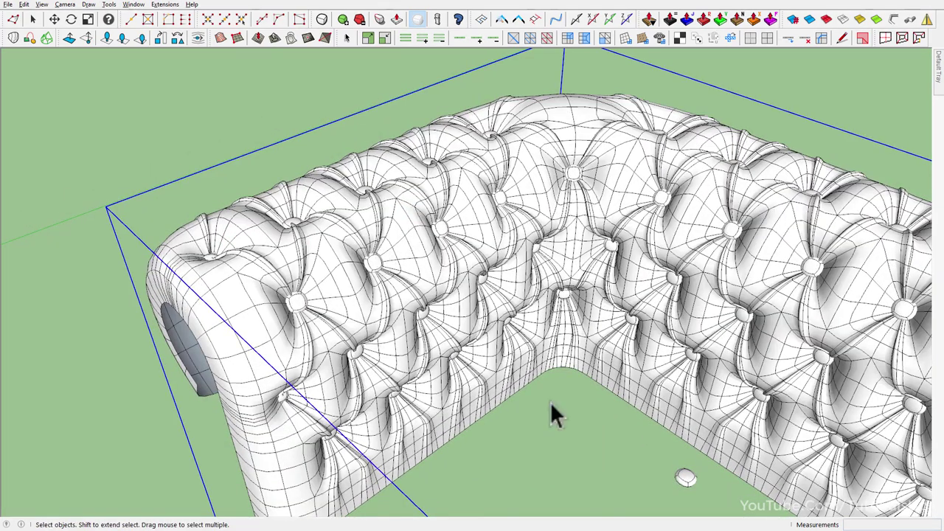
# Step: Open the arm tuft for editing and rotate it to match the crease angle
pyautogui.click(550, 403)
pyautogui.moveTo(375, 287); pyautogui.dragTo(345, 231, button='middle')
pyautogui.keyDown('shift'); pyautogui.moveTo(515, 382); pyautogui.dragTo(369, 443, button='middle'); pyautogui.keyUp('shift')
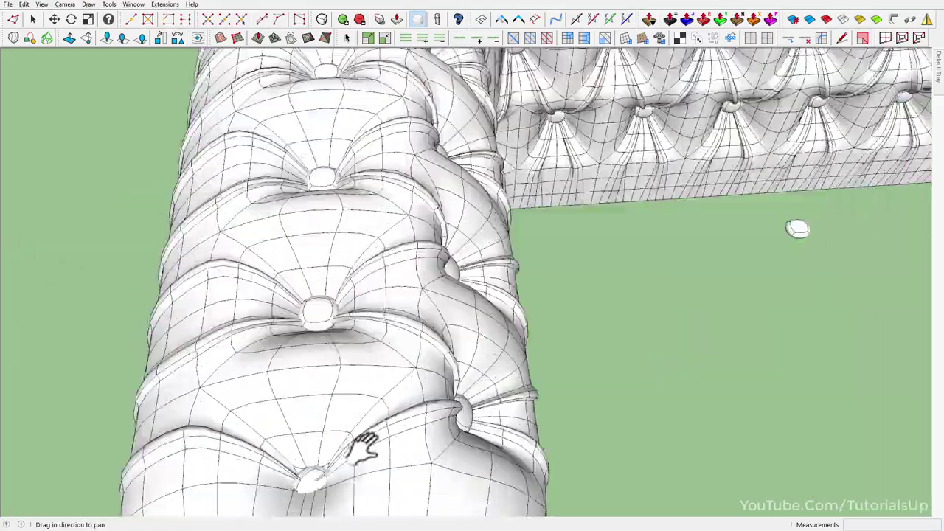
pyautogui.scroll(5, 376, 413)
pyautogui.moveTo(385, 375)
pyautogui.mouseDown(button='middle')
pyautogui.moveTo(583, 300)
pyautogui.moveTo(401, 303)
pyautogui.moveTo(421, 274)
pyautogui.moveTo(442, 332)
pyautogui.moveTo(443, 375)
pyautogui.moveTo(290, 148)
pyautogui.moveTo(346, 250)
pyautogui.mouseUp(button='middle')
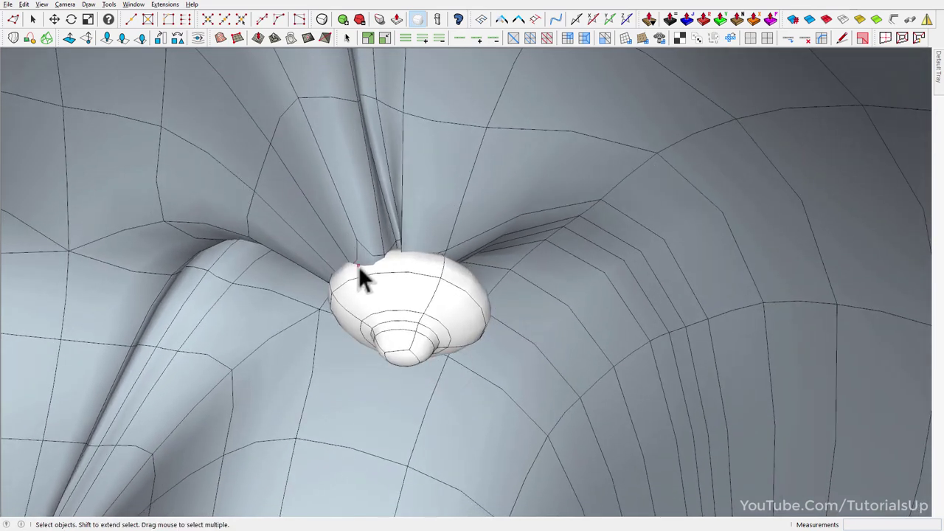
pyautogui.doubleClick(426, 309)
pyautogui.moveTo(422, 309); pyautogui.dragTo(437, 327, button='middle')
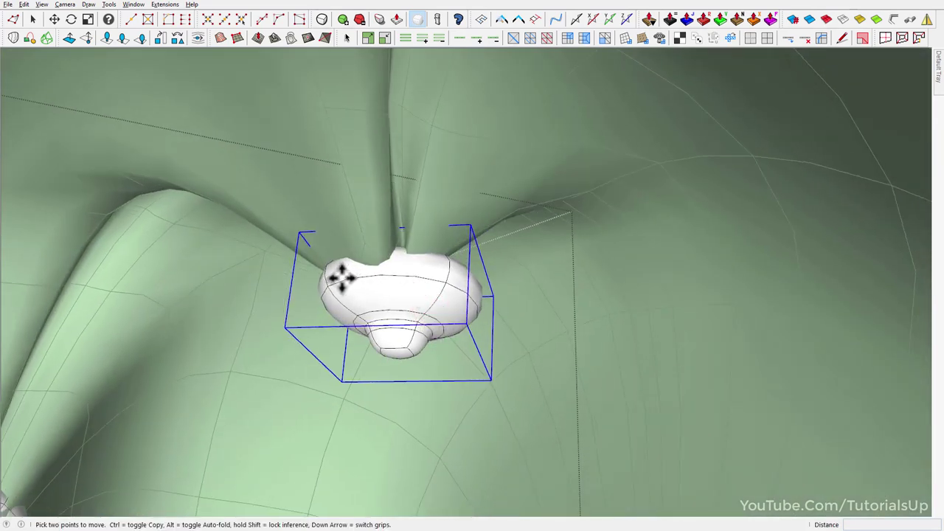
pyautogui.click(308, 277)
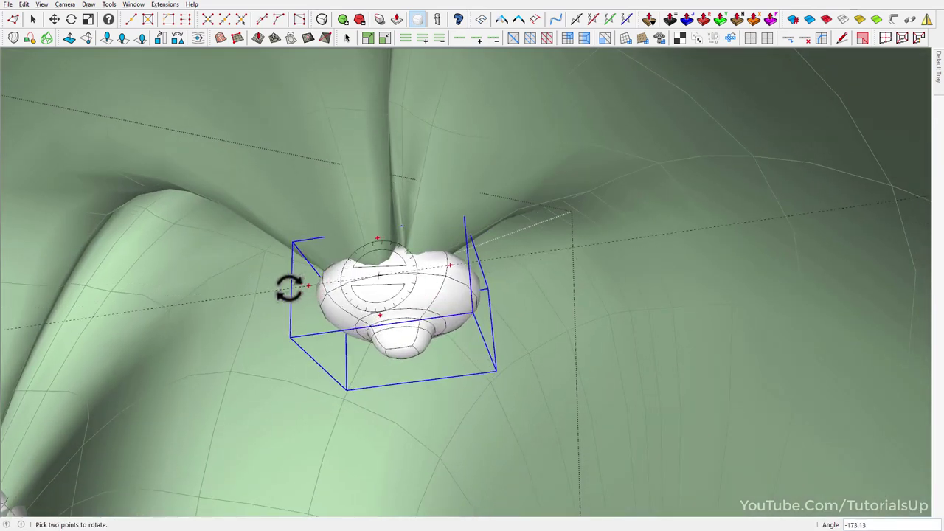
pyautogui.moveTo(416, 276)
pyautogui.mouseDown(button='middle')
pyautogui.moveTo(312, 226)
pyautogui.moveTo(863, 227)
pyautogui.mouseUp(button='middle')
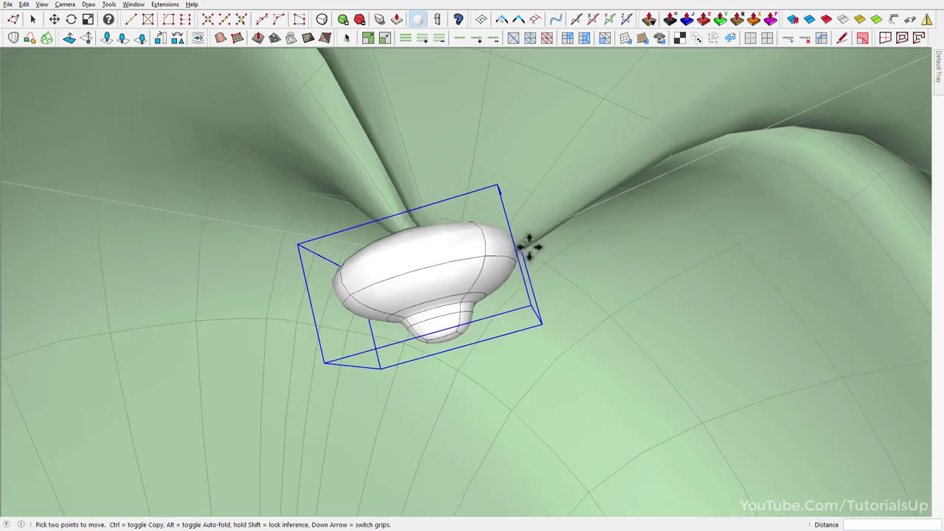
pyautogui.click(492, 251)
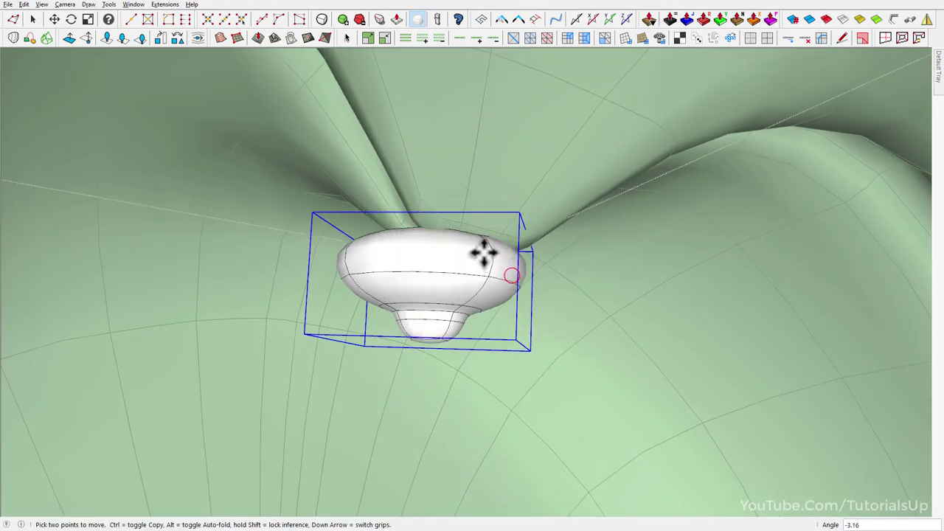
# Step: Drop the tuft into the crease and check its fit from several angles
pyautogui.moveTo(483, 252); pyautogui.dragTo(249, 186, button='middle')
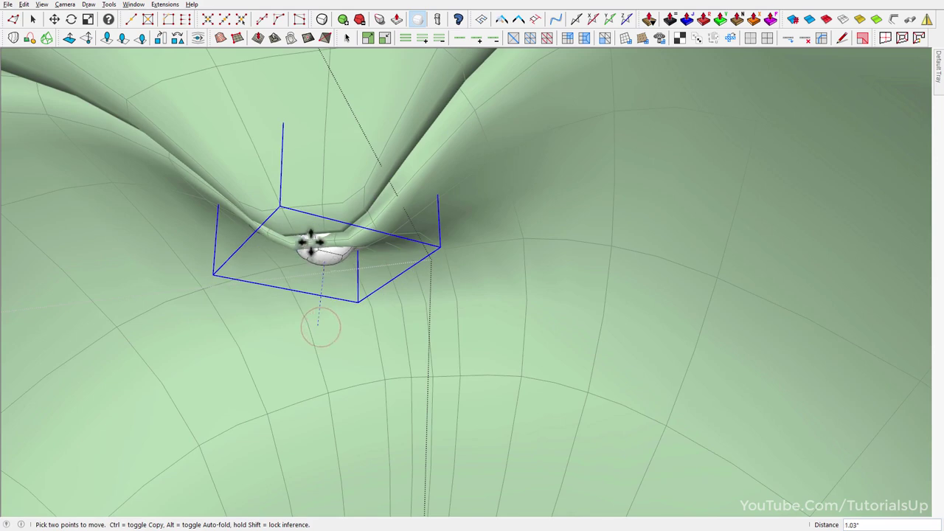
pyautogui.click(326, 222)
pyautogui.moveTo(325, 222); pyautogui.dragTo(275, 257, button='middle')
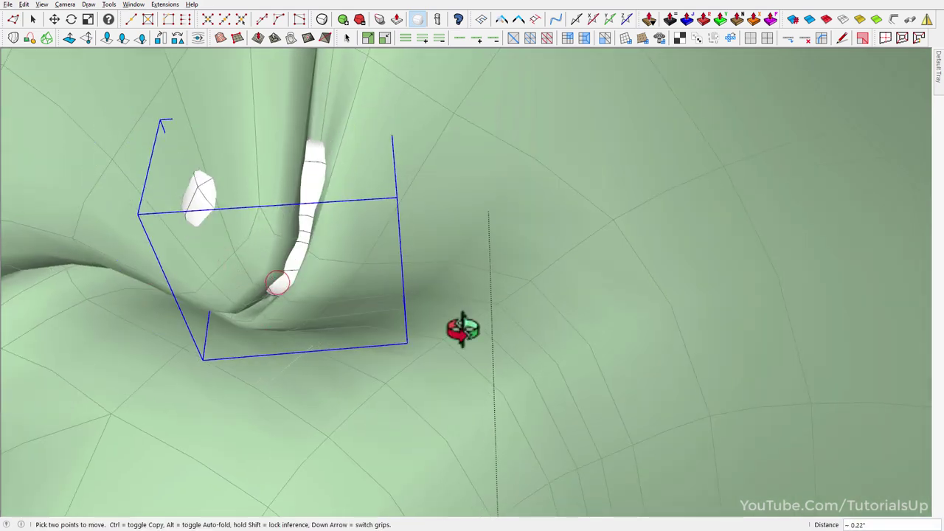
pyautogui.moveTo(463, 330); pyautogui.dragTo(933, 520, button='middle')
pyautogui.scroll(-5, 388, 276)
pyautogui.scroll(-3, 361, 248)
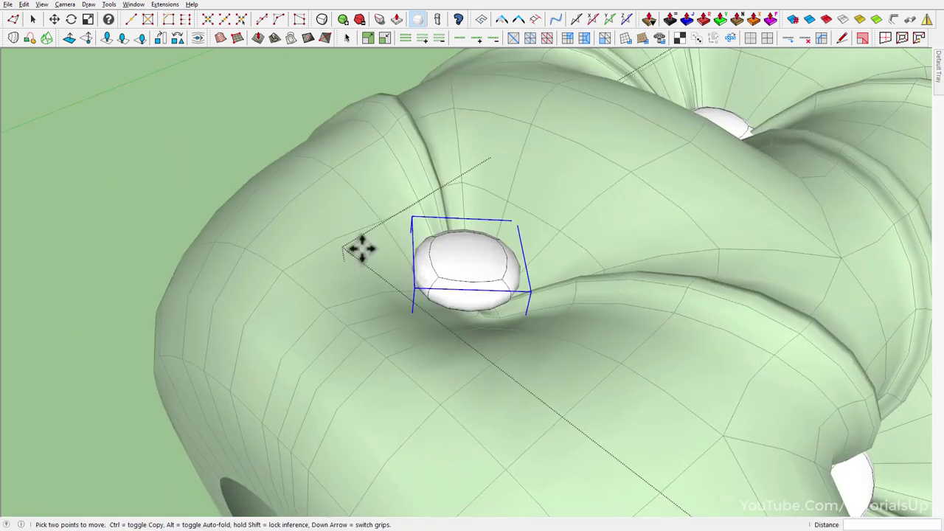
pyautogui.moveTo(361, 248)
pyautogui.mouseDown(button='middle')
pyautogui.moveTo(491, 276)
pyautogui.moveTo(308, 258)
pyautogui.mouseUp(button='middle')
pyautogui.press('space')
# Step: Reposition the tuft and make a copy of it
pyautogui.scroll(3, 361, 271)
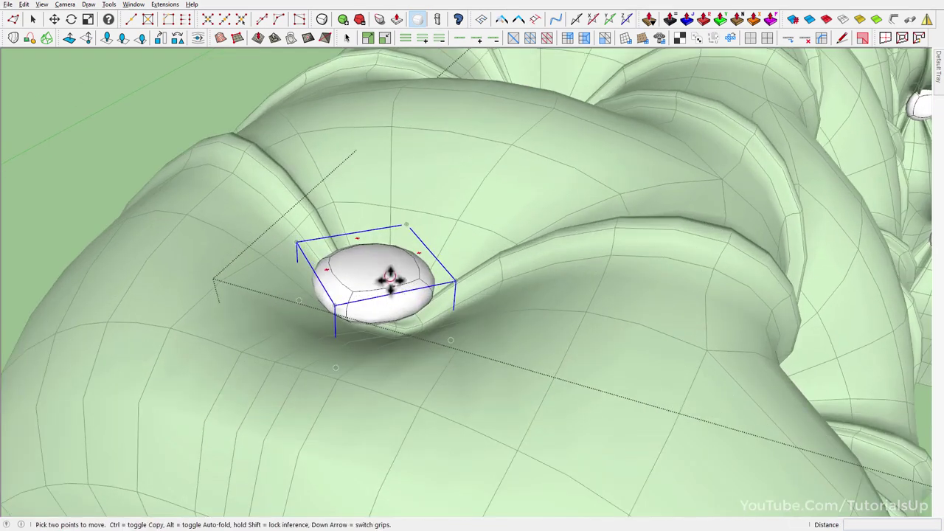
pyautogui.click(390, 278)
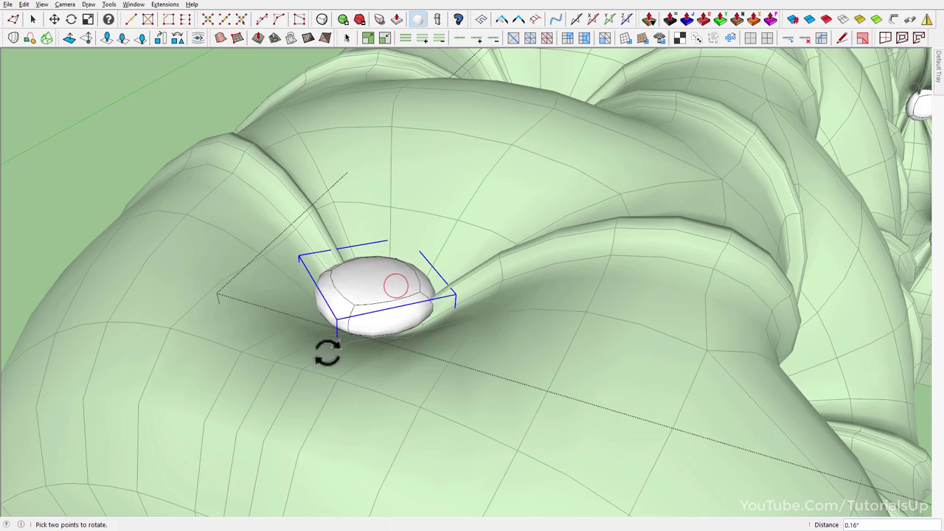
pyautogui.moveTo(327, 354); pyautogui.dragTo(368, 284, button='middle')
pyautogui.scroll(-5, 248, 243)
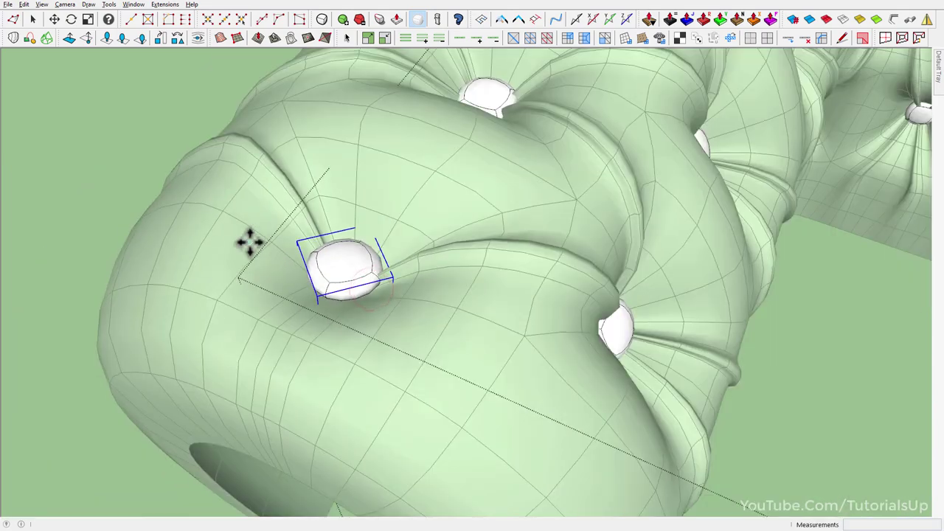
pyautogui.press('space')
pyautogui.scroll(-3, 438, 280)
pyautogui.moveTo(438, 280)
pyautogui.mouseDown(button='middle')
pyautogui.moveTo(225, 204)
pyautogui.moveTo(428, 194)
pyautogui.moveTo(901, 282)
pyautogui.moveTo(512, 310)
pyautogui.moveTo(490, 290)
pyautogui.moveTo(595, 248)
pyautogui.moveTo(675, 304)
pyautogui.mouseUp(button='middle')
pyautogui.scroll(5, 490, 289)
pyautogui.press('Delete')
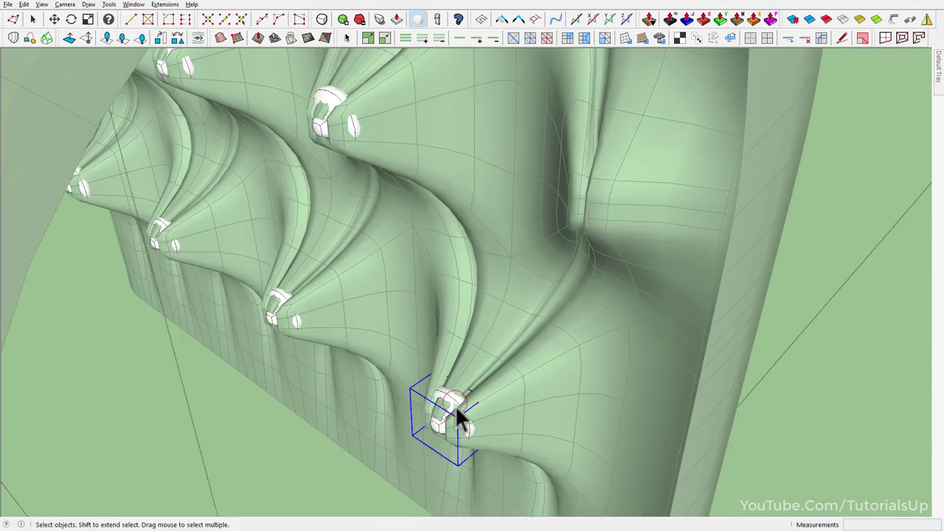
# Step: Orbit and zoom in to a close view of the tufted back buttons
pyautogui.scroll(2, 435, 432)
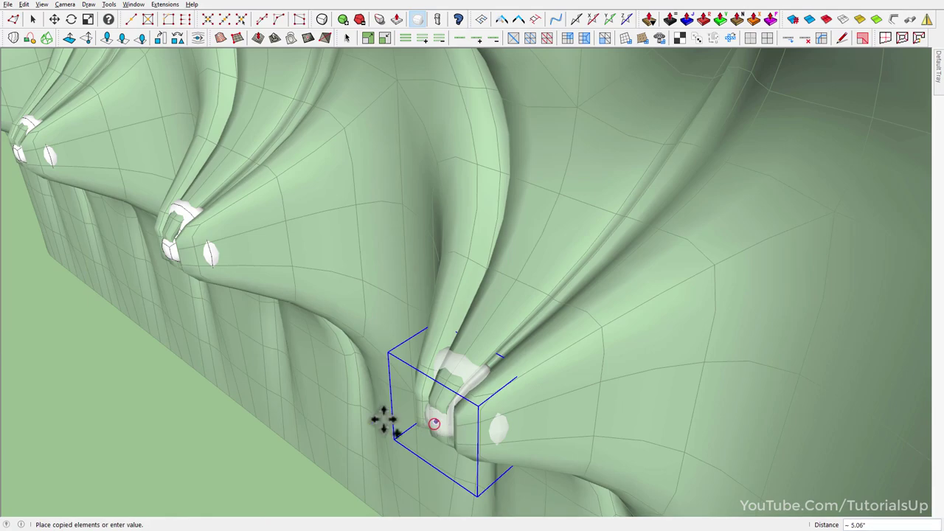
pyautogui.scroll(-3, 398, 419)
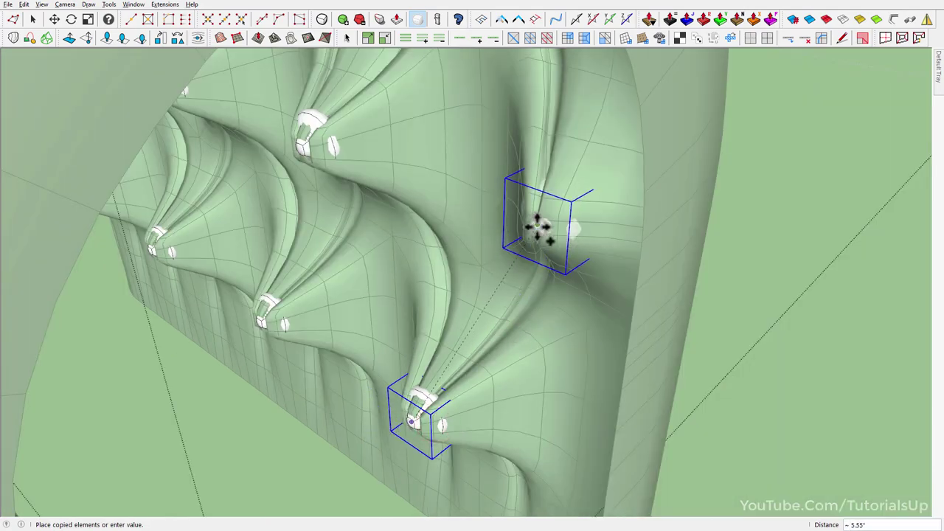
pyautogui.scroll(-2, 539, 228)
pyautogui.scroll(1, 537, 221)
pyautogui.scroll(4, 537, 221)
pyautogui.moveTo(537, 221); pyautogui.dragTo(376, 242, button='middle')
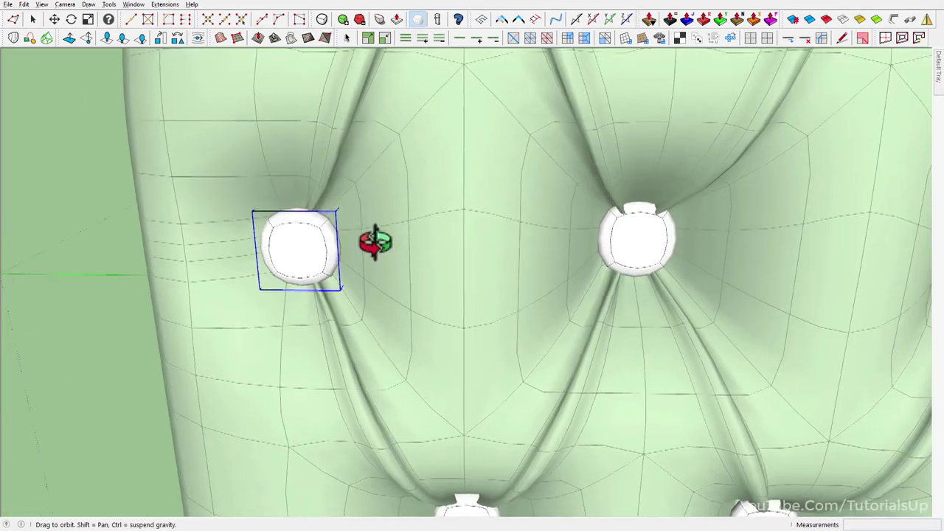
pyautogui.scroll(-3, 350, 274)
pyautogui.moveTo(350, 274); pyautogui.dragTo(459, 305, button='middle')
pyautogui.scroll(-1, 349, 312)
pyautogui.scroll(2, 349, 312)
pyautogui.moveTo(349, 311); pyautogui.dragTo(462, 292, button='middle')
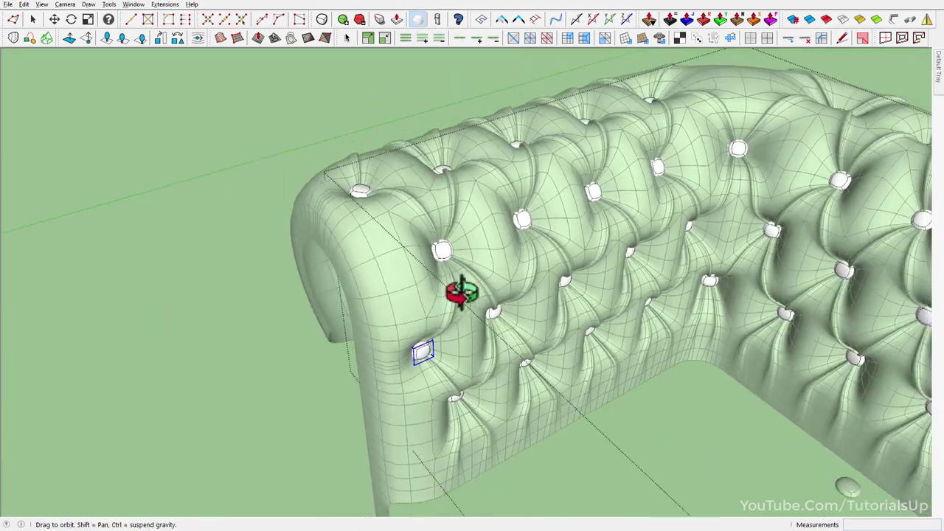
pyautogui.scroll(3, 716, 189)
pyautogui.moveTo(716, 190)
pyautogui.keyDown('shift'); pyautogui.mouseDown(button='middle')
pyautogui.moveTo(390, 243)
pyautogui.moveTo(459, 189)
pyautogui.moveTo(356, 241)
pyautogui.moveTo(752, 306)
pyautogui.mouseUp(button='middle'); pyautogui.keyUp('shift')
pyautogui.scroll(3, 711, 330)
# Step: Scale the oversized back button down to 0.68 of its size
pyautogui.click(674, 336)
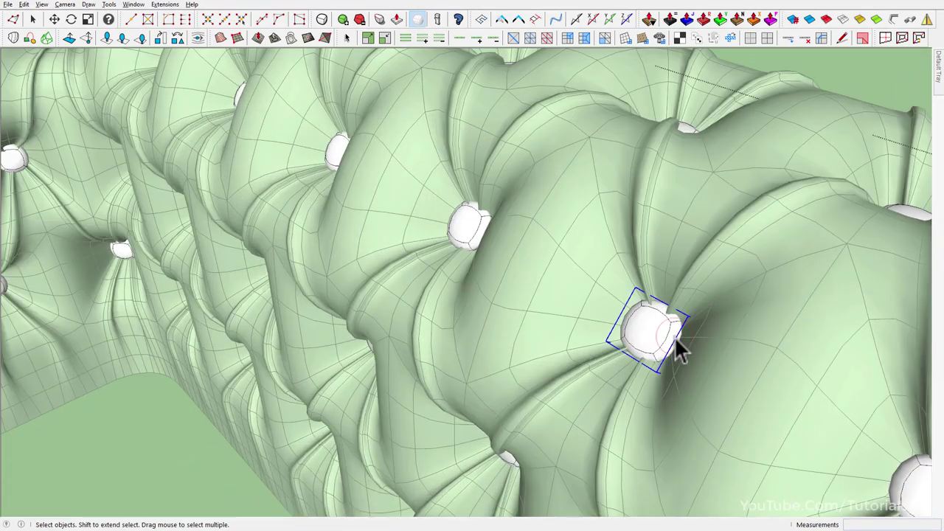
pyautogui.press('s')
pyautogui.moveTo(696, 319); pyautogui.dragTo(676, 326)
pyautogui.press('space')
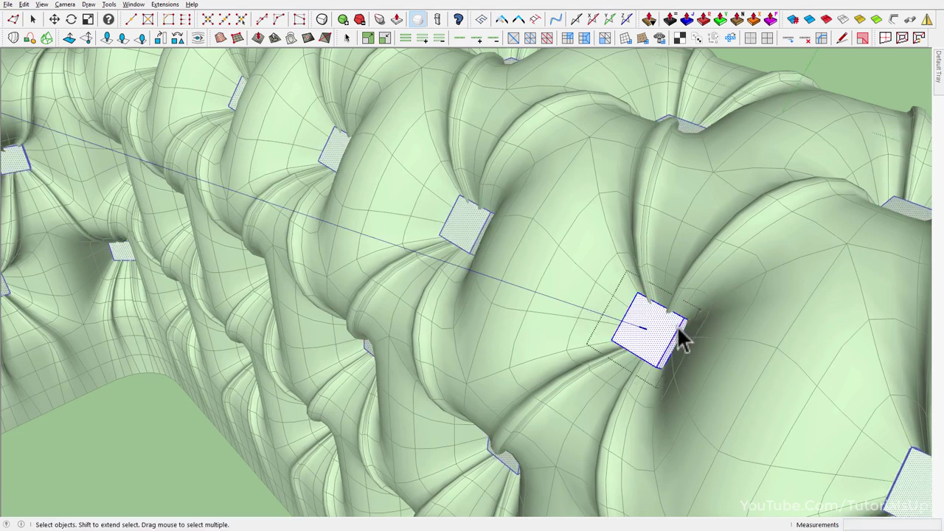
pyautogui.moveTo(677, 326)
pyautogui.mouseDown(button='middle')
pyautogui.moveTo(727, 265)
pyautogui.moveTo(423, 261)
pyautogui.moveTo(482, 280)
pyautogui.mouseUp(button='middle')
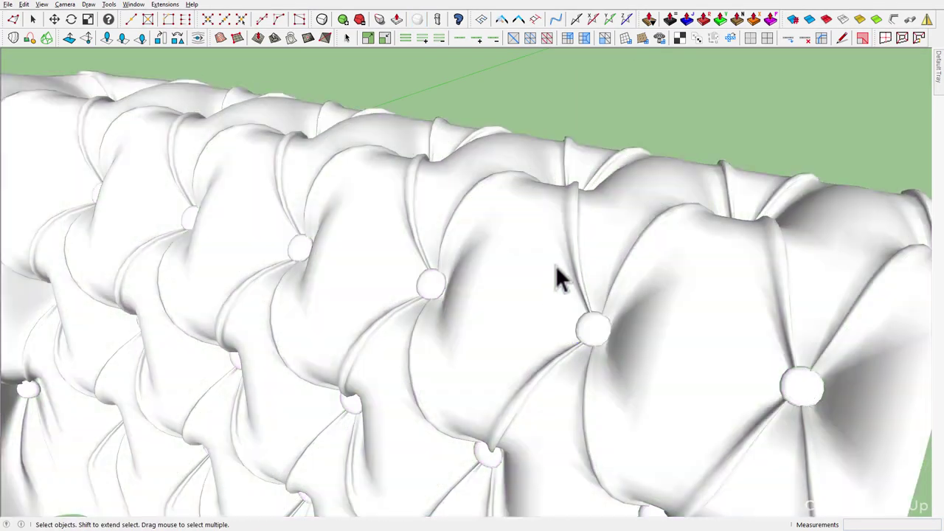
pyautogui.moveTo(559, 274)
pyautogui.mouseDown(button='middle')
pyautogui.moveTo(569, 248)
pyautogui.moveTo(770, 172)
pyautogui.moveTo(519, 202)
pyautogui.moveTo(565, 274)
pyautogui.moveTo(645, 207)
pyautogui.moveTo(531, 257)
pyautogui.mouseUp(button='middle')
# Step: Face the tufted panel head-on and select the whole sofa
pyautogui.scroll(-5, 847, 333)
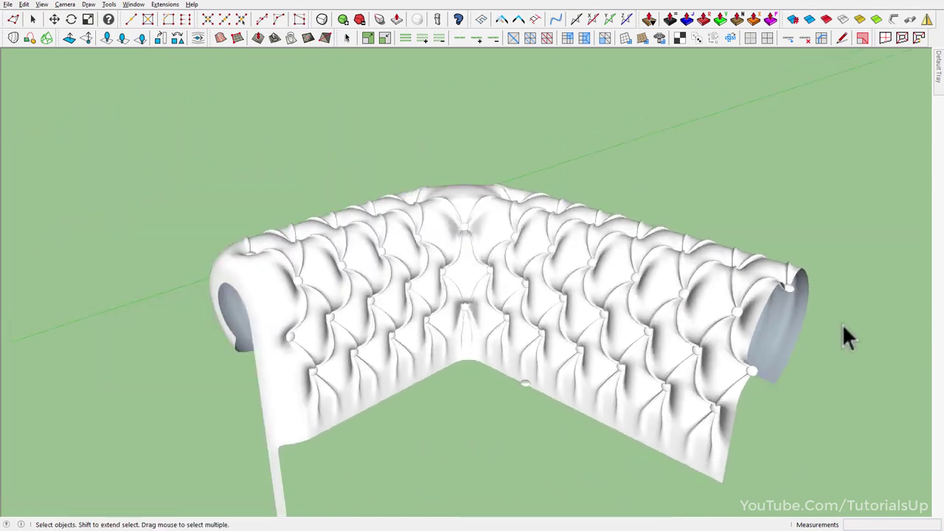
pyautogui.scroll(5, 369, 312)
pyautogui.moveTo(368, 312)
pyautogui.mouseDown(button='middle')
pyautogui.moveTo(422, 259)
pyautogui.moveTo(384, 261)
pyautogui.moveTo(383, 352)
pyautogui.moveTo(320, 342)
pyautogui.moveTo(368, 379)
pyautogui.moveTo(327, 238)
pyautogui.mouseUp(button='middle')
pyautogui.scroll(-3, 609, 383)
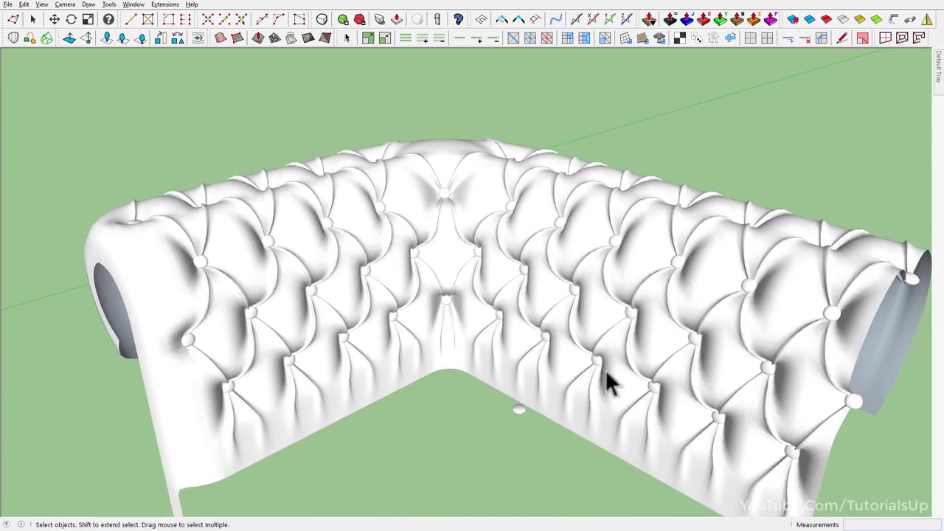
pyautogui.click(655, 388)
pyautogui.click(653, 423)
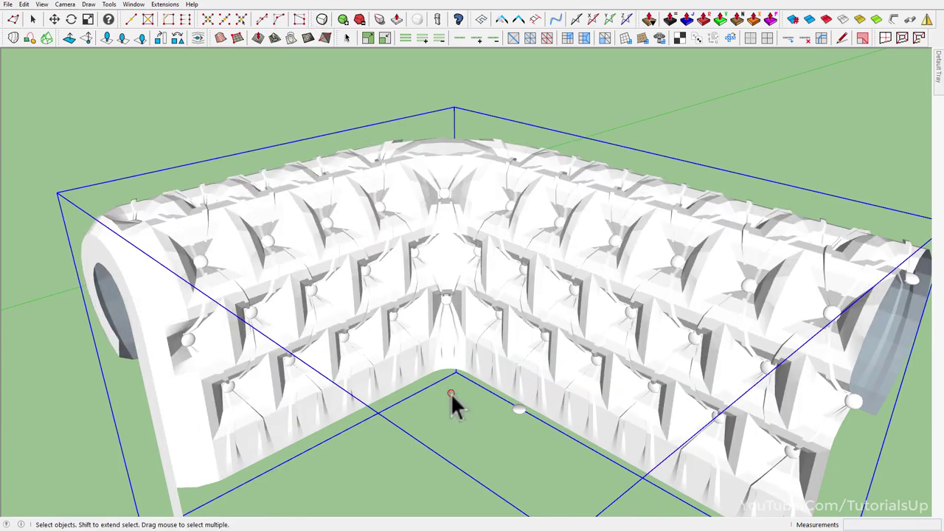
# Step: Start a copy-move of the sofa, then cancel it and clear the selection
pyautogui.scroll(-3, 365, 353)
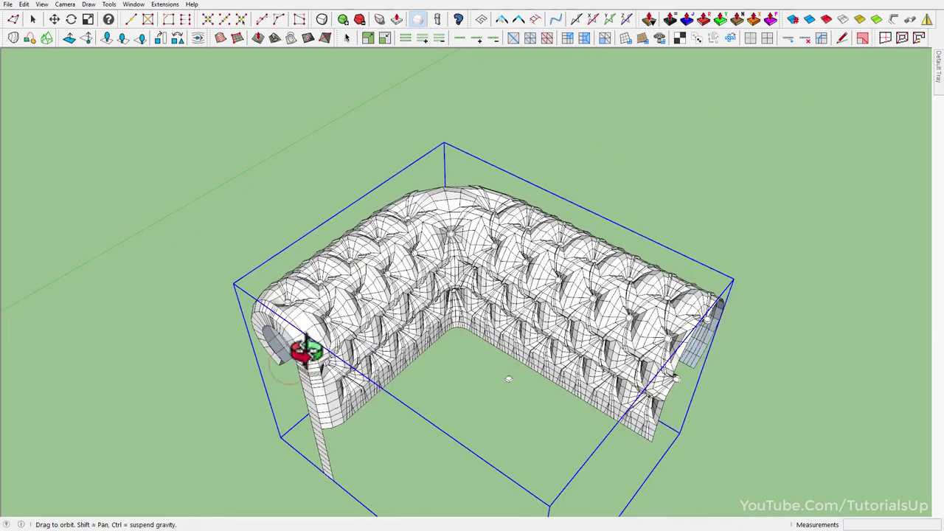
pyautogui.scroll(5, 295, 336)
pyautogui.scroll(2, 287, 328)
pyautogui.press('m')
pyautogui.scroll(-2, 288, 292)
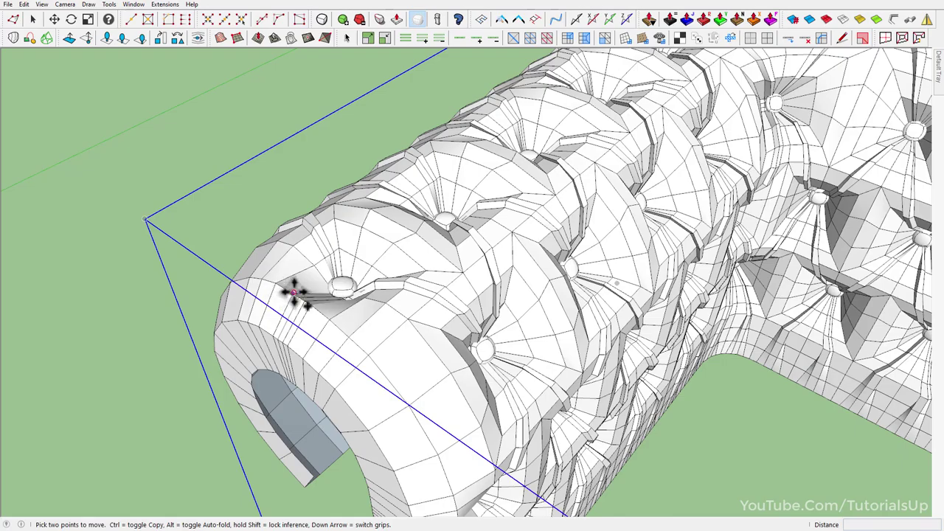
pyautogui.click(295, 290)
pyautogui.press('ctrl')
pyautogui.scroll(-3, 152, 274)
pyautogui.scroll(-3, 143, 204)
pyautogui.scroll(-1, 143, 221)
pyautogui.scroll(4, 143, 218)
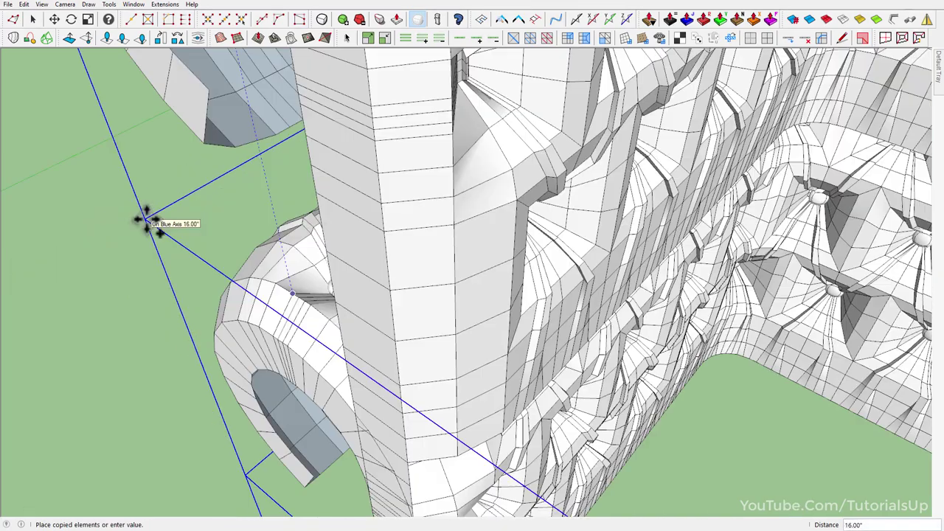
pyautogui.press('space')
pyautogui.scroll(-2, 172, 253)
pyautogui.scroll(-2, 173, 253)
pyautogui.click(575, 424)
pyautogui.scroll(-2, 441, 296)
pyautogui.scroll(3, 441, 297)
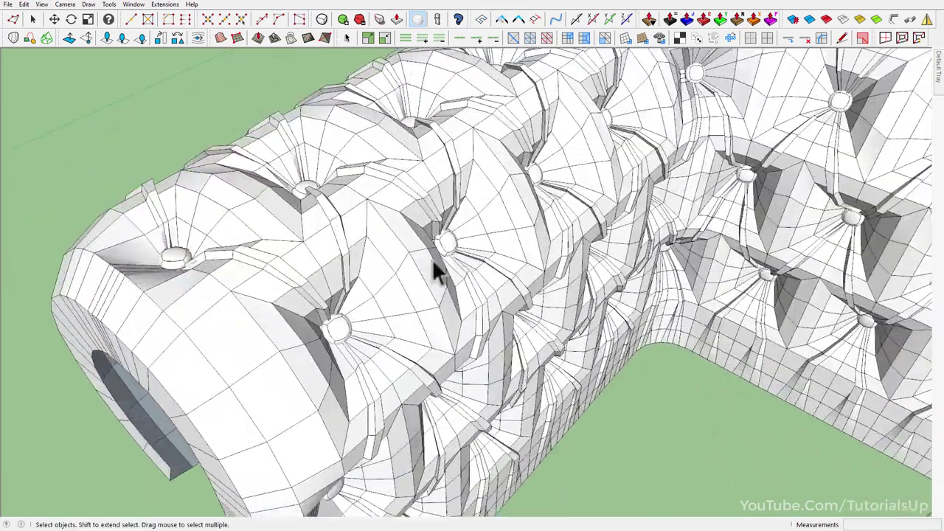
pyautogui.scroll(-1, 262, 268)
# Step: Copy-move the tuft on the left arm to a new position
pyautogui.click(288, 254)
pyautogui.scroll(2, 288, 254)
pyautogui.press('m')
pyautogui.scroll(2, 248, 261)
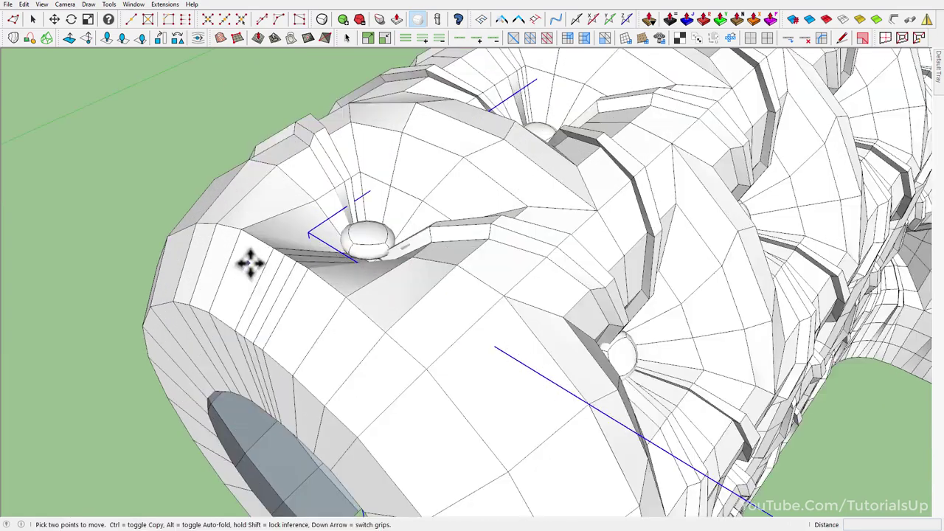
pyautogui.scroll(2, 343, 346)
pyautogui.click(343, 345)
pyautogui.press('ctrl')
pyautogui.scroll(-4, 153, 249)
pyautogui.scroll(-3, 154, 249)
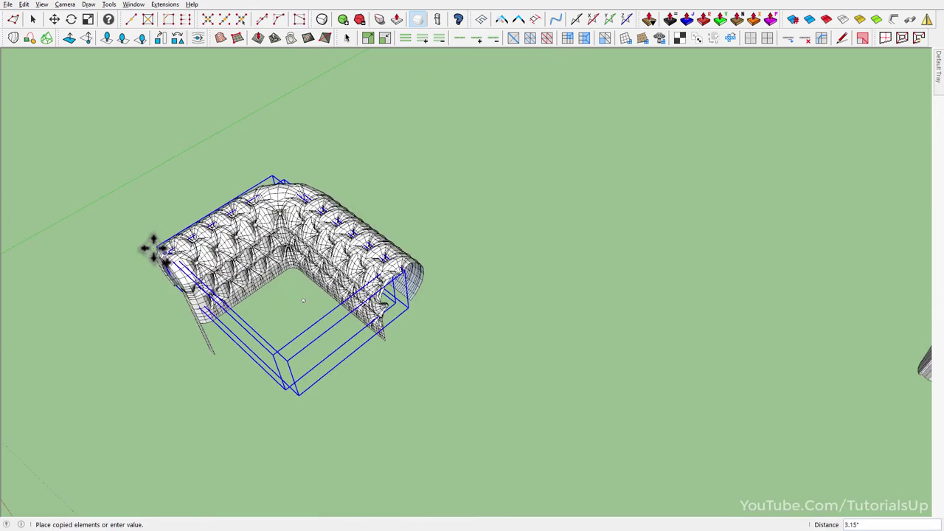
pyautogui.scroll(-2, 151, 247)
pyautogui.scroll(4, 647, 238)
pyautogui.scroll(2, 520, 335)
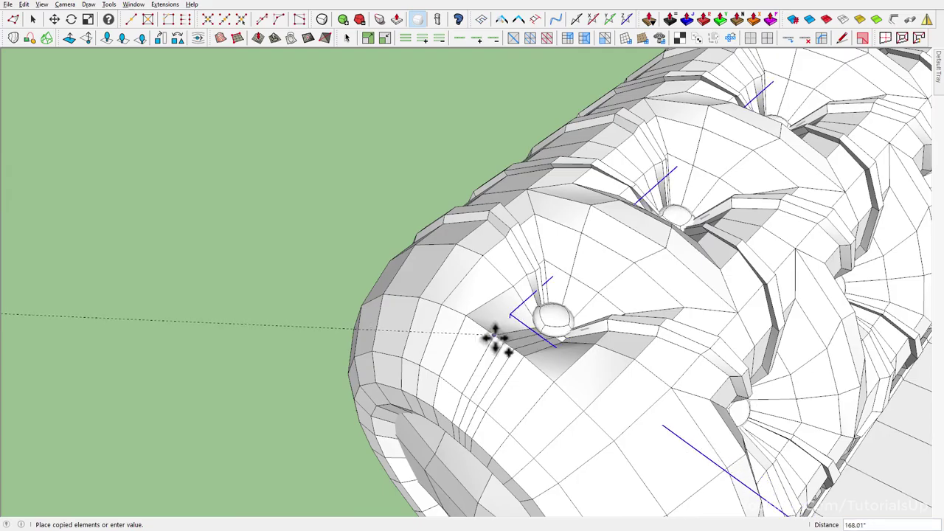
pyautogui.press('space')
pyautogui.scroll(-3, 432, 329)
pyautogui.scroll(-2, 747, 390)
# Step: Open the button group for editing and hide the rest of the model
pyautogui.moveTo(748, 390); pyautogui.dragTo(647, 313, button='middle')
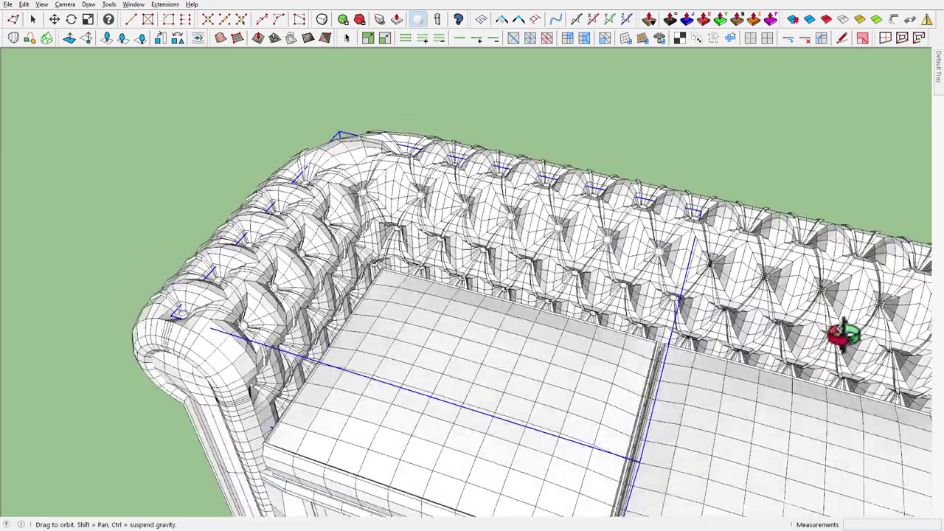
pyautogui.scroll(-3, 612, 284)
pyautogui.scroll(2, 501, 242)
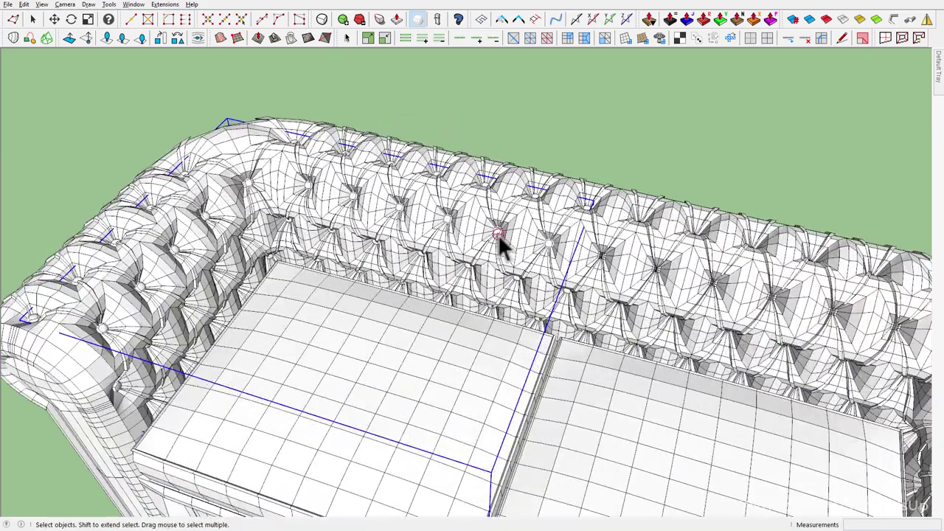
pyautogui.doubleClick(498, 233)
pyautogui.scroll(-2, 505, 213)
pyautogui.press('h')
pyautogui.scroll(2, 515, 310)
# Step: Select all buttons in the group and finish mirroring them into place
pyautogui.hotkey('ctrl', 'a')
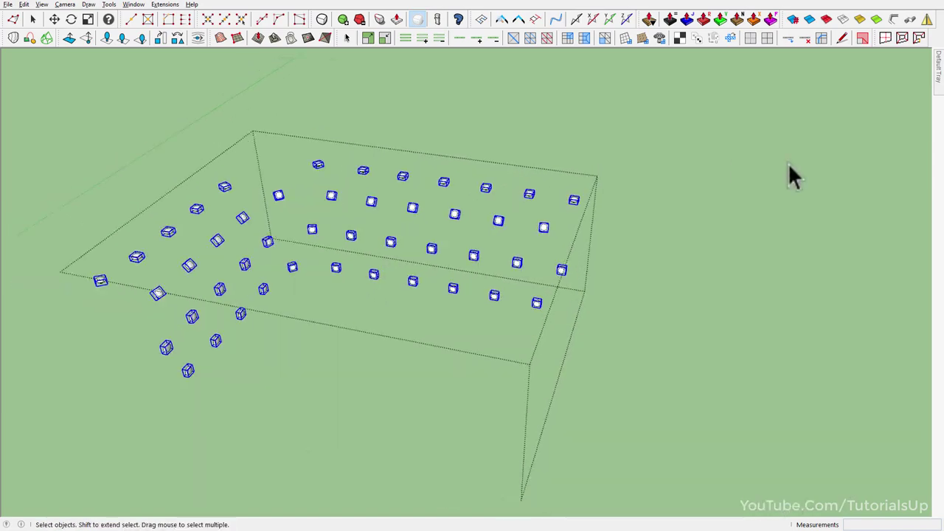
pyautogui.scroll(1, 703, 288)
pyautogui.moveTo(659, 169); pyautogui.dragTo(533, 248, button='middle')
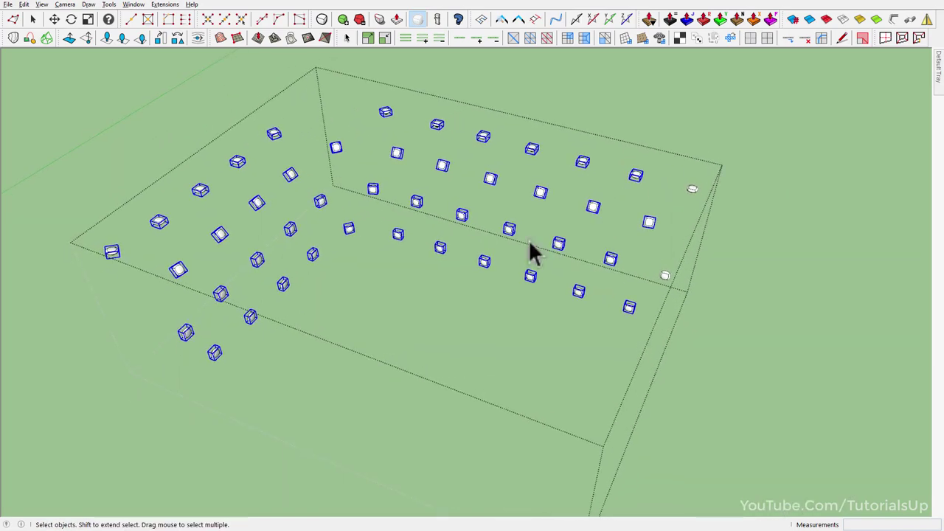
pyautogui.scroll(3, 533, 248)
pyautogui.moveTo(632, 238)
pyautogui.mouseDown(button='middle')
pyautogui.moveTo(546, 239)
pyautogui.moveTo(586, 239)
pyautogui.mouseUp(button='middle')
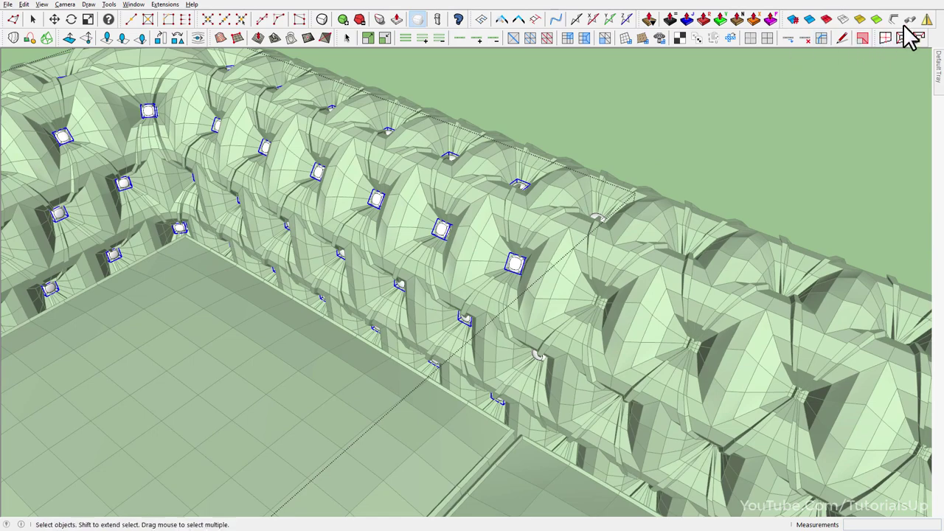
pyautogui.scroll(-3, 549, 264)
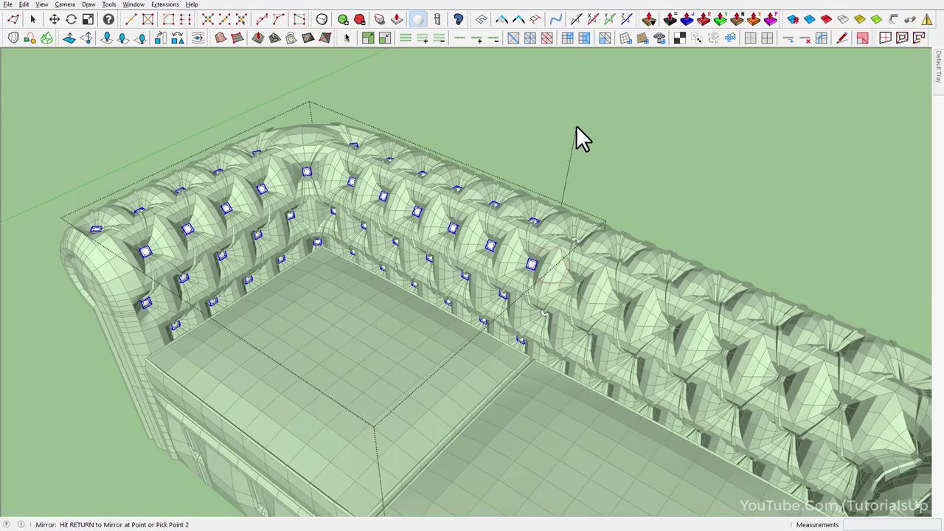
pyautogui.click(606, 109)
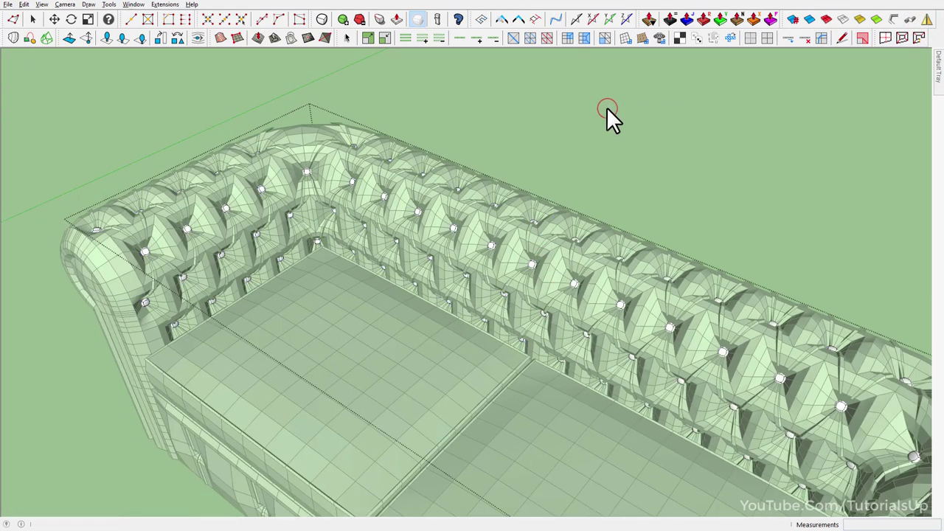
# Step: Open the left sofa half, select its parts and switch on the SubD smooth mesh
pyautogui.moveTo(606, 109)
pyautogui.mouseDown(button='middle')
pyautogui.moveTo(598, 250)
pyautogui.moveTo(506, 273)
pyautogui.moveTo(528, 285)
pyautogui.moveTo(526, 248)
pyautogui.moveTo(541, 254)
pyautogui.mouseUp(button='middle')
pyautogui.scroll(3, 529, 285)
pyautogui.scroll(-5, 572, 240)
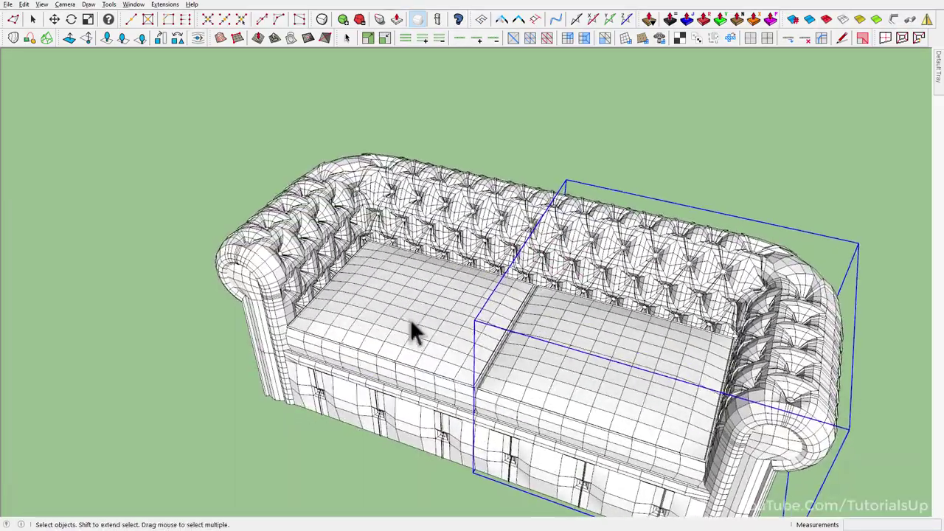
pyautogui.doubleClick(391, 317)
pyautogui.moveTo(603, 503); pyautogui.dragTo(604, 505)
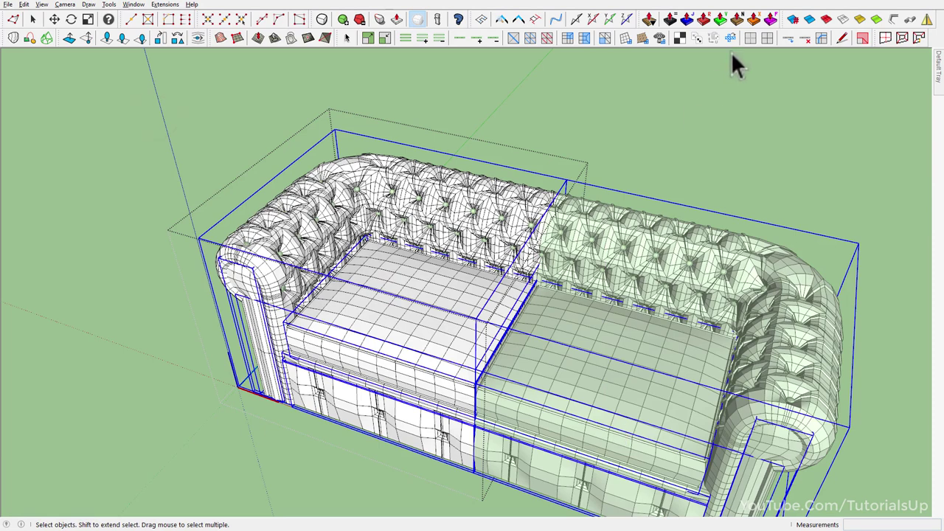
pyautogui.click(323, 20)
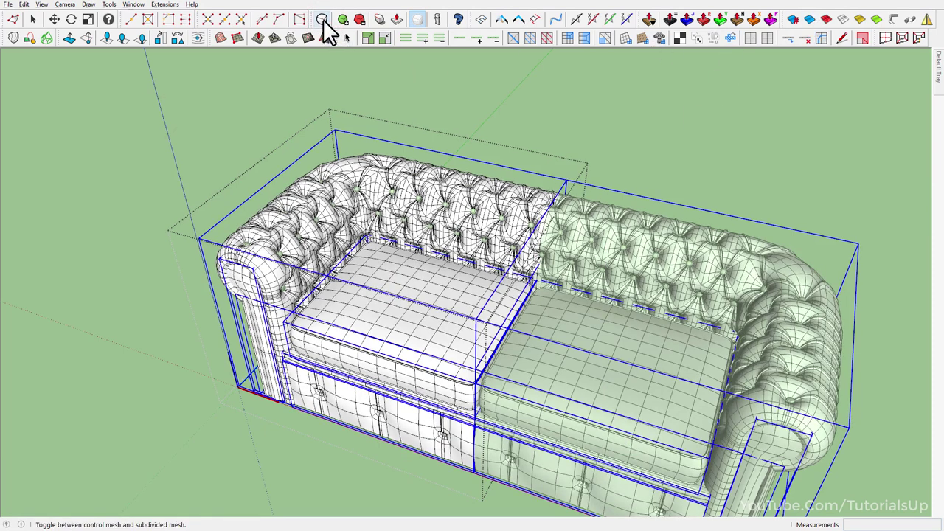
# Step: Exit the sofa half and turn off edge display
pyautogui.click(491, 116)
pyautogui.scroll(-2, 564, 265)
pyautogui.scroll(3, 582, 260)
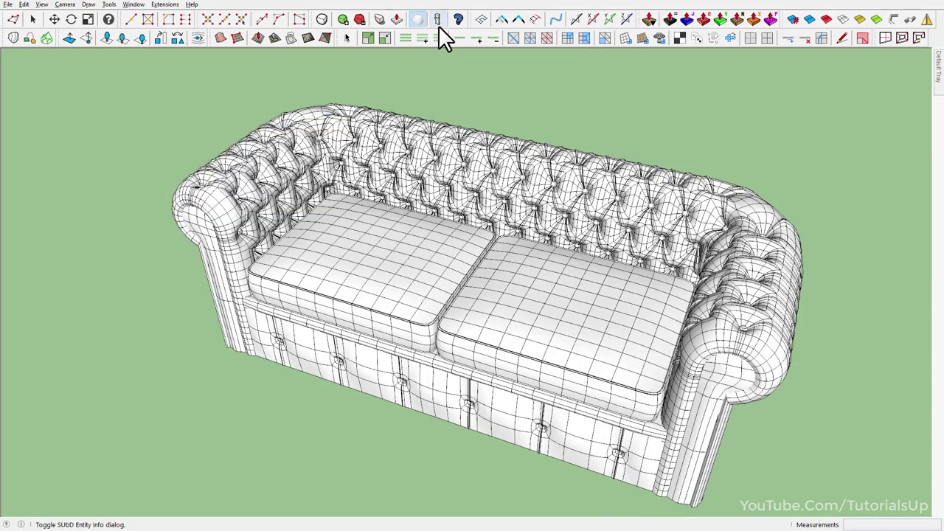
pyautogui.click(419, 20)
# Step: Orbit around the finished sofa to inspect it from the front, above and the backrest
pyautogui.moveTo(486, 222)
pyautogui.mouseDown(button='middle')
pyautogui.moveTo(500, 160)
pyautogui.moveTo(647, 354)
pyautogui.moveTo(654, 162)
pyautogui.moveTo(170, 193)
pyautogui.mouseUp(button='middle')
pyautogui.scroll(3, 487, 200)
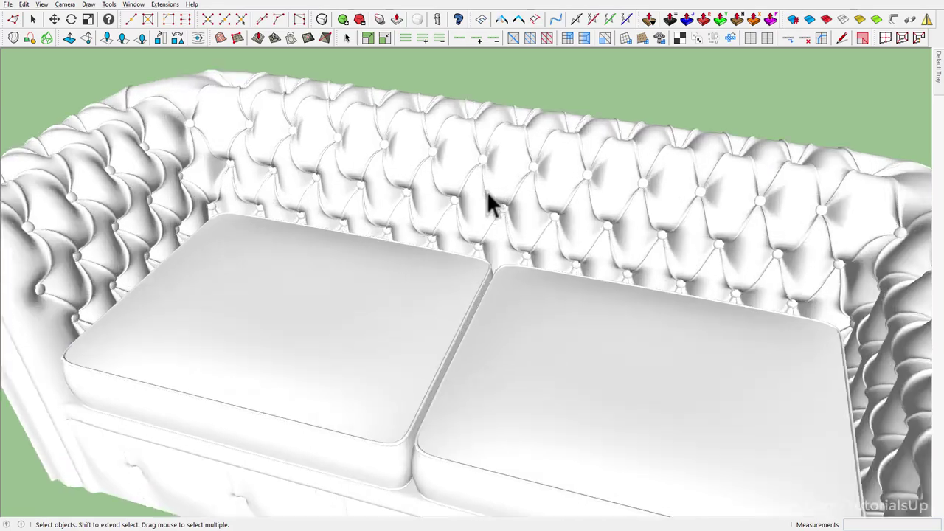
pyautogui.moveTo(487, 200)
pyautogui.mouseDown(button='middle')
pyautogui.moveTo(495, 482)
pyautogui.moveTo(536, 154)
pyautogui.moveTo(894, 105)
pyautogui.moveTo(500, 141)
pyautogui.mouseUp(button='middle')
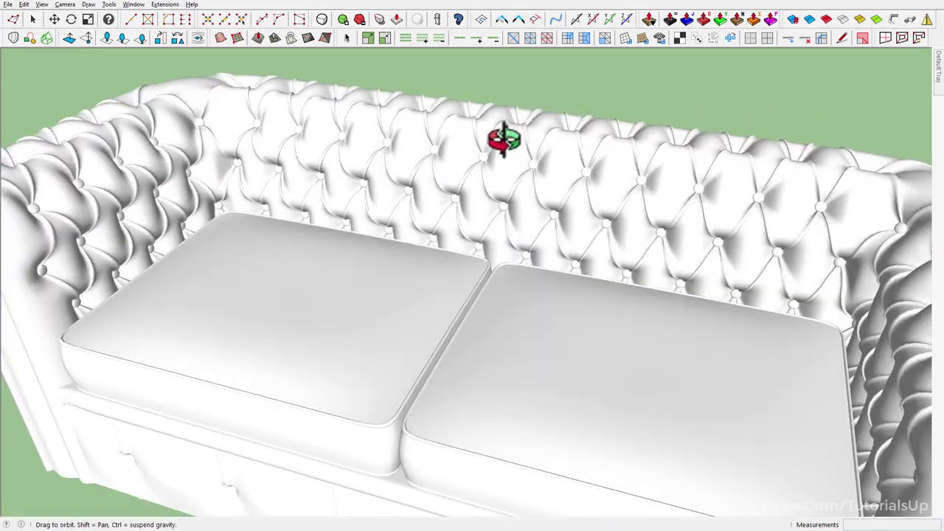
pyautogui.scroll(3, 541, 211)
pyautogui.moveTo(541, 211)
pyautogui.mouseDown(button='middle')
pyautogui.moveTo(270, 154)
pyautogui.moveTo(795, 196)
pyautogui.mouseUp(button='middle')
pyautogui.scroll(-3, 624, 131)
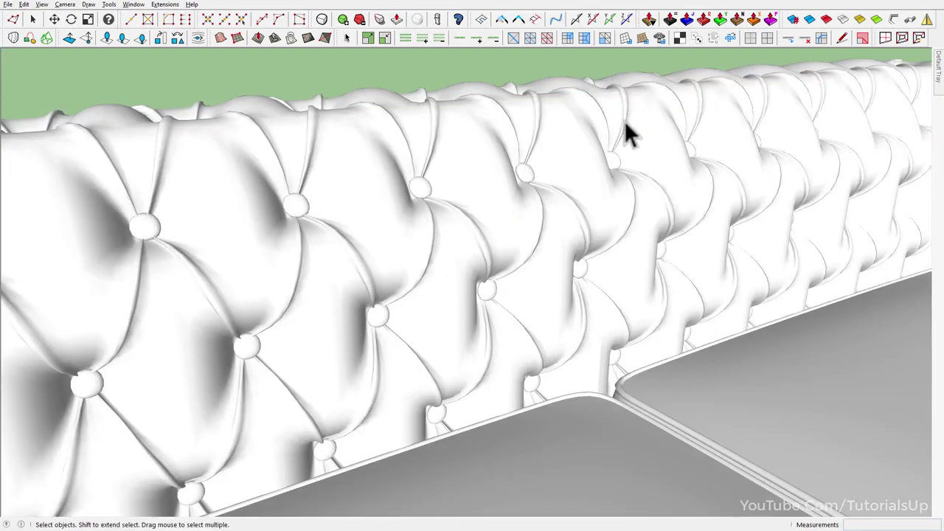
pyautogui.scroll(-3, 604, 126)
pyautogui.scroll(-3, 432, 141)
pyautogui.scroll(2, 165, 183)
pyautogui.scroll(-2, 166, 183)
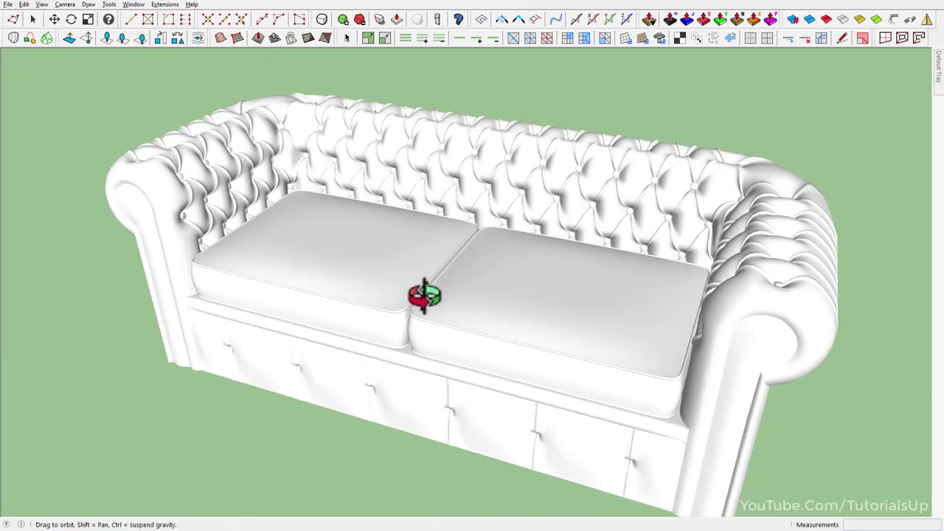
pyautogui.moveTo(421, 295); pyautogui.dragTo(455, 291, button='middle')
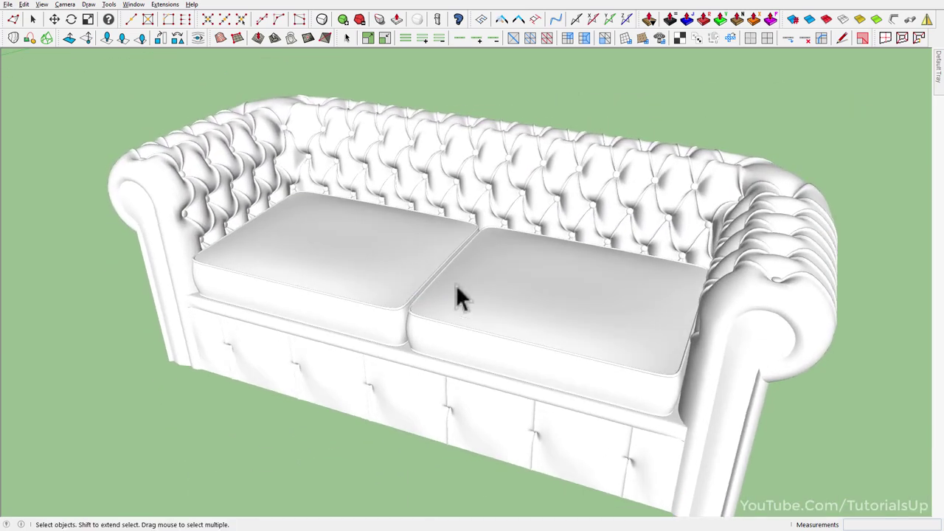
# Step: Select the sofa, view it from higher up, and reveal the hidden mesh edges on the front panel
pyautogui.click(777, 278)
pyautogui.moveTo(776, 278); pyautogui.dragTo(732, 319, button='middle')
pyautogui.scroll(5, 497, 187)
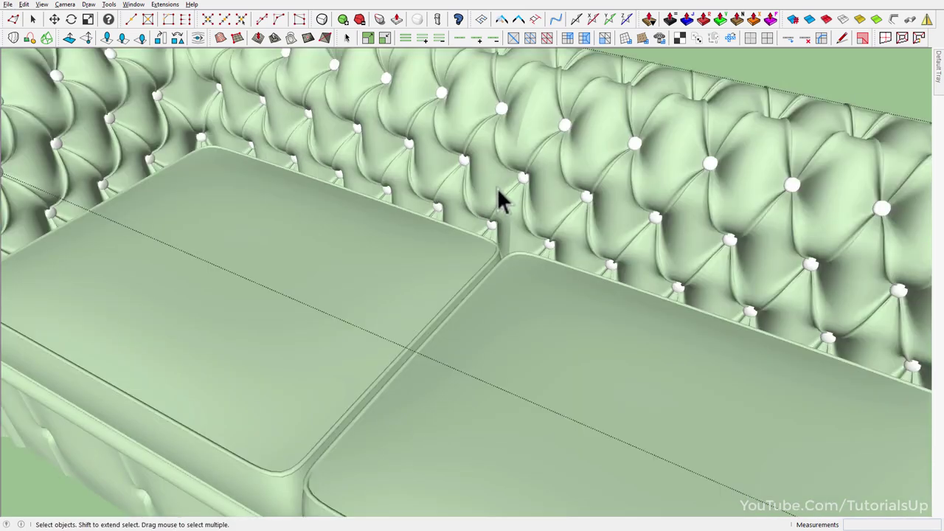
pyautogui.scroll(2, 537, 177)
pyautogui.scroll(-2, 491, 210)
pyautogui.scroll(2, 494, 188)
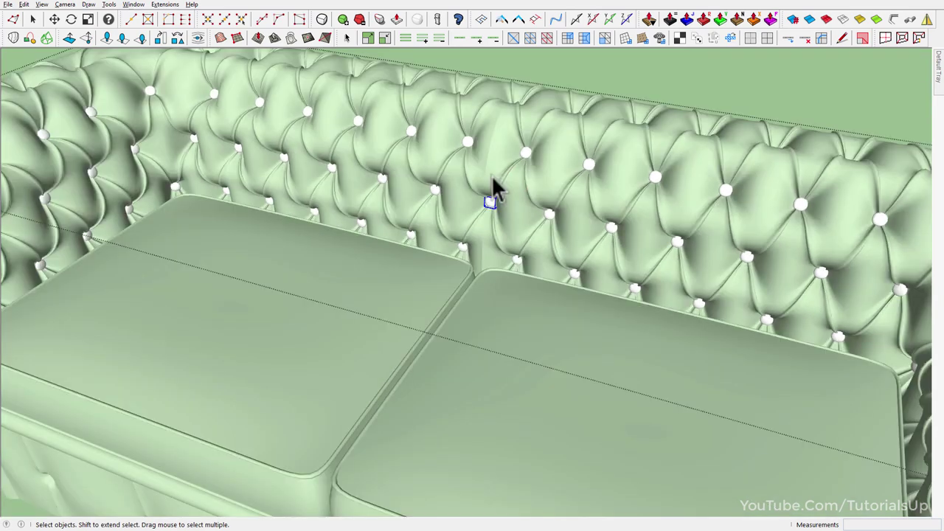
pyautogui.scroll(-4, 300, 322)
pyautogui.scroll(3, 214, 379)
pyautogui.scroll(2, 288, 358)
pyautogui.scroll(1, 332, 264)
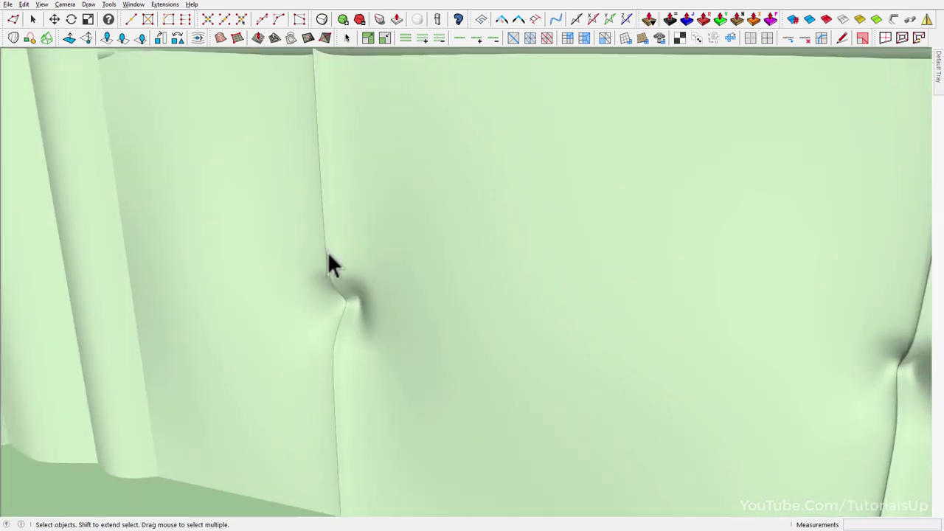
pyautogui.hotkey('alt', 'h')
# Step: Paste the copied tufting button and position it in a tuft on the lower front panel
pyautogui.hotkey('ctrl', 'v')
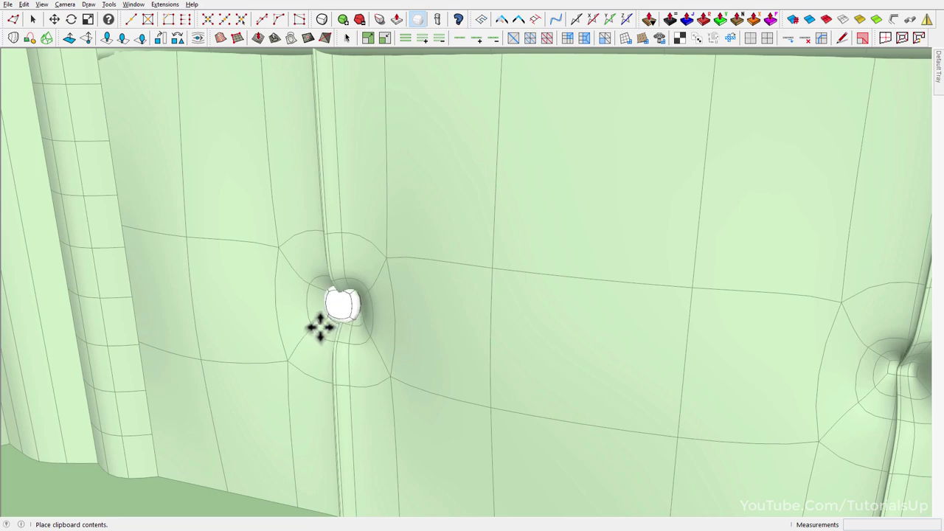
pyautogui.click(317, 310)
pyautogui.moveTo(317, 310); pyautogui.dragTo(379, 310, button='middle')
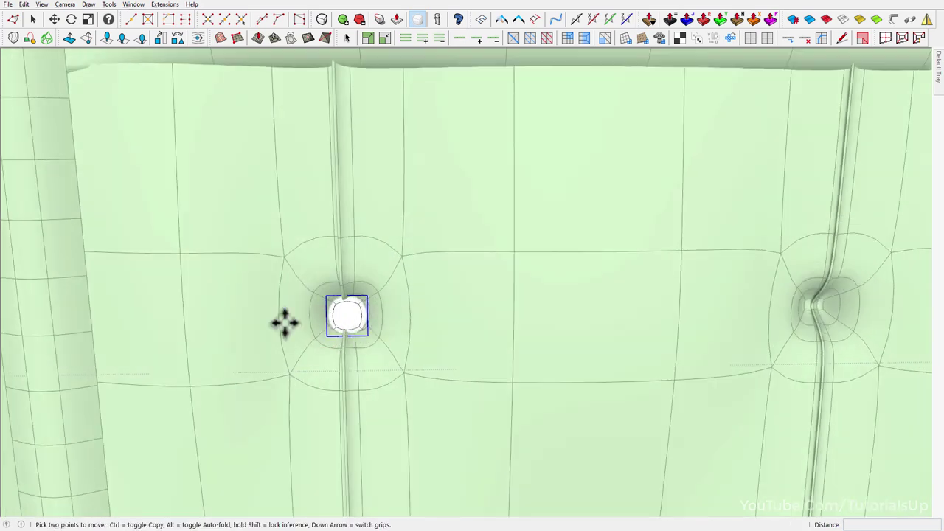
pyautogui.scroll(3, 285, 320)
pyautogui.hotkey('ctrl', 'z')
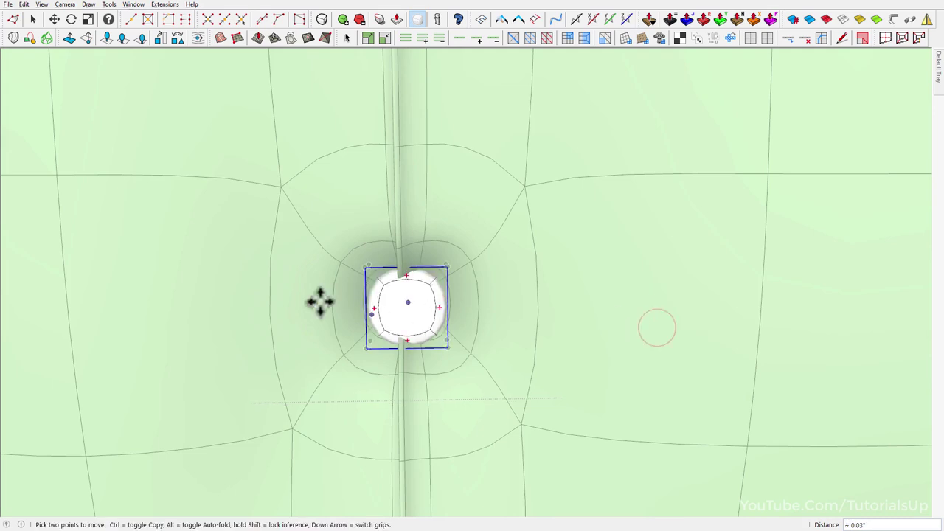
pyautogui.moveTo(320, 301)
pyautogui.mouseDown(button='middle')
pyautogui.moveTo(468, 405)
pyautogui.moveTo(417, 287)
pyautogui.moveTo(253, 242)
pyautogui.mouseUp(button='middle')
pyautogui.scroll(-2, 302, 205)
pyautogui.scroll(-2, 315, 192)
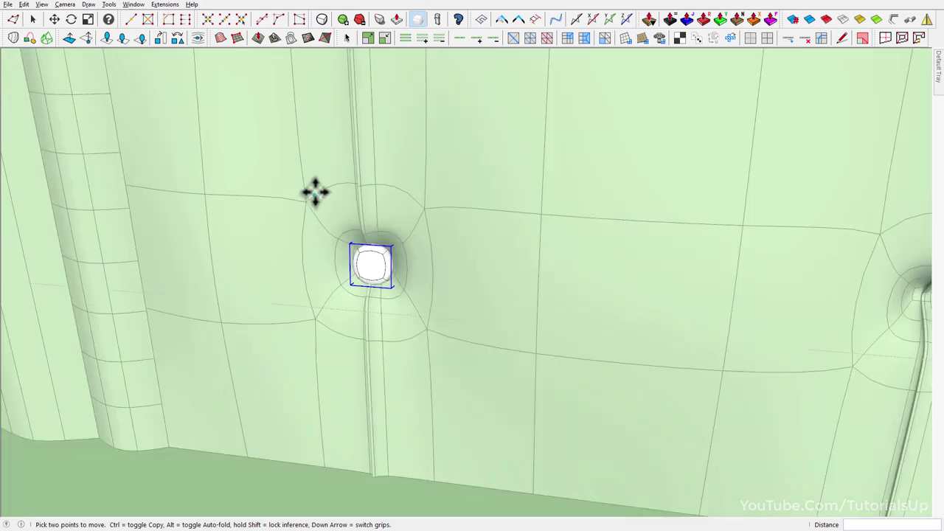
pyautogui.scroll(-3, 85, 217)
pyautogui.scroll(-2, 493, 221)
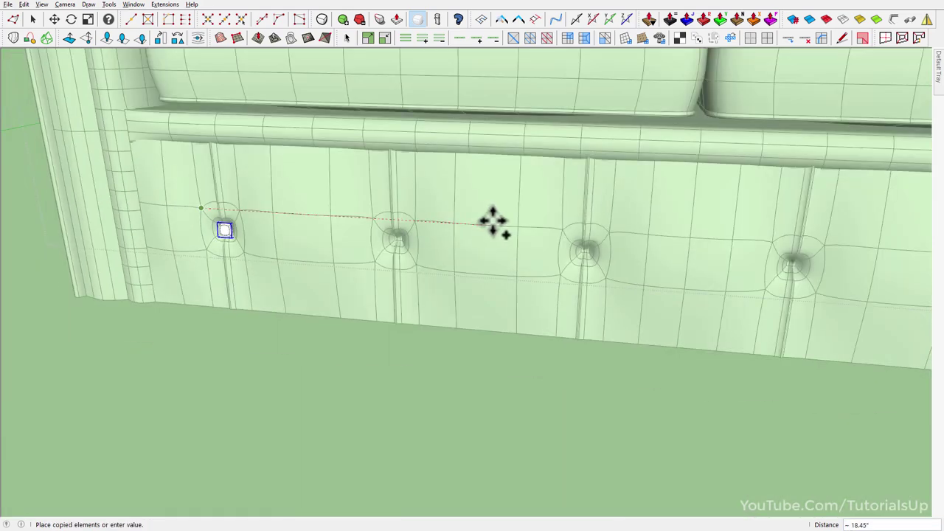
pyautogui.scroll(1, 469, 233)
pyautogui.scroll(-3, 148, 260)
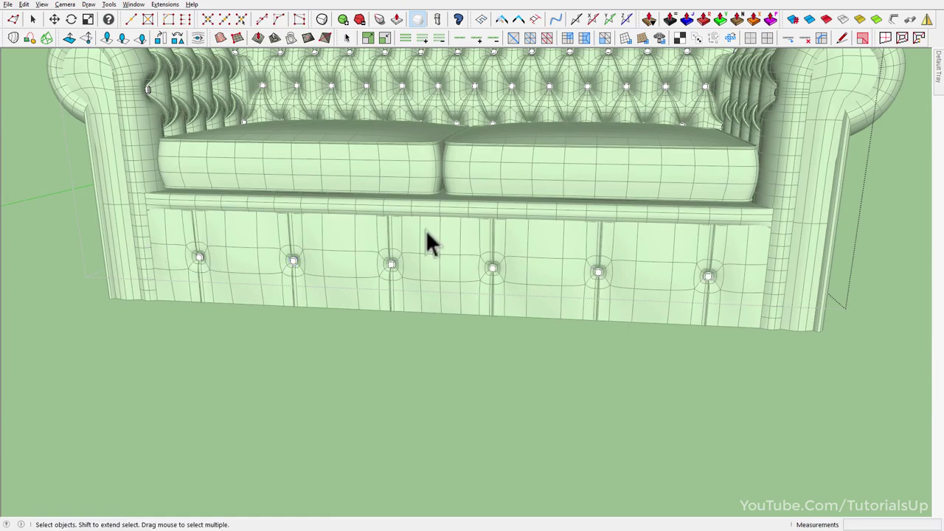
pyautogui.moveTo(431, 243); pyautogui.dragTo(425, 310, button='middle')
# Step: Turn off the X-ray see-through display and show the mesh edges again
pyautogui.press('x')
pyautogui.hotkey('alt', 'h')
pyautogui.moveTo(519, 384)
pyautogui.mouseDown(button='middle')
pyautogui.moveTo(611, 188)
pyautogui.moveTo(632, 263)
pyautogui.mouseUp(button='middle')
pyautogui.hotkey('alt', 'h')
# Step: Inside the sofa group, select all parts and paint them Color A08 dark red
pyautogui.moveTo(599, 346); pyautogui.dragTo(404, 286, button='middle')
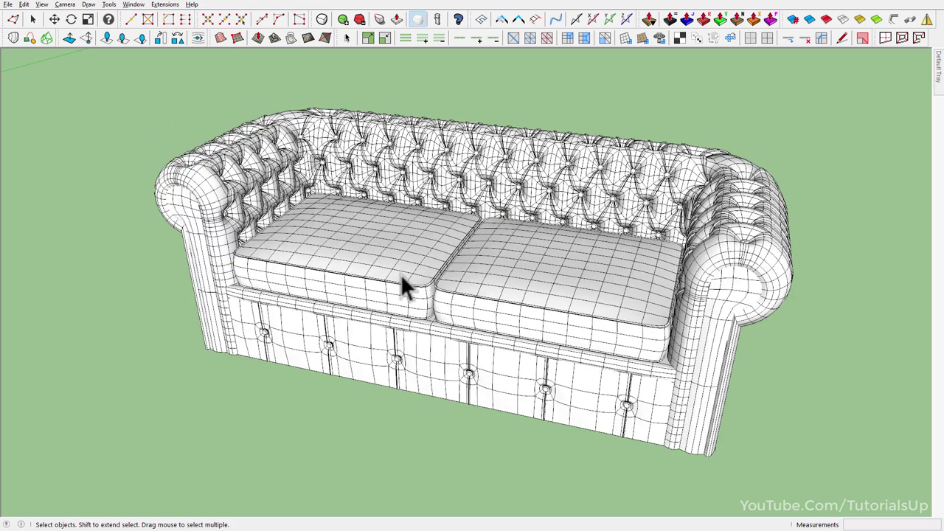
pyautogui.doubleClick(404, 286)
pyautogui.hotkey('ctrl', 'a')
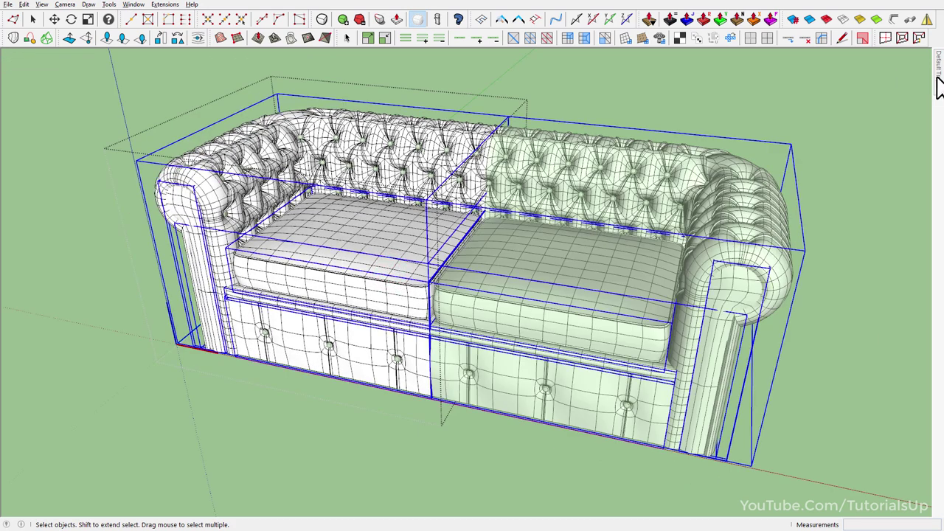
pyautogui.click(890, 180)
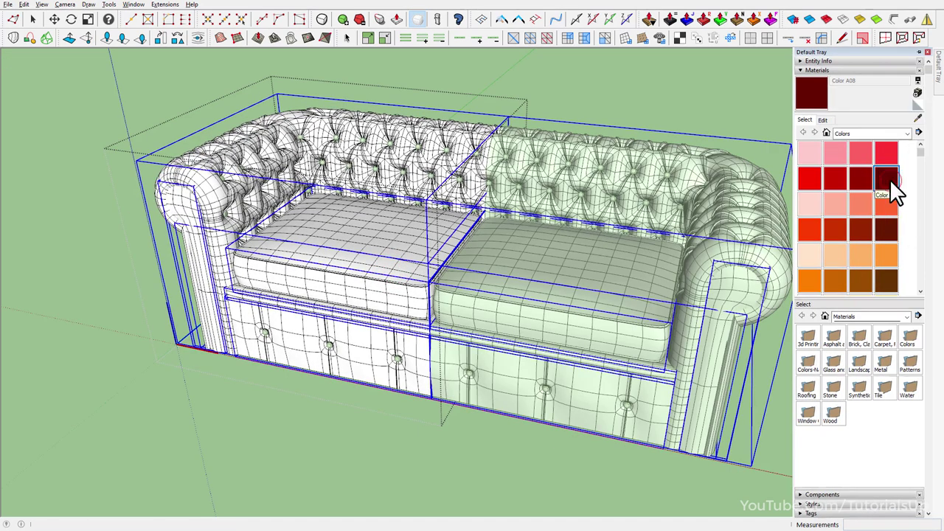
pyautogui.click(339, 242)
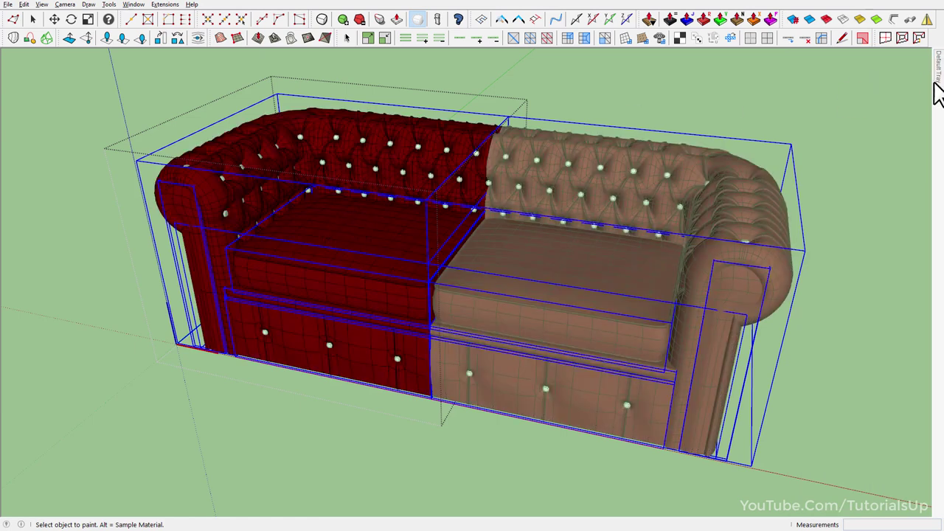
# Step: Check the dark red material's edit settings, then deselect and inspect the painted sofa
pyautogui.click(823, 120)
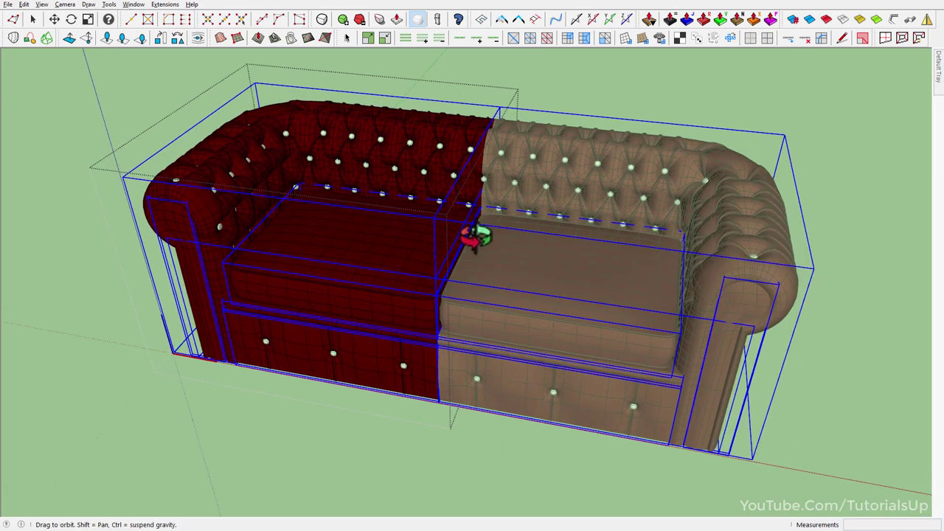
pyautogui.click(590, 94)
pyautogui.moveTo(590, 95)
pyautogui.mouseDown(button='middle')
pyautogui.moveTo(605, 173)
pyautogui.moveTo(583, 204)
pyautogui.moveTo(617, 217)
pyautogui.moveTo(544, 288)
pyautogui.moveTo(480, 277)
pyautogui.moveTo(622, 131)
pyautogui.moveTo(797, 106)
pyautogui.moveTo(594, 130)
pyautogui.moveTo(792, 130)
pyautogui.moveTo(465, 299)
pyautogui.moveTo(461, 234)
pyautogui.mouseUp(button='middle')
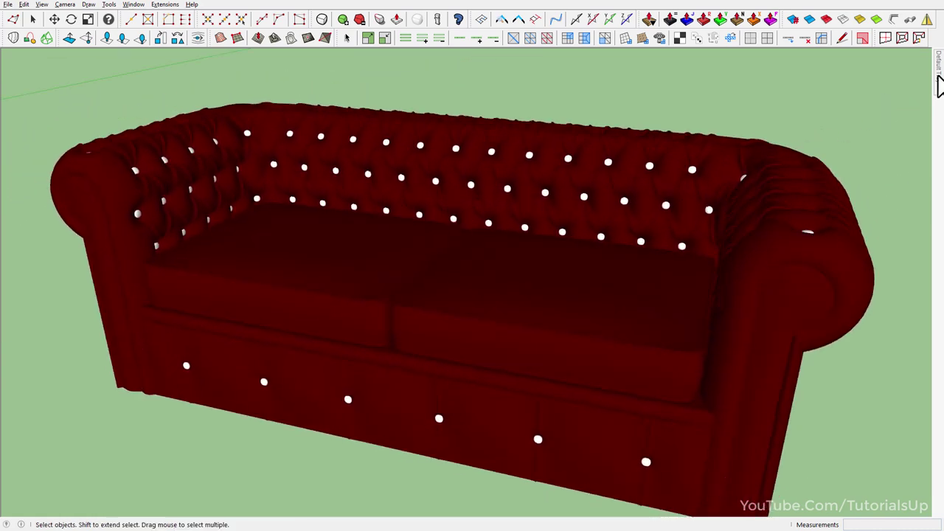
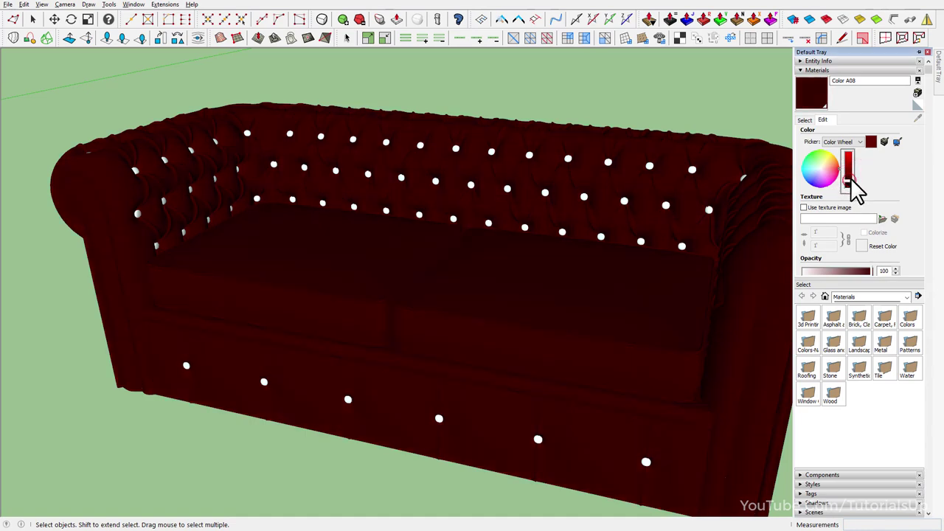
# Step: Inspect the sofa's seat, arm and underside, entering and leaving the sofa and arm components
pyautogui.moveTo(746, 230)
pyautogui.mouseDown(button='middle')
pyautogui.moveTo(442, 411)
pyautogui.moveTo(357, 288)
pyautogui.mouseUp(button='middle')
pyautogui.moveTo(431, 250)
pyautogui.mouseDown(button='middle')
pyautogui.moveTo(568, 8)
pyautogui.moveTo(443, 168)
pyautogui.moveTo(534, 237)
pyautogui.mouseUp(button='middle')
pyautogui.moveTo(571, 298); pyautogui.dragTo(384, 295, button='middle')
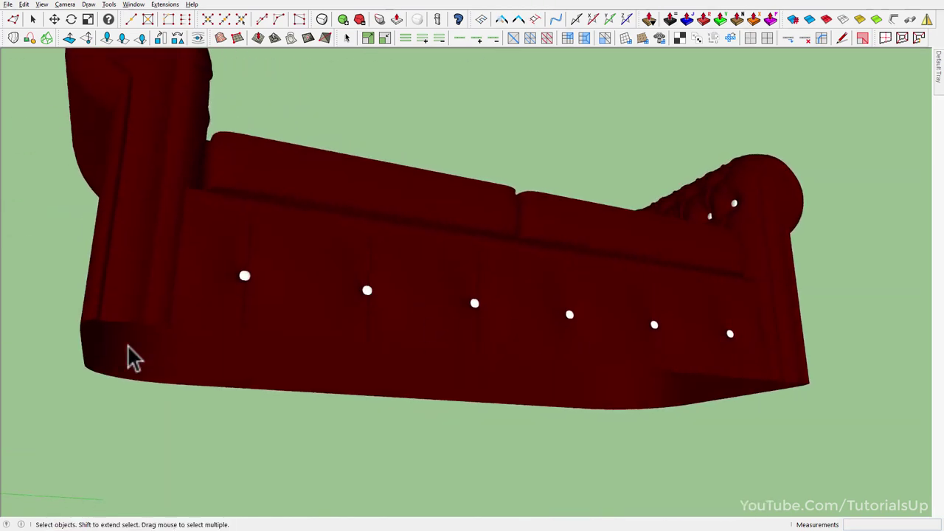
pyautogui.moveTo(228, 313)
pyautogui.mouseDown(button='middle')
pyautogui.moveTo(552, 320)
pyautogui.moveTo(202, 309)
pyautogui.moveTo(253, 296)
pyautogui.moveTo(227, 304)
pyautogui.moveTo(232, 312)
pyautogui.moveTo(120, 320)
pyautogui.moveTo(126, 362)
pyautogui.moveTo(233, 394)
pyautogui.mouseUp(button='middle')
pyautogui.click(253, 296)
pyautogui.doubleClick(253, 296)
pyautogui.moveTo(556, 430); pyautogui.dragTo(437, 284, button='middle')
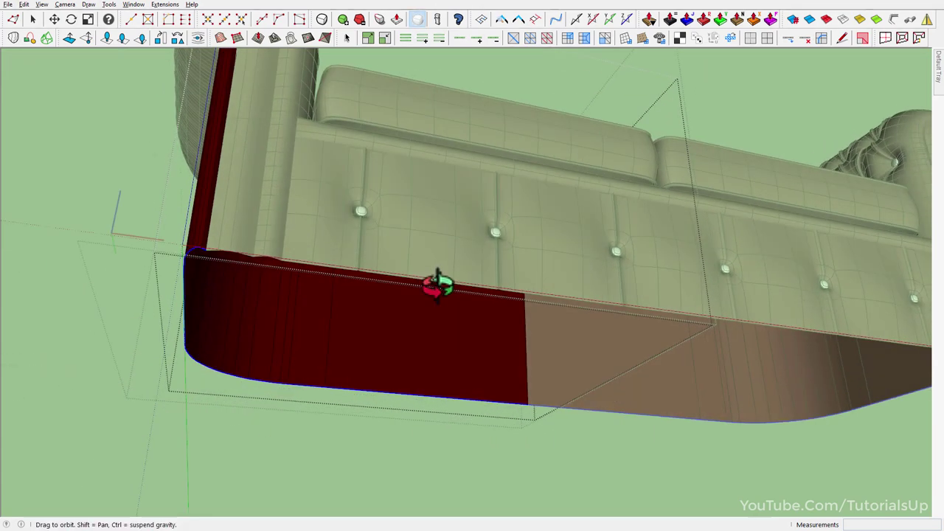
pyautogui.press('Escape')
pyautogui.doubleClick(229, 246)
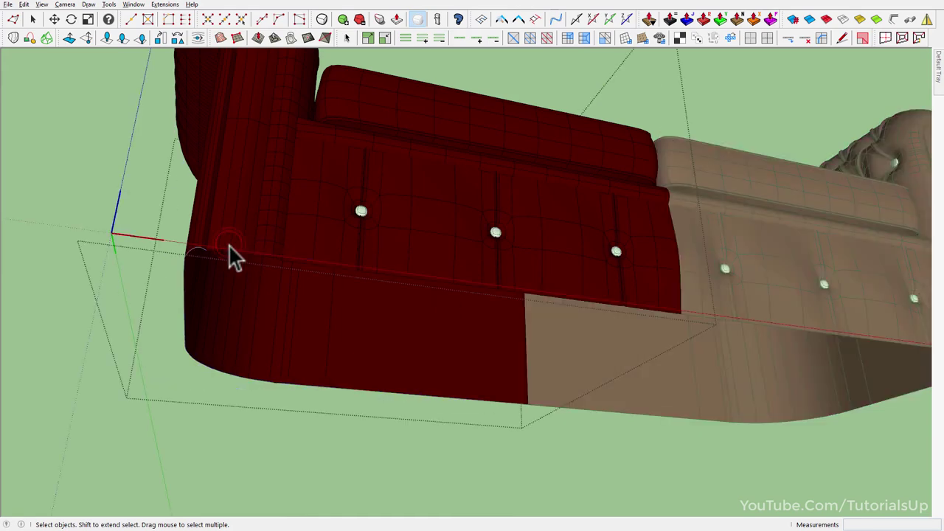
pyautogui.press('Escape')
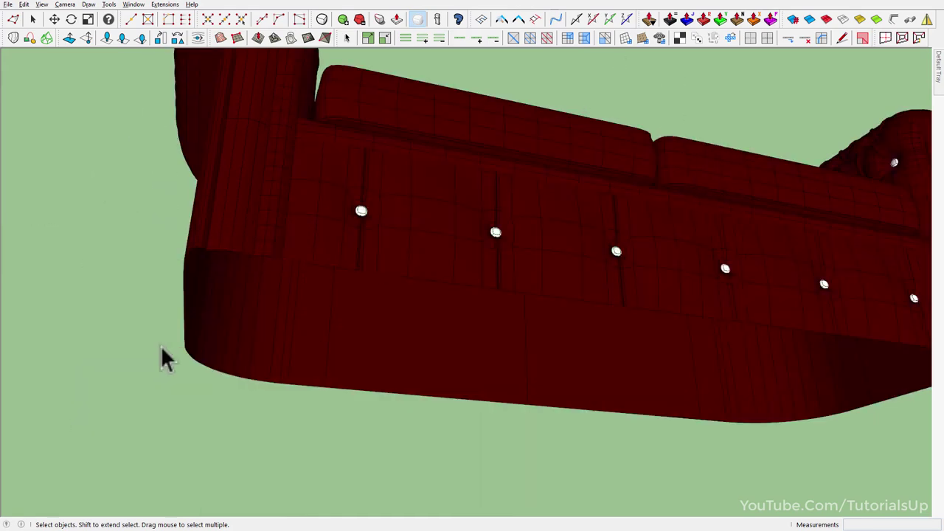
# Step: Open the left sofa section and seat groups and bring the open underside into view
pyautogui.doubleClick(271, 260)
pyautogui.moveTo(271, 258)
pyautogui.mouseDown(button='middle')
pyautogui.moveTo(253, 246)
pyautogui.moveTo(266, 343)
pyautogui.mouseUp(button='middle')
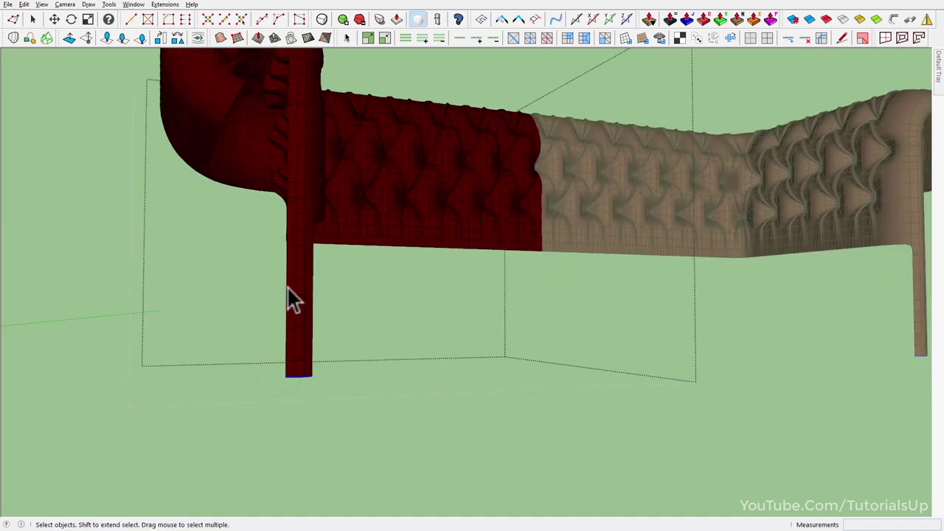
pyautogui.scroll(3, 288, 287)
pyautogui.scroll(2, 311, 278)
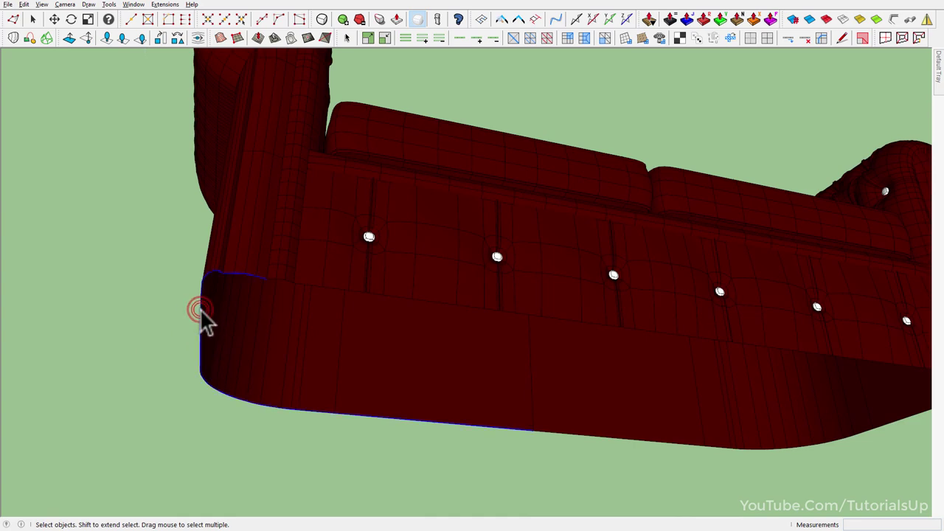
pyautogui.moveTo(201, 314); pyautogui.dragTo(229, 314, button='middle')
pyautogui.doubleClick(345, 291)
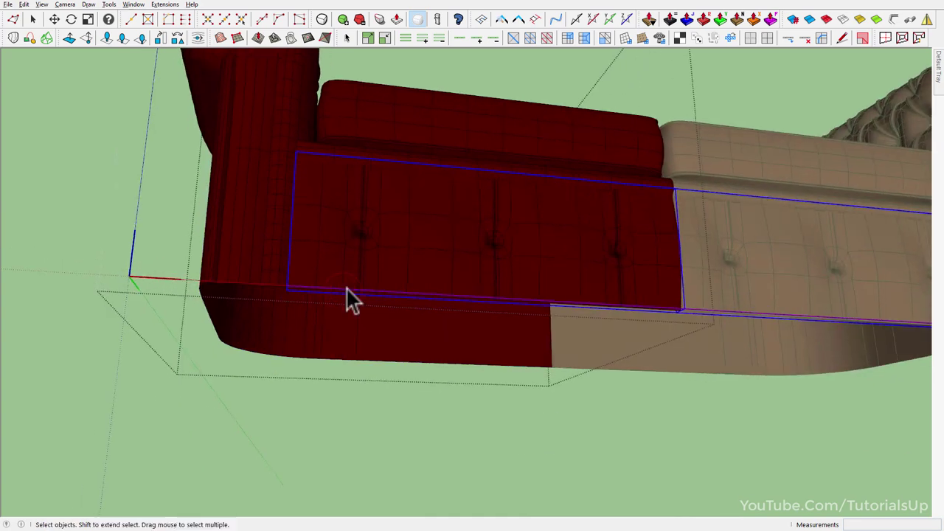
pyautogui.moveTo(347, 289)
pyautogui.mouseDown(button='middle')
pyautogui.moveTo(270, 285)
pyautogui.moveTo(369, 288)
pyautogui.mouseUp(button='middle')
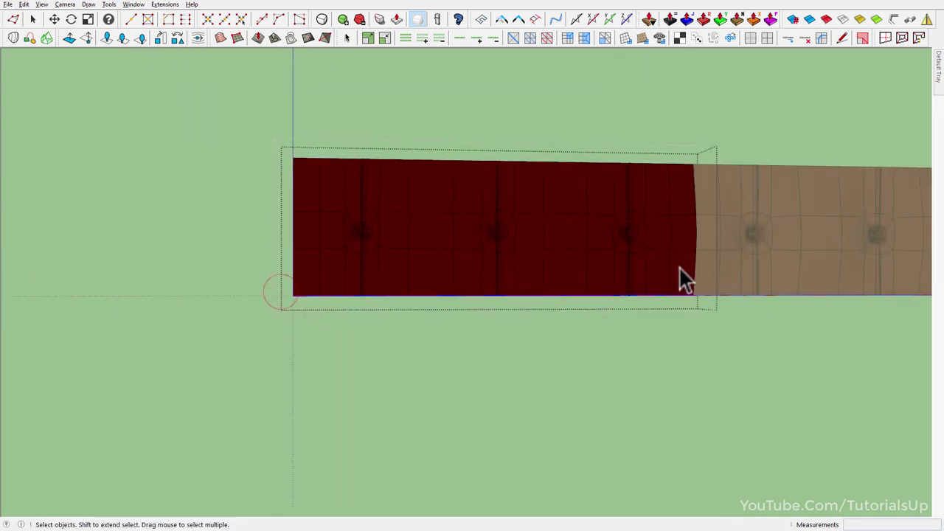
pyautogui.moveTo(679, 273); pyautogui.dragTo(619, 207, button='middle')
pyautogui.scroll(3, 571, 243)
# Step: Draw a line across the underside to close the base outline into a new face
pyautogui.press('l')
pyautogui.moveTo(438, 257); pyautogui.dragTo(716, 185, button='middle')
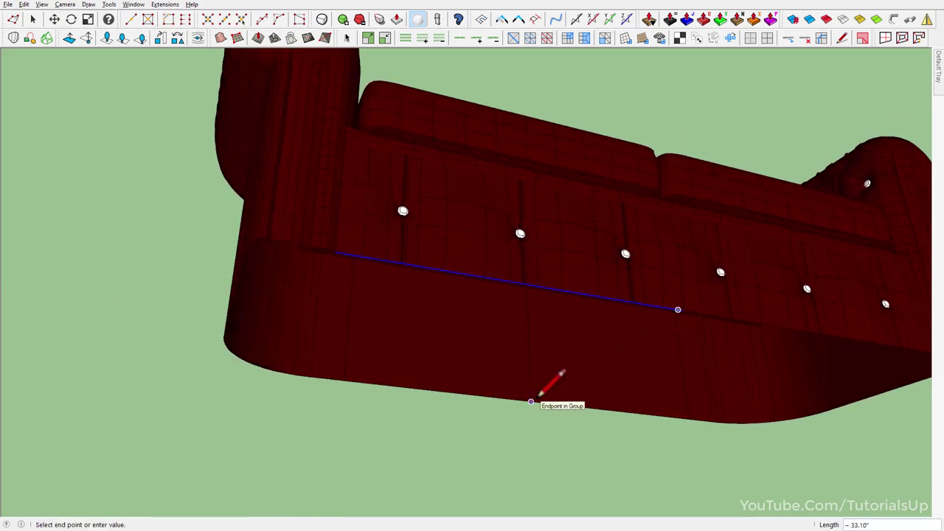
pyautogui.moveTo(539, 396); pyautogui.dragTo(472, 288, button='middle')
pyautogui.scroll(1, 701, 276)
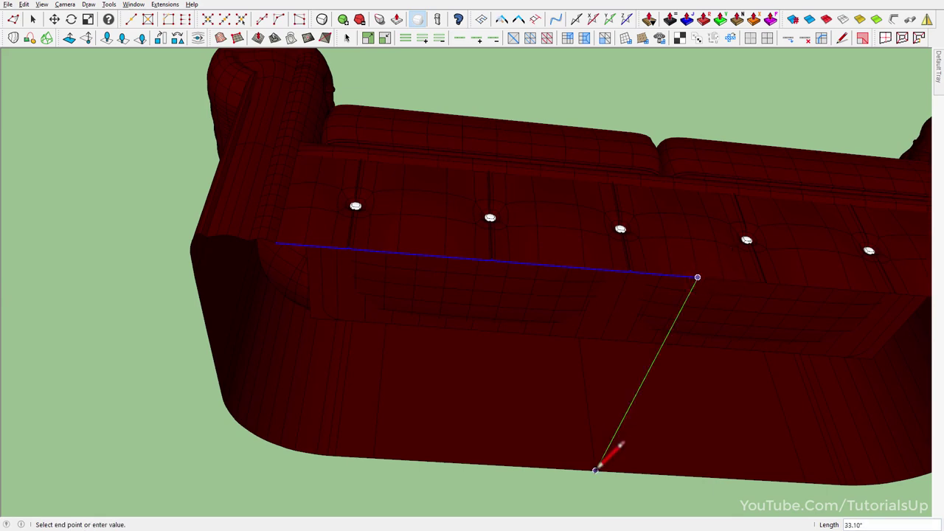
pyautogui.click(595, 470)
pyautogui.press('space')
# Step: Cut the new underside face and paste it in place inside the sofa component
pyautogui.moveTo(499, 342); pyautogui.dragTo(415, 395, button='middle')
pyautogui.click(474, 315)
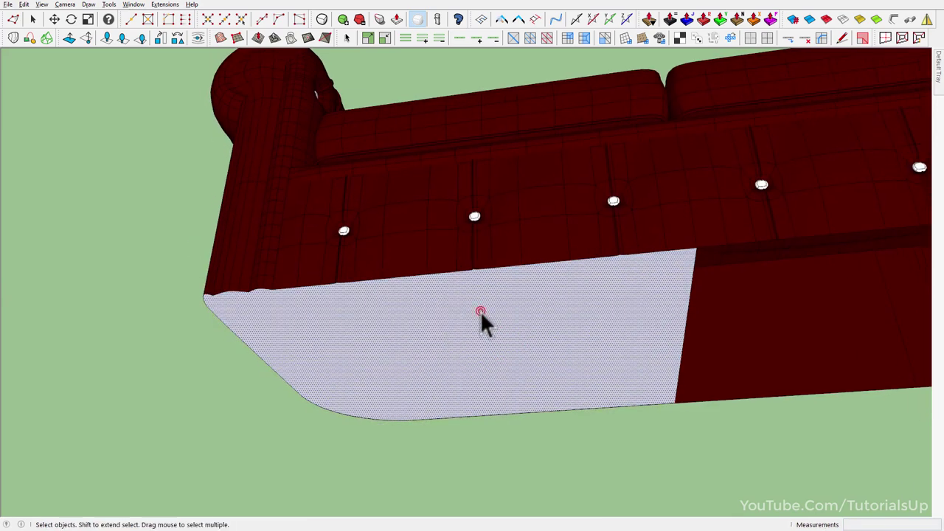
pyautogui.click(480, 313)
pyautogui.hotkey('ctrl', 'x')
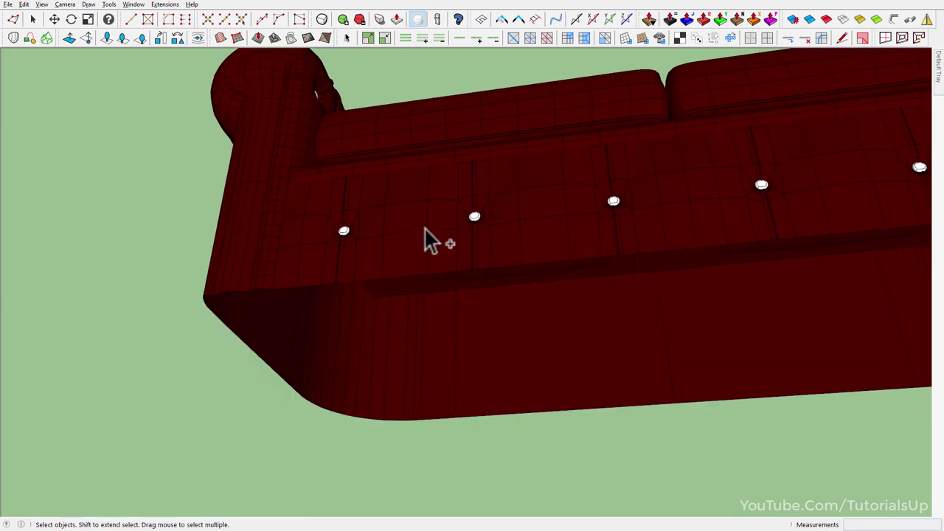
pyautogui.doubleClick(408, 260)
pyautogui.hotkey('ctrl', 'shift', 'v')
# Step: Paint the new underside face dark red
pyautogui.press('b')
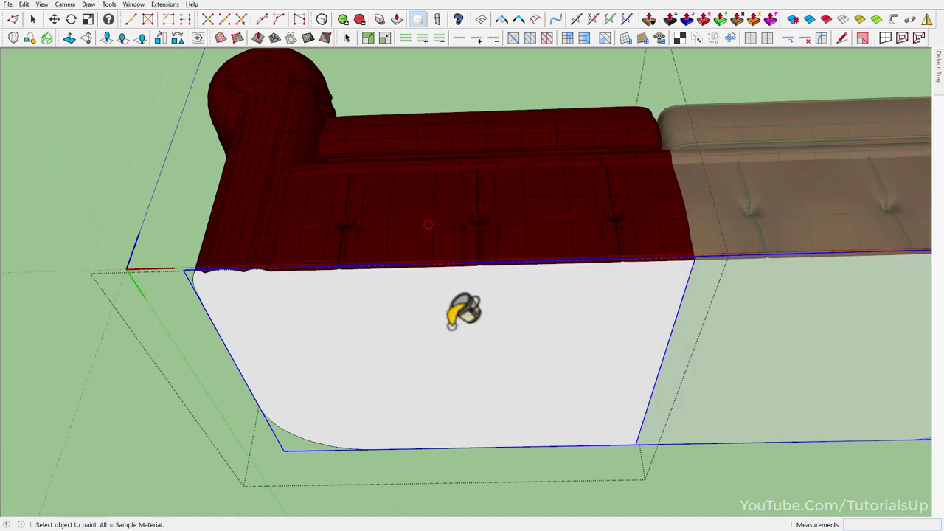
pyautogui.click(457, 313)
pyautogui.moveTo(458, 314)
pyautogui.mouseDown(button='middle')
pyautogui.moveTo(302, 247)
pyautogui.moveTo(270, 122)
pyautogui.moveTo(390, 257)
pyautogui.mouseUp(button='middle')
# Step: Draw a small circle on the sofa's underside and push/pull it into a short cylinder
pyautogui.press('c')
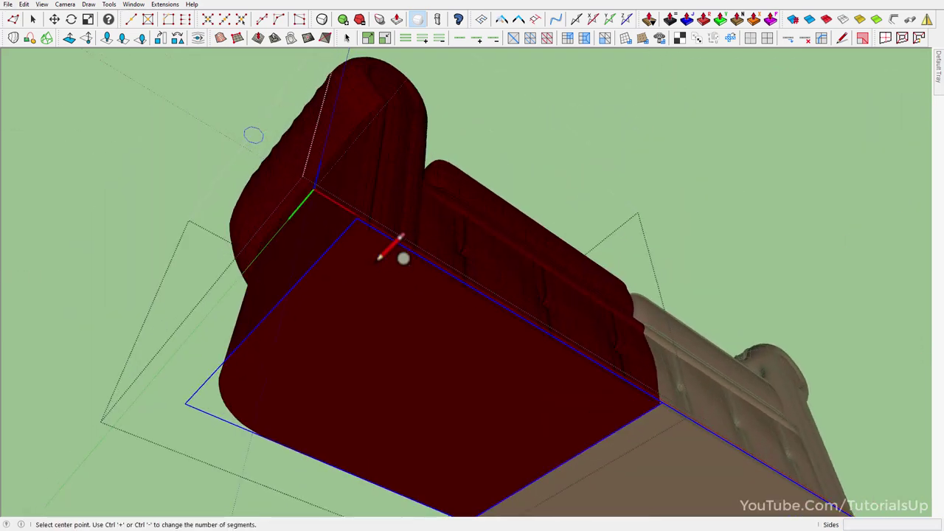
pyautogui.scroll(5, 401, 211)
pyautogui.click(395, 223)
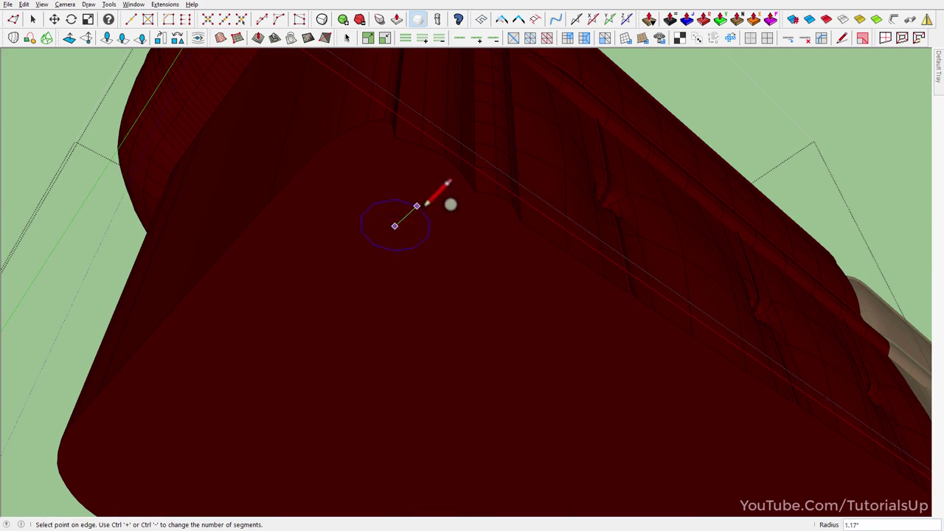
pyautogui.click(425, 203)
pyautogui.press('p')
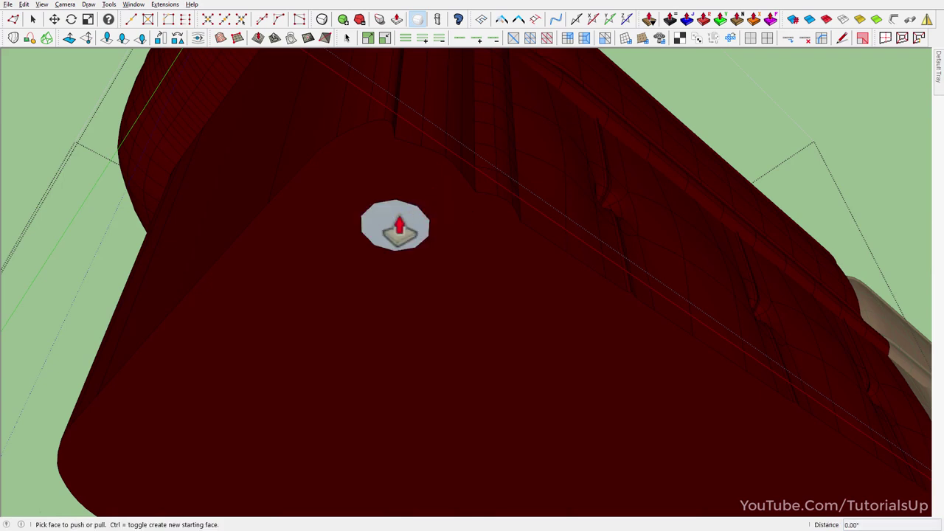
pyautogui.click(391, 222)
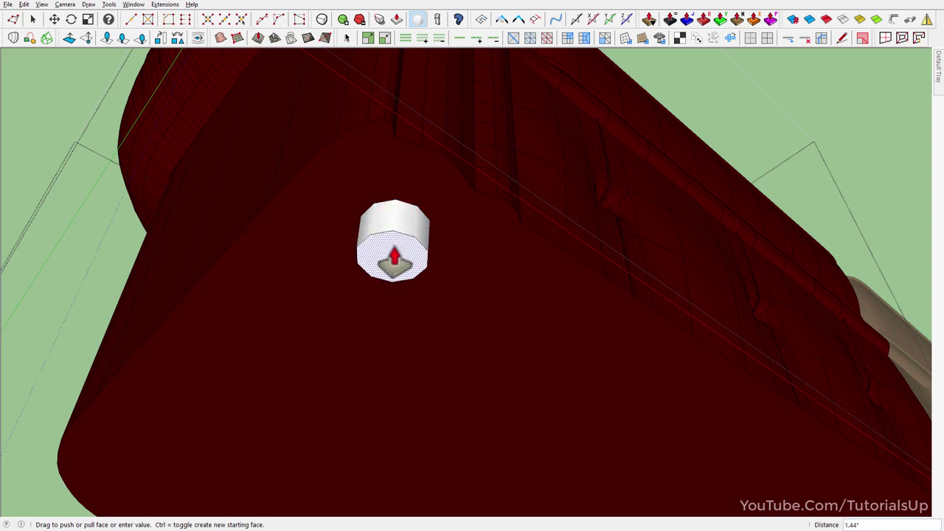
pyautogui.click(386, 264)
# Step: Open the cylinder group and select all of its geometry
pyautogui.press('space')
pyautogui.scroll(3, 390, 237)
pyautogui.click(394, 231)
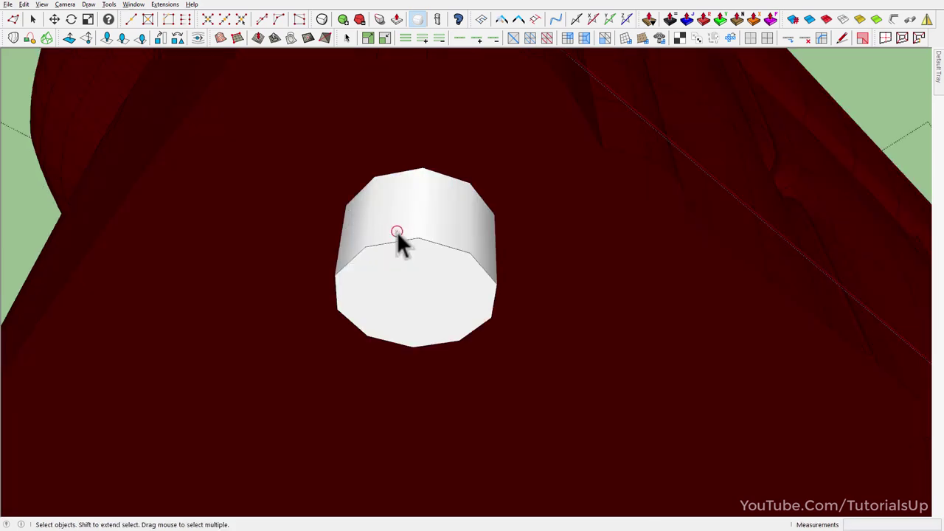
pyautogui.doubleClick(429, 234)
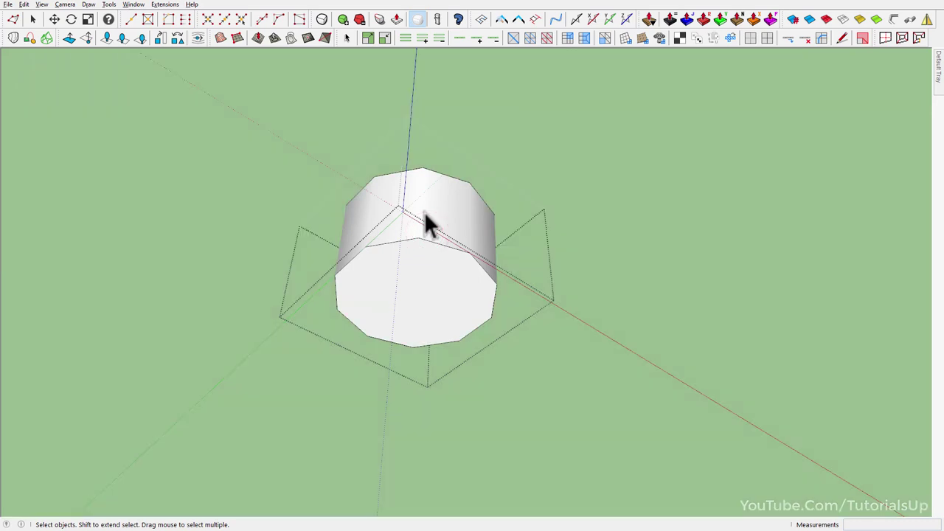
pyautogui.moveTo(431, 221); pyautogui.dragTo(400, 306, button='middle')
pyautogui.hotkey('ctrl', 'a')
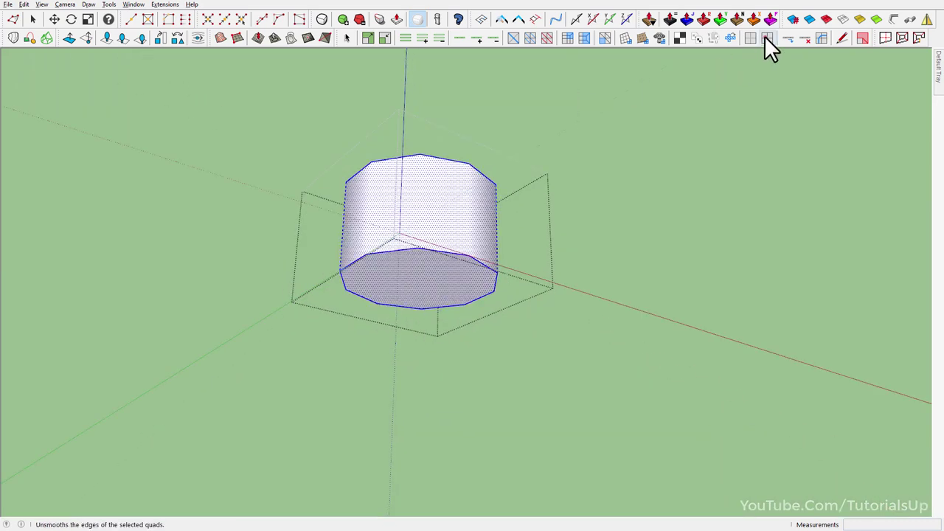
# Step: Unsmooth the cylinder's sides and select the full ring of vertical edges
pyautogui.click(767, 38)
pyautogui.scroll(3, 472, 207)
pyautogui.click(456, 213)
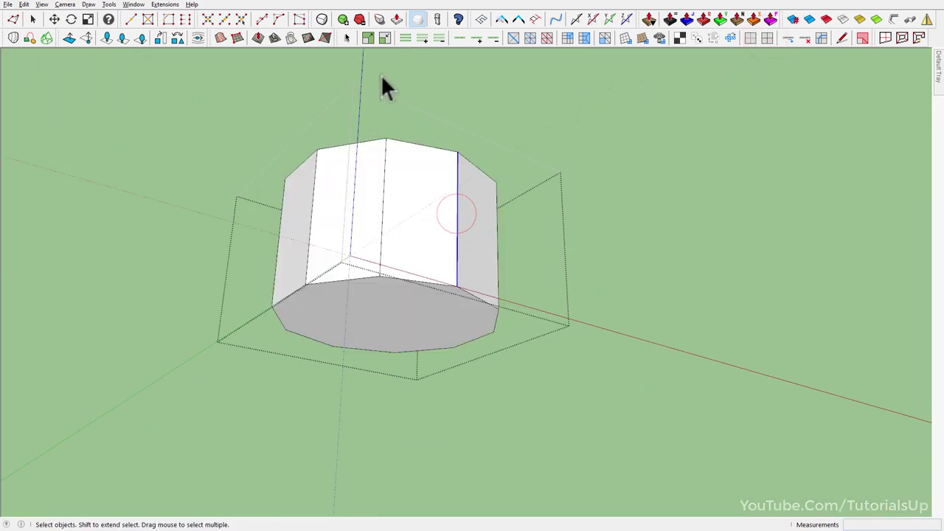
pyautogui.click(402, 36)
# Step: Add two edge rings around the cylinder sides with a pinch of -85
pyautogui.click(819, 42)
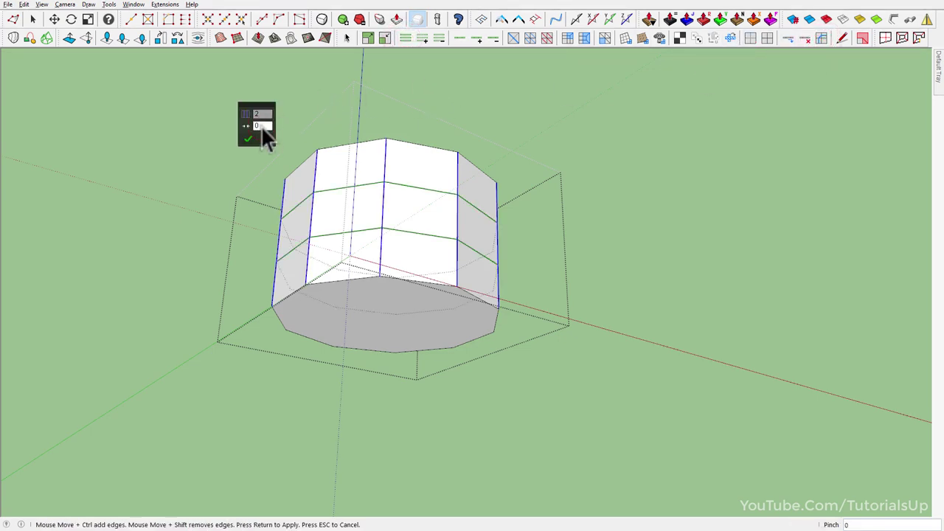
pyautogui.write('85')
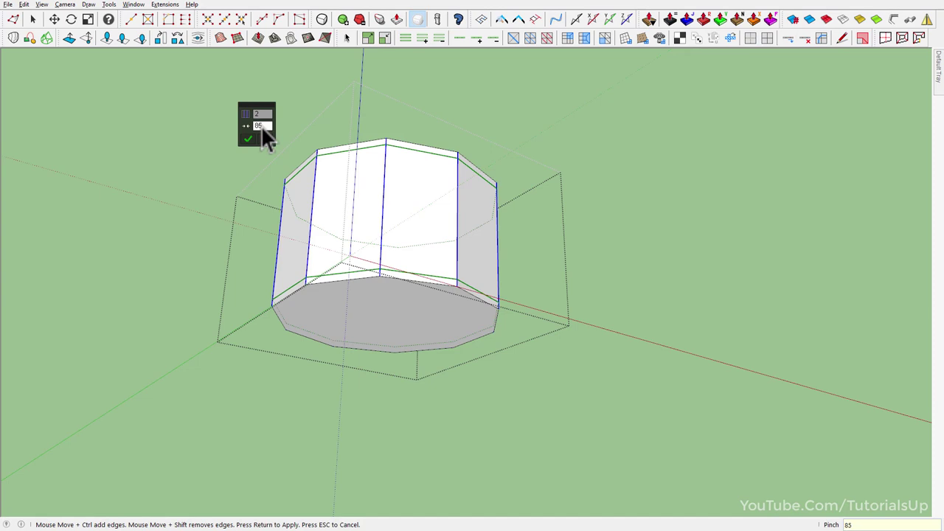
pyautogui.press('BackSpace')
pyautogui.press('BackSpace')
pyautogui.write('-85')
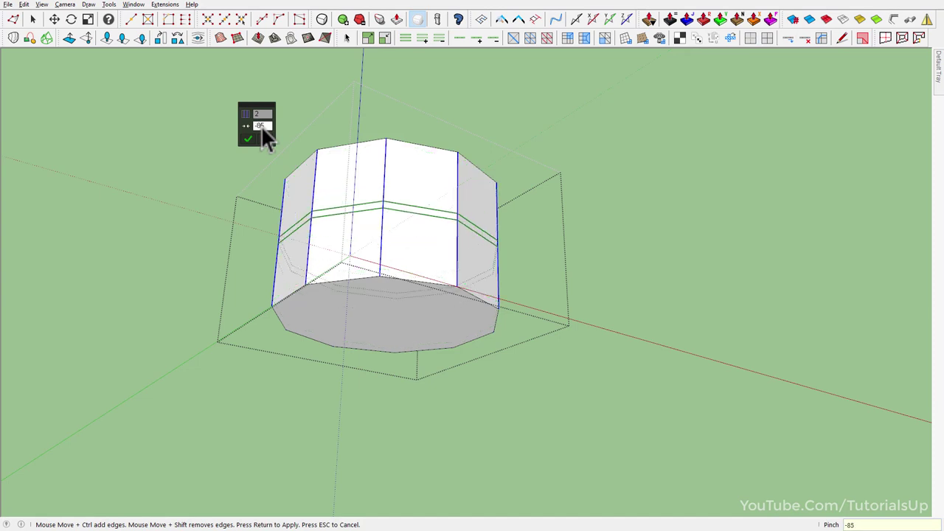
pyautogui.click(247, 140)
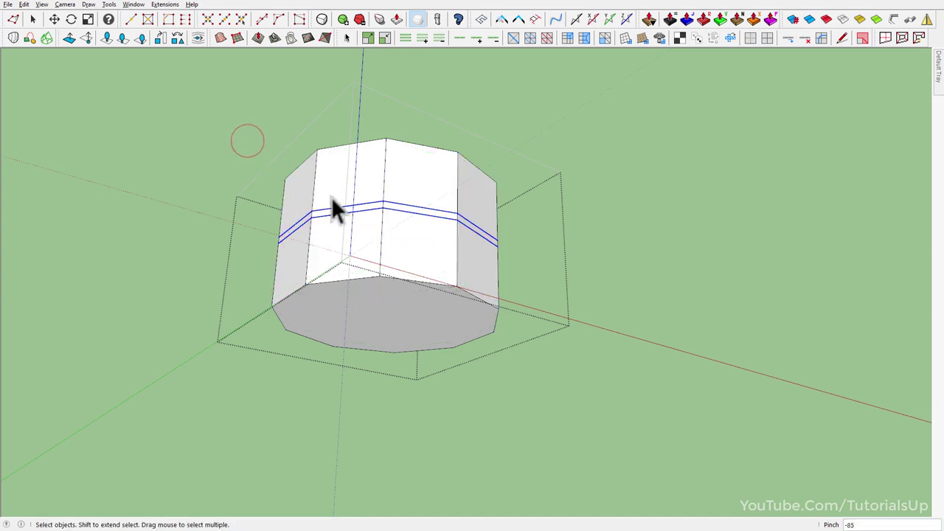
# Step: Select the band faces between the rings and begin offsetting them inward with Joint Push Pull
pyautogui.scroll(3, 331, 209)
pyautogui.click(395, 209)
pyautogui.keyDown('shift'); pyautogui.click(364, 204); pyautogui.keyUp('shift')
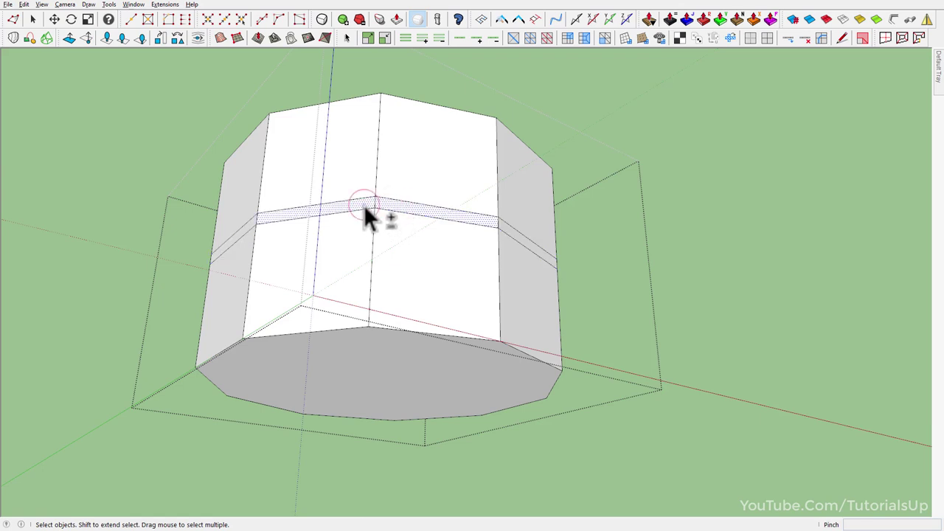
pyautogui.click(694, 18)
pyautogui.click(488, 230)
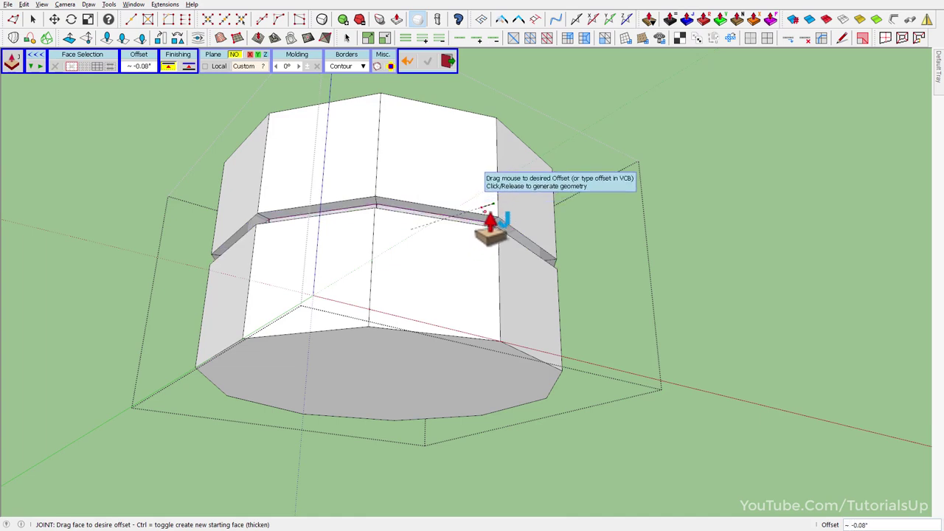
# Step: Commit the inward offset as a groove and select the top and middle horizontal edge rings
pyautogui.click(489, 220)
pyautogui.moveTo(438, 185)
pyautogui.mouseDown(button='middle')
pyautogui.moveTo(421, 280)
pyautogui.moveTo(435, 243)
pyautogui.moveTo(439, 269)
pyautogui.mouseUp(button='middle')
pyautogui.click(434, 224)
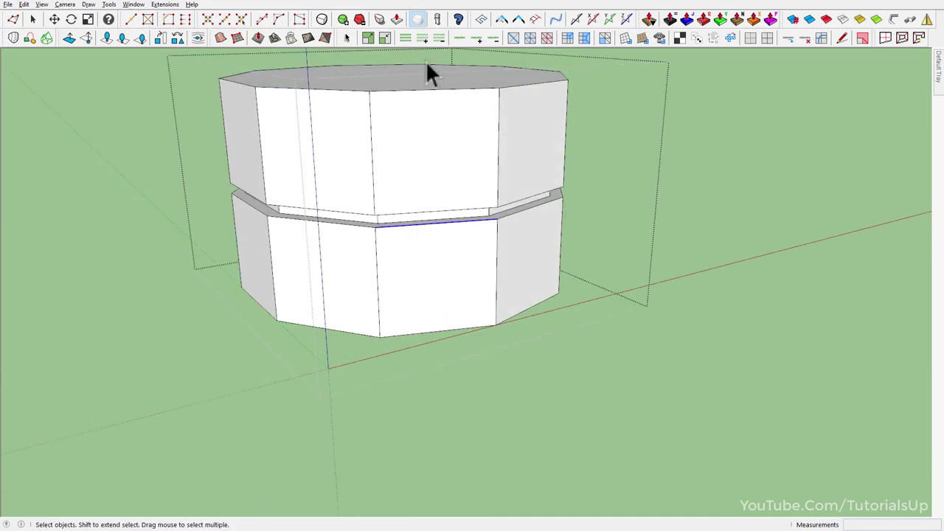
pyautogui.click(407, 38)
pyautogui.keyDown('shift'); pyautogui.moveTo(401, 158); pyautogui.dragTo(427, 263, button='middle'); pyautogui.keyUp('shift')
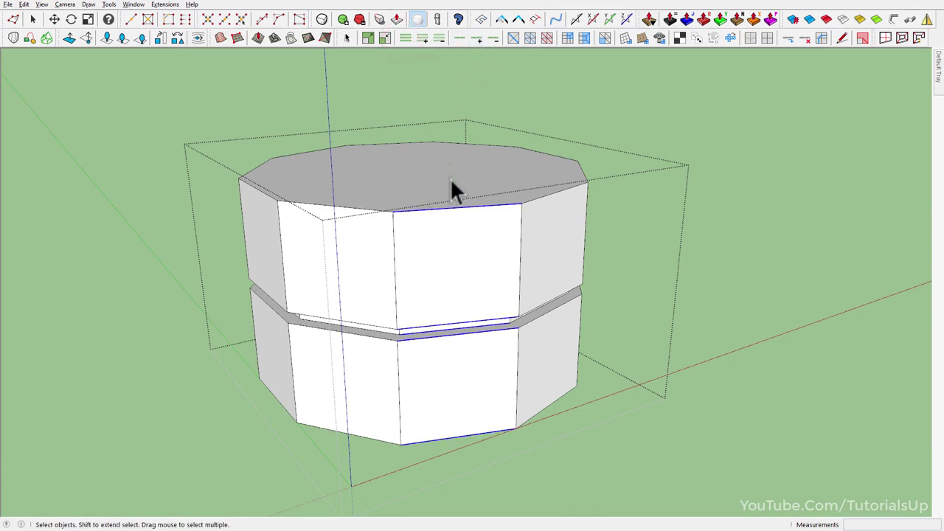
pyautogui.click(452, 39)
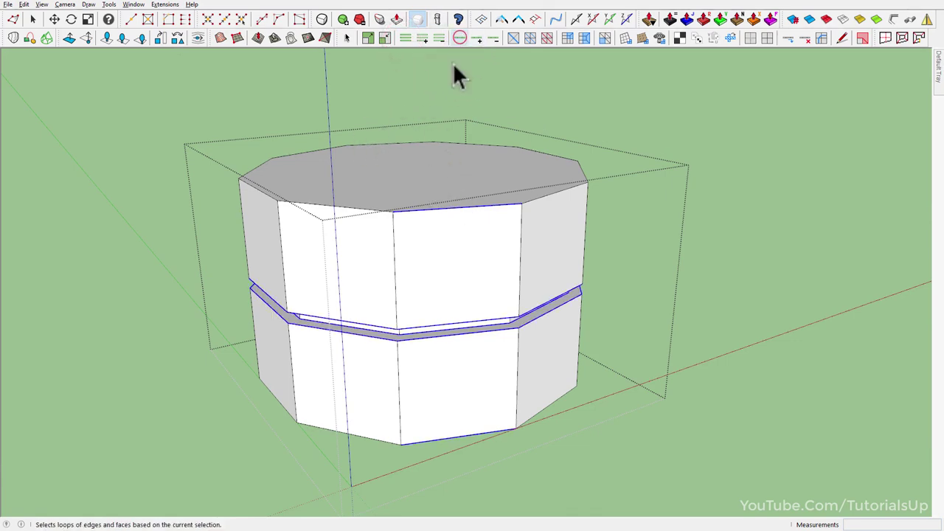
pyautogui.keyDown('shift'); pyautogui.click(444, 182); pyautogui.keyUp('shift')
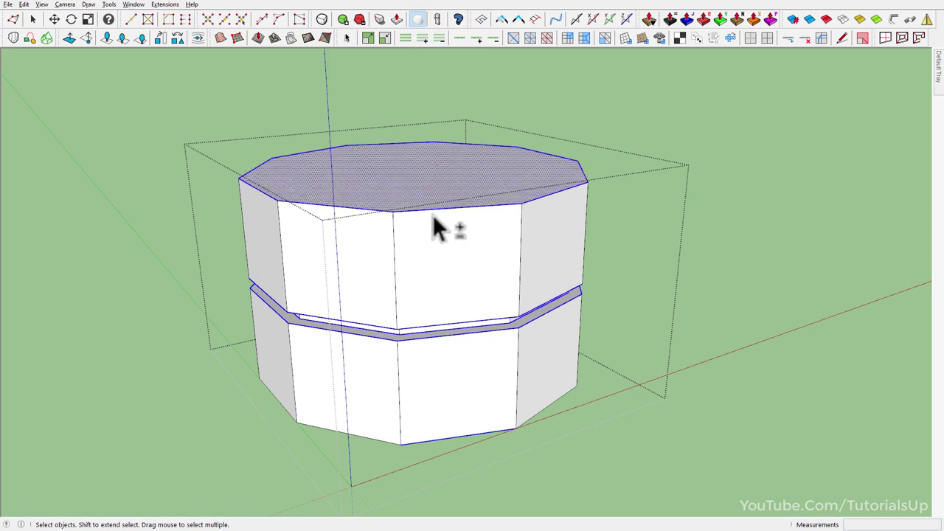
pyautogui.keyDown('shift'); pyautogui.click(428, 194); pyautogui.keyUp('shift')
# Step: Add the bottom edge loop and crease all selected edges so they stay sharp
pyautogui.moveTo(432, 216)
pyautogui.mouseDown(button='middle')
pyautogui.moveTo(468, 59)
pyautogui.moveTo(461, 385)
pyautogui.mouseUp(button='middle')
pyautogui.keyDown('shift'); pyautogui.doubleClick(460, 373); pyautogui.keyUp('shift')
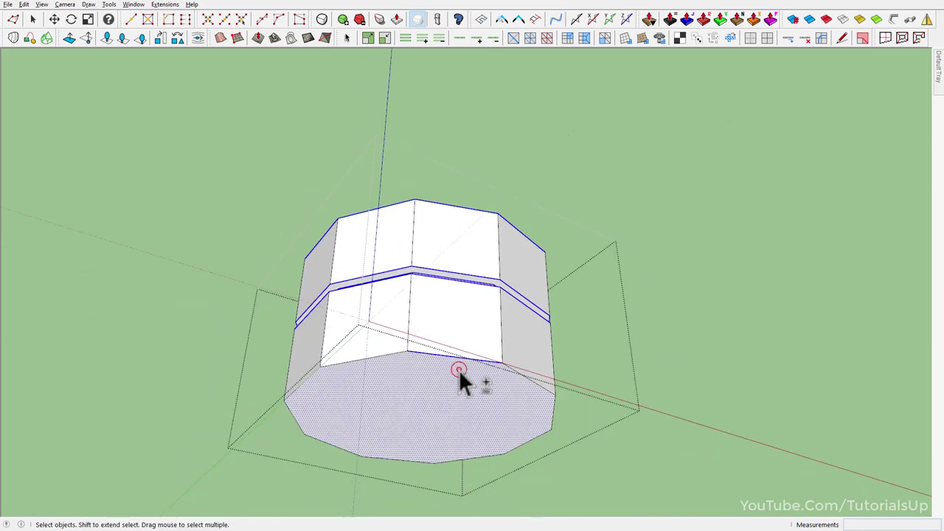
pyautogui.keyDown('shift'); pyautogui.click(454, 375); pyautogui.keyUp('shift')
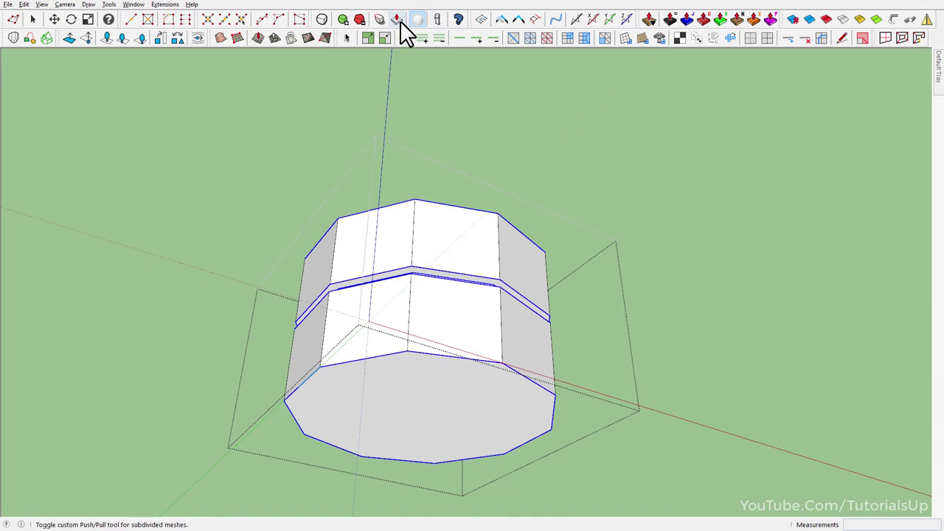
pyautogui.click(380, 19)
pyautogui.moveTo(464, 345); pyautogui.dragTo(463, 125)
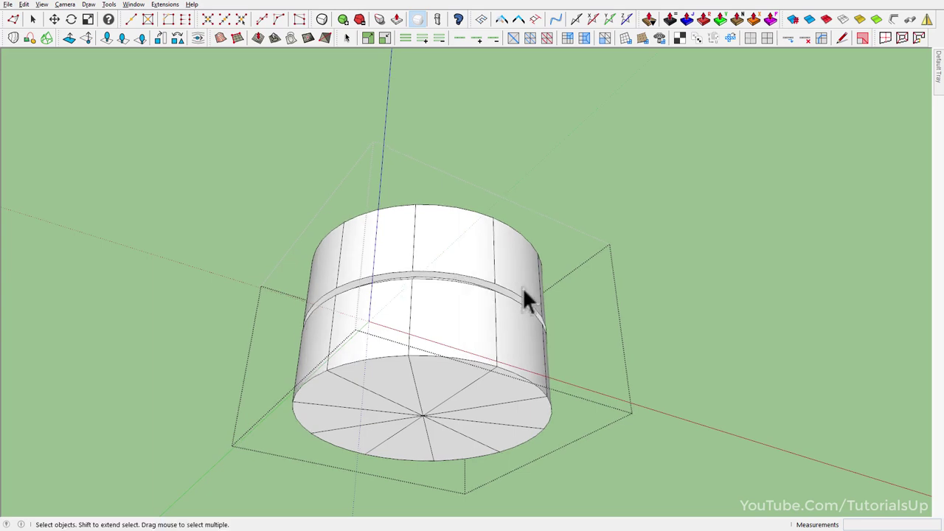
pyautogui.scroll(-3, 459, 228)
# Step: Copy the foot to the lower-left corner of the sofa base
pyautogui.scroll(-2, 428, 248)
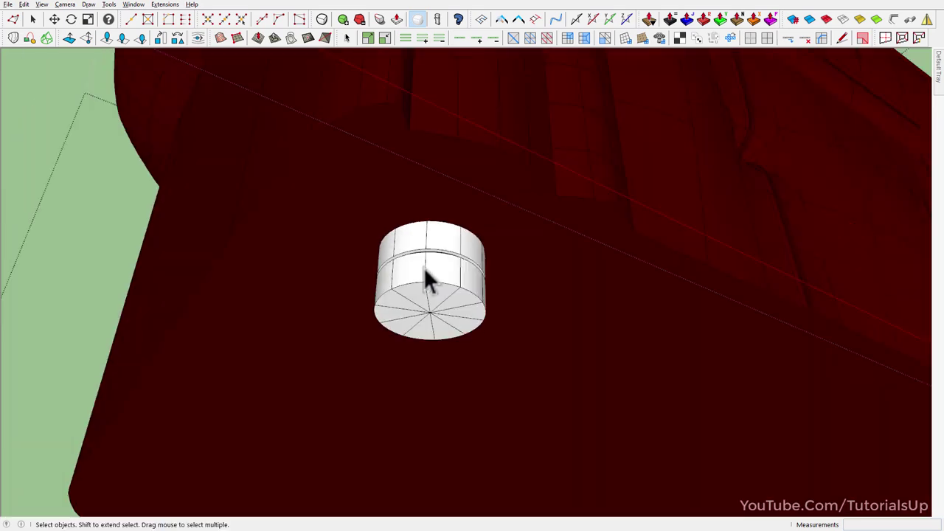
pyautogui.moveTo(428, 276)
pyautogui.mouseDown(button='middle')
pyautogui.moveTo(358, 243)
pyautogui.moveTo(538, 158)
pyautogui.moveTo(640, 183)
pyautogui.mouseUp(button='middle')
pyautogui.press('m')
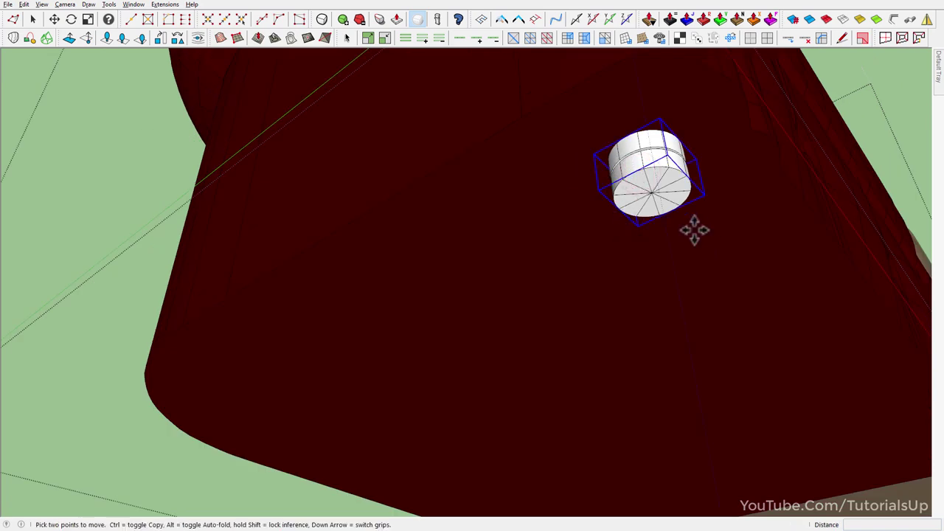
pyautogui.press('ctrl')
pyautogui.click(676, 243)
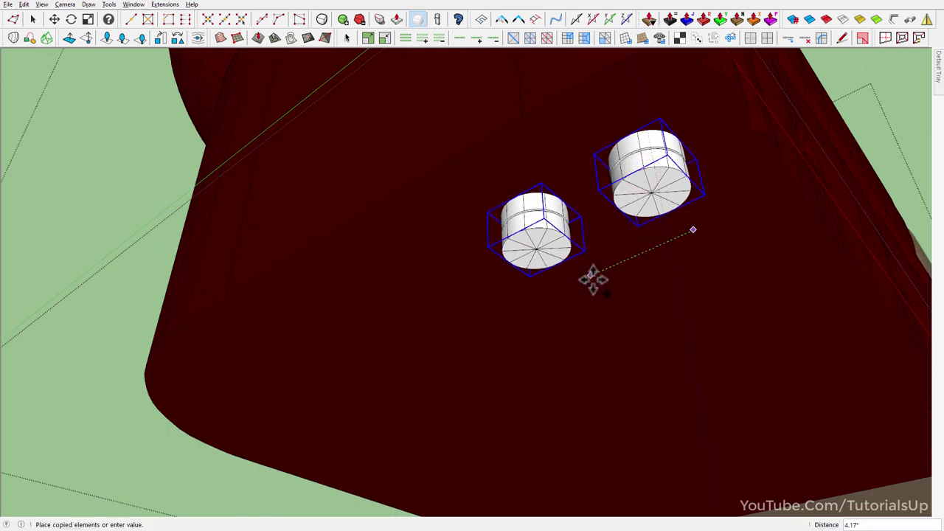
pyautogui.click(275, 417)
pyautogui.press('space')
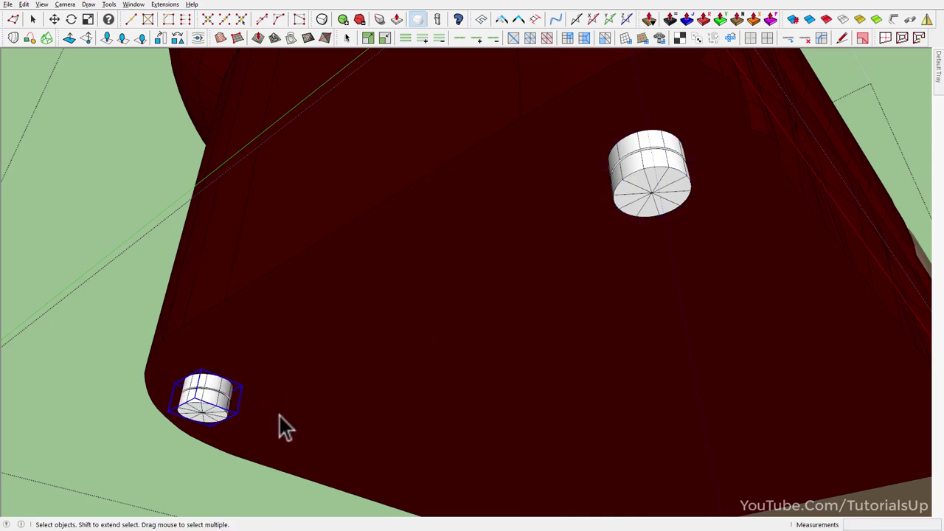
# Step: Orbit and zoom around the sofa to check the feet from above and below
pyautogui.scroll(-5, 312, 251)
pyautogui.moveTo(312, 251); pyautogui.dragTo(115, 466, button='middle')
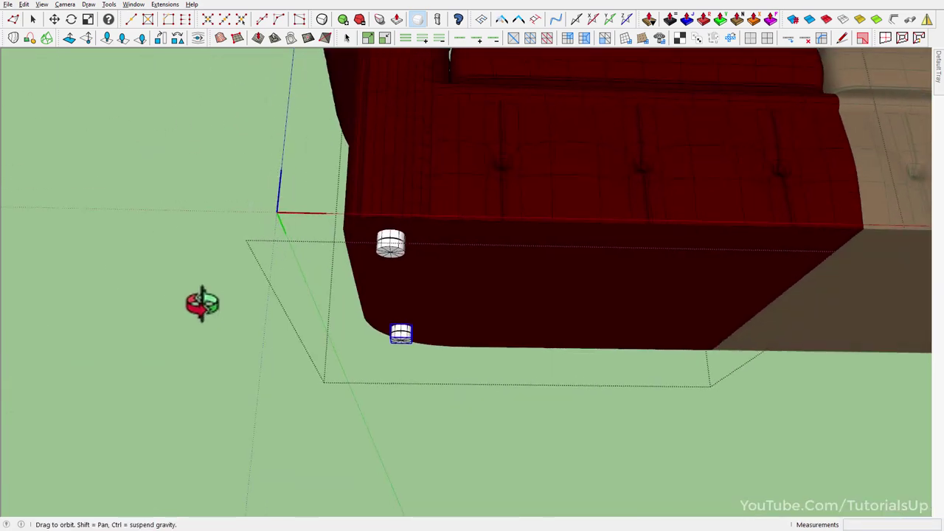
pyautogui.scroll(-2, 309, 299)
pyautogui.scroll(-3, 255, 359)
pyautogui.moveTo(255, 359)
pyautogui.mouseDown(button='middle')
pyautogui.moveTo(415, 354)
pyautogui.moveTo(494, 280)
pyautogui.mouseUp(button='middle')
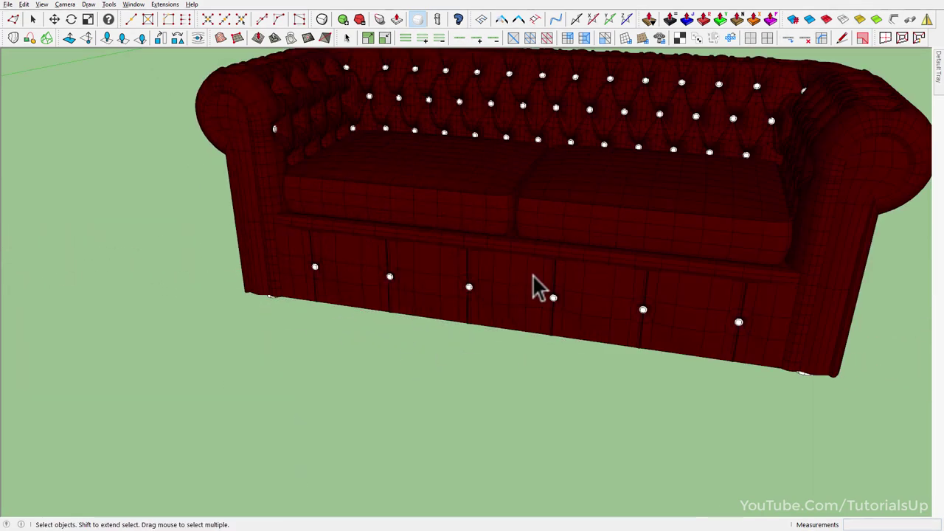
pyautogui.scroll(-3, 533, 277)
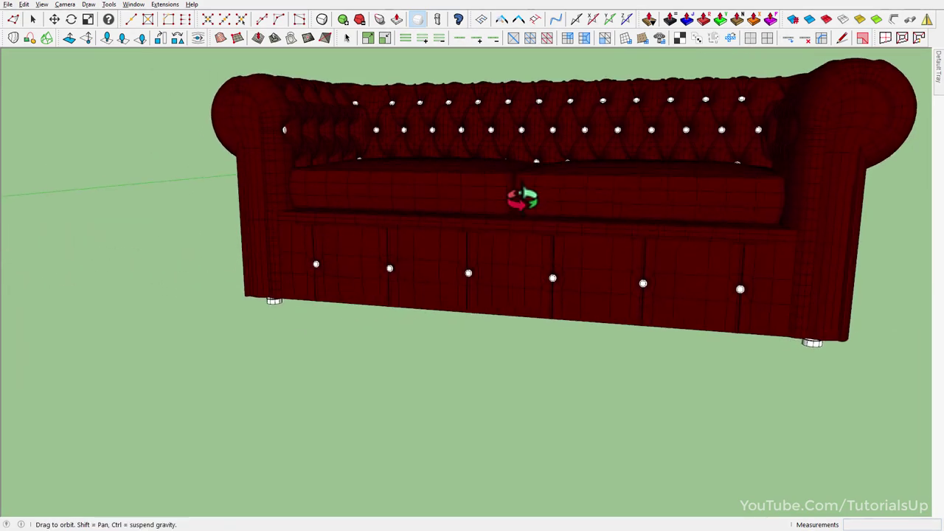
pyautogui.moveTo(592, 204)
pyautogui.keyDown('shift'); pyautogui.mouseDown(button='middle')
pyautogui.moveTo(512, 295)
pyautogui.moveTo(742, 110)
pyautogui.moveTo(347, 211)
pyautogui.mouseUp(button='middle'); pyautogui.keyUp('shift')
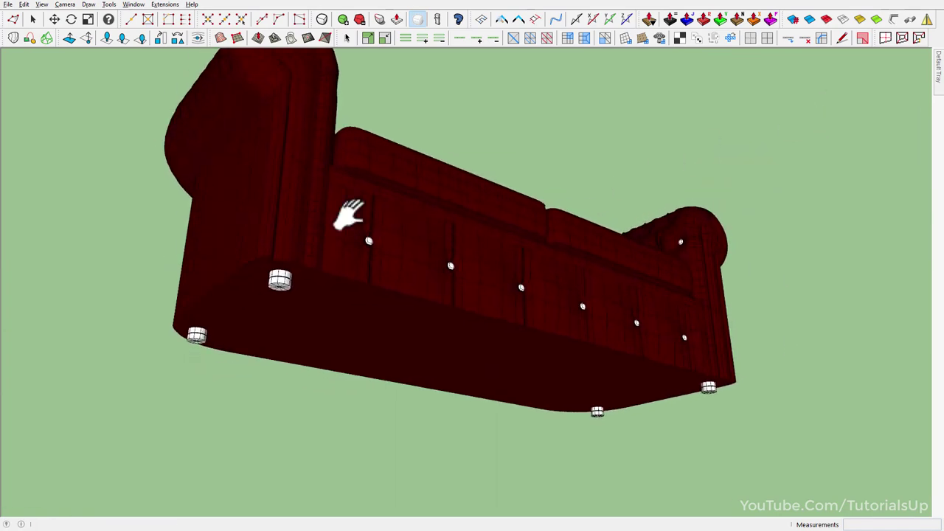
pyautogui.scroll(2, 263, 269)
pyautogui.scroll(2, 316, 270)
pyautogui.scroll(2, 355, 310)
# Step: Select the sofa's cylindrical feet inside the group and paint them light grey Color M02
pyautogui.doubleClick(354, 308)
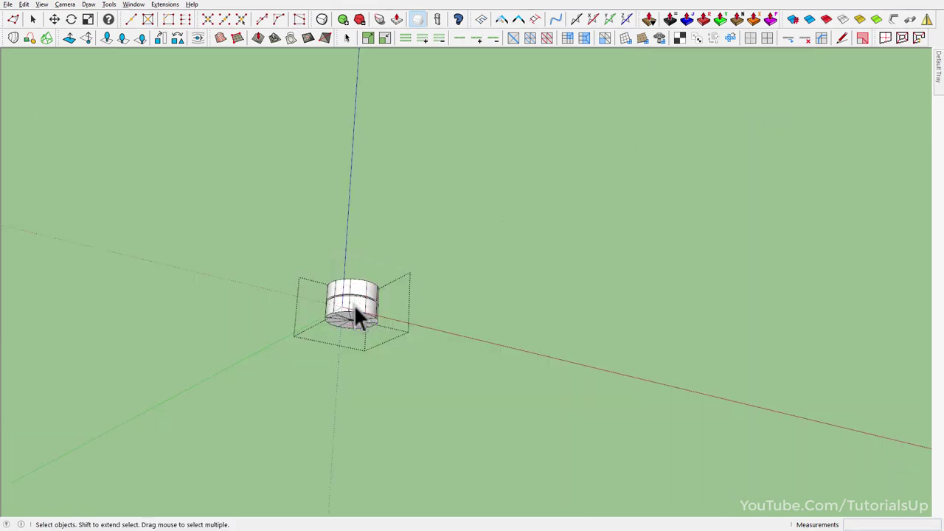
pyautogui.press('Escape')
pyautogui.keyDown('ctrl'); pyautogui.click(180, 408); pyautogui.keyUp('ctrl')
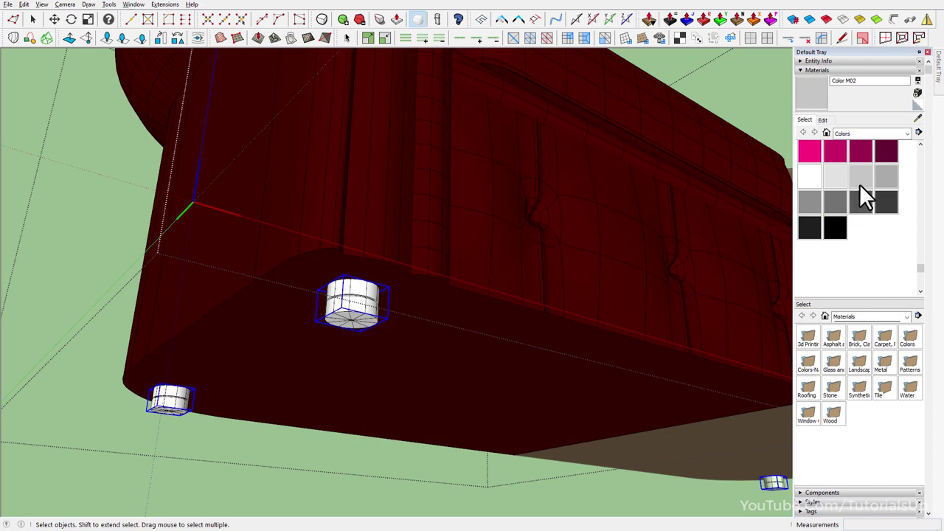
pyautogui.click(864, 185)
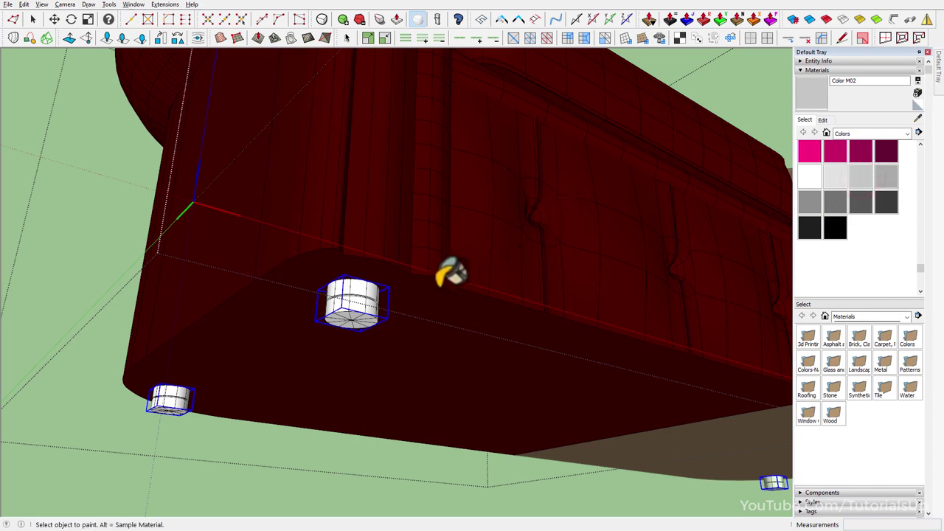
pyautogui.press('space')
pyautogui.hotkey('ctrl', 't')
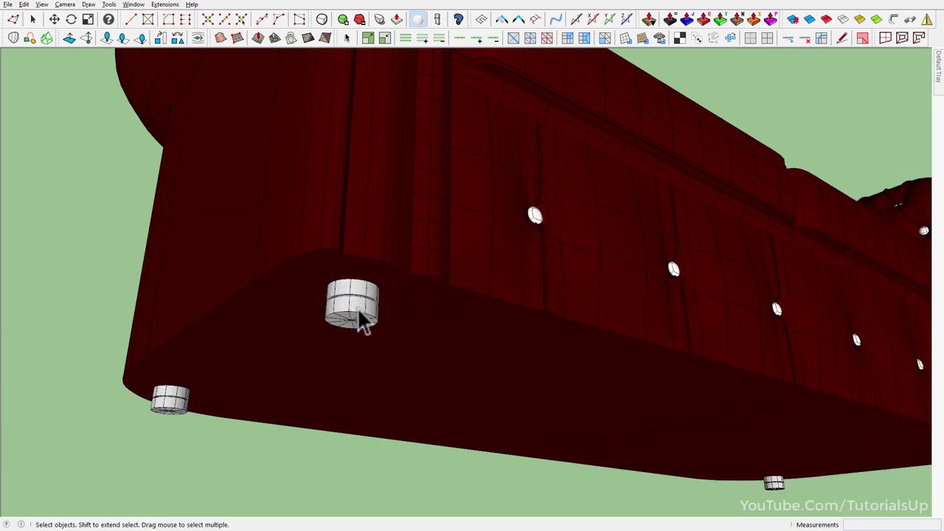
pyautogui.moveTo(381, 296)
pyautogui.mouseDown(button='middle')
pyautogui.moveTo(421, 290)
pyautogui.moveTo(317, 292)
pyautogui.mouseUp(button='middle')
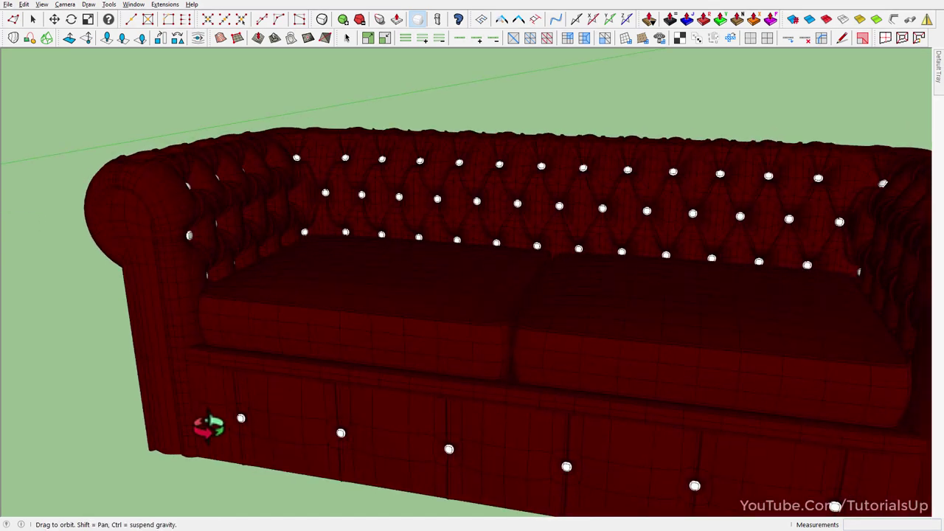
pyautogui.scroll(-5, 317, 291)
pyautogui.moveTo(435, 310)
pyautogui.mouseDown(button='middle')
pyautogui.moveTo(407, 287)
pyautogui.moveTo(403, 268)
pyautogui.moveTo(608, 37)
pyautogui.moveTo(448, 204)
pyautogui.moveTo(424, 189)
pyautogui.mouseUp(button='middle')
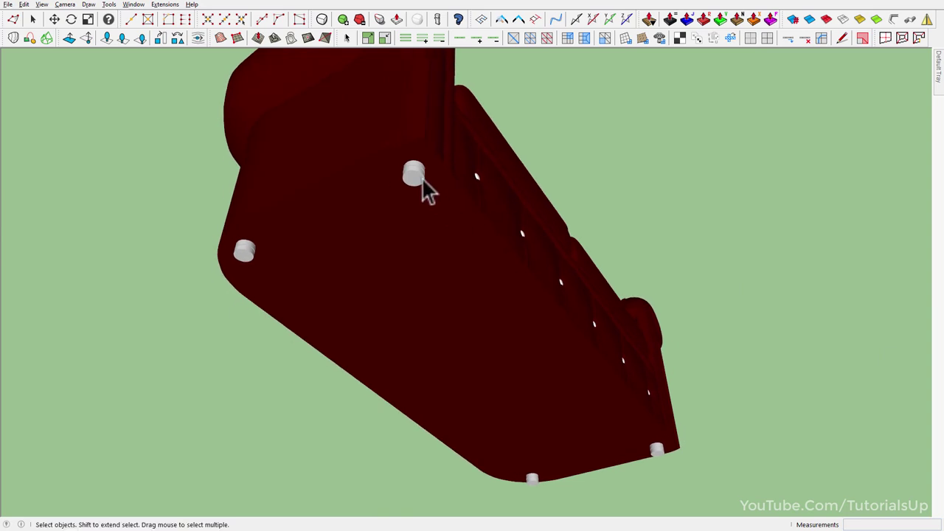
# Step: Open the foot component and shift the foot slightly left into place
pyautogui.click(425, 189)
pyautogui.doubleClick(421, 179)
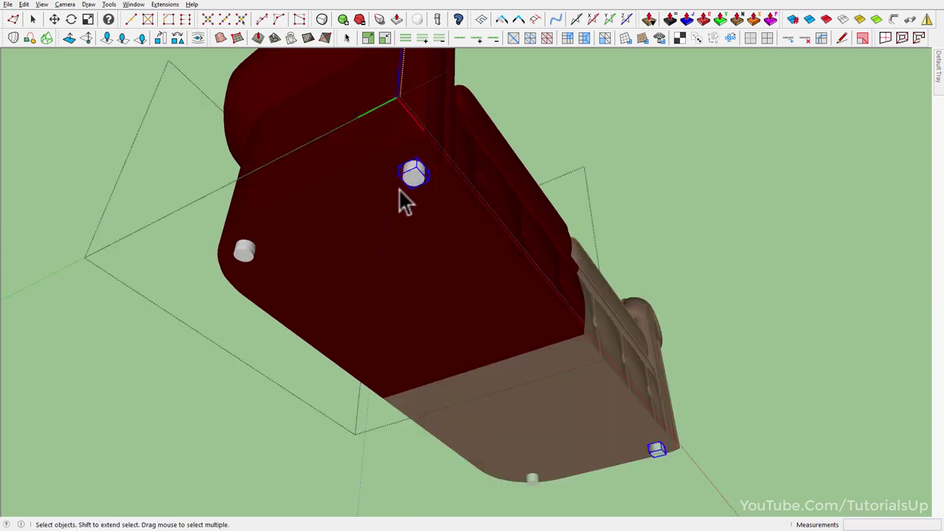
pyautogui.scroll(2, 419, 209)
pyautogui.scroll(3, 419, 209)
pyautogui.press('m')
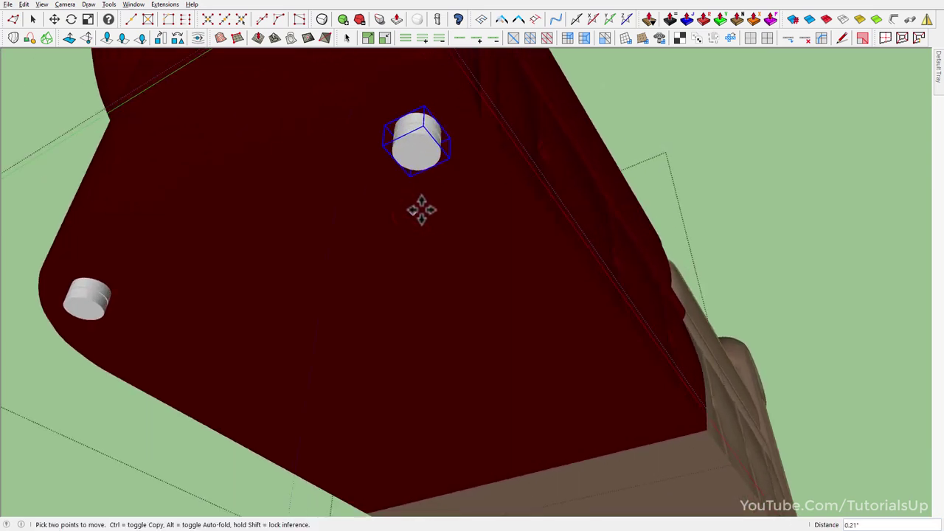
pyautogui.click(428, 207)
pyautogui.press('space')
pyautogui.click(88, 309)
pyautogui.moveTo(535, 226)
pyautogui.mouseDown(button='middle')
pyautogui.moveTo(590, 468)
pyautogui.moveTo(659, 345)
pyautogui.moveTo(790, 344)
pyautogui.moveTo(557, 179)
pyautogui.mouseUp(button='middle')
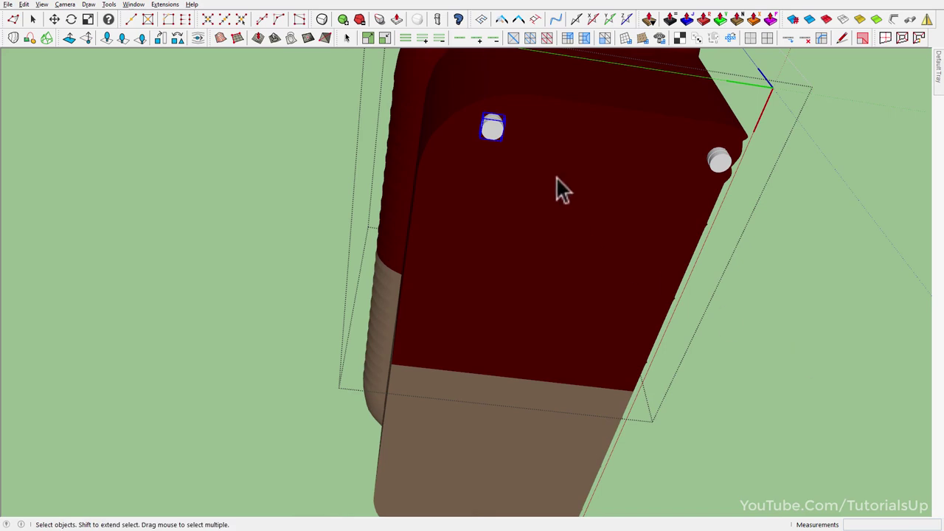
pyautogui.moveTo(585, 130); pyautogui.dragTo(577, 133)
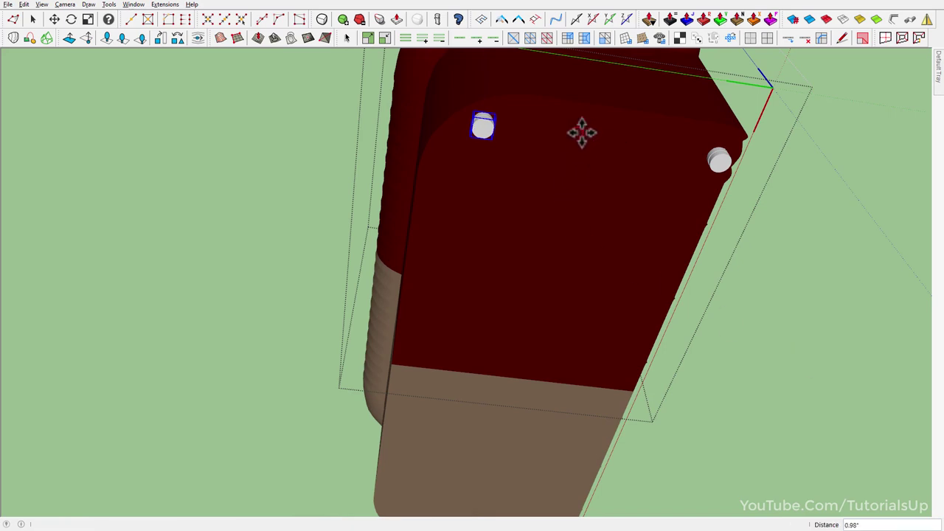
pyautogui.press('space')
# Step: Frame the whole red sofa in view and box-select it
pyautogui.moveTo(652, 169)
pyautogui.mouseDown(button='middle')
pyautogui.moveTo(347, 341)
pyautogui.moveTo(373, 327)
pyautogui.moveTo(362, 396)
pyautogui.moveTo(112, 426)
pyautogui.mouseUp(button='middle')
pyautogui.moveTo(638, 224); pyautogui.dragTo(465, 238, button='middle')
pyautogui.scroll(3, 607, 225)
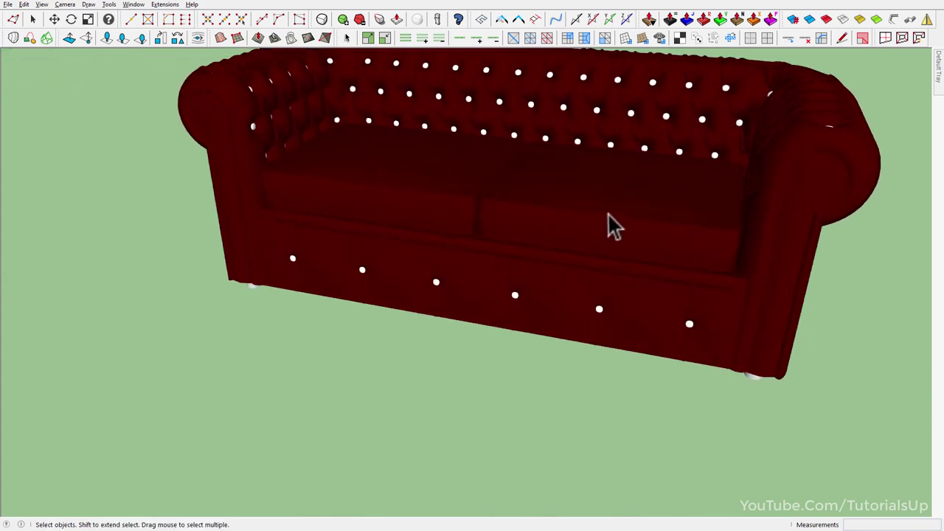
pyautogui.moveTo(607, 226)
pyautogui.keyDown('shift'); pyautogui.mouseDown(button='middle')
pyautogui.moveTo(626, 181)
pyautogui.moveTo(487, 292)
pyautogui.moveTo(448, 391)
pyautogui.moveTo(448, 219)
pyautogui.mouseUp(button='middle'); pyautogui.keyUp('shift')
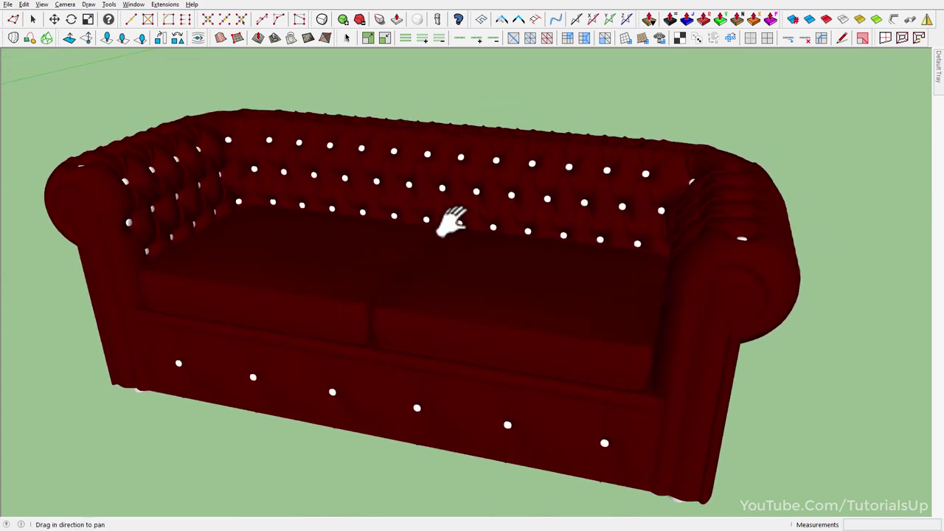
pyautogui.scroll(5, 381, 172)
pyautogui.moveTo(381, 172)
pyautogui.mouseDown(button='middle')
pyautogui.moveTo(457, 219)
pyautogui.moveTo(485, 154)
pyautogui.mouseUp(button='middle')
pyautogui.scroll(-2, 457, 219)
pyautogui.scroll(-4, 484, 154)
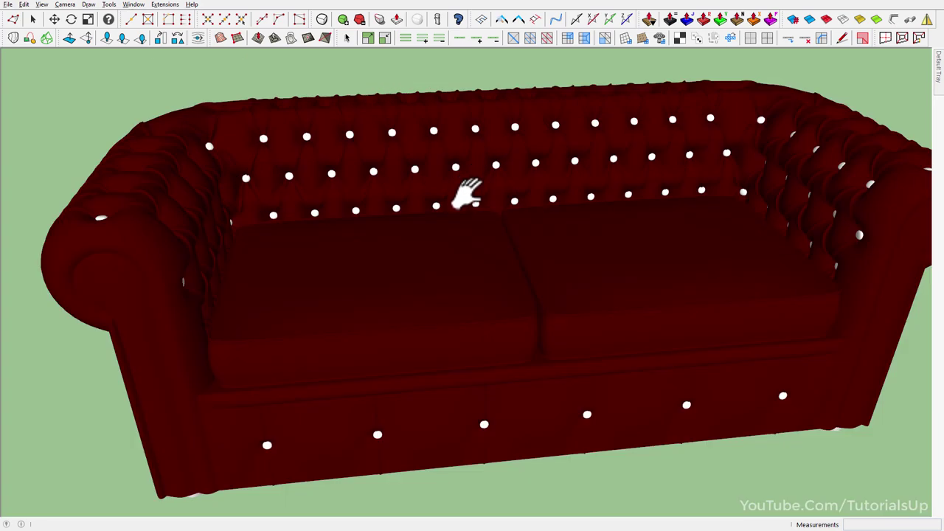
pyautogui.keyDown('shift'); pyautogui.moveTo(459, 190); pyautogui.dragTo(331, 196, button='middle'); pyautogui.keyUp('shift')
pyautogui.scroll(-2, 331, 196)
pyautogui.moveTo(306, 256); pyautogui.dragTo(295, 259, button='middle')
pyautogui.scroll(-3, 295, 259)
pyautogui.keyDown('shift'); pyautogui.moveTo(295, 259); pyautogui.dragTo(278, 266, button='middle'); pyautogui.keyUp('shift')
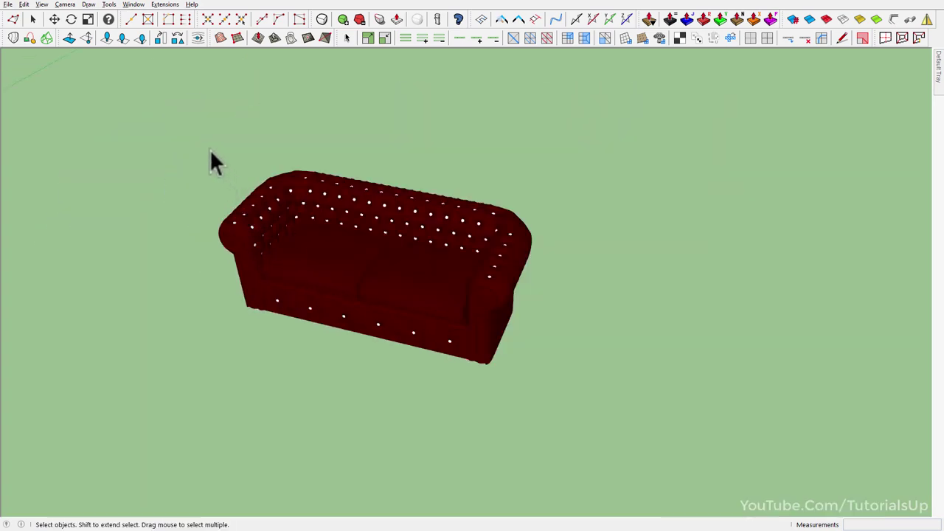
pyautogui.moveTo(184, 140); pyautogui.dragTo(587, 422)
# Step: Copy the red sofa to a spot right of the original
pyautogui.press('m')
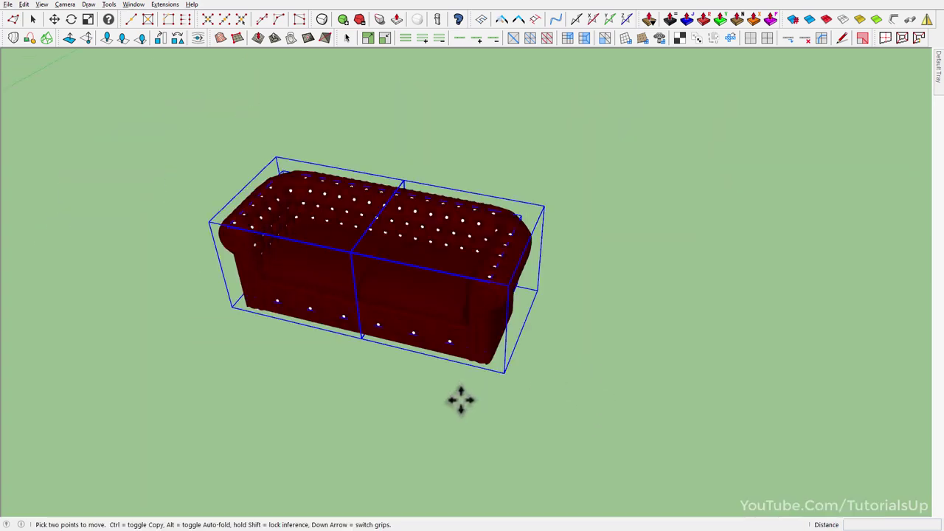
pyautogui.click(427, 391)
pyautogui.press('ctrl')
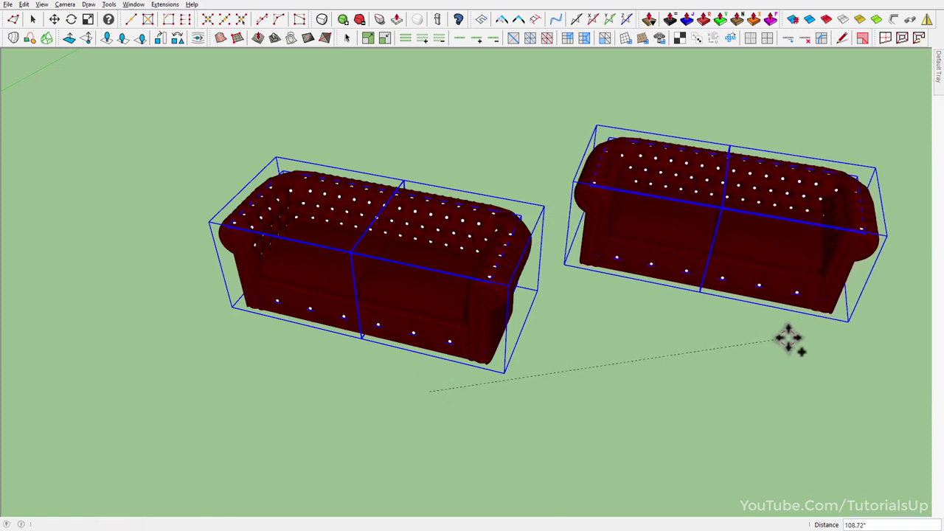
pyautogui.click(789, 339)
pyautogui.keyDown('shift'); pyautogui.moveTo(797, 307); pyautogui.dragTo(537, 354, button='middle'); pyautogui.keyUp('shift')
pyautogui.press('space')
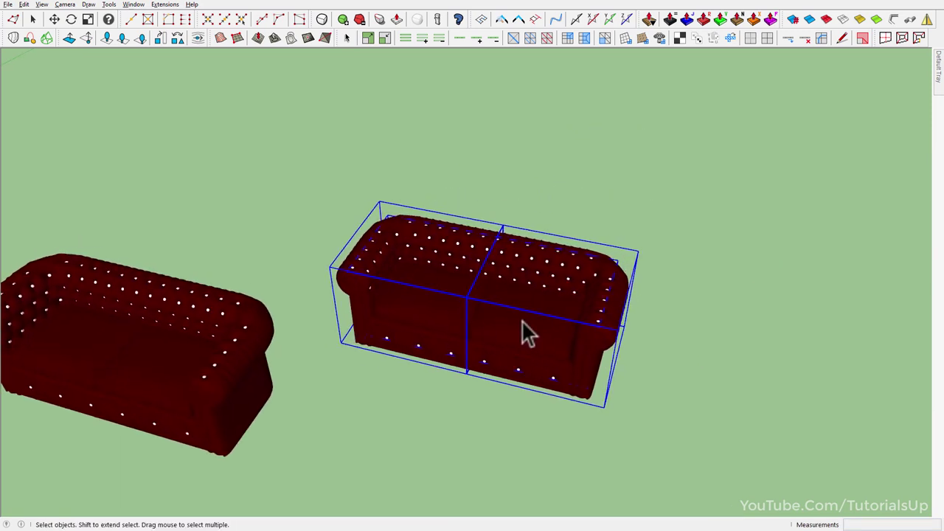
# Step: Make the copied sofa unique and paint its upholstery black
pyautogui.scroll(3, 521, 324)
pyautogui.rightClick(388, 274)
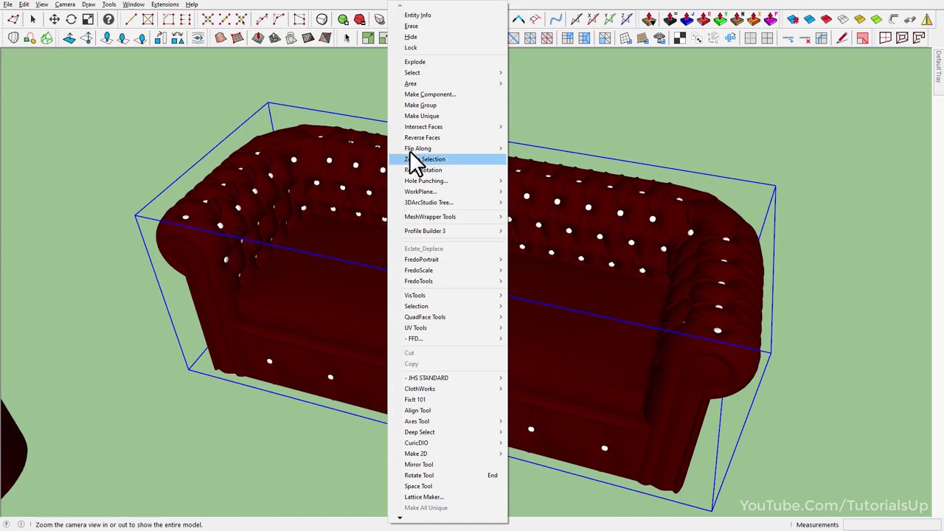
pyautogui.click(435, 116)
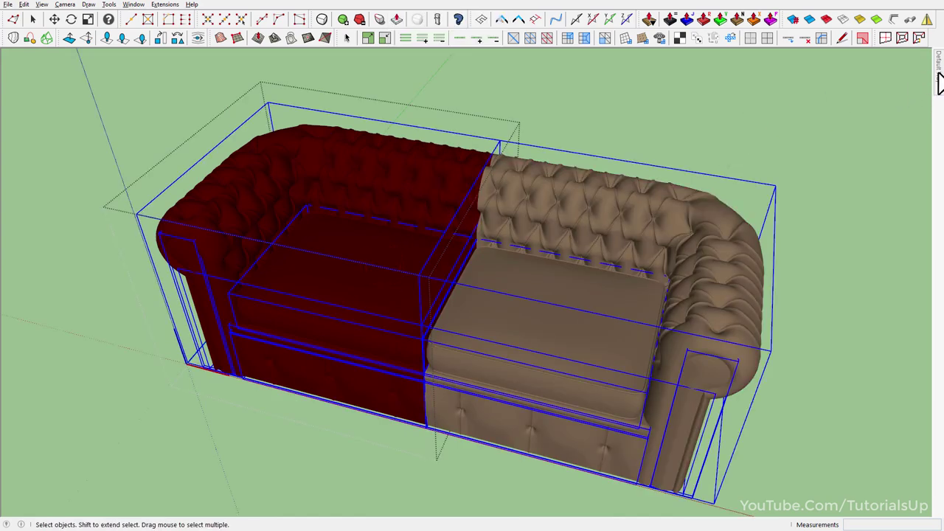
pyautogui.click(821, 226)
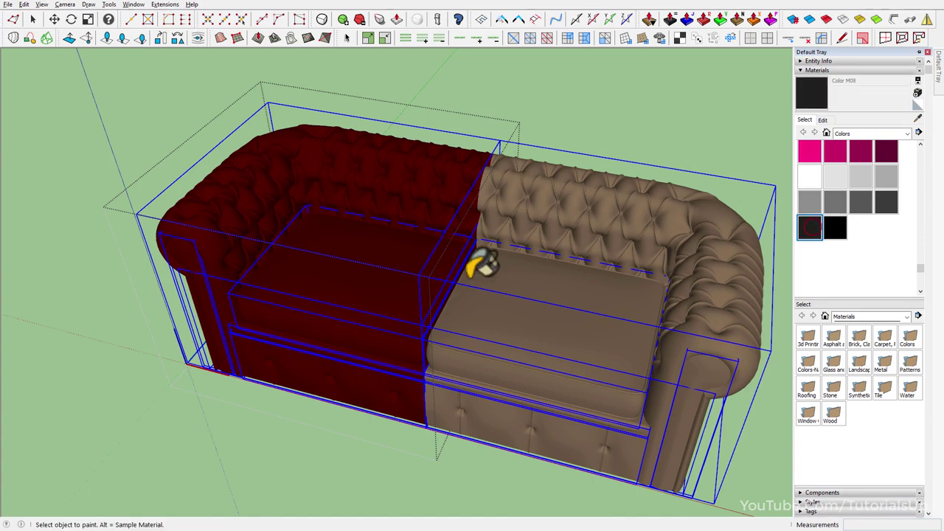
pyautogui.click(401, 266)
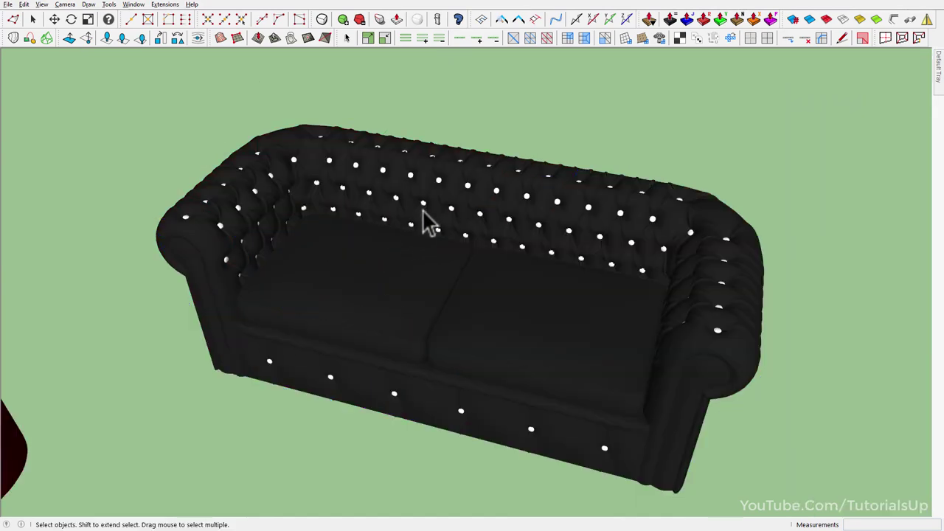
# Step: Paint the copied sofa's tufting buttons black, then exit back to the model's top level
pyautogui.doubleClick(424, 207)
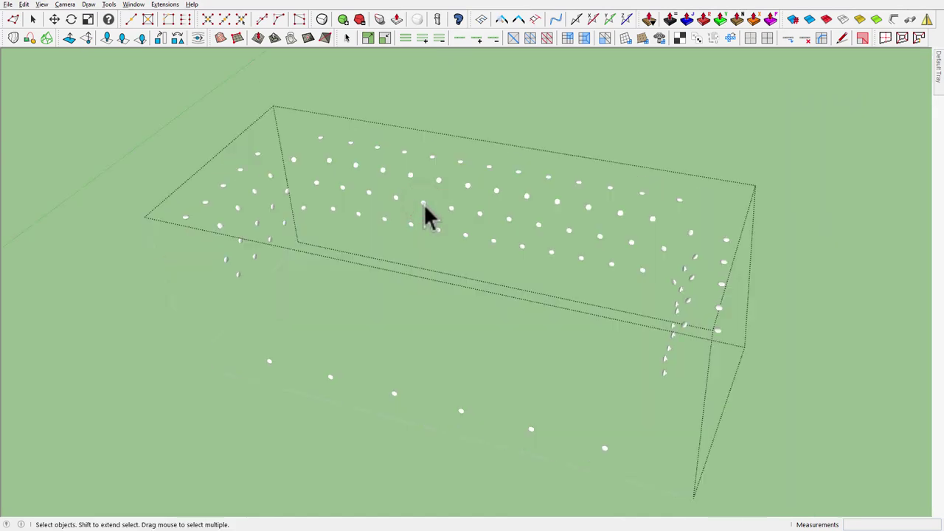
pyautogui.press('b')
pyautogui.click(424, 207)
pyautogui.press('space')
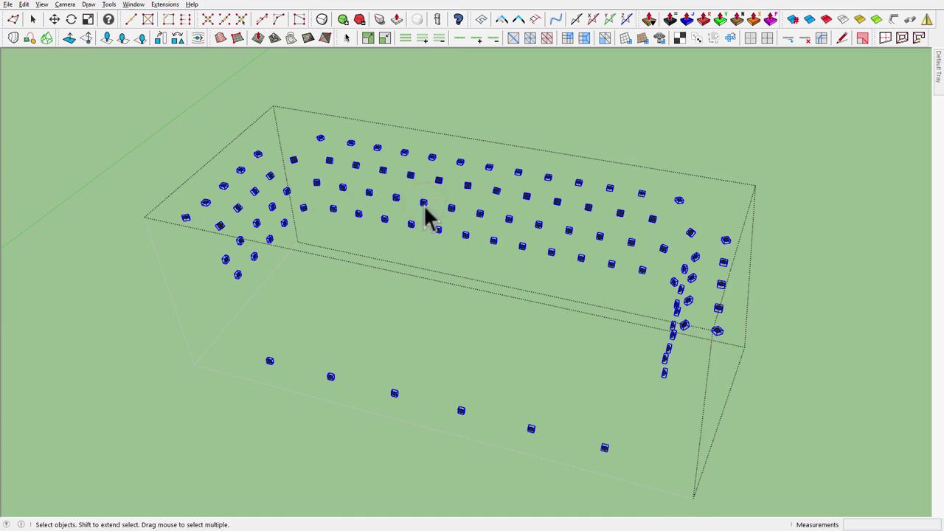
pyautogui.press('Escape')
# Step: Orbit, zoom and pan the view to frame the red and black sofas together
pyautogui.moveTo(509, 267)
pyautogui.mouseDown(button='middle')
pyautogui.moveTo(489, 183)
pyautogui.moveTo(326, 189)
pyautogui.moveTo(447, 228)
pyautogui.moveTo(643, 253)
pyautogui.mouseUp(button='middle')
pyautogui.scroll(3, 447, 228)
pyautogui.scroll(-1, 643, 253)
pyautogui.scroll(-2, 553, 263)
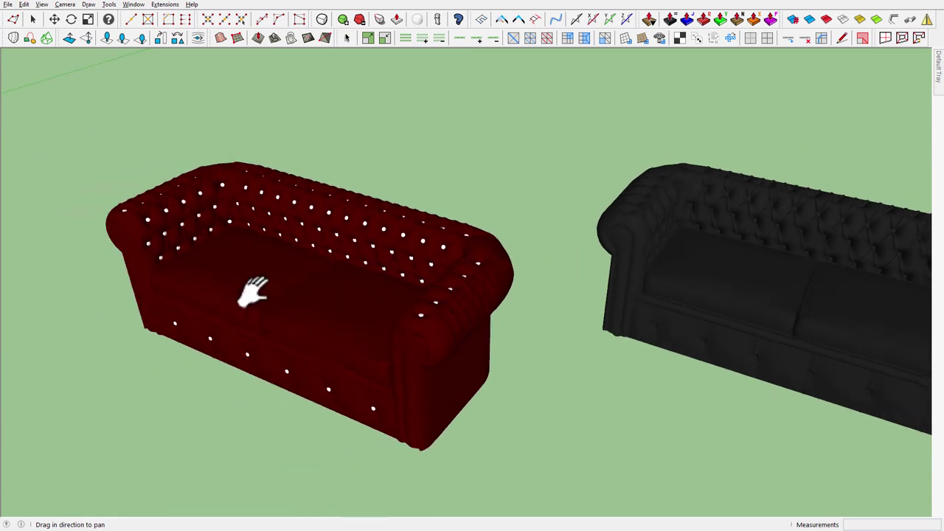
pyautogui.scroll(3, 257, 291)
pyautogui.moveTo(282, 291); pyautogui.dragTo(388, 264)
pyautogui.scroll(-1, 388, 269)
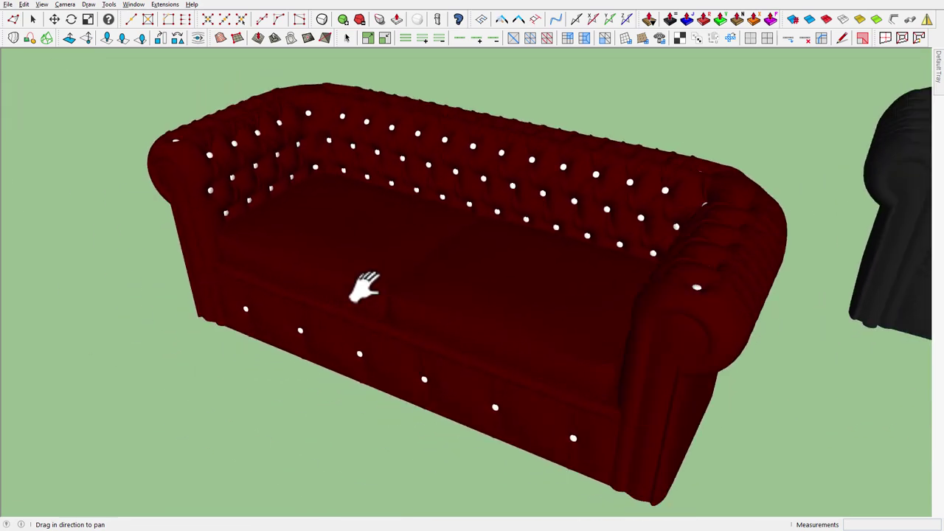
pyautogui.scroll(-2, 383, 295)
pyautogui.moveTo(508, 299); pyautogui.dragTo(465, 295)
pyautogui.scroll(1, 569, 291)
pyautogui.scroll(1, 569, 290)
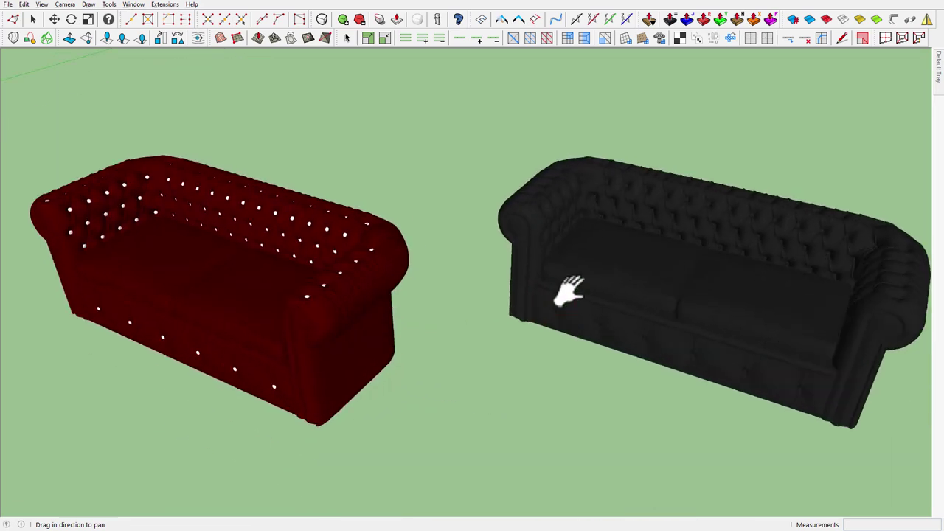
pyautogui.scroll(-1, 569, 290)
pyautogui.scroll(-2, 570, 291)
pyautogui.scroll(-1, 561, 291)
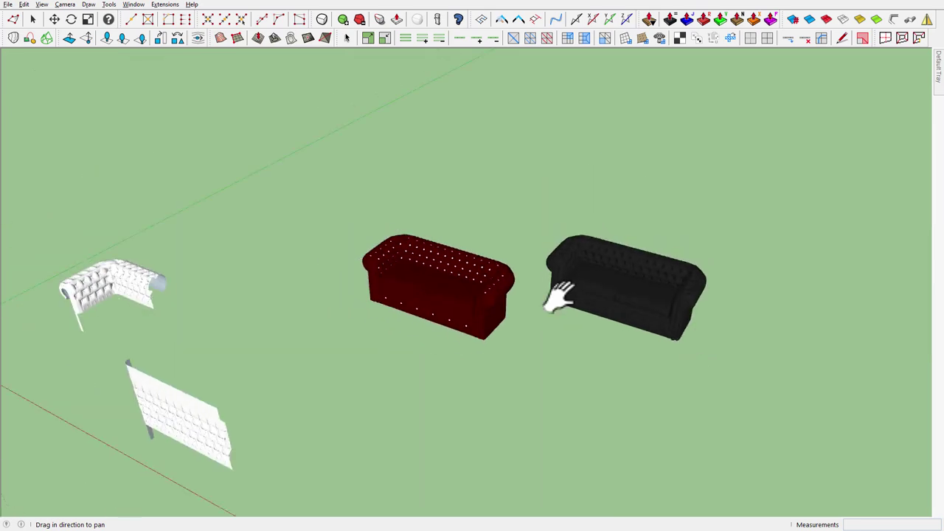
pyautogui.moveTo(559, 295); pyautogui.dragTo(626, 259)
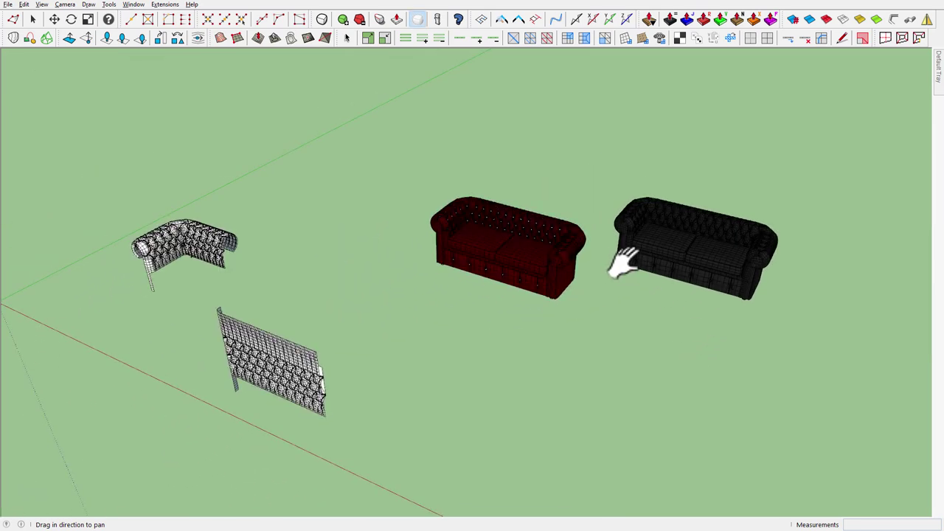